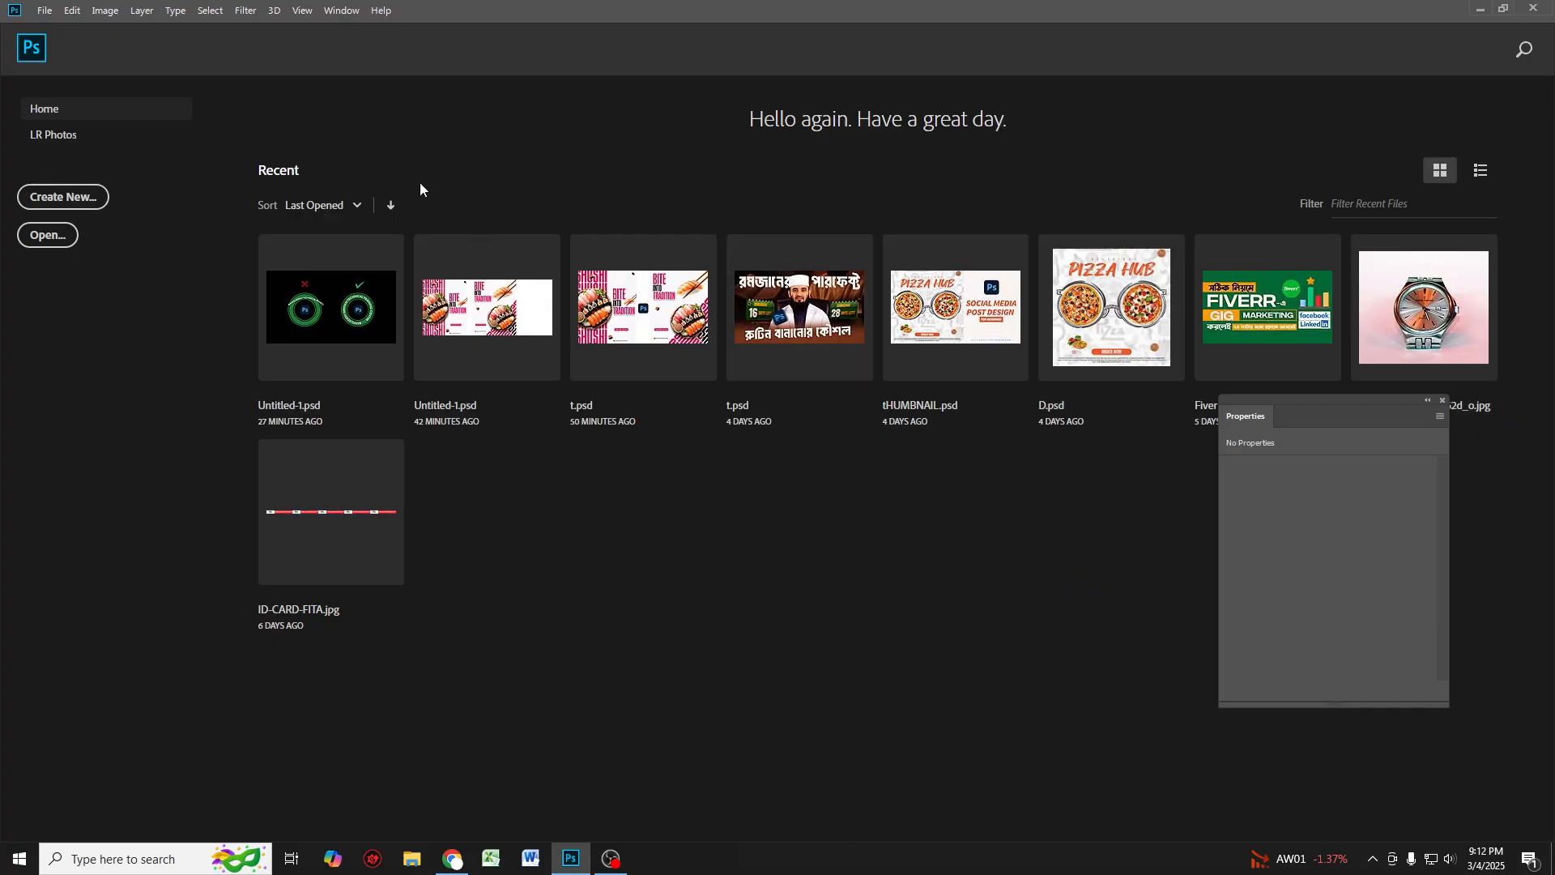
Step: Create a new 1080 x 1080 pixel document at 300 pixels/inch
left_click(44, 16)
left_click(61, 30)
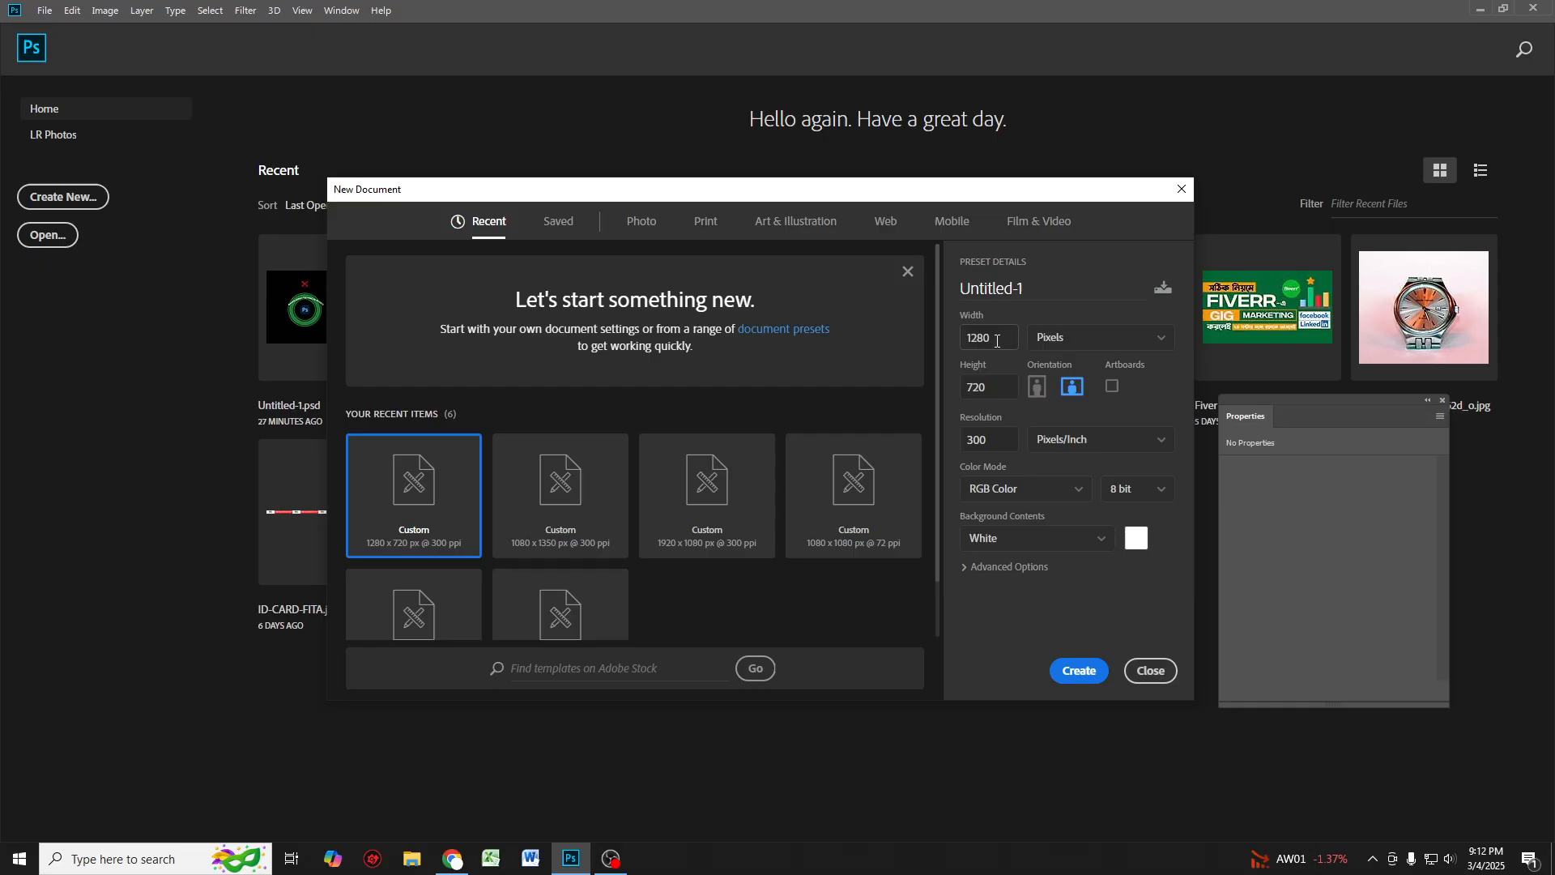
double_click(997, 341)
type("10")
key("Tab")
type("1080")
left_click(1077, 678)
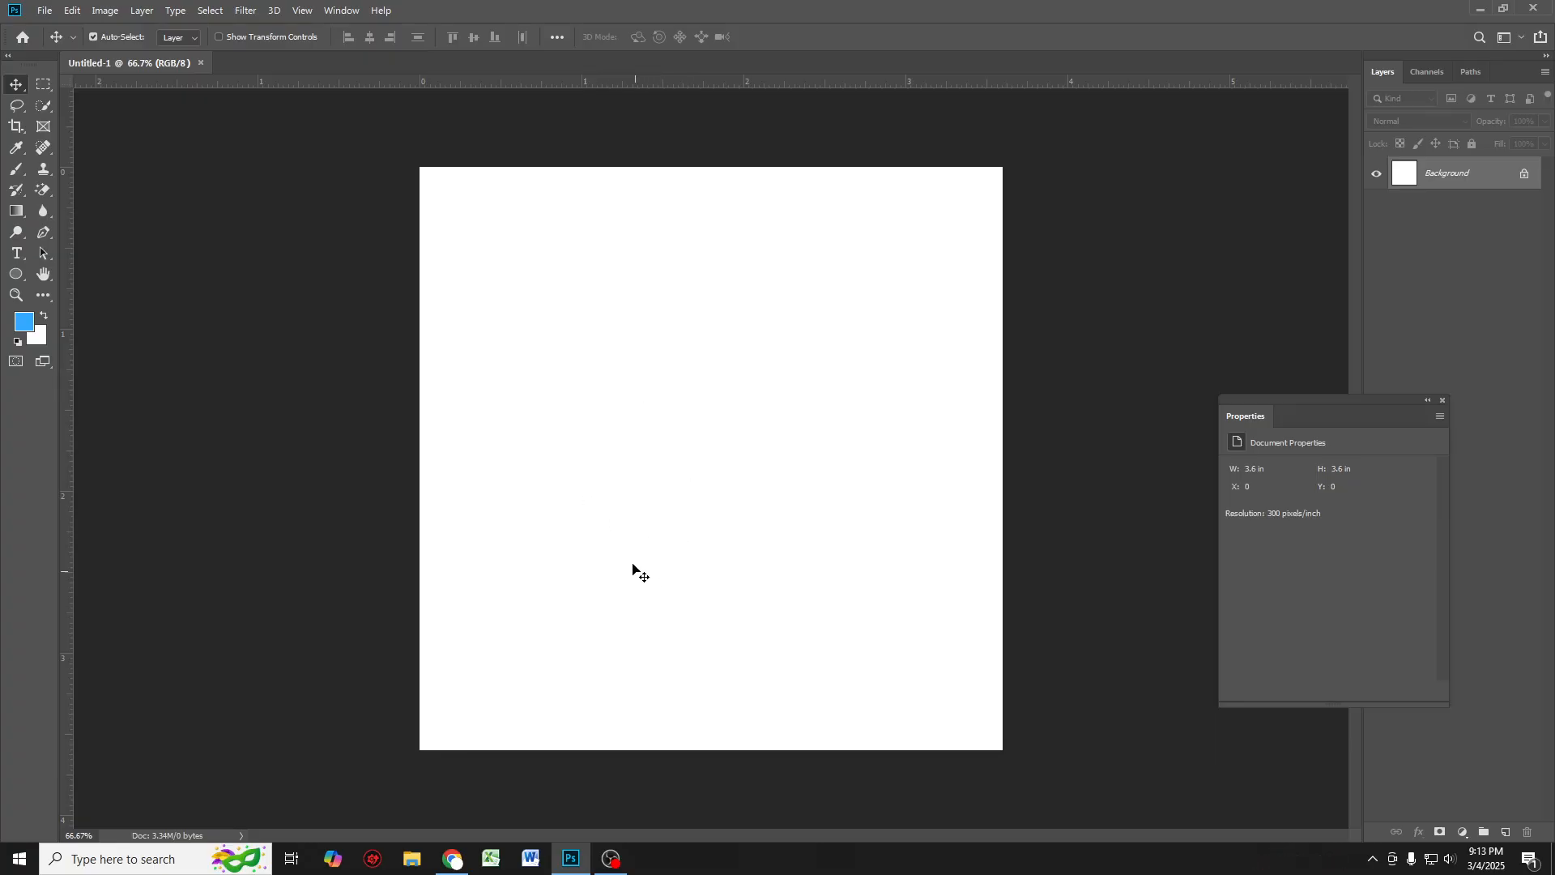
Step: Browse the open browser tabs of classroom photos and glow-effect references
left_click(452, 859)
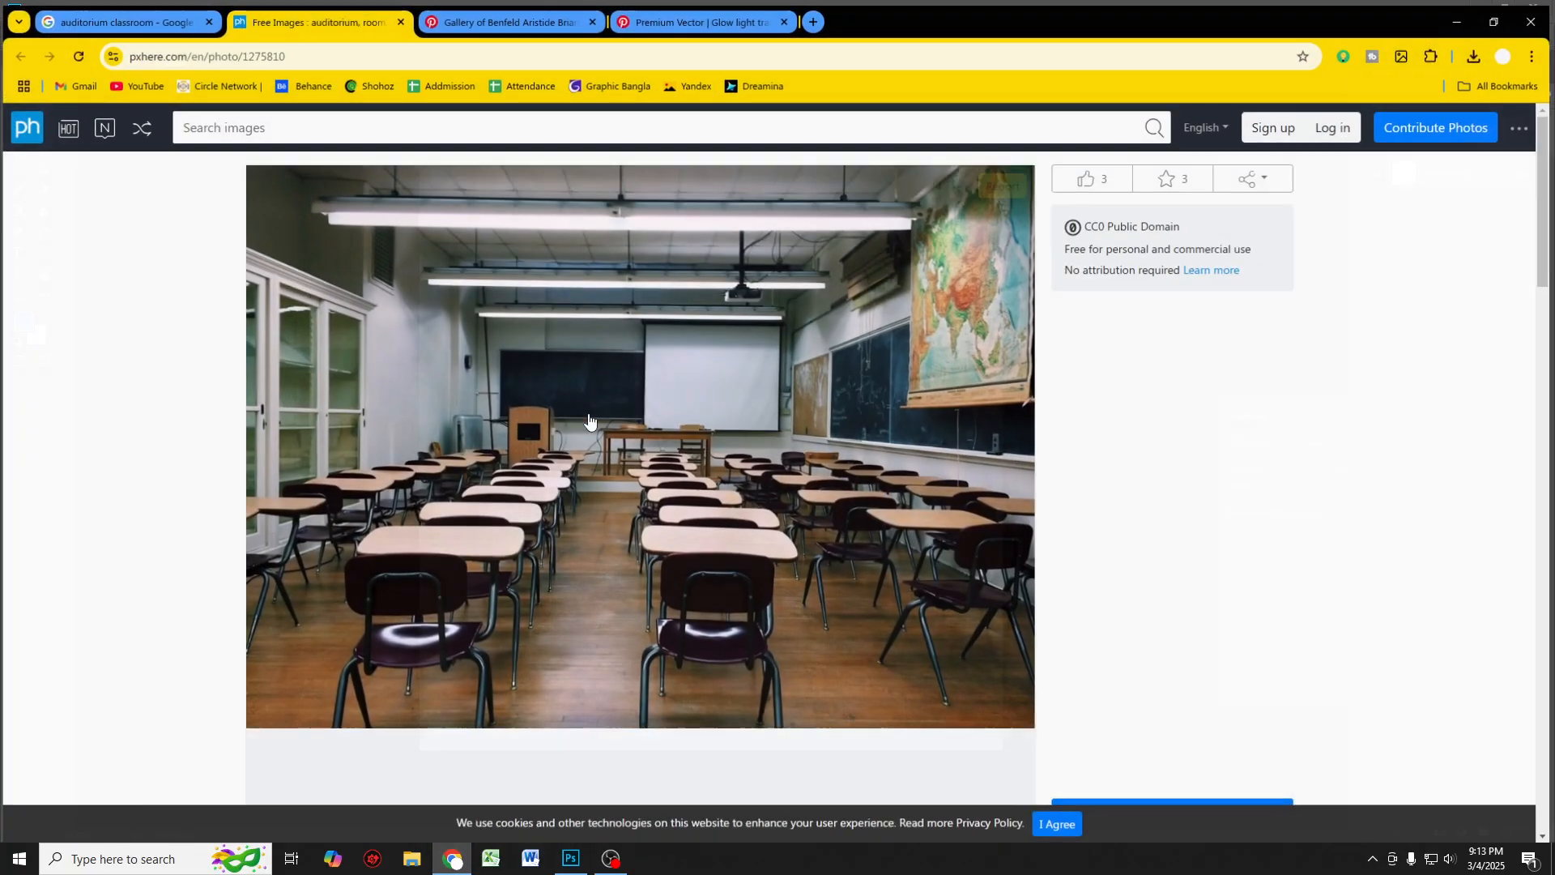
key("ctrl+shift+Tab")
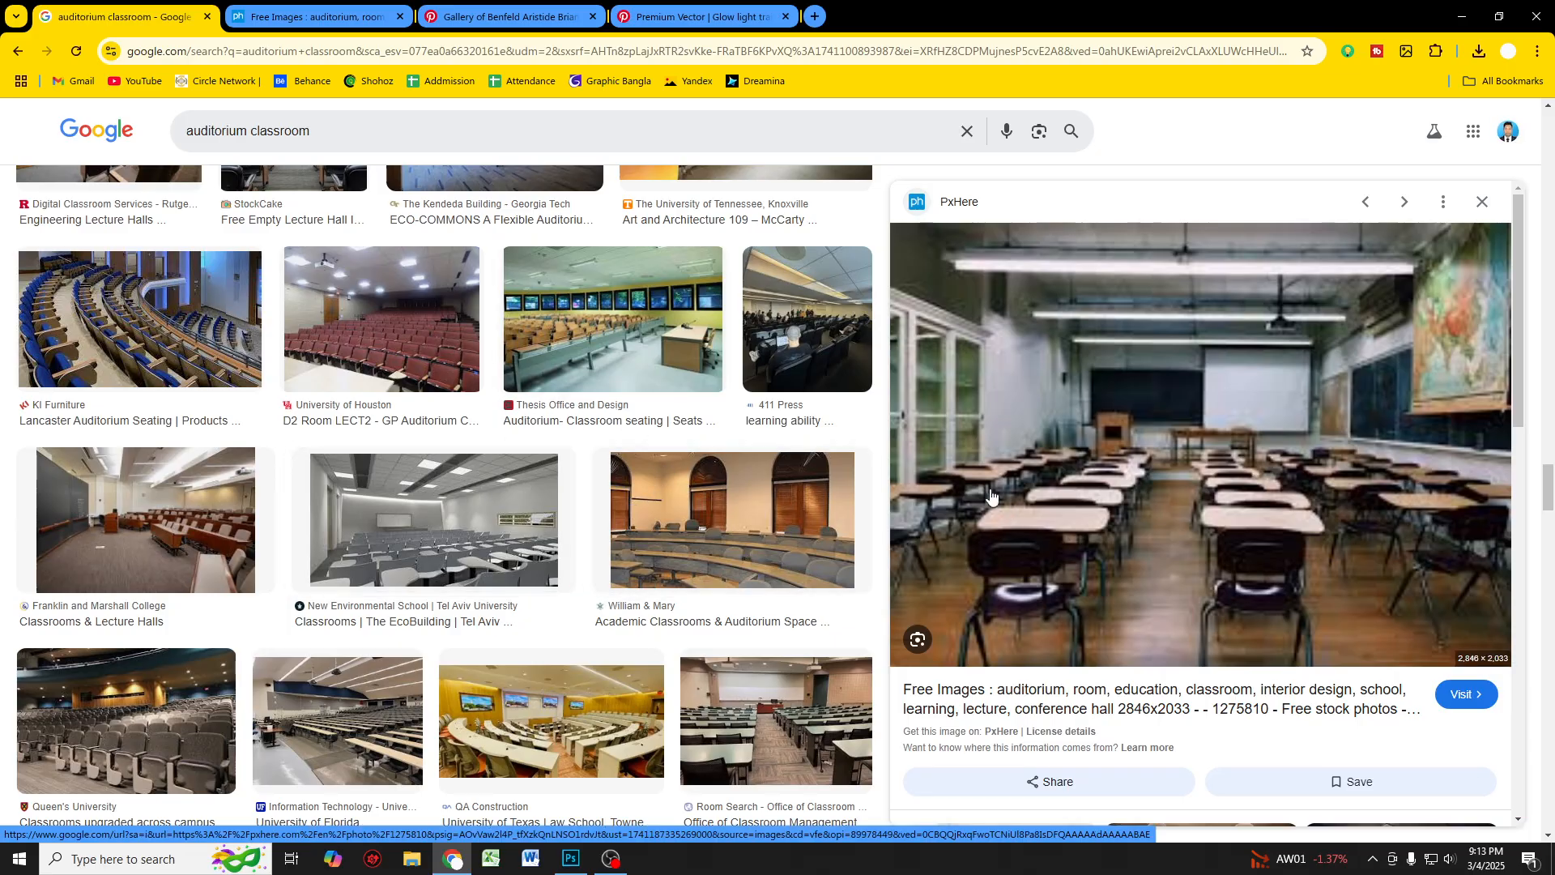
left_click(381, 30)
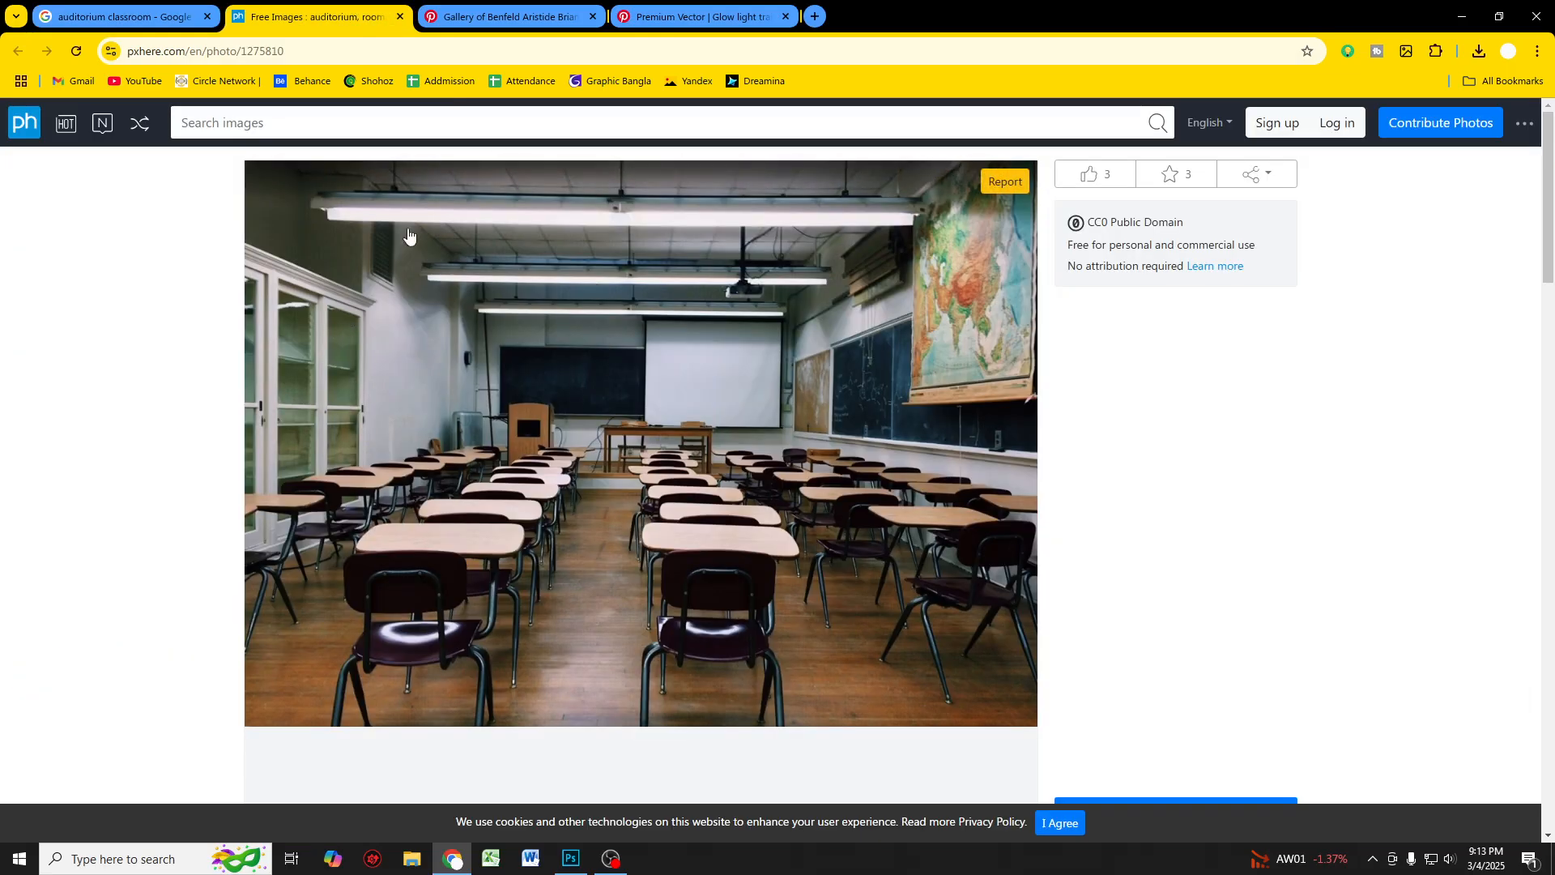
left_click(504, 26)
left_click(676, 18)
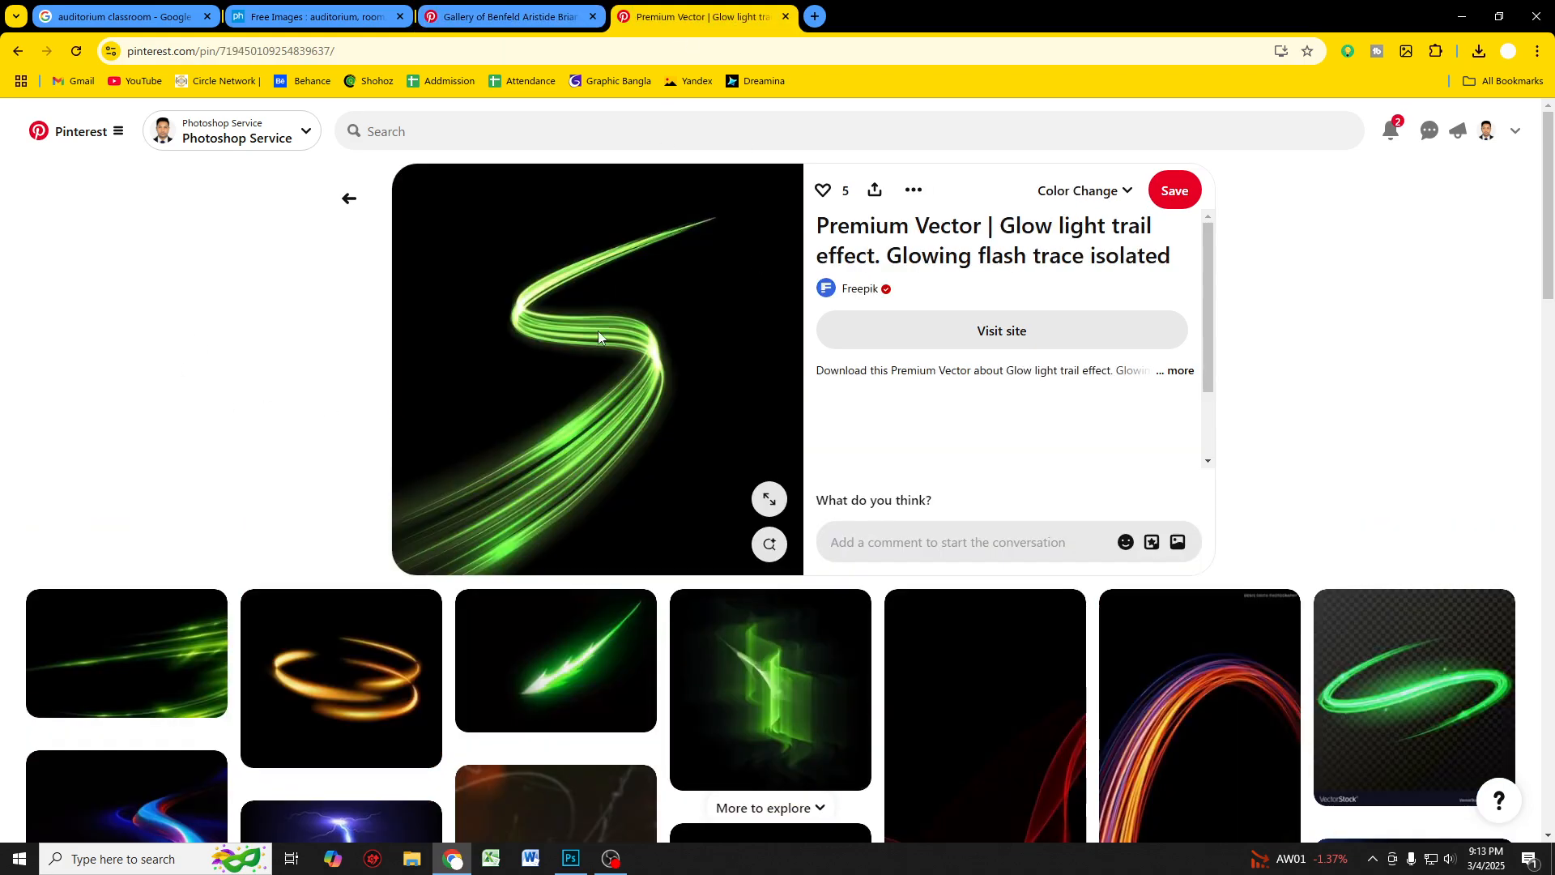
left_click(504, 17)
left_click(121, 16)
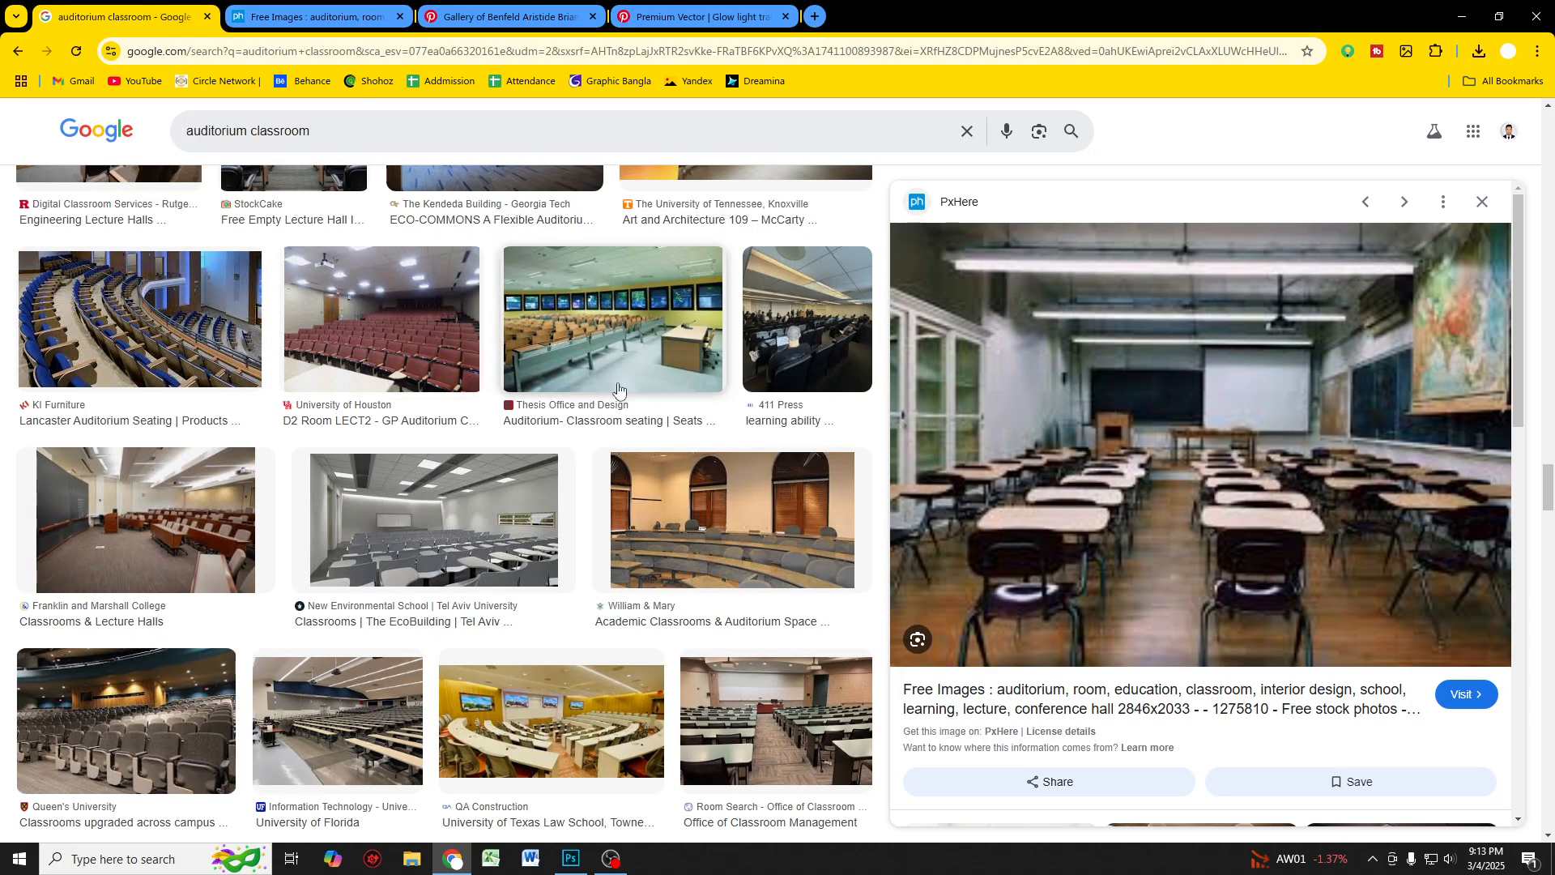
scroll(499, 469, "up", 1)
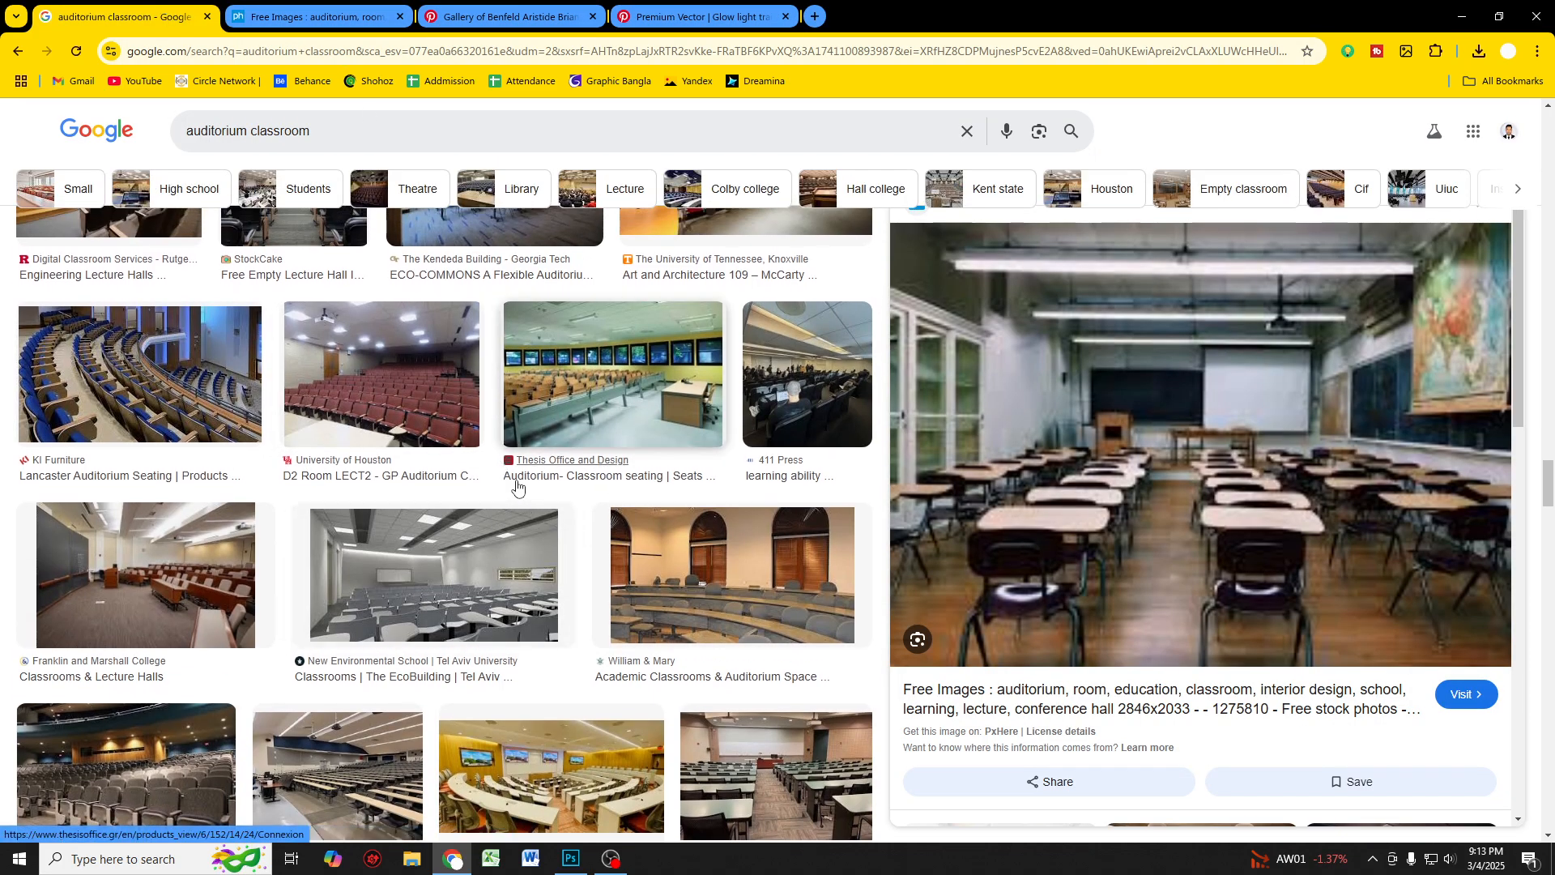
Step: Download the original classroom photo from the PxHere page as a guest
left_click(312, 16)
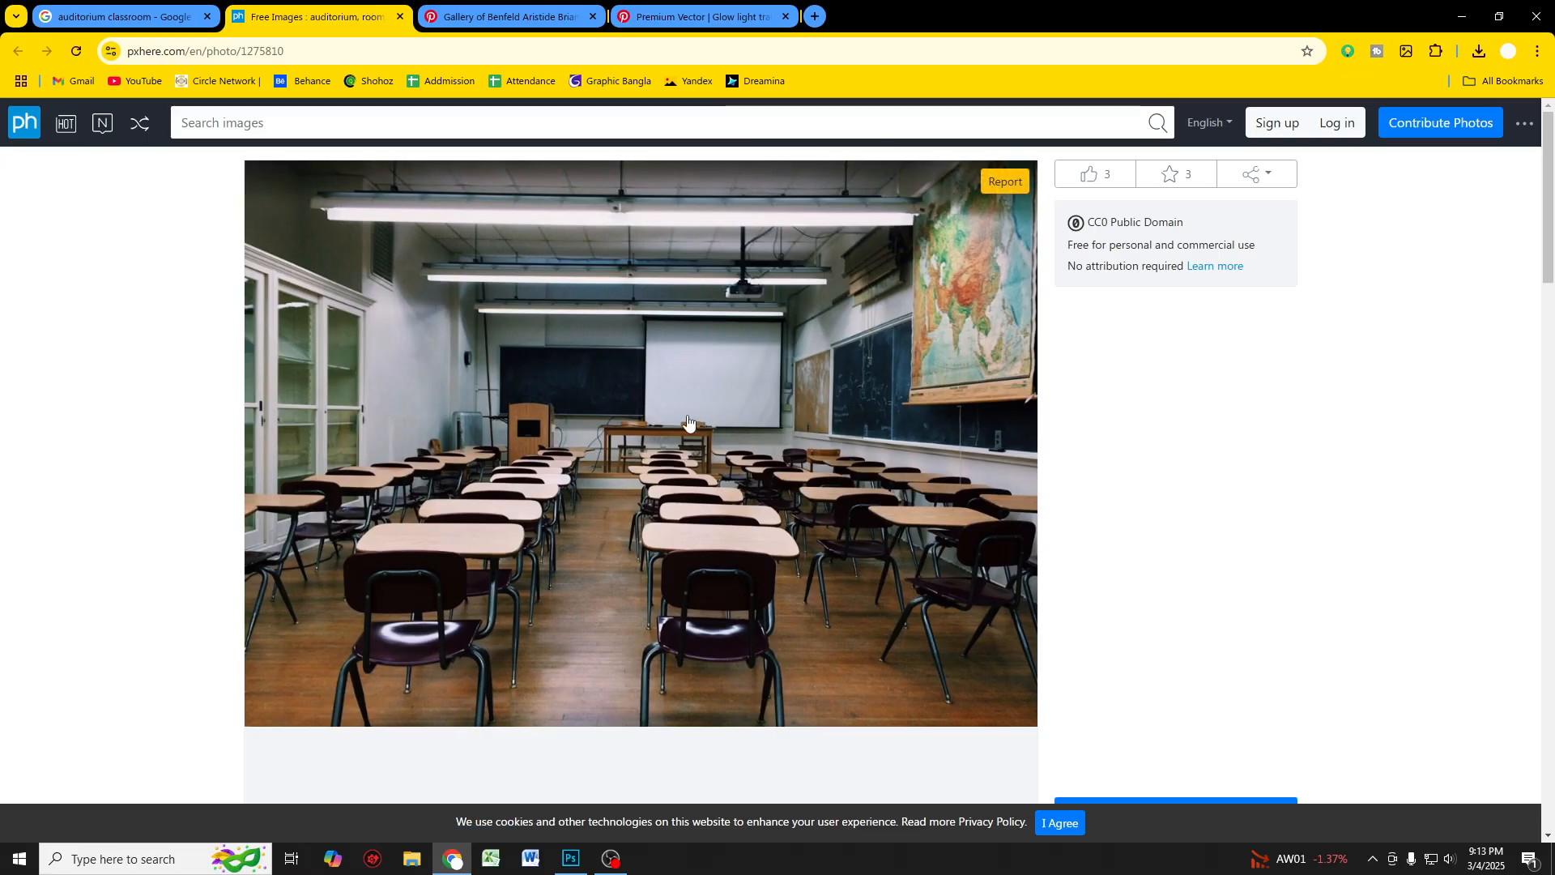
scroll(599, 385, "down", 4)
scroll(613, 378, "up", 4)
scroll(649, 377, "down", 4)
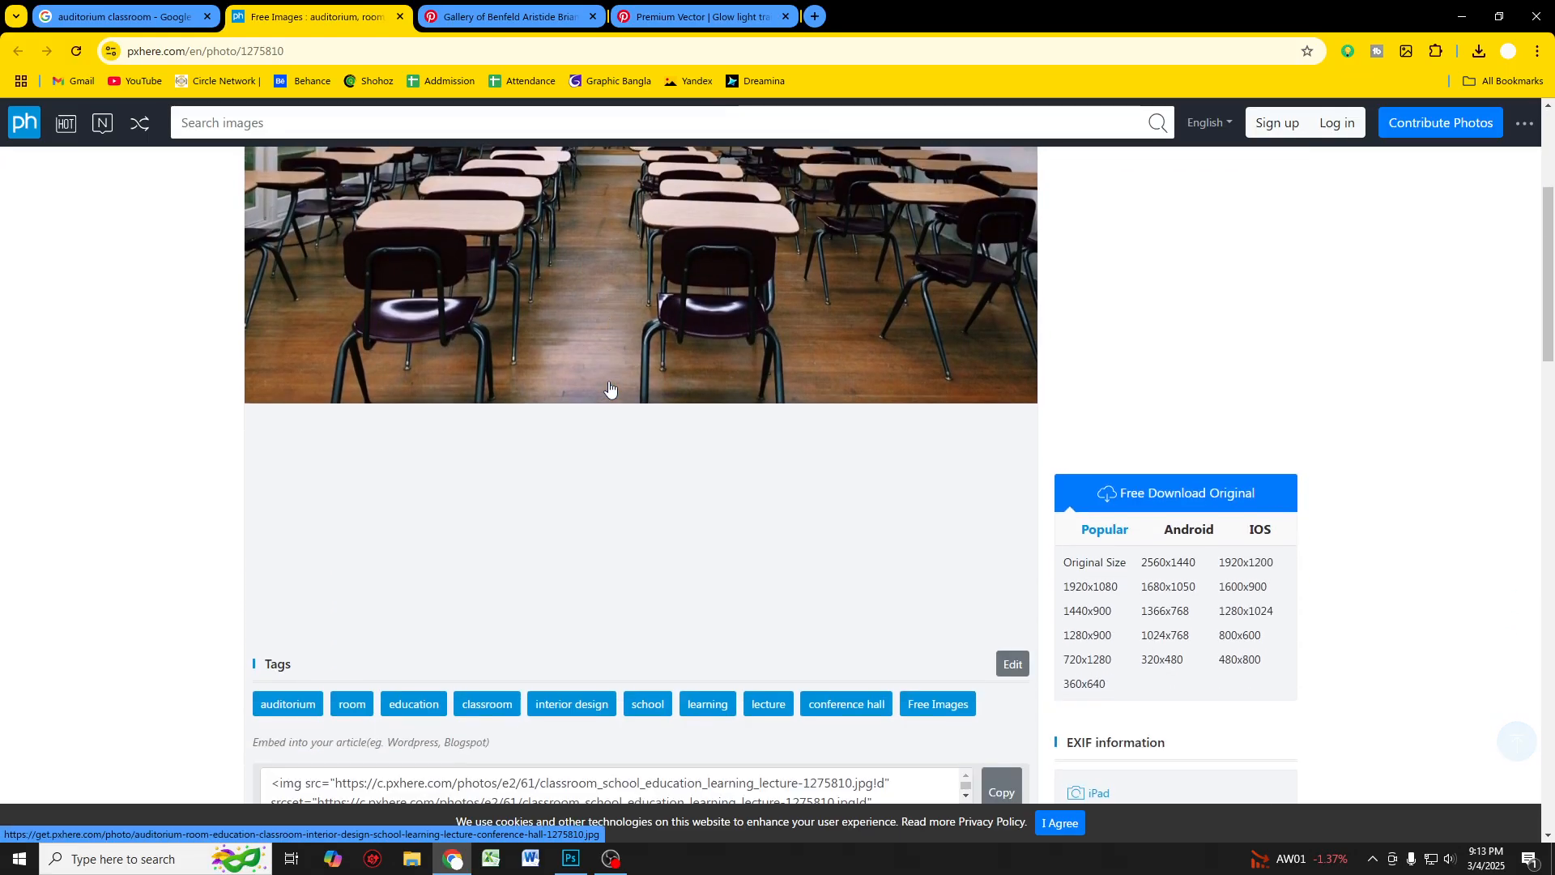
left_click(1139, 497)
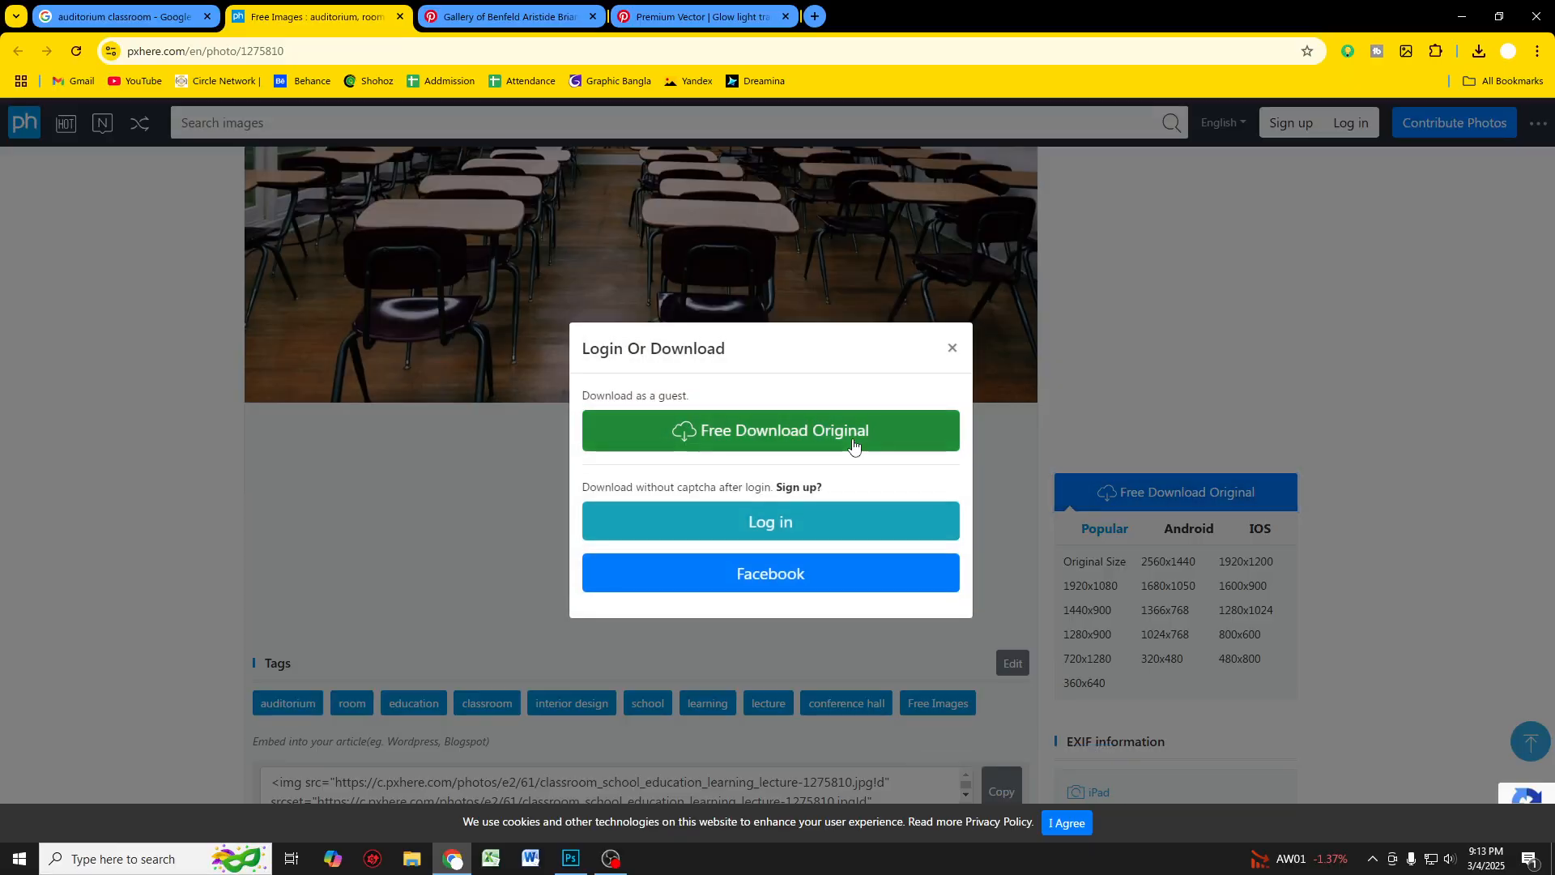
left_click(812, 445)
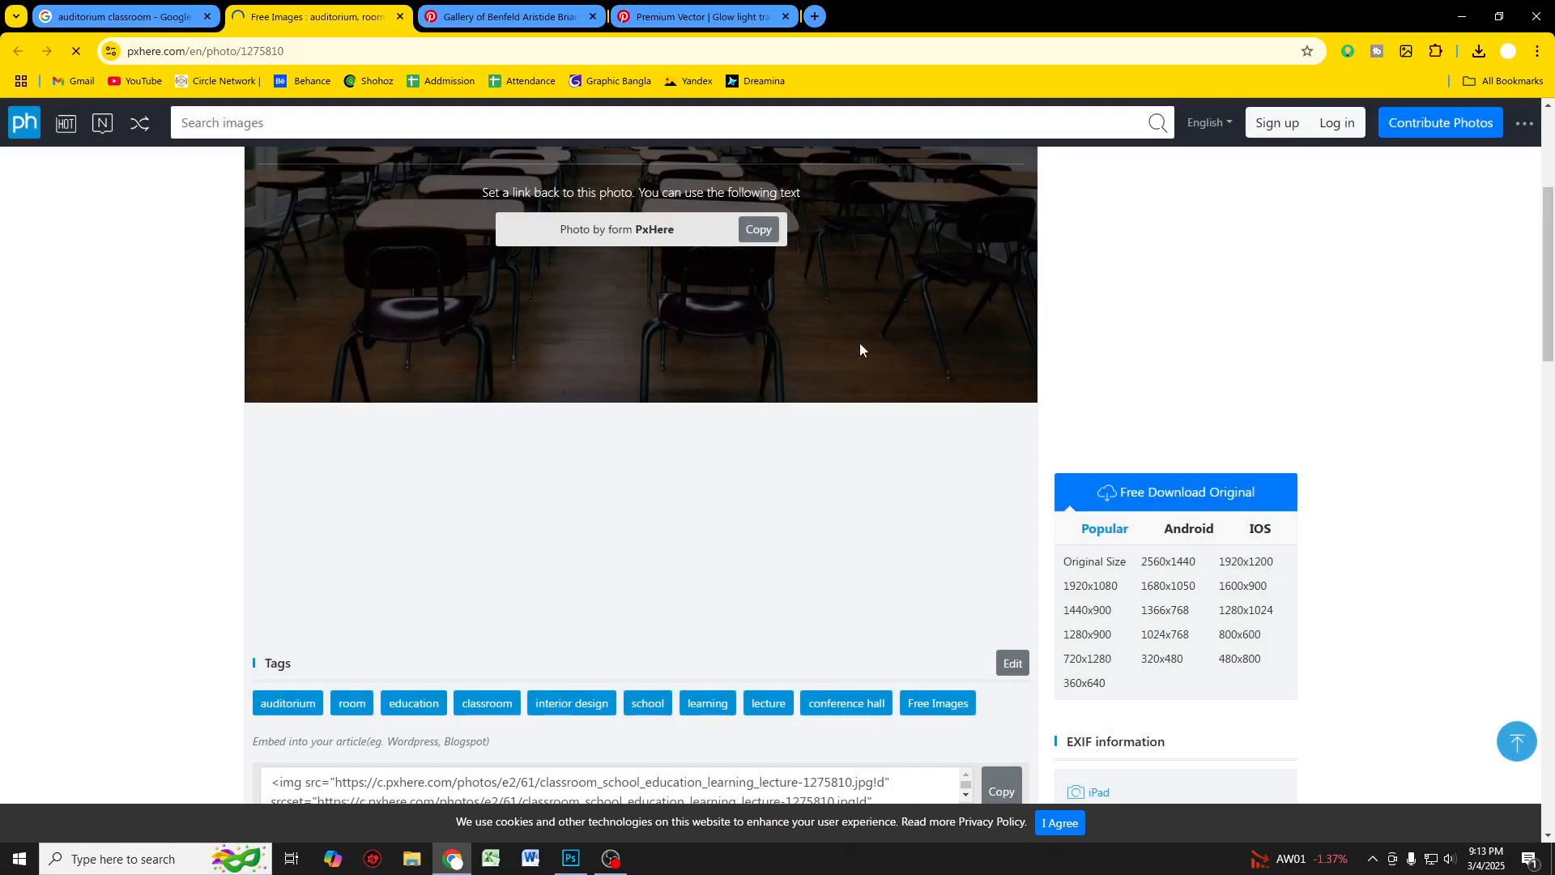
Step: Place the downloaded classroom photo into the document from the browser's download list
scroll(502, 407, "up", 4)
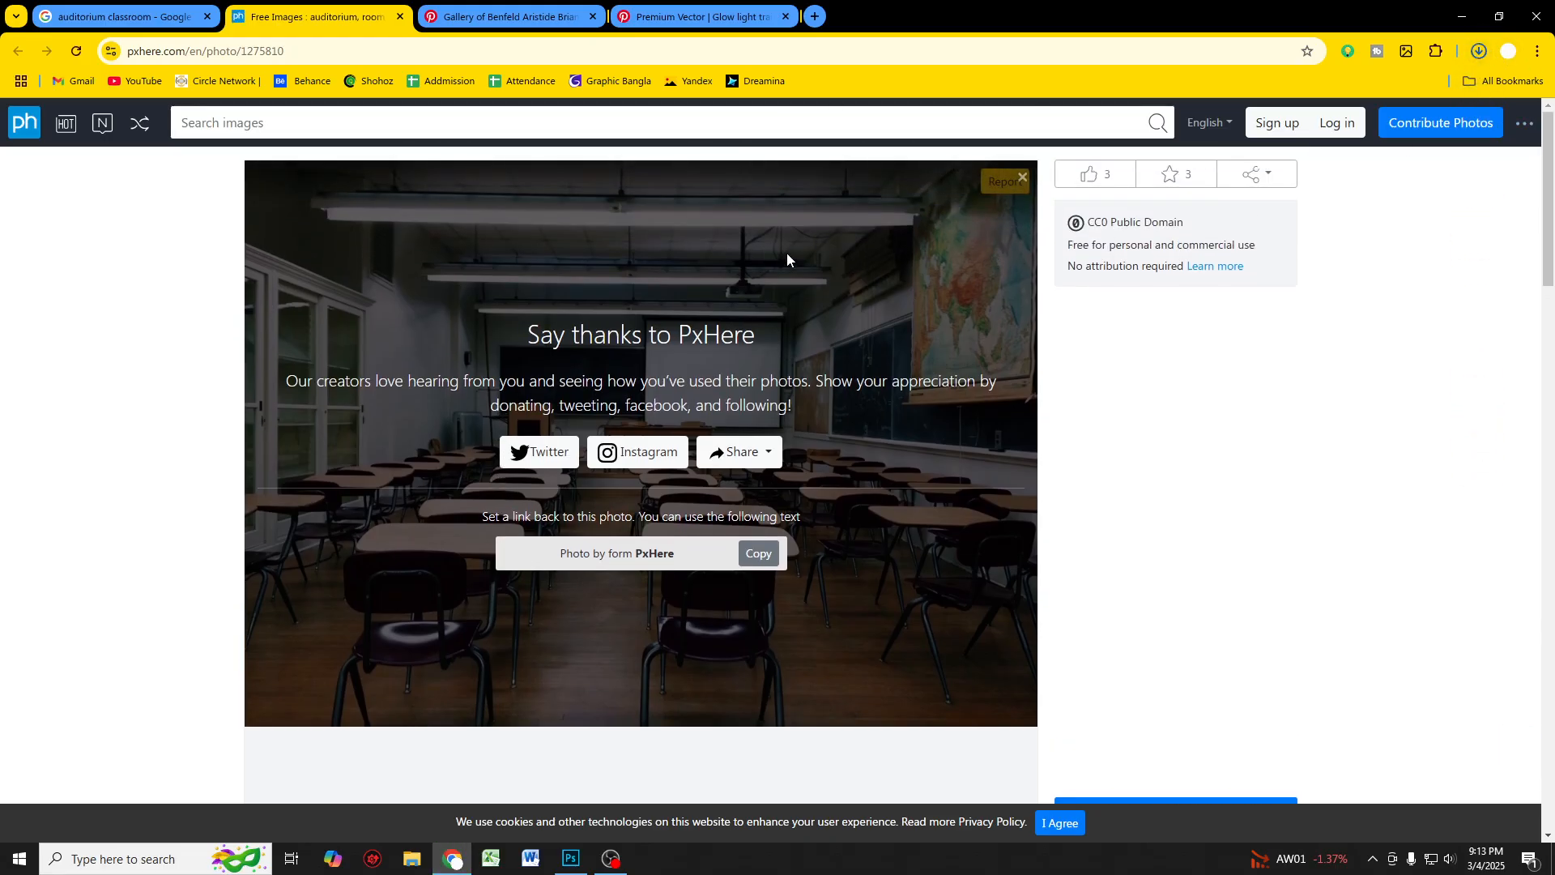
left_click(125, 16)
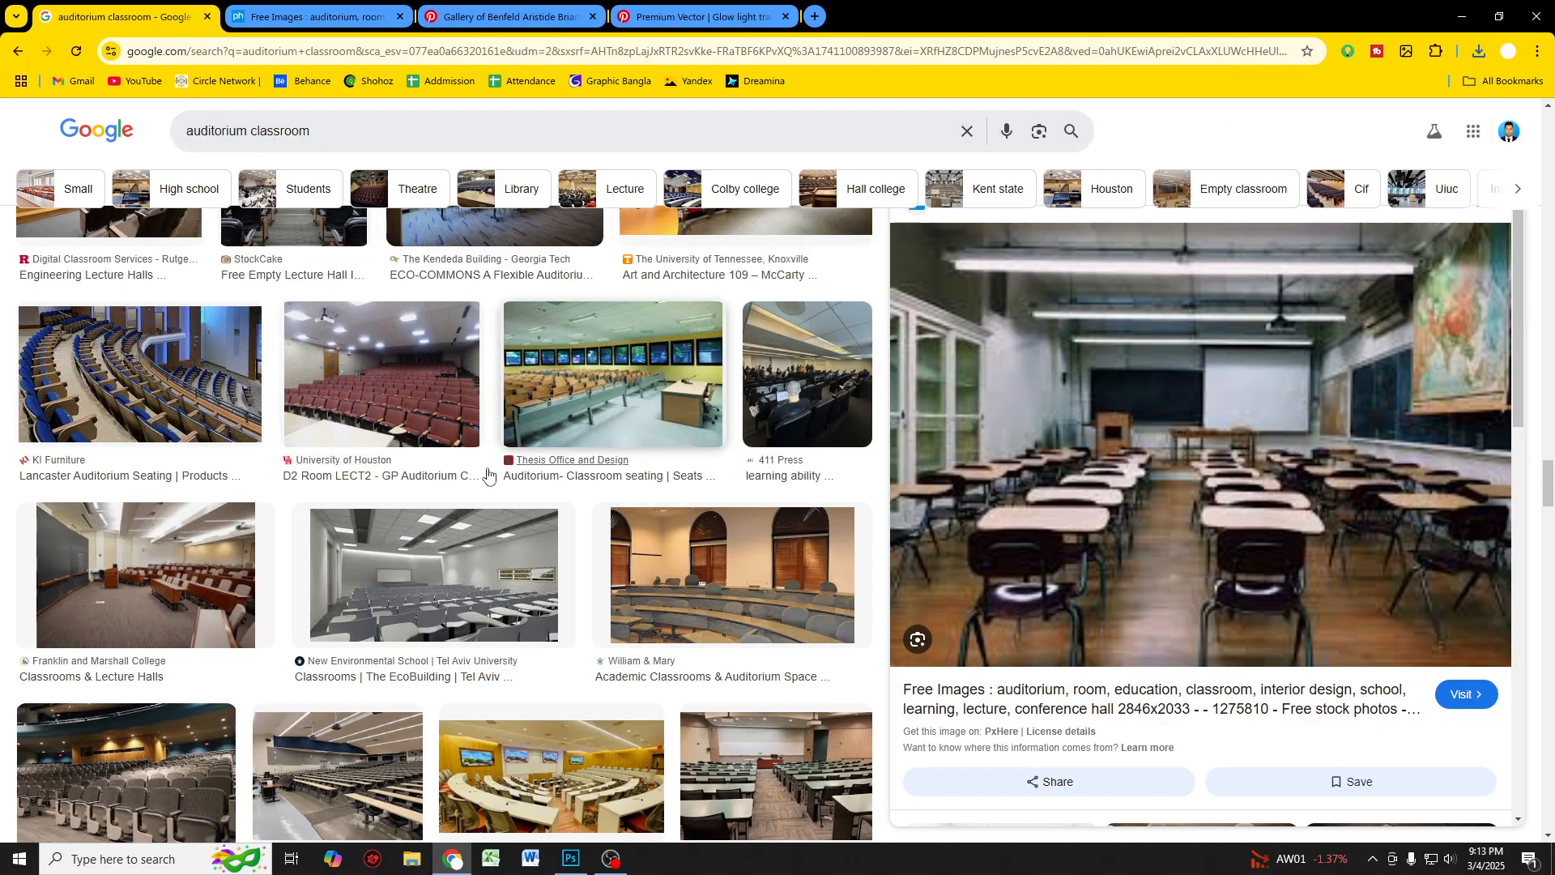
scroll(448, 481, "up", 3)
scroll(447, 481, "up", 3)
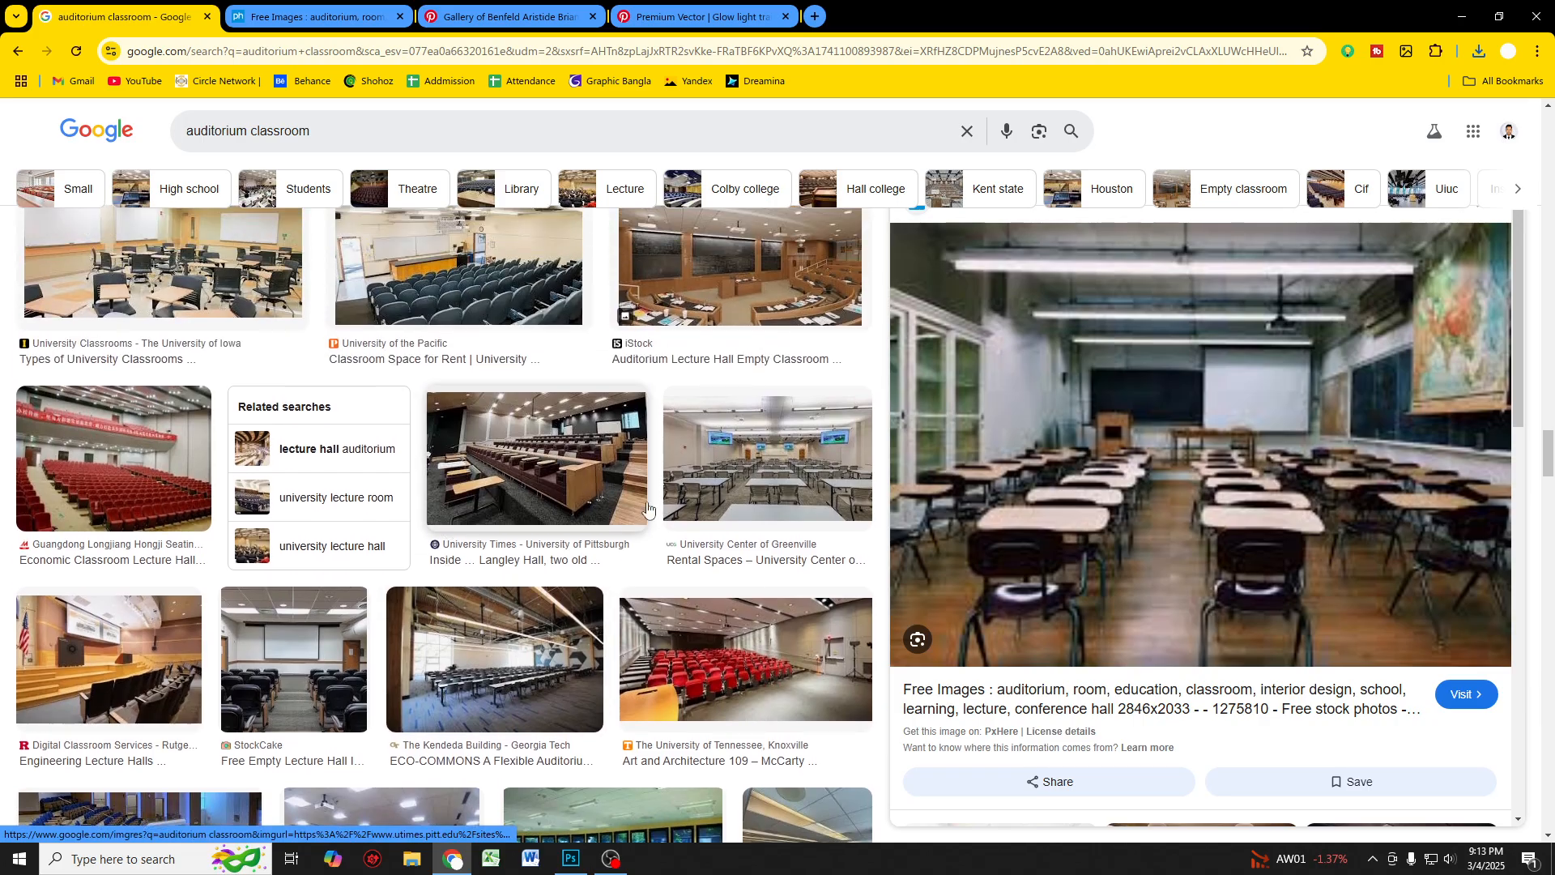
left_click(1479, 51)
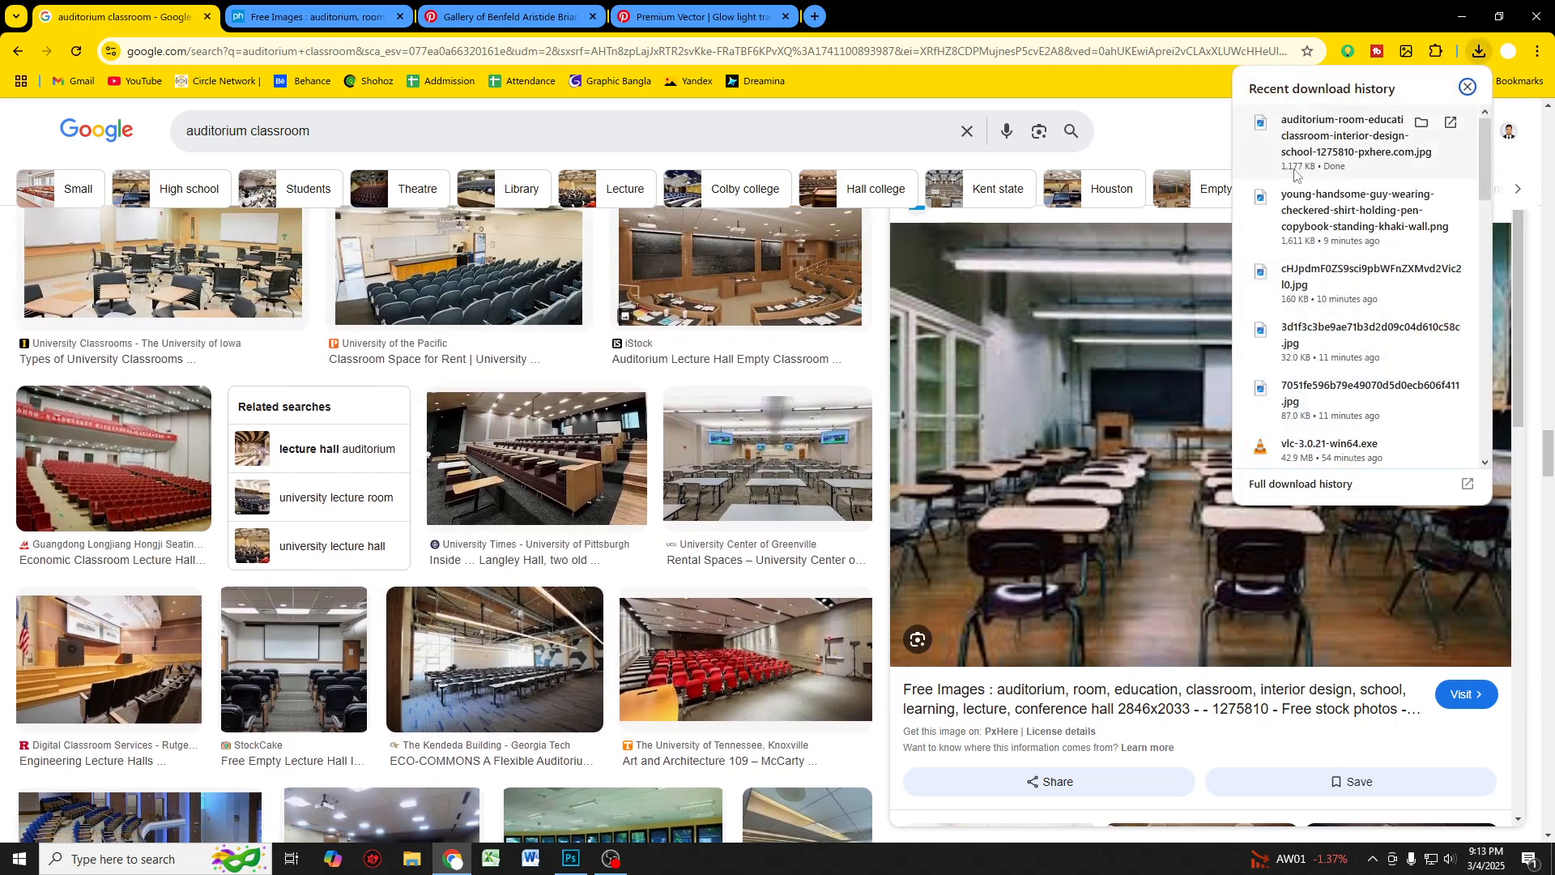
left_click_drag(1414, 123, 587, 509)
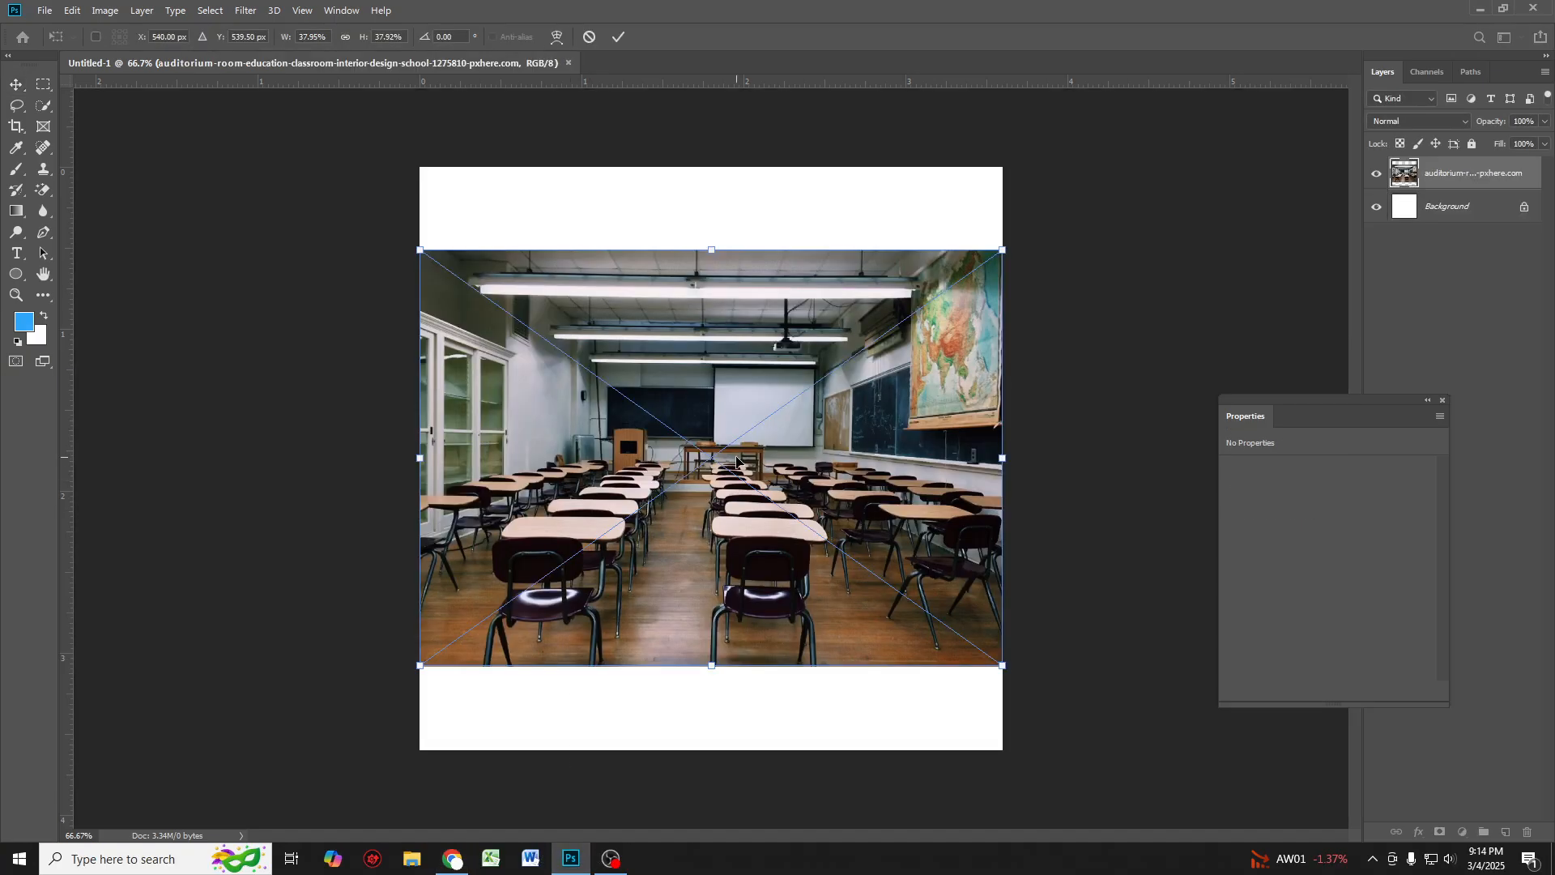
Step: Stretch the classroom photo to cover the whole square canvas and commit the transform
left_click_drag(1016, 454, 1068, 456)
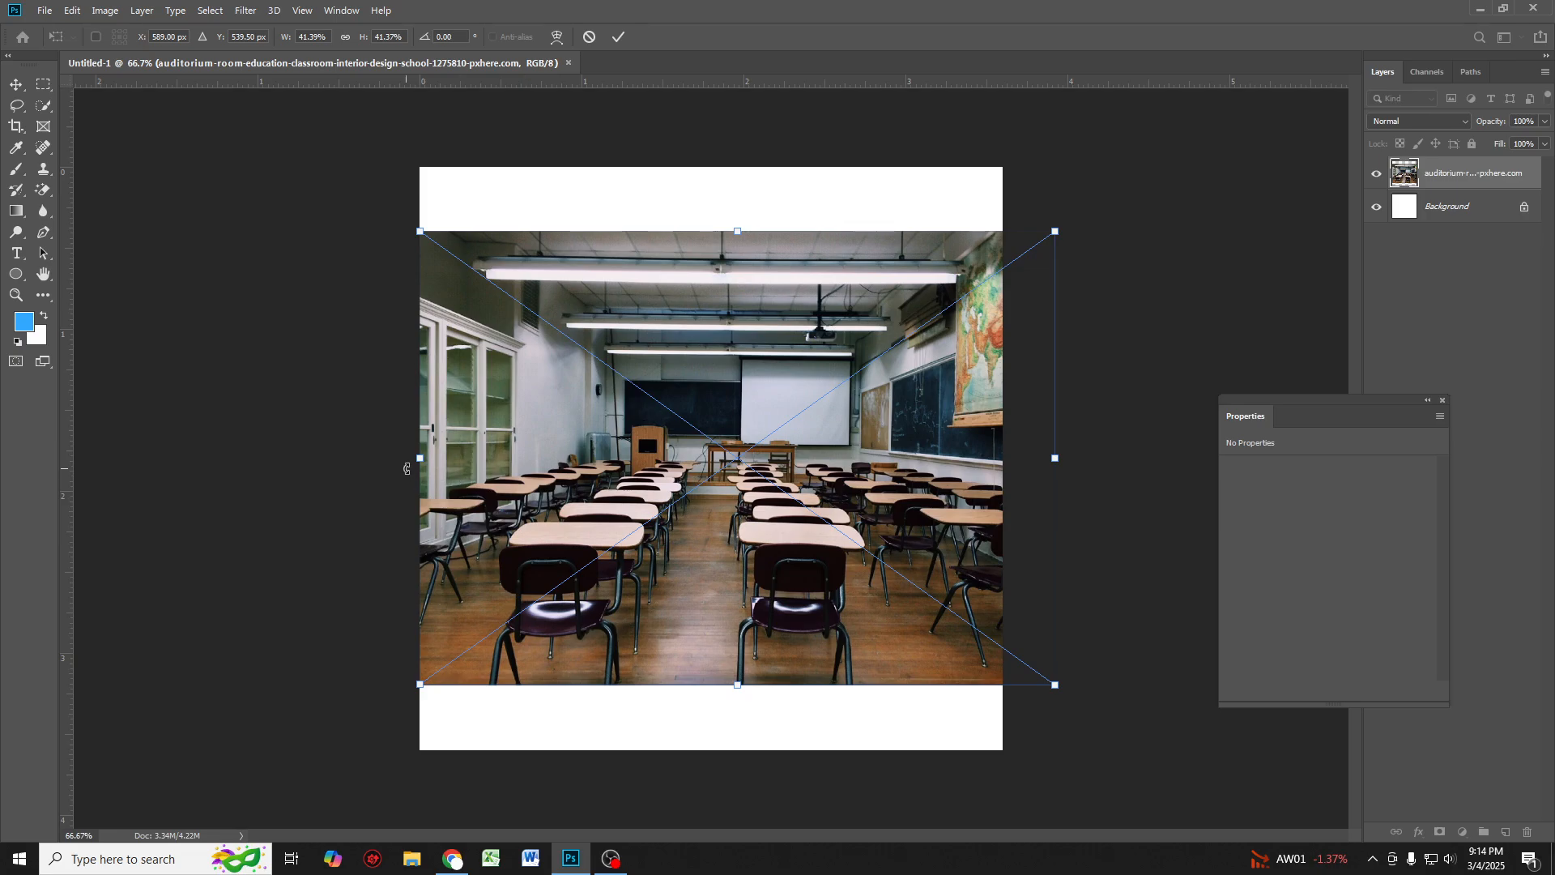
left_click_drag(407, 466, 305, 457)
left_click_drag(687, 194, 687, 167)
left_click_drag(684, 725, 687, 753)
key("Return")
left_click_drag(740, 568, 785, 566)
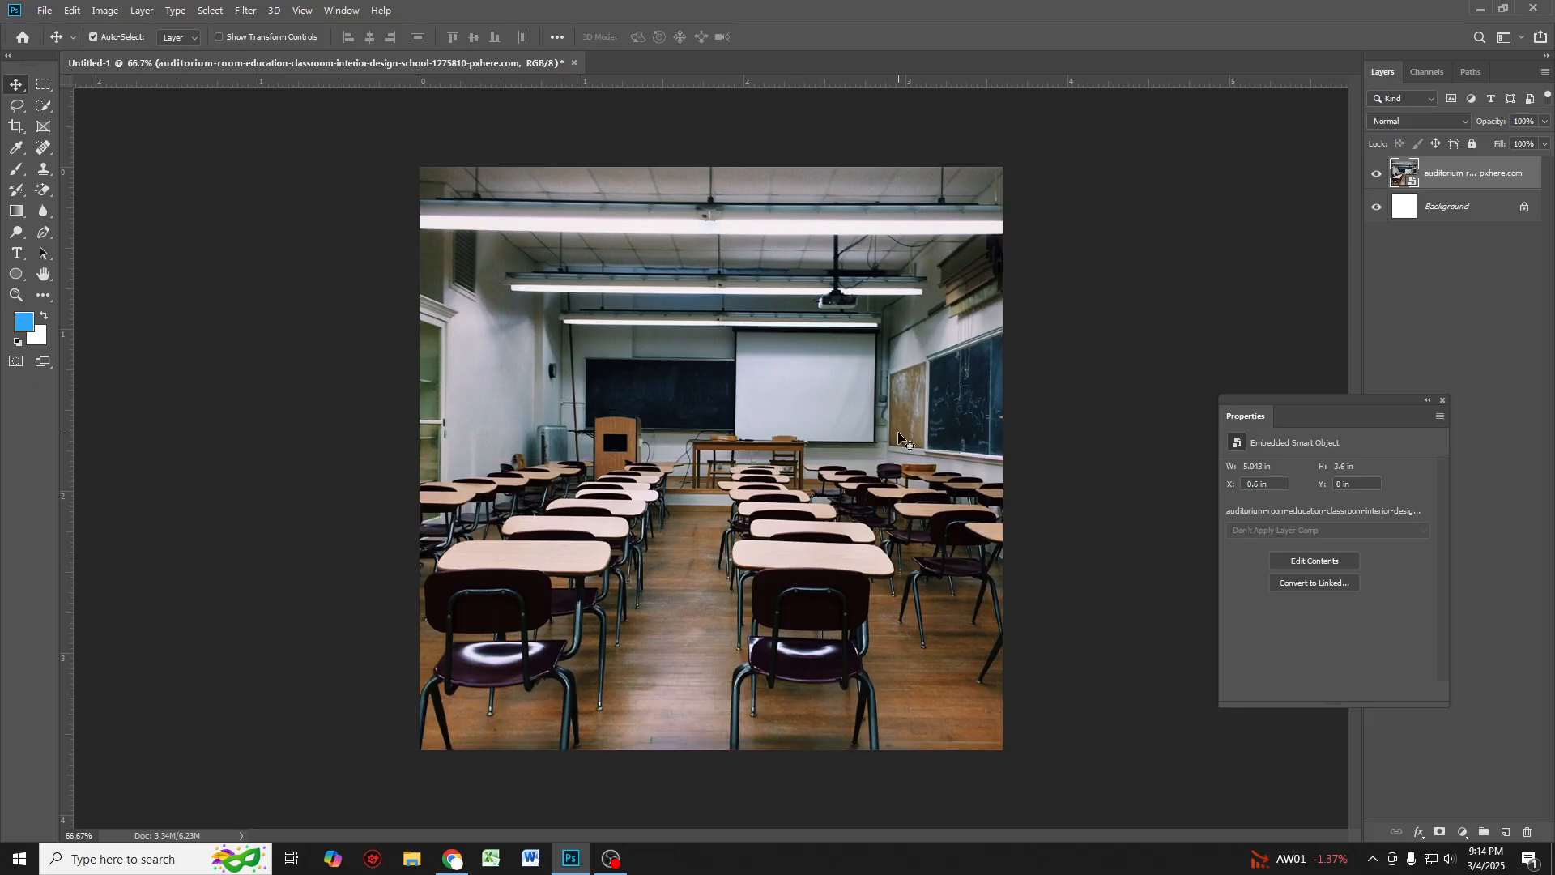
Step: Add a Solid Color fill layer above the photo in dark teal #0f6858
left_click(1463, 832)
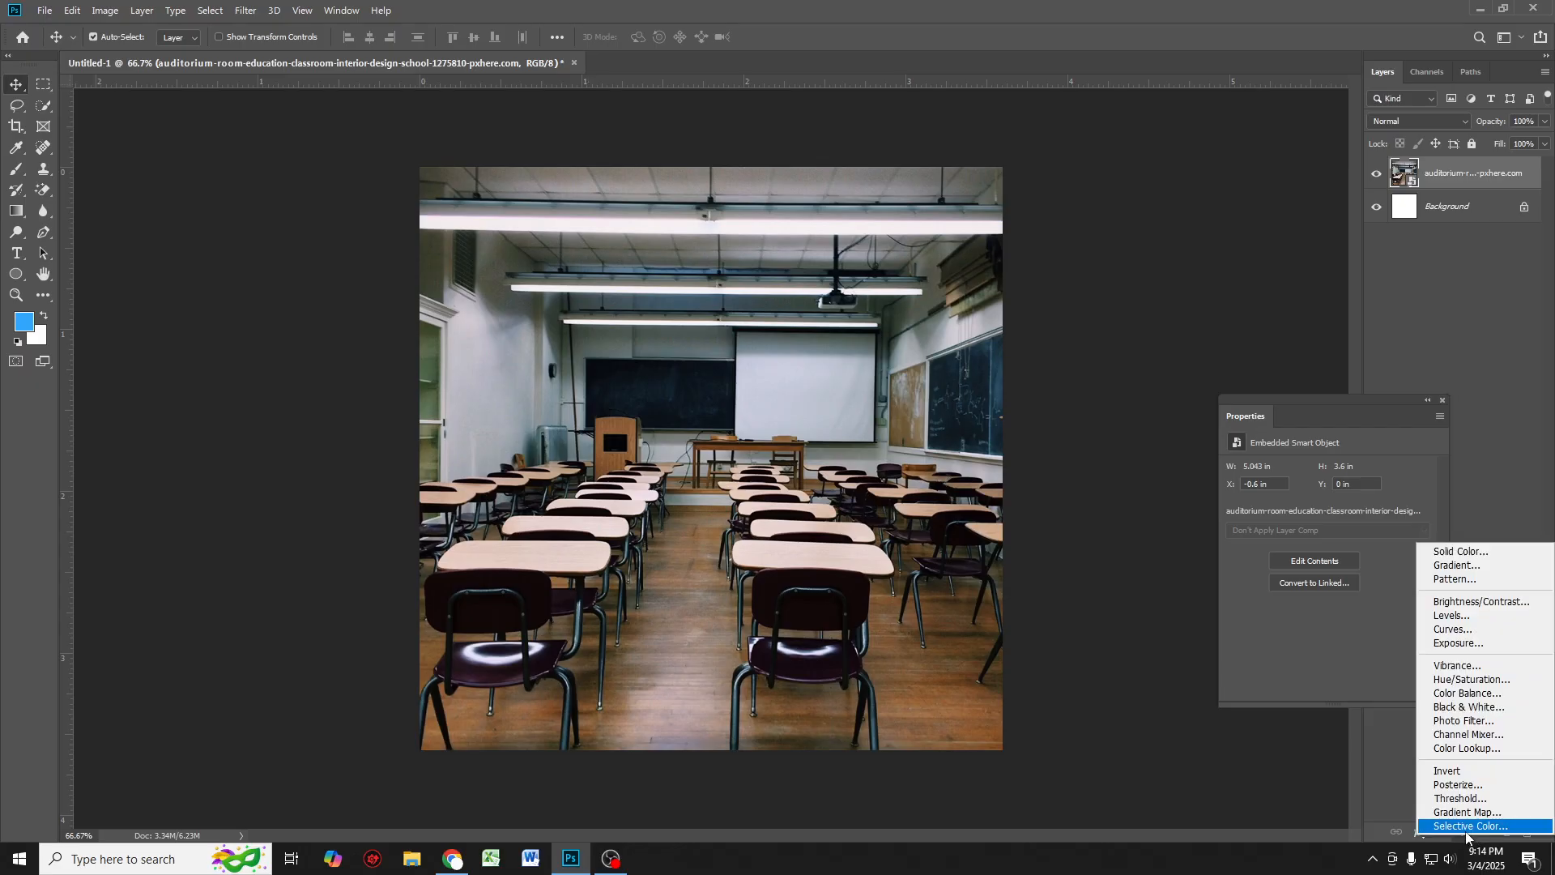
left_click(1448, 553)
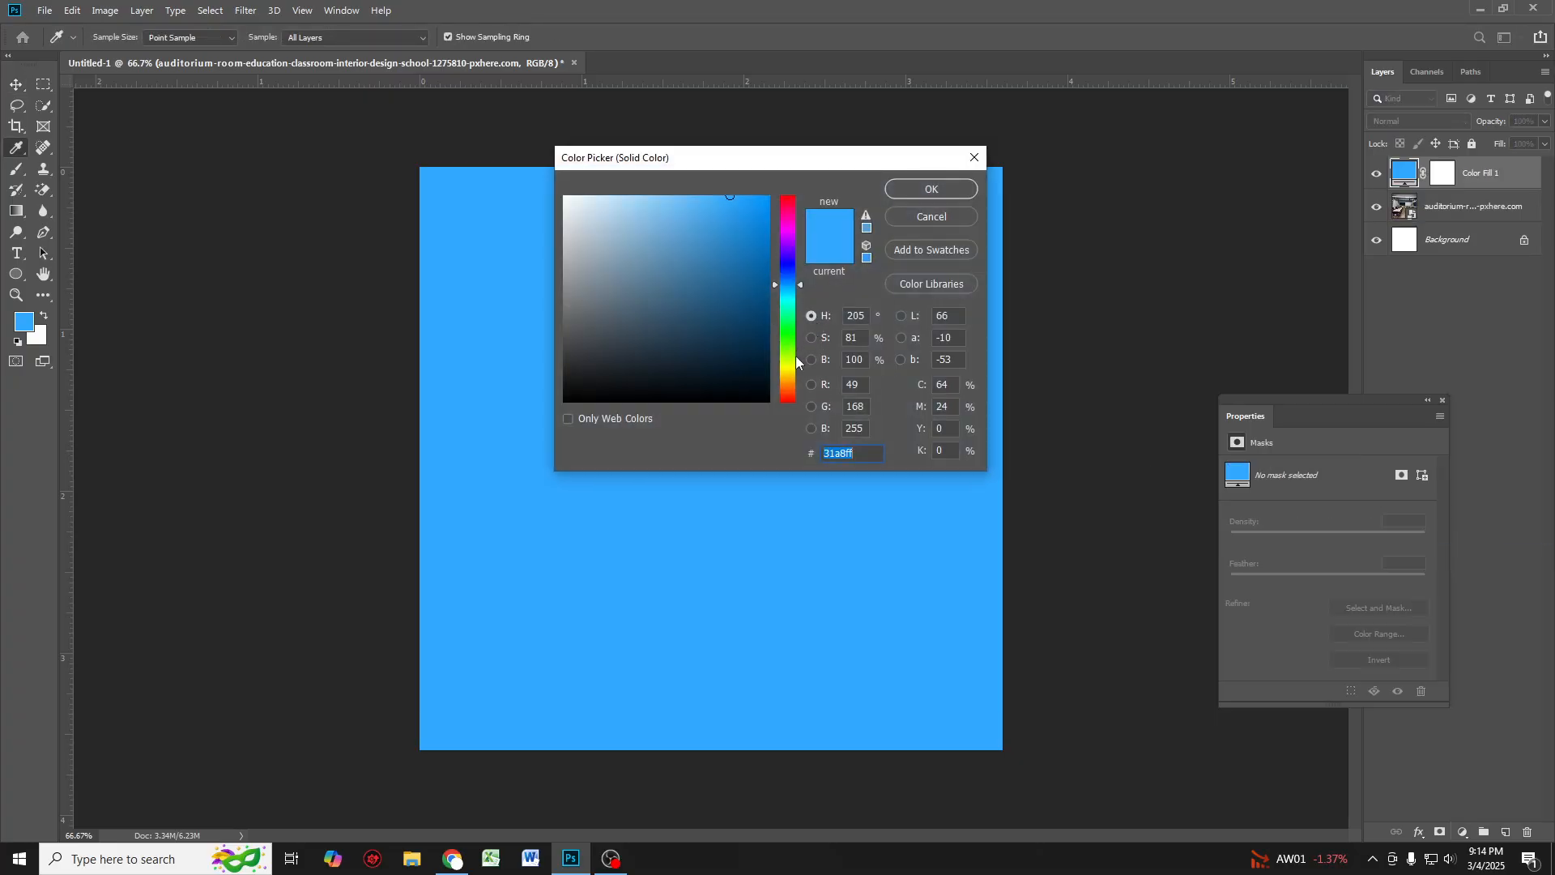
left_click_drag(797, 362, 797, 306)
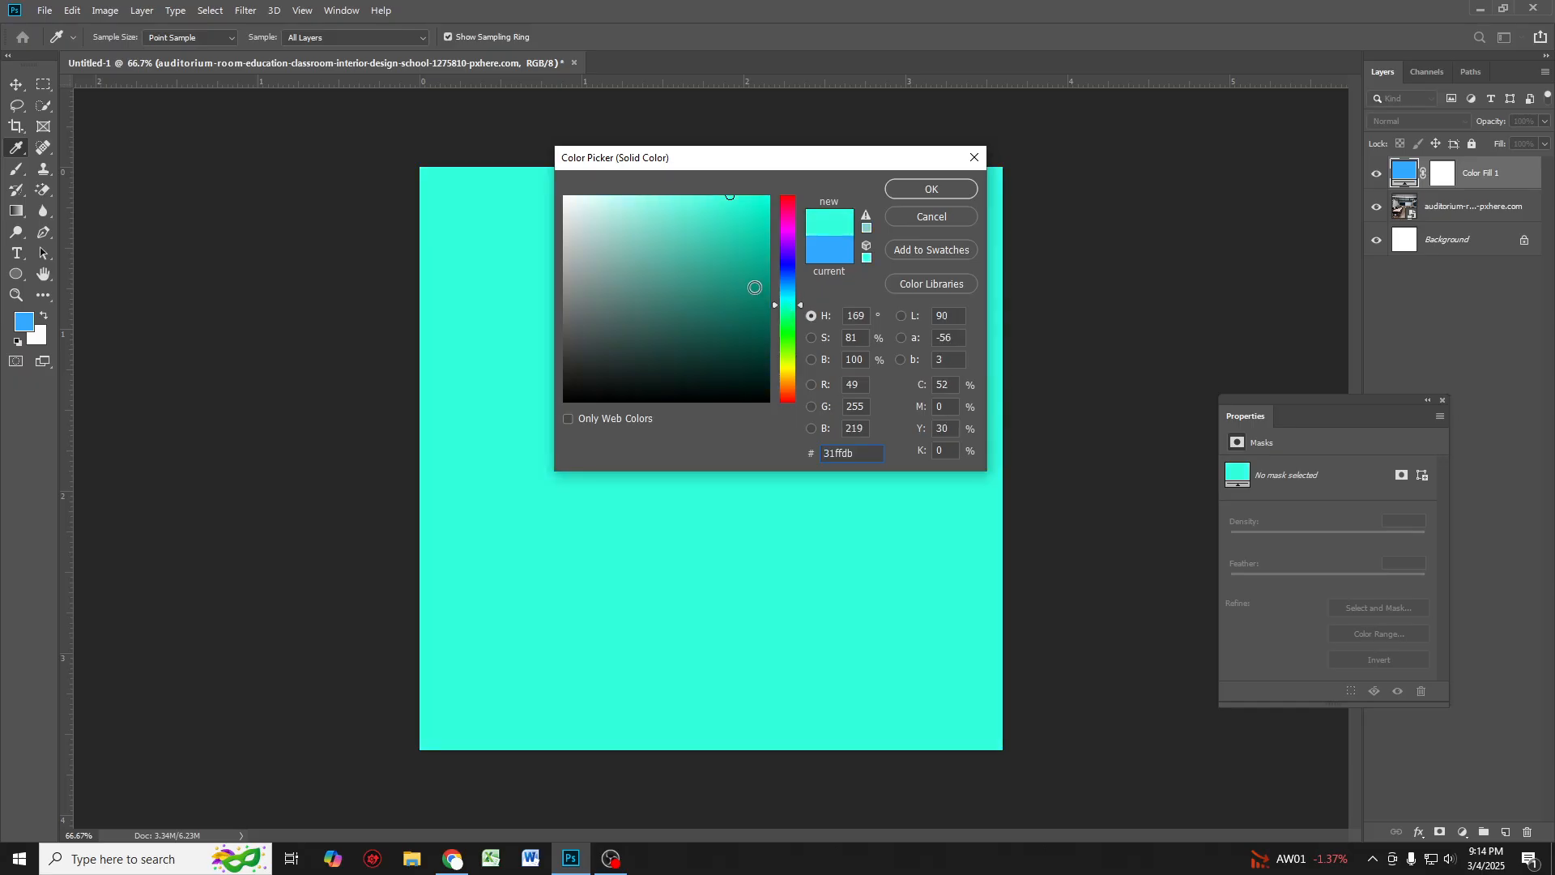
left_click(753, 303)
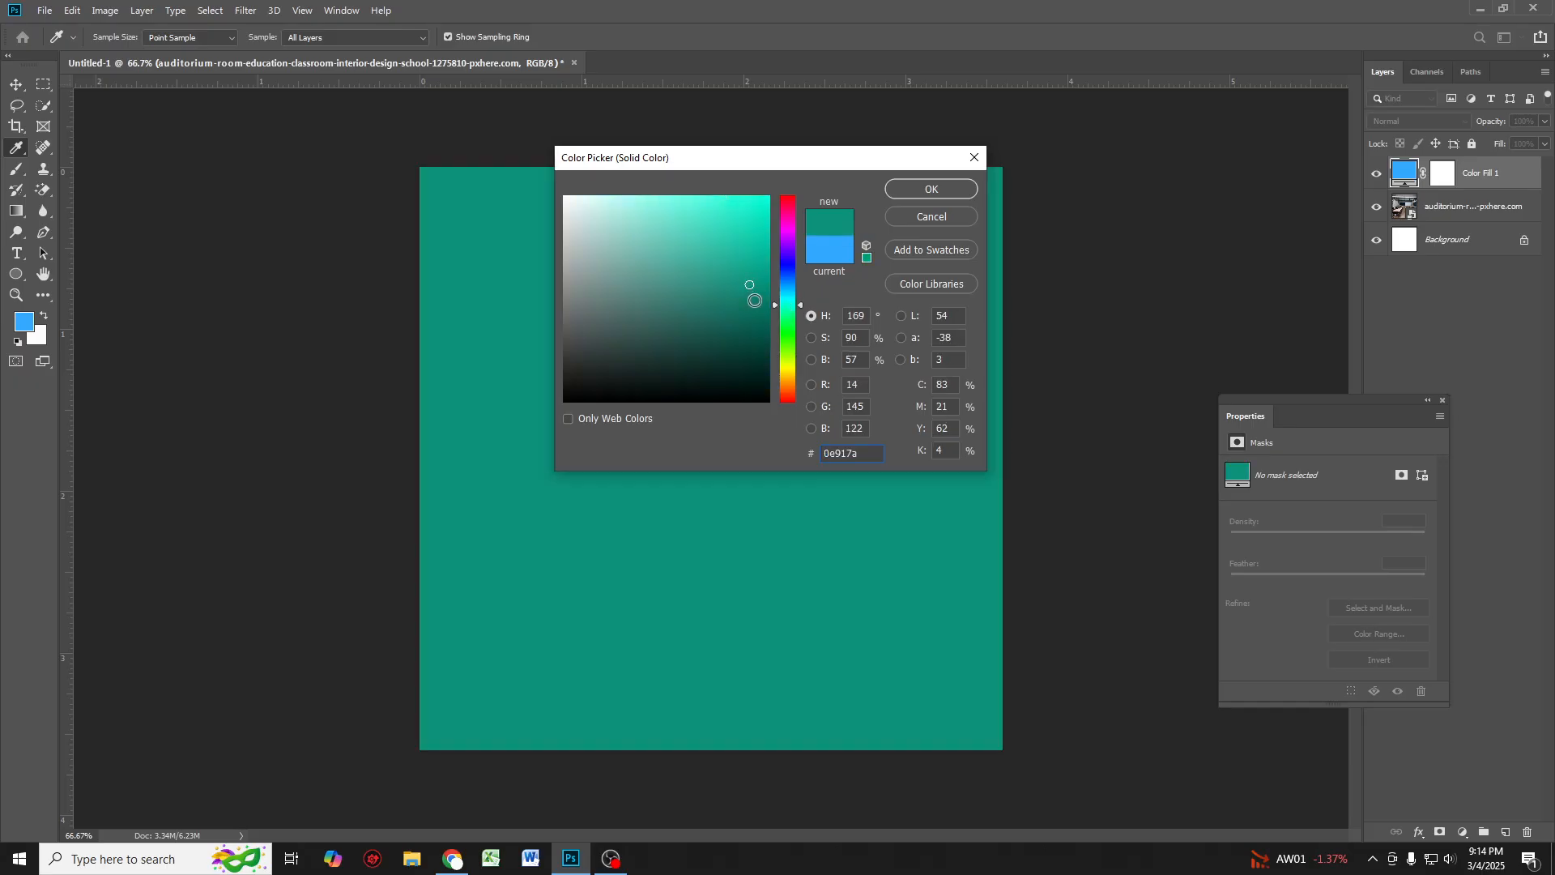
left_click(751, 306)
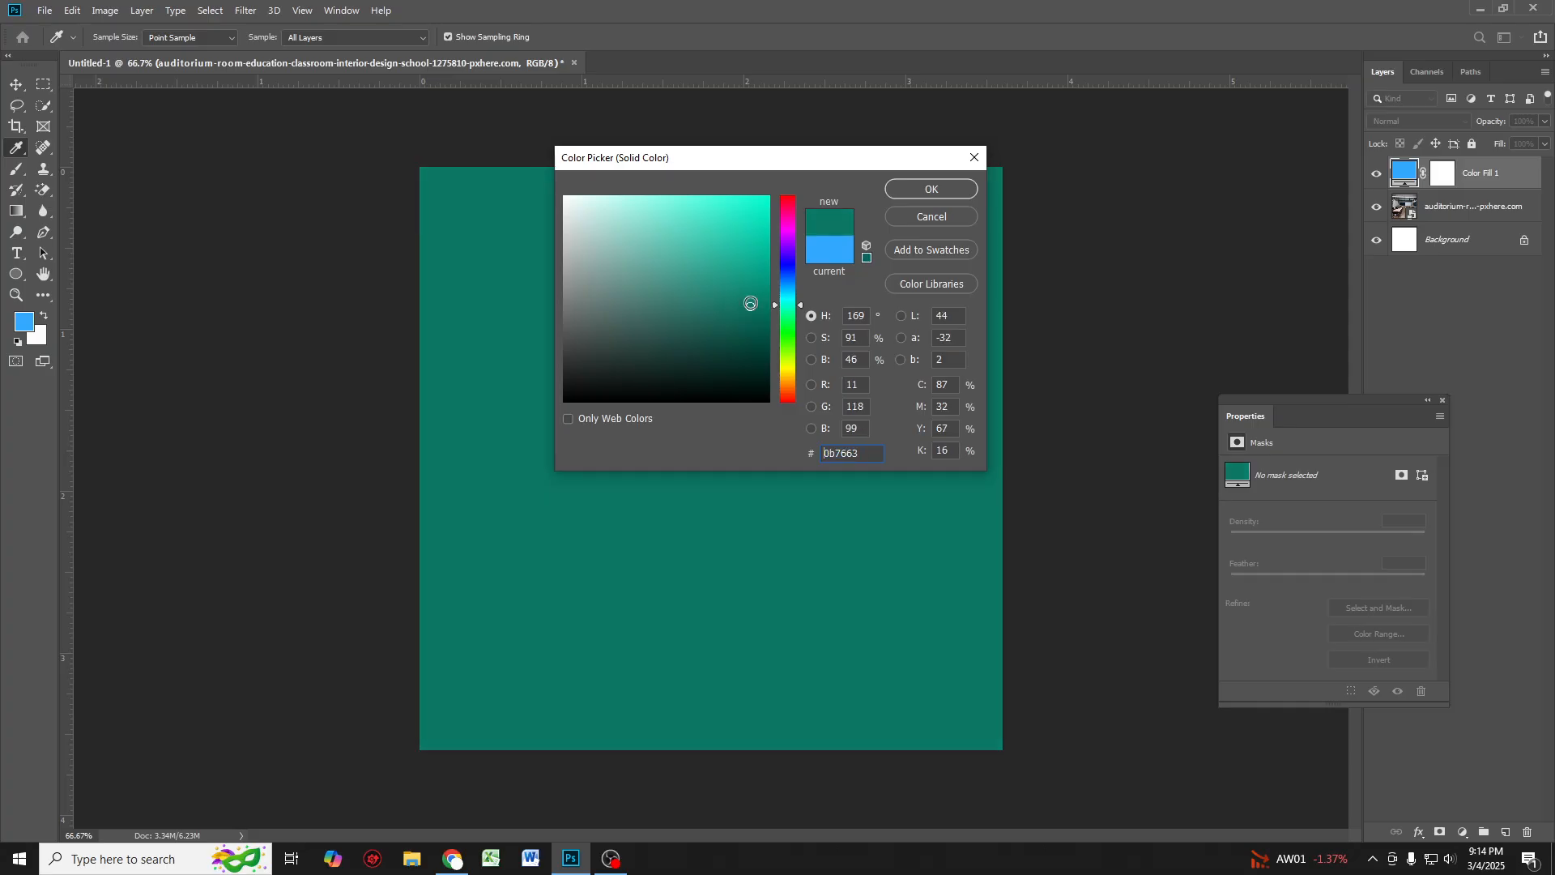
left_click(740, 318)
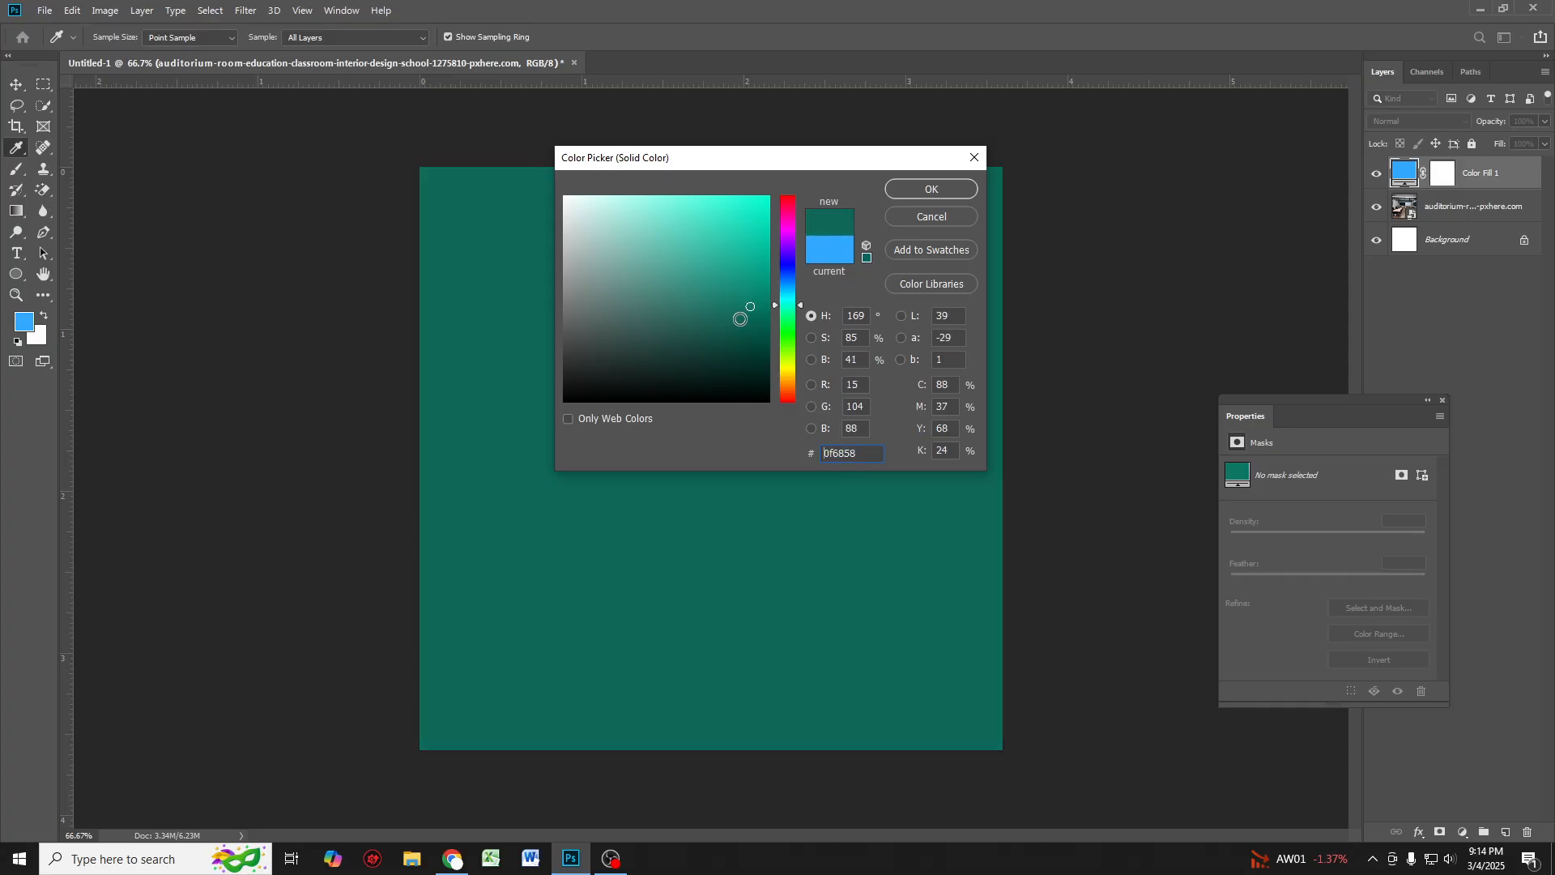
left_click(916, 188)
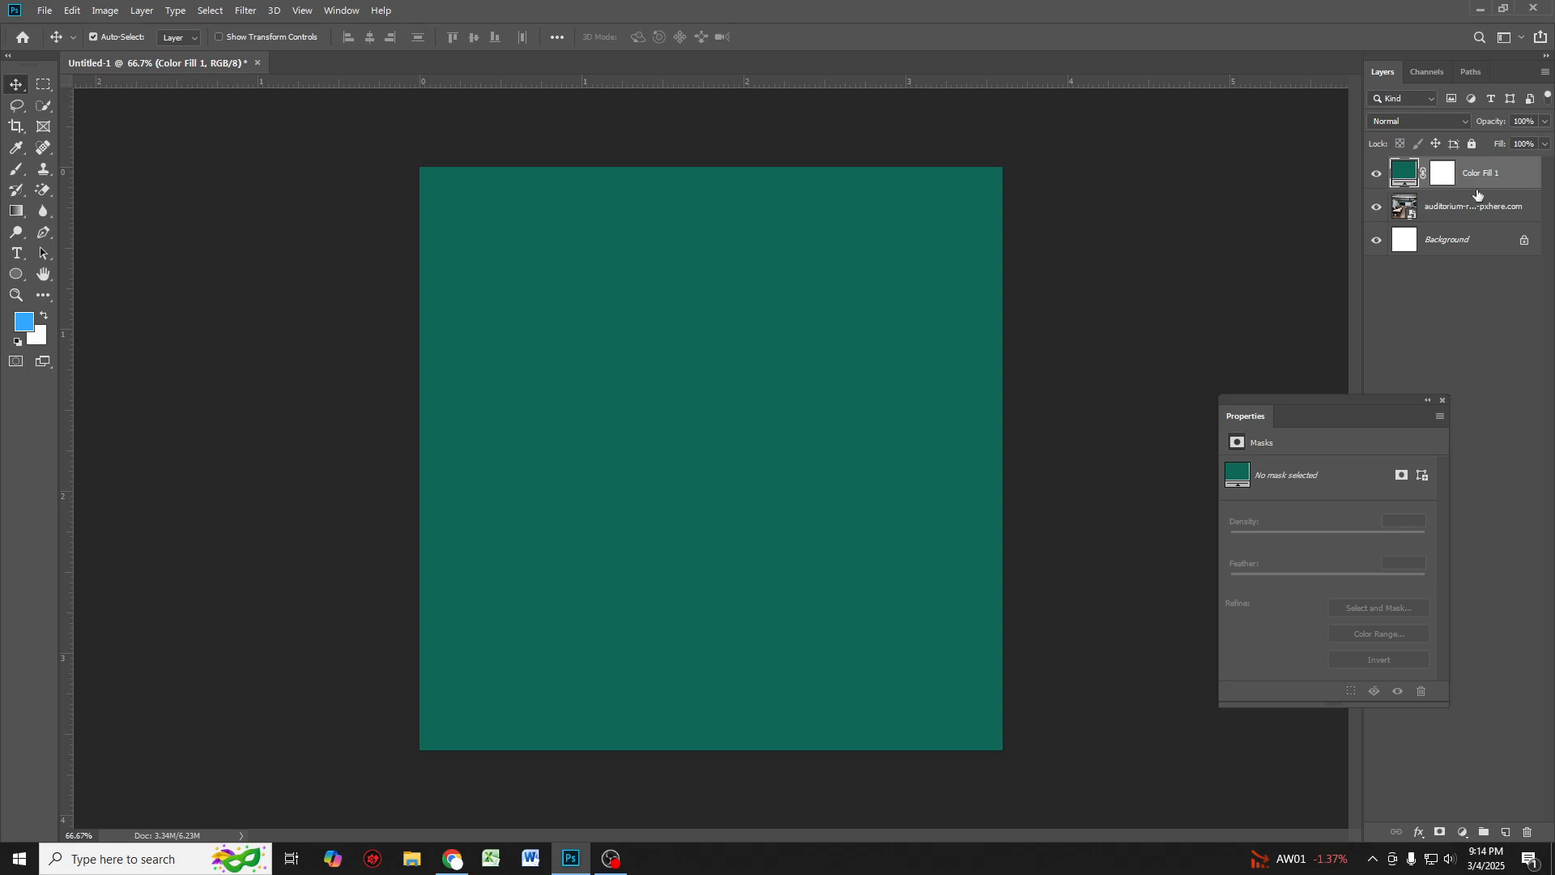
Step: Set the teal fill layer's opacity to 90% and its fill to 90%
left_click(1533, 118)
type("50")
key("BackSpace")
key("BackSpace")
type("8")
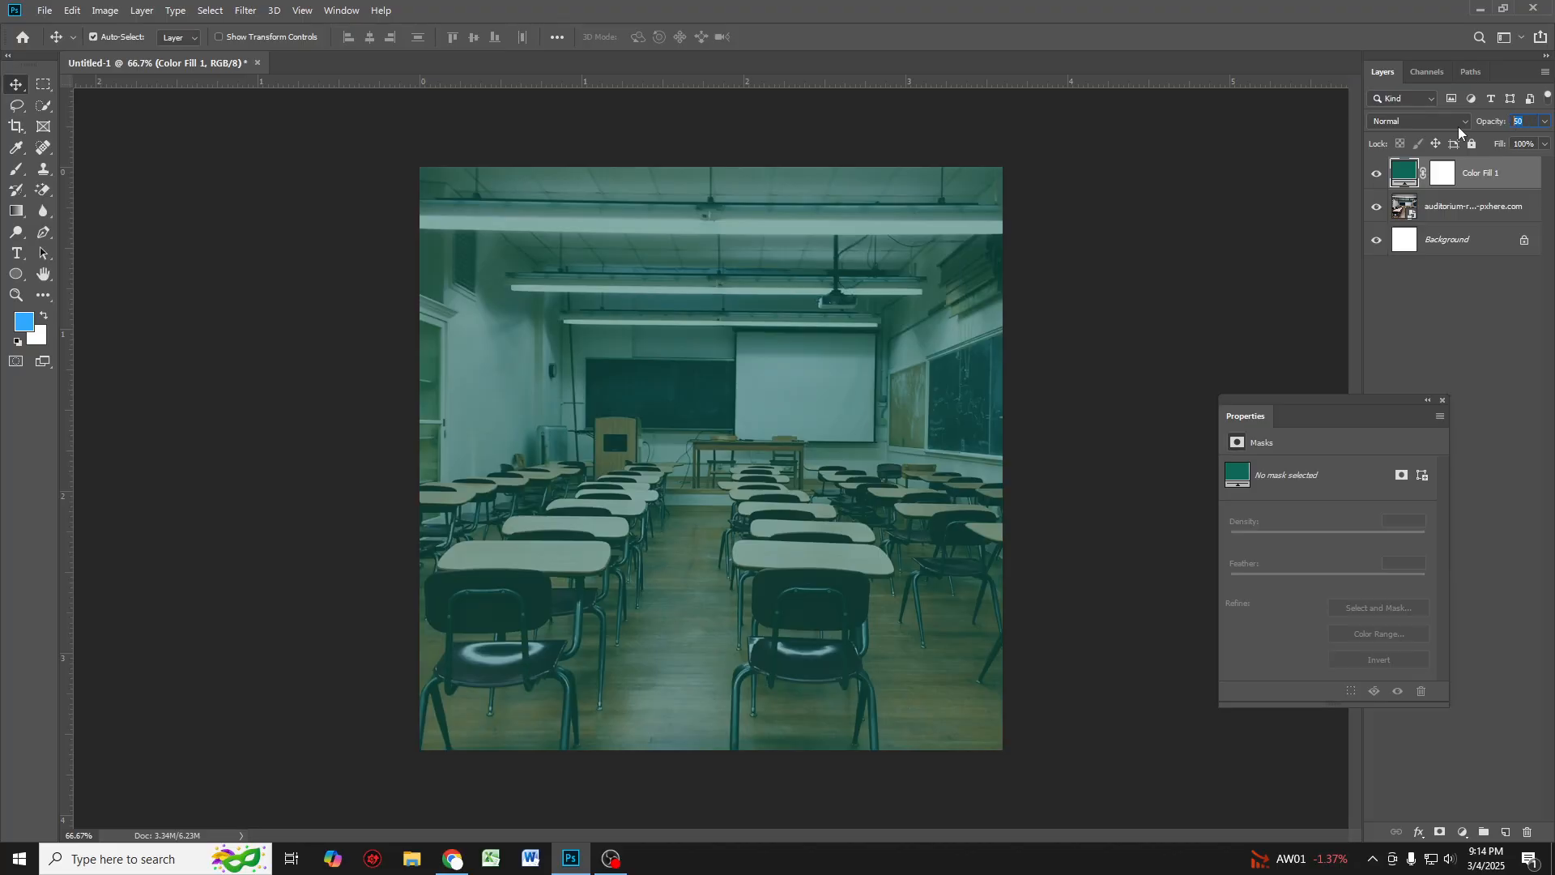
type("0")
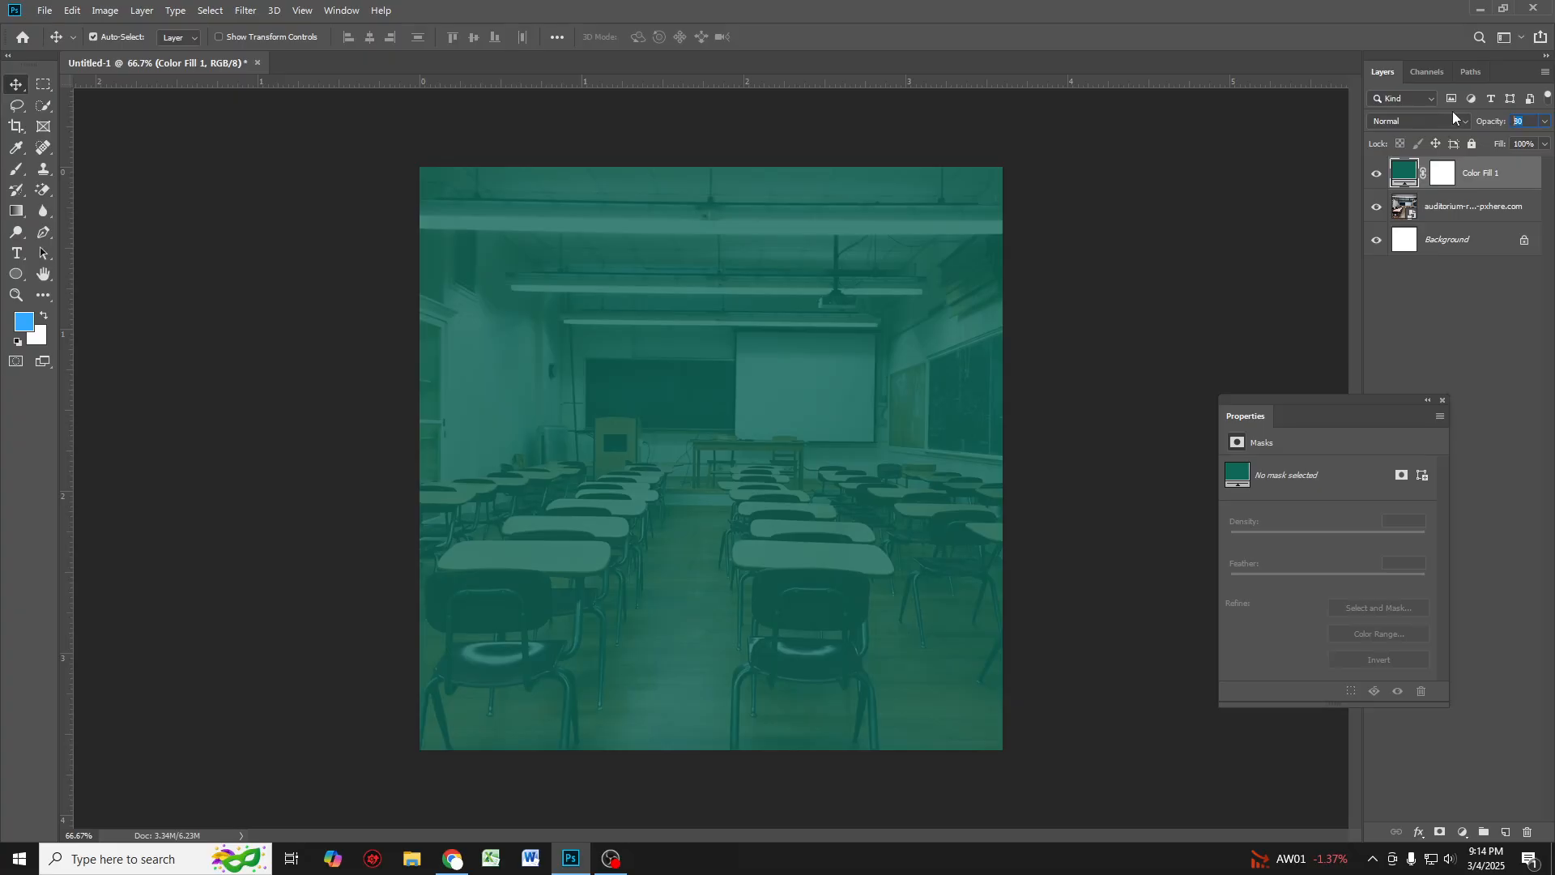
type("85")
type("90")
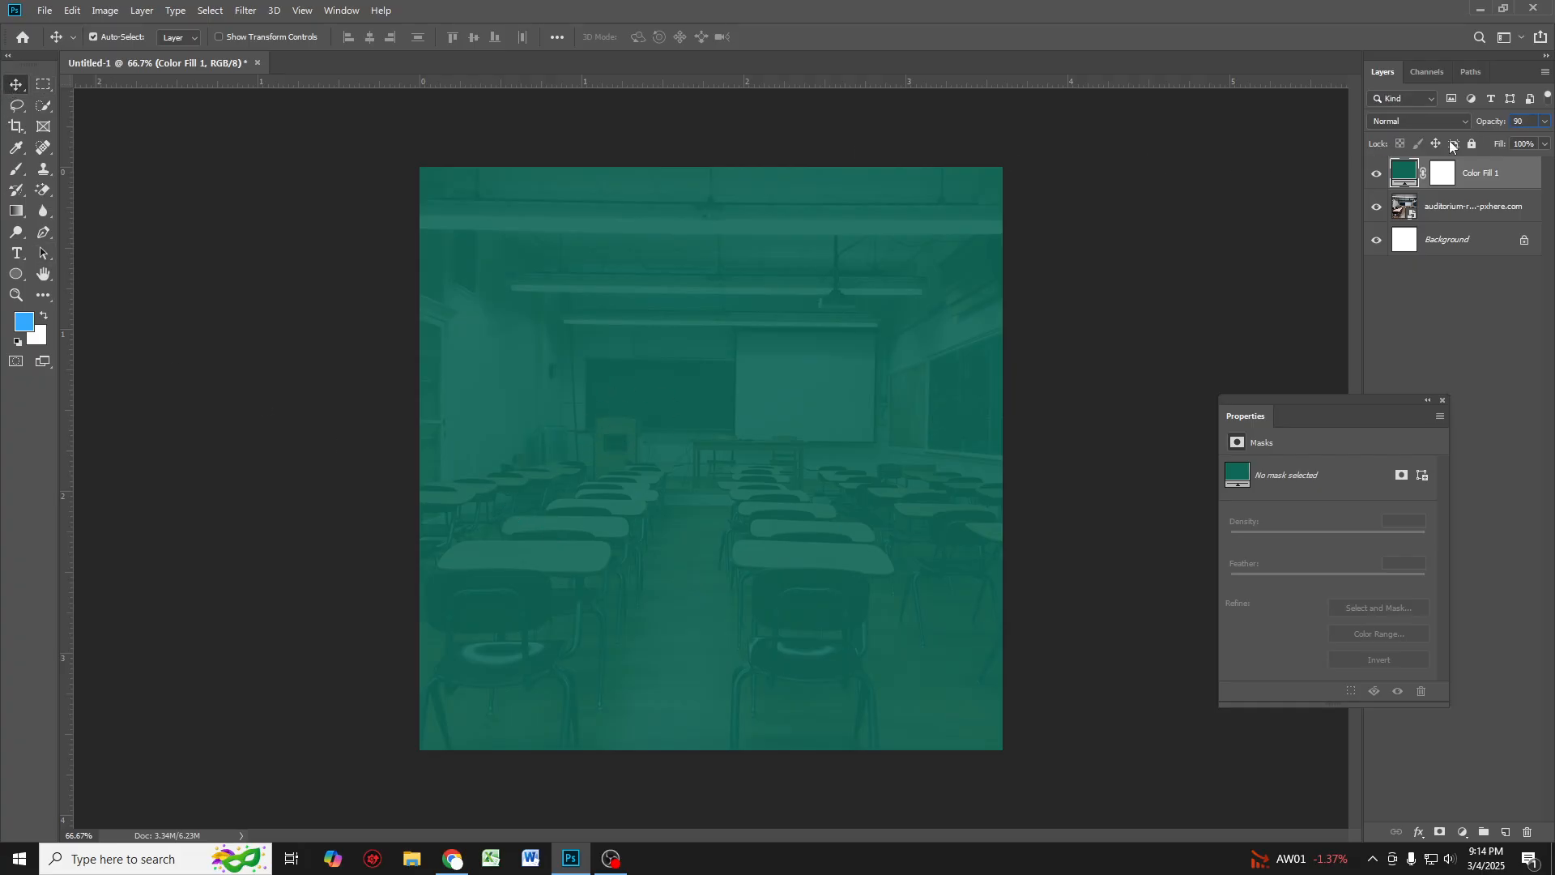
left_click(1523, 144)
type("90")
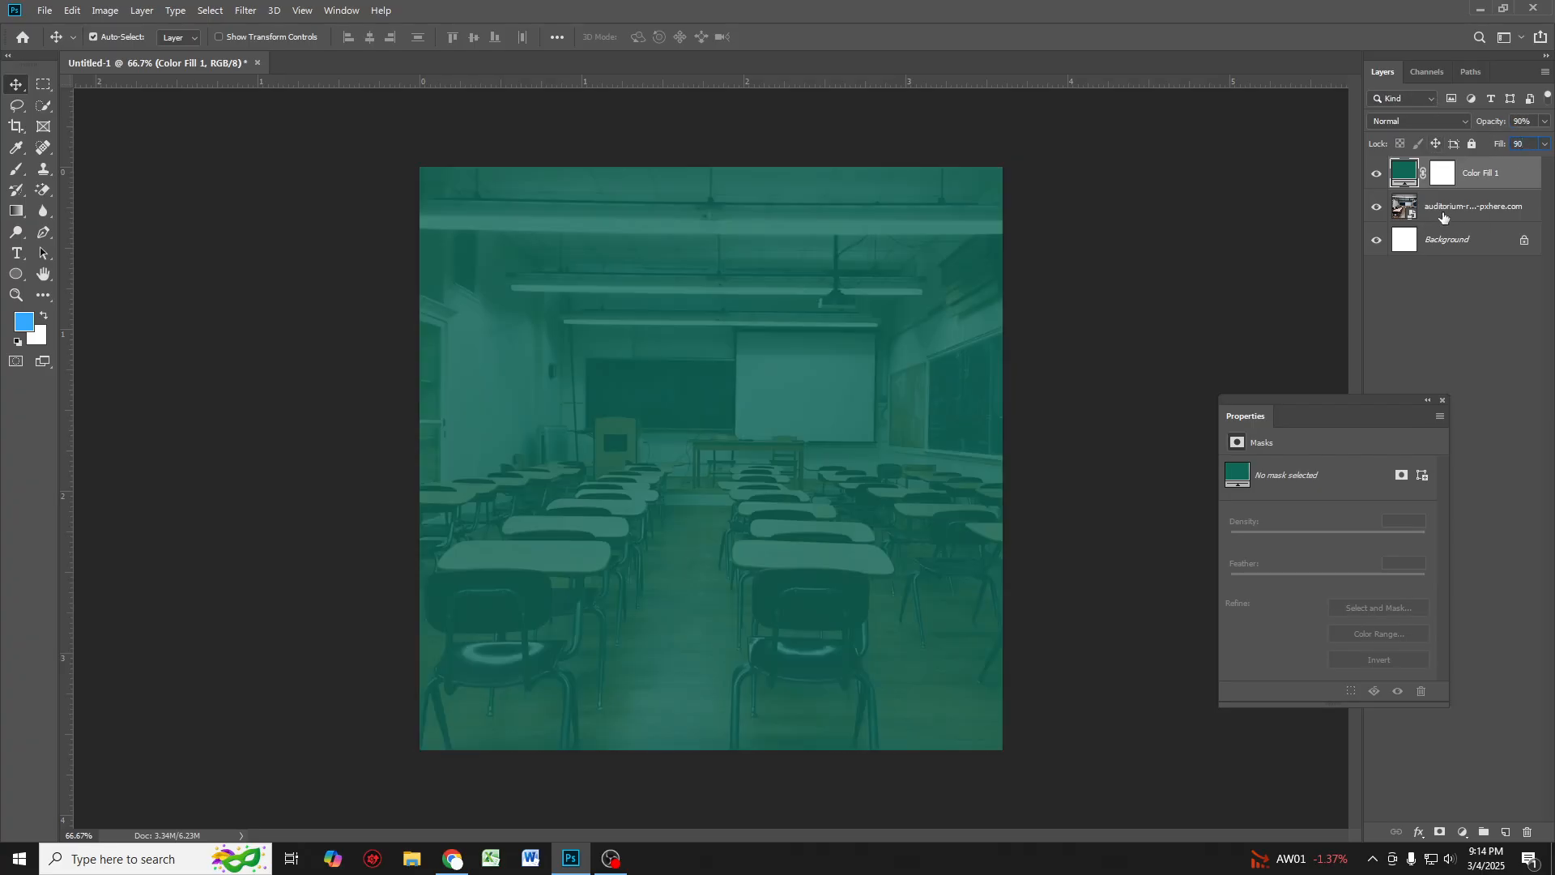
key("Return")
Step: Apply a Gaussian Blur with a 7.4 pixel radius to the classroom photo layer
left_click(1460, 209)
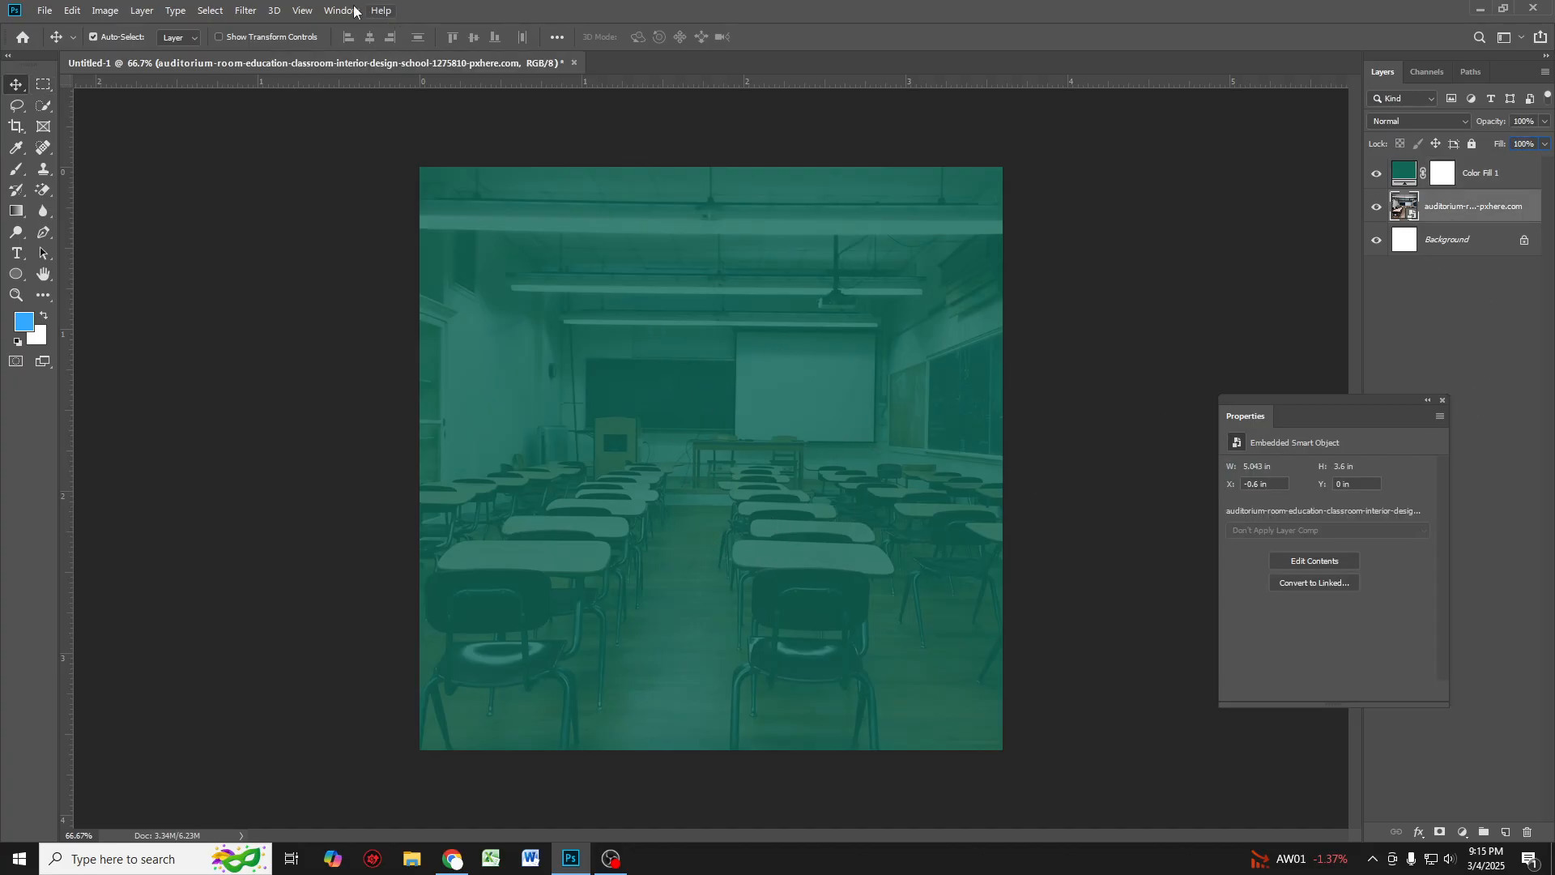
left_click(245, 9)
mouse_move(384, 199)
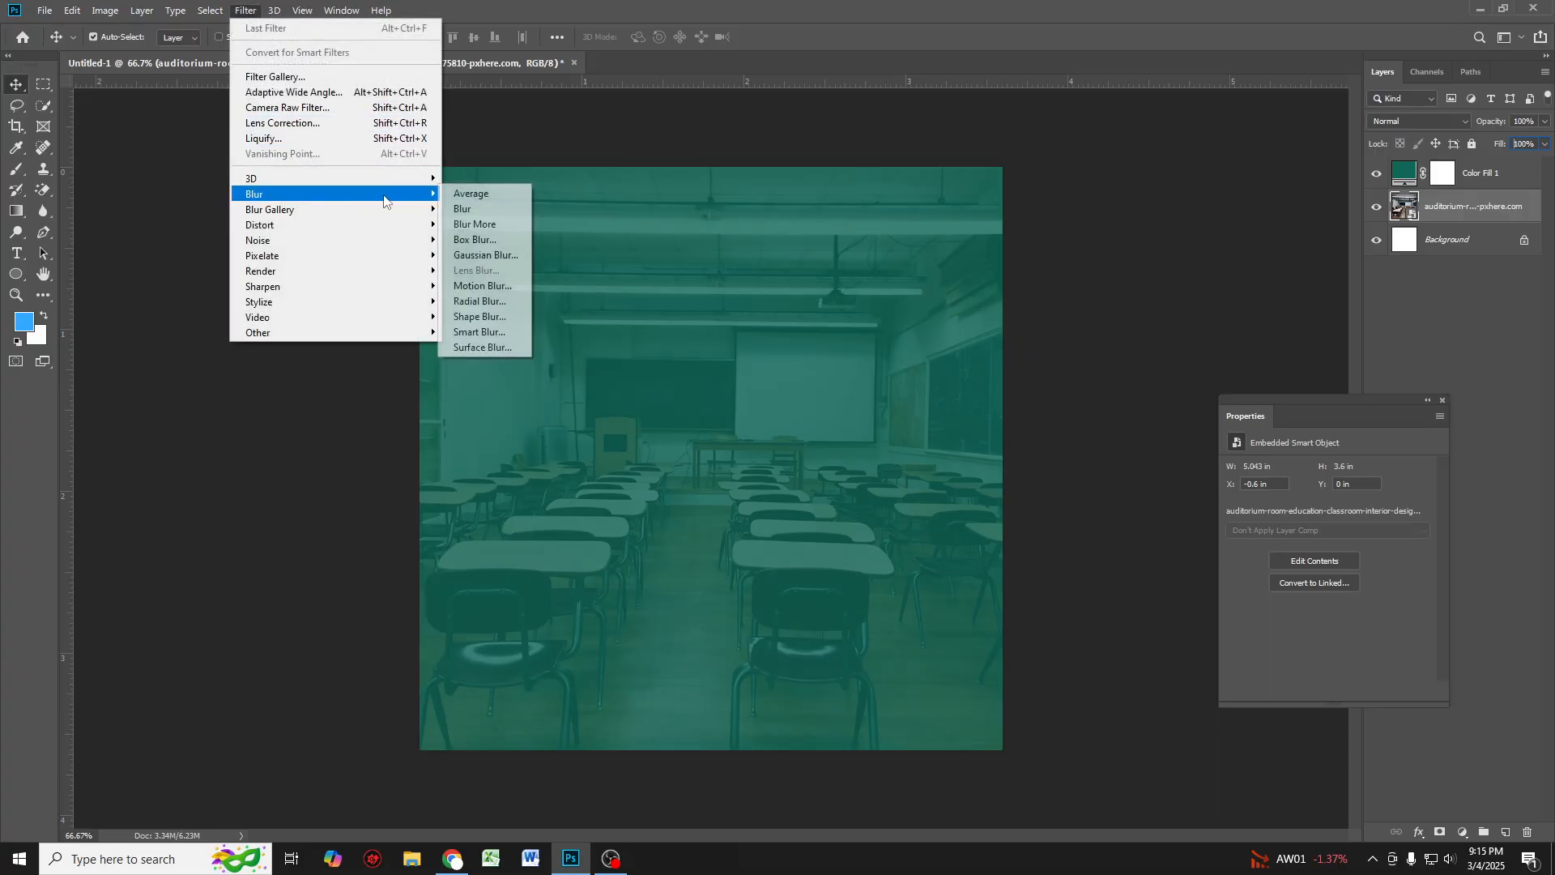
left_click(486, 254)
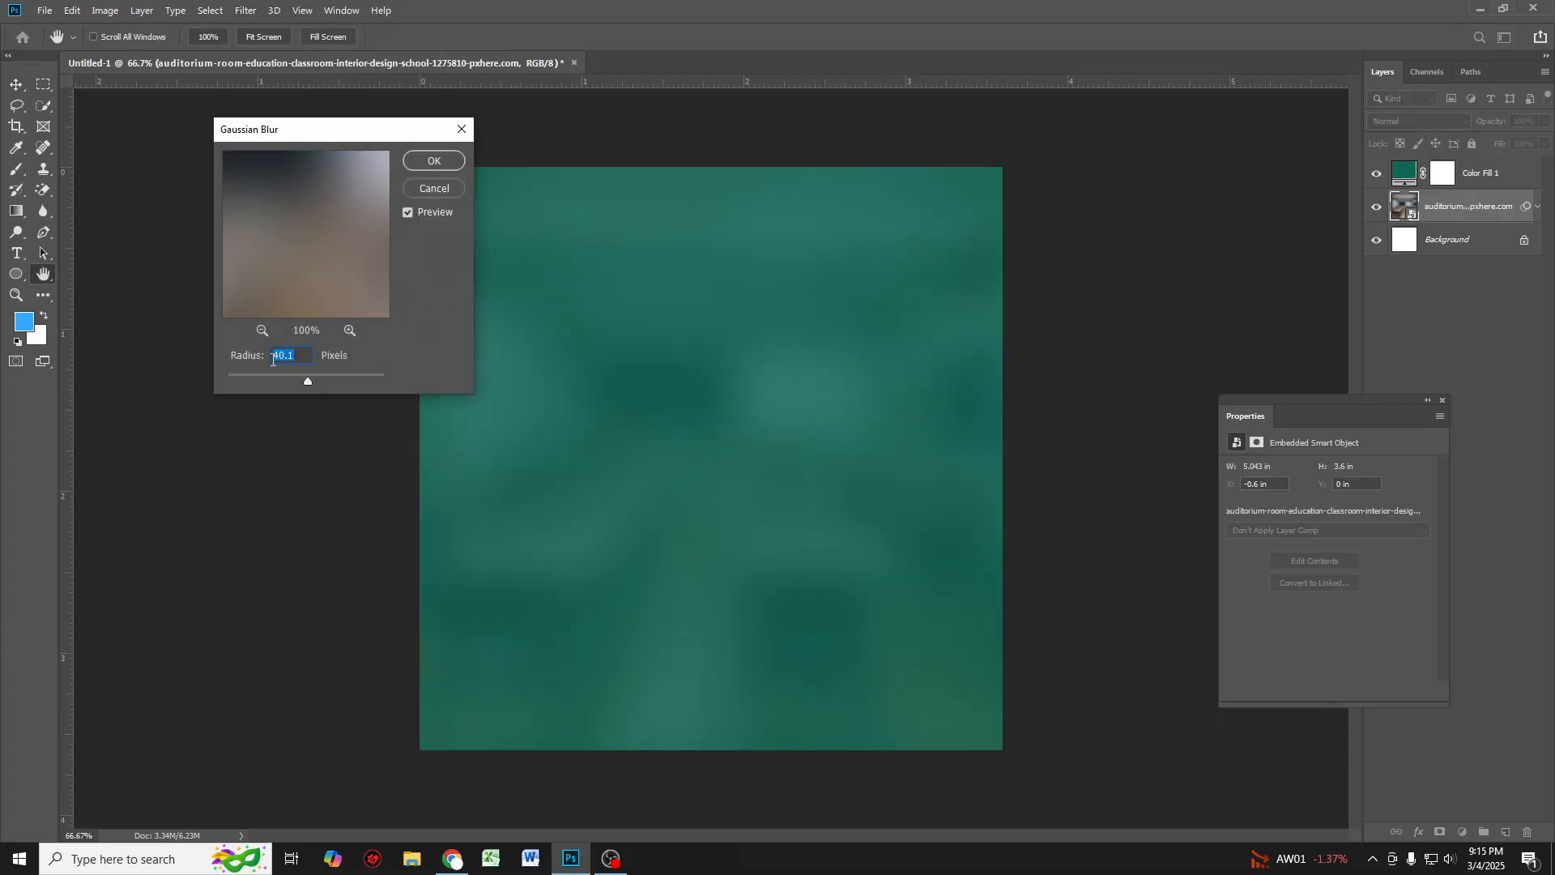
mouse_move(307, 381)
left_mouse_down()
mouse_move(247, 381)
mouse_move(280, 382)
left_mouse_up()
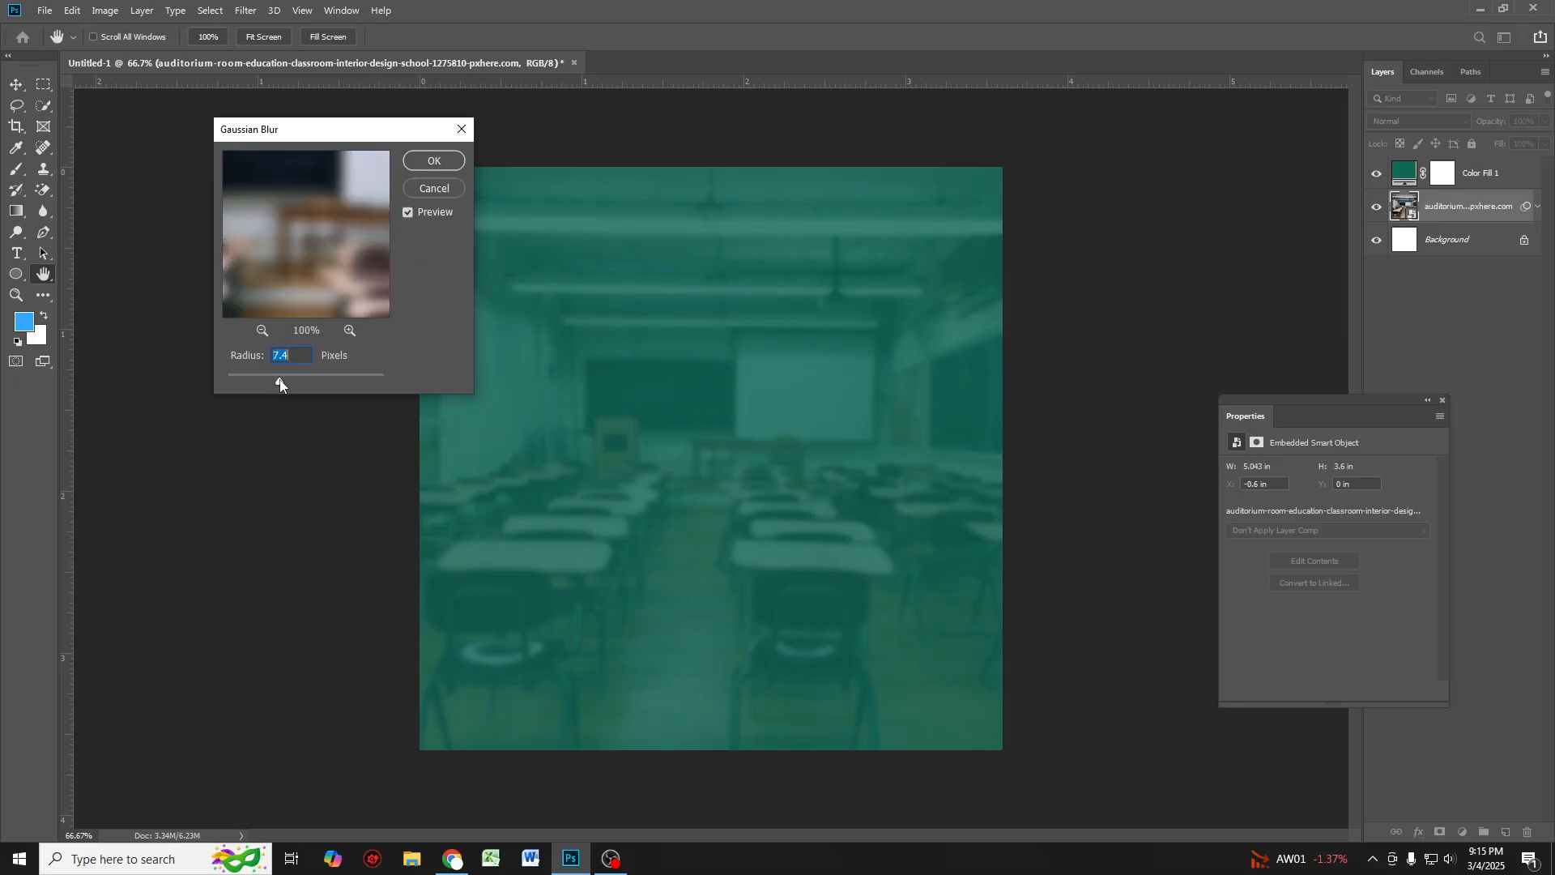
left_click(435, 161)
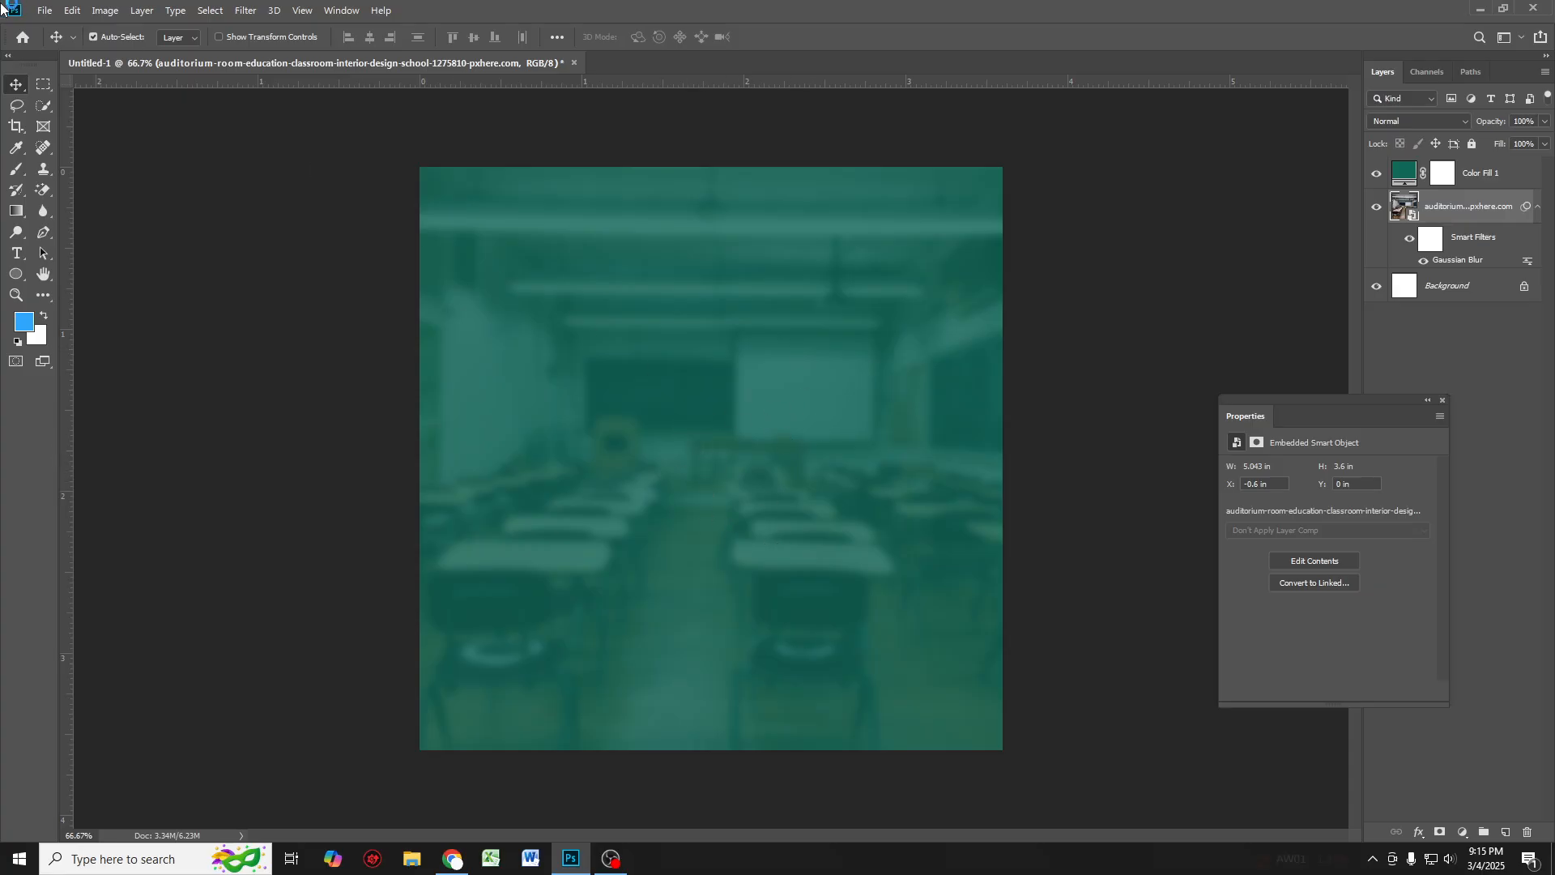
Step: Place the young man in checkered shirt photo as an embedded layer and position it at the canvas bottom centre
left_click(45, 10)
left_click(119, 315)
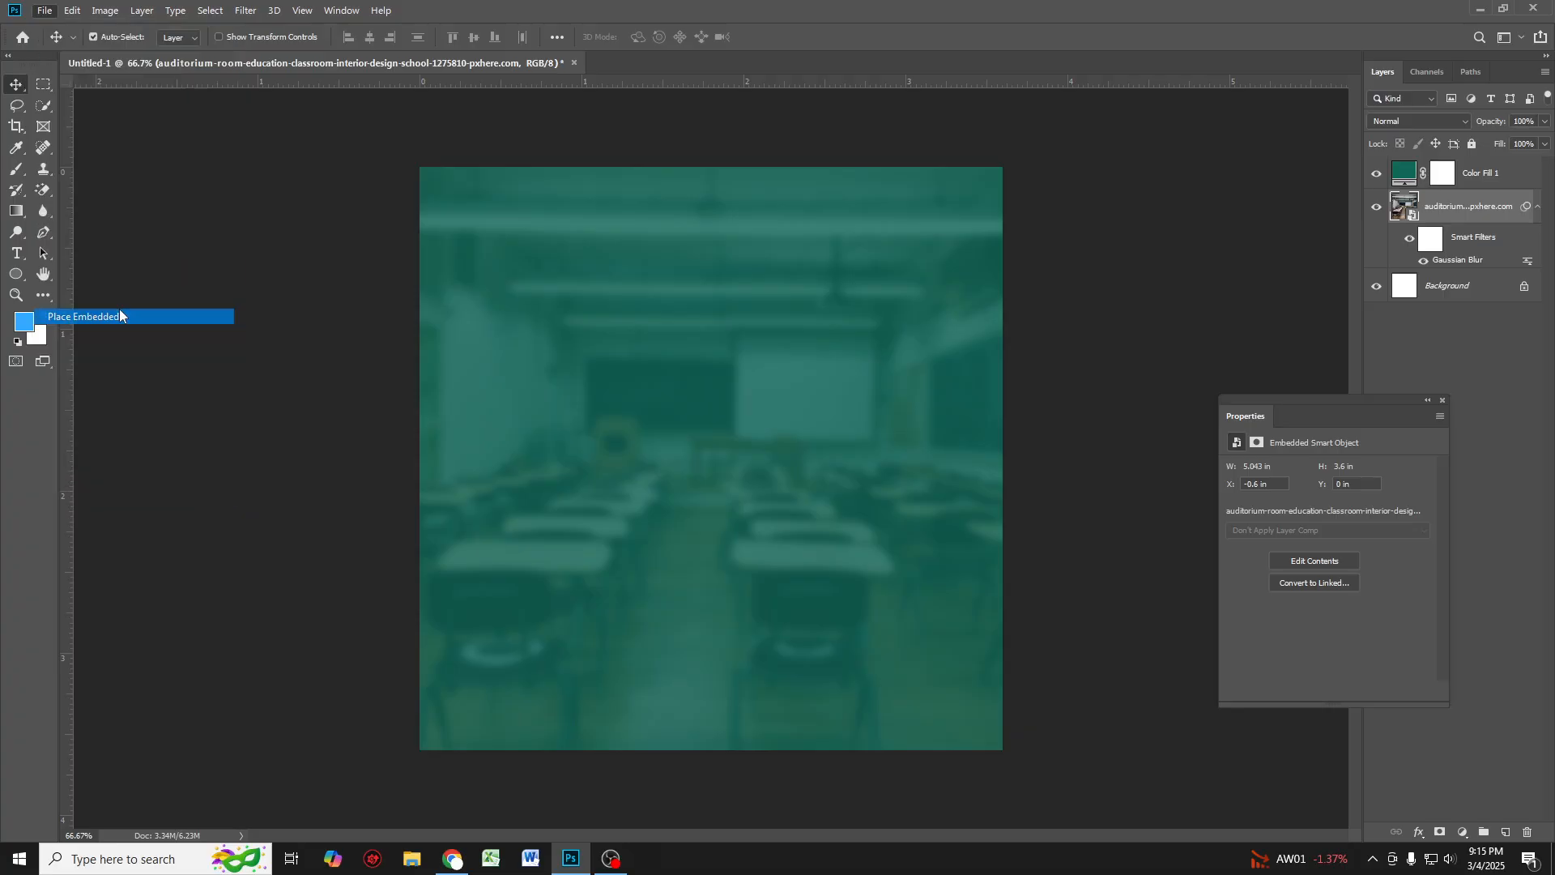
left_click(98, 156)
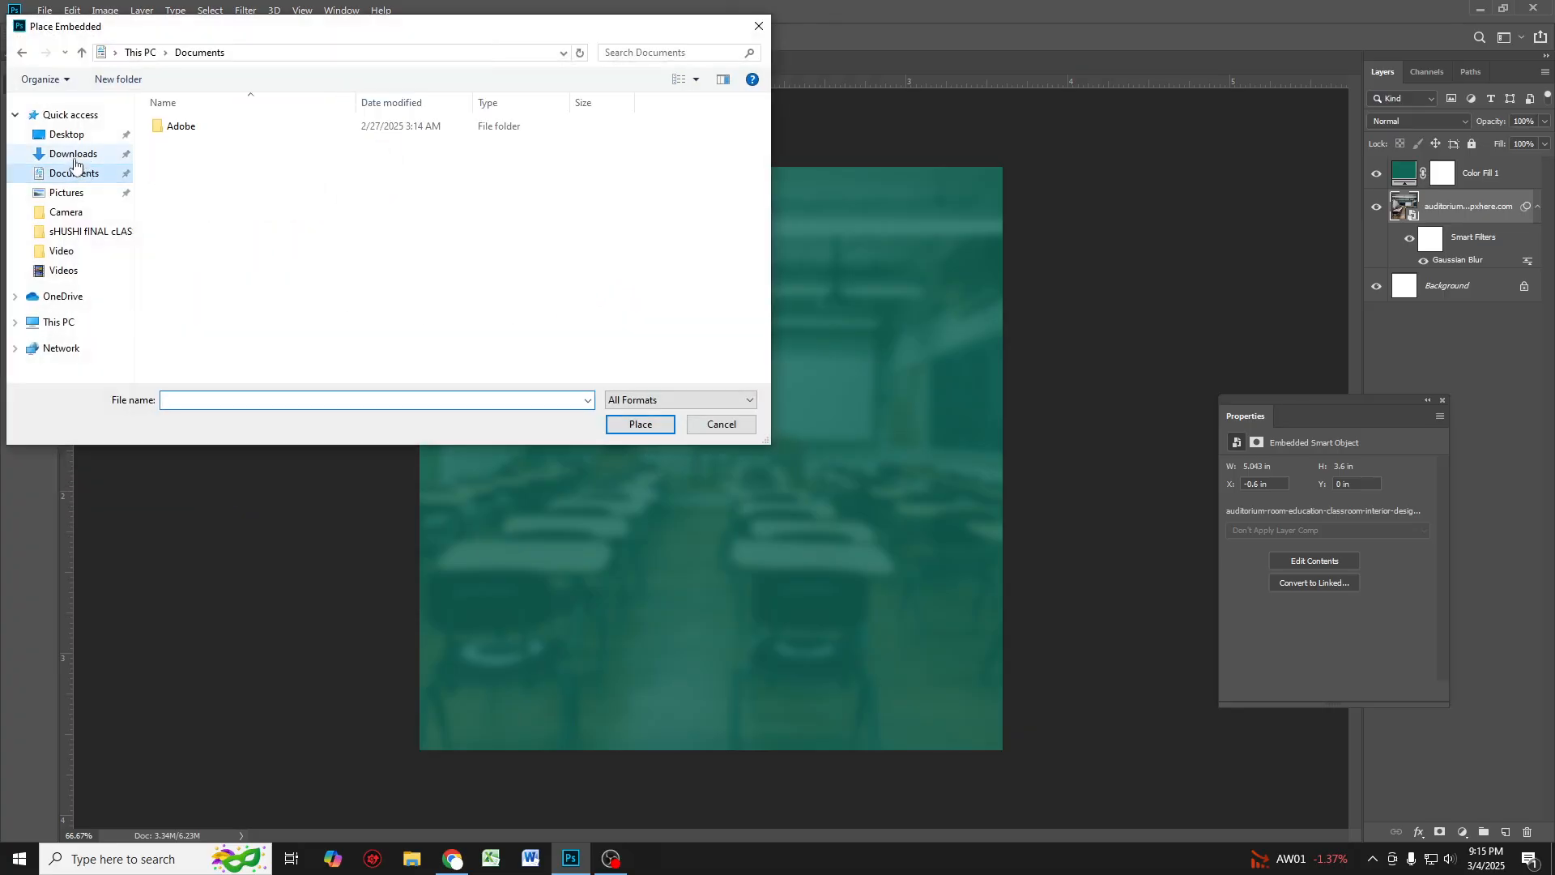
double_click(264, 179)
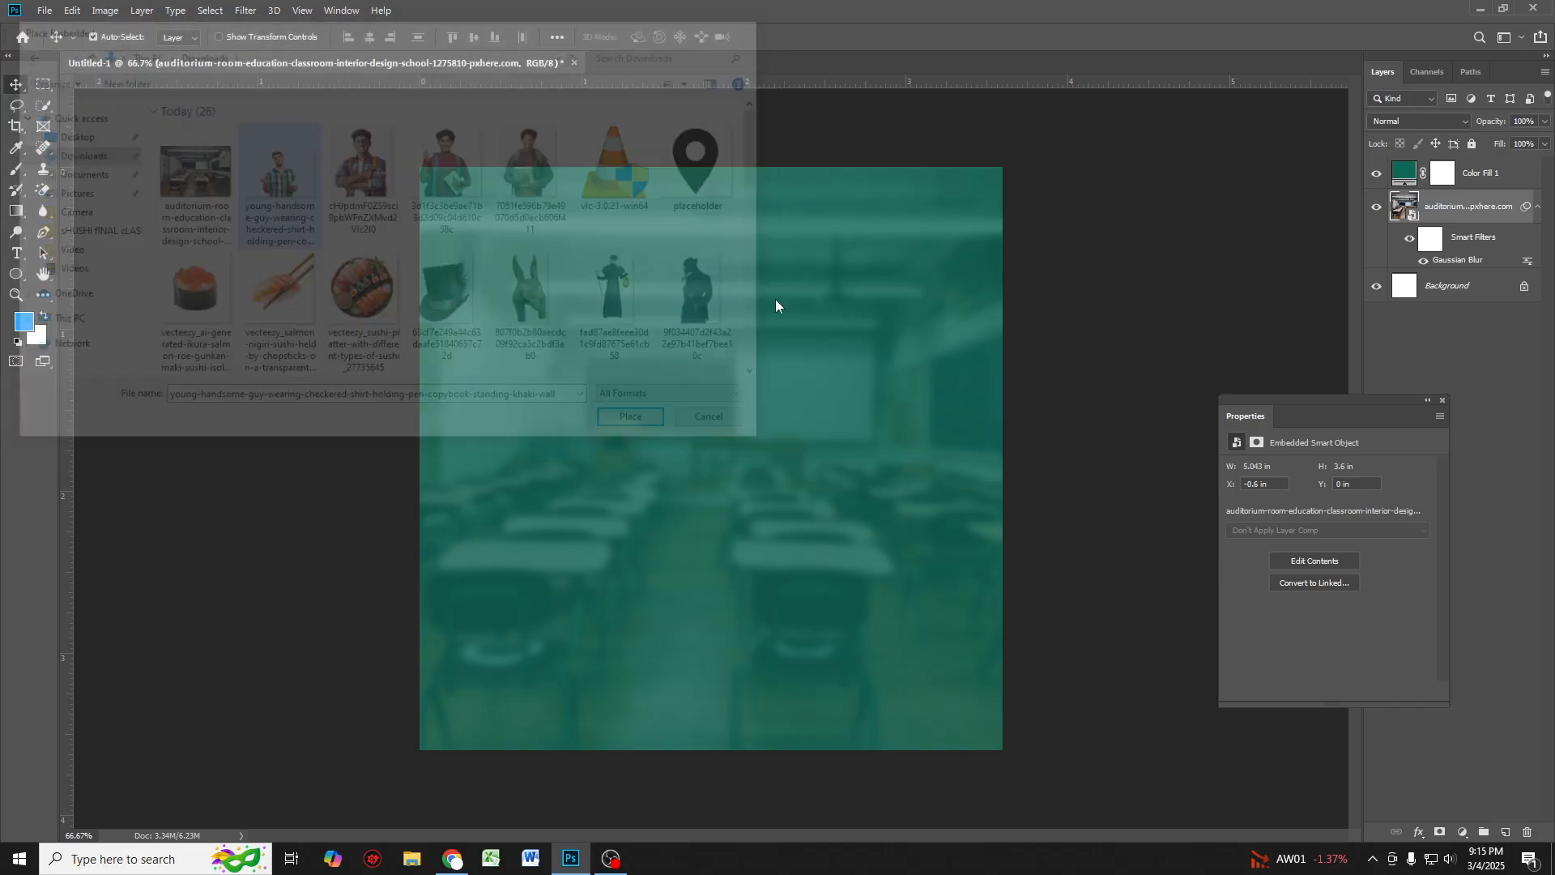
left_click_drag(1495, 223, 1482, 166)
left_click_drag(738, 485, 729, 576)
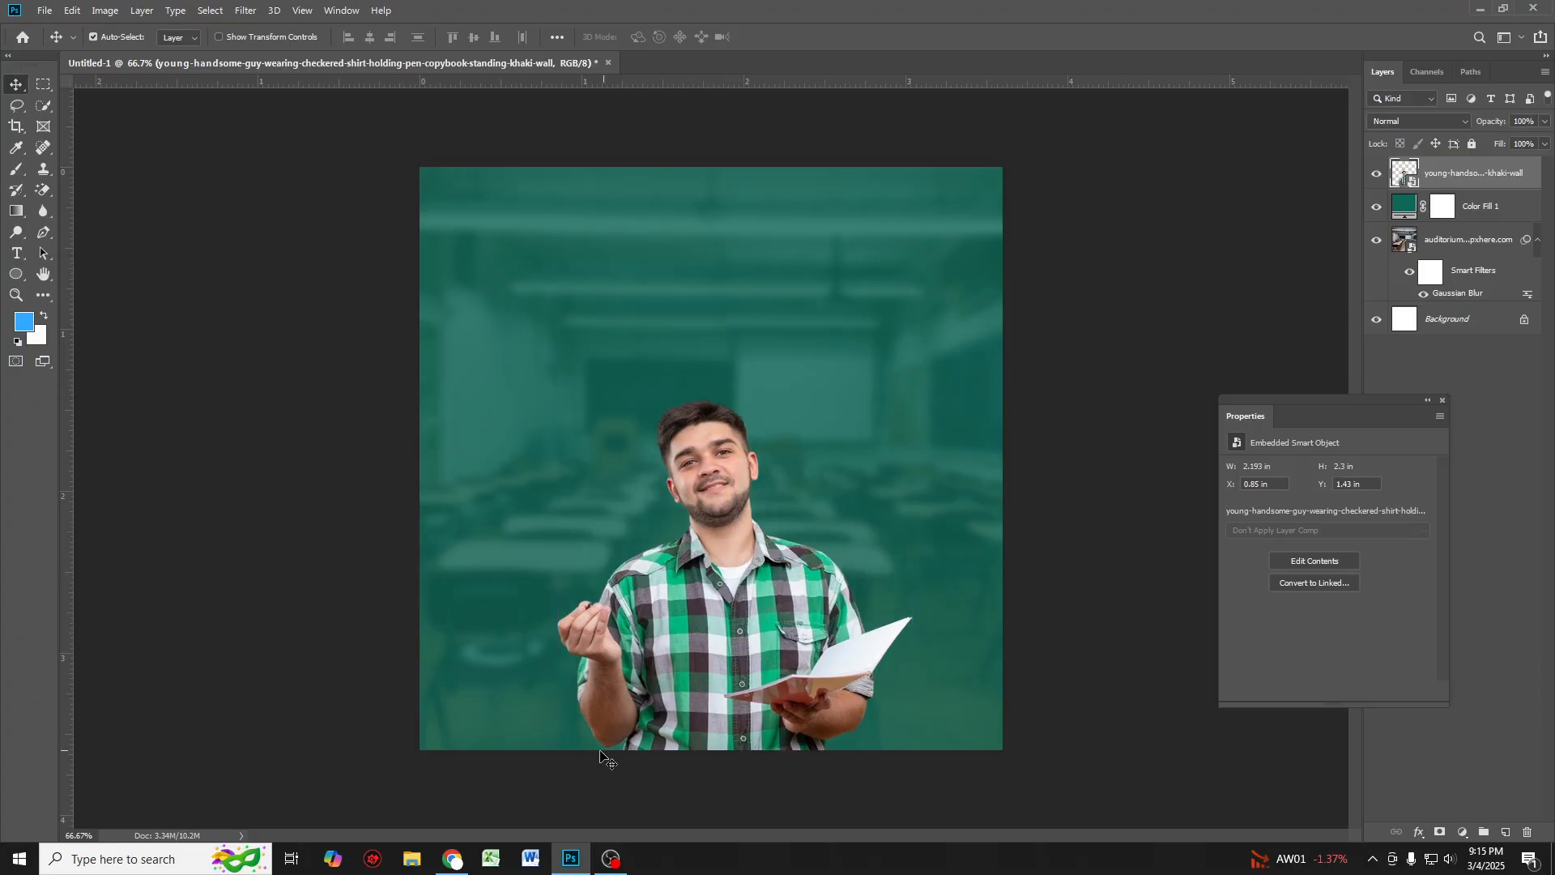
Step: Scale the man photo up slightly from its top edge and commit the transform
key("ctrl+t")
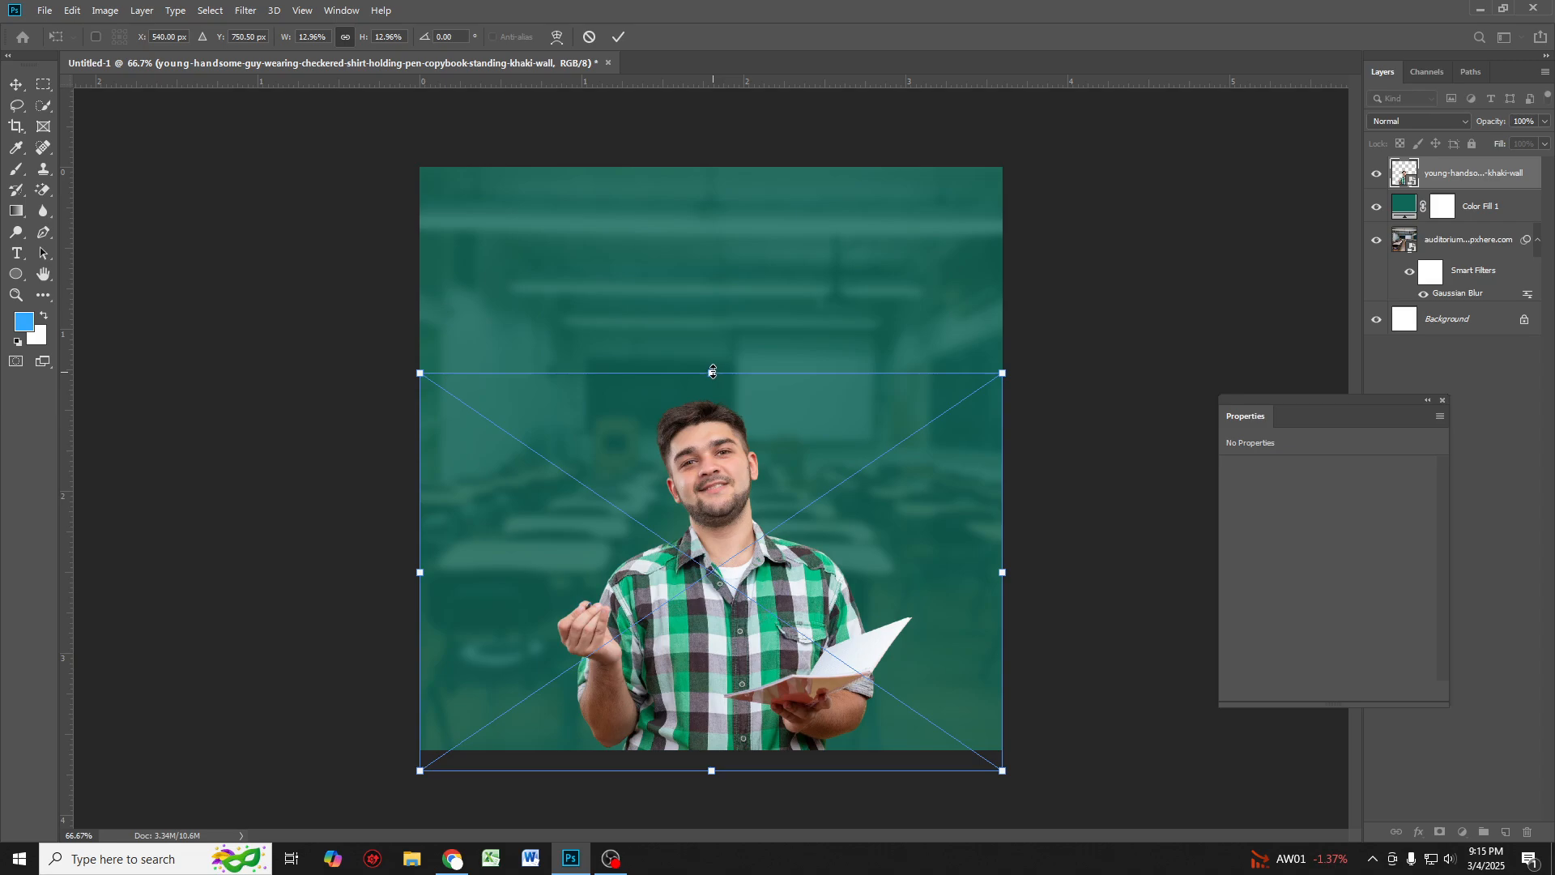
mouse_move(713, 372)
left_mouse_down()
mouse_move(708, 330)
mouse_move(711, 347)
left_mouse_up()
key("Return")
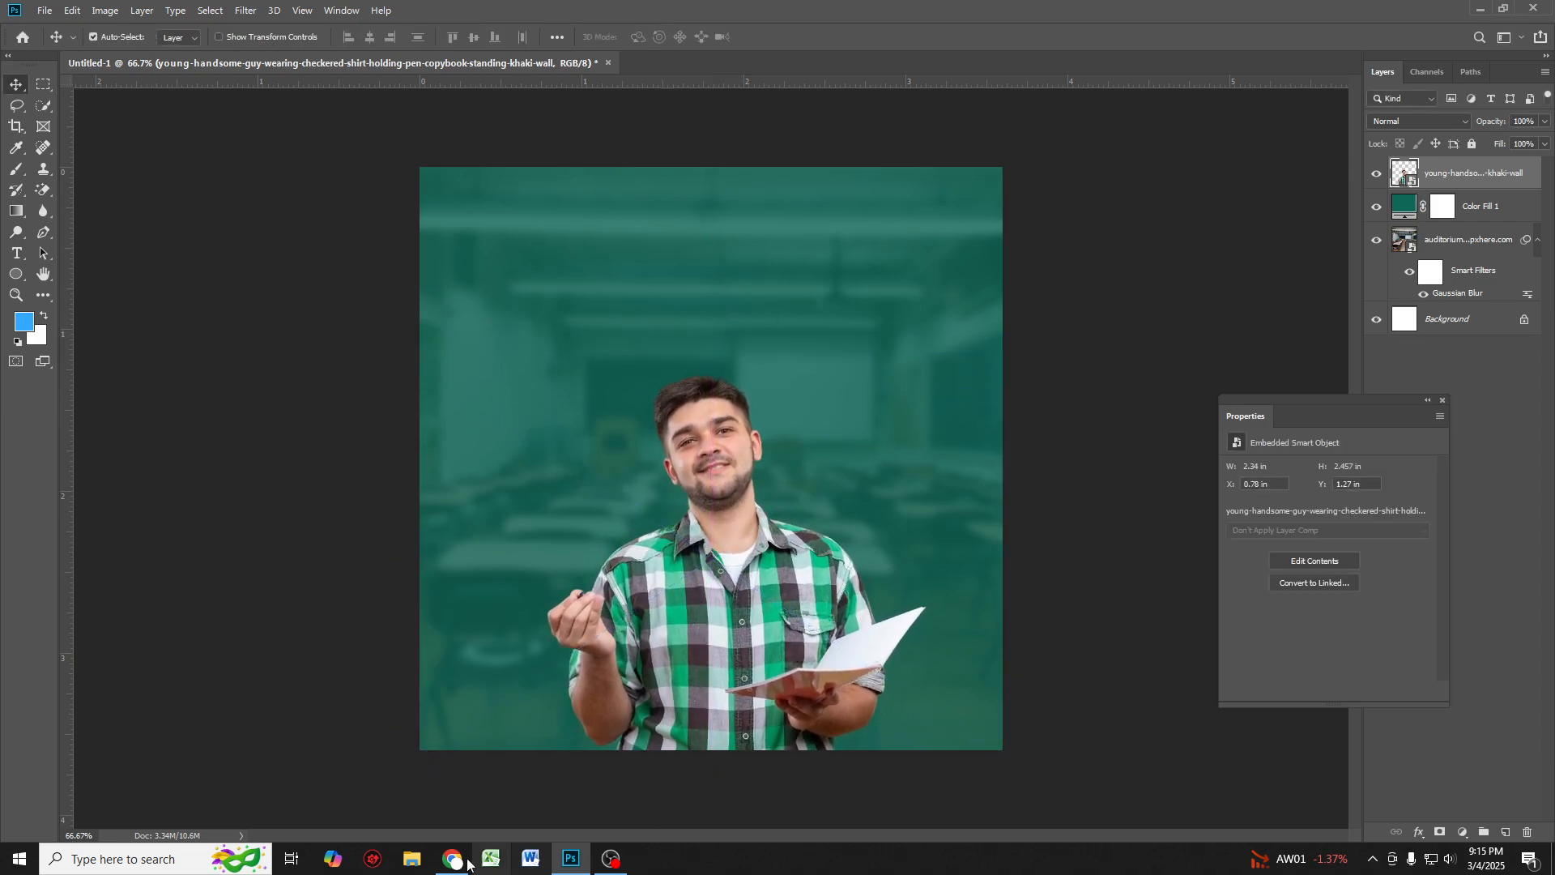
Step: Search Freepik in the browser for 'a man happy with studyng' and browse the image results
left_click(457, 860)
left_click(815, 16)
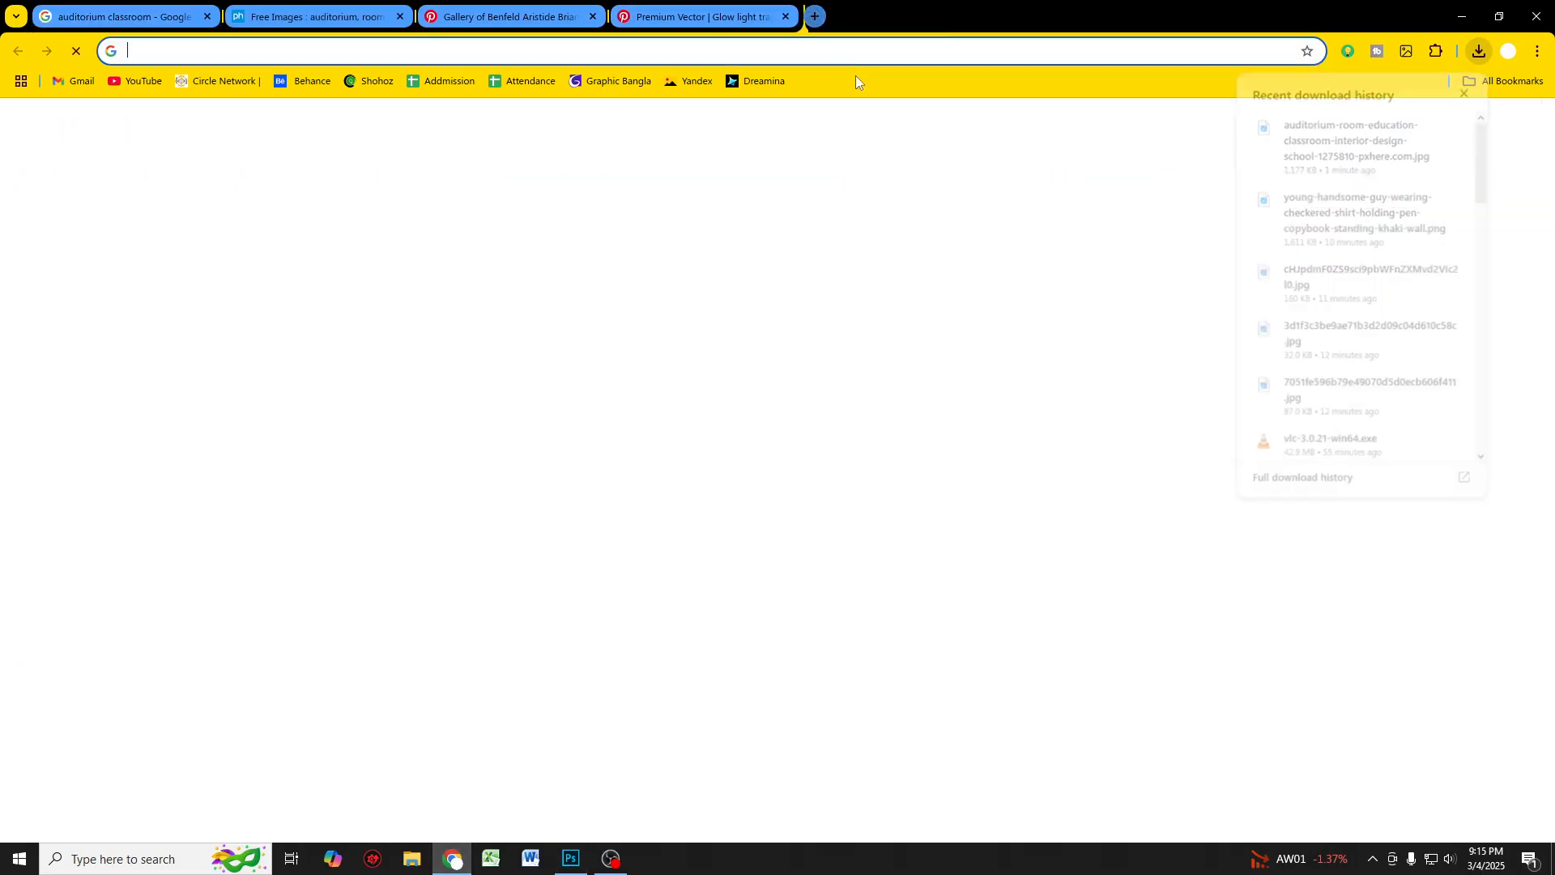
left_click(635, 340)
left_click(610, 371)
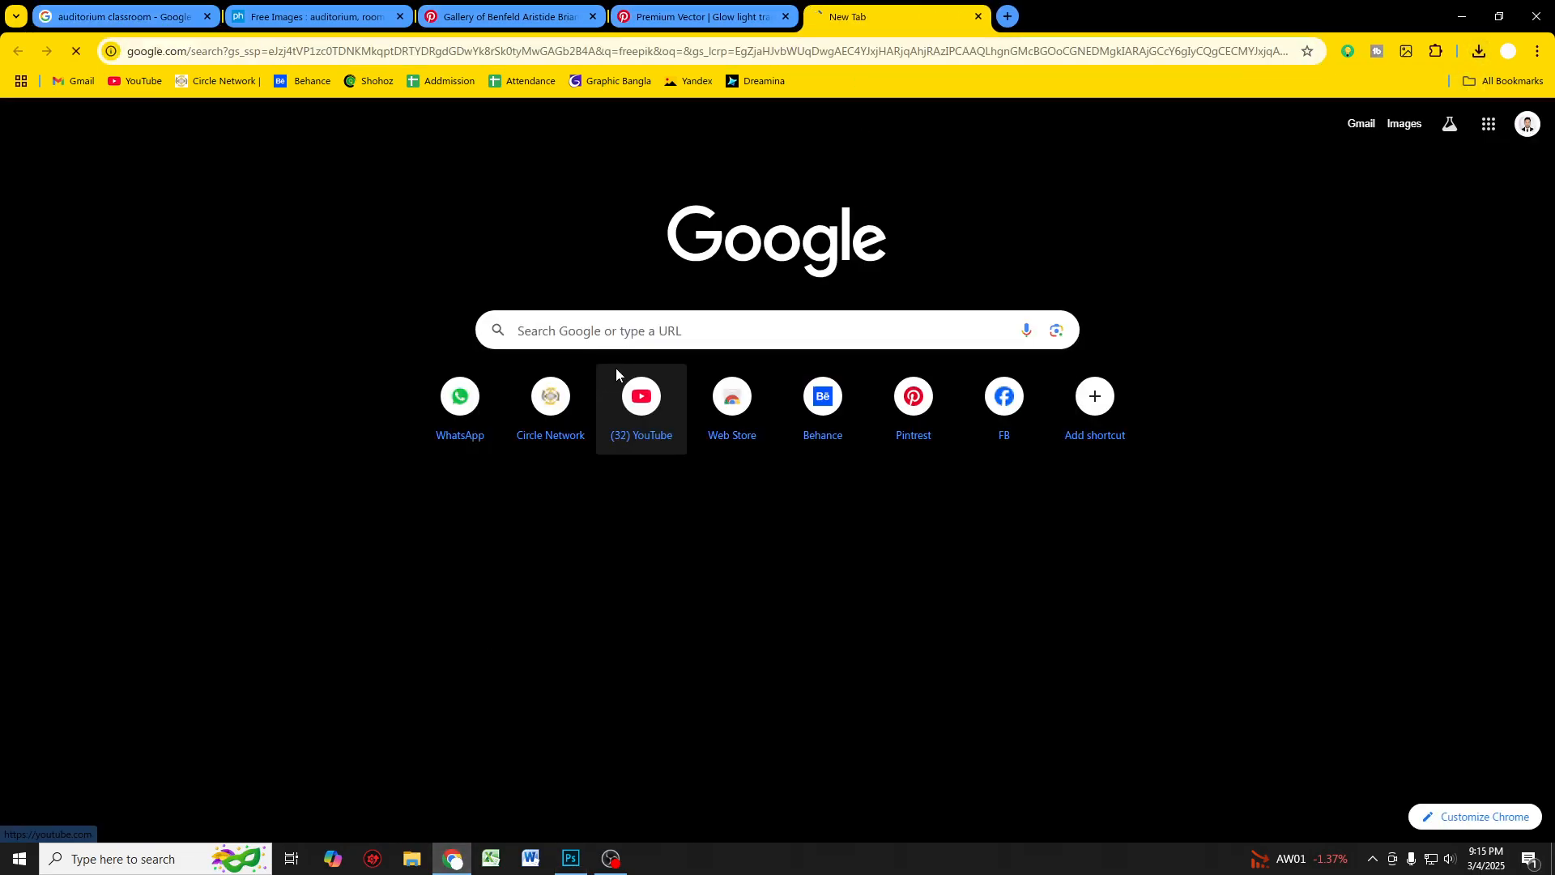
left_click(274, 285)
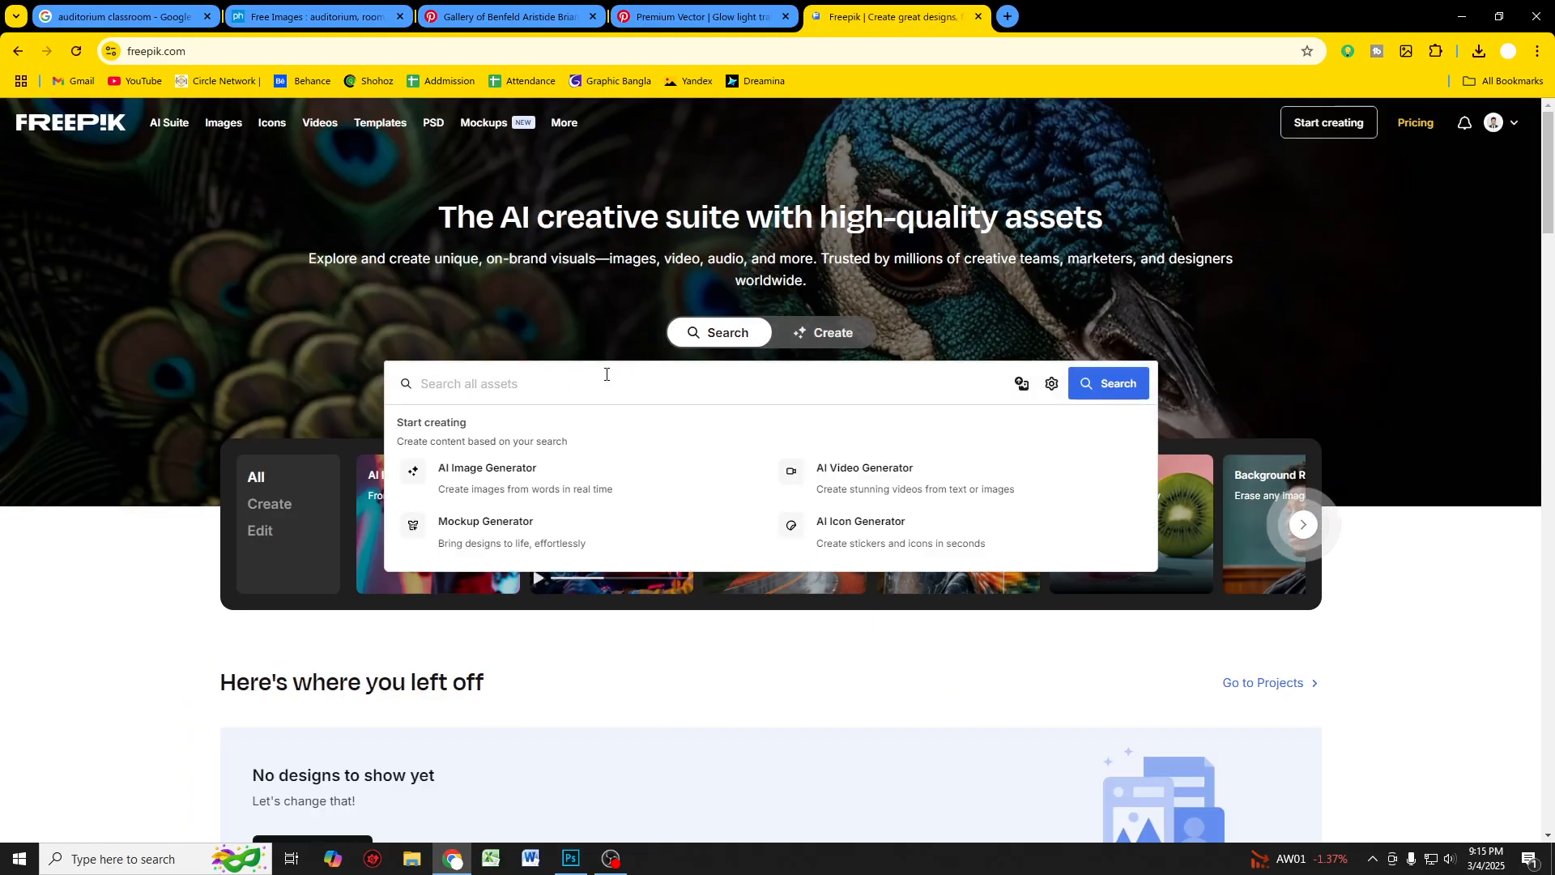
type("a man h")
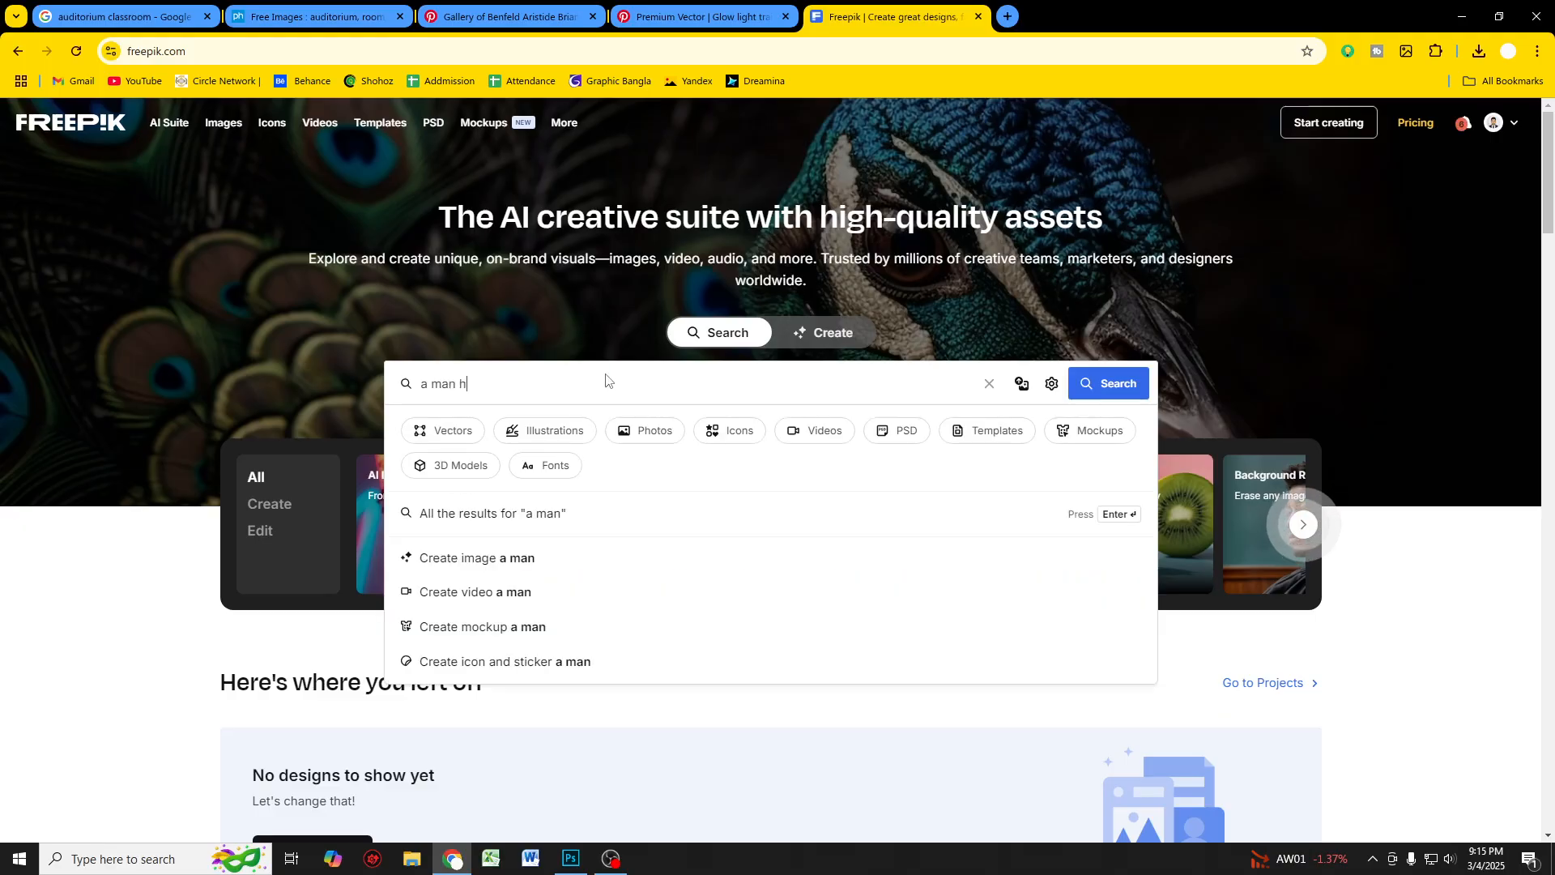
type("appy ")
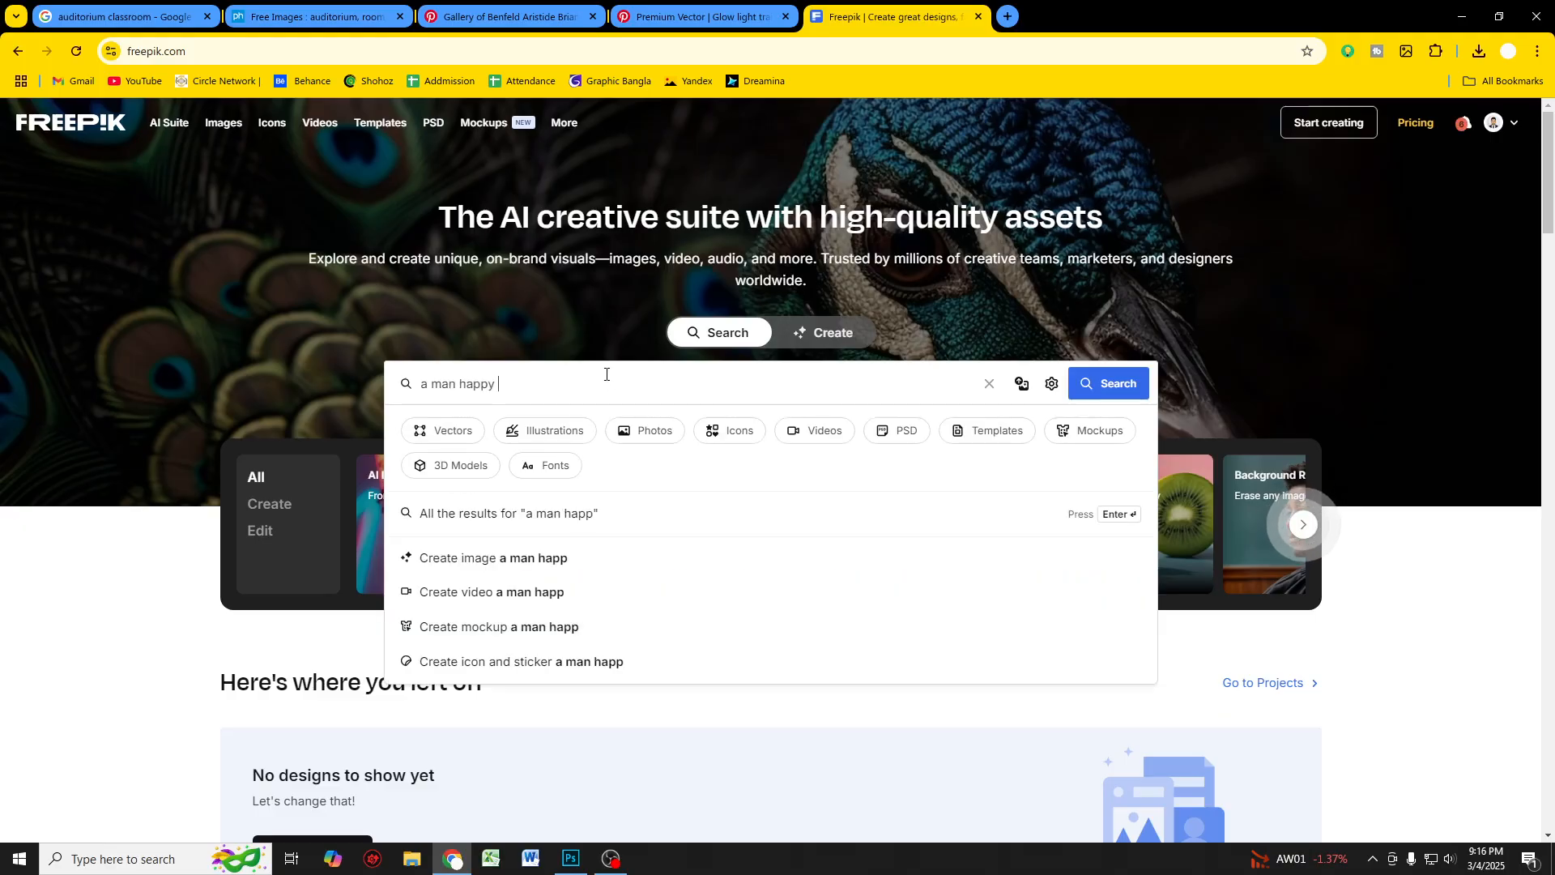
type("with stud")
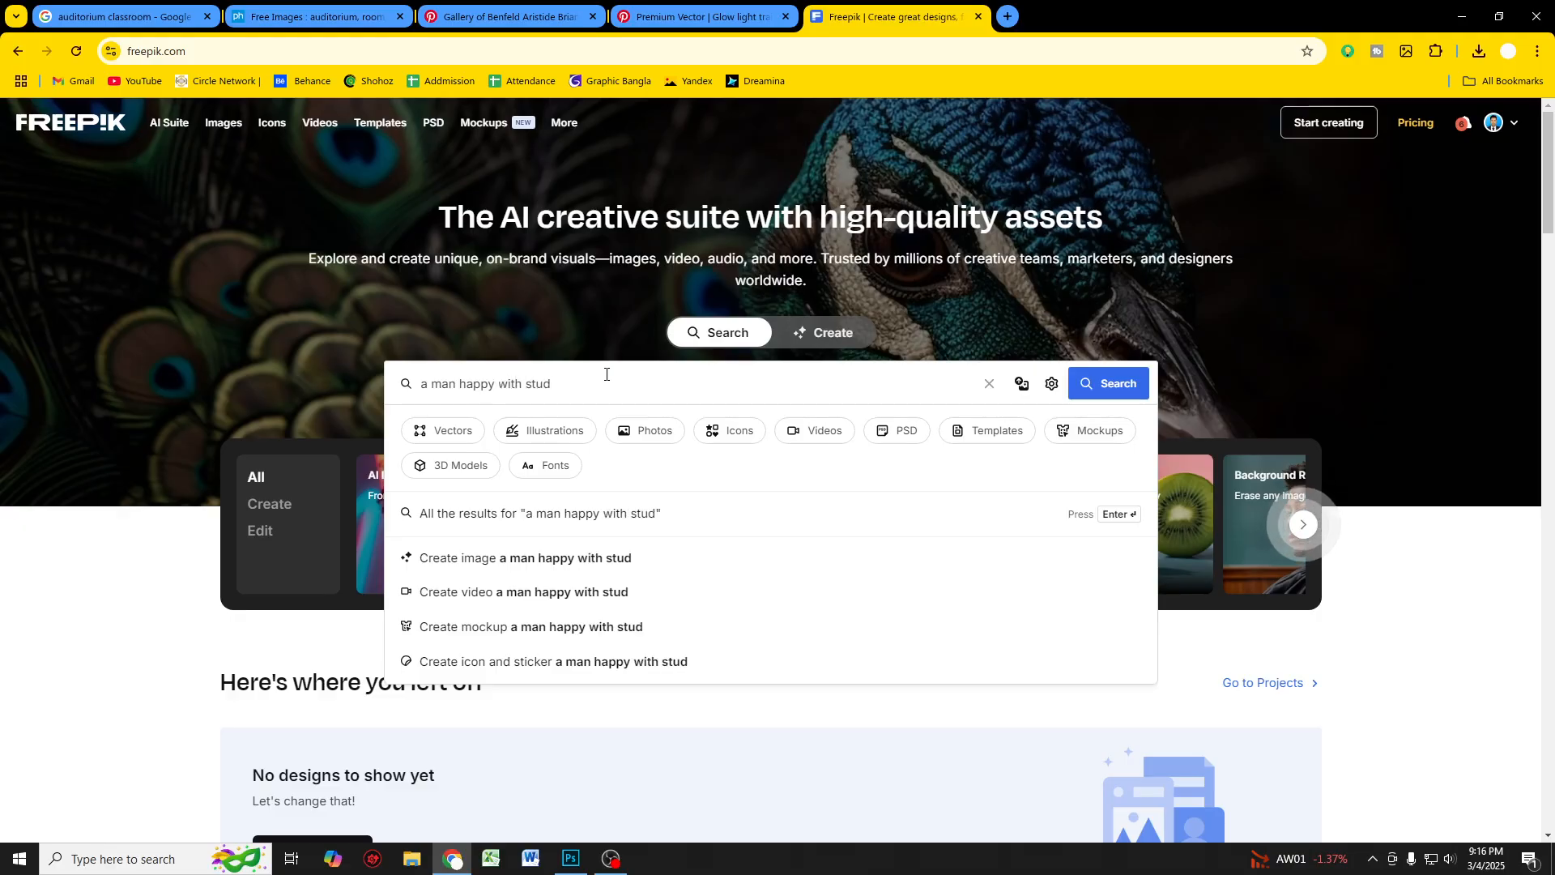
key("BackSpace")
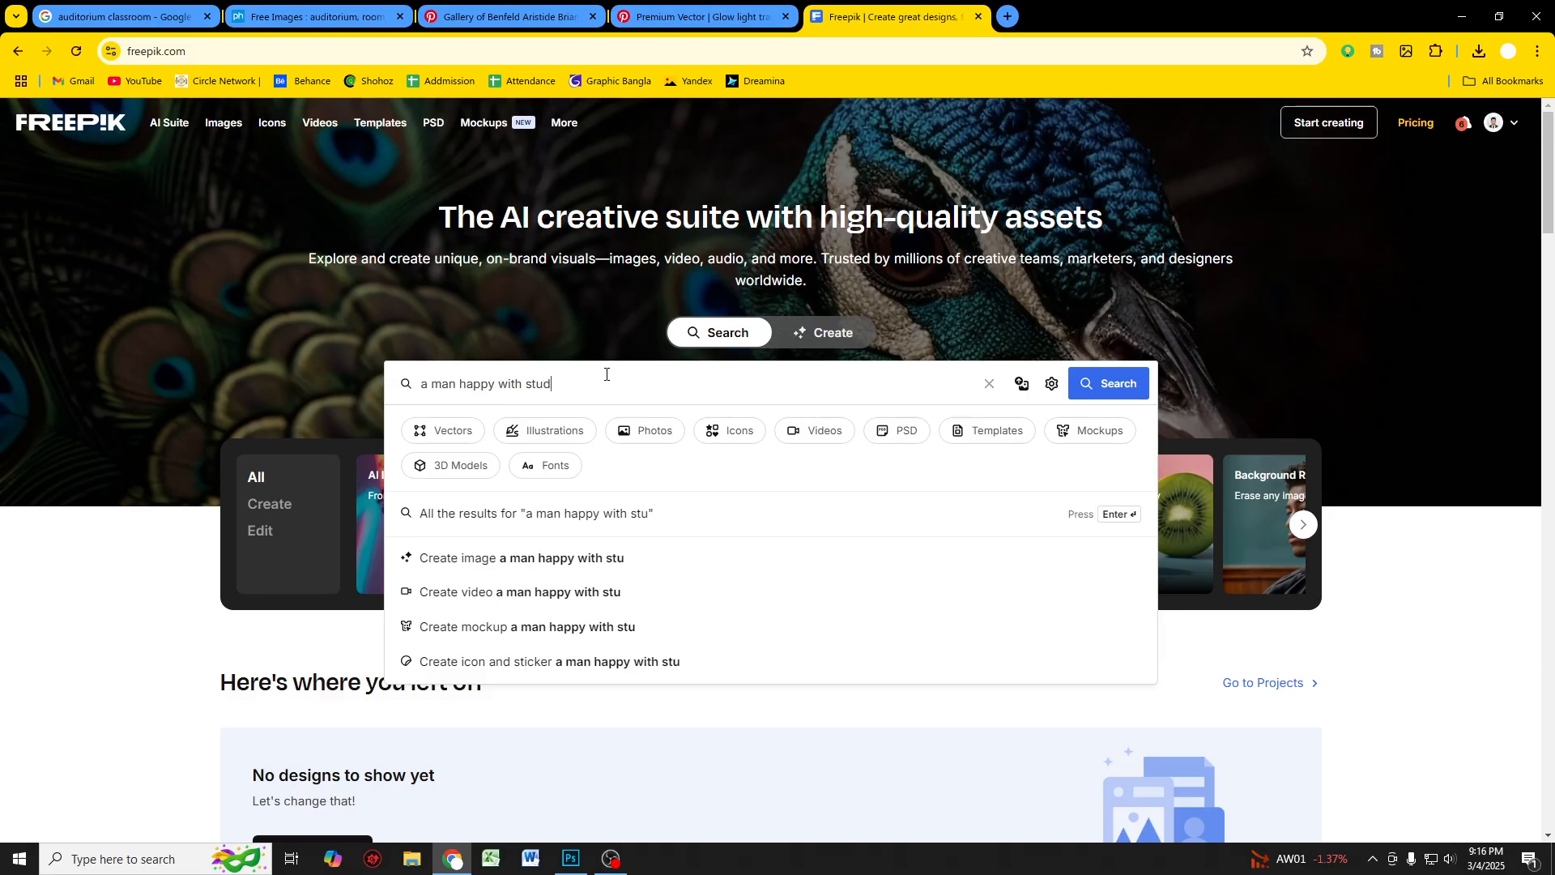
type("yng")
key("Return")
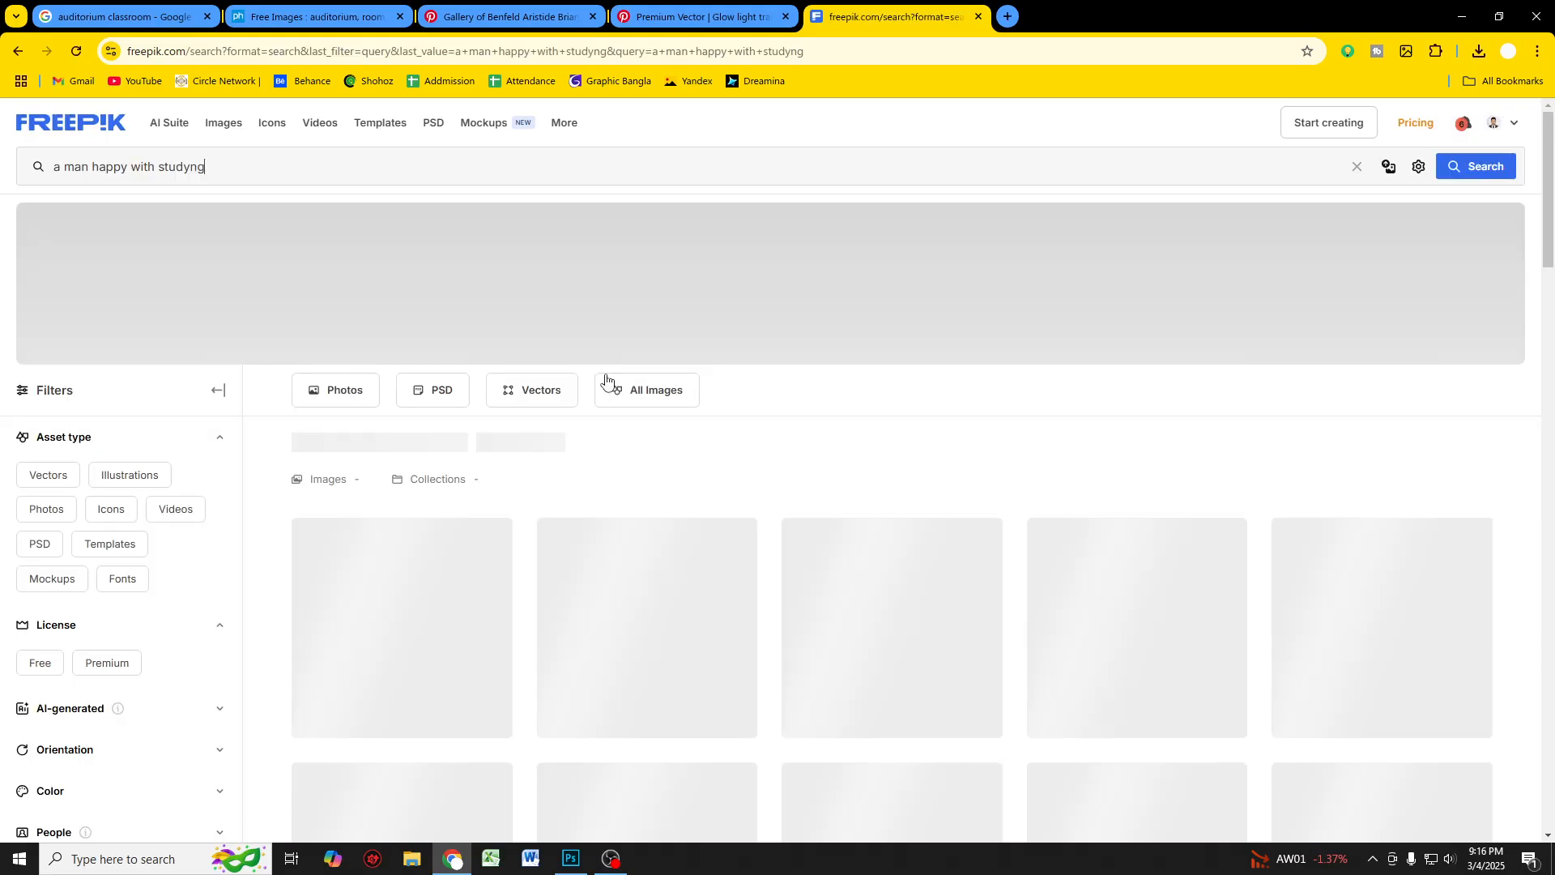
scroll(567, 405, "down", 2)
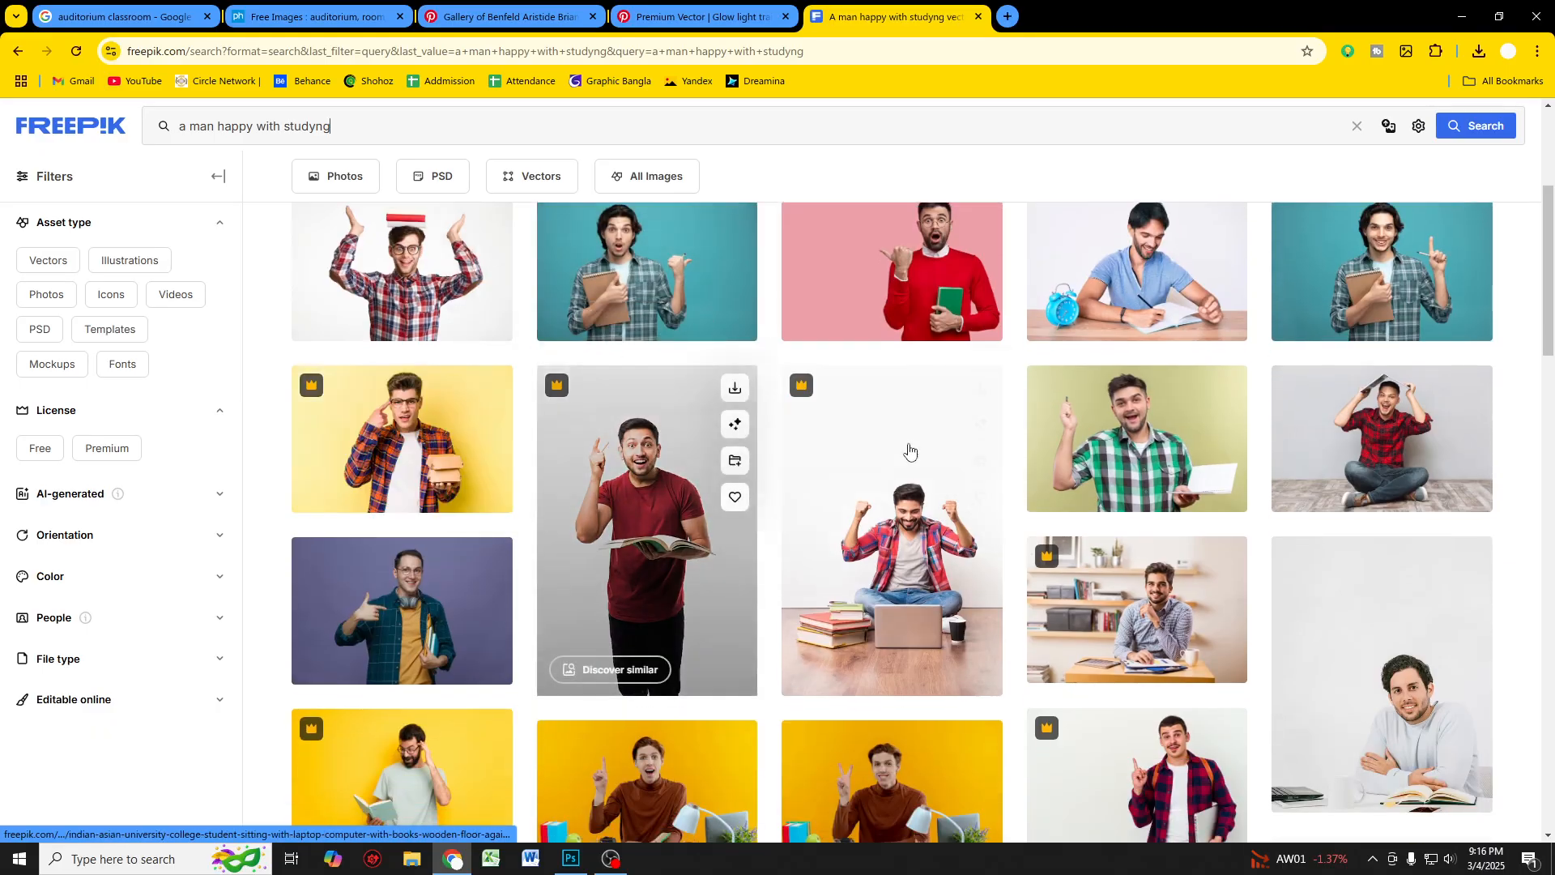
scroll(1105, 405, "down", 2)
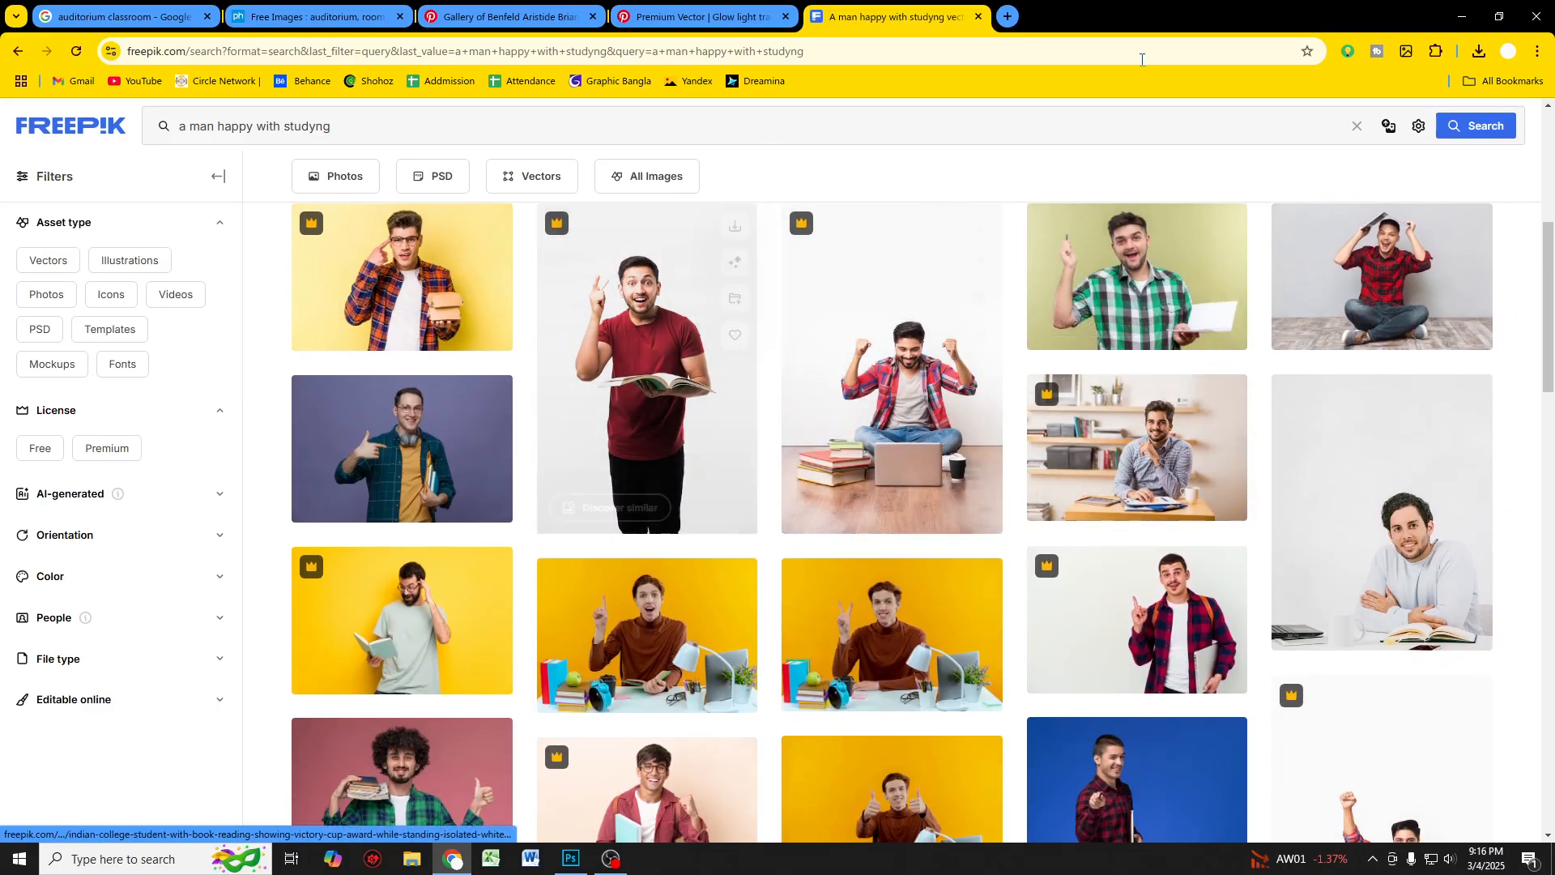
left_click(1461, 16)
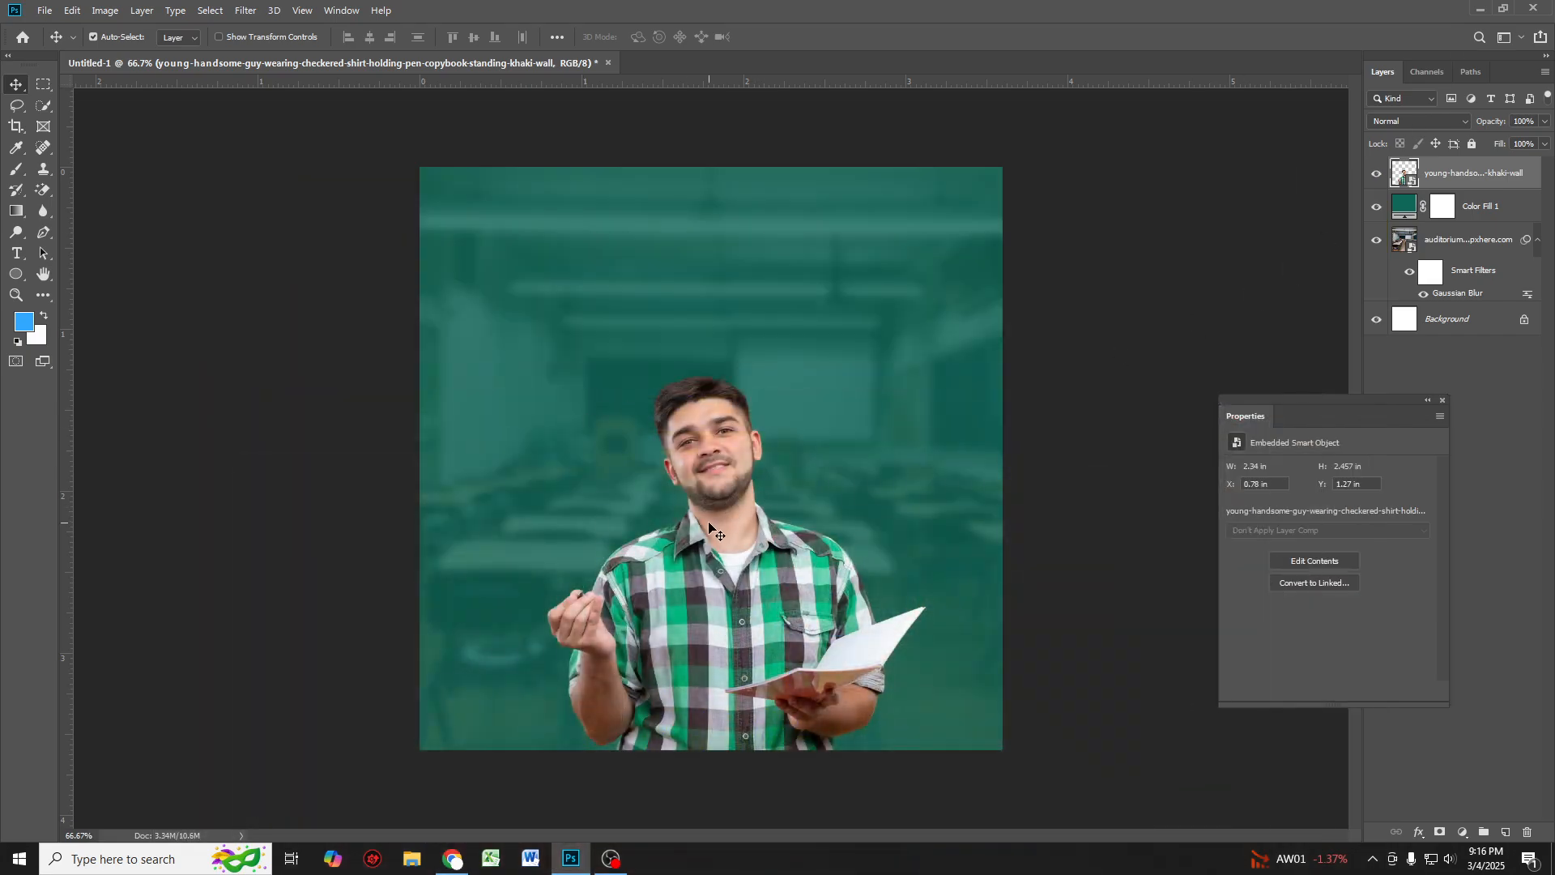
Step: Nudge the man photo down and enlarge it a little more, committing the transform
left_click_drag(697, 559, 701, 583)
key("ctrl+t")
left_click_drag(711, 366, 717, 354)
key("Return")
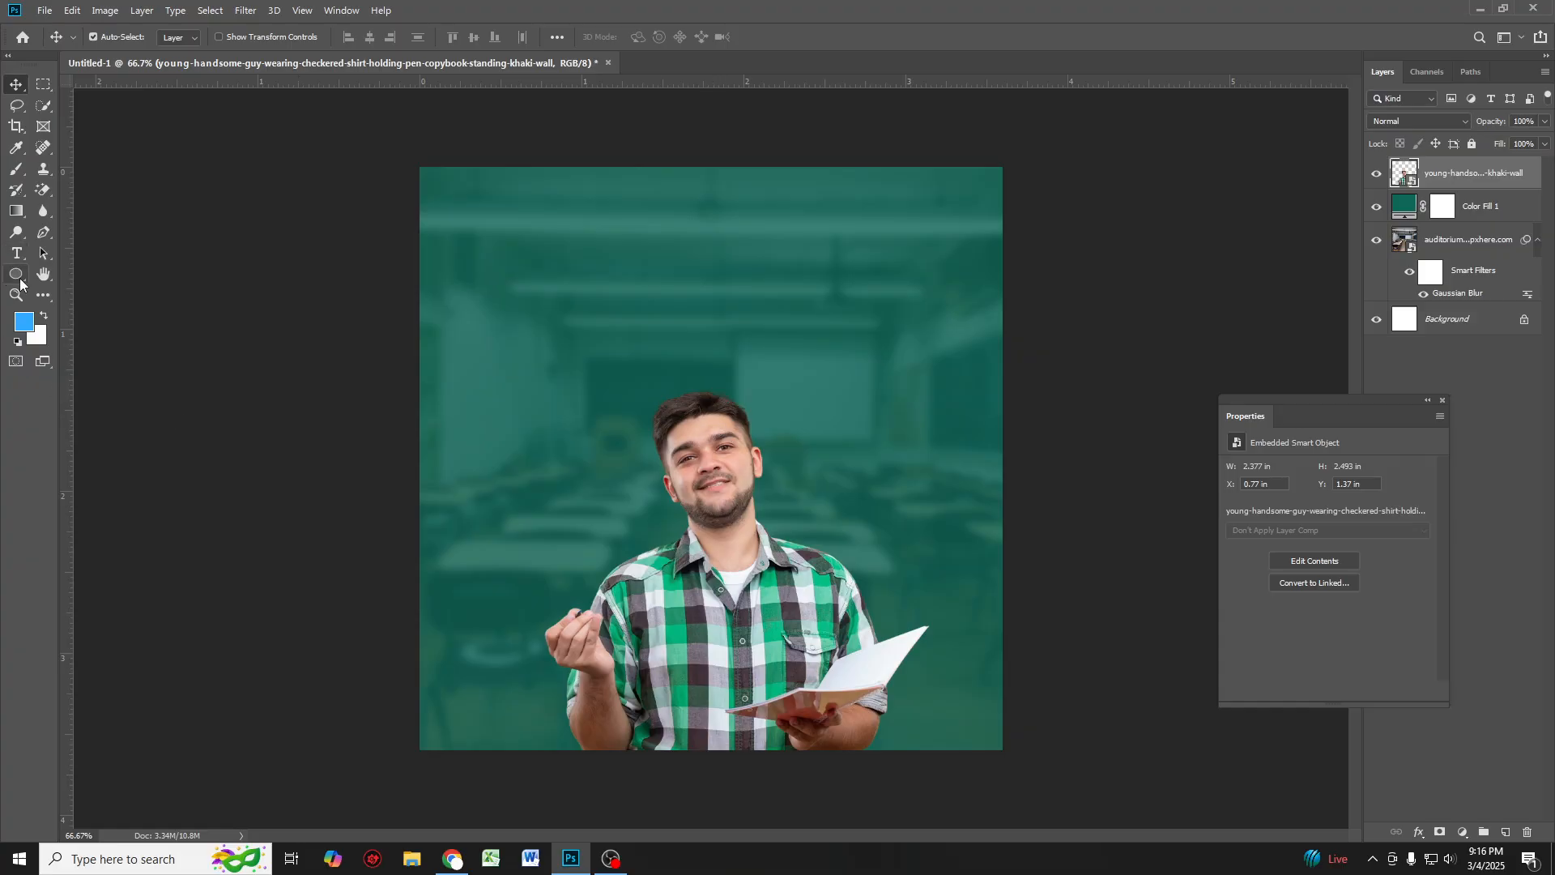
Step: Set the foreground color to bright green #0ac7a0
left_click(20, 324)
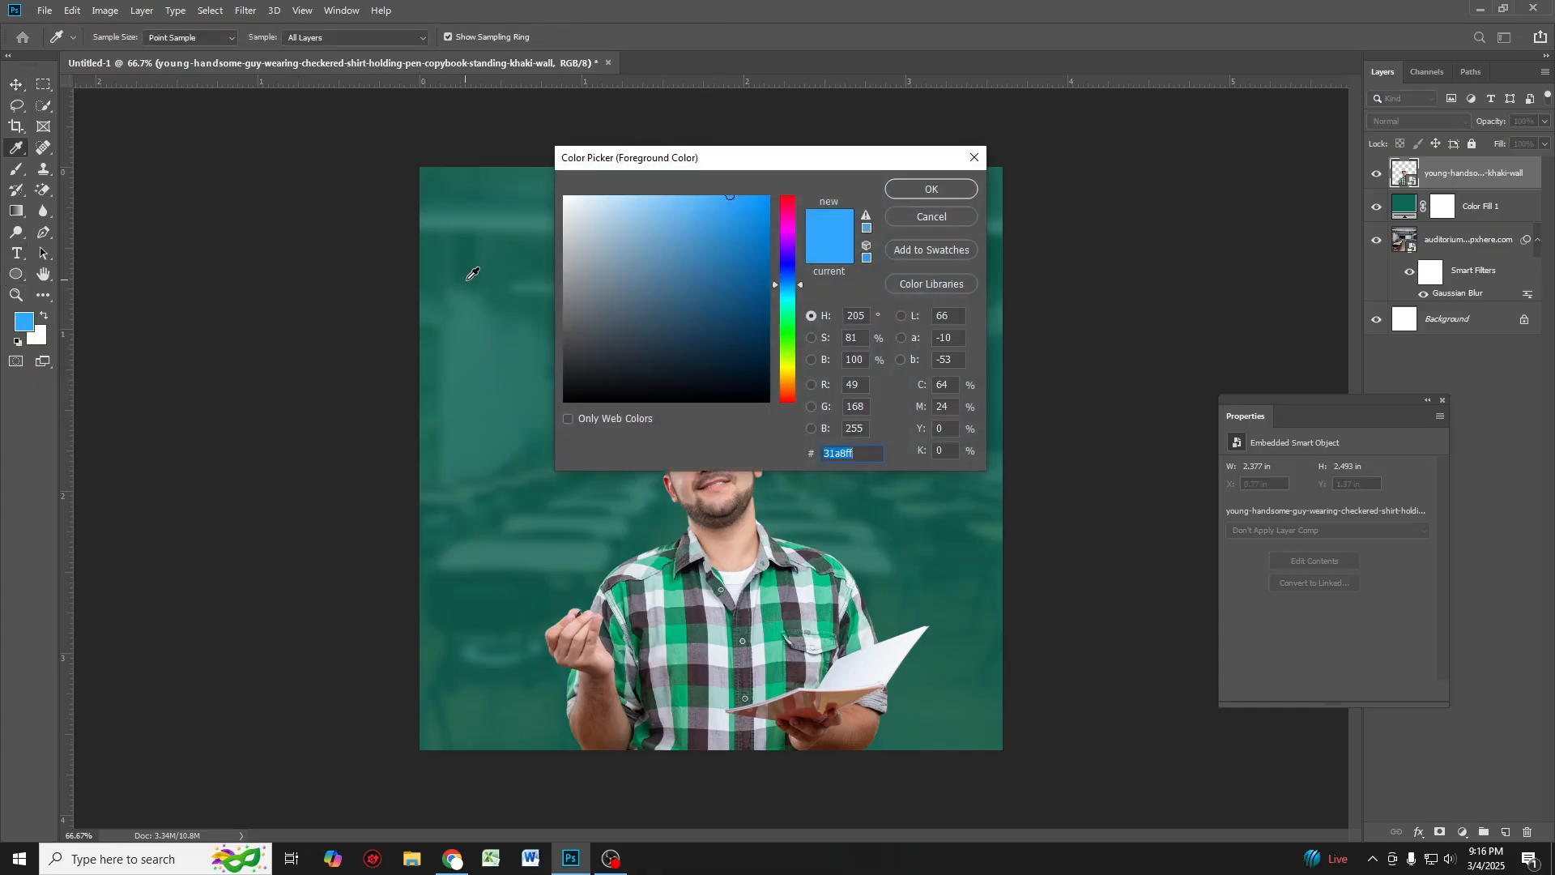
left_click(545, 296)
left_click(758, 250)
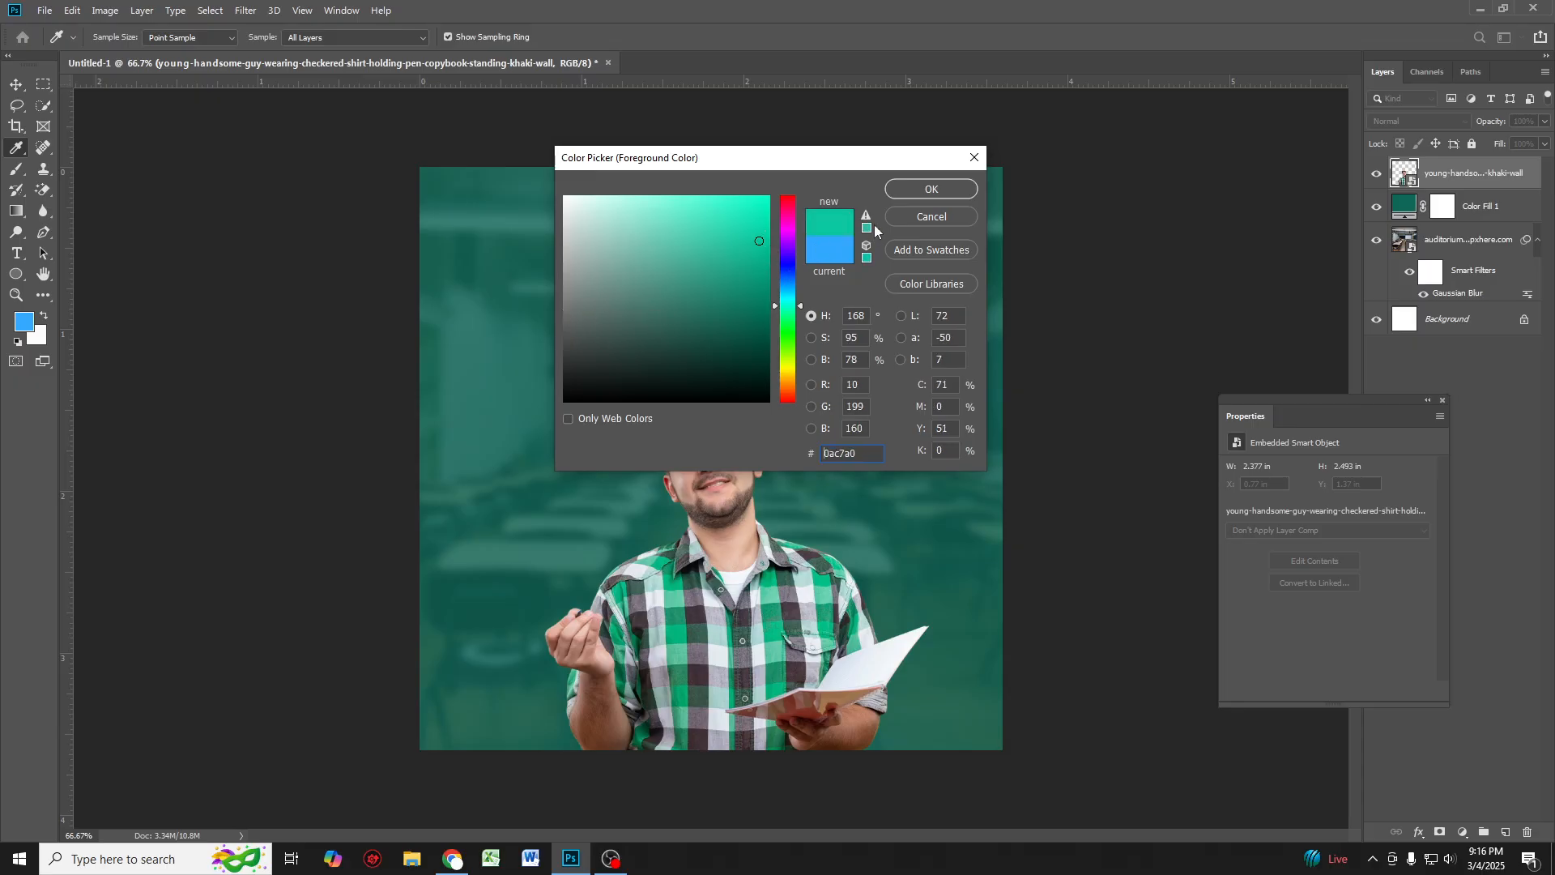
left_click(902, 193)
key("v")
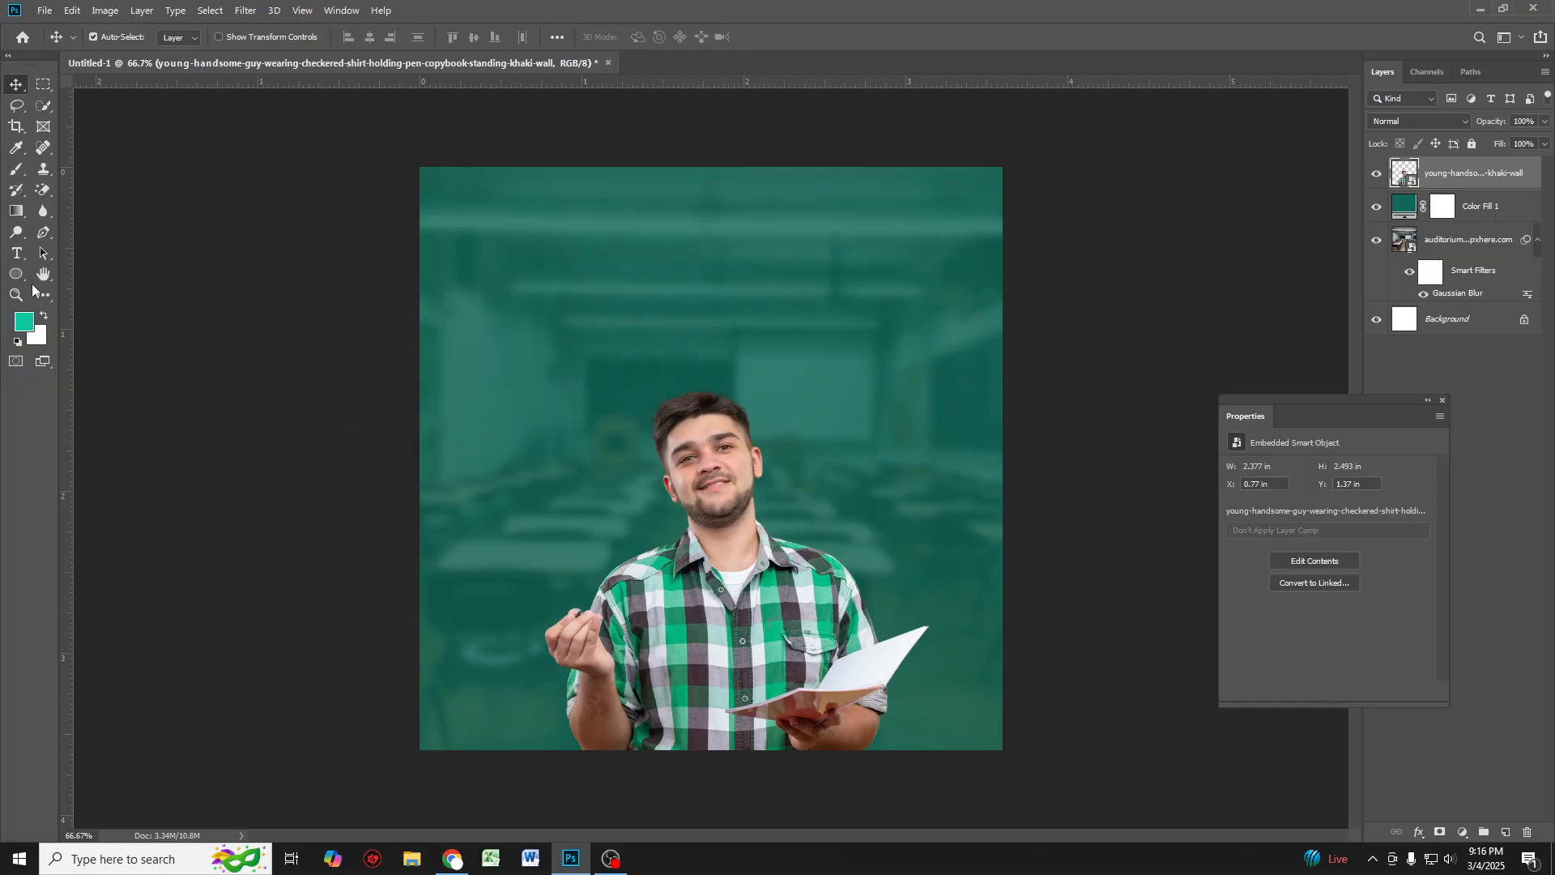
Step: Add a new layer above the teal fill and paint a soft green glow behind the man with a large brush
left_click(17, 169)
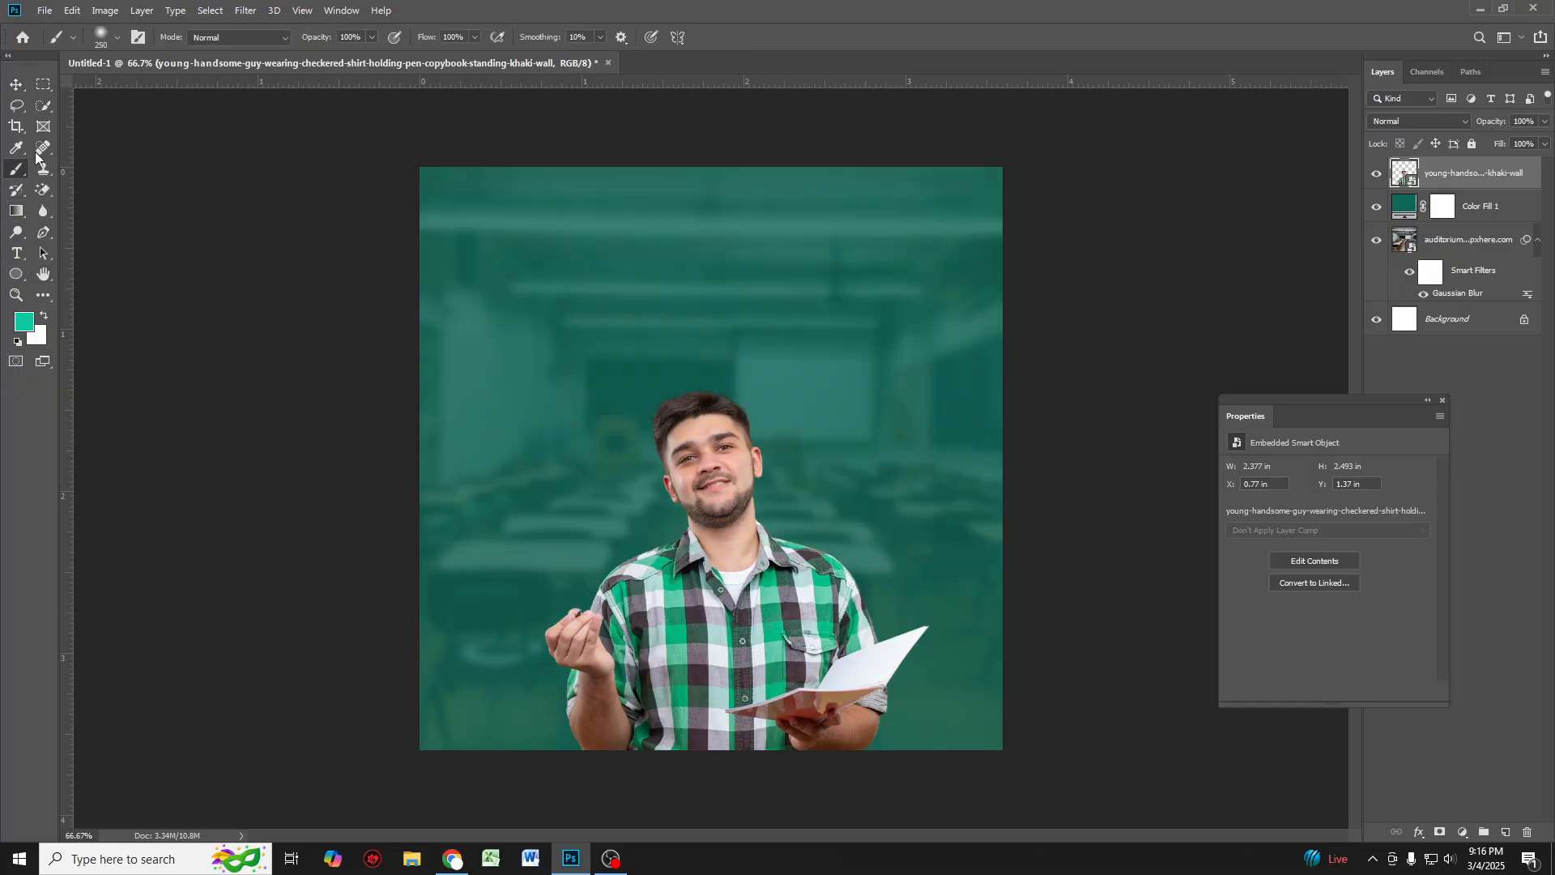
left_click(1488, 212)
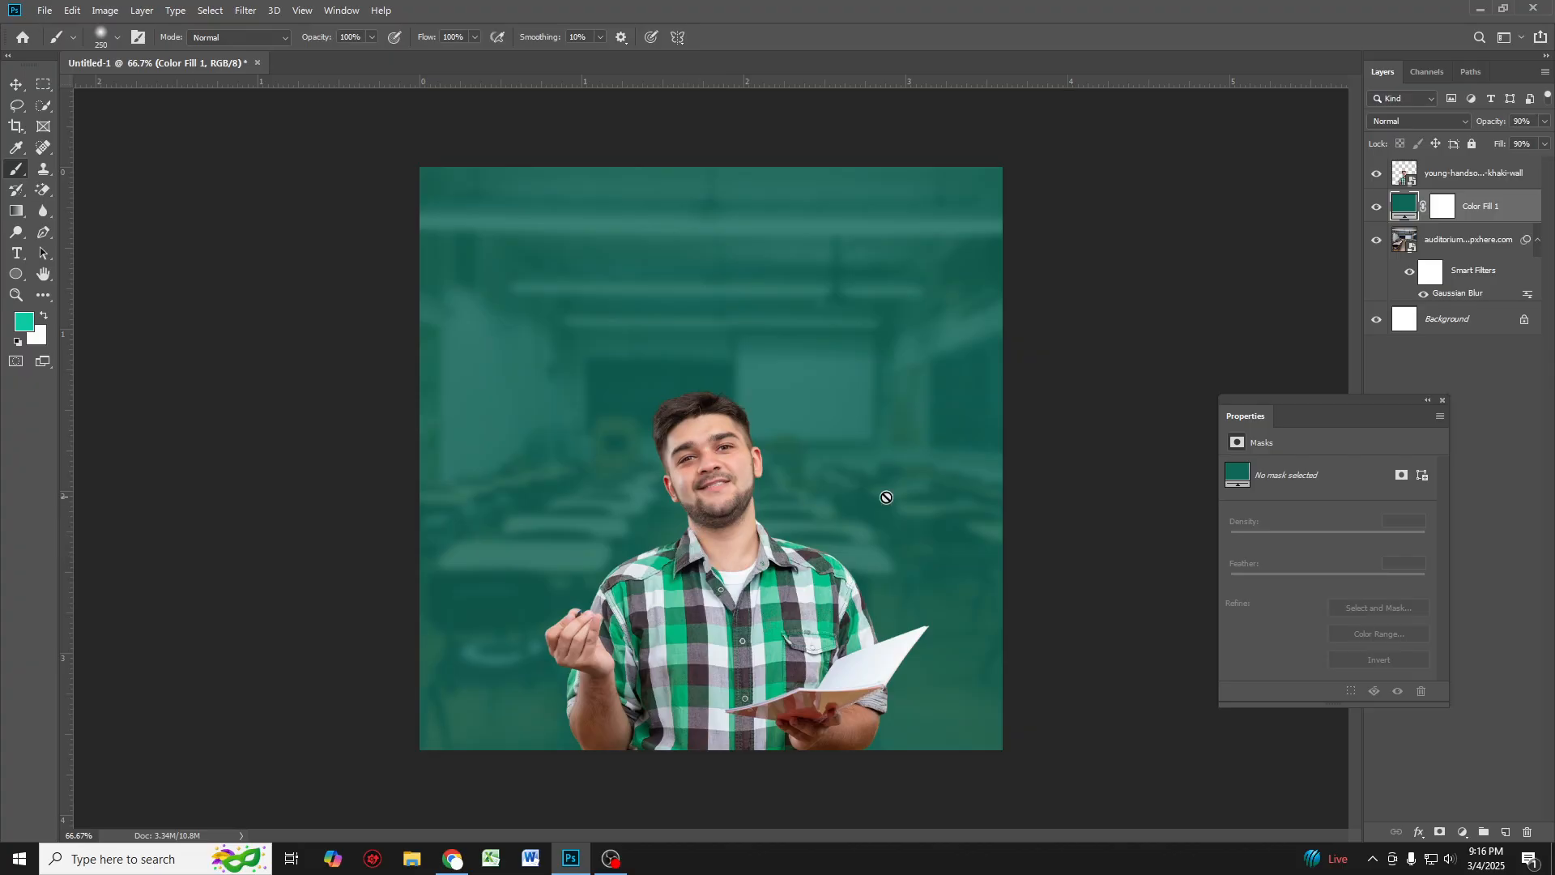
left_click(1506, 832)
key("bracketright")
key("bracketright")
key("bracketright")
key("bracketright")
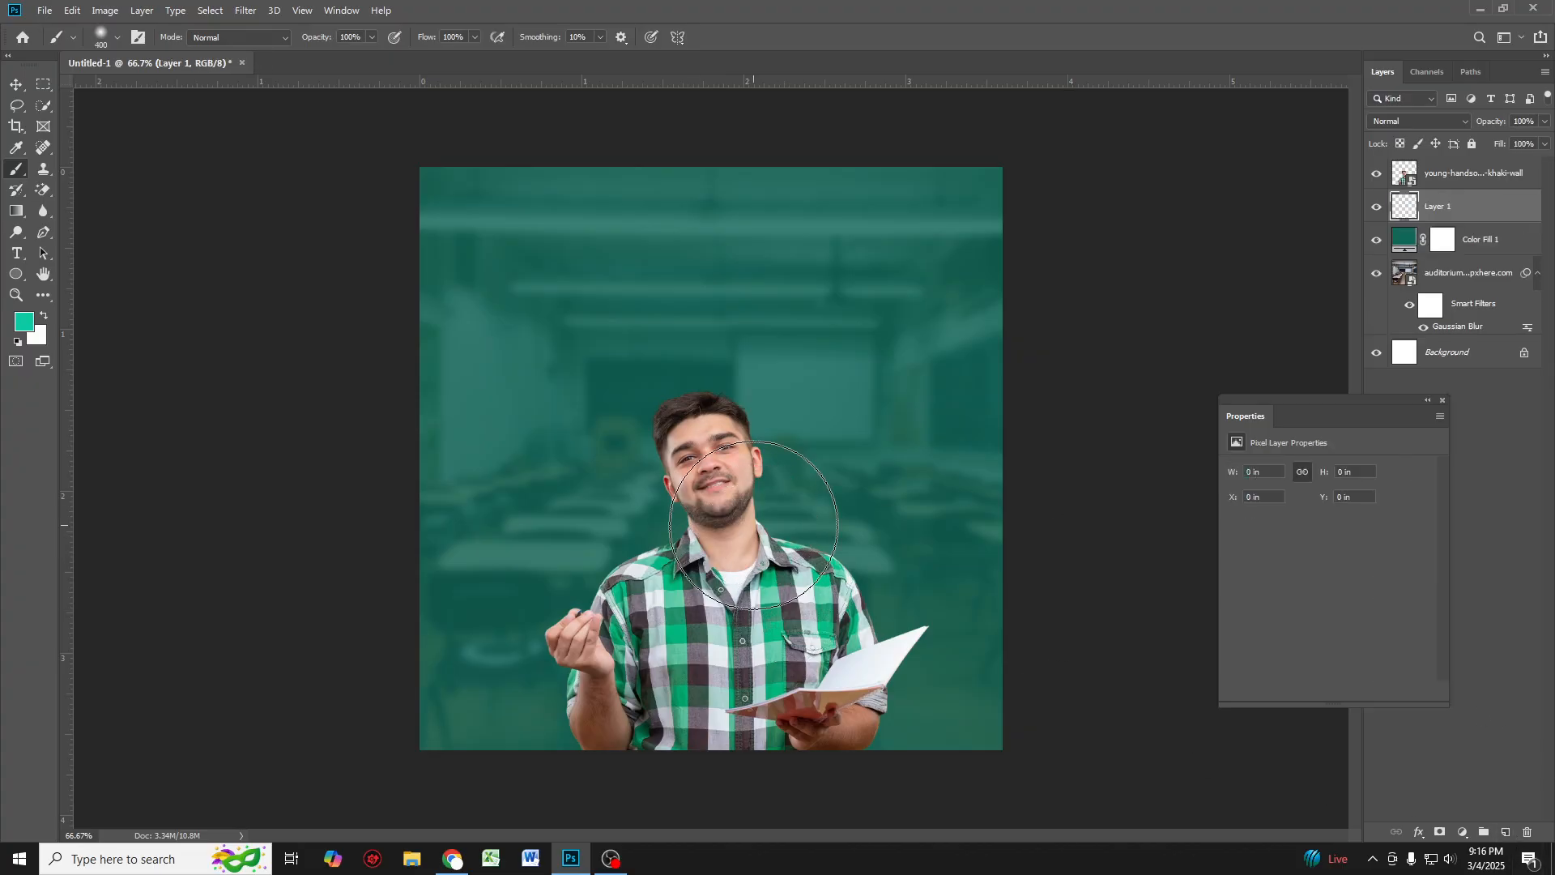
left_click(719, 575)
left_click(700, 600)
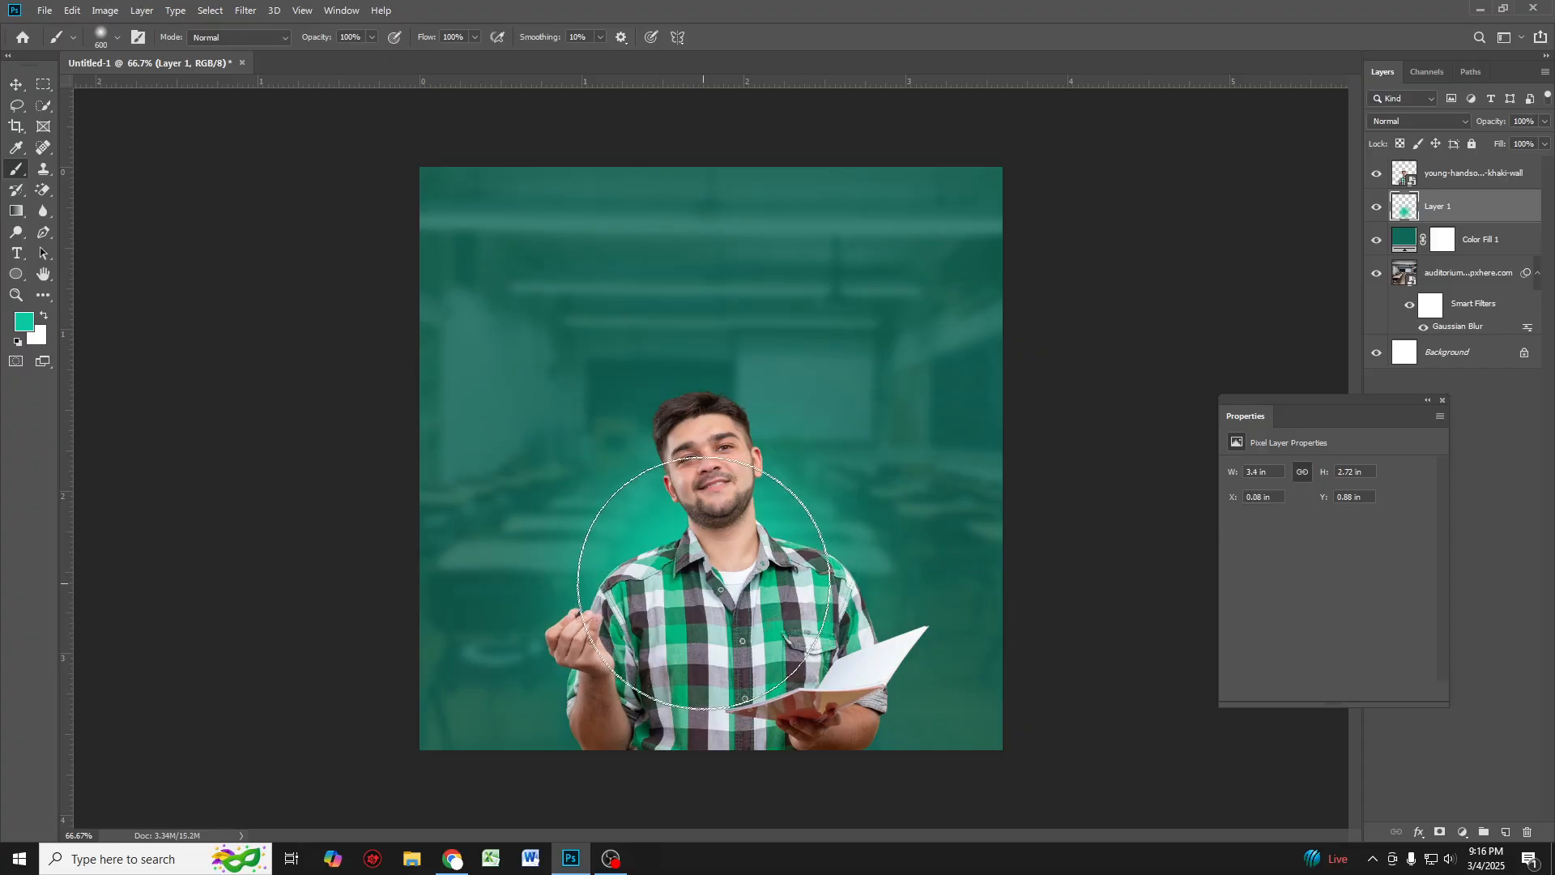
left_click(704, 574)
left_click(705, 538)
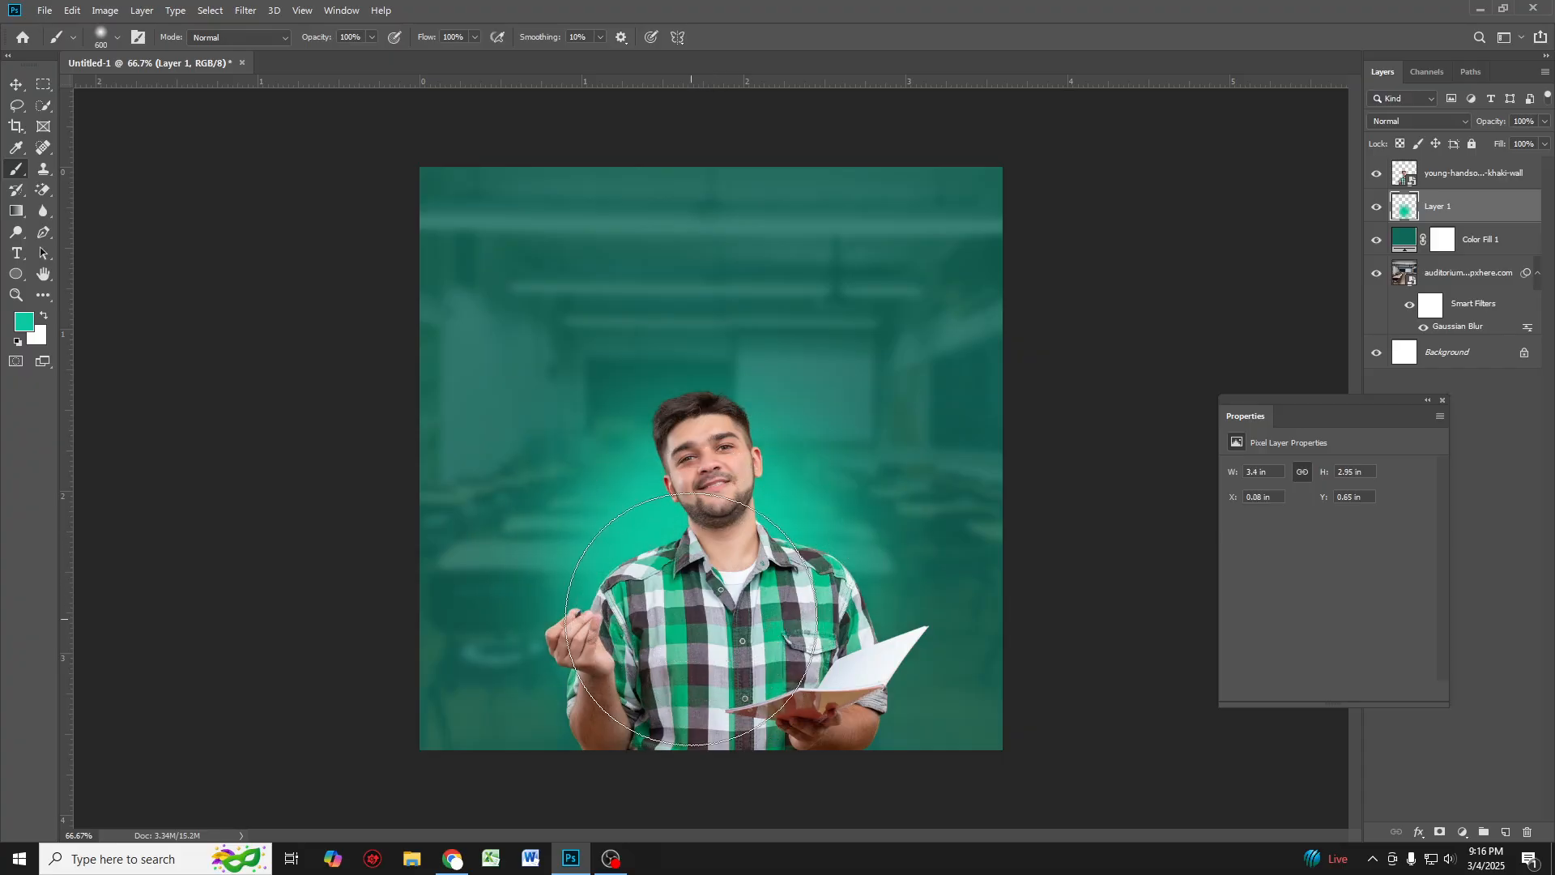
left_click(763, 537)
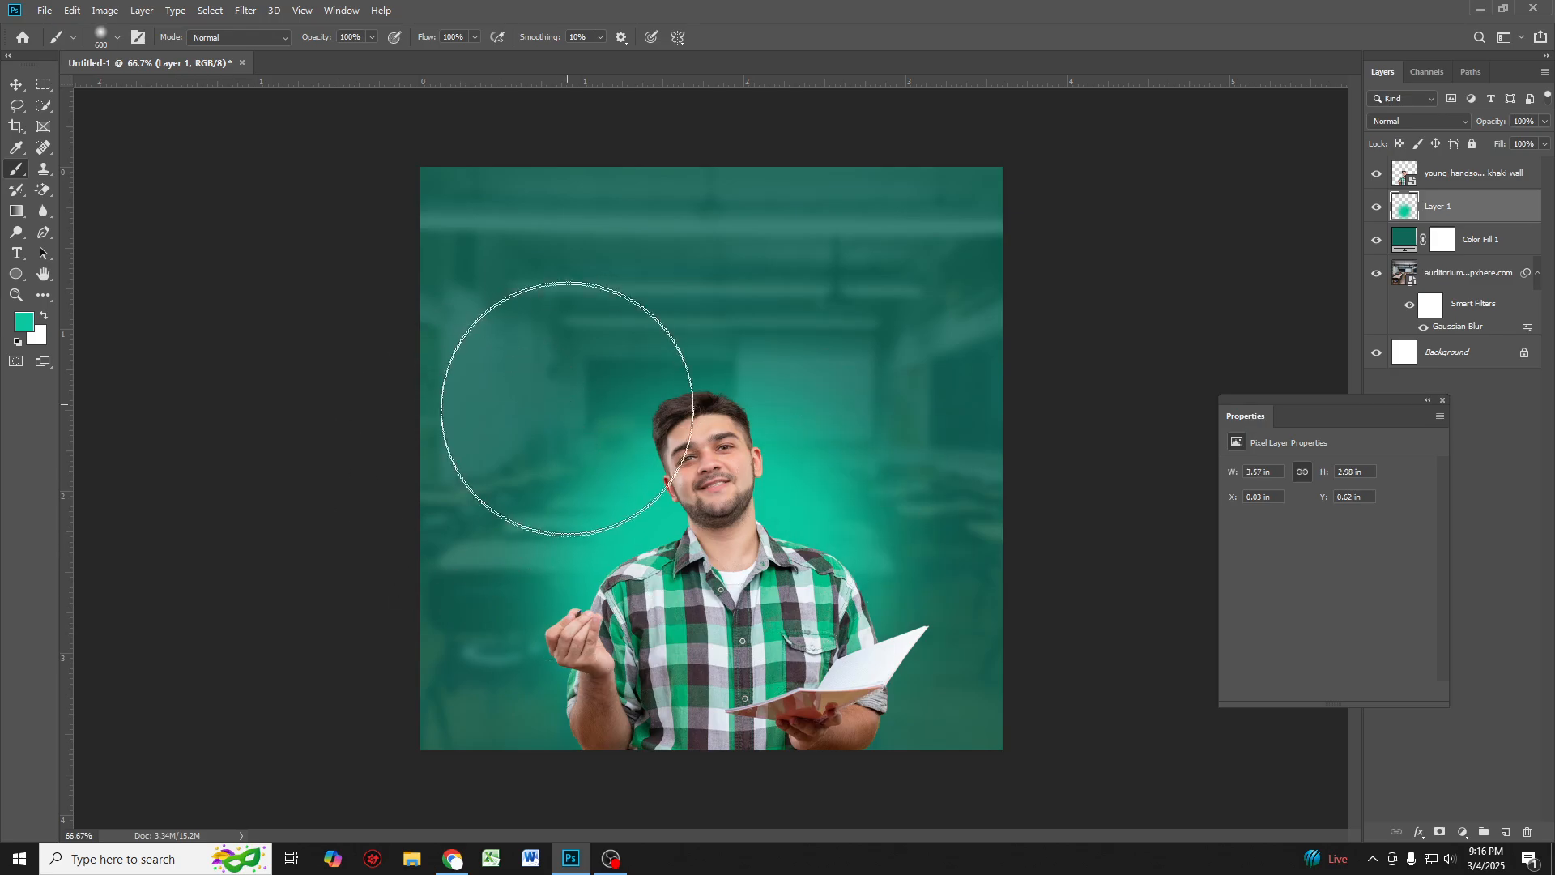
Step: Switch to the Type tool and set the font to Li Ador Noirrit A-V1 Regular
left_click(17, 84)
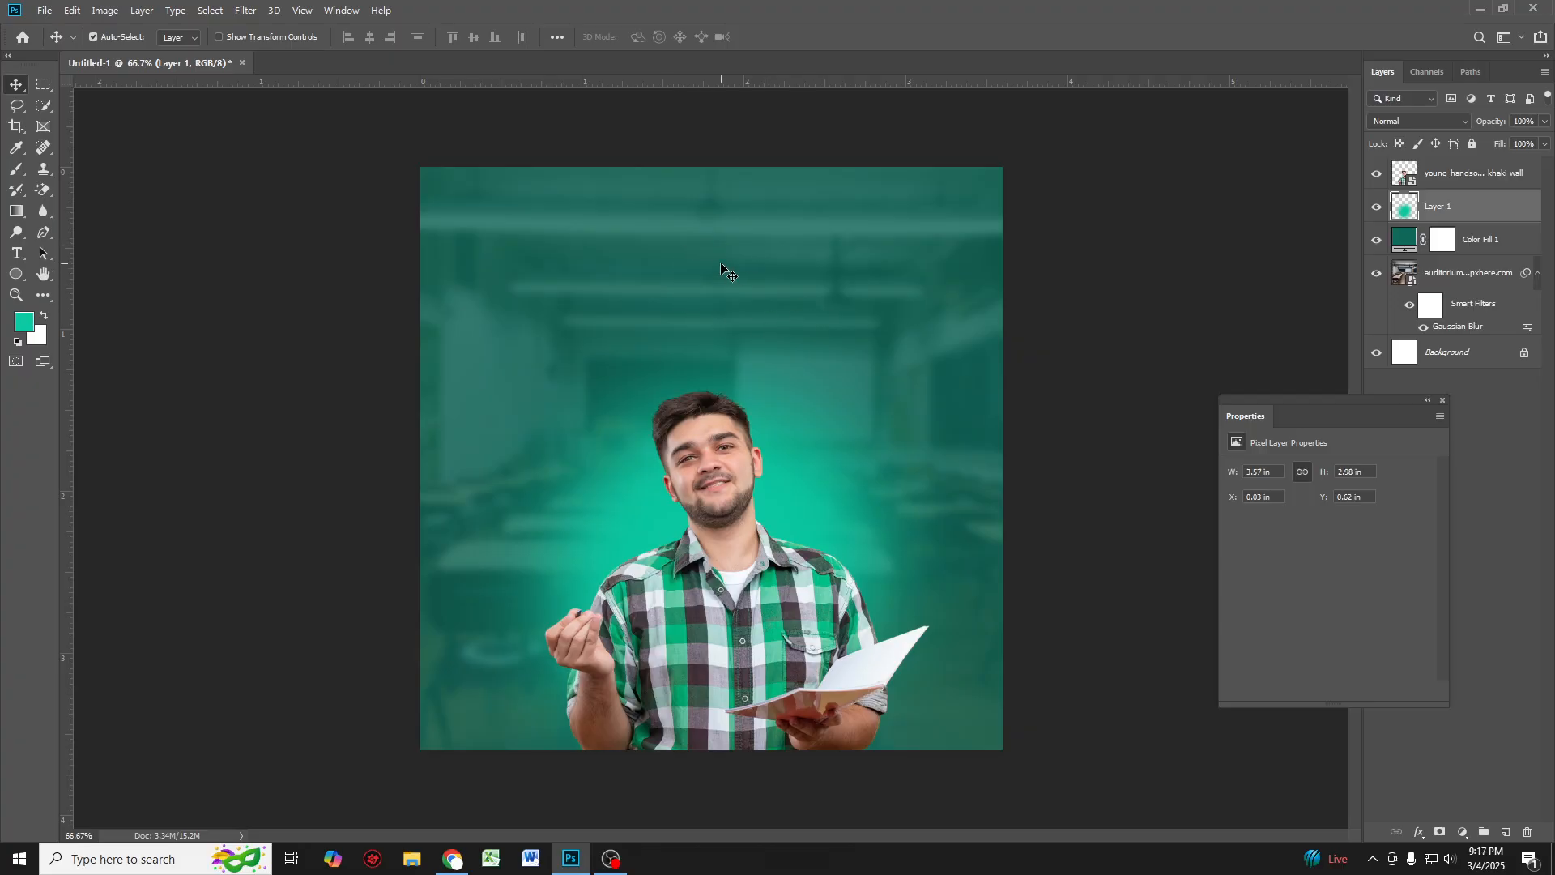
left_click(17, 254)
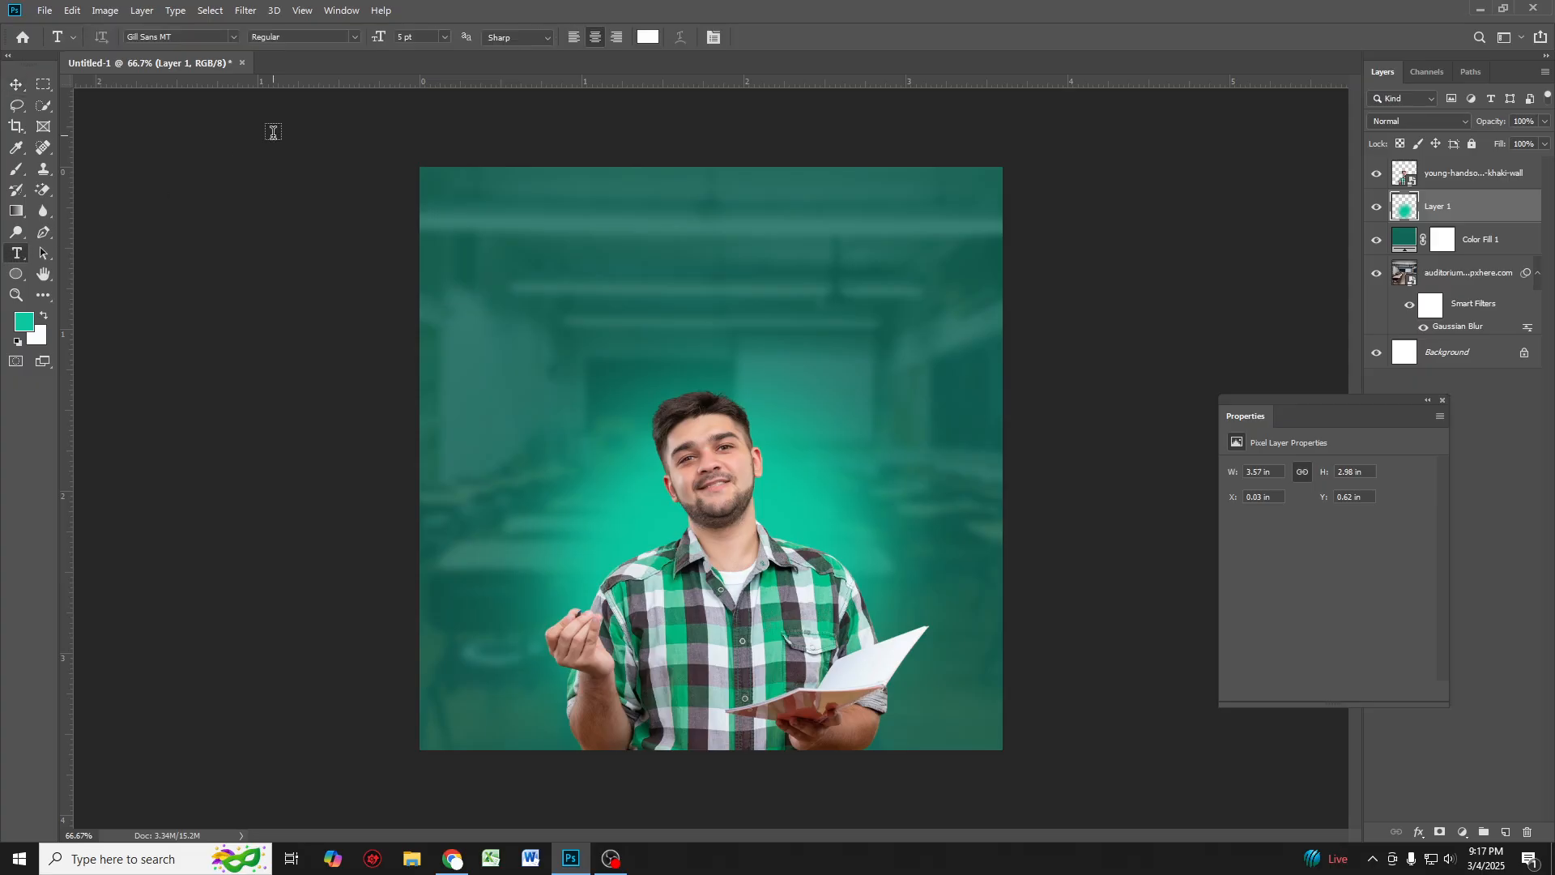
left_click(233, 37)
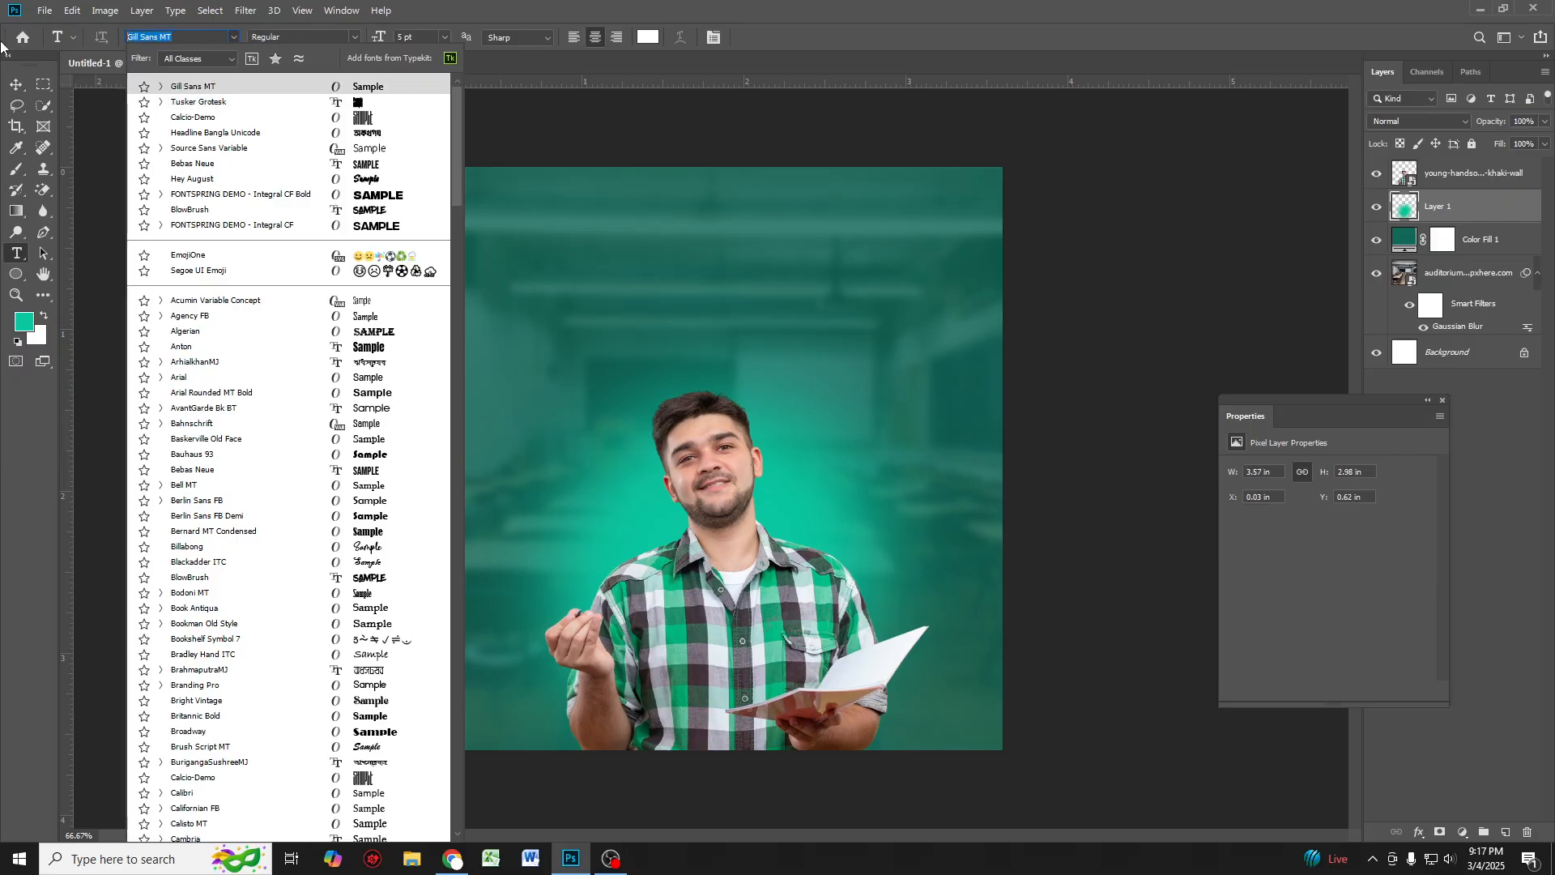
key("BackSpace")
type("li")
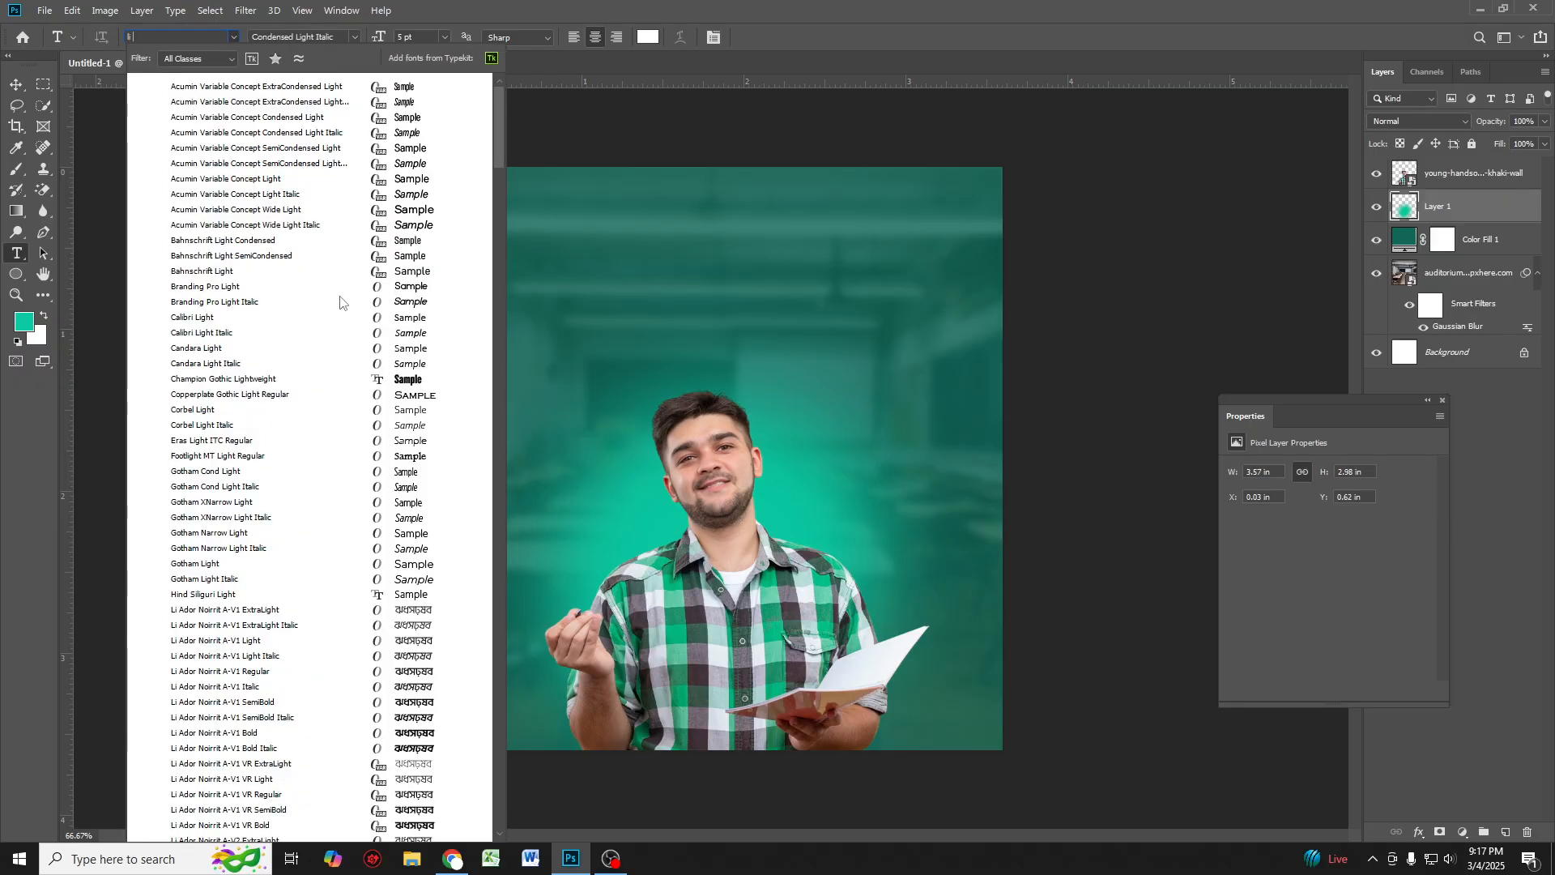
scroll(348, 375, "down", 2)
scroll(349, 375, "down", 2)
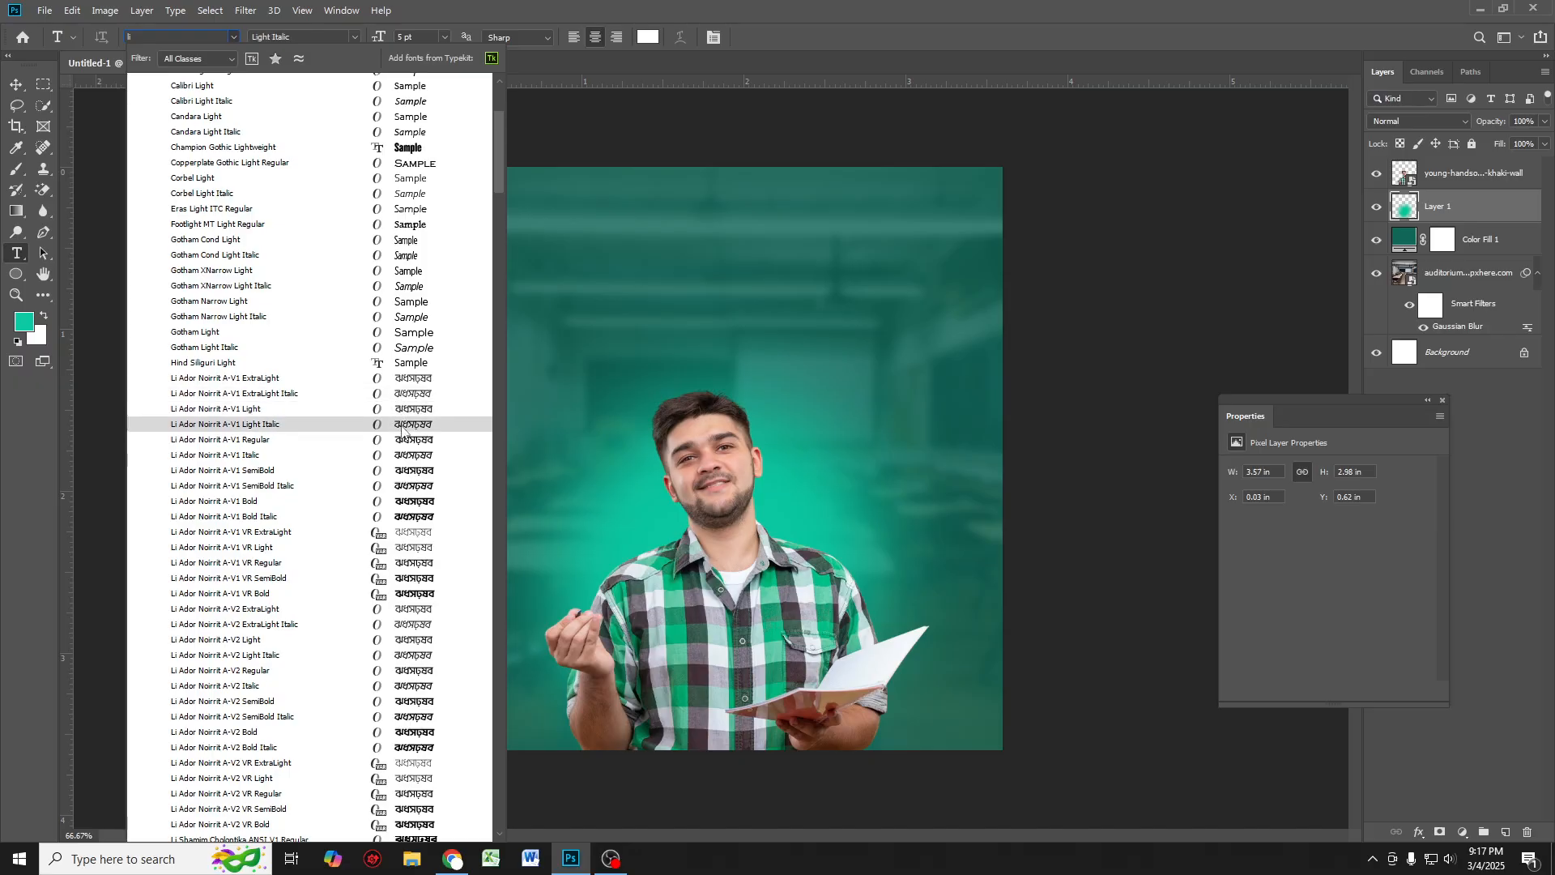
left_click(406, 439)
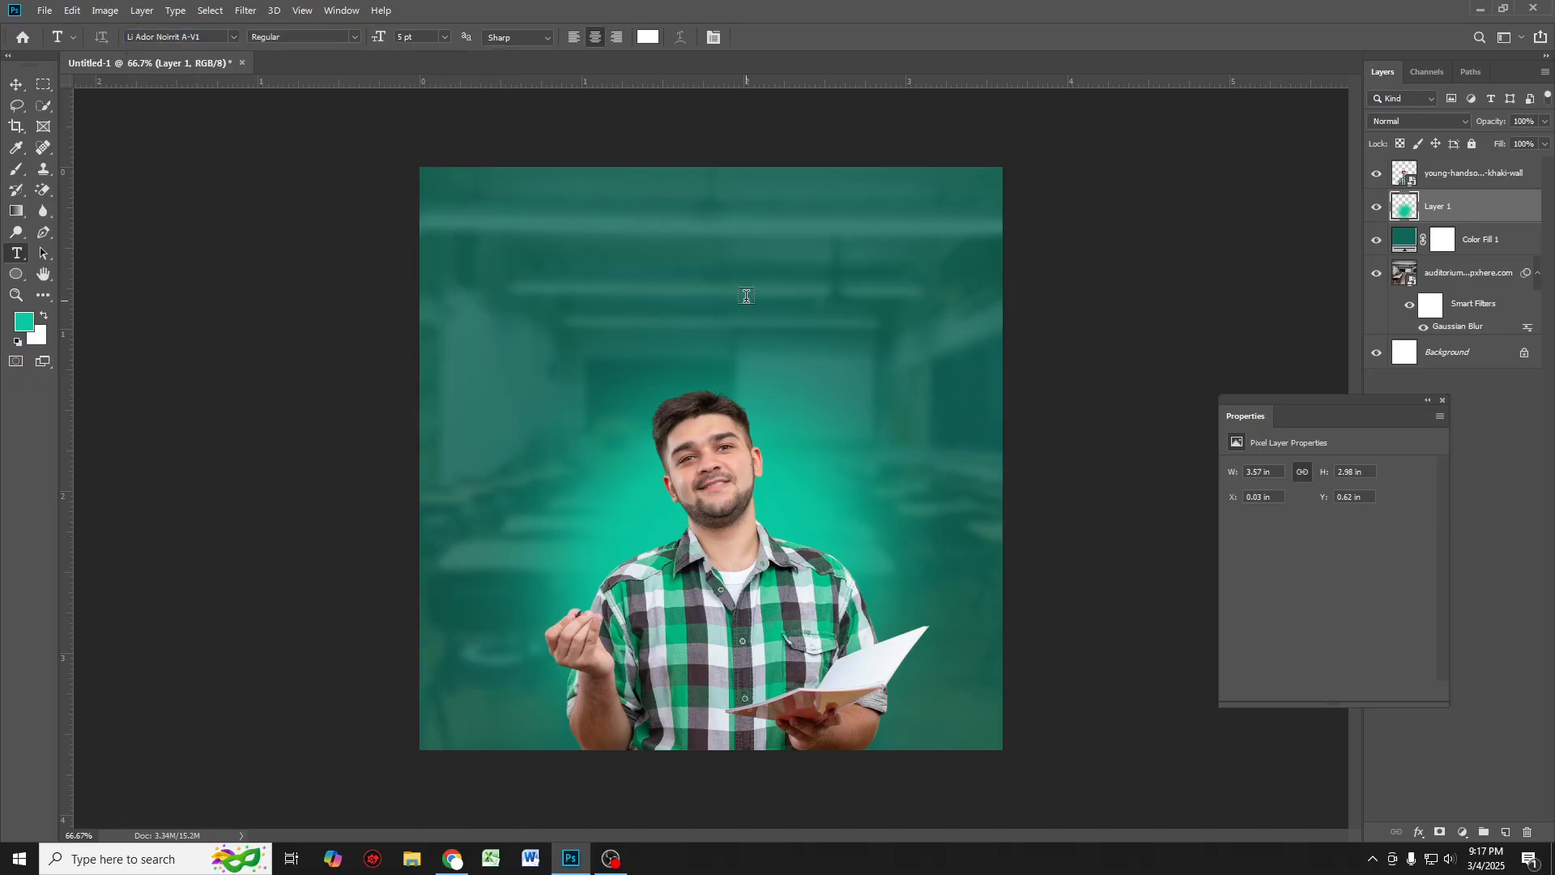
Step: Add a text line near the top of the canvas in white and scale it up
left_click(660, 235)
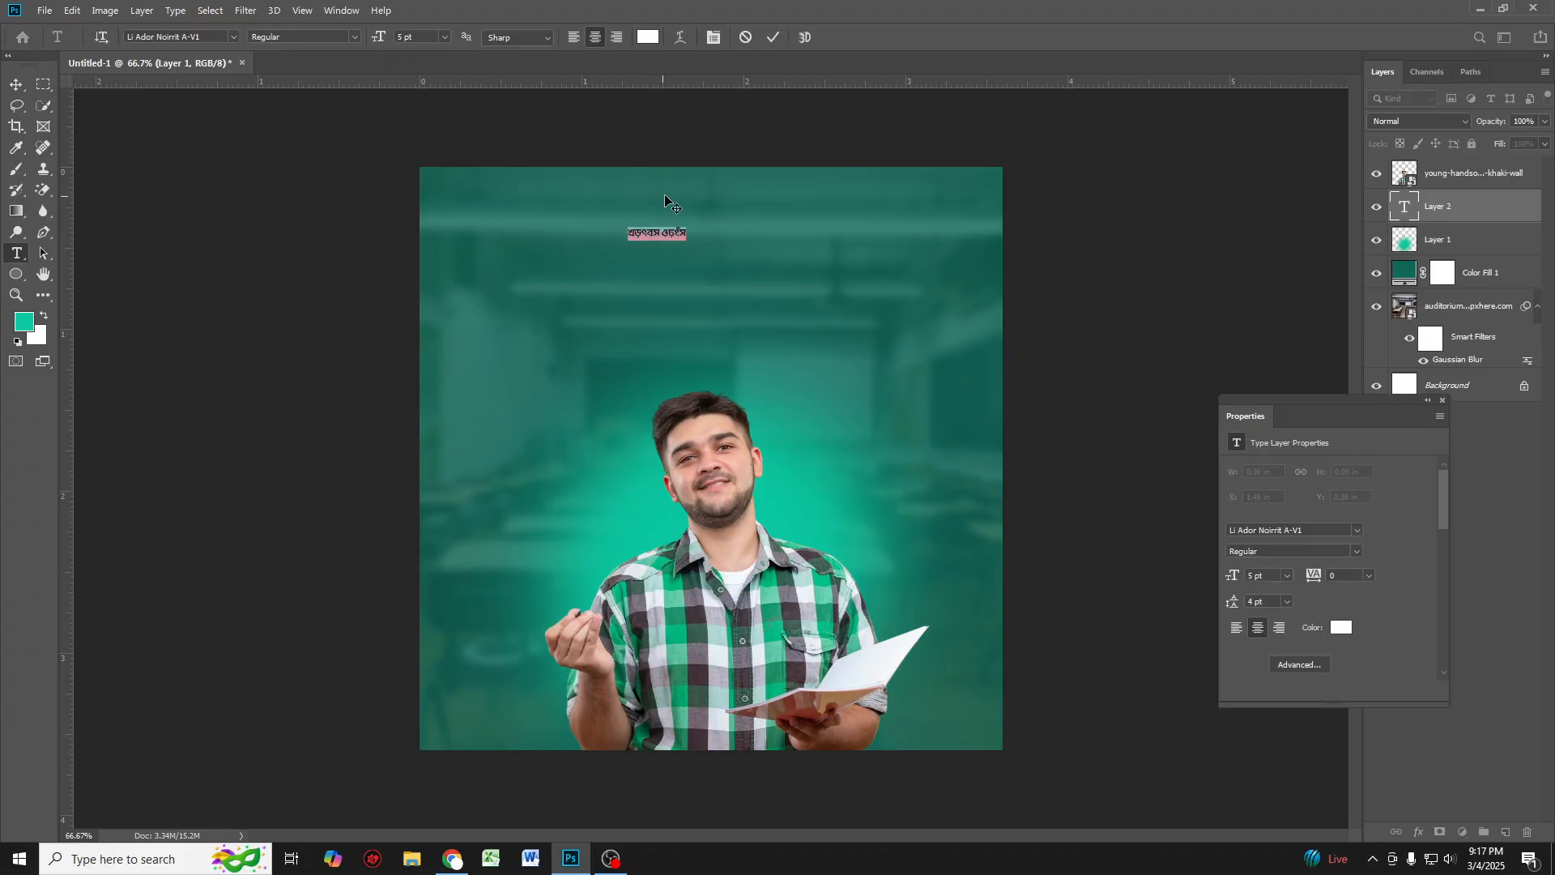
left_click(647, 38)
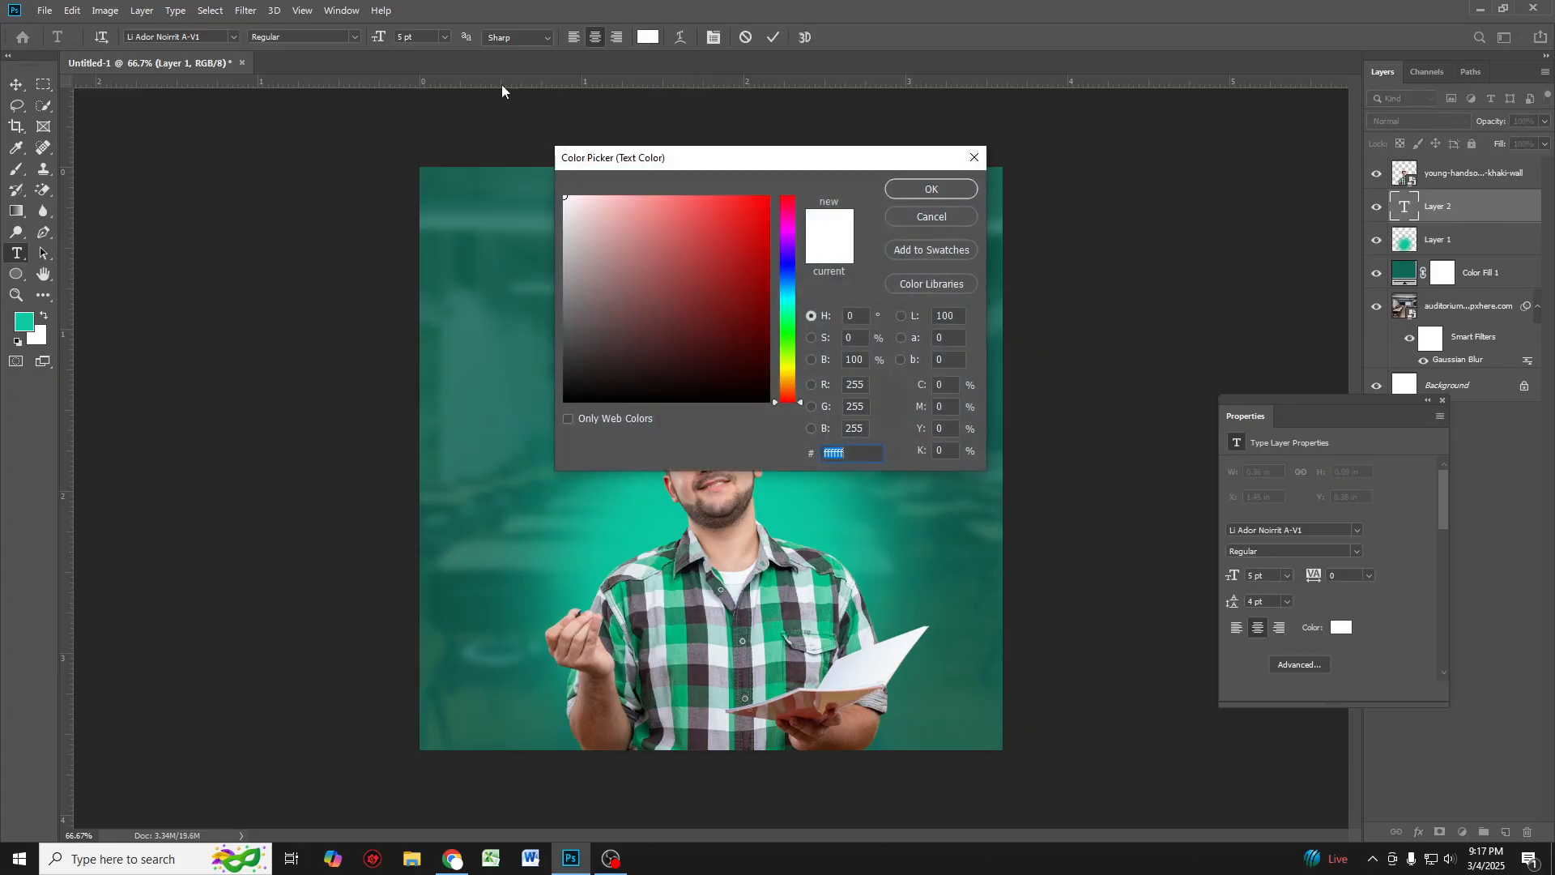
left_click(932, 189)
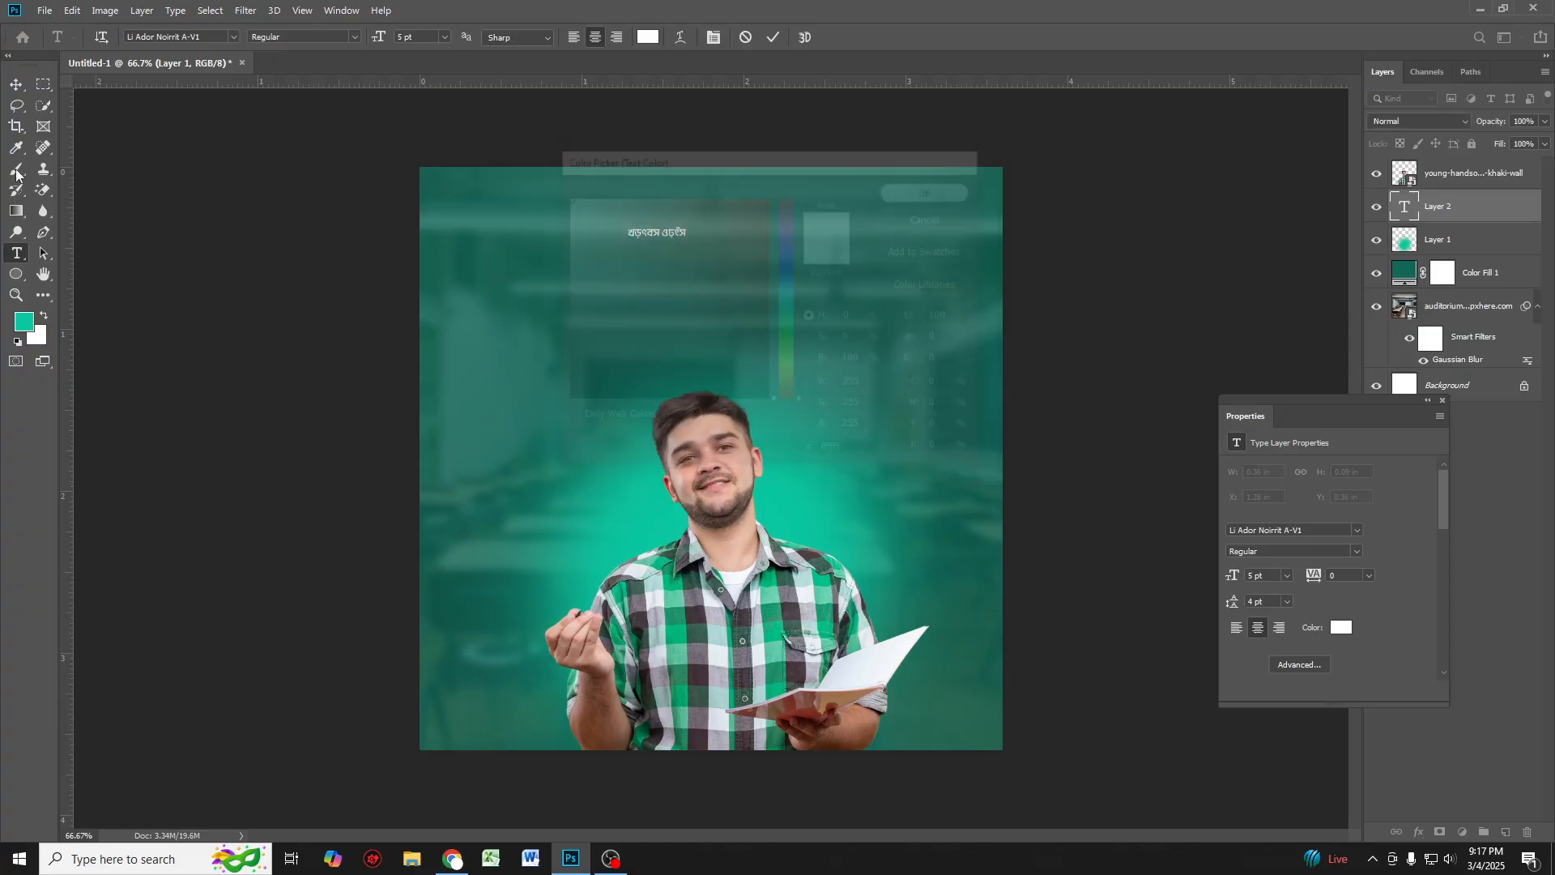
left_click(15, 84)
key("ctrl+t")
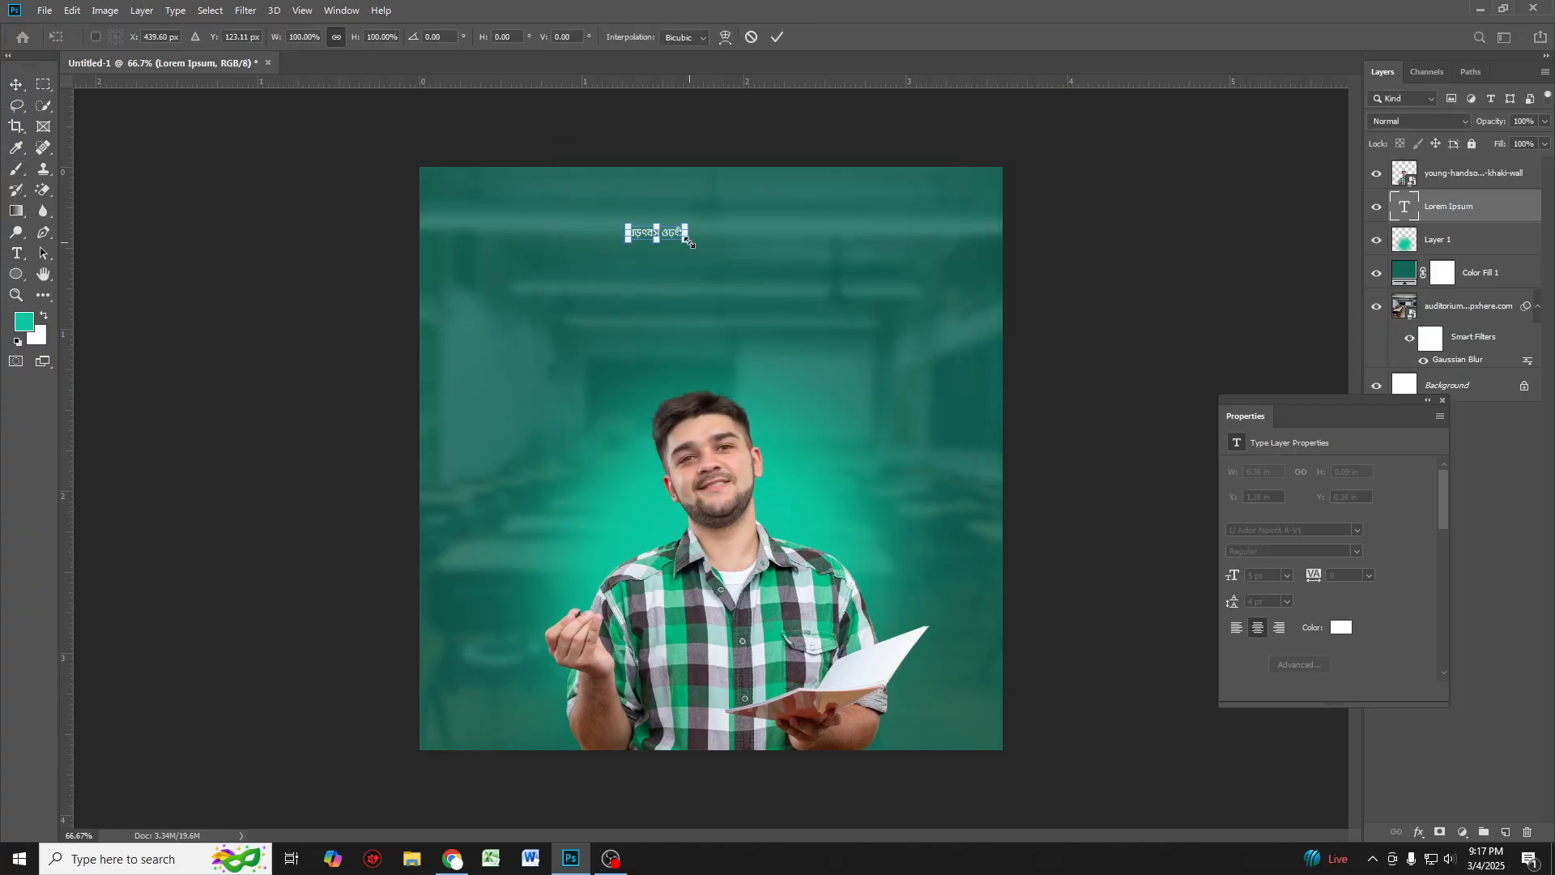
left_click_drag(688, 240, 812, 269)
key("Return")
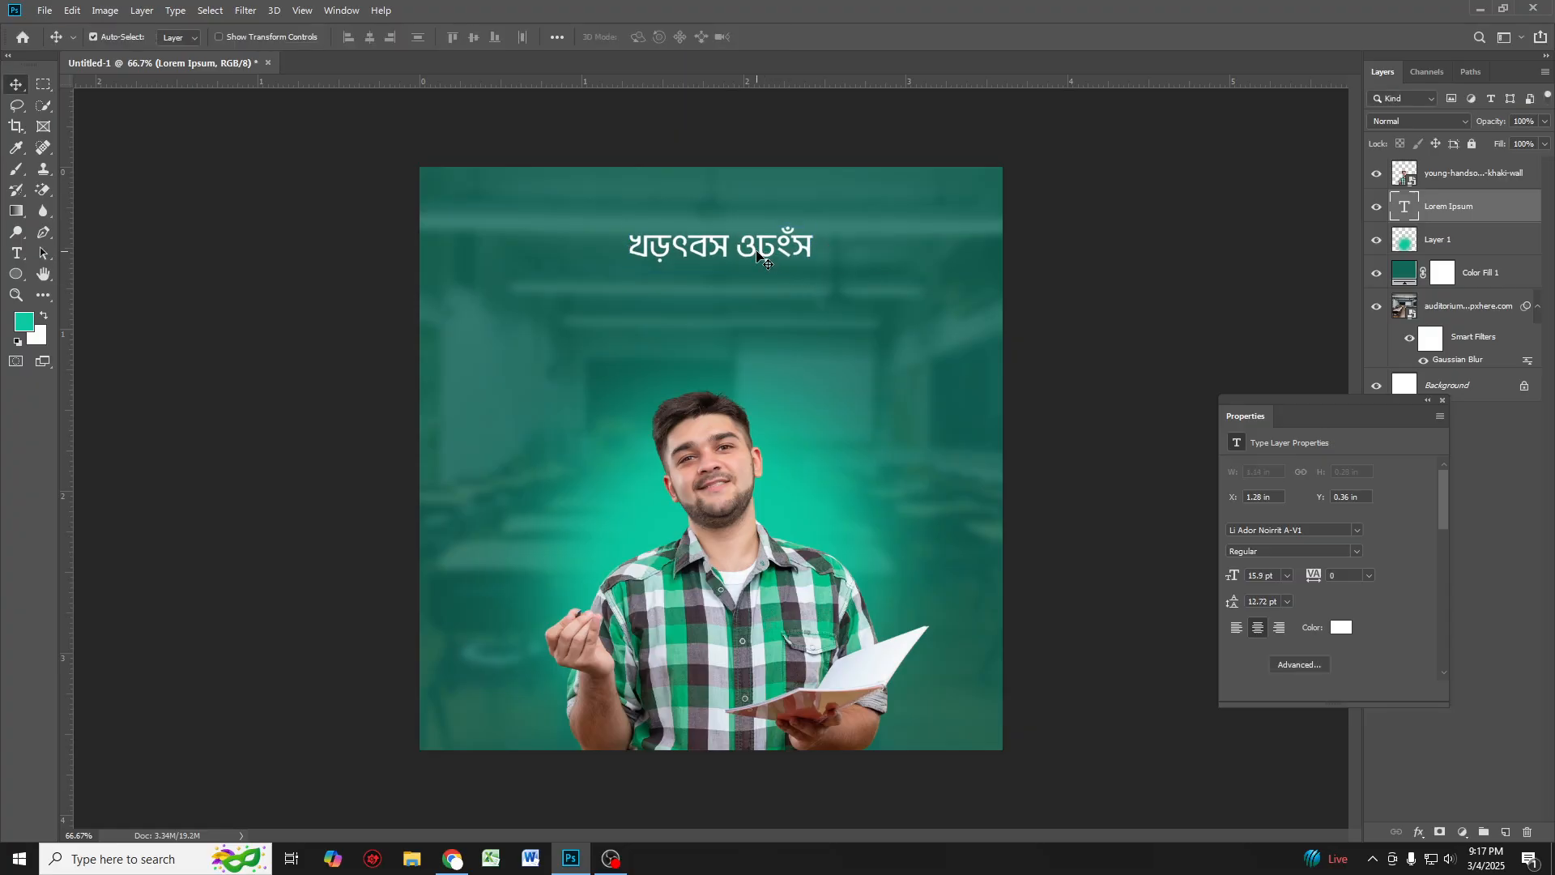
Step: Switch the keyboard to Bengali and replace the text with "এইচএসসি"
double_click(757, 251)
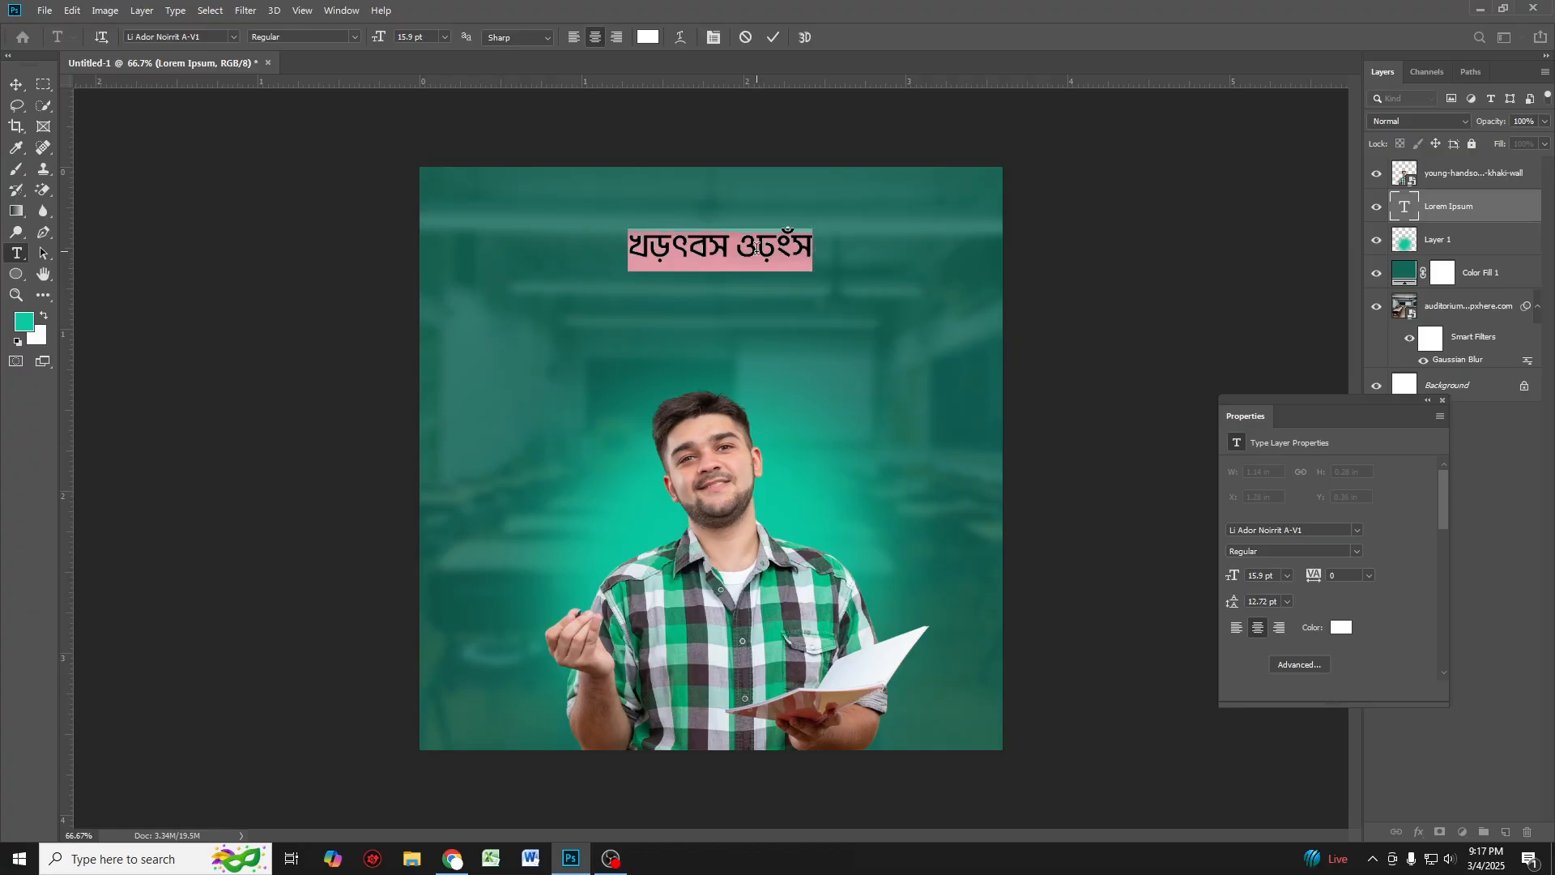
left_click(1373, 859)
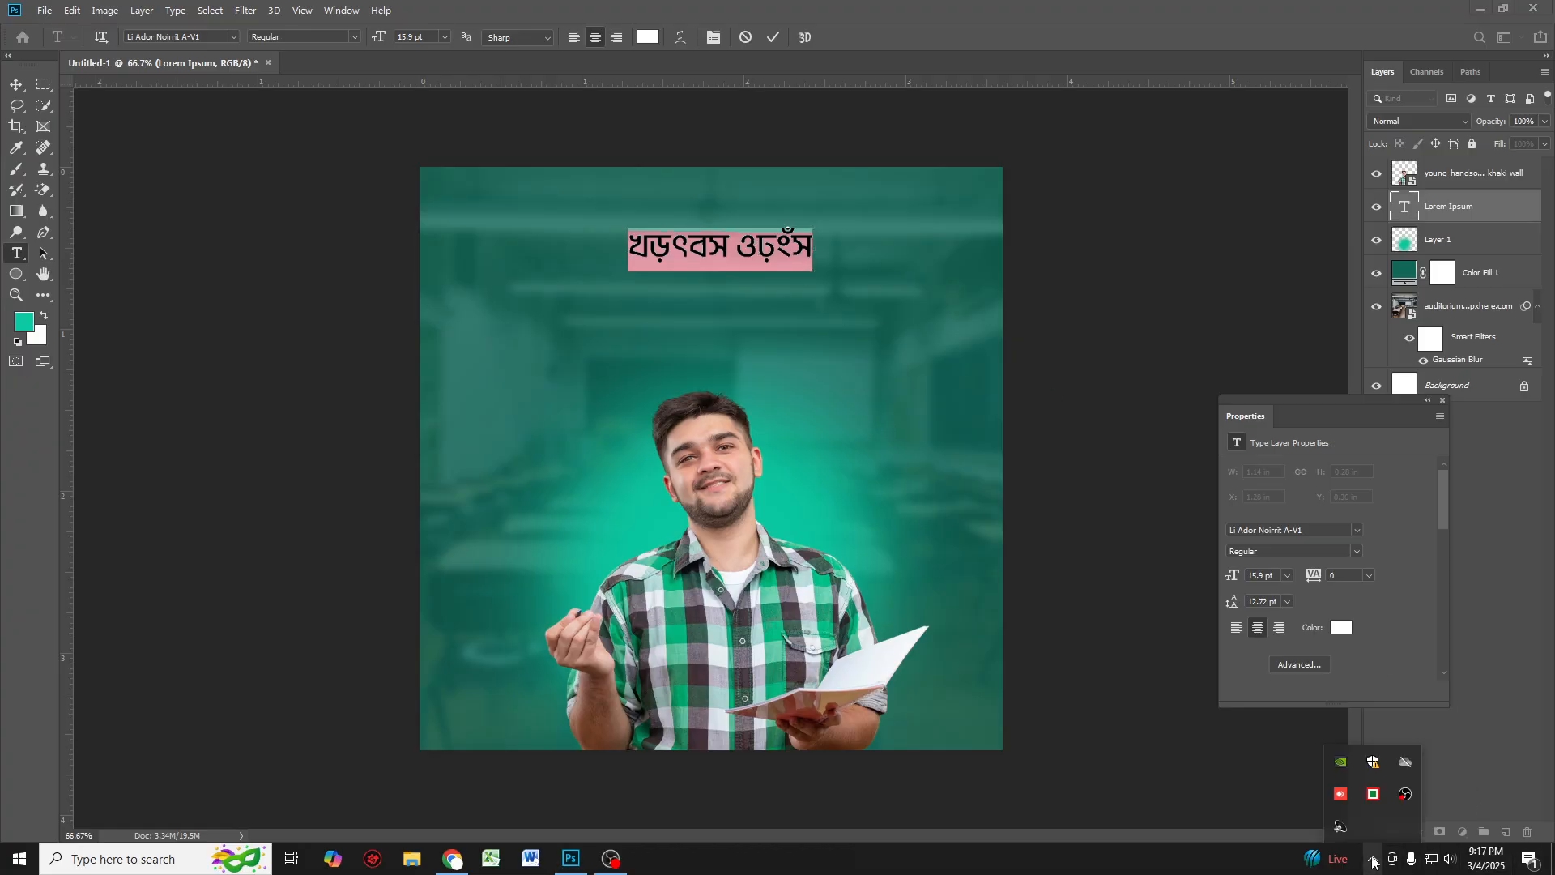
left_click_drag(1369, 833, 1373, 859)
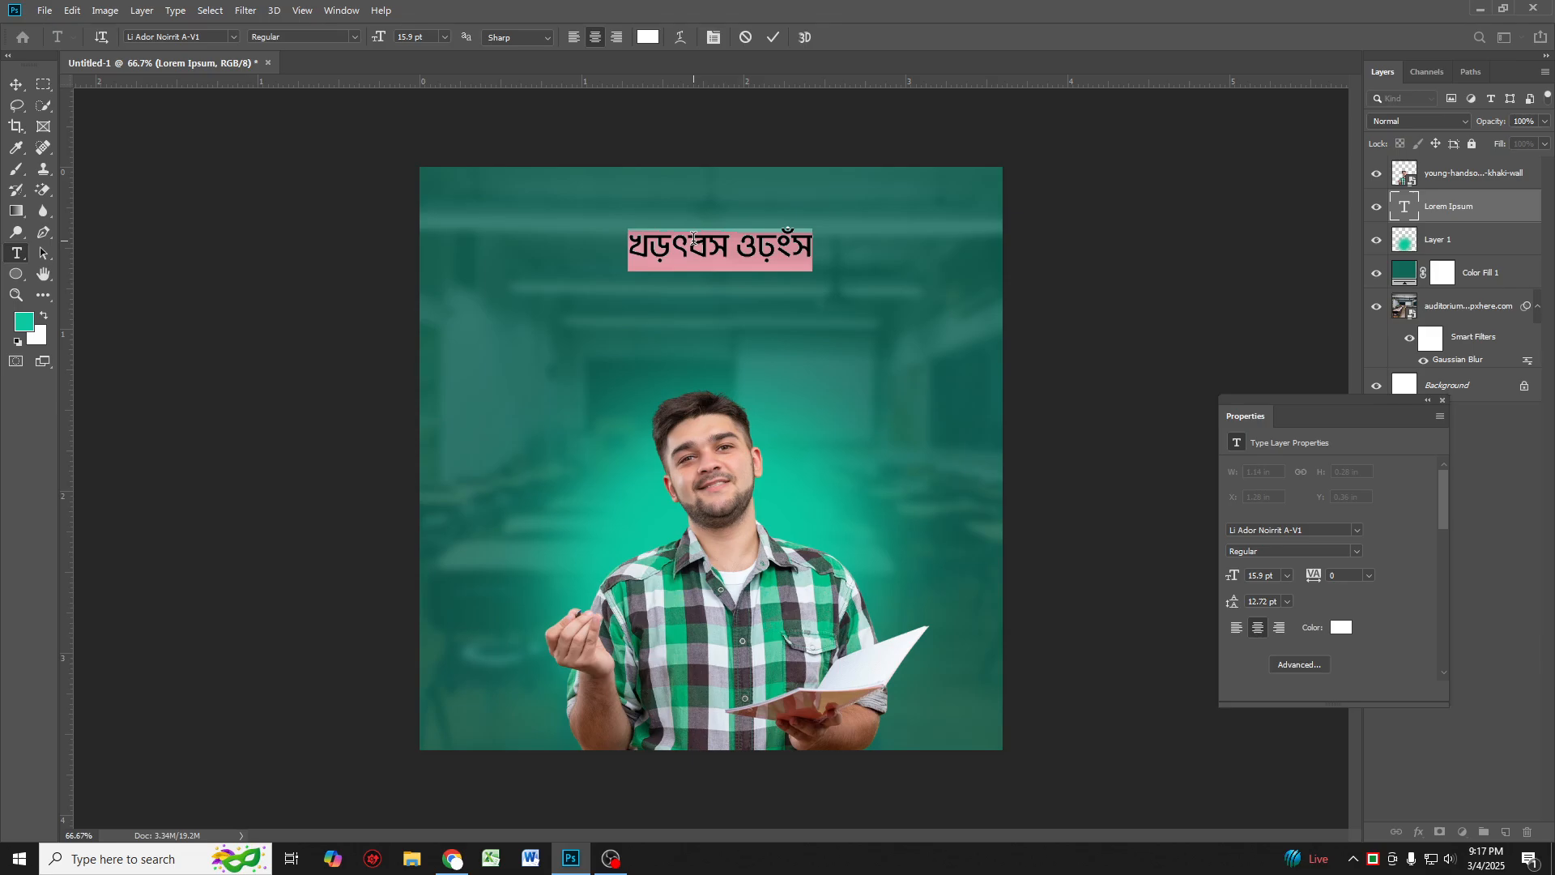
type("এ")
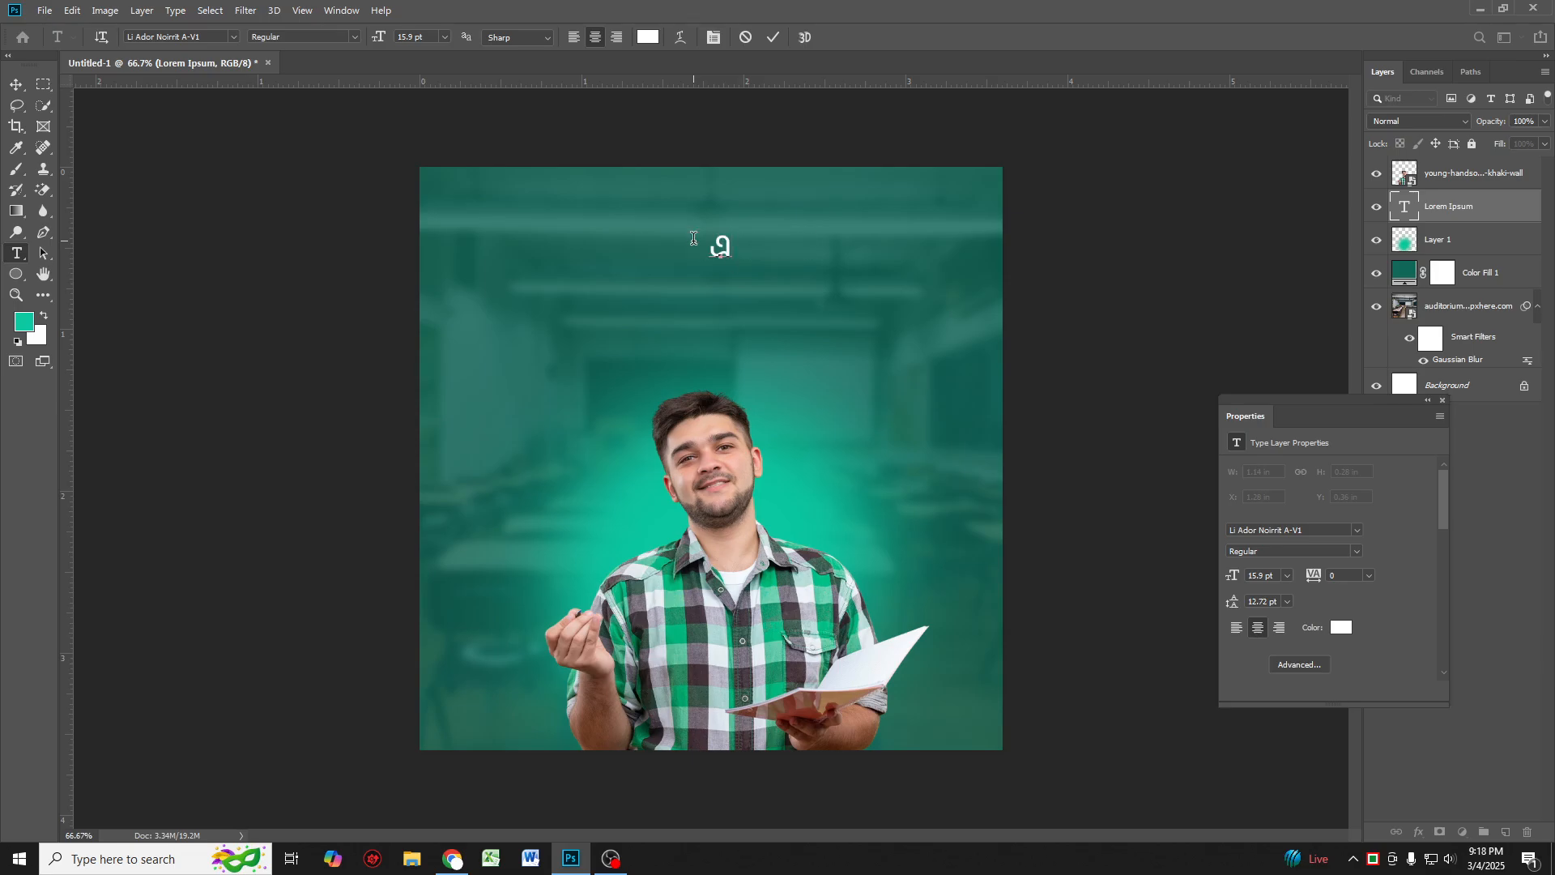
type("ইচএসসি")
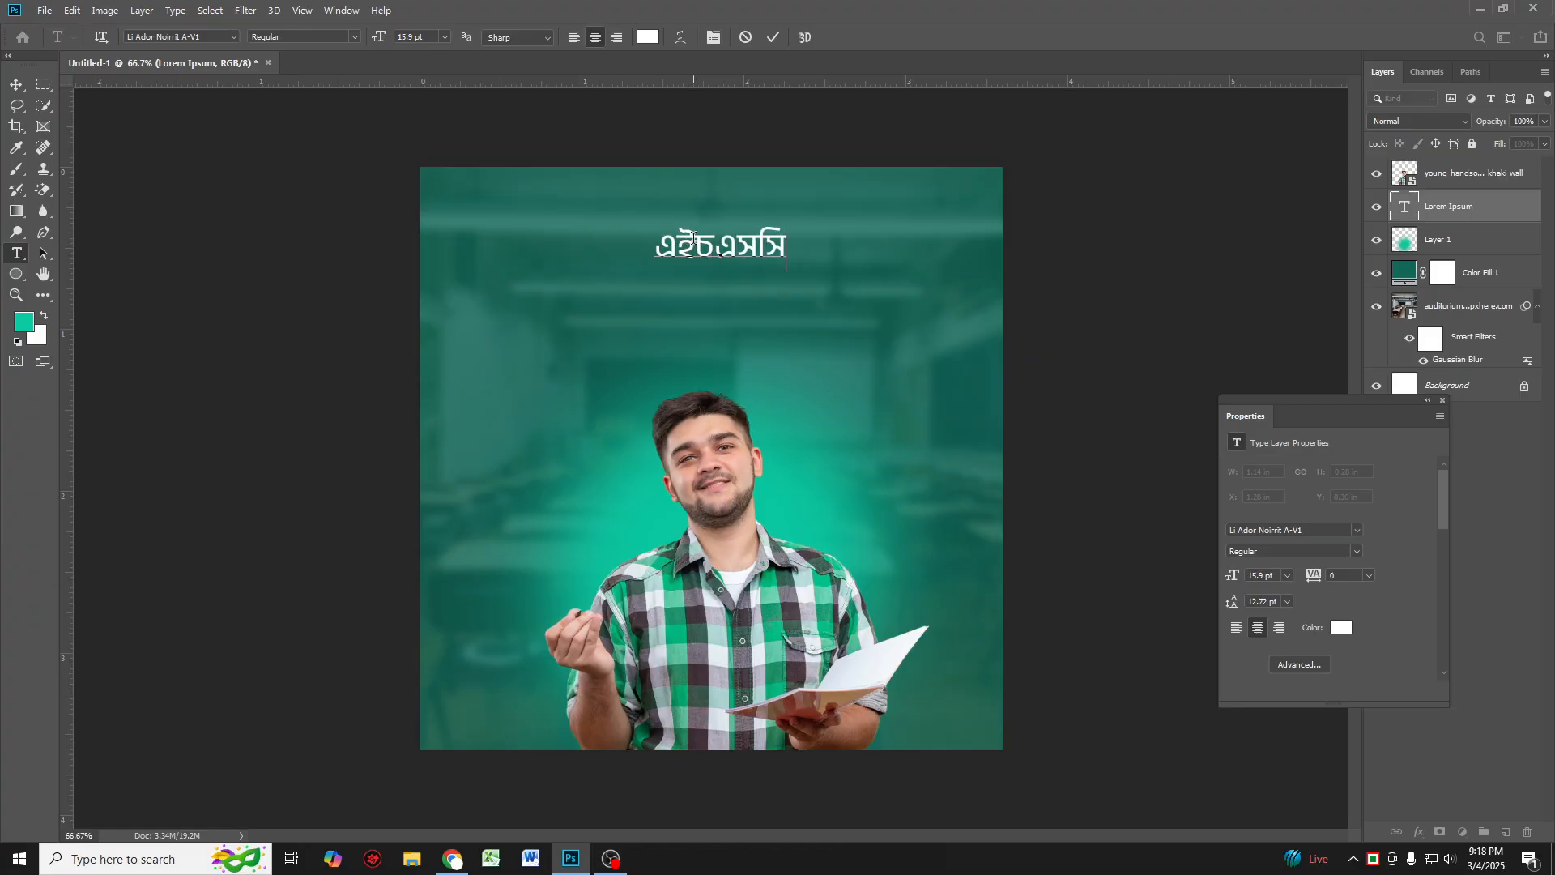
Step: Scale the "এইচএসসি" heading down slightly
left_click(16, 85)
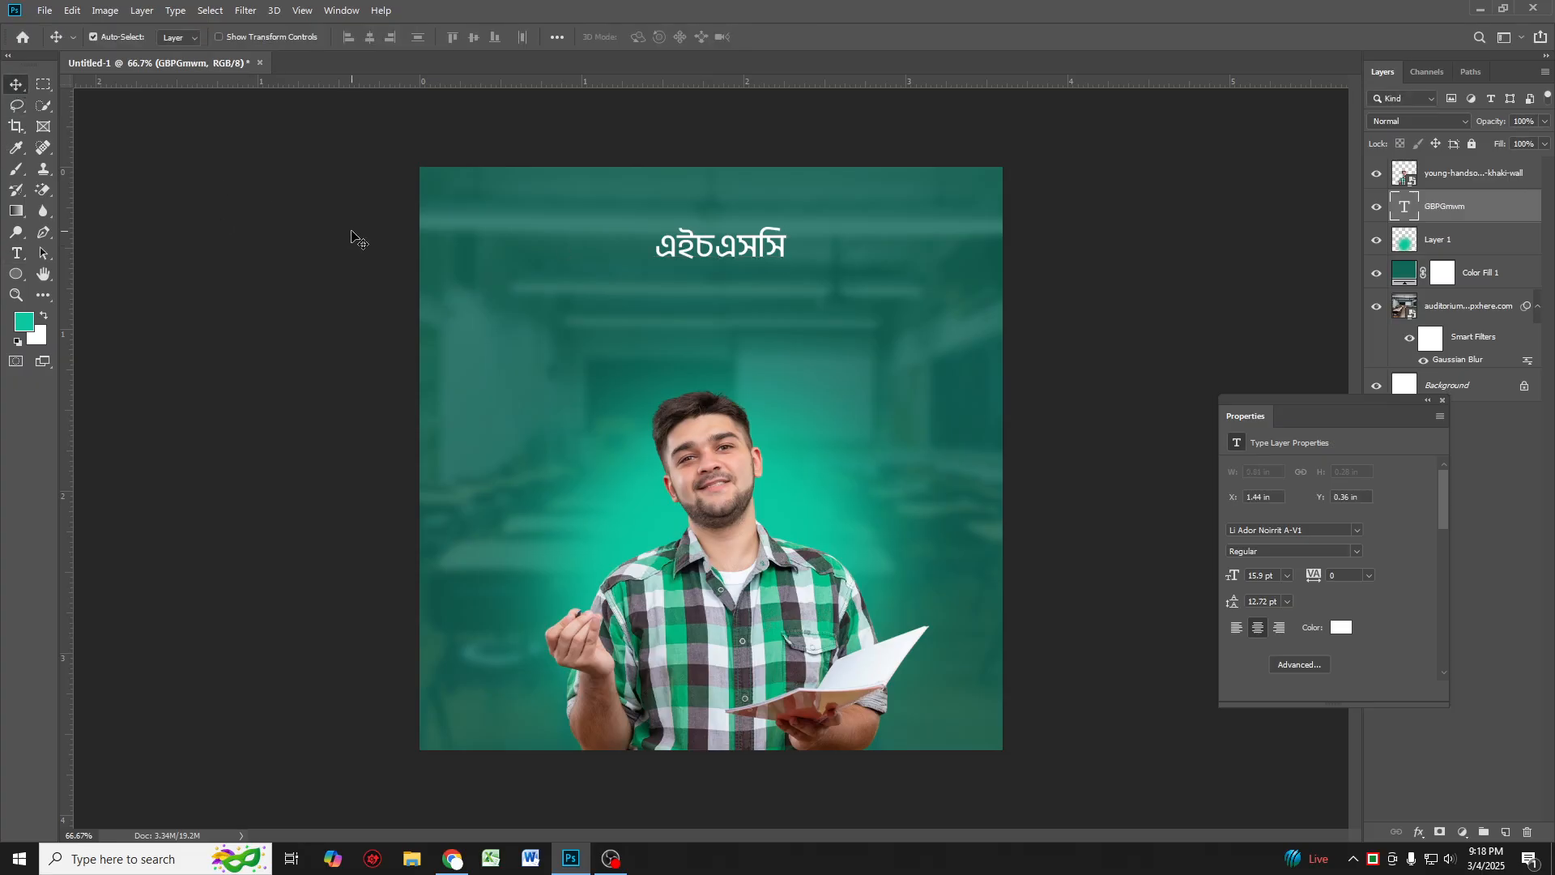
key("ctrl+t")
left_click_drag(786, 249, 725, 258)
key("Return")
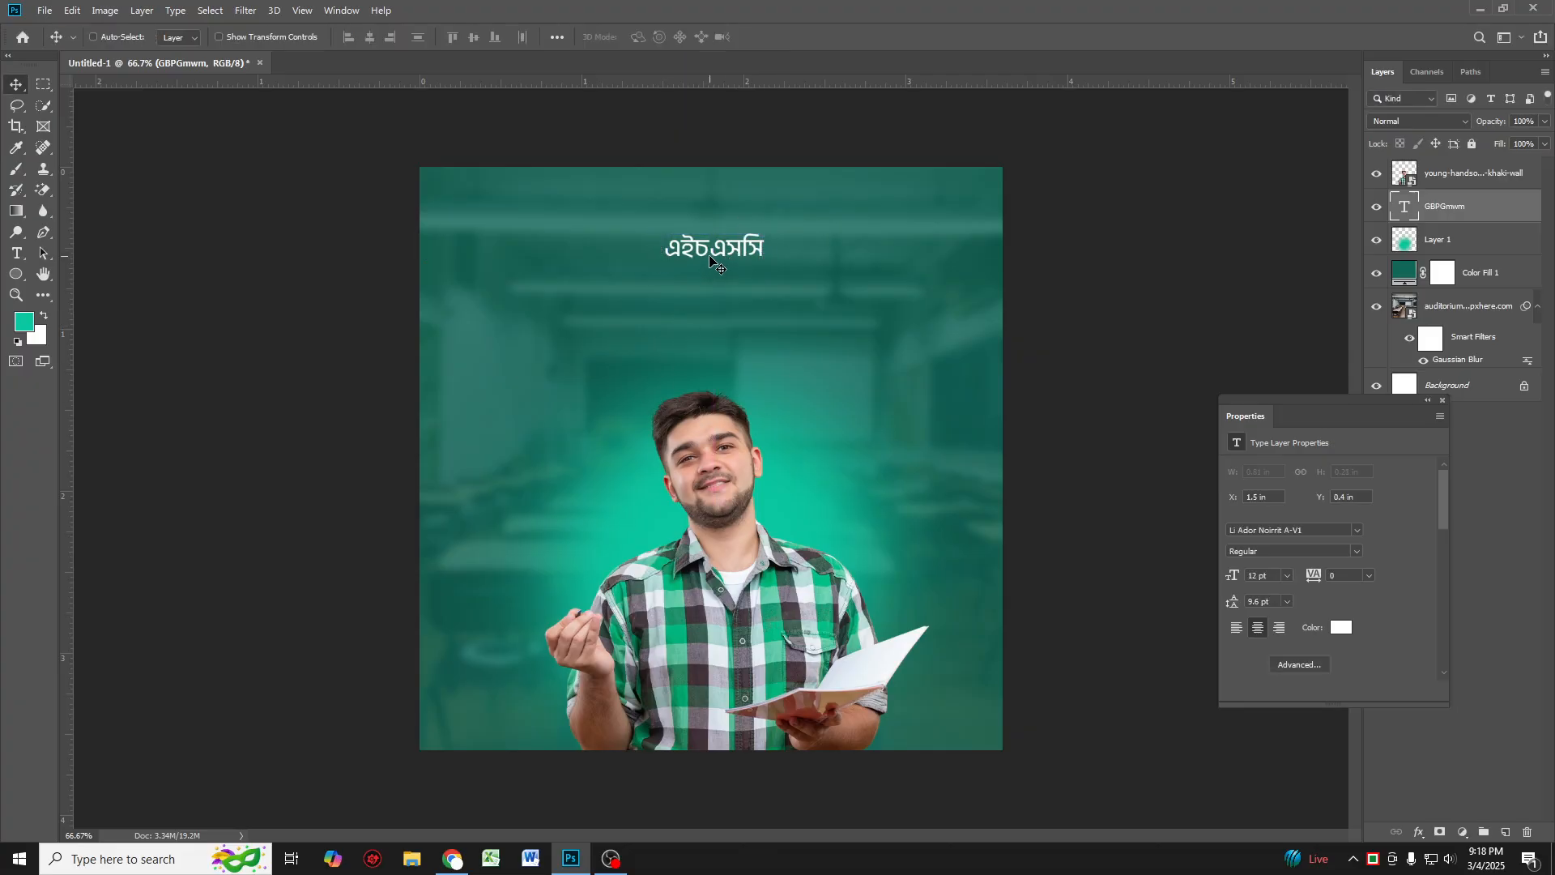
Step: Duplicate the heading, move the copy below it, and retype it as "প্রস্তুতি শুরু হোক"
key("ctrl+j")
left_click_drag(710, 259, 707, 306)
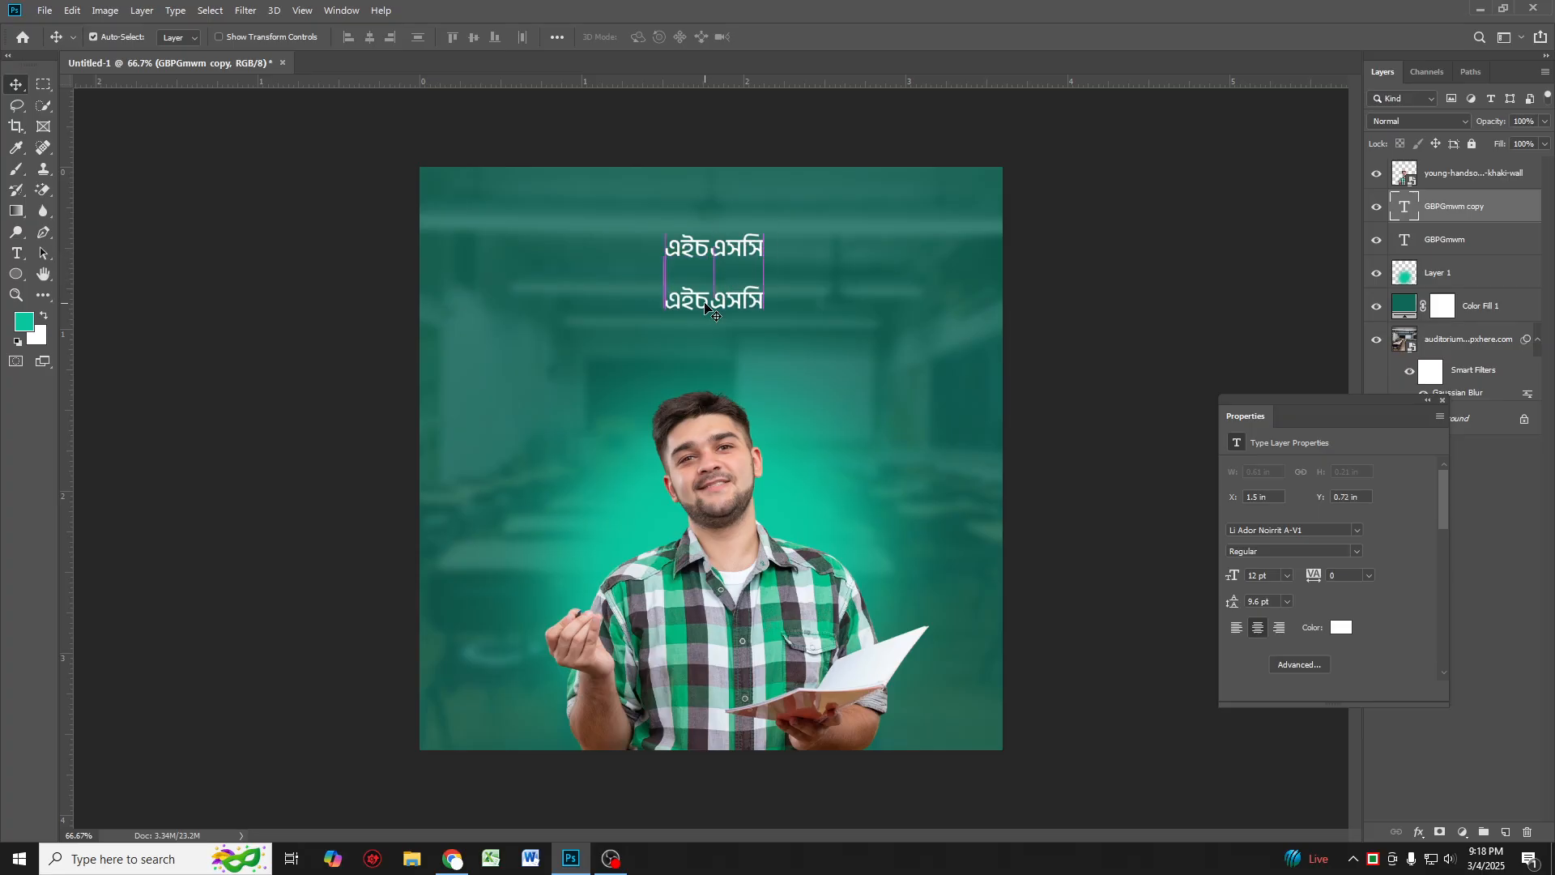
double_click(706, 305)
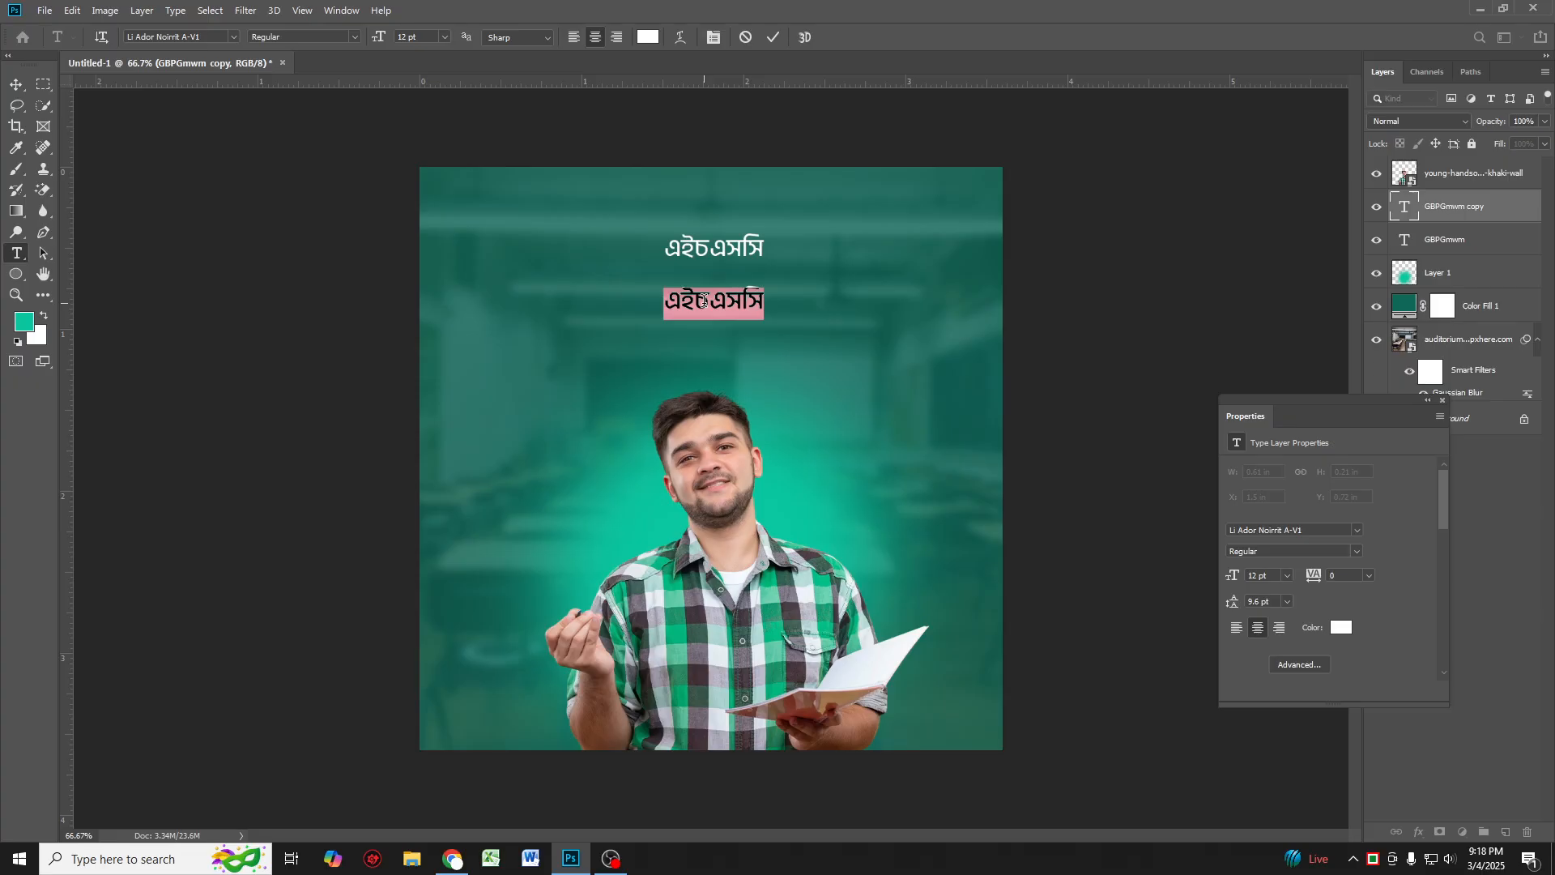
type("প্র")
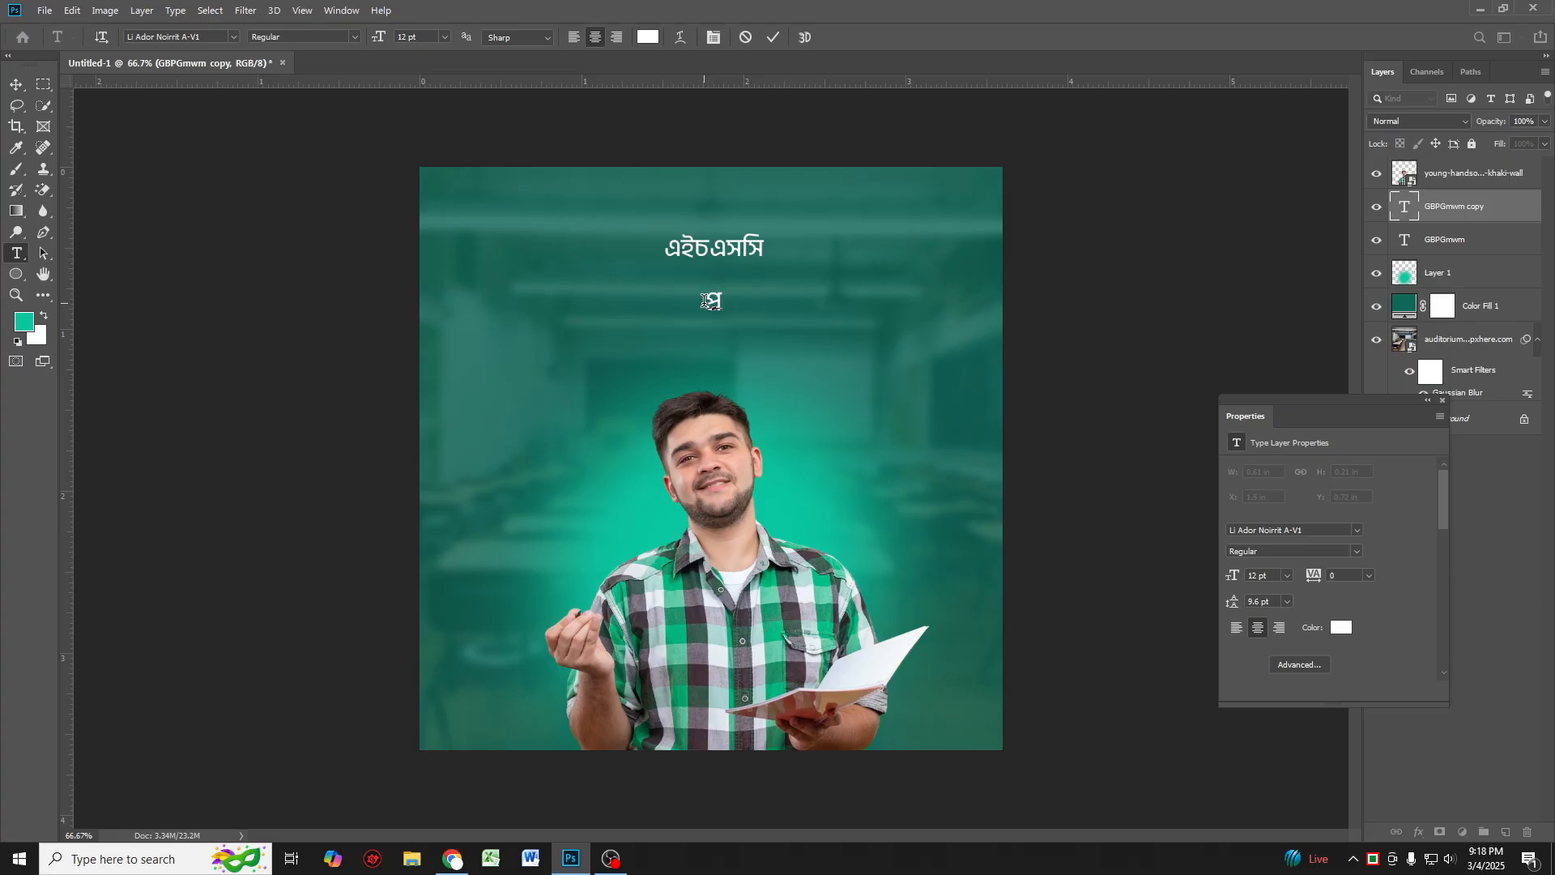
type("স্তুতি শুরু")
key("BackSpace")
type("কে")
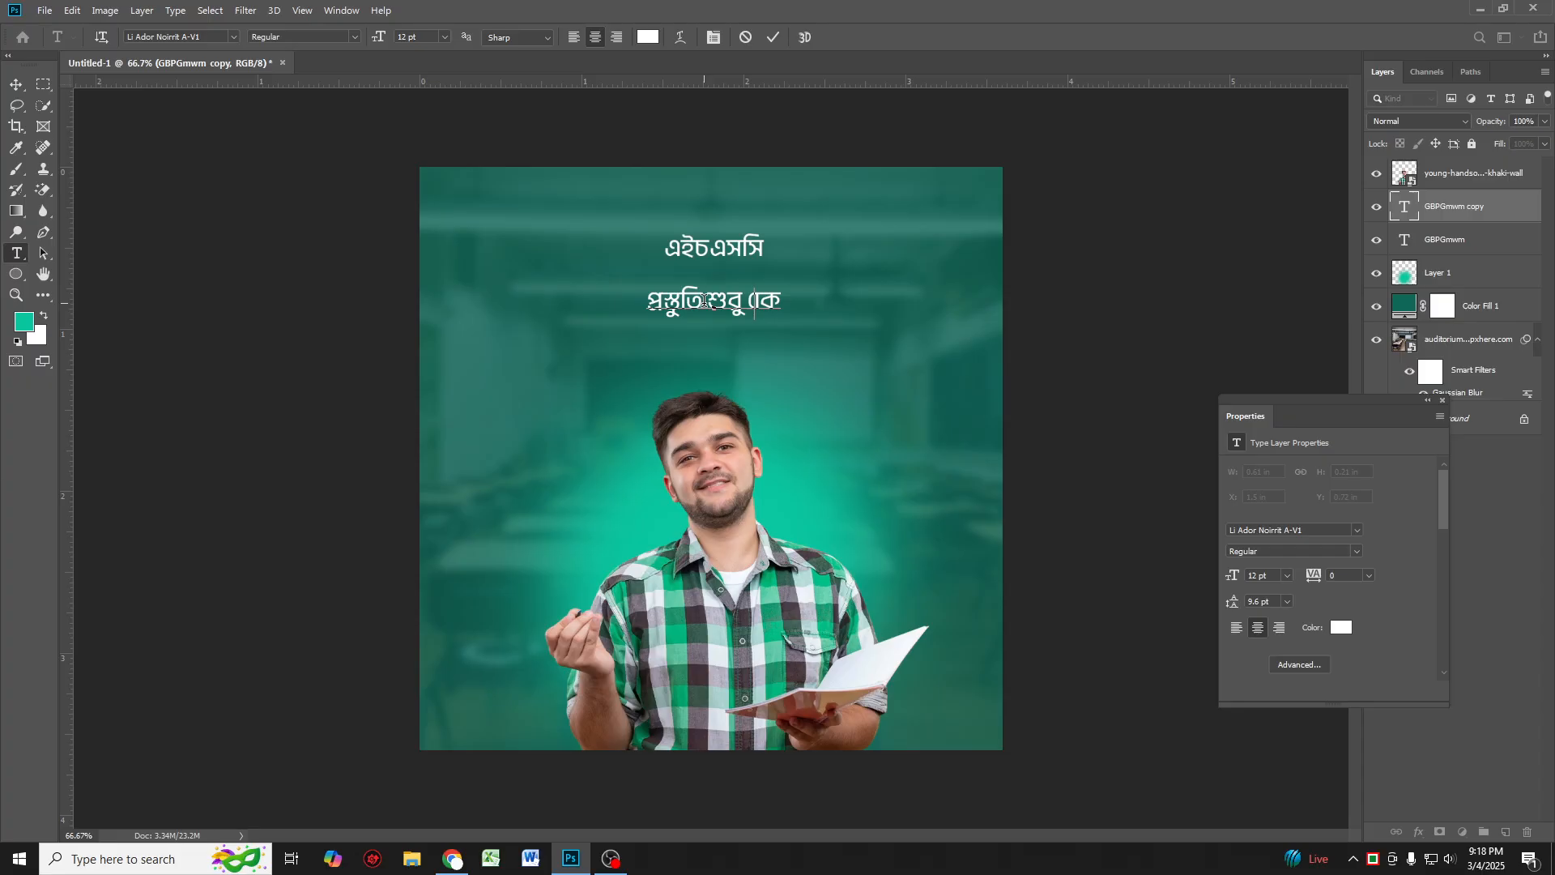
type("হো")
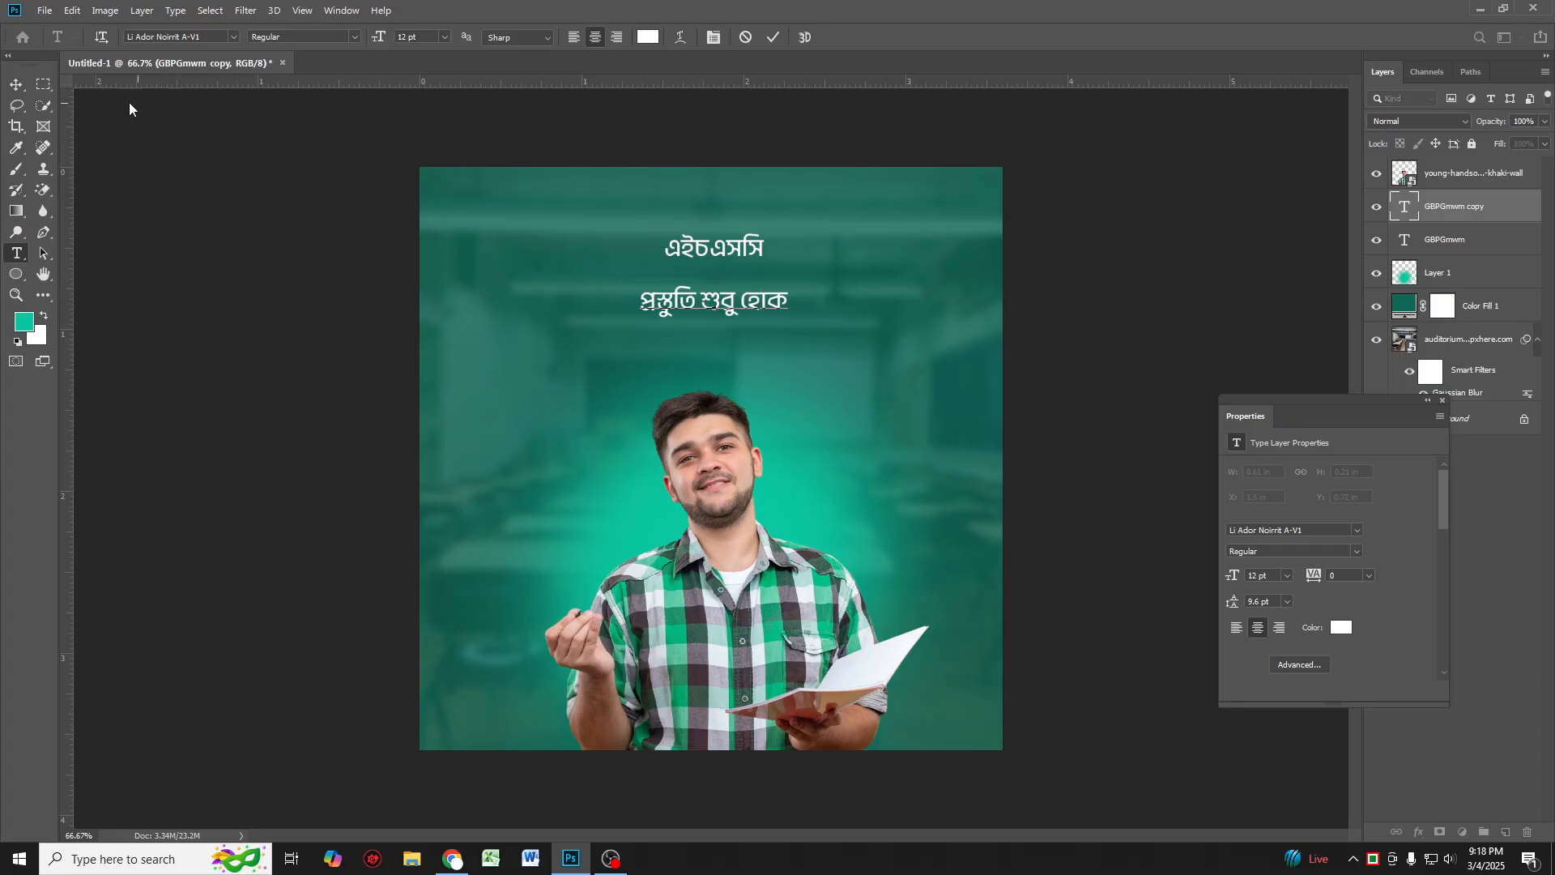
Step: Select all of the second line's text and set its font style to Bold
left_click(16, 85)
key("ctrl+a")
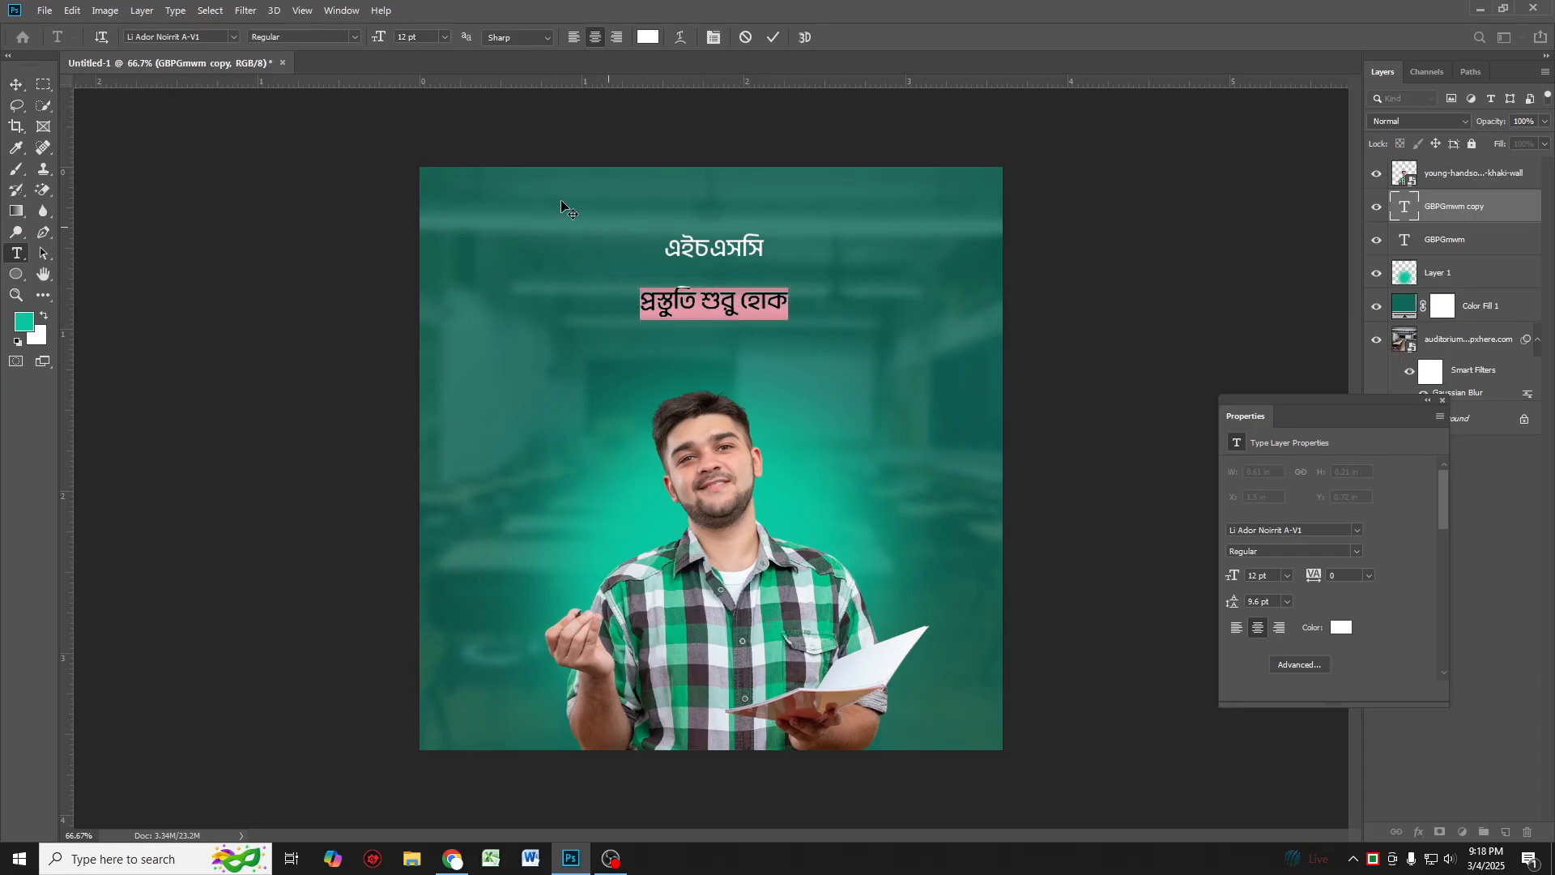
left_click(343, 38)
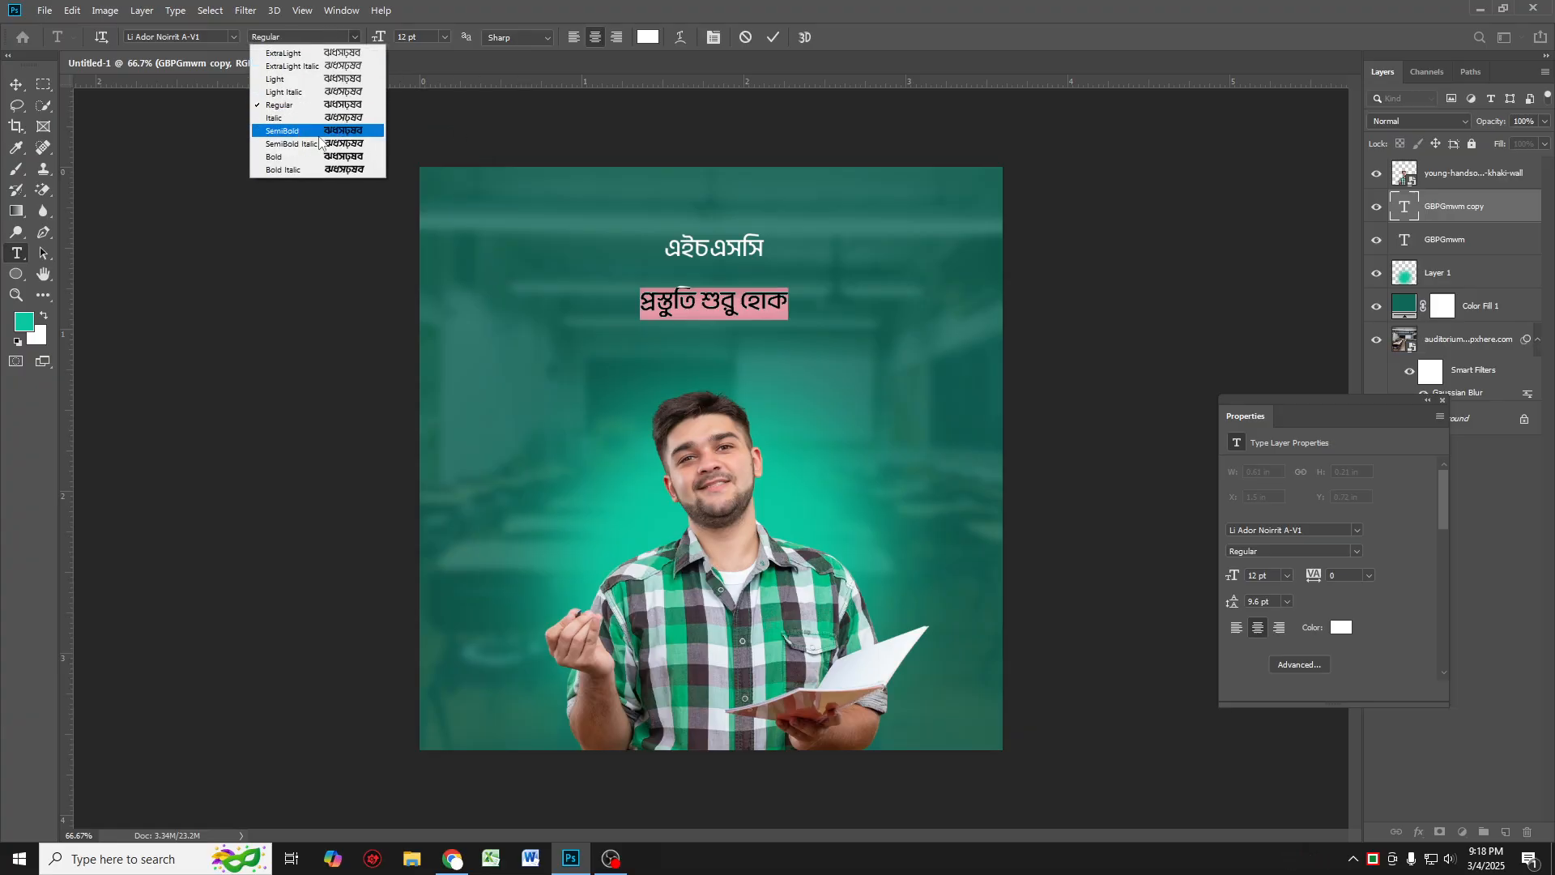
left_click(311, 156)
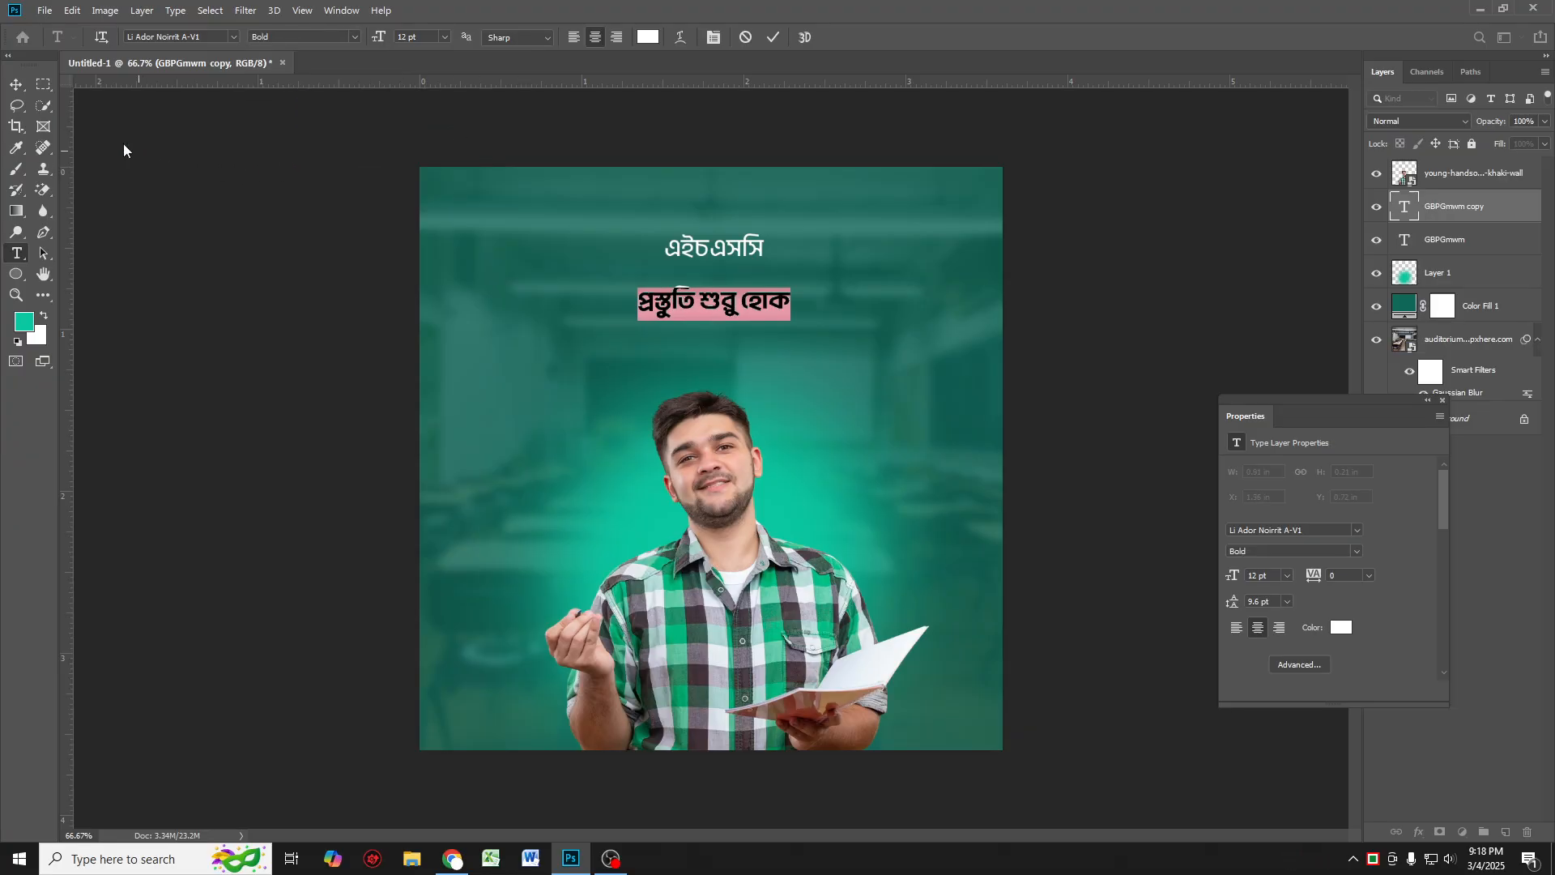
Step: Enlarge the second line and nudge it up closer to the heading
left_click(16, 84)
key("ctrl+t")
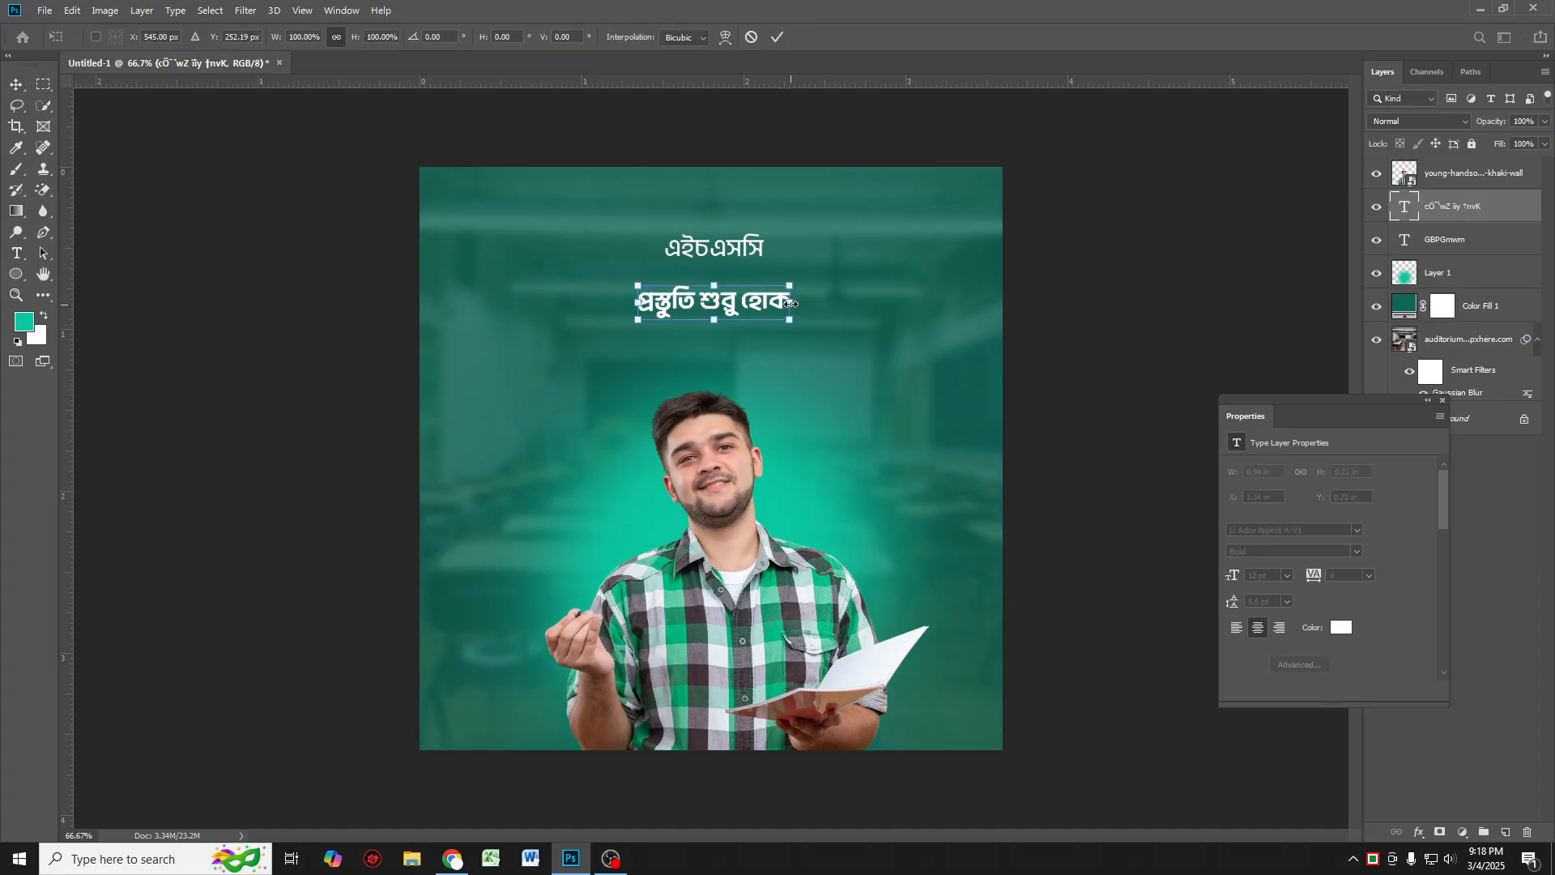
left_click_drag(791, 303, 749, 292)
key("Return")
key("Up")
key("Up")
key("Up")
key("Up")
key("Up")
key("Up")
key("Up")
key("Up")
key("Up")
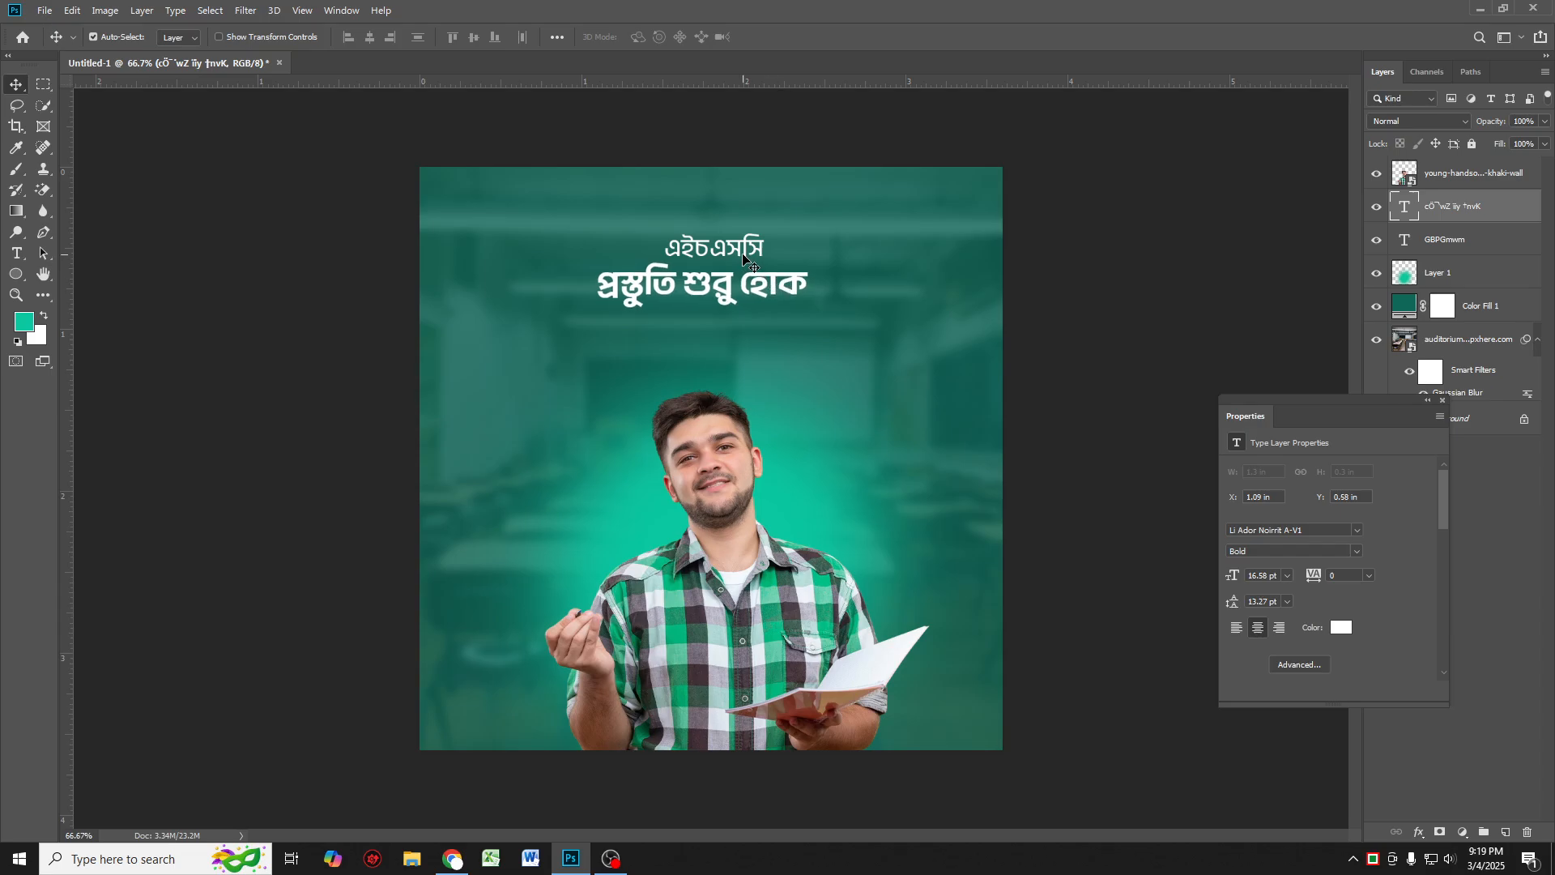
Step: Change the second line's font style to SemiBold and commit the text
double_click(707, 280)
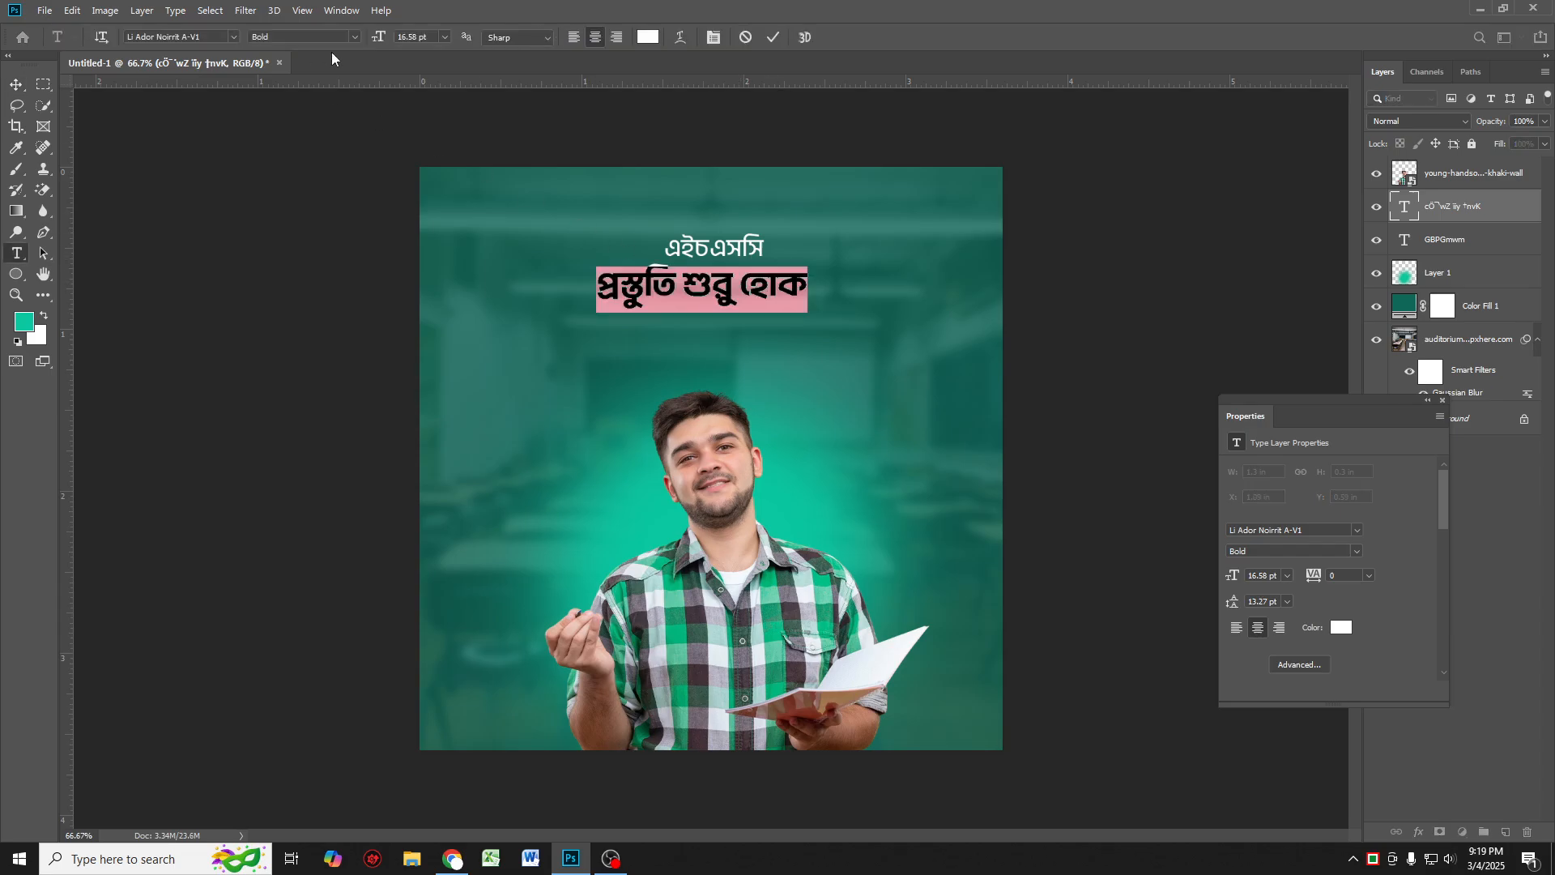
left_click(354, 34)
left_click(324, 131)
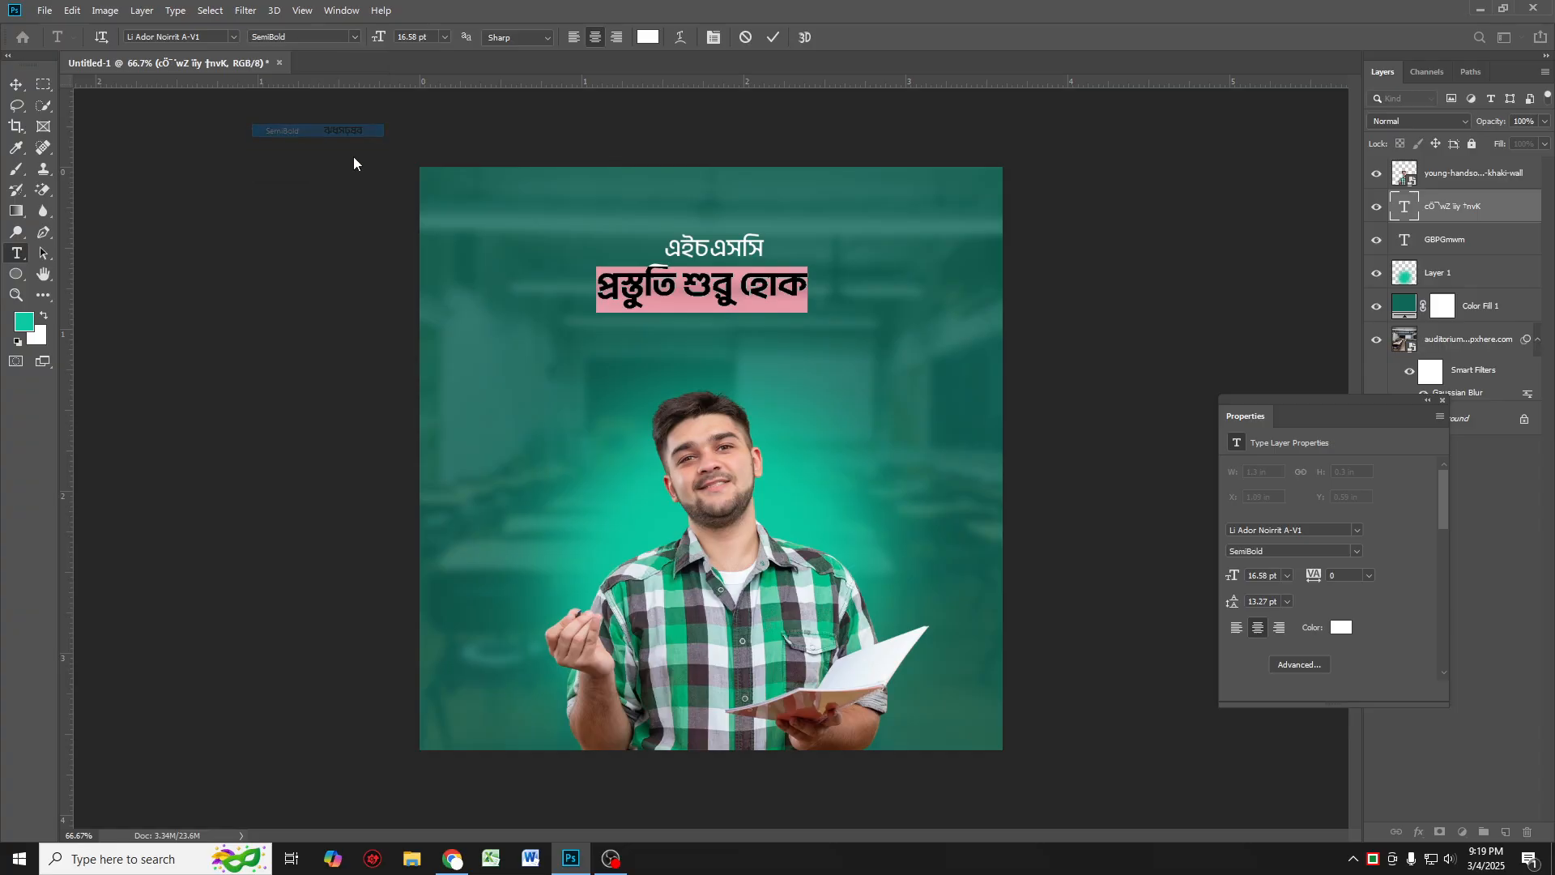
key("ctrl+Return")
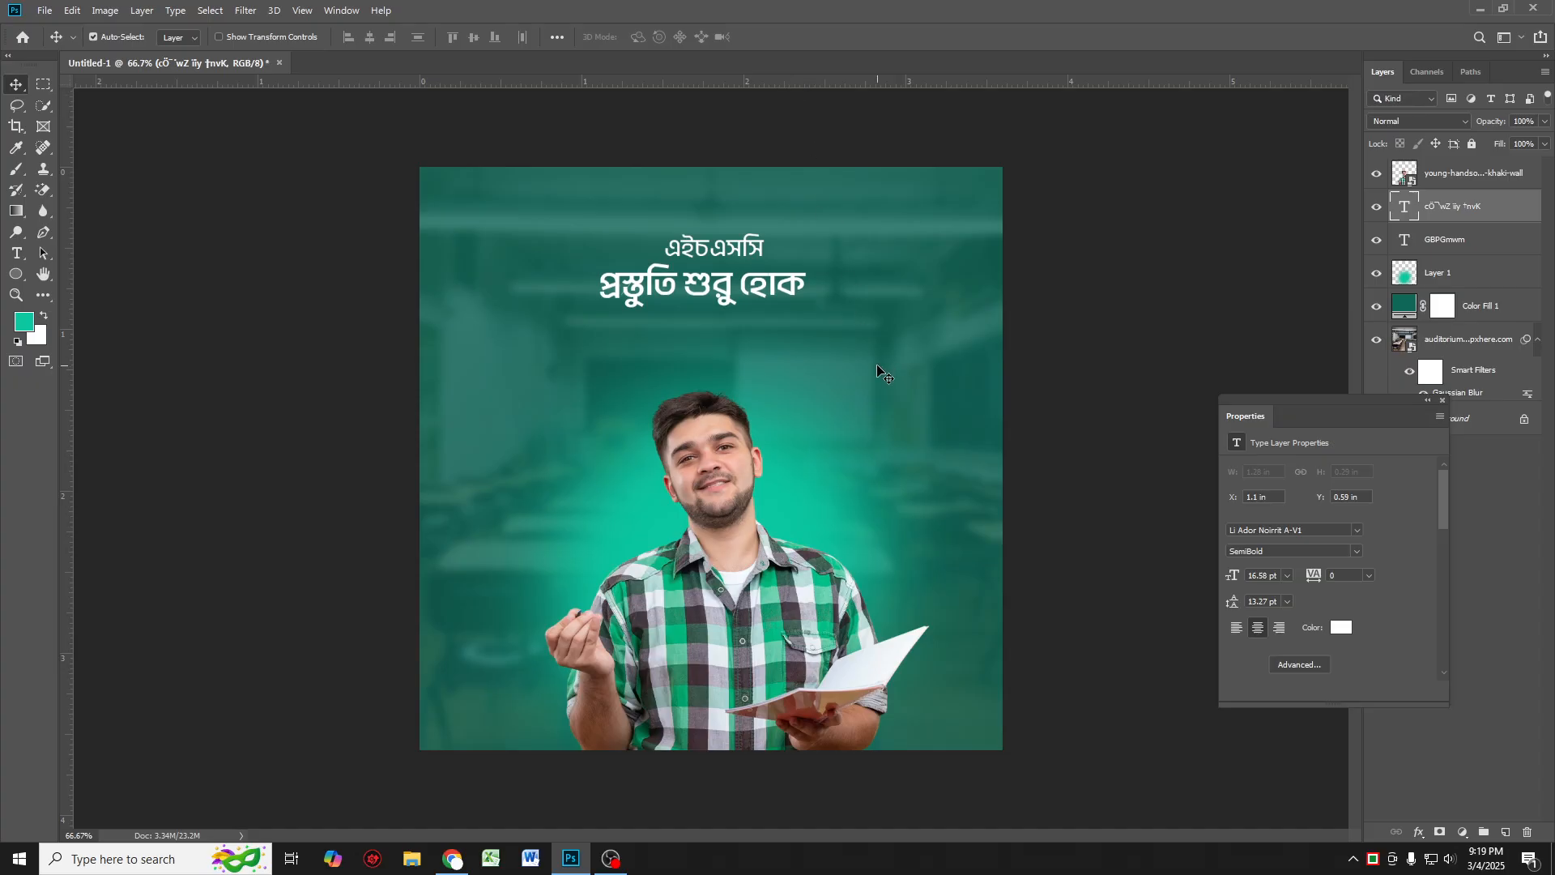
Step: Duplicate the "এইচএসসি" heading below the second line and retype it as "স্মার্ট উপায়ে"
left_click(733, 255)
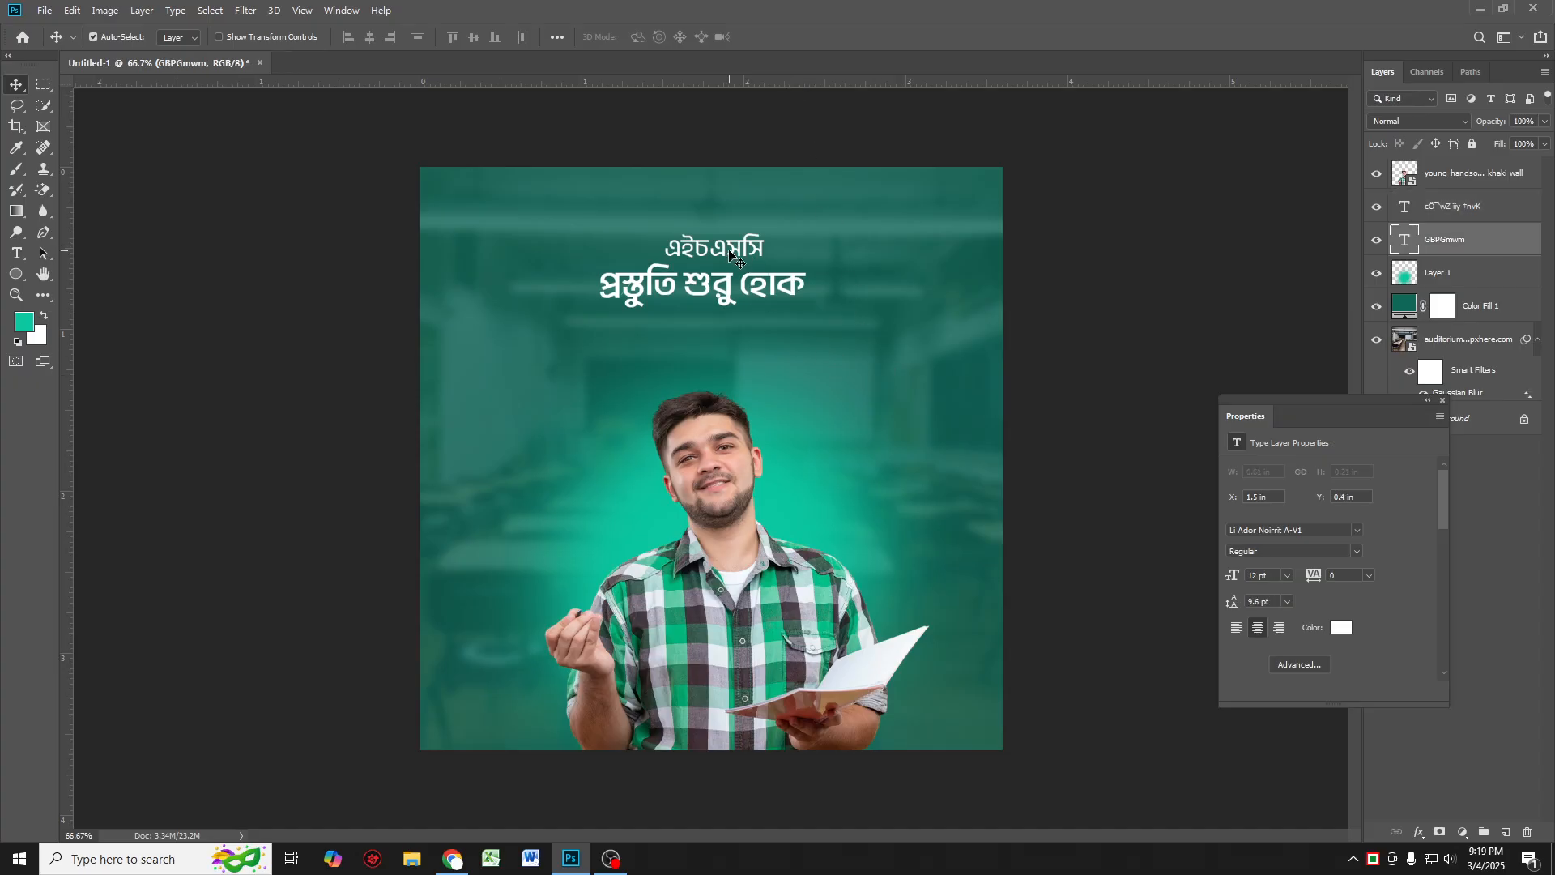
key("ctrl")
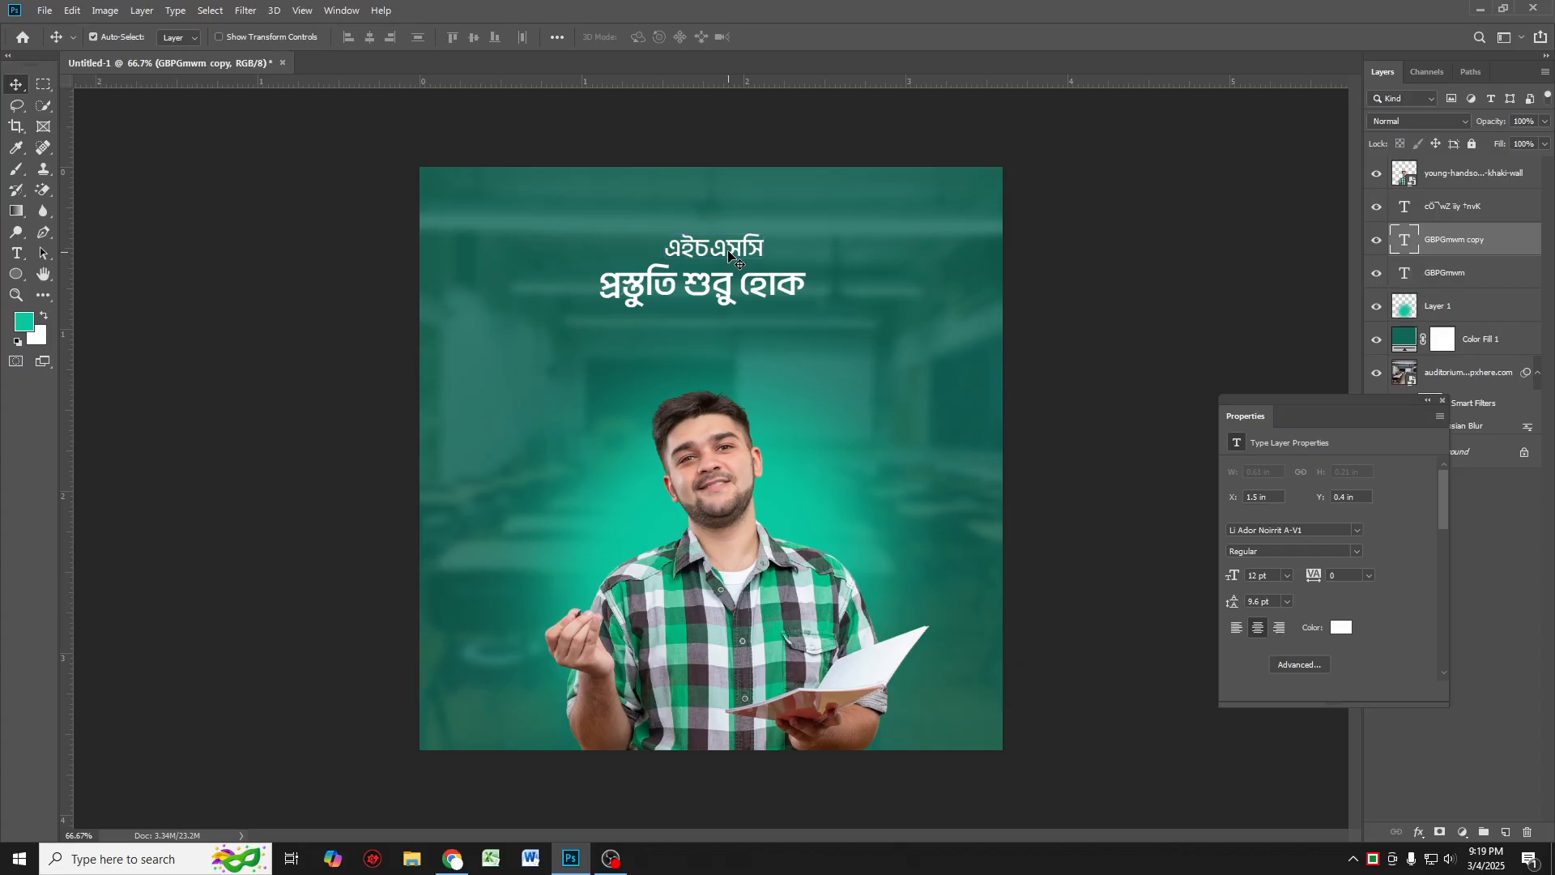
left_click_drag(729, 256, 765, 322)
double_click(769, 328)
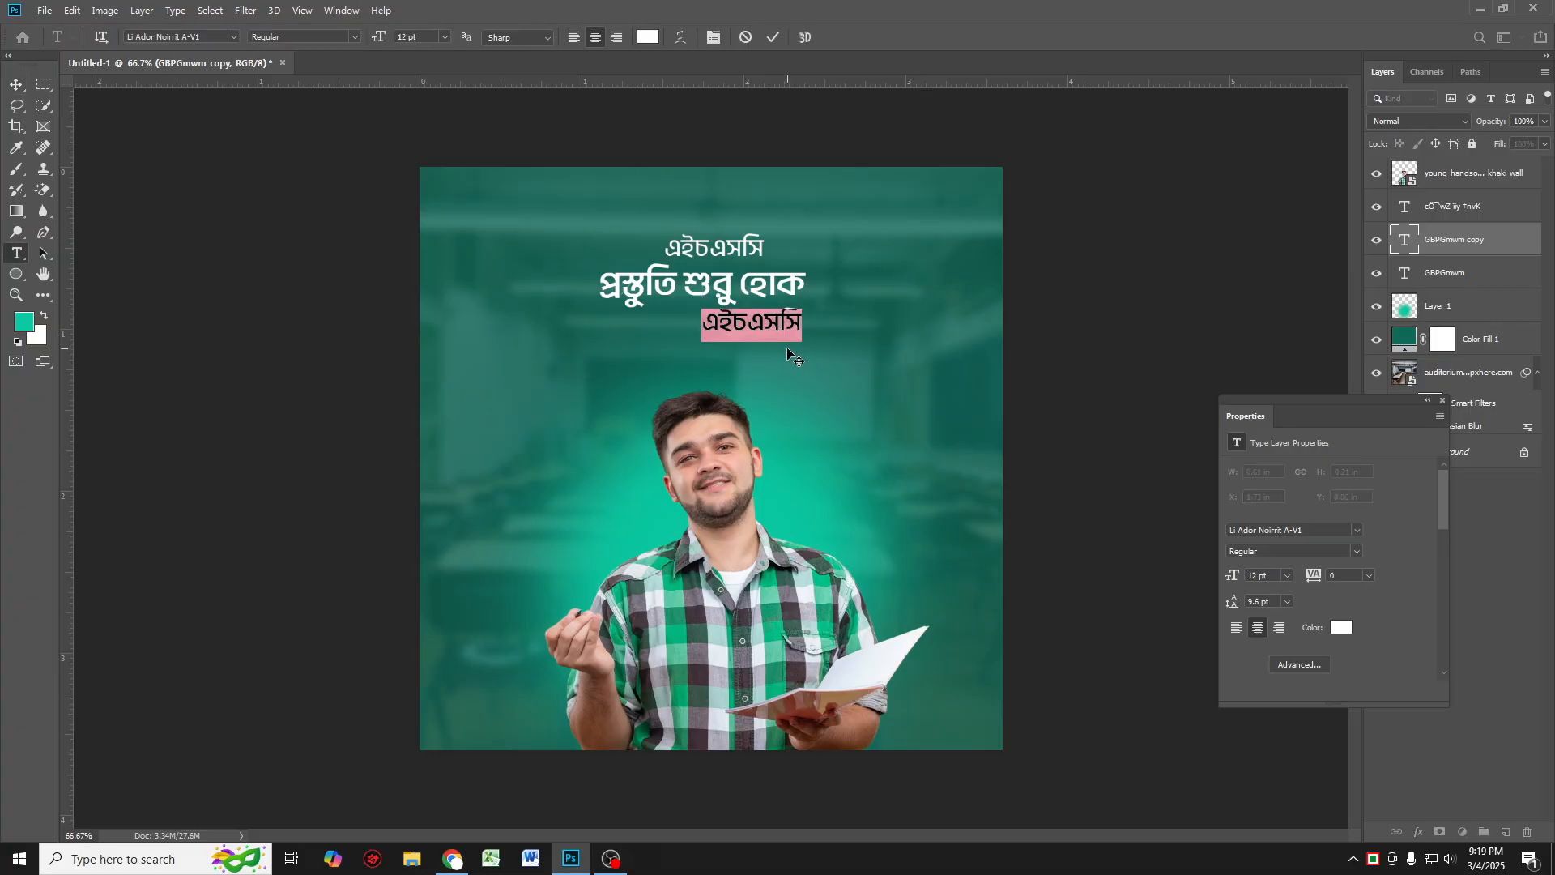
type("স্")
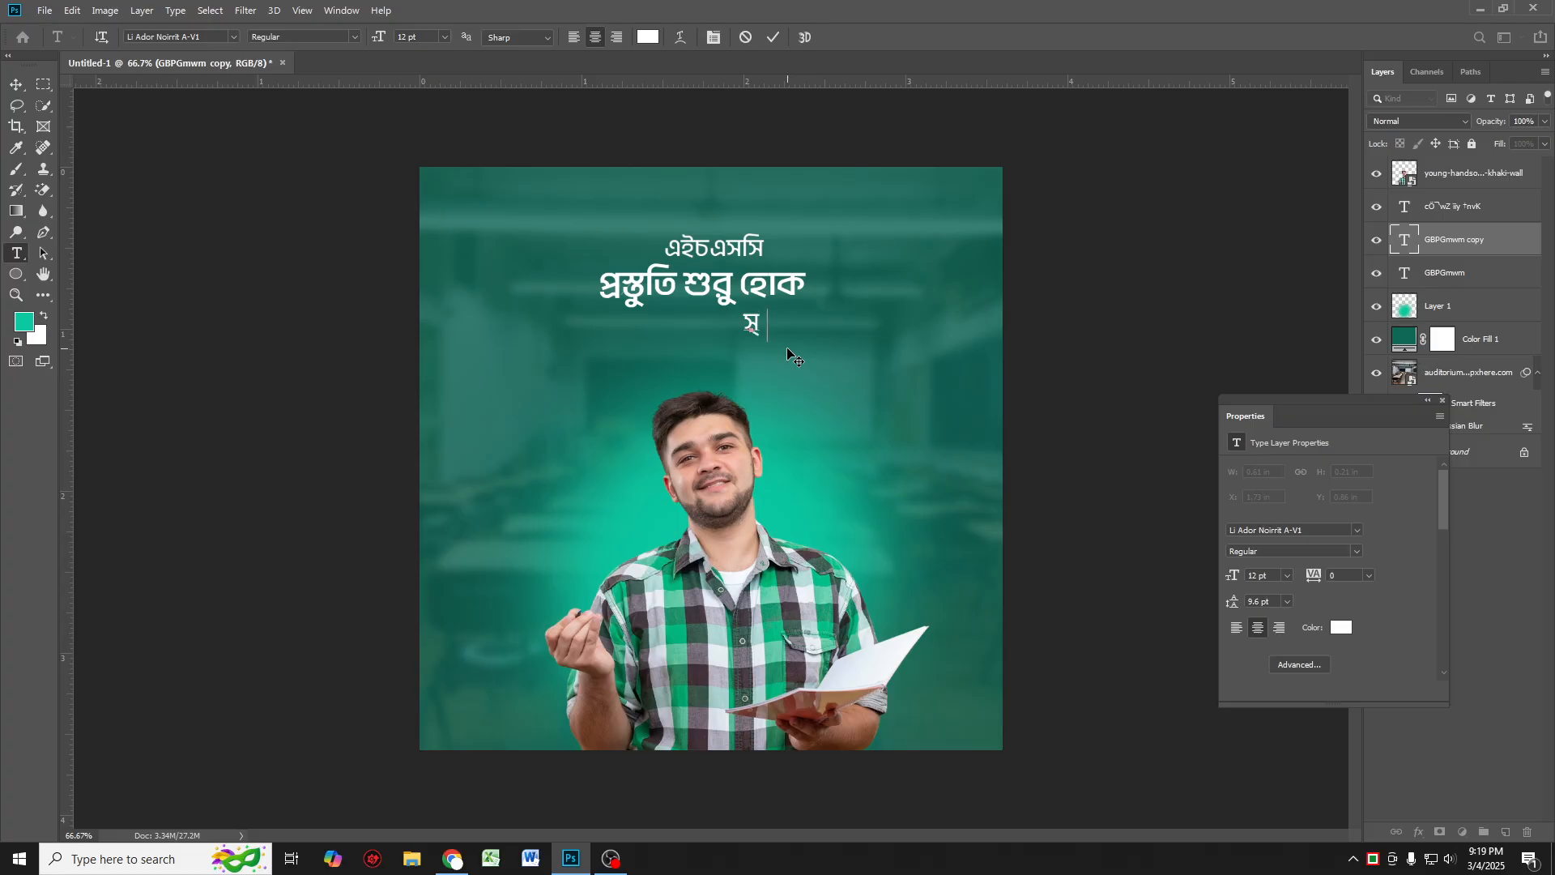
type("মার্ট উপাট উপাে")
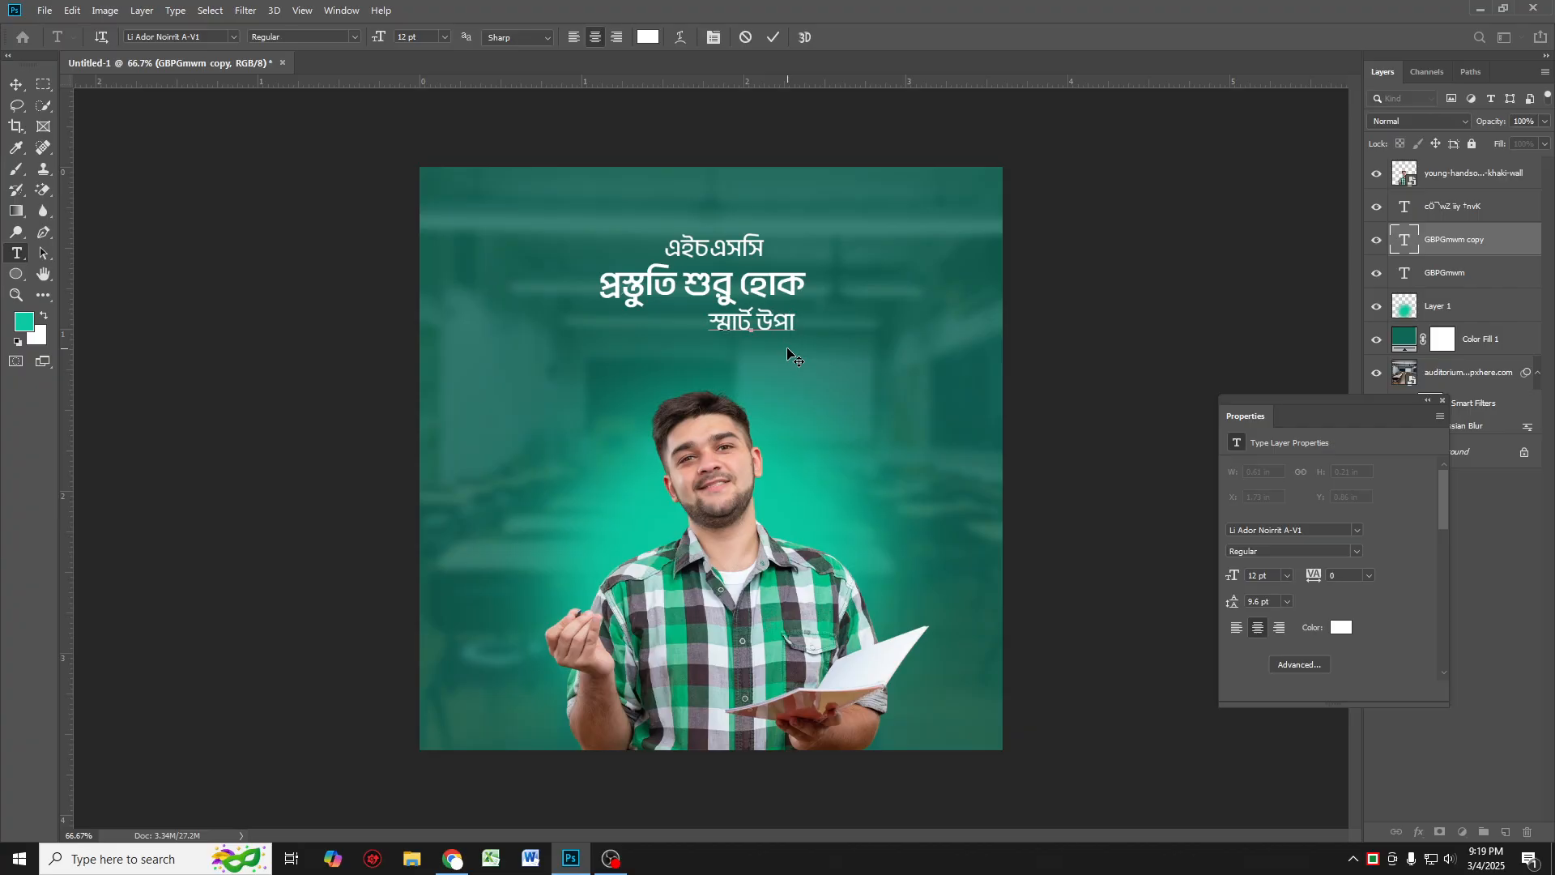
type("য়ে")
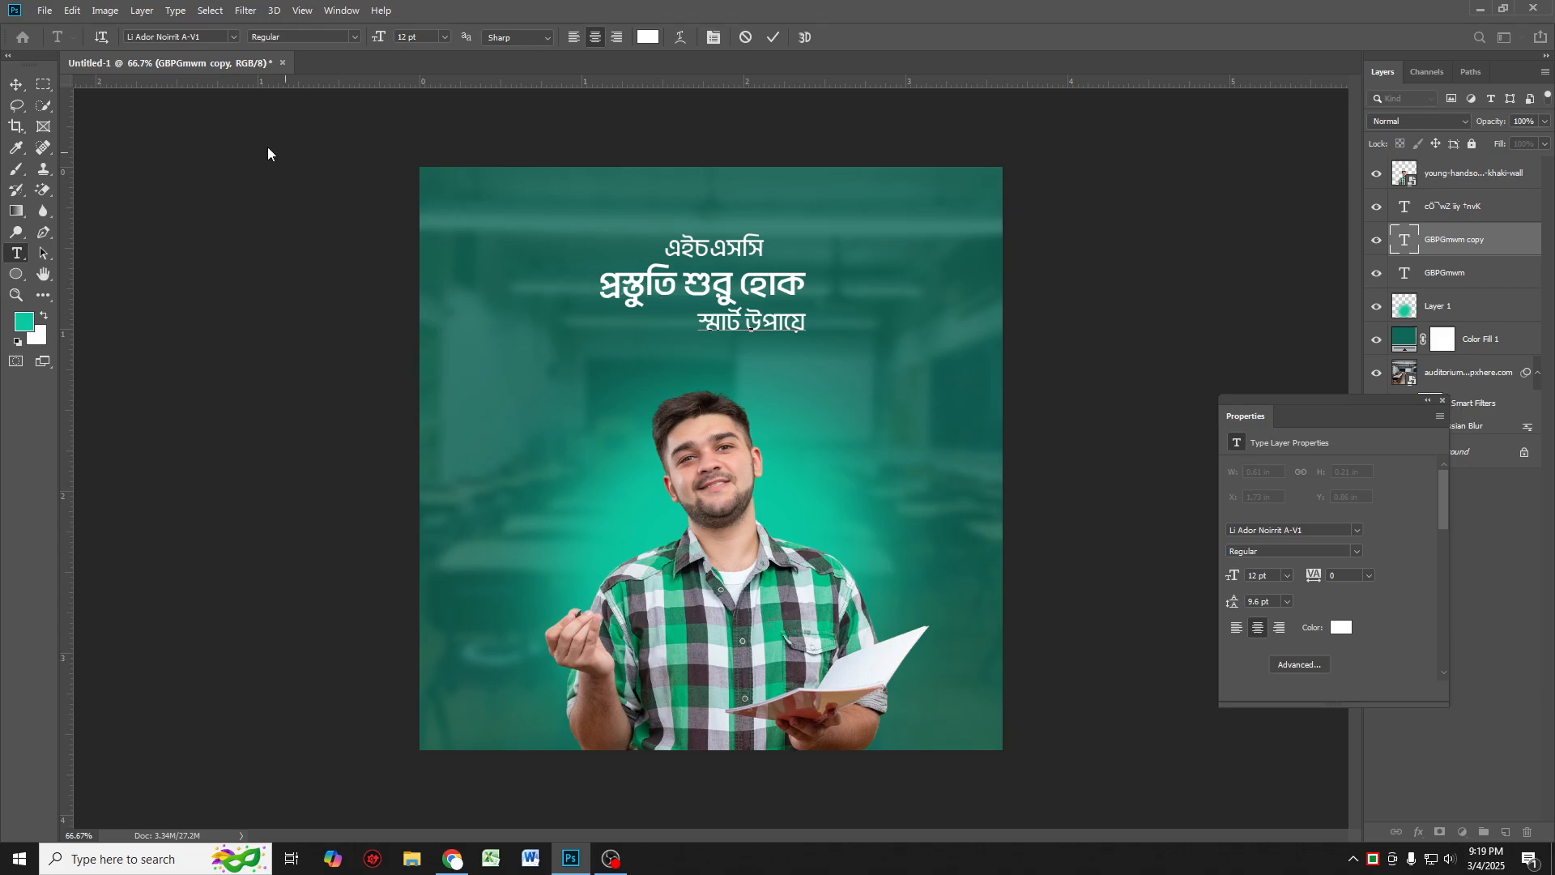
Step: Scale the third line down slightly and nudge it to the right
left_click(16, 85)
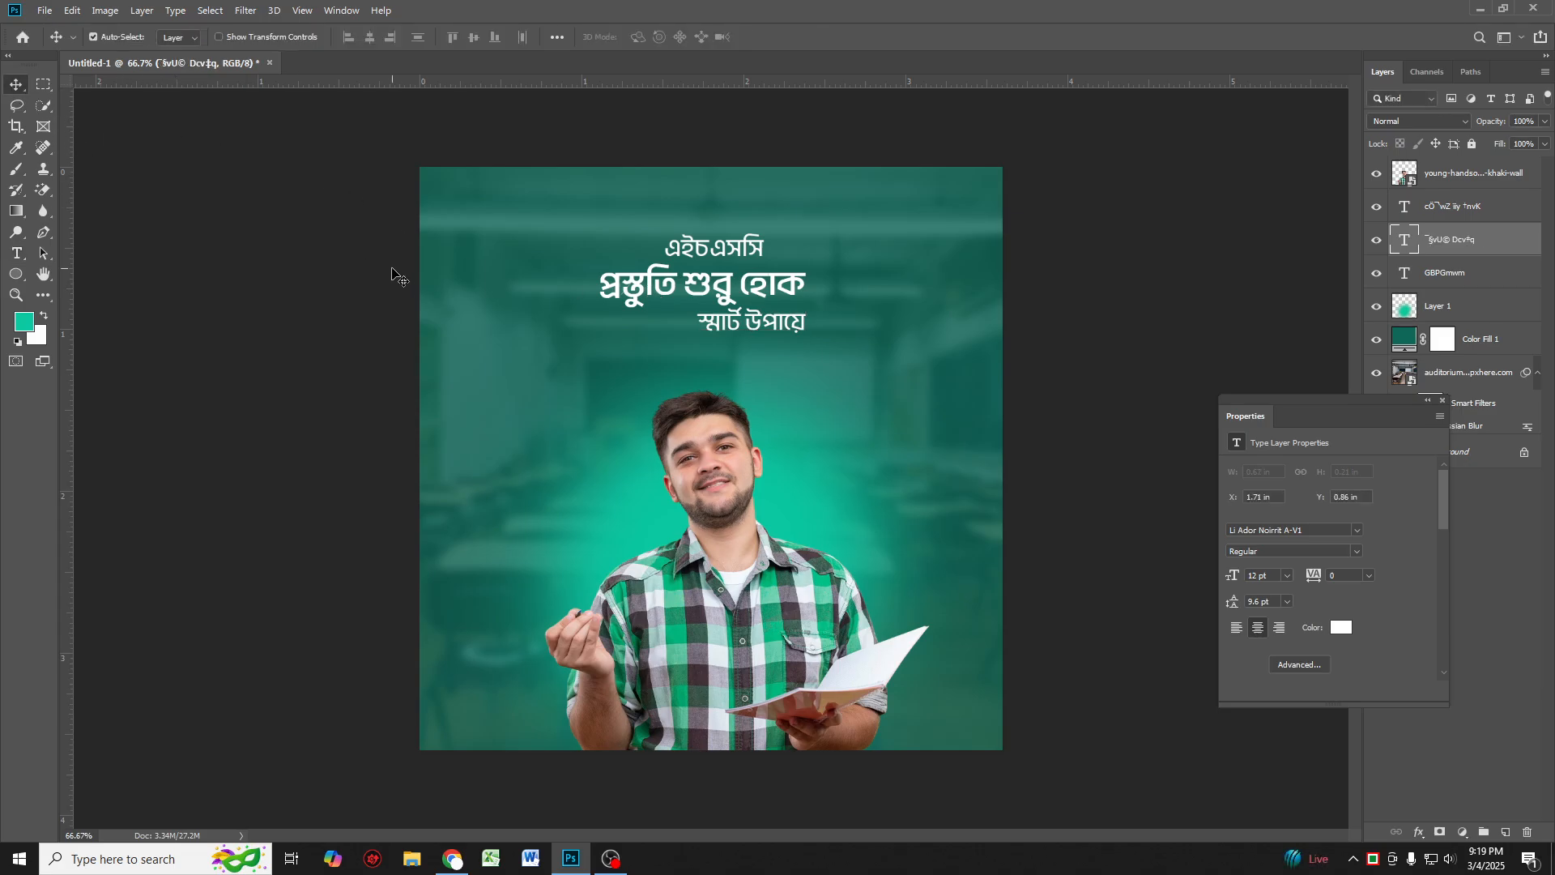
key("ctrl+t")
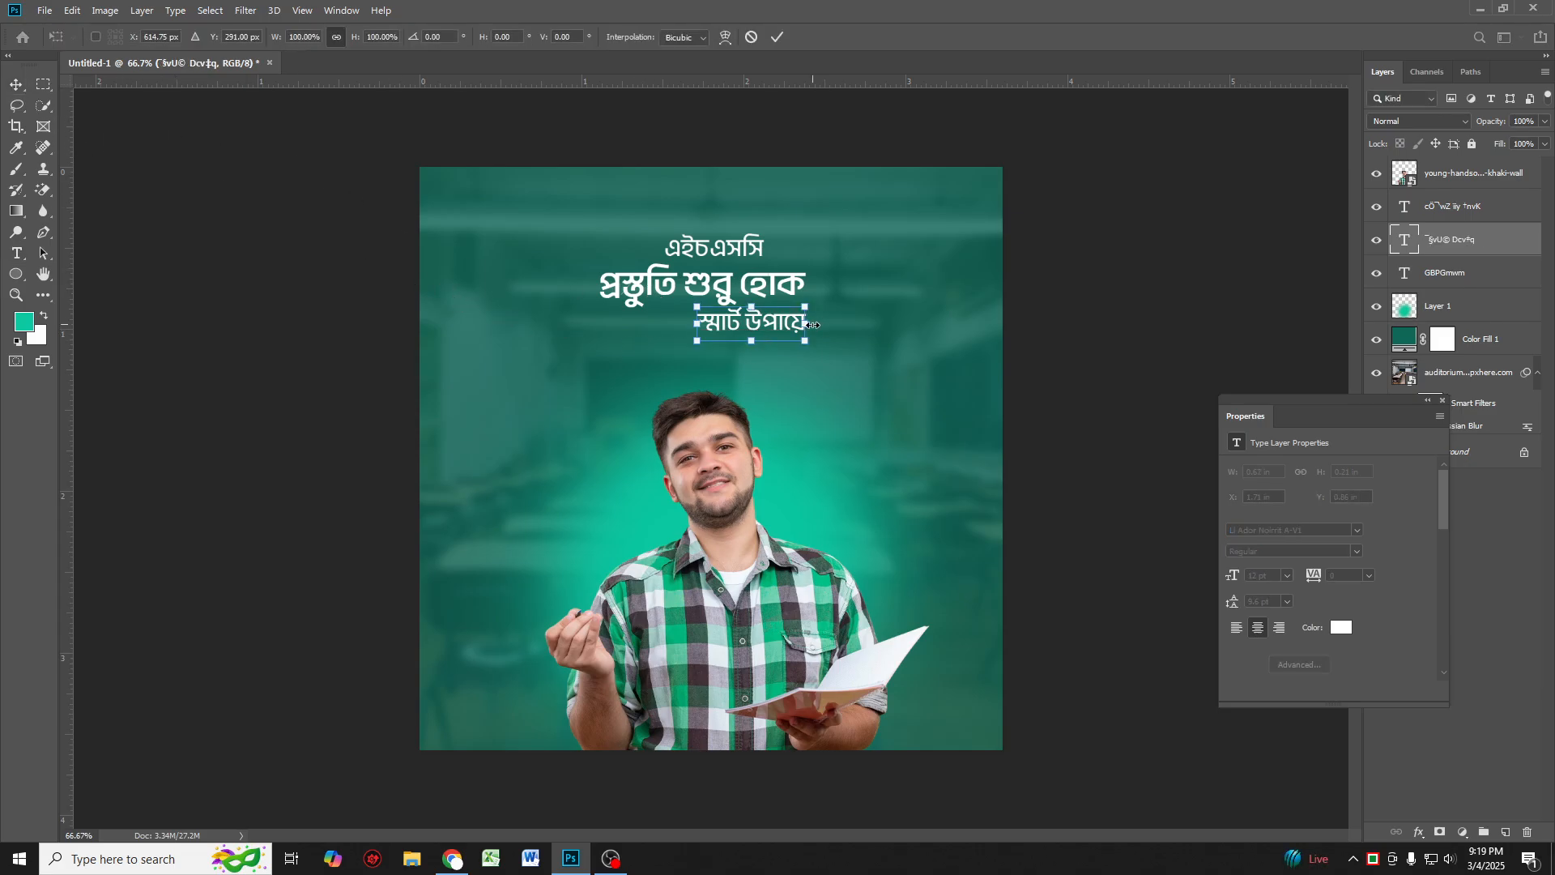
left_click_drag(800, 324, 789, 325)
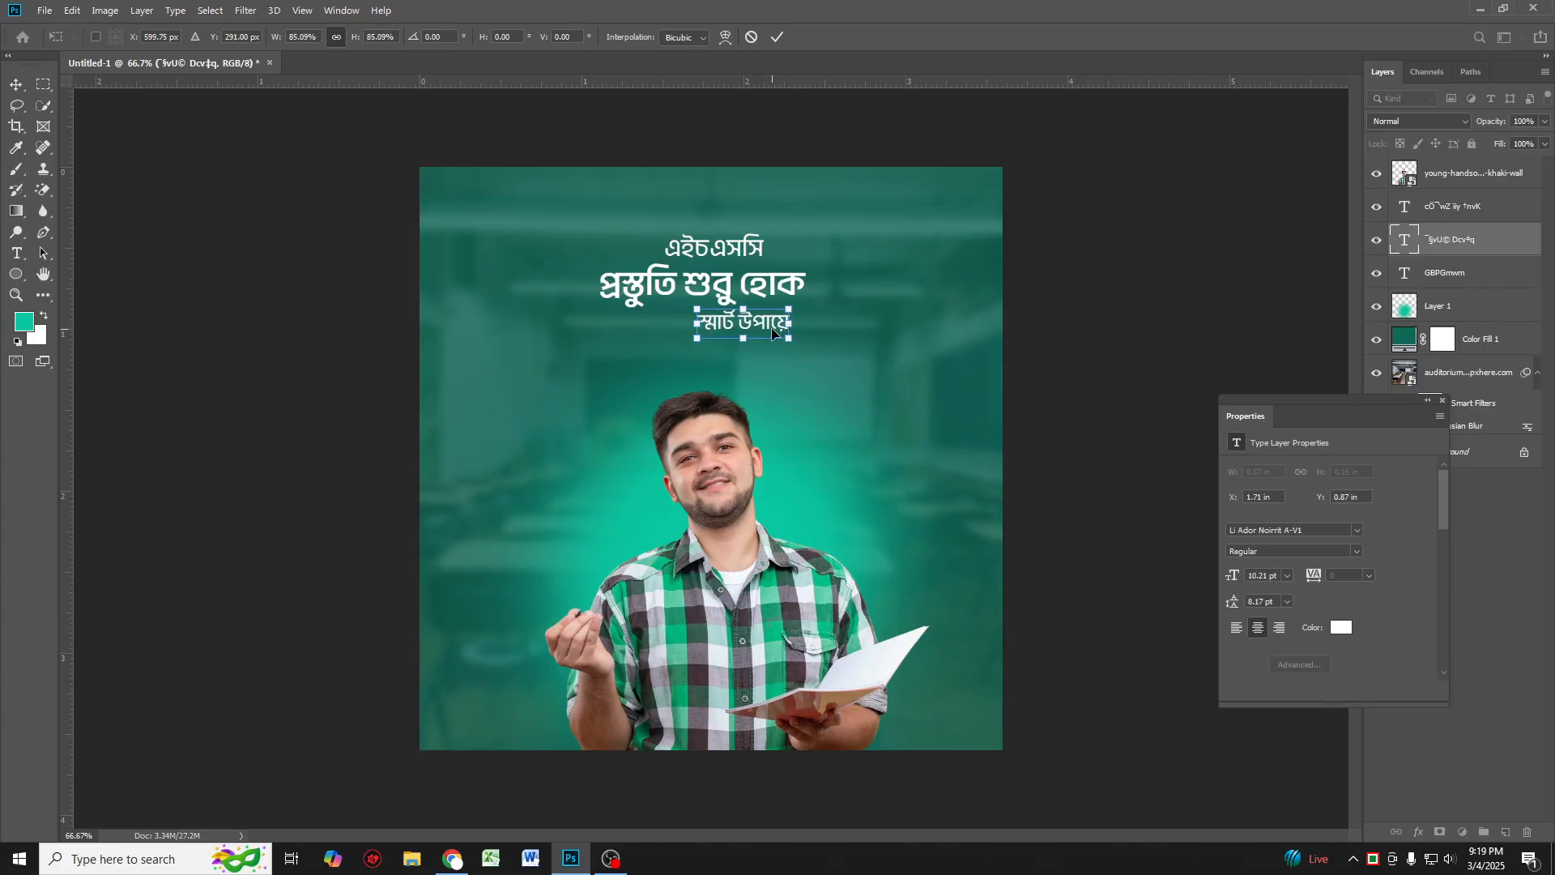
key("Return")
key("Right")
key("Right")
key("Right")
key("Right")
key("Right")
key("Right")
key("Right")
key("Right")
key("Right")
key("Right")
key("Right")
key("Right")
key("Right")
key("Right")
key("Right")
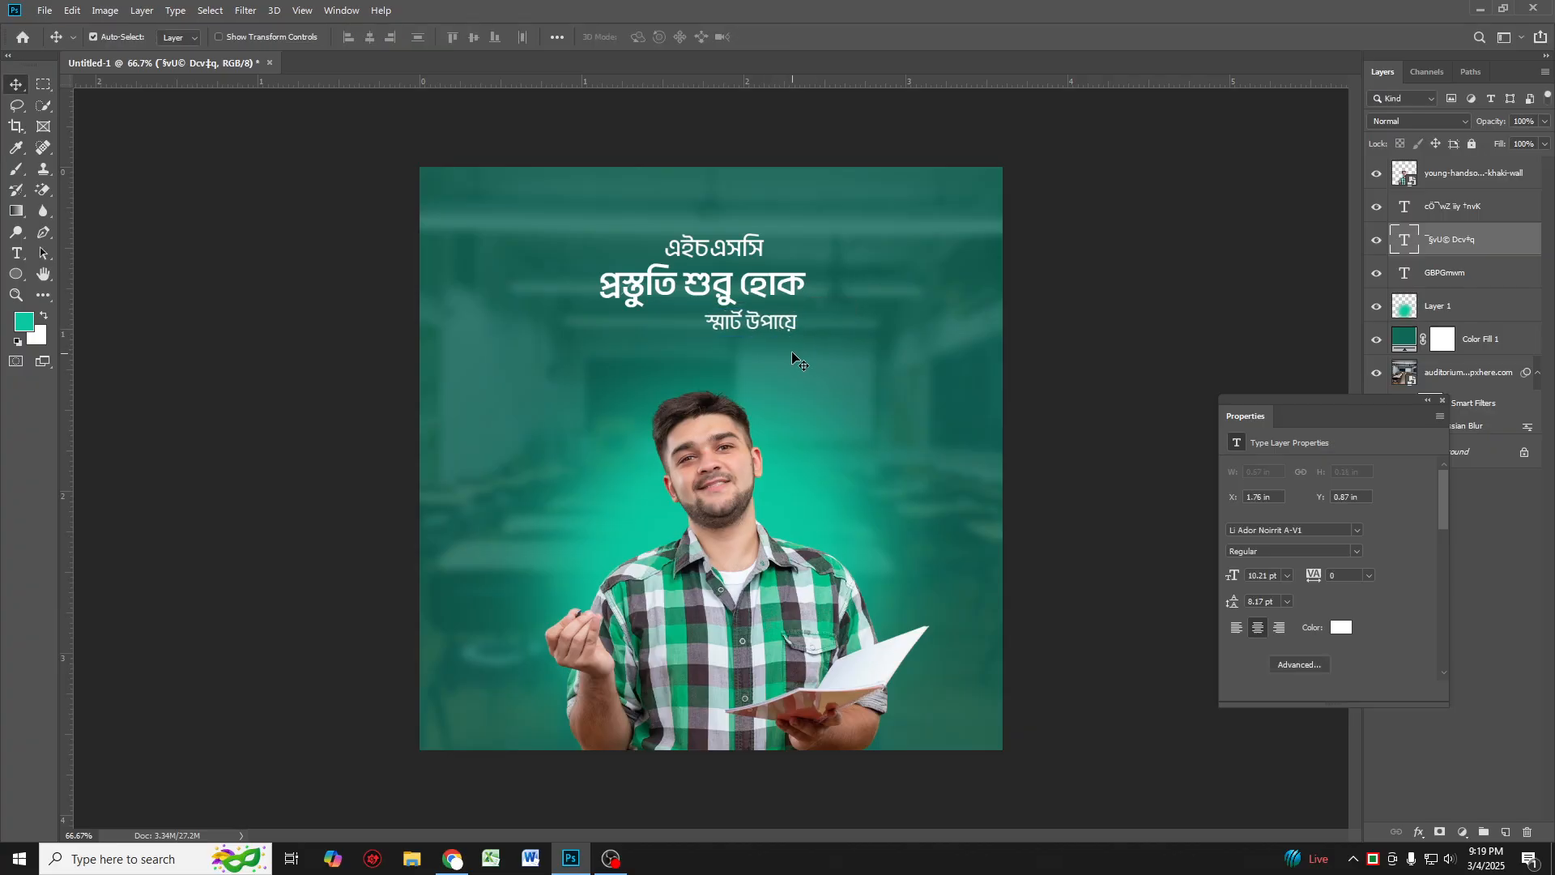
Step: Nudge the third line up closer to the second line and shift the top heading slightly right
left_click_drag(774, 321, 783, 320)
key("Up")
key("Up")
key("Up")
key("Up")
key("Up")
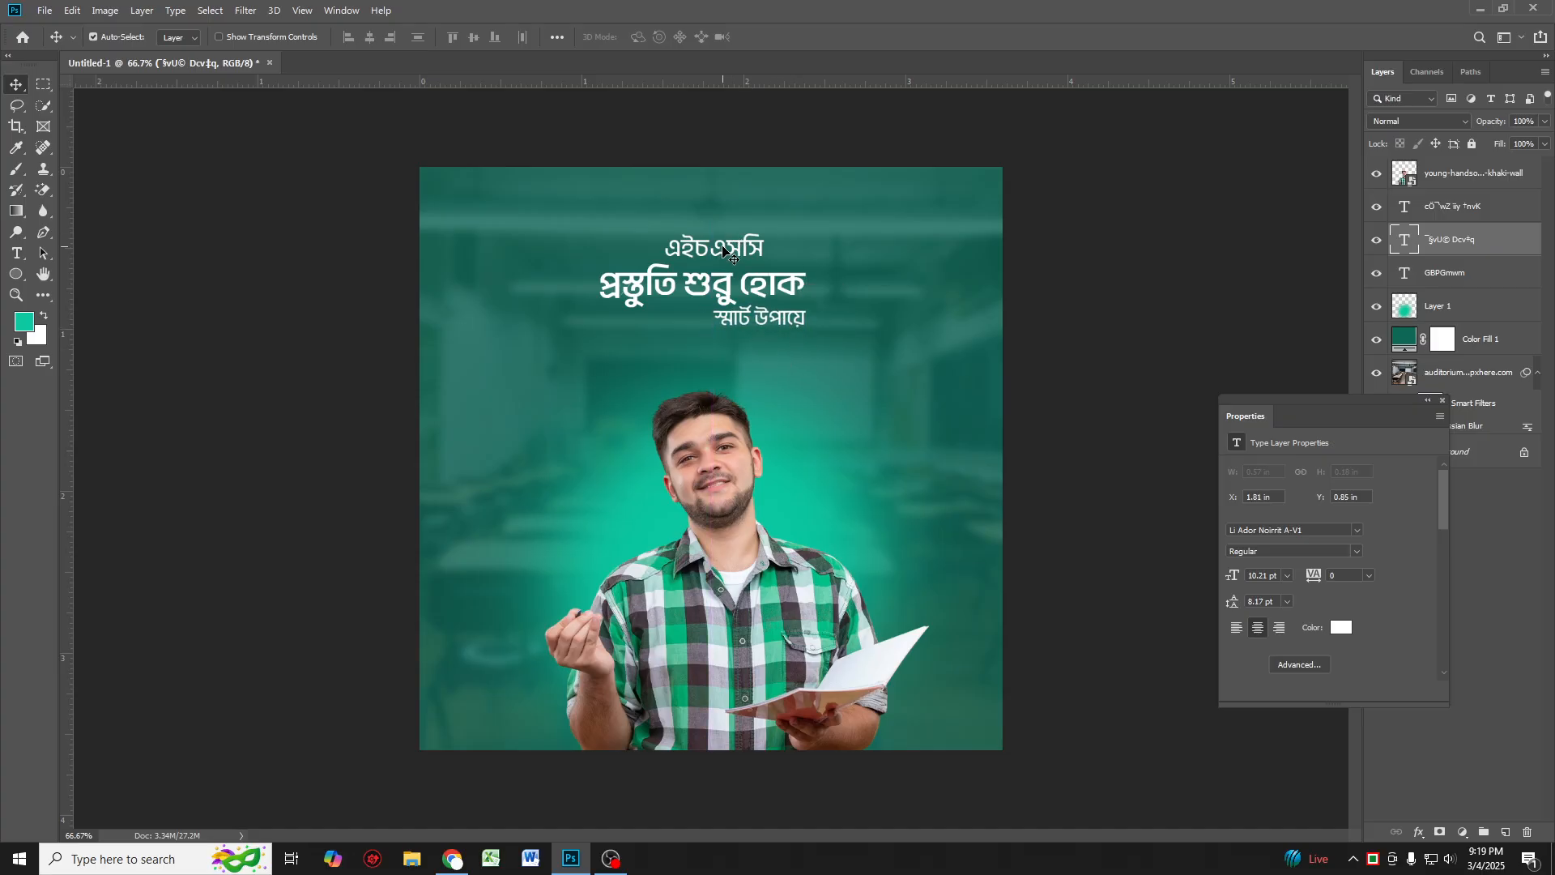
left_click_drag(724, 248, 730, 248)
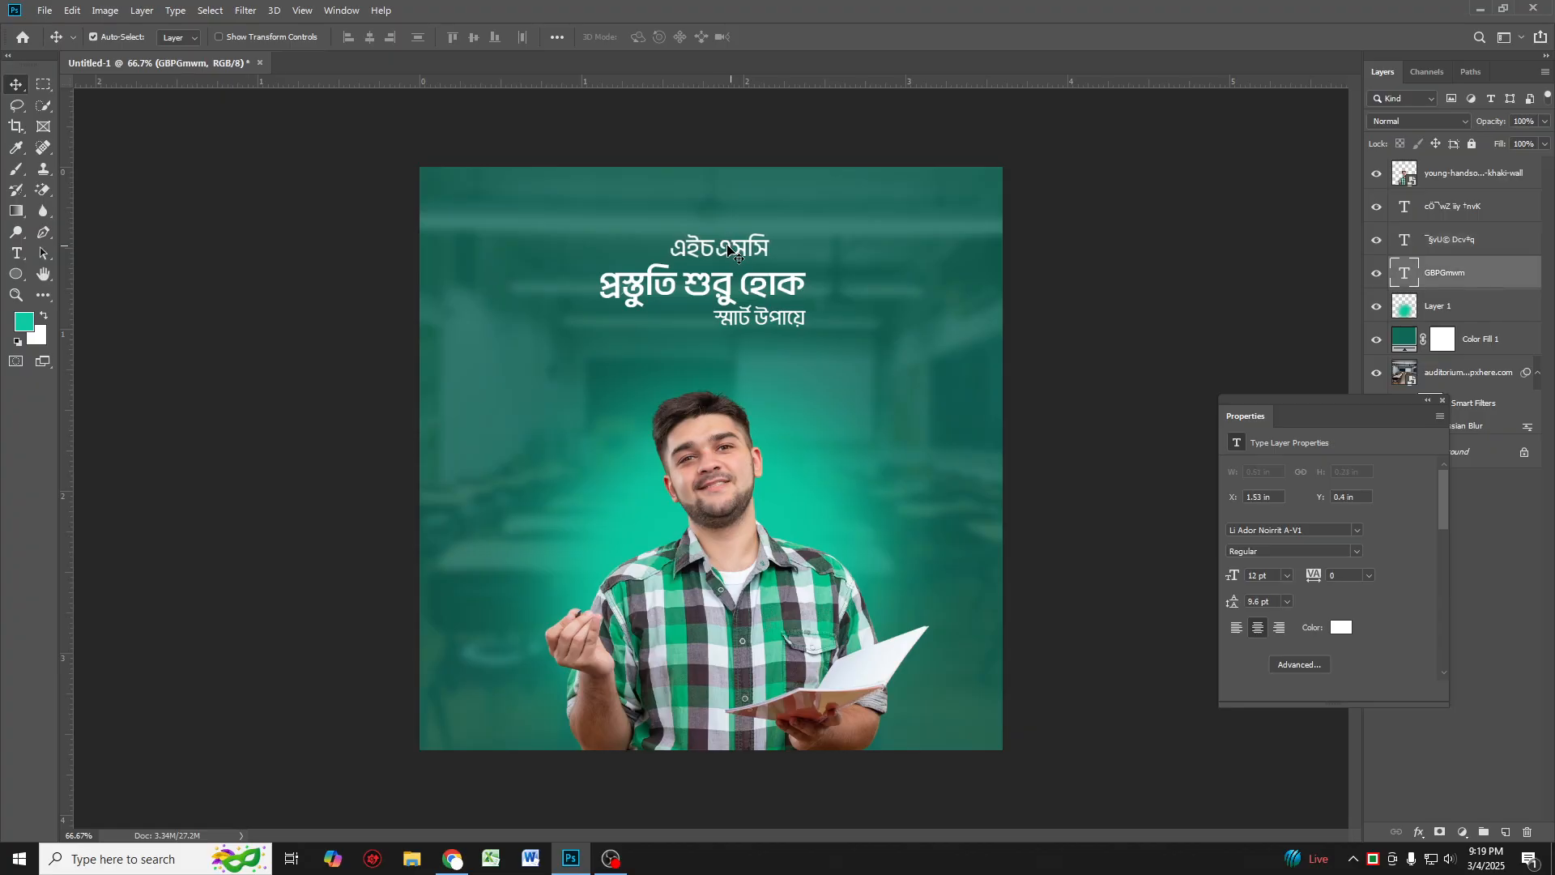
Step: Add a new empty layer above Layer 1, switch to the Rectangle tool and set the foreground colour to f2bc00
left_click(1453, 308)
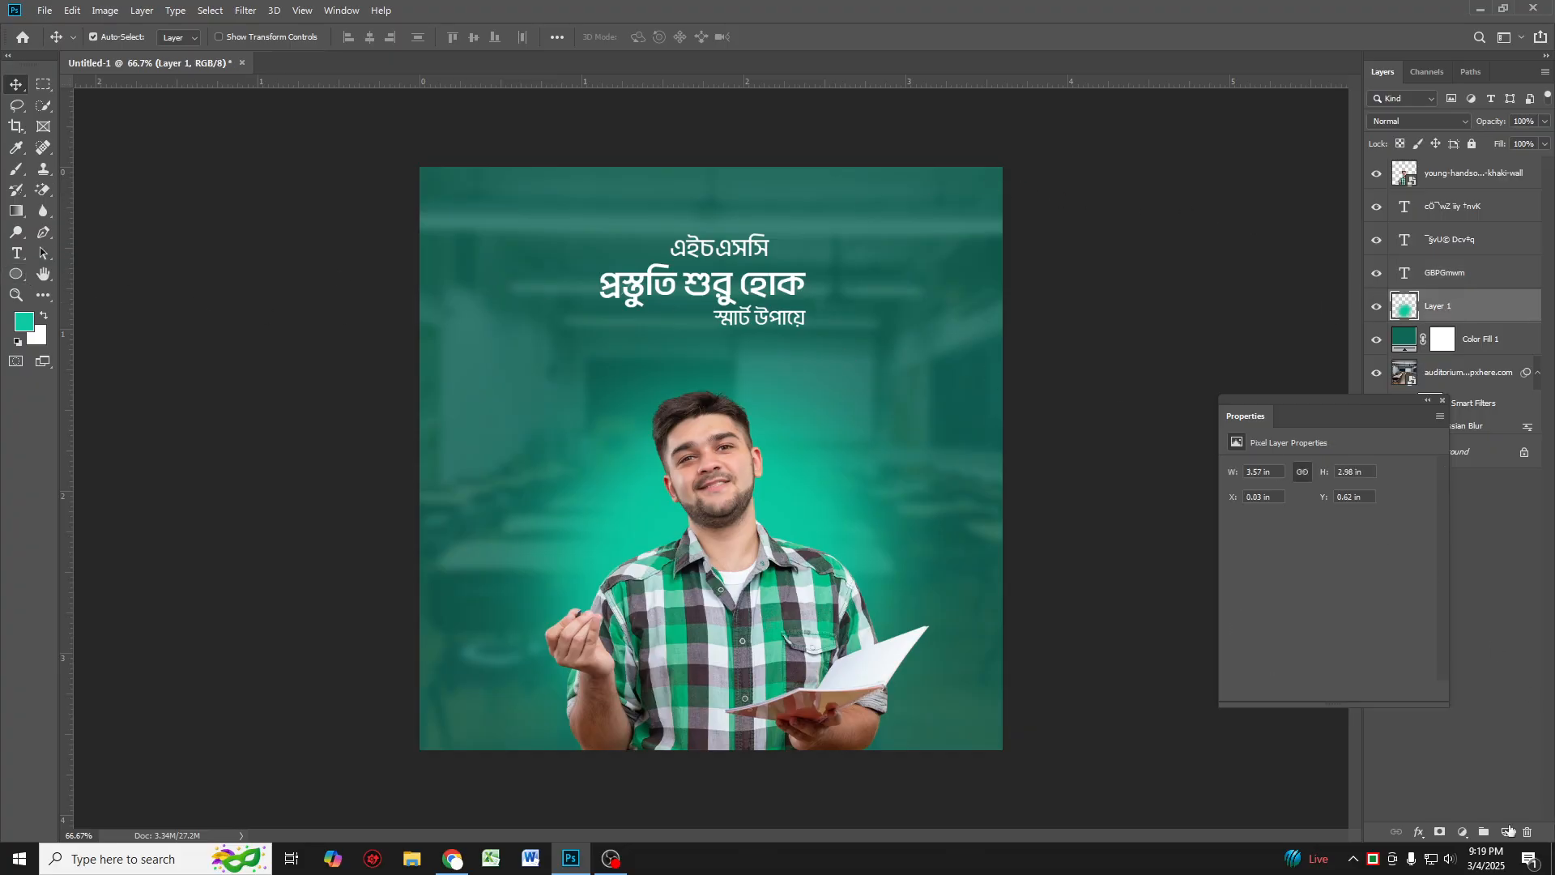
left_click(1506, 832)
left_click(7, 279)
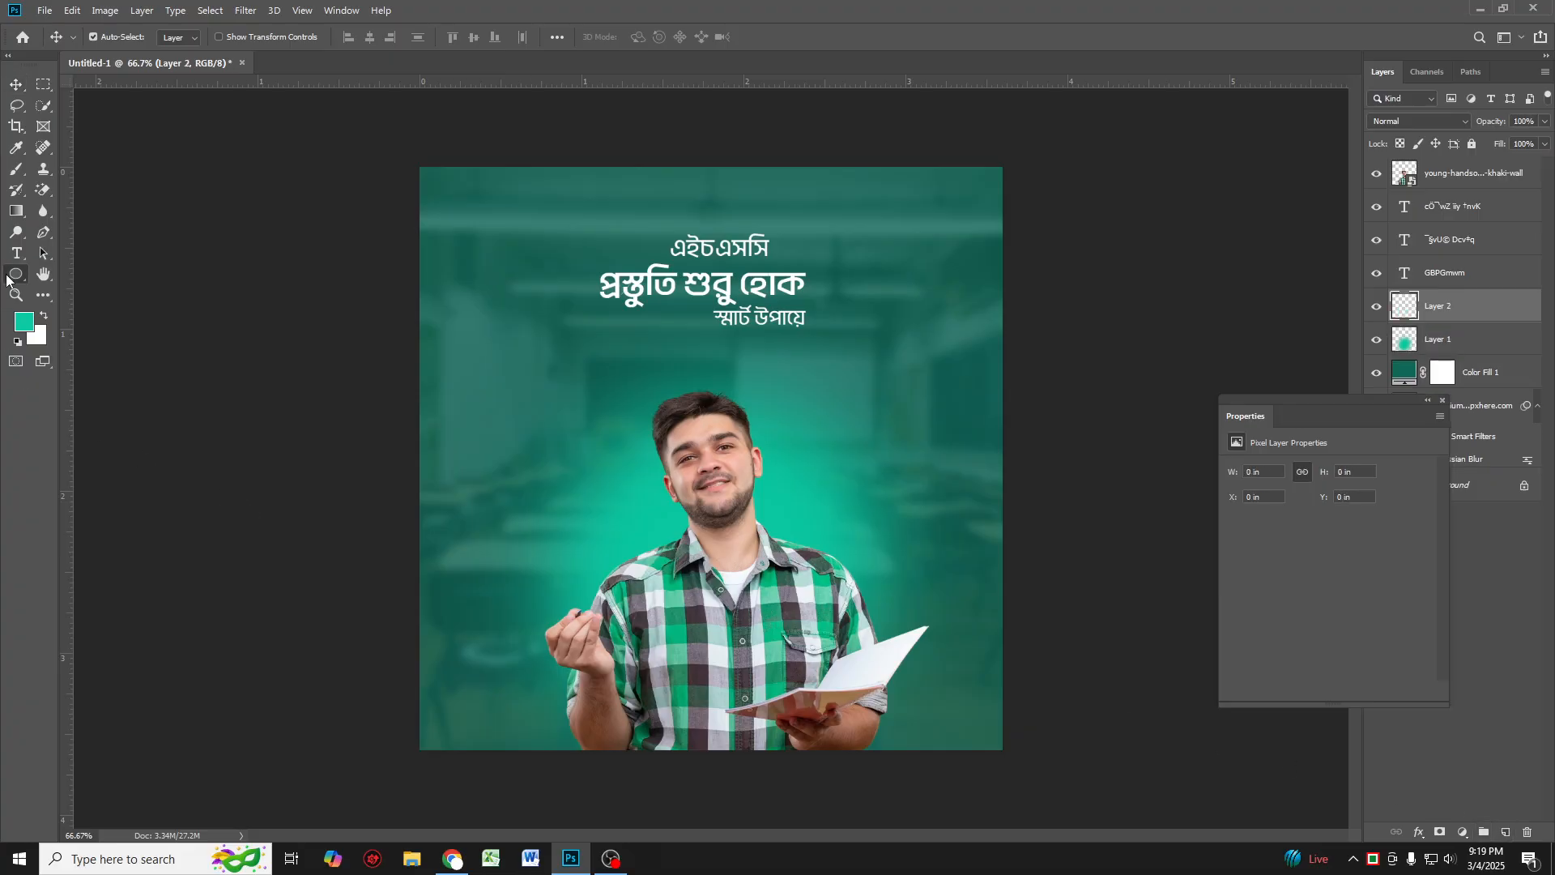
right_click(8, 279)
left_click(70, 279)
left_click(24, 322)
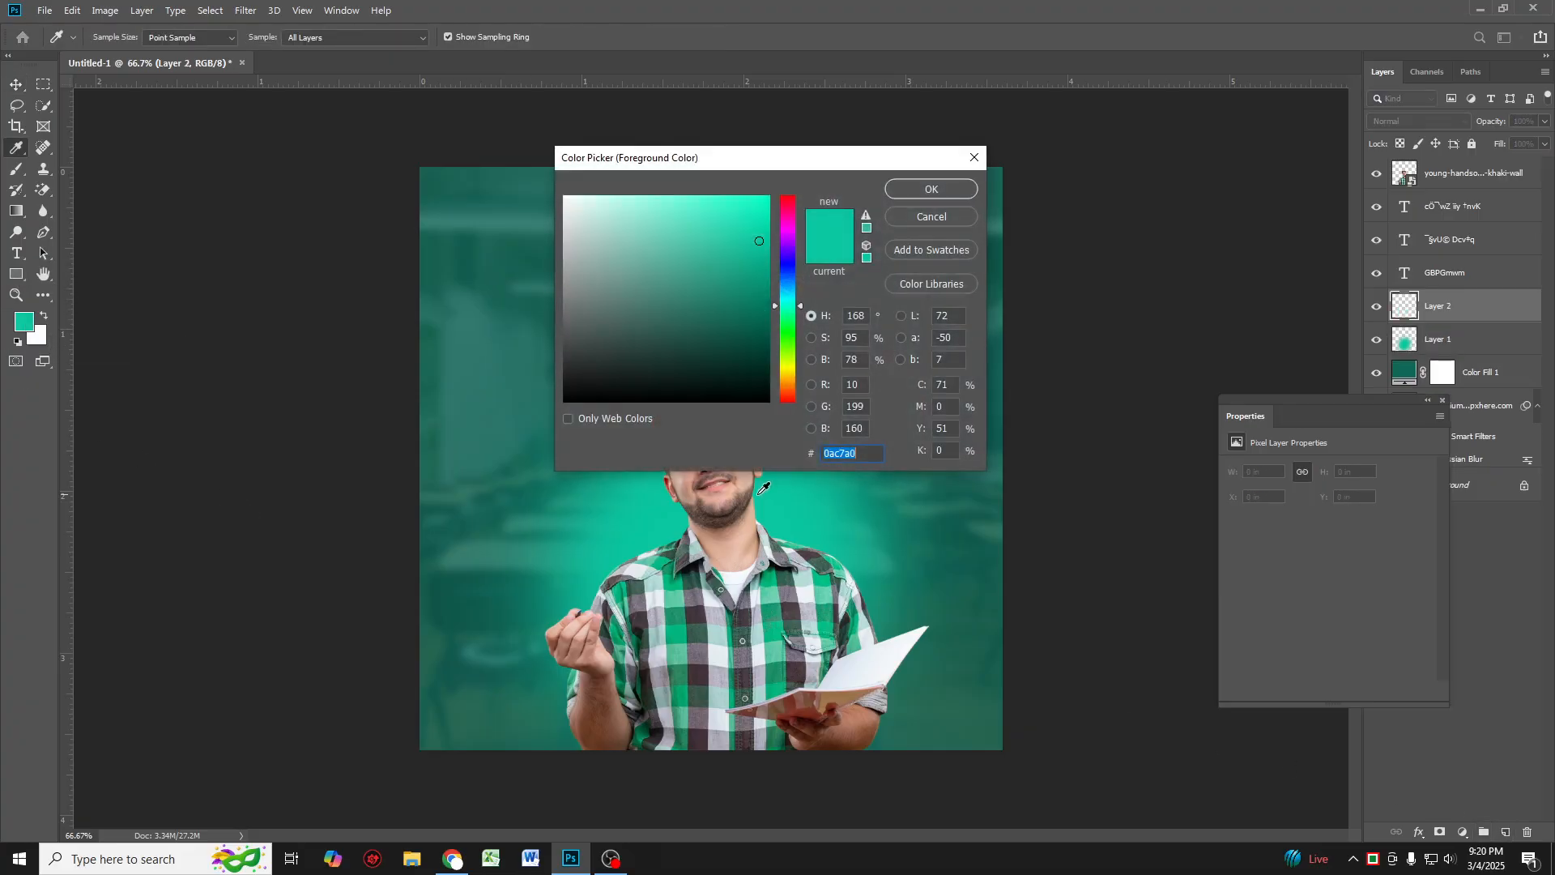
left_click(789, 377)
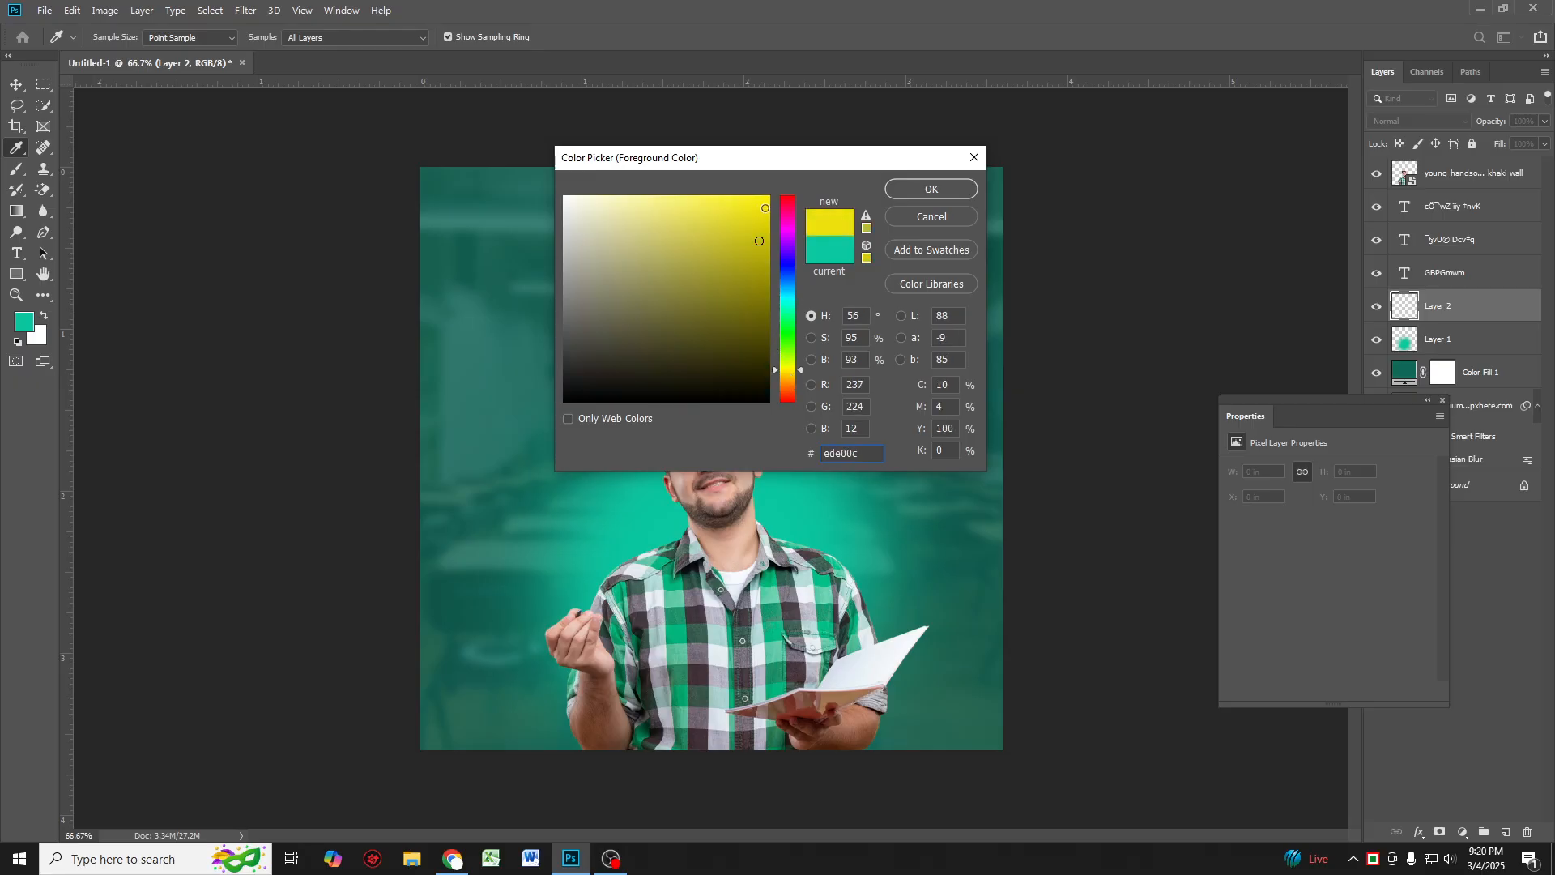
left_click(791, 381)
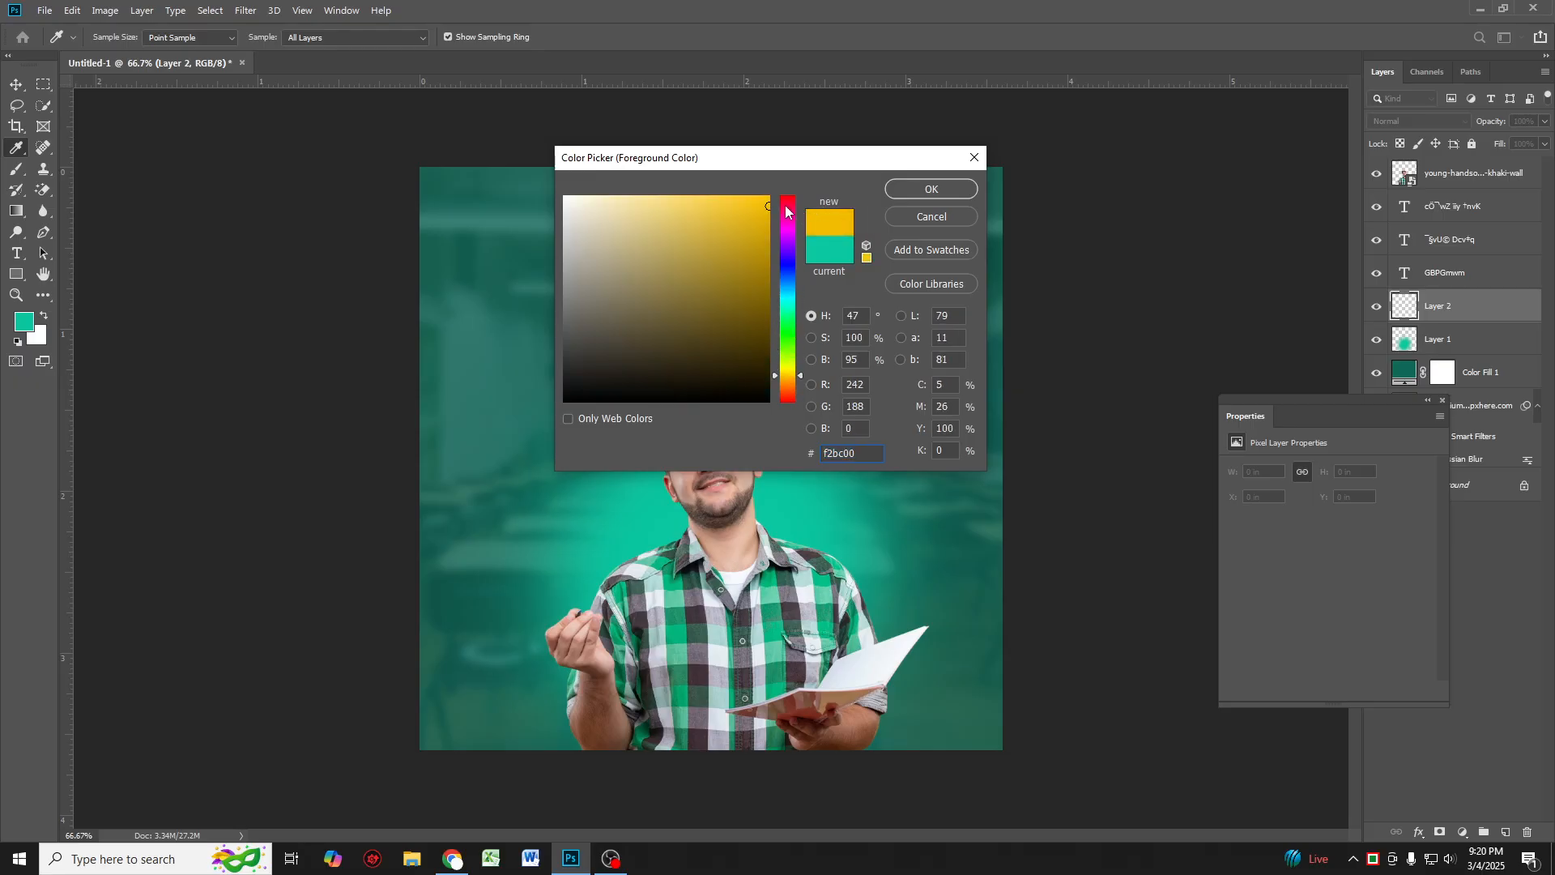
left_click(932, 190)
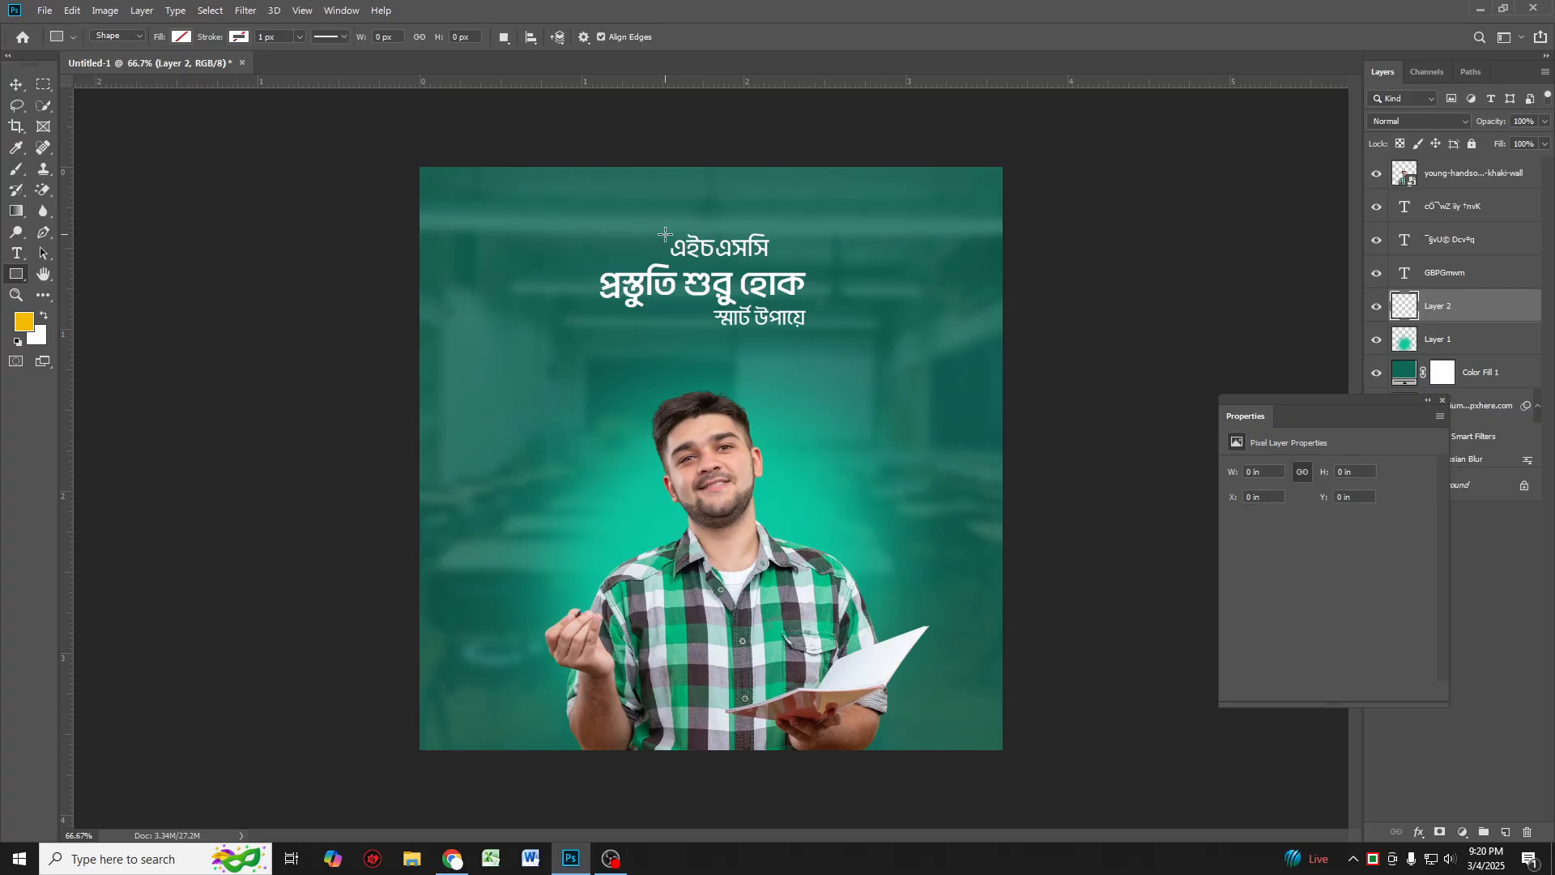
Step: Draw a rectangle about 206 × 52 px over the "এইচএসসি" heading and fill it with the orange-yellow colour
left_click_drag(664, 234, 772, 259)
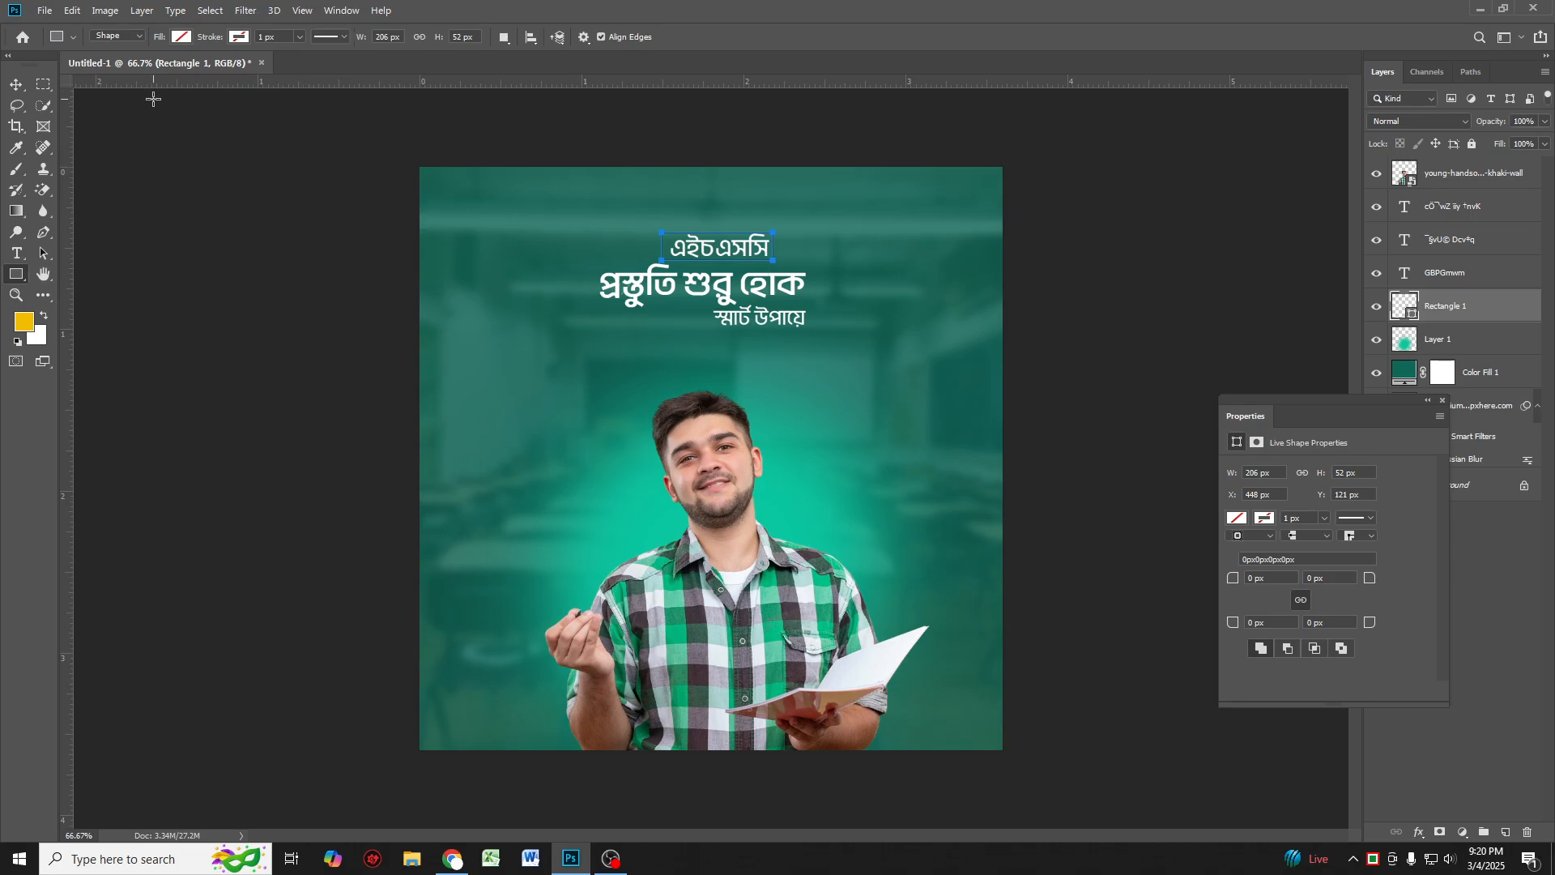
left_click(181, 37)
left_click(122, 122)
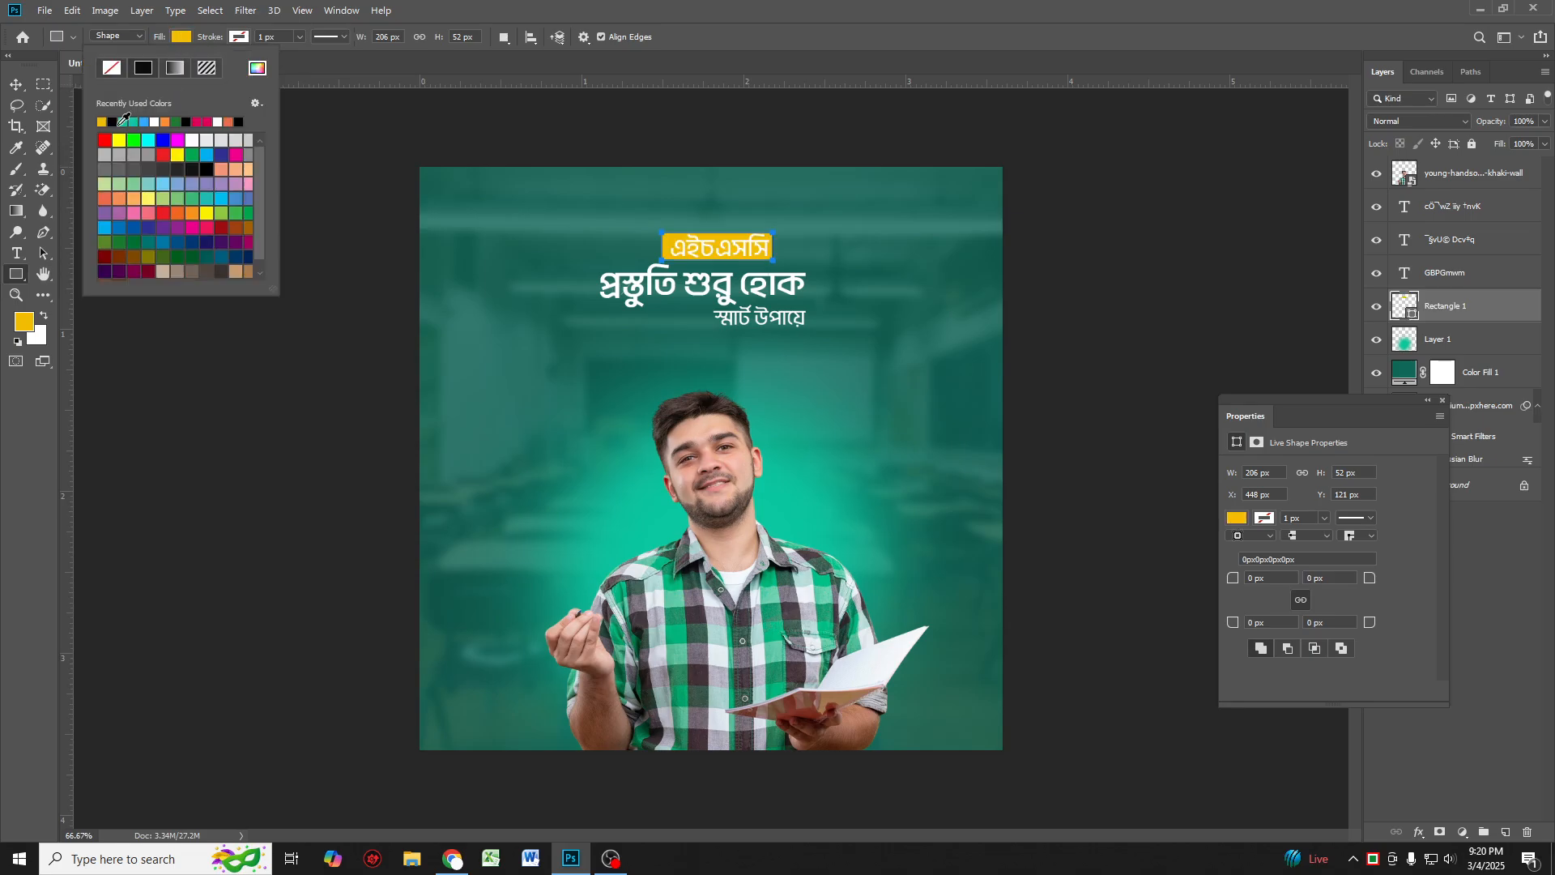
left_click(16, 81)
left_click_drag(16, 74, 17, 78)
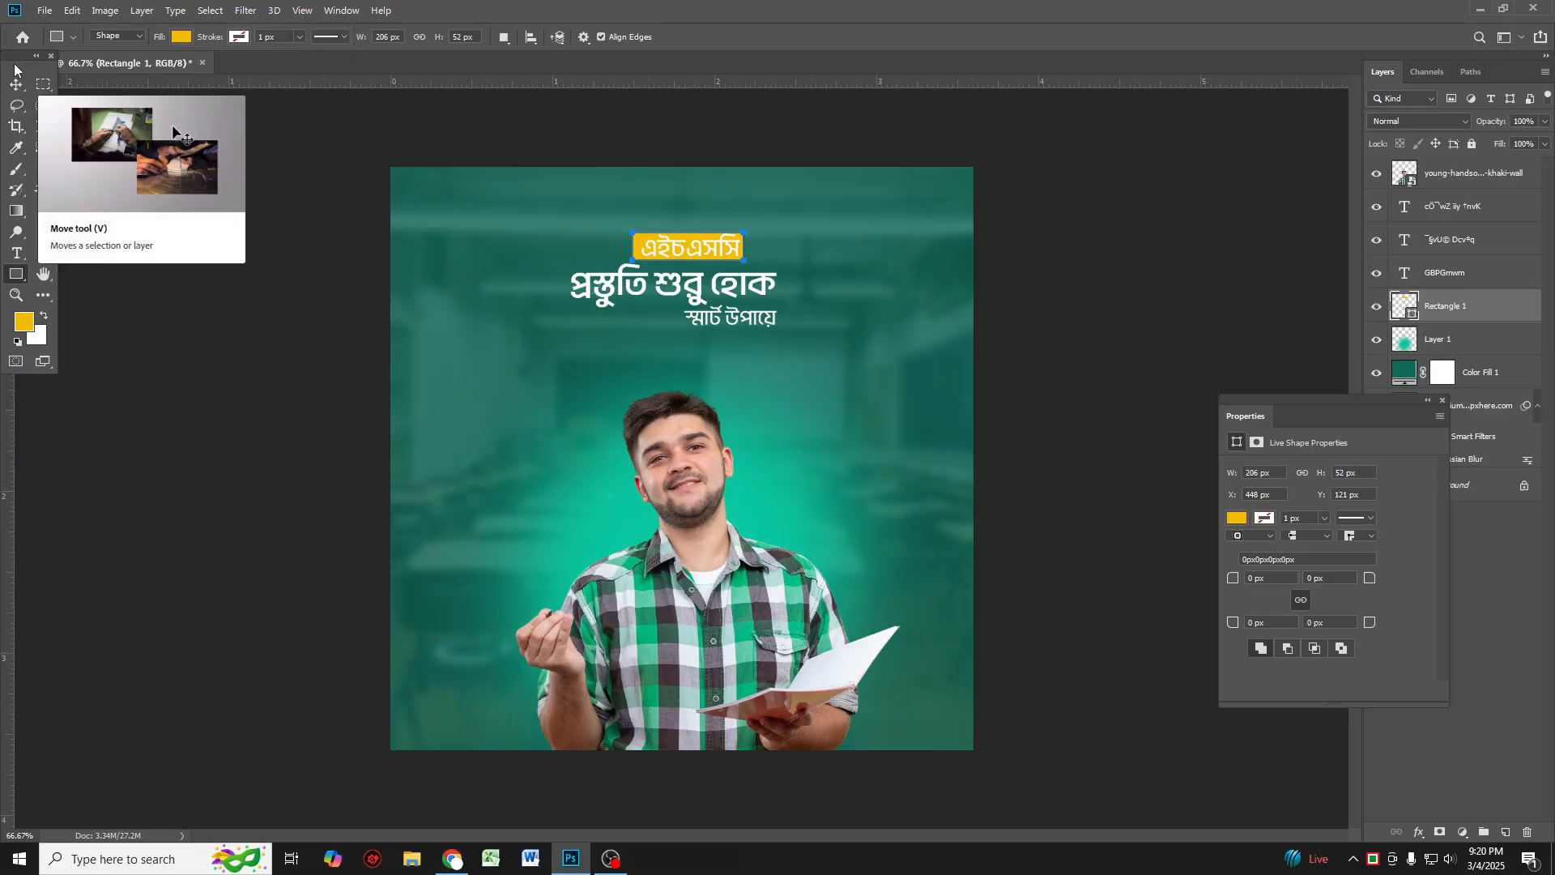
left_click_drag(17, 57, 5, 73)
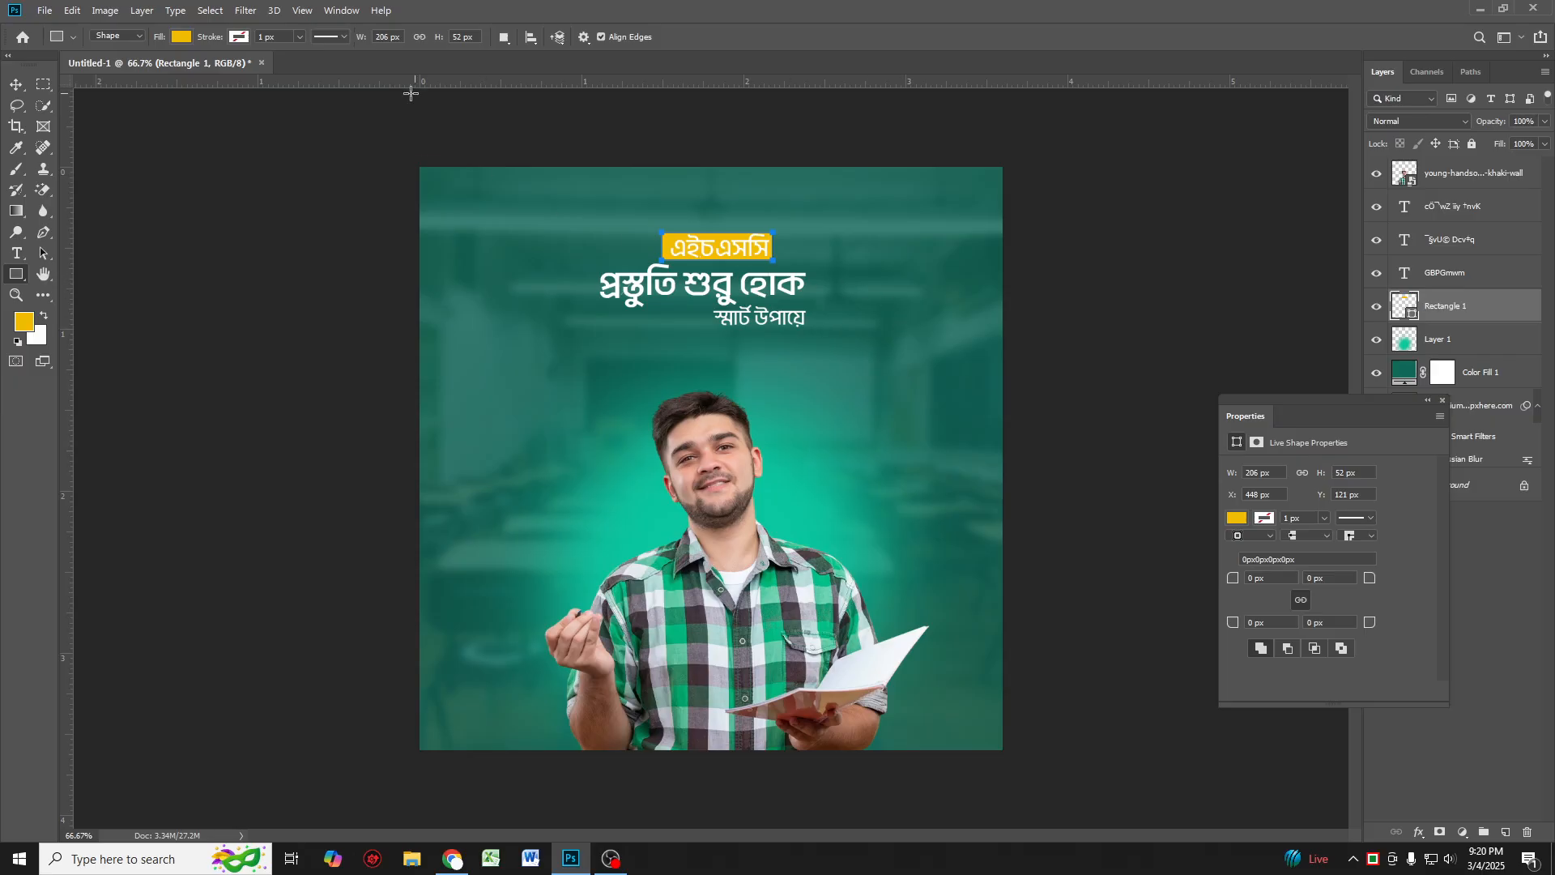
Step: Select the yellow rectangle with the Move tool and nudge it up slightly behind the heading
left_click(16, 86)
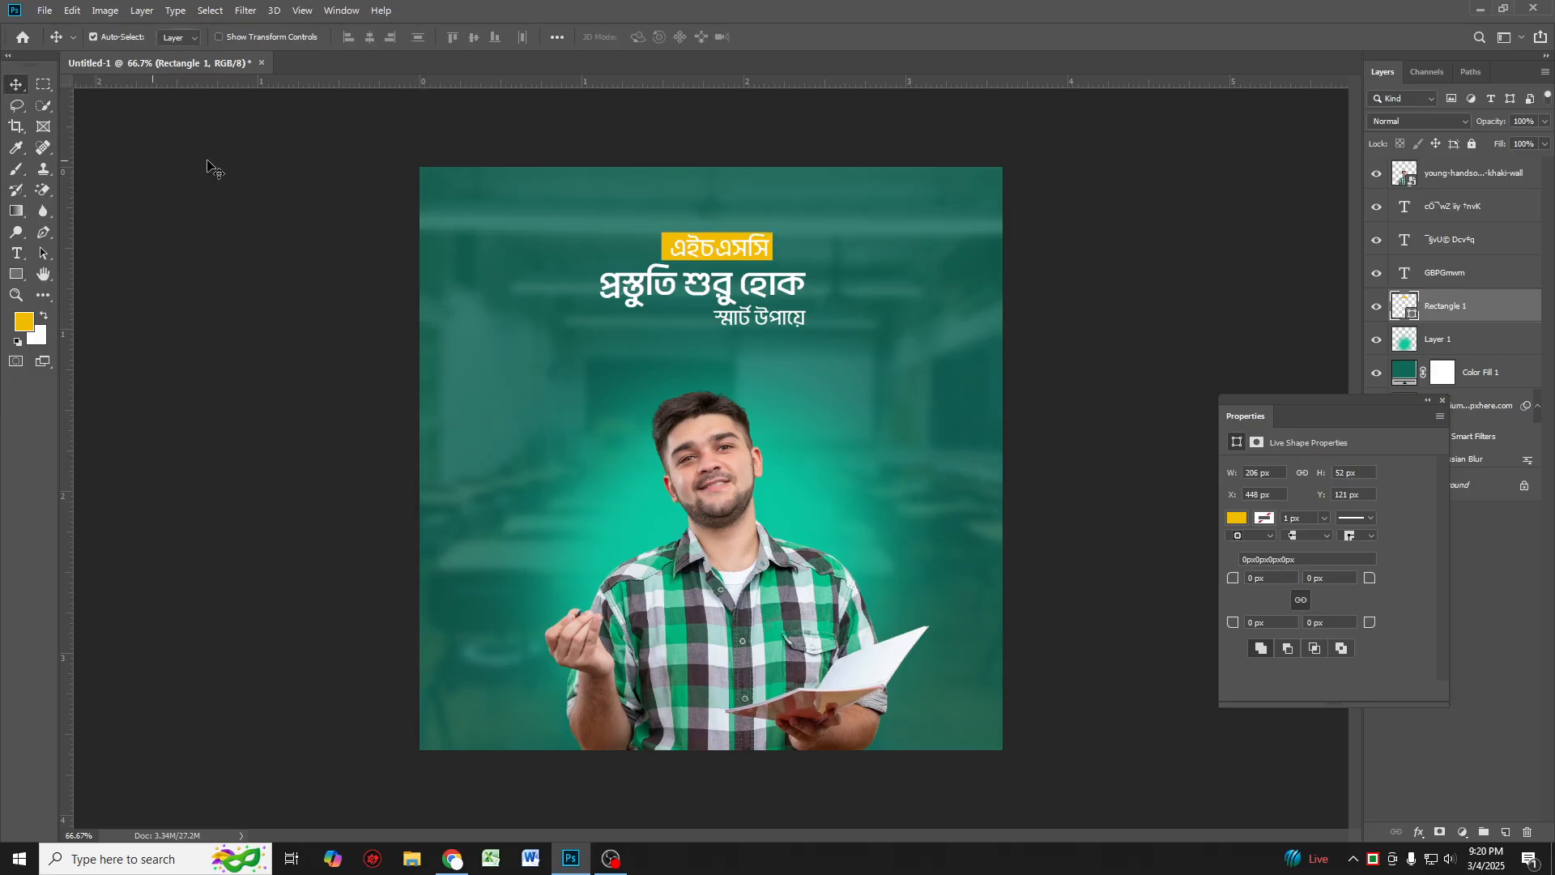
scroll(799, 229, "up", 2)
mouse_move(733, 253)
left_mouse_down()
mouse_move(731, 269)
mouse_move(730, 253)
left_mouse_up()
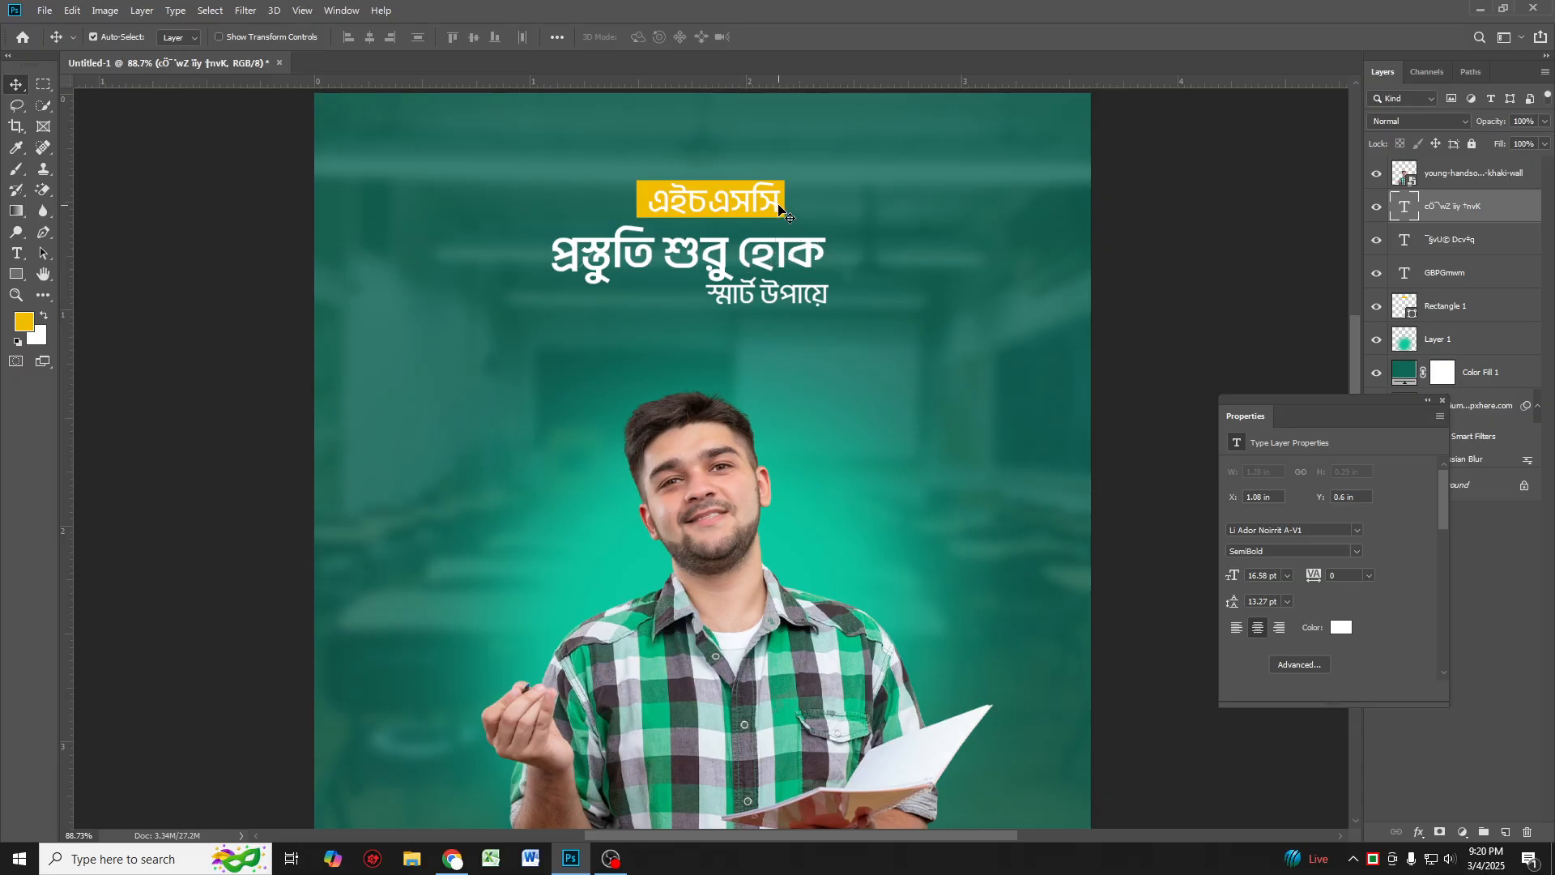
left_click(781, 206)
key("Up")
key("Up")
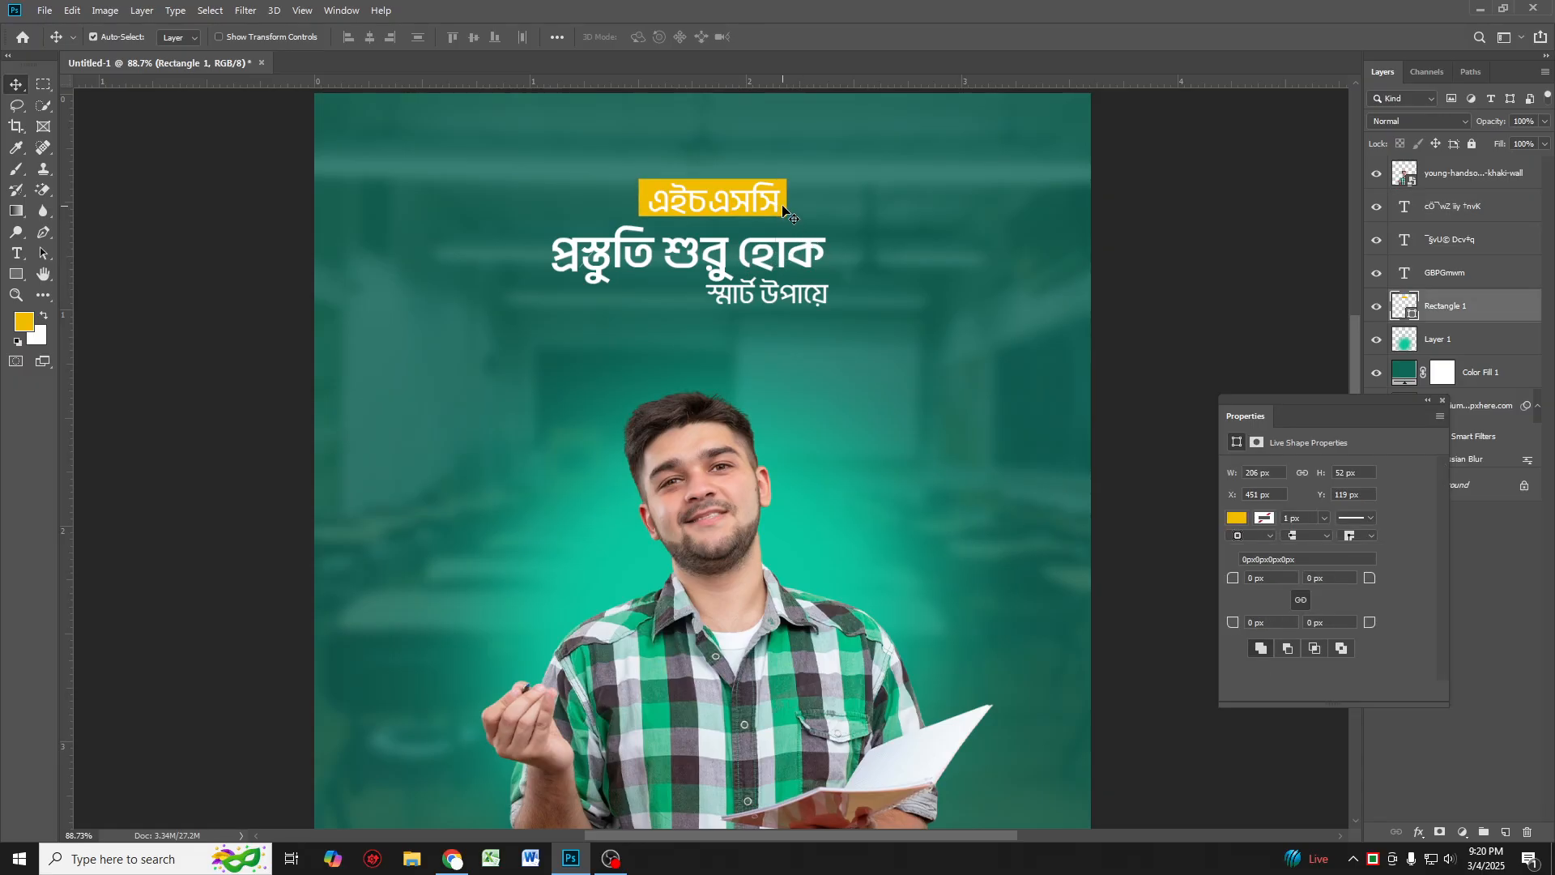
Step: Select the three text lines together and scale them up to about 120% with Free Transform
scroll(786, 251, "down", 1)
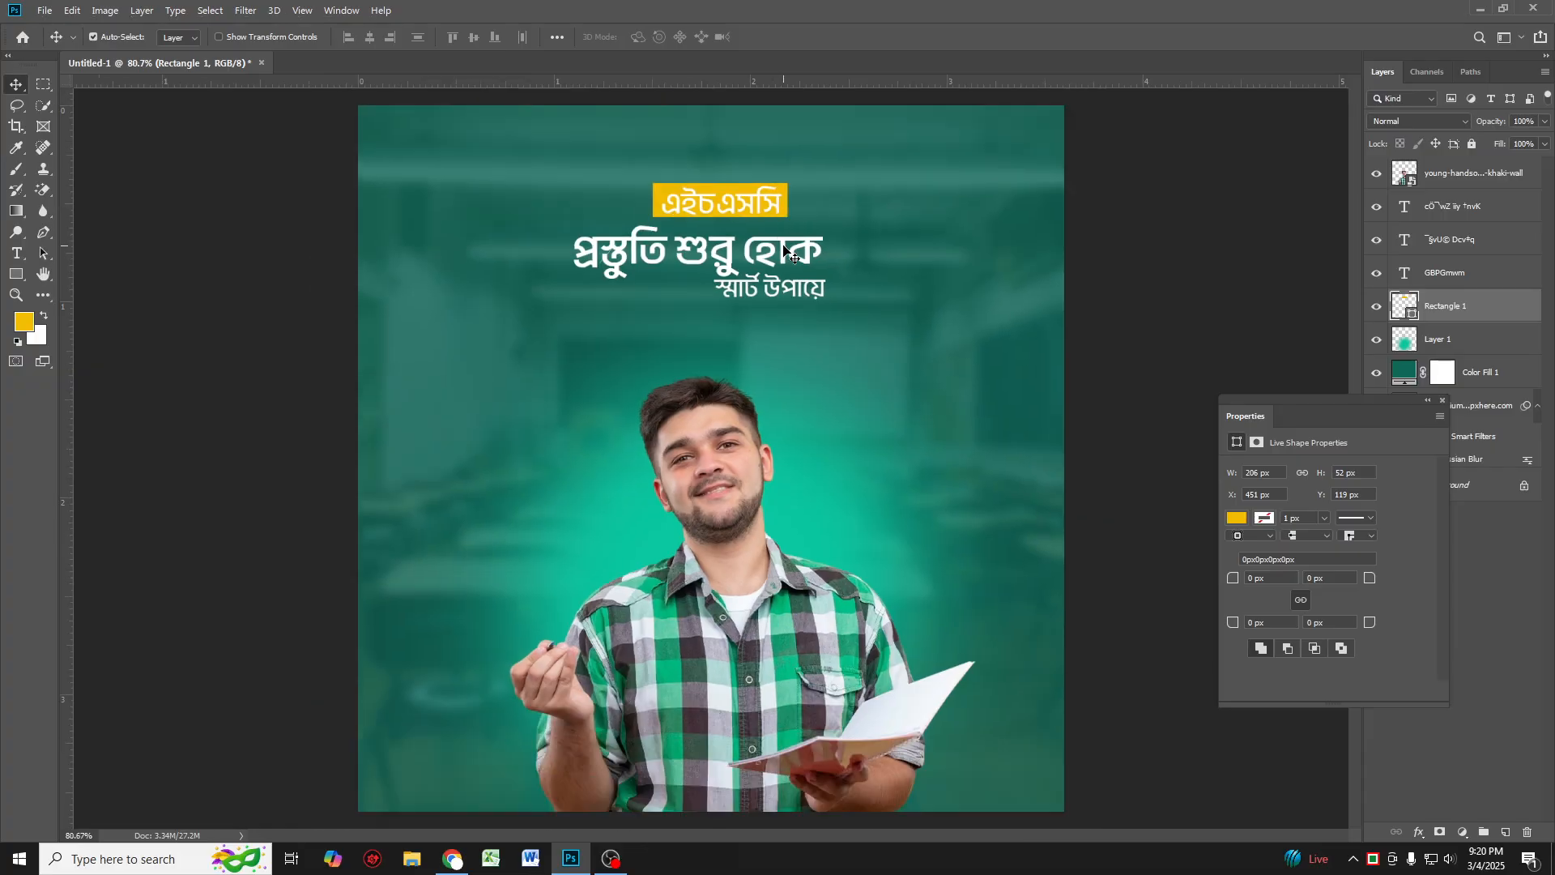
scroll(787, 300, "down", 1)
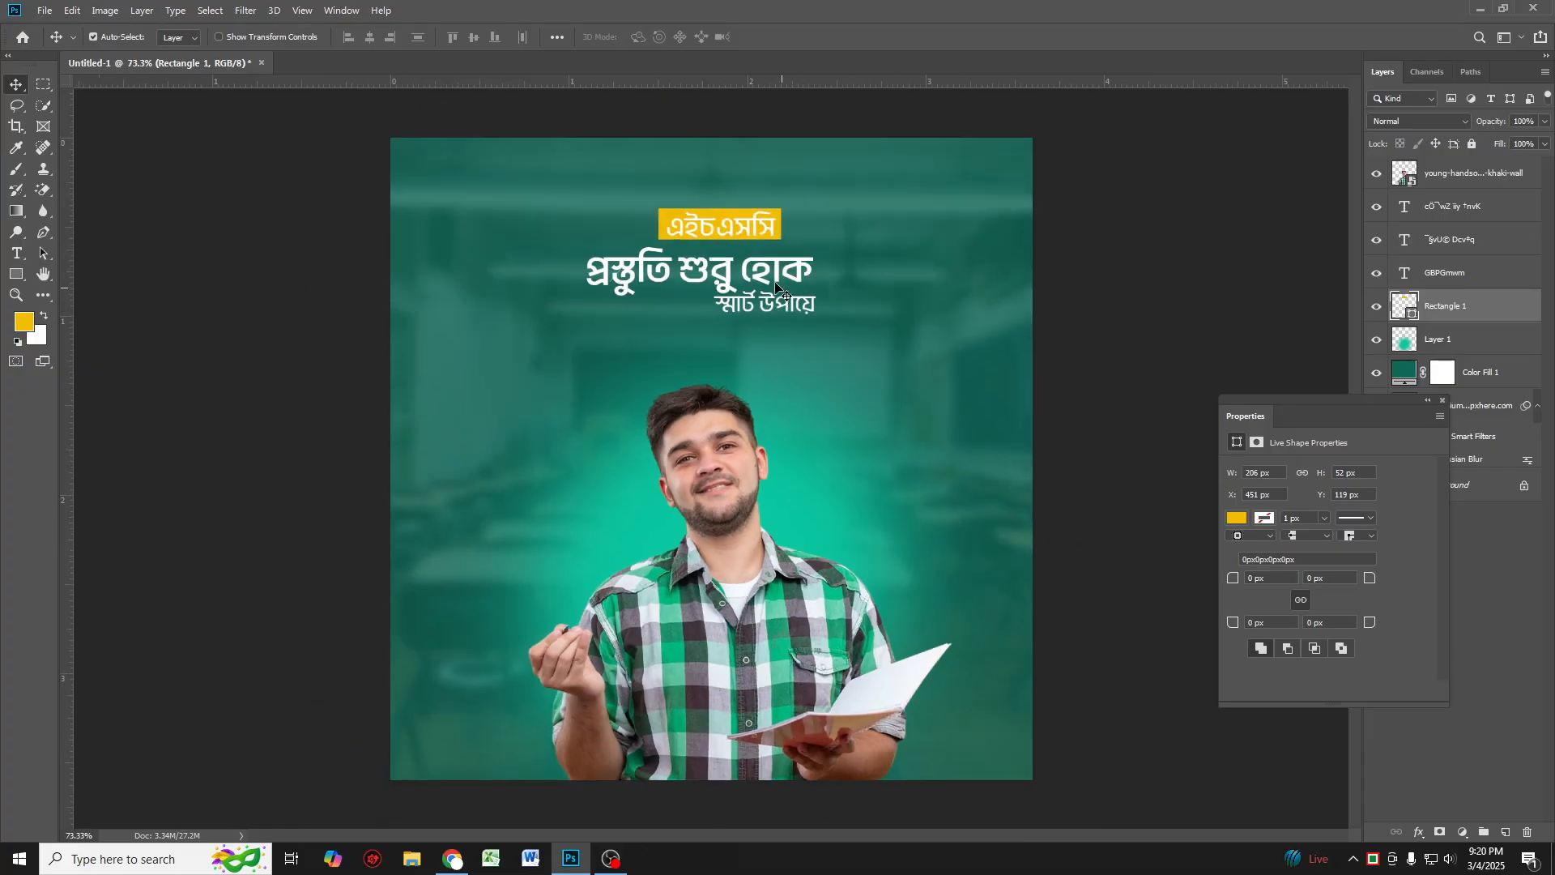
left_click(770, 259)
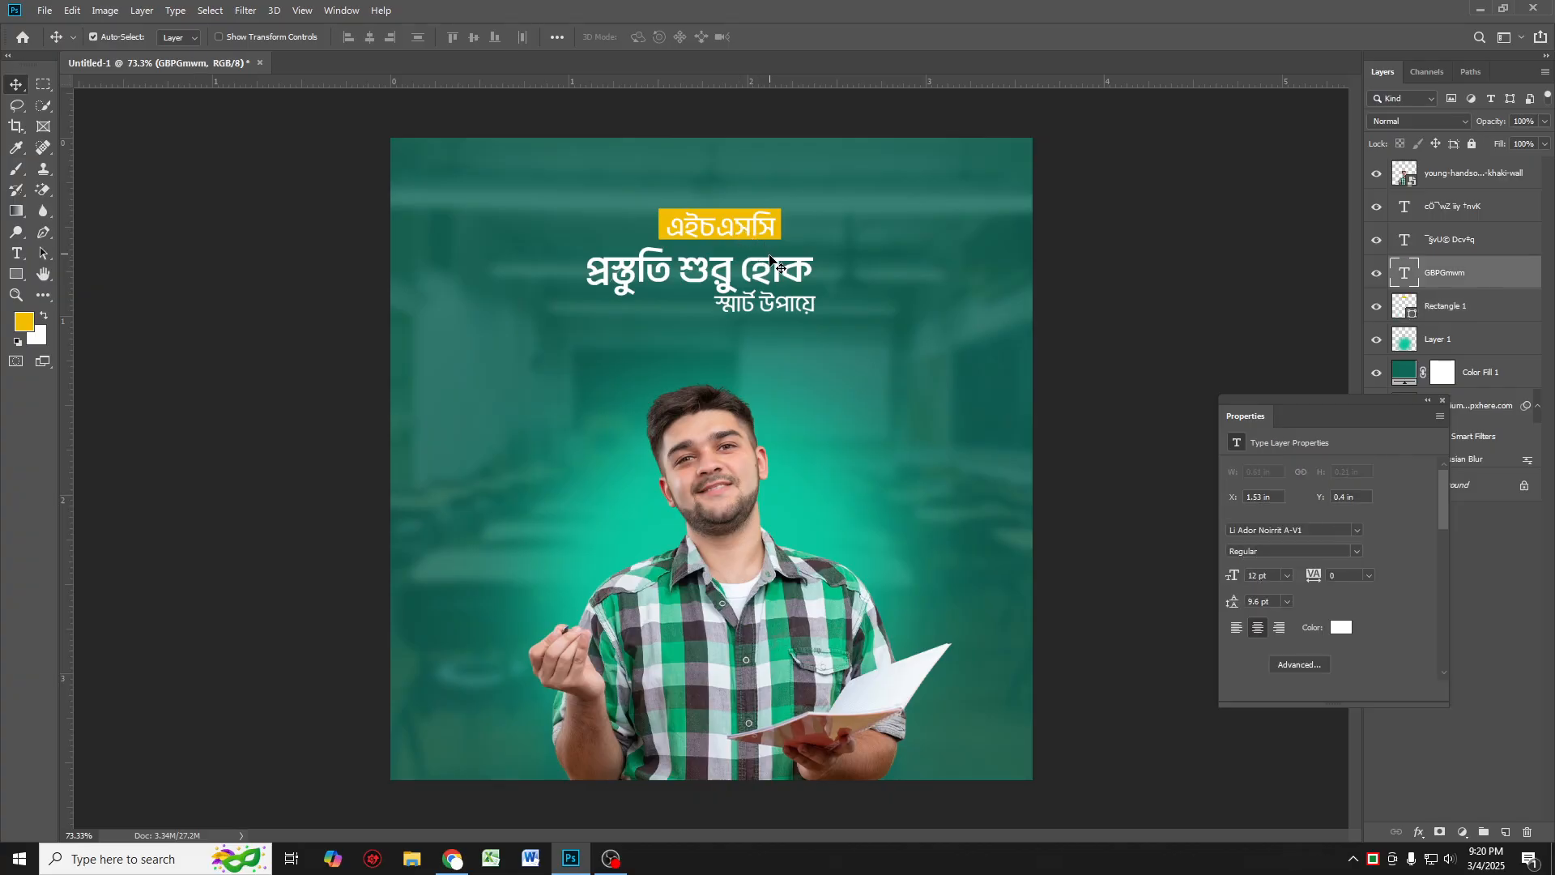
left_click(732, 273, "shift")
left_click(748, 314, "shift")
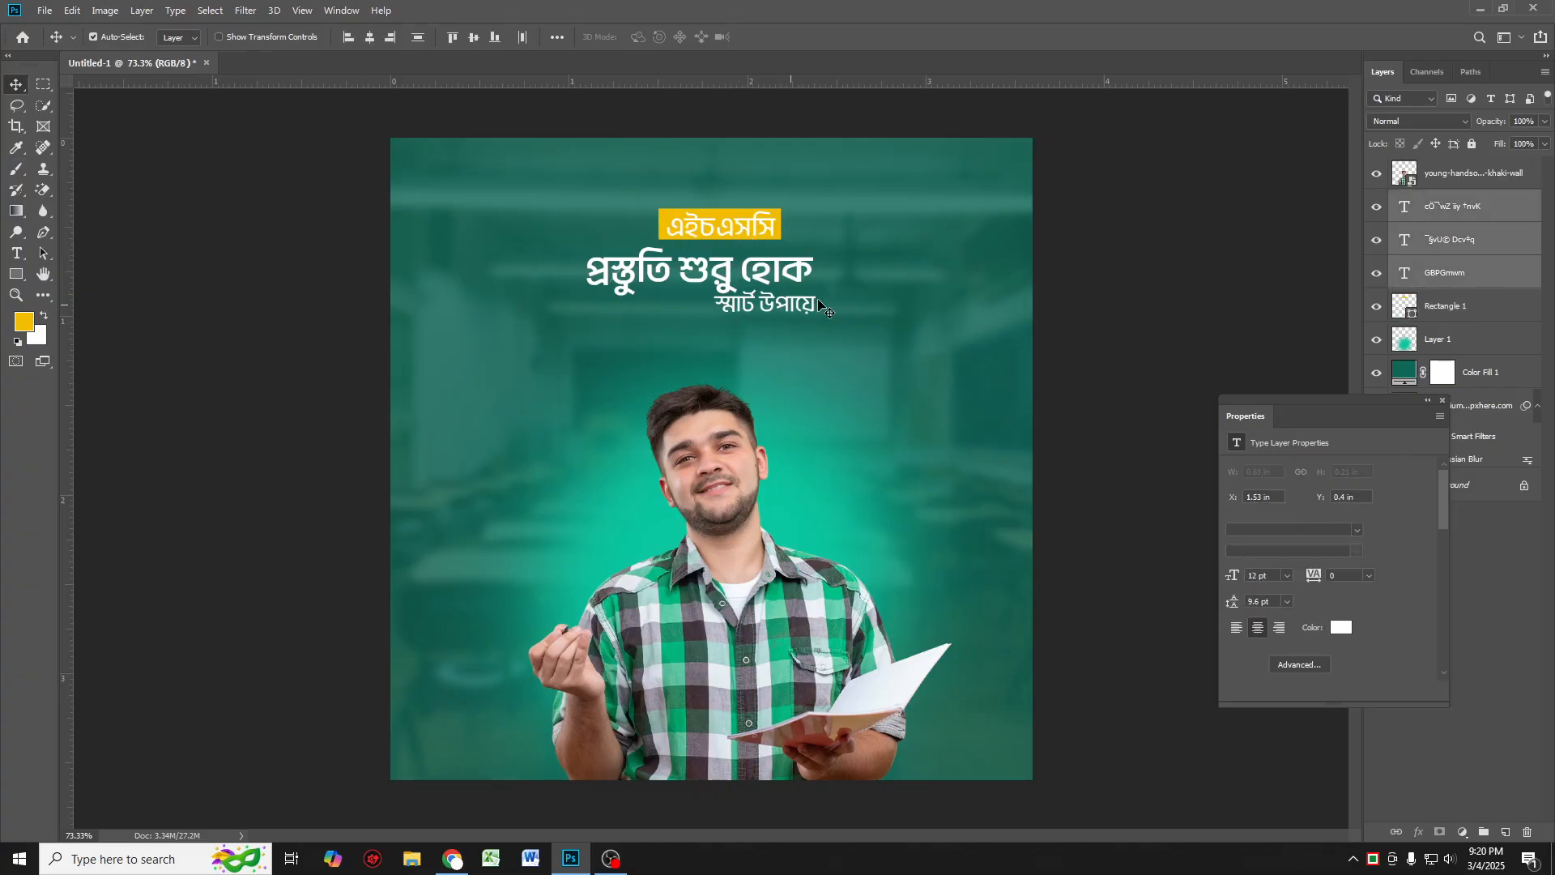
left_click(1465, 314, "shift")
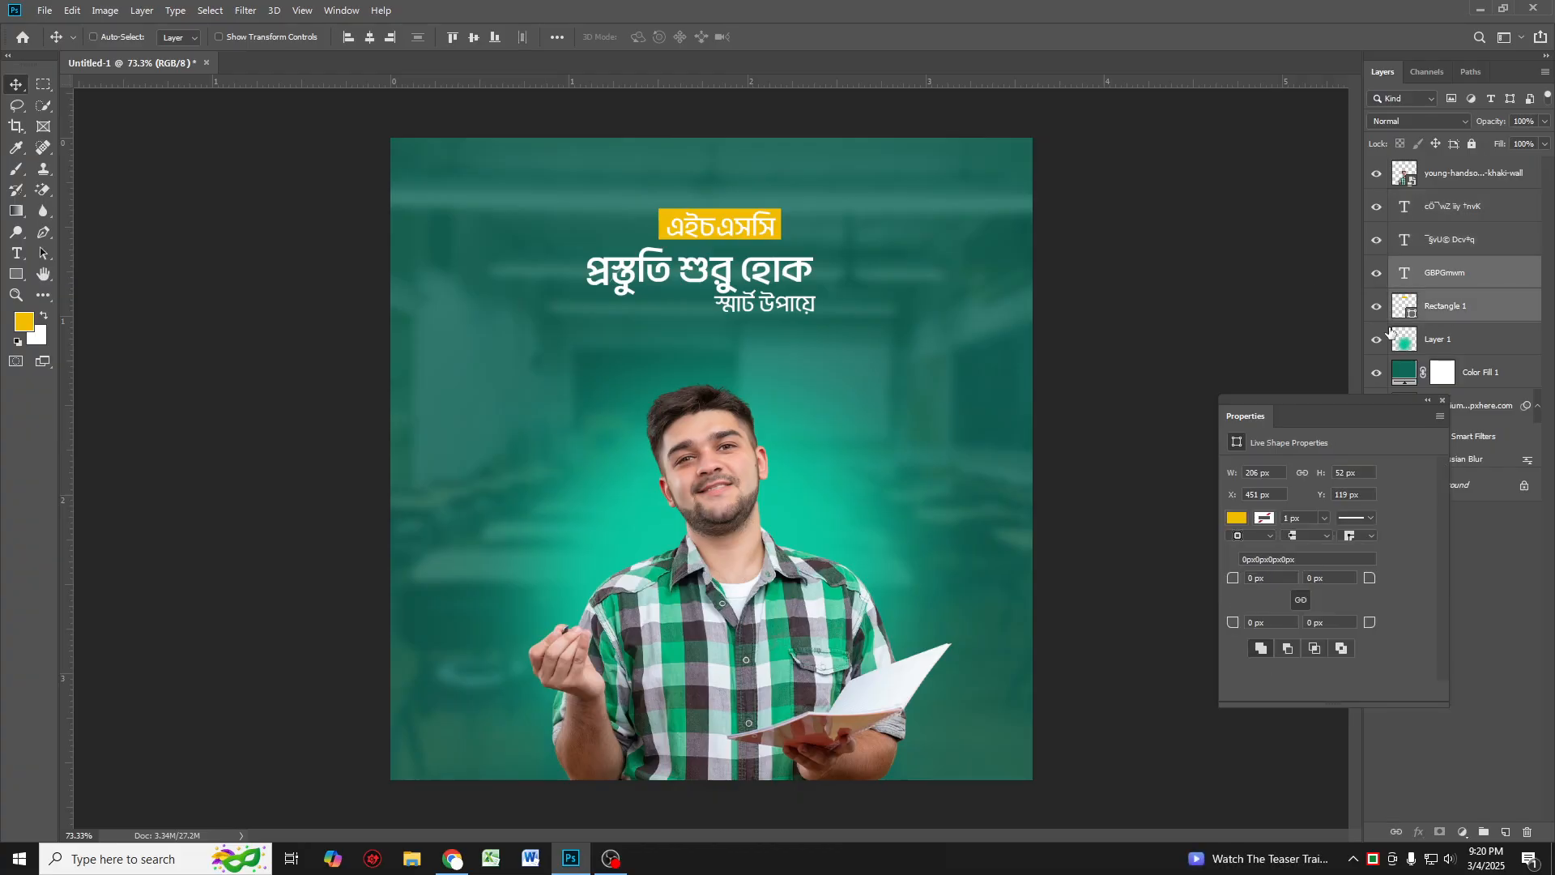
key("ctrl+t")
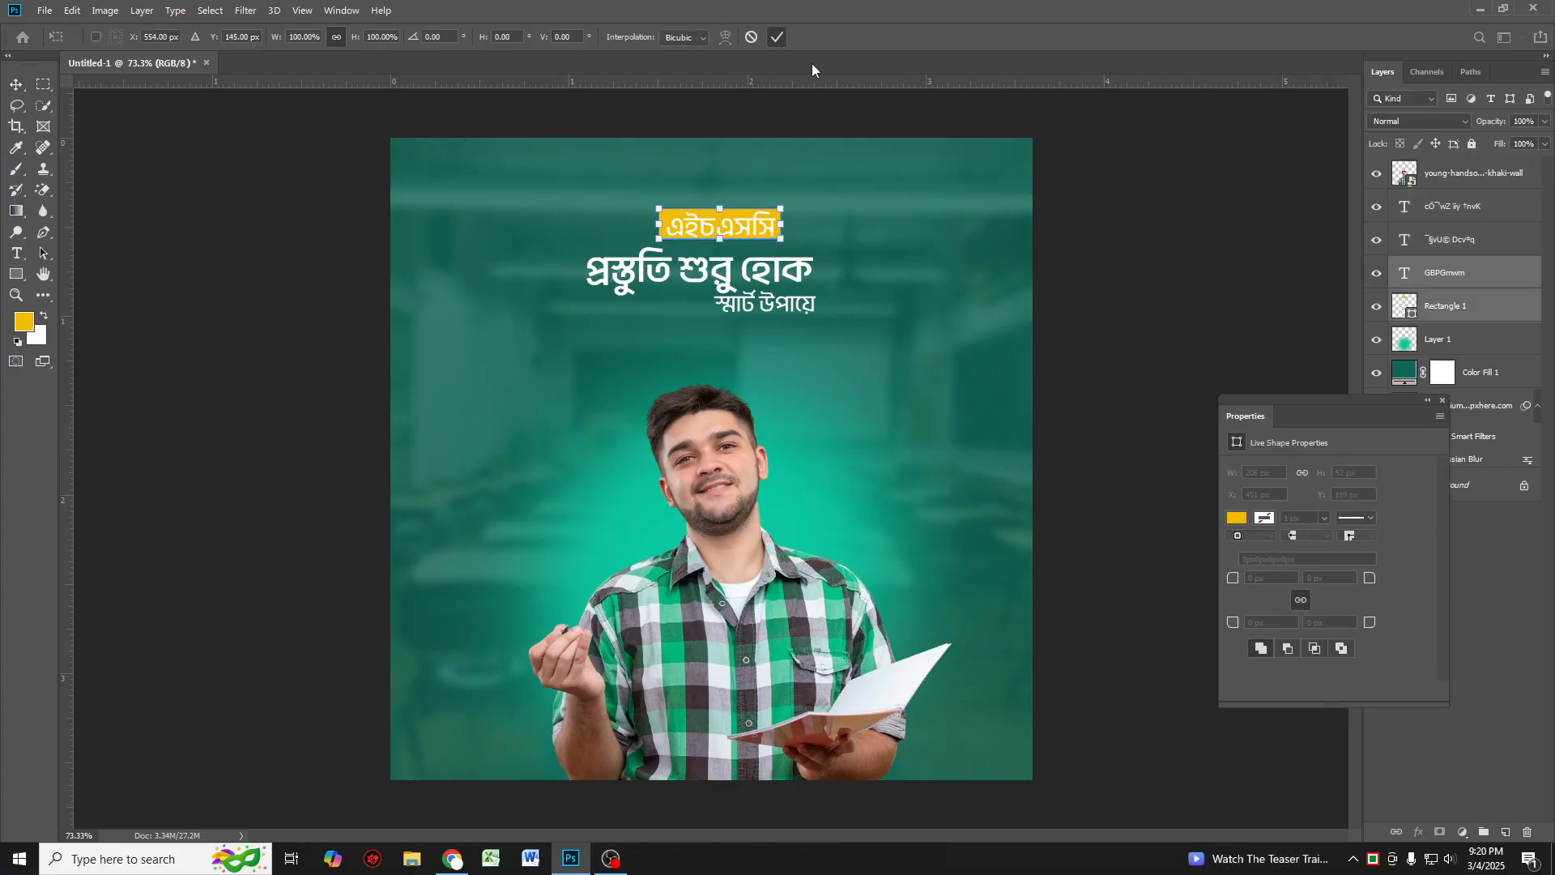
left_click(777, 36)
left_click(1439, 220, "shift")
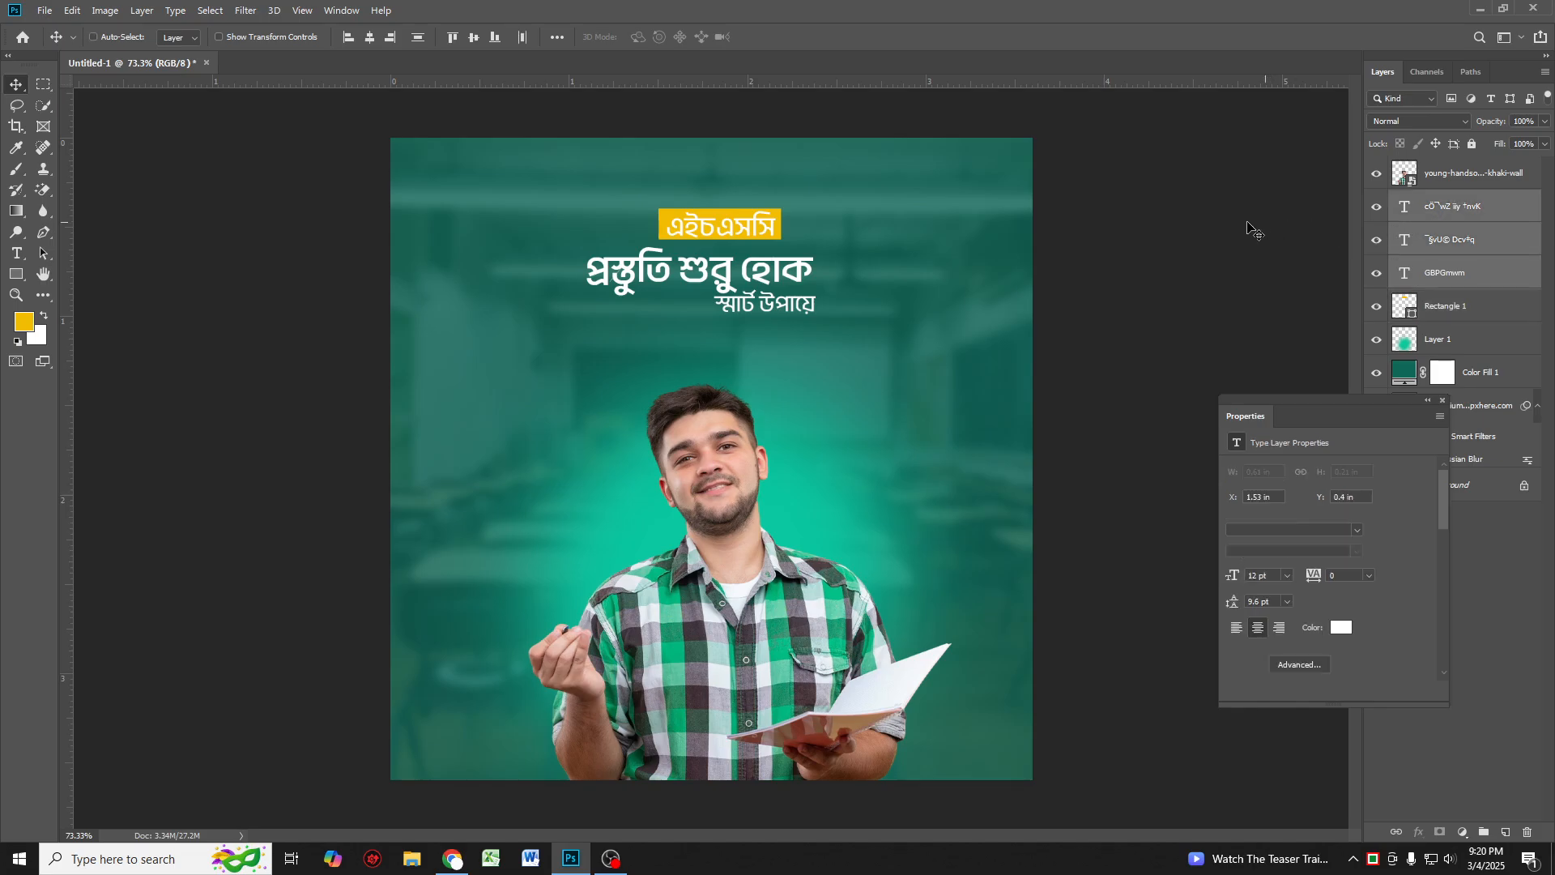
key("ctrl+t")
left_click_drag(819, 261, 852, 261)
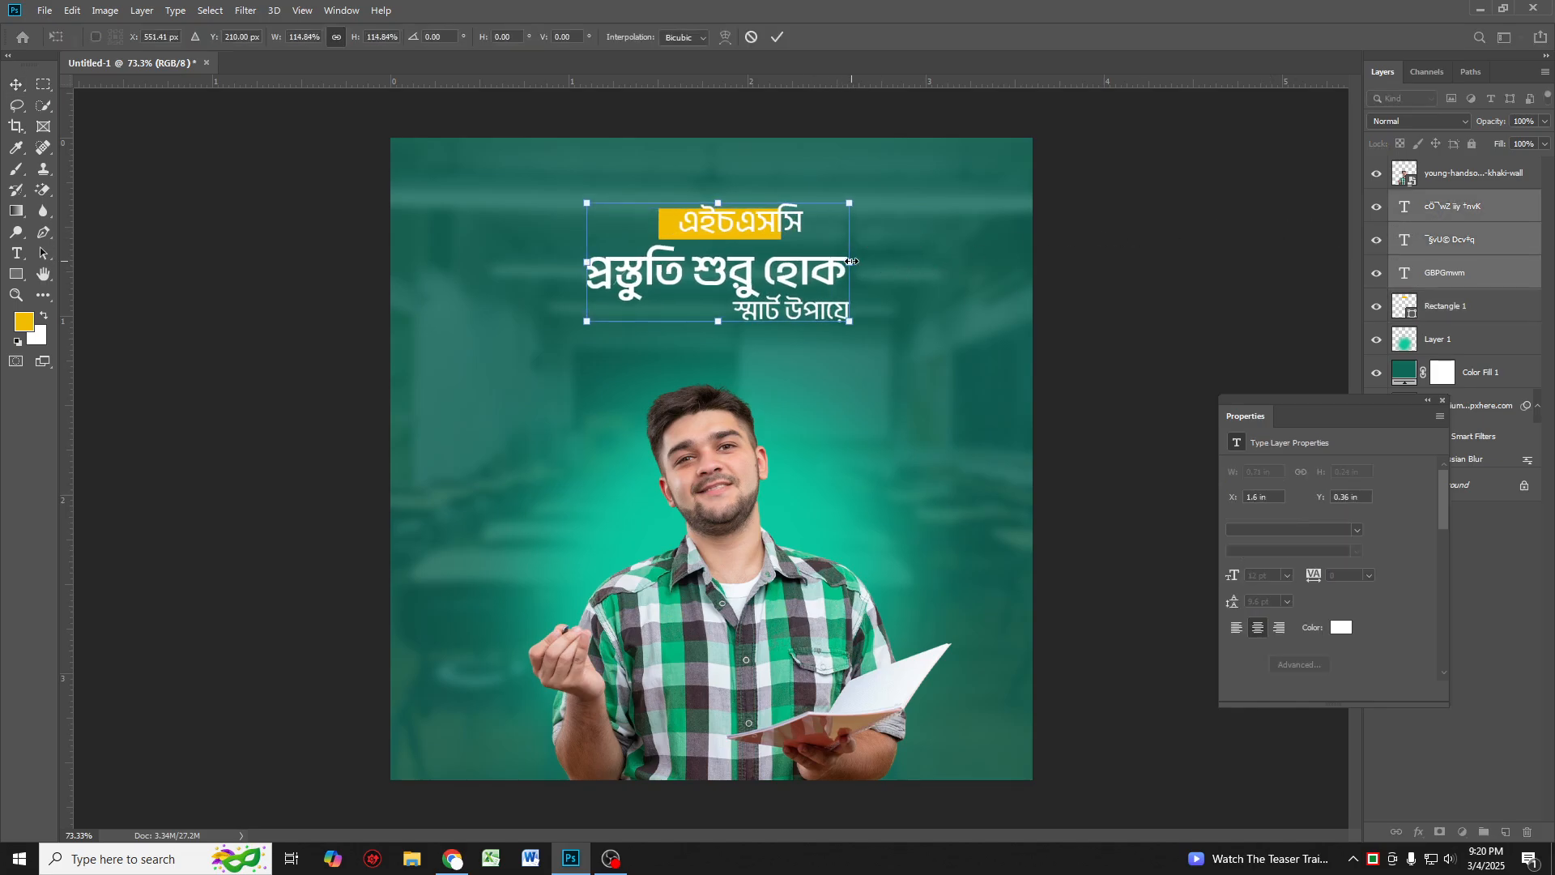
left_click_drag(584, 263, 571, 262)
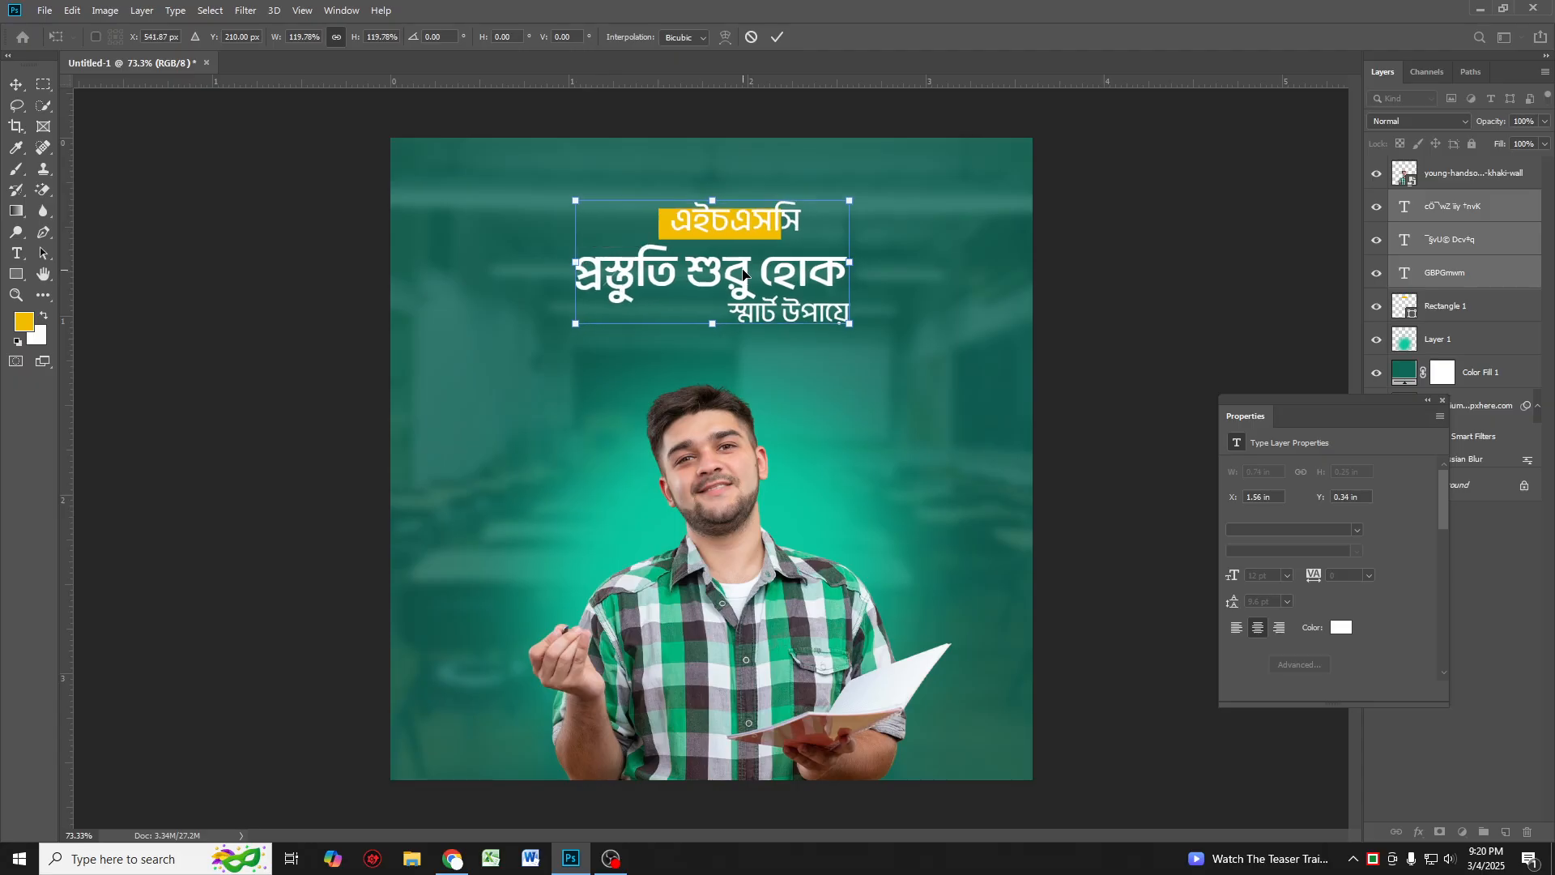
key("Return")
Step: Enlarge the yellow rectangle to about 235 × 65 px and nudge it up and right behind the heading
left_click(727, 237)
mouse_move(666, 241)
left_mouse_down()
mouse_move(737, 200)
mouse_move(662, 220)
left_mouse_up()
key("ctrl+t")
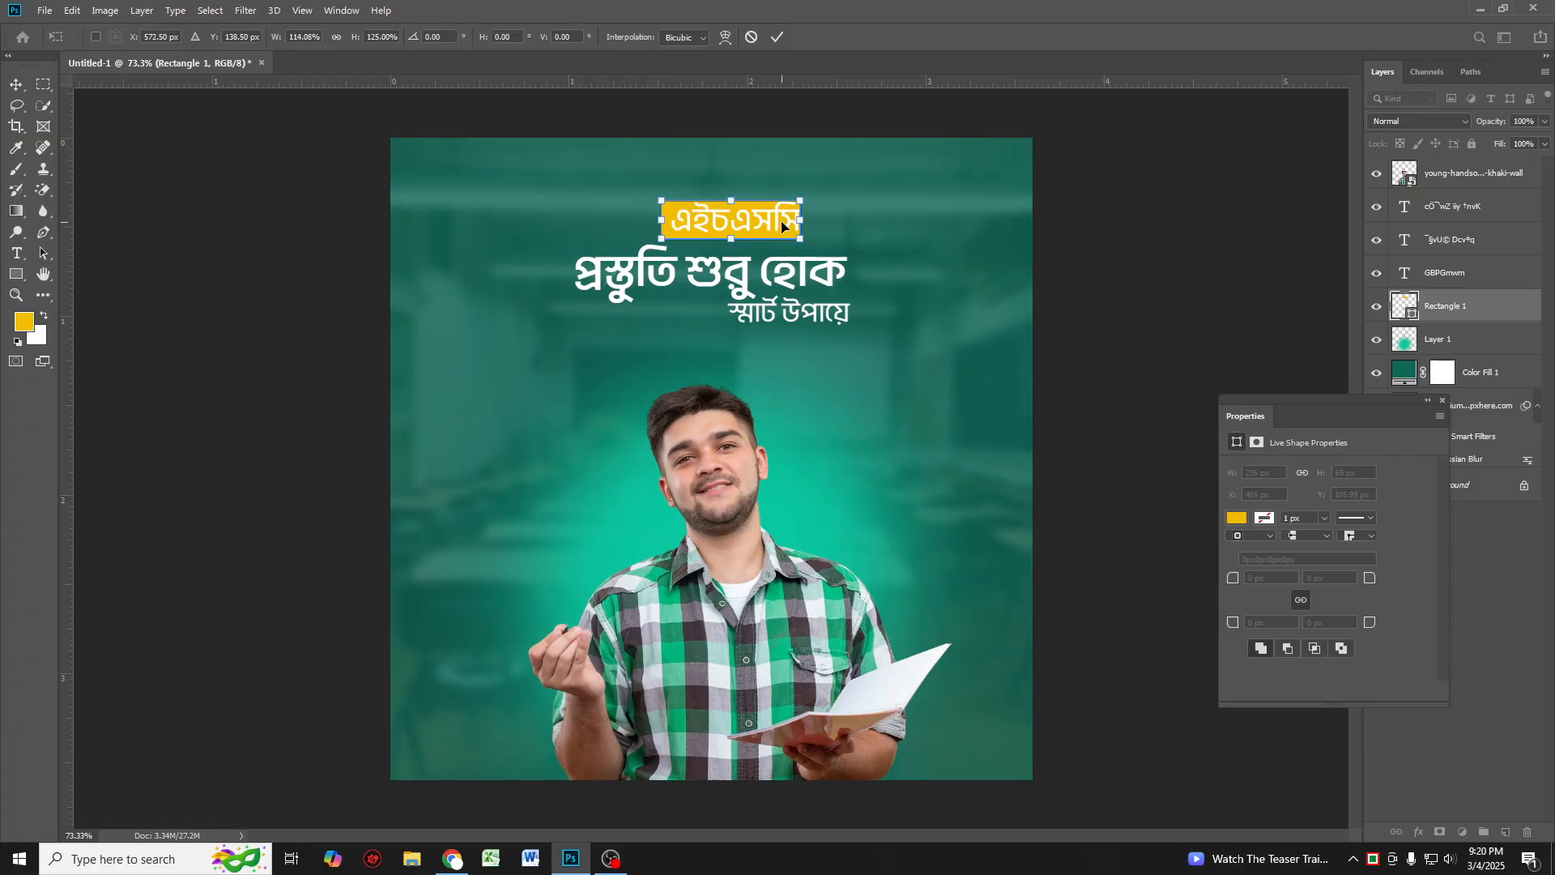
key("Return")
key("Up")
key("Up")
key("Up")
key("Up")
key("Right")
key("Right")
key("Right")
key("Right")
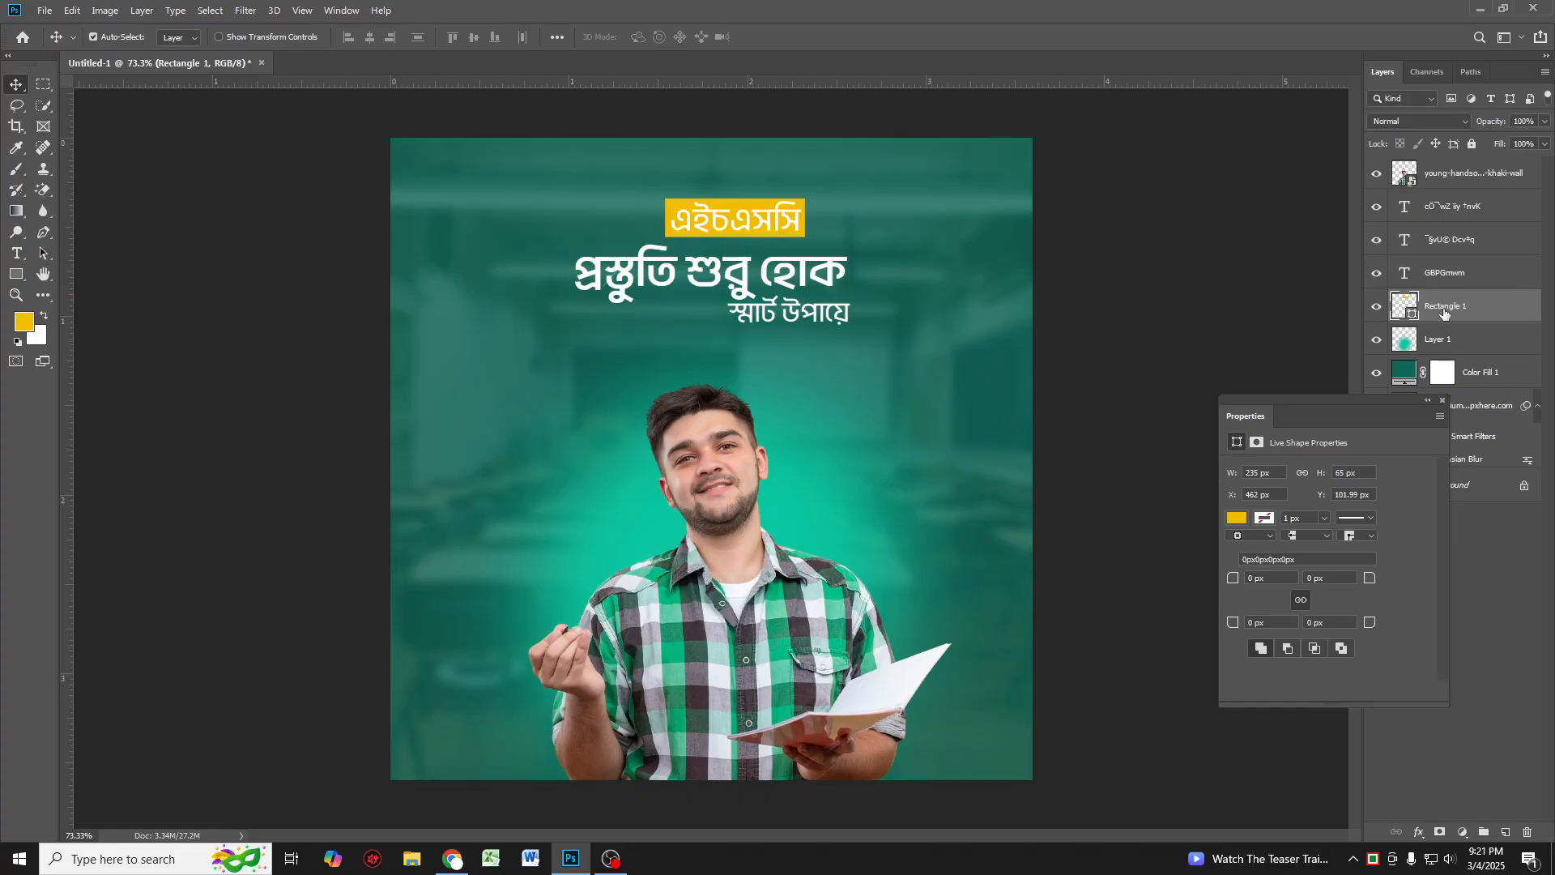
Step: Move the heading and its yellow rectangle together to the right and slightly up, above the second line
left_click(1395, 275)
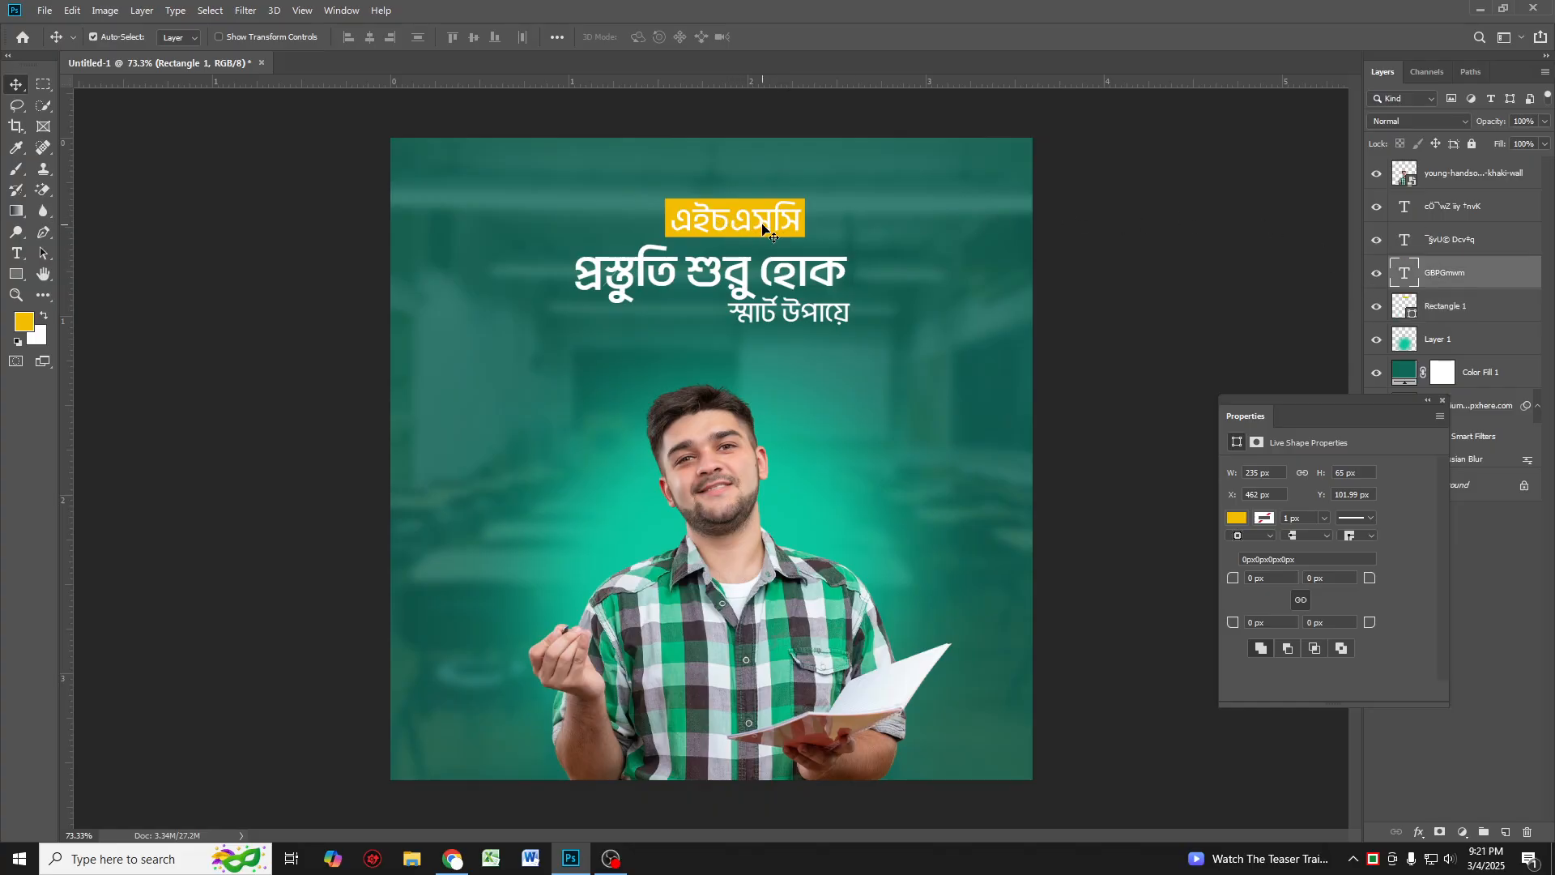
left_click(1448, 305, "ctrl")
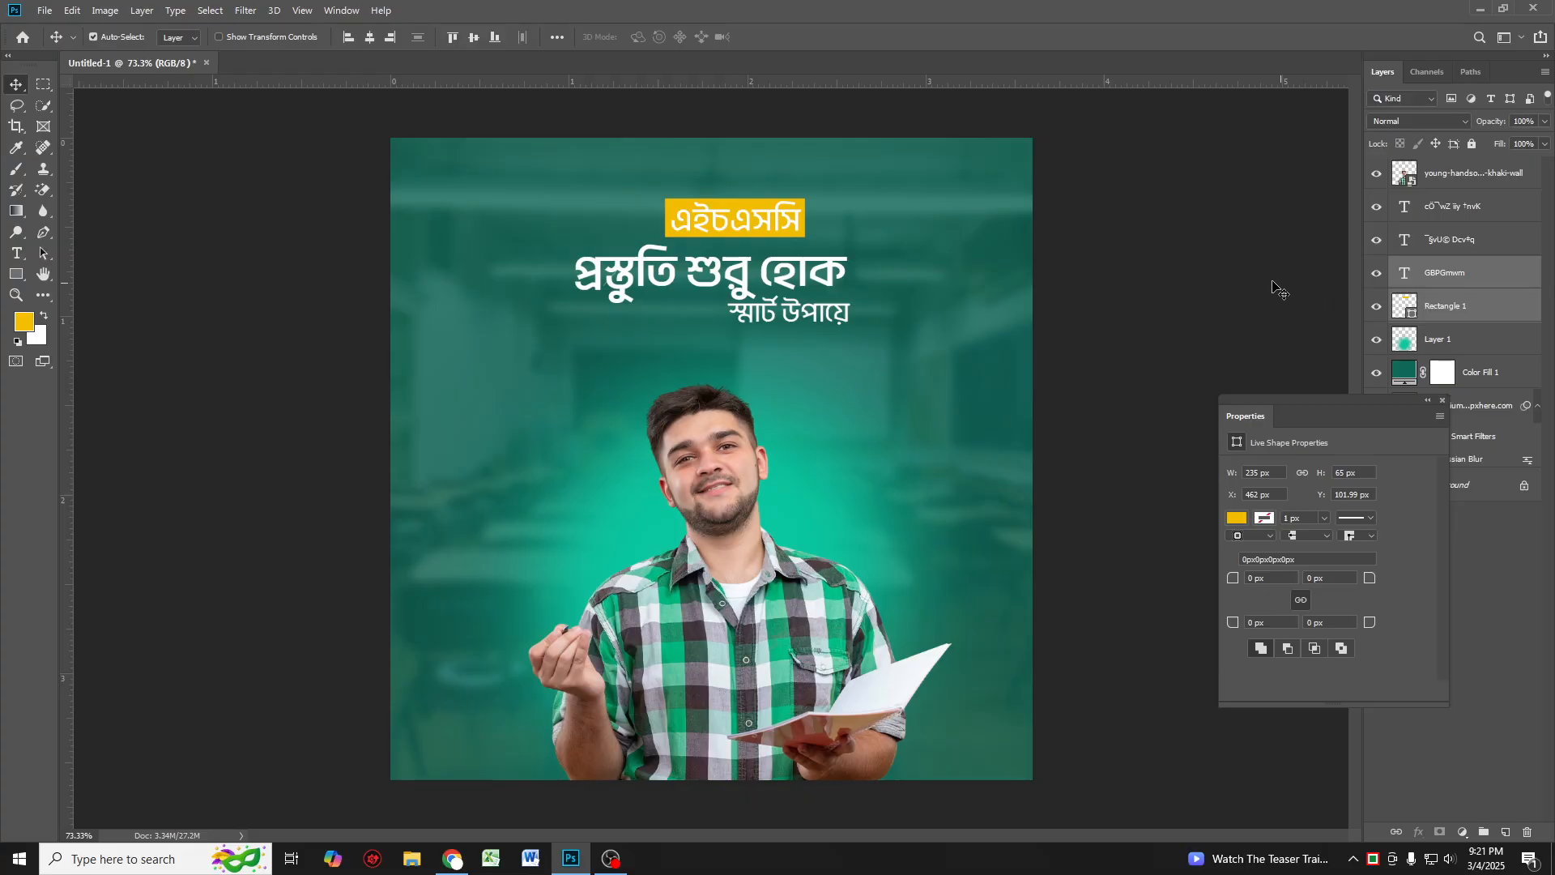
left_click_drag(716, 220, 751, 232)
key("Right")
key("Right")
key("Right")
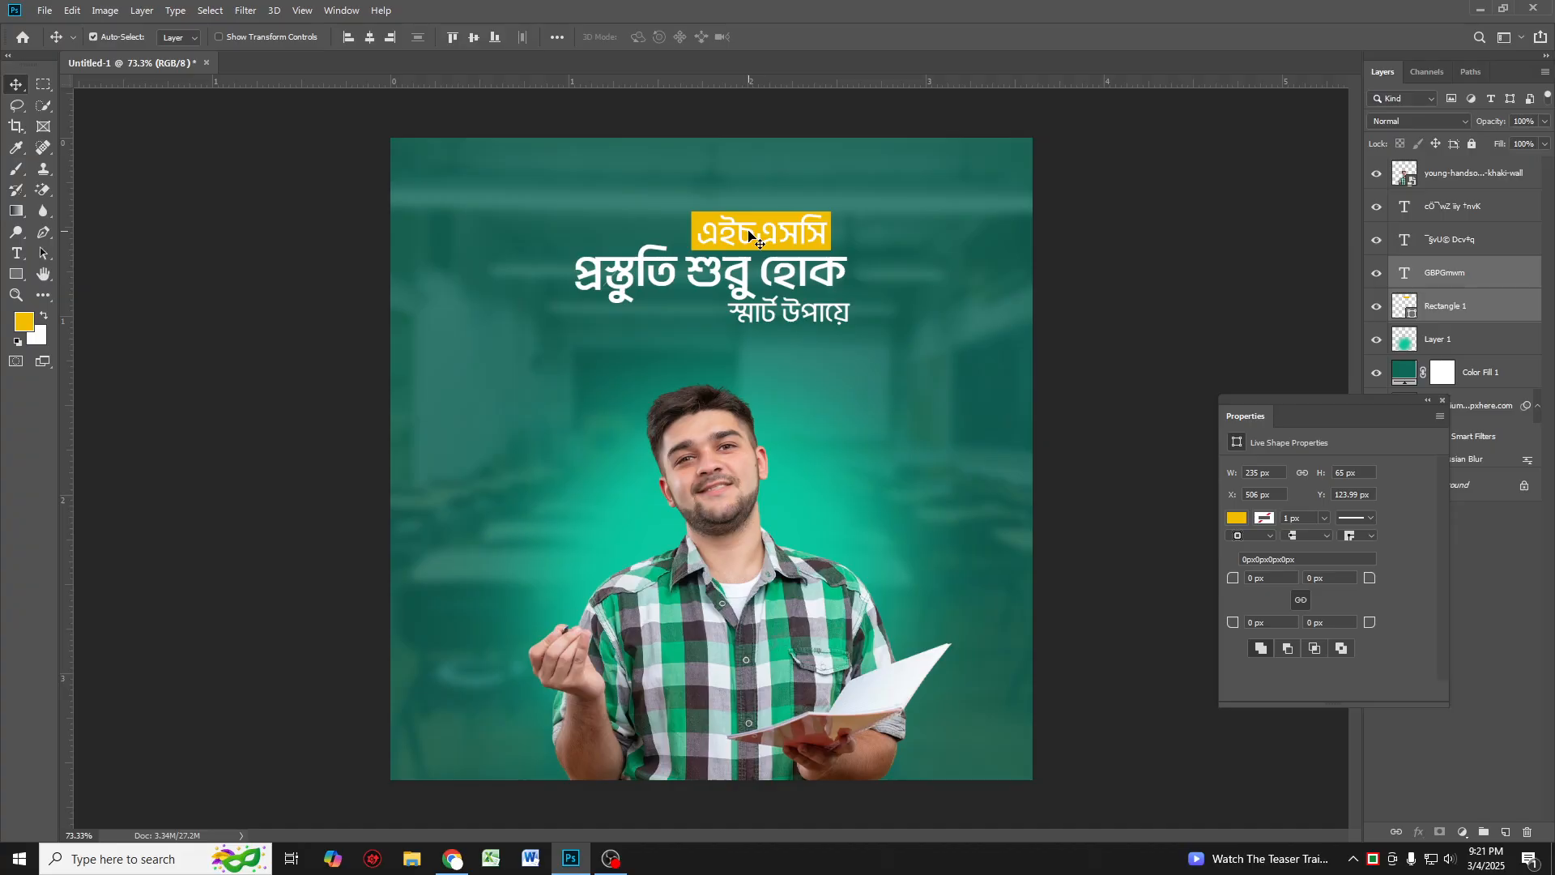
key("Up")
key("Up")
Step: Switch to the browser and search Freepik for "oeMmW"
scroll(823, 338, "down", 3, "alt")
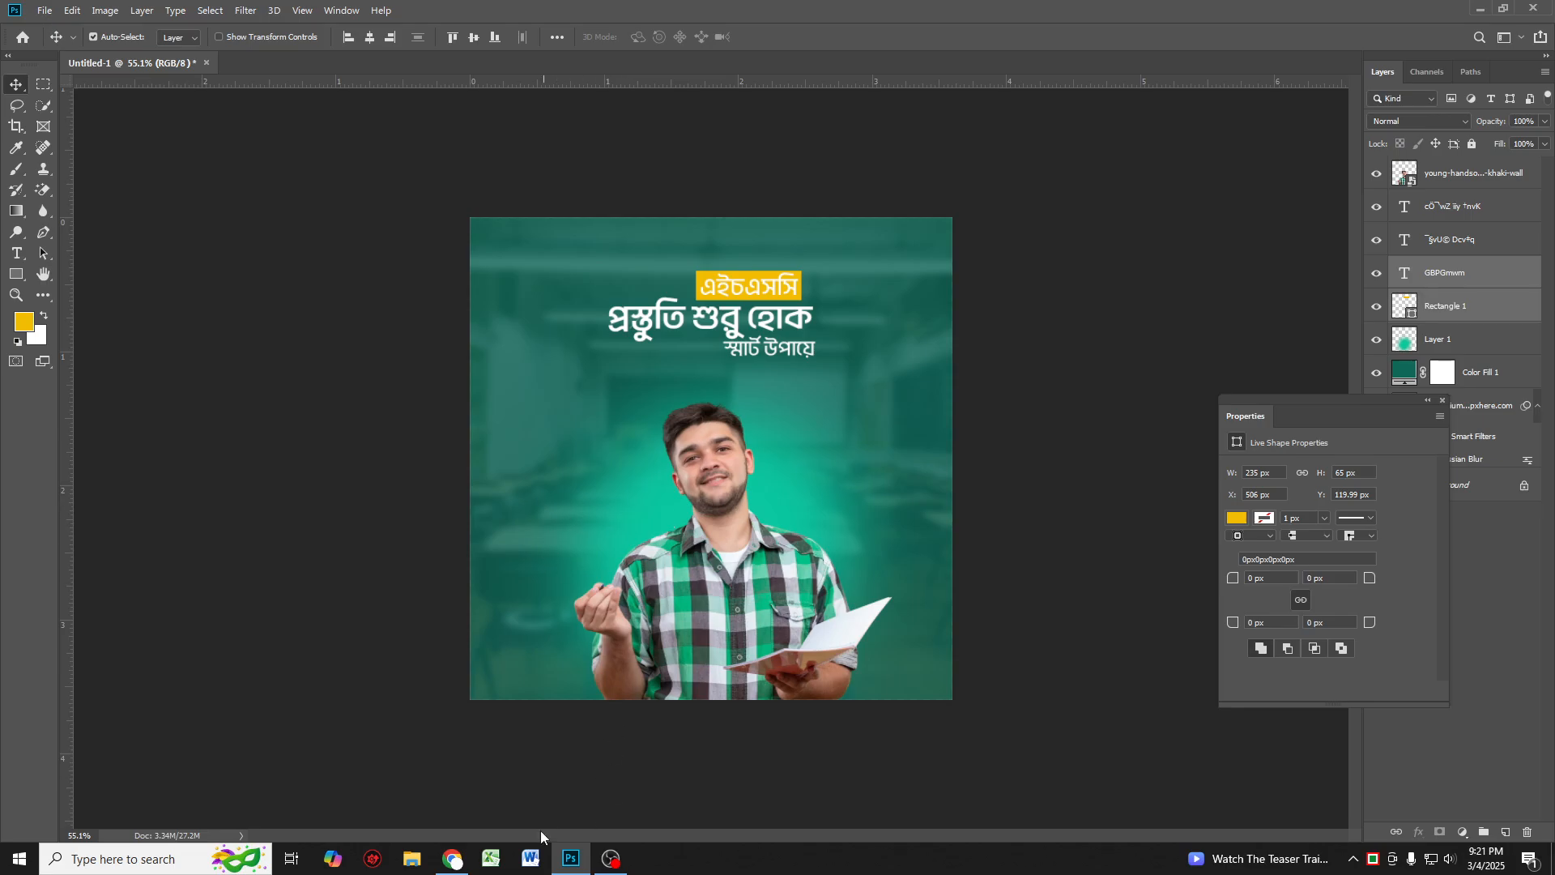
left_click(452, 859)
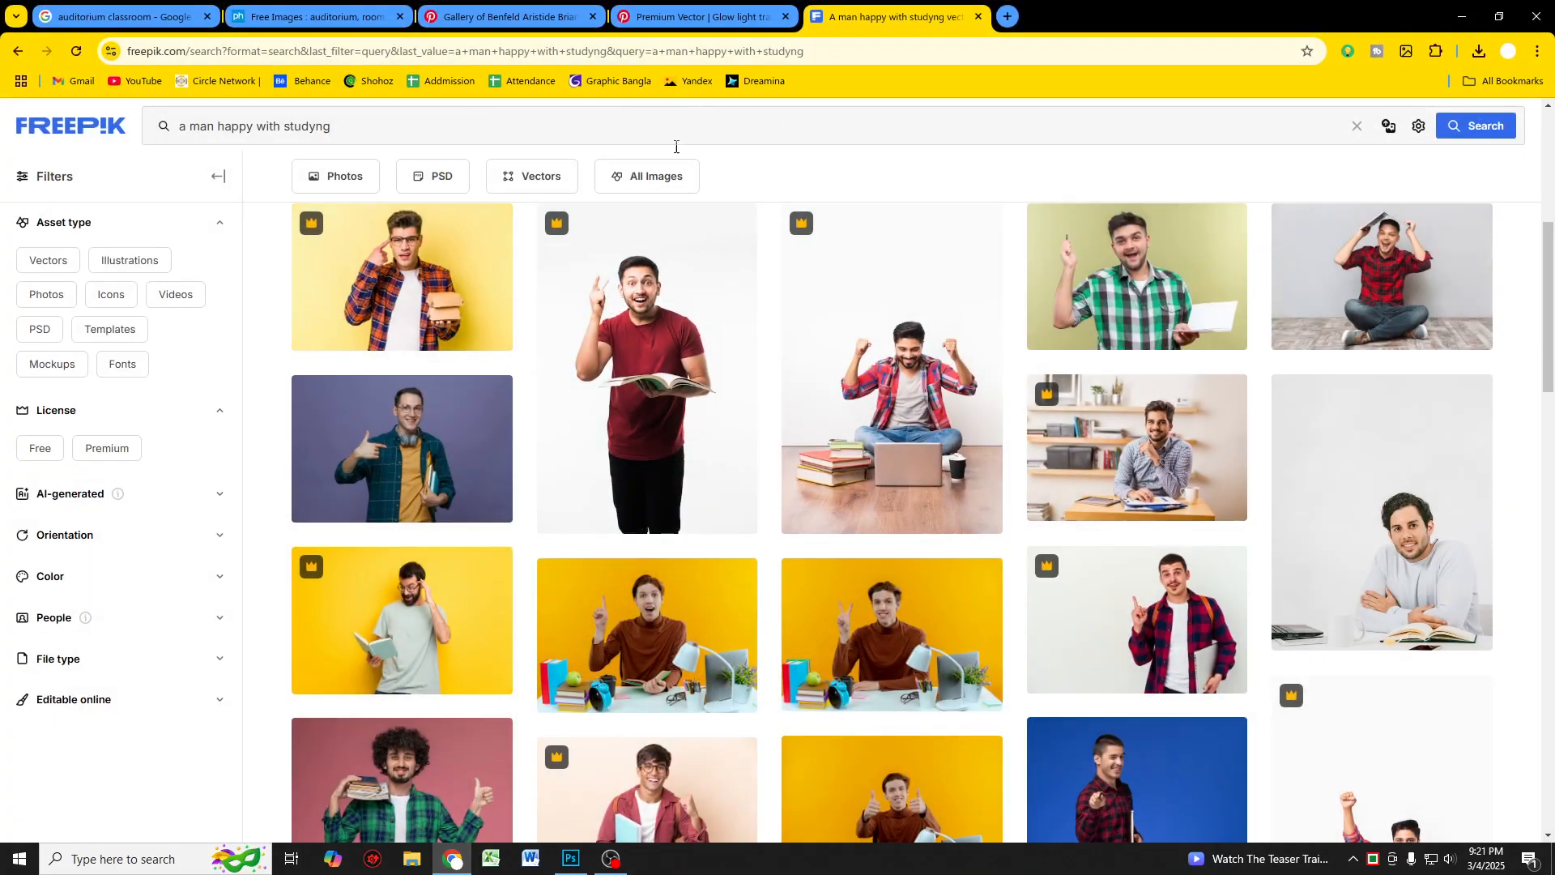
triple_click(474, 134)
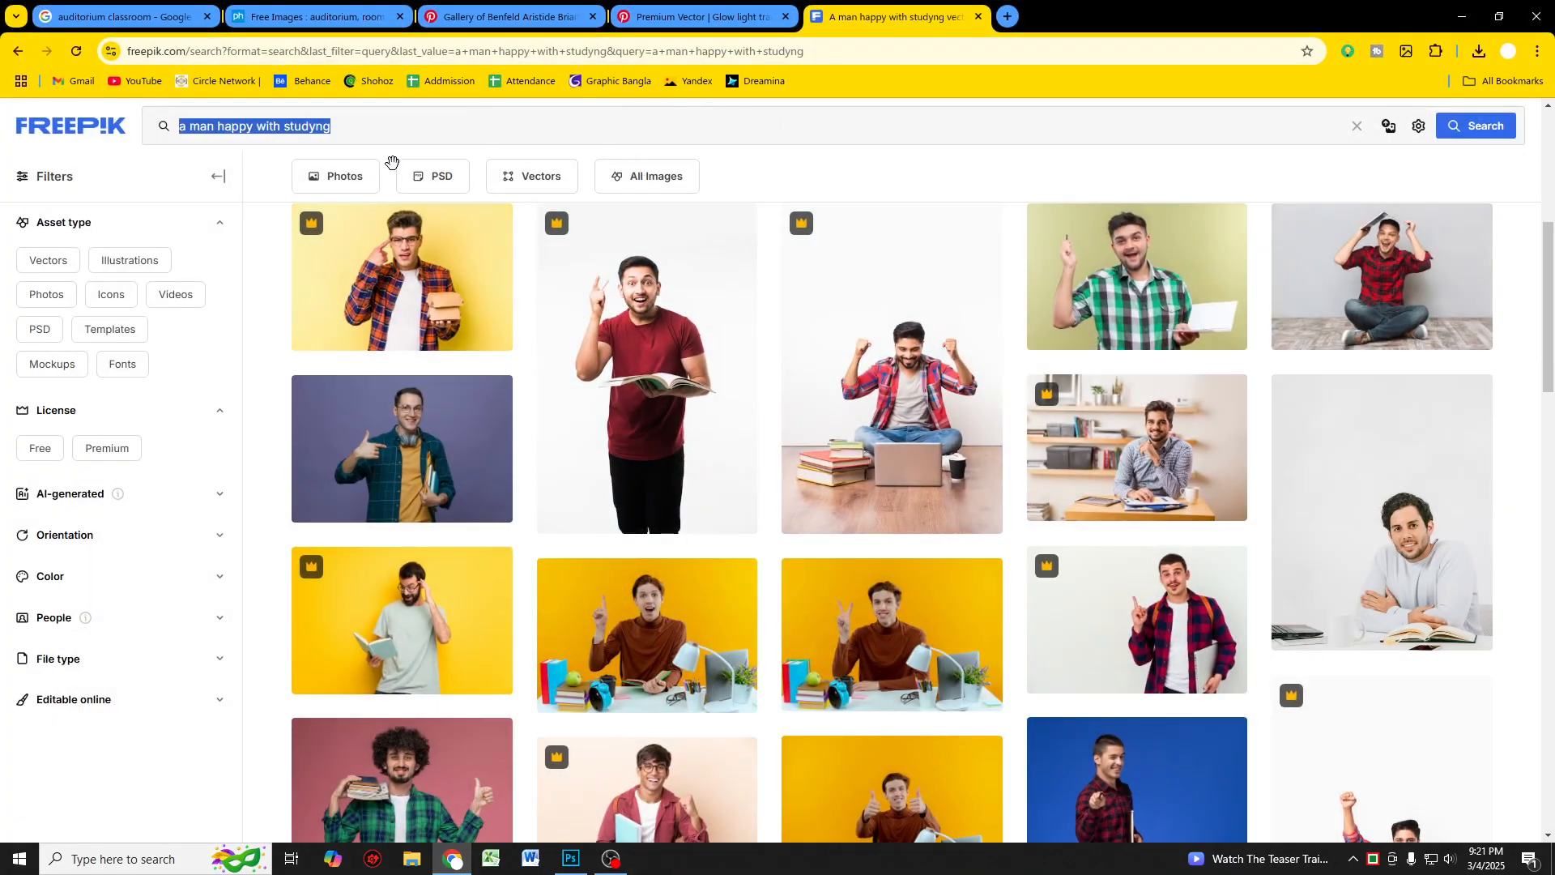
type("oen")
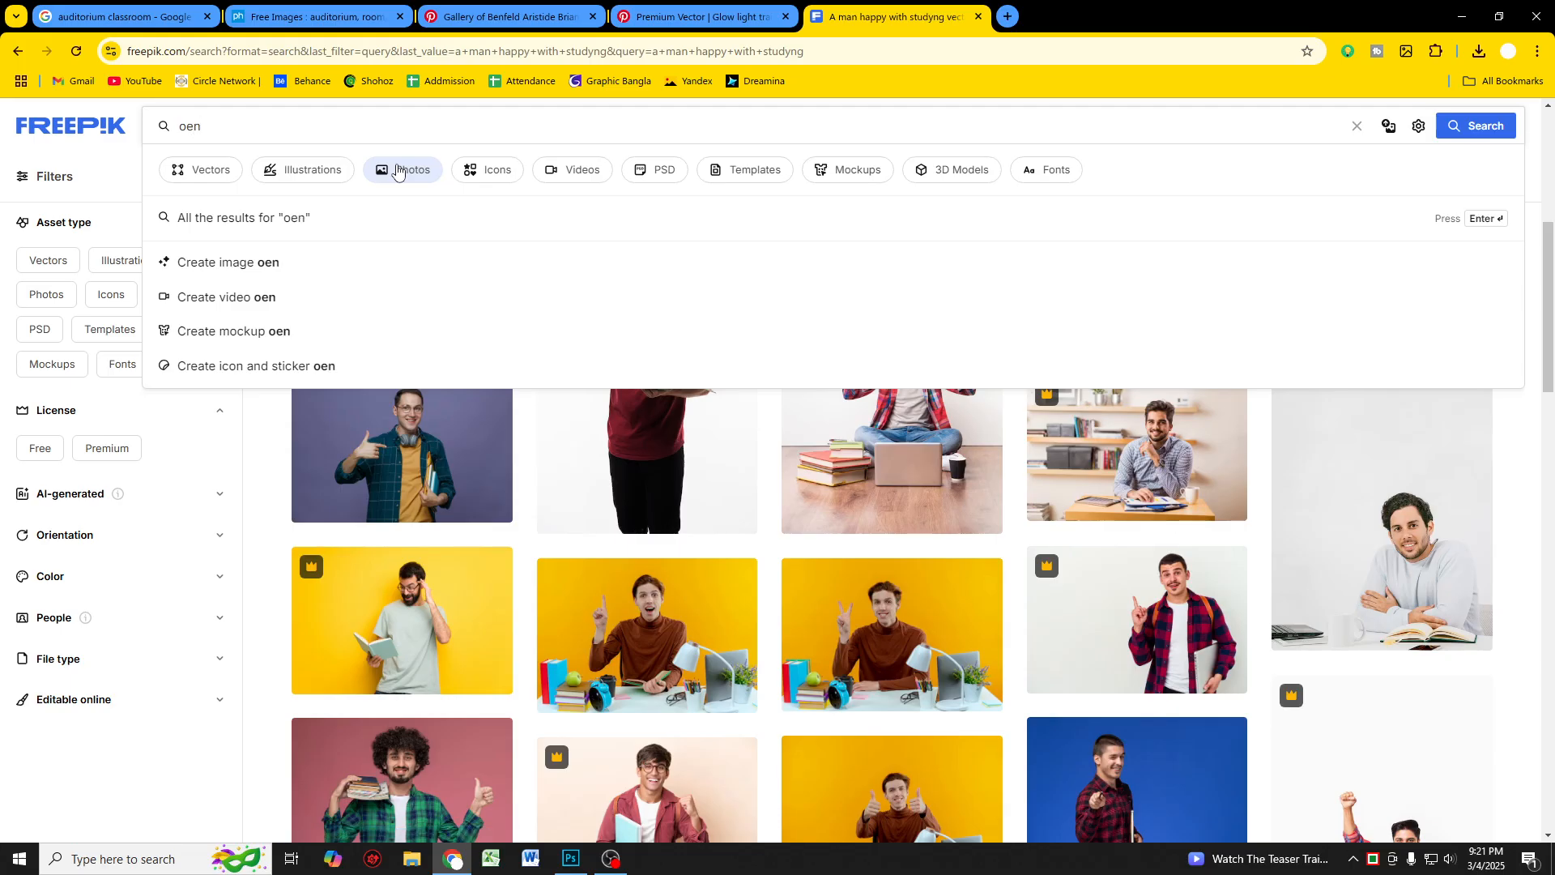
type("MmW")
key("Return")
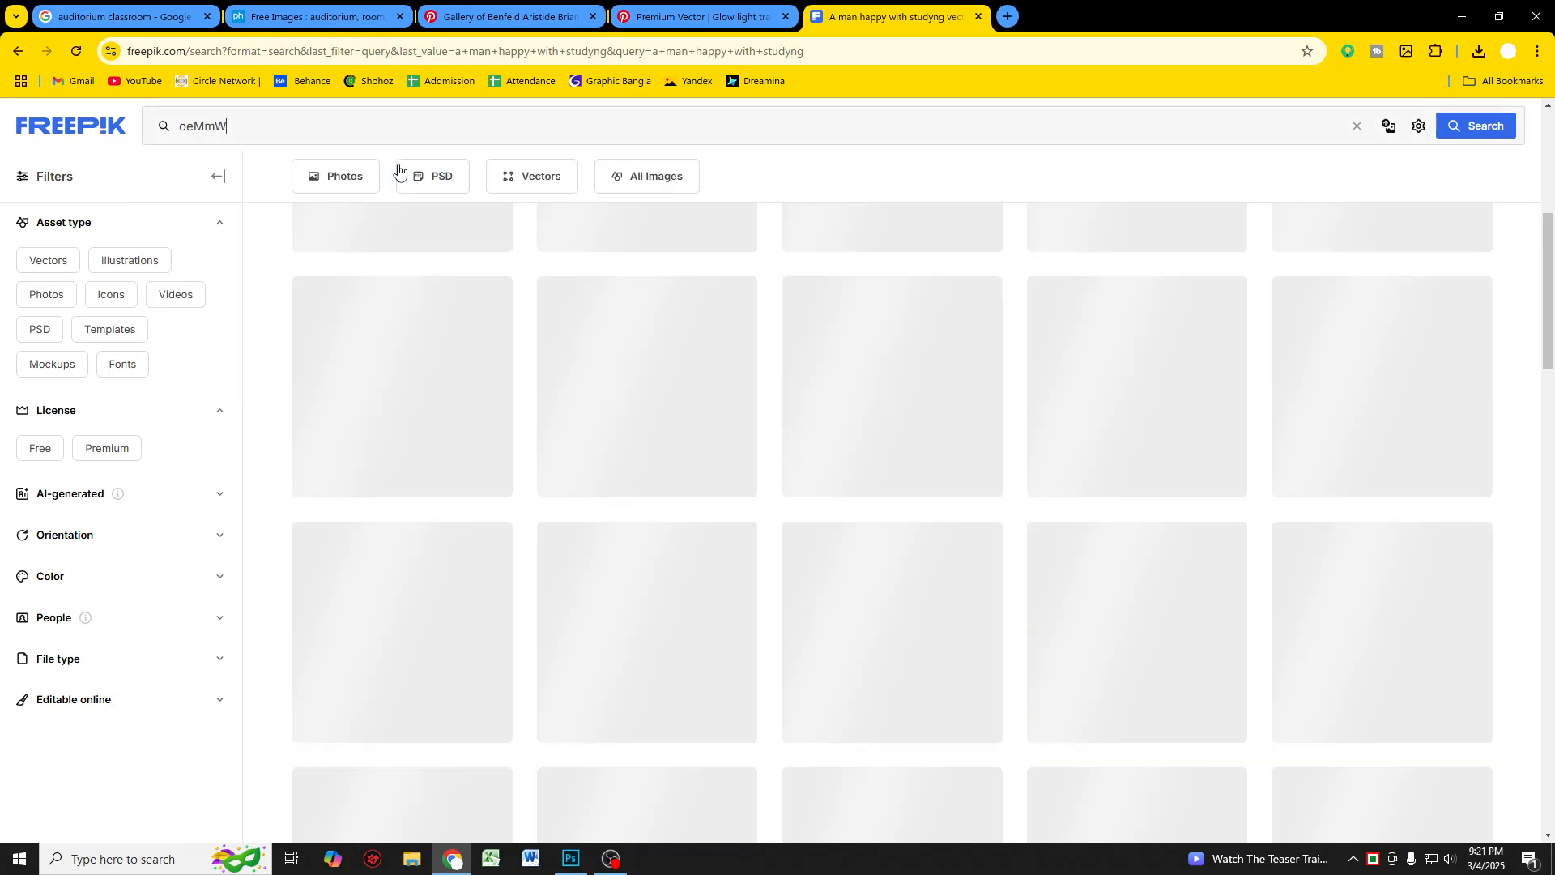
scroll(556, 355, "down", 3)
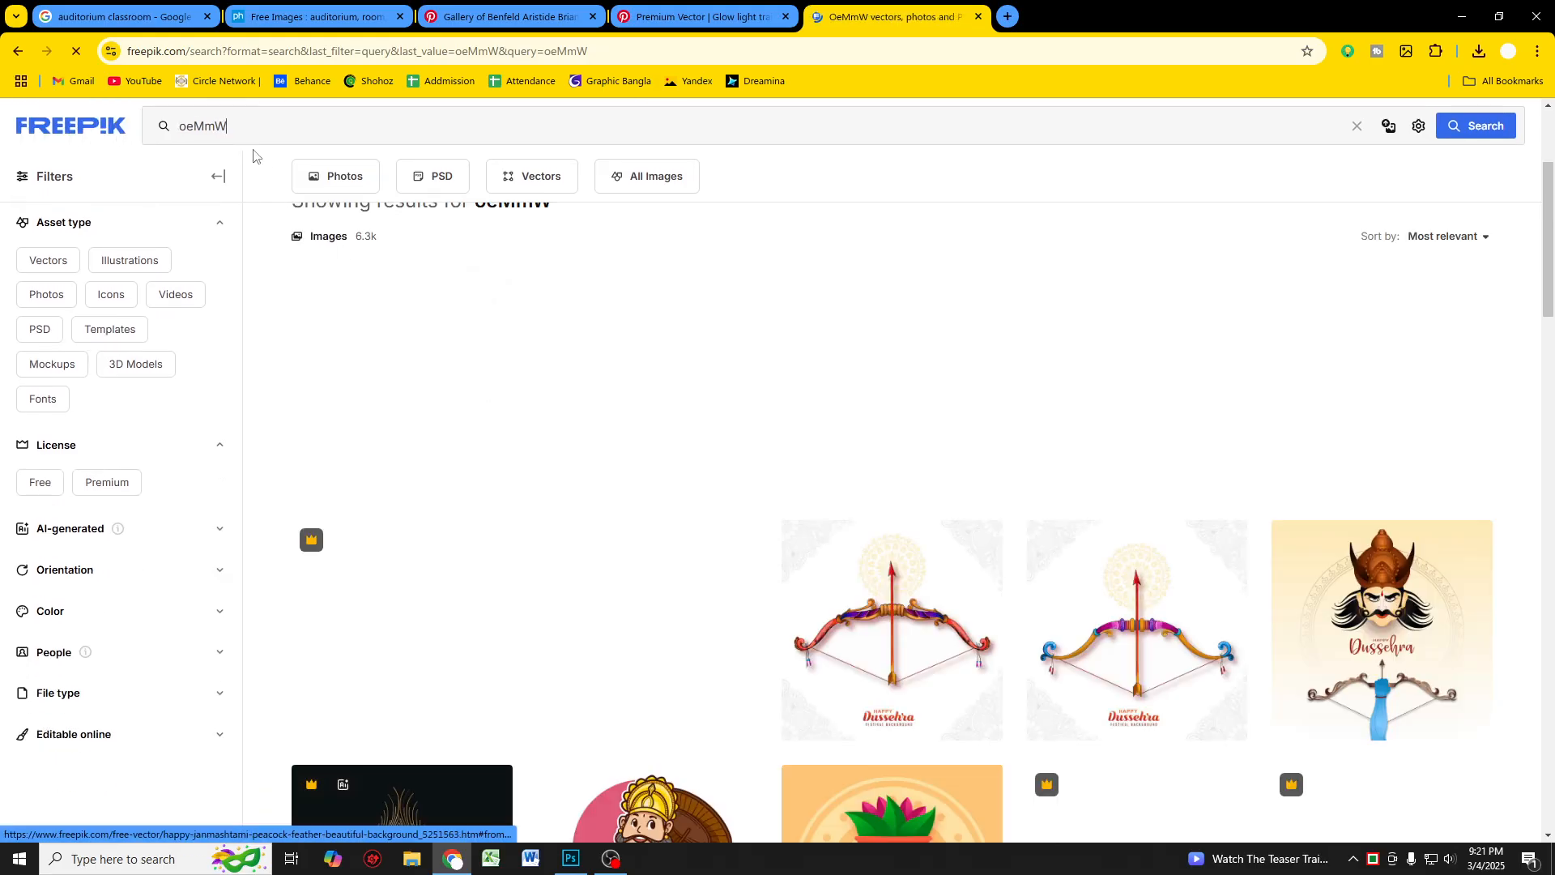
Step: Search Freepik for "phone" and scroll into the results
left_click_drag(243, 133, 14, 149)
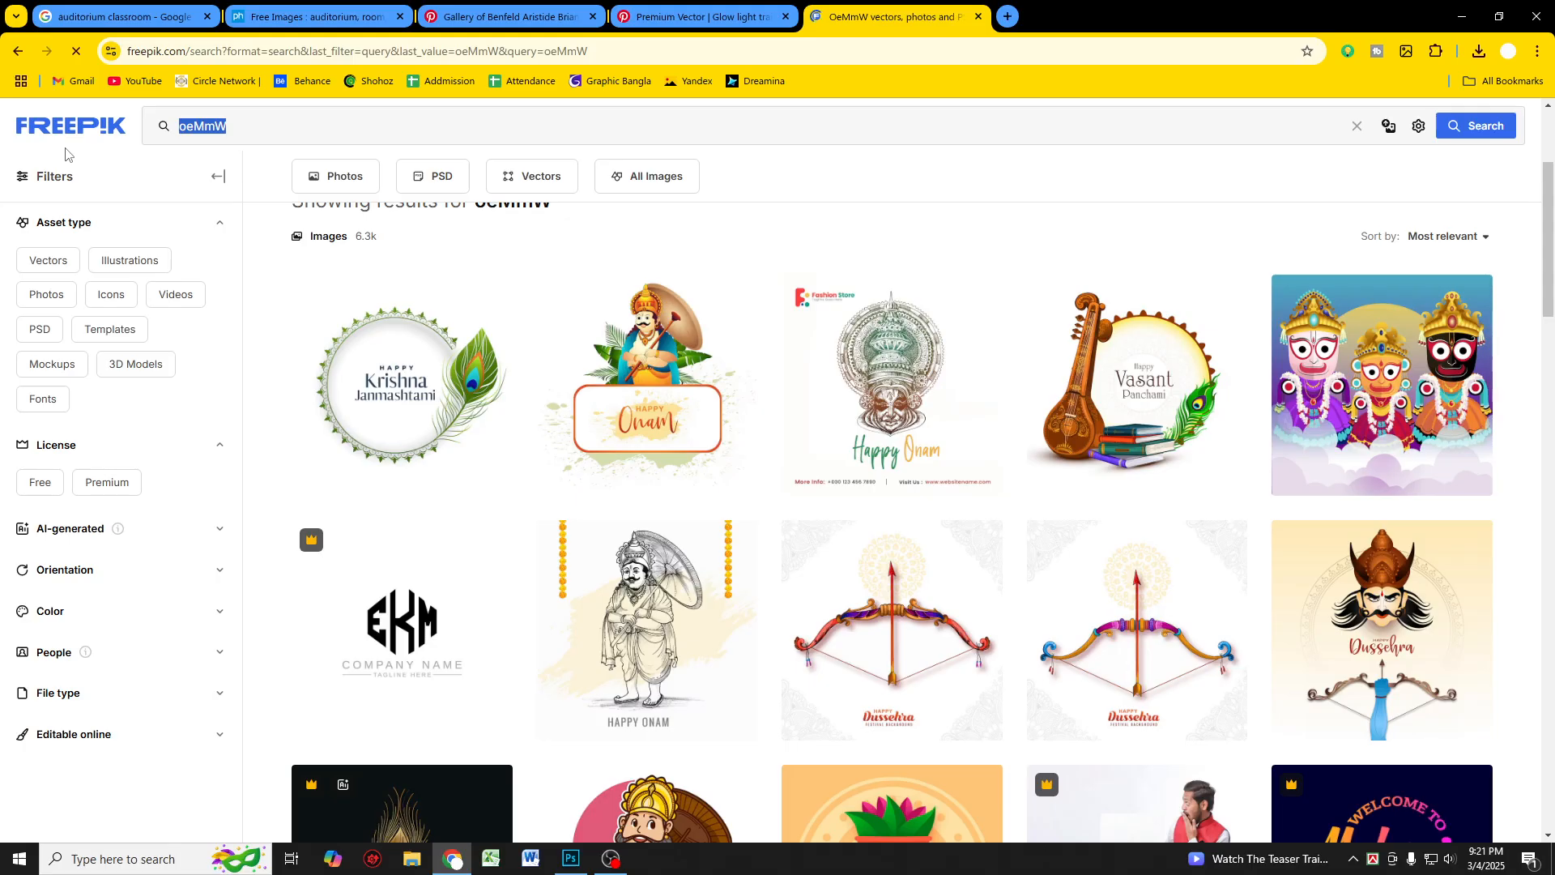
type("phone")
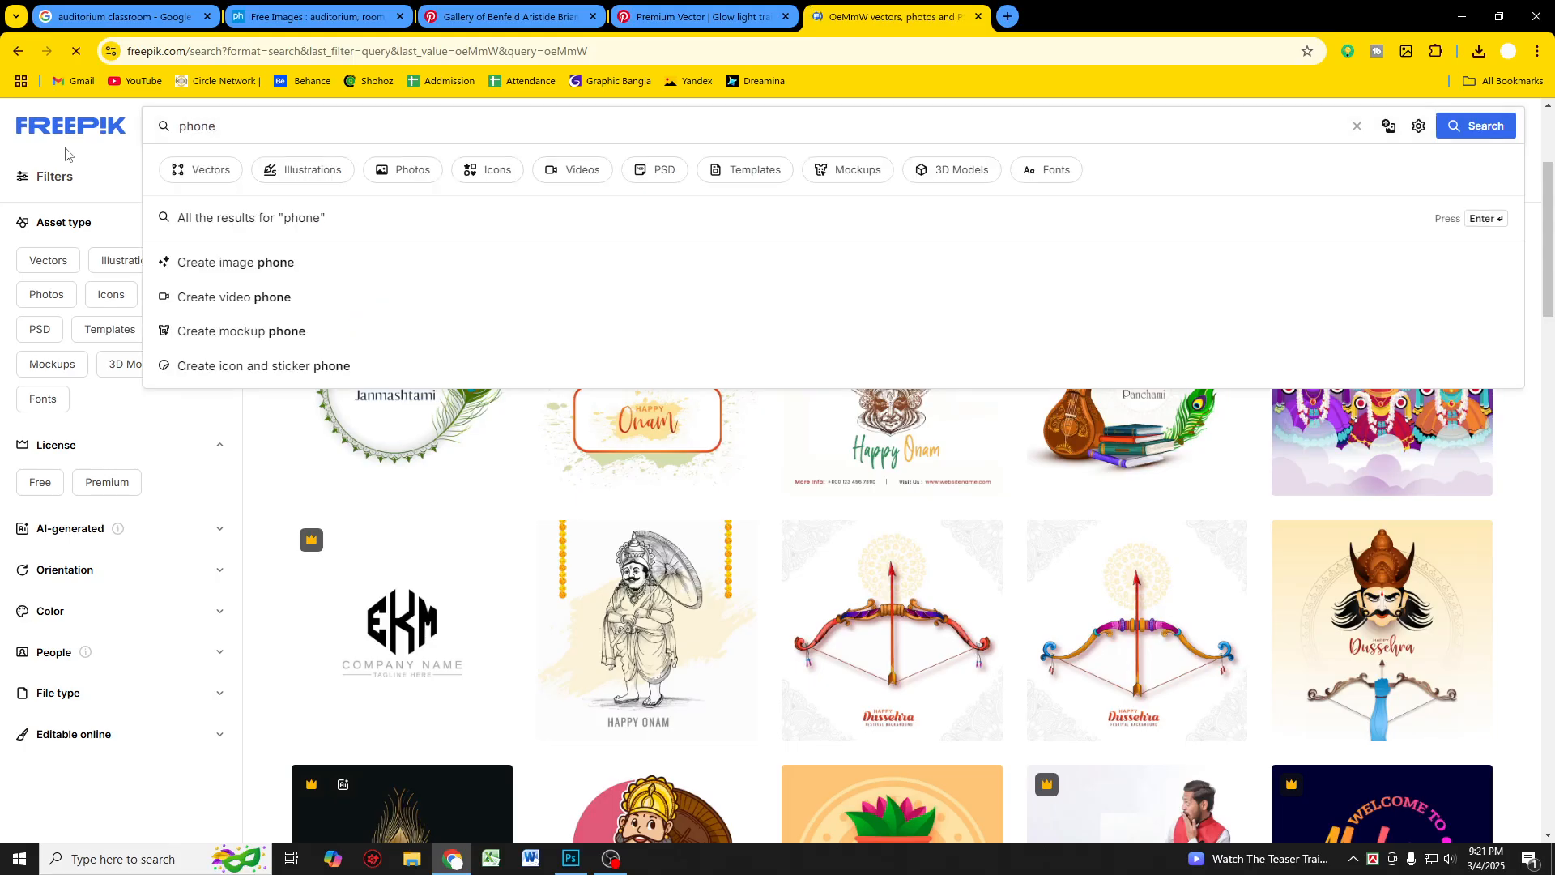
key("Return")
scroll(579, 403, "down", 6)
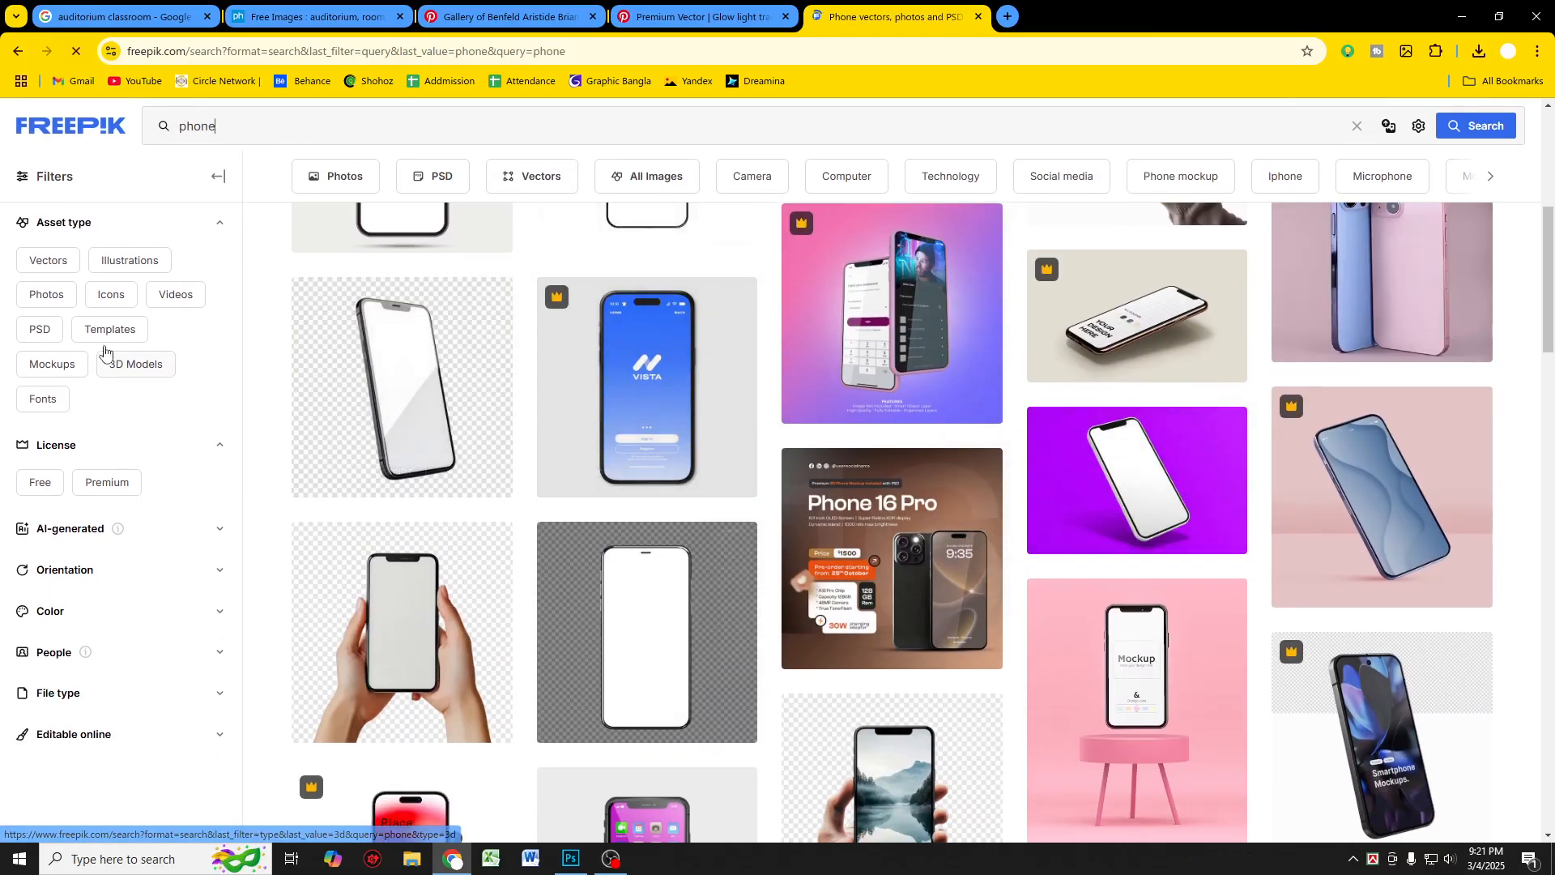
Step: Filter the phone results to free photos only
left_click(60, 298)
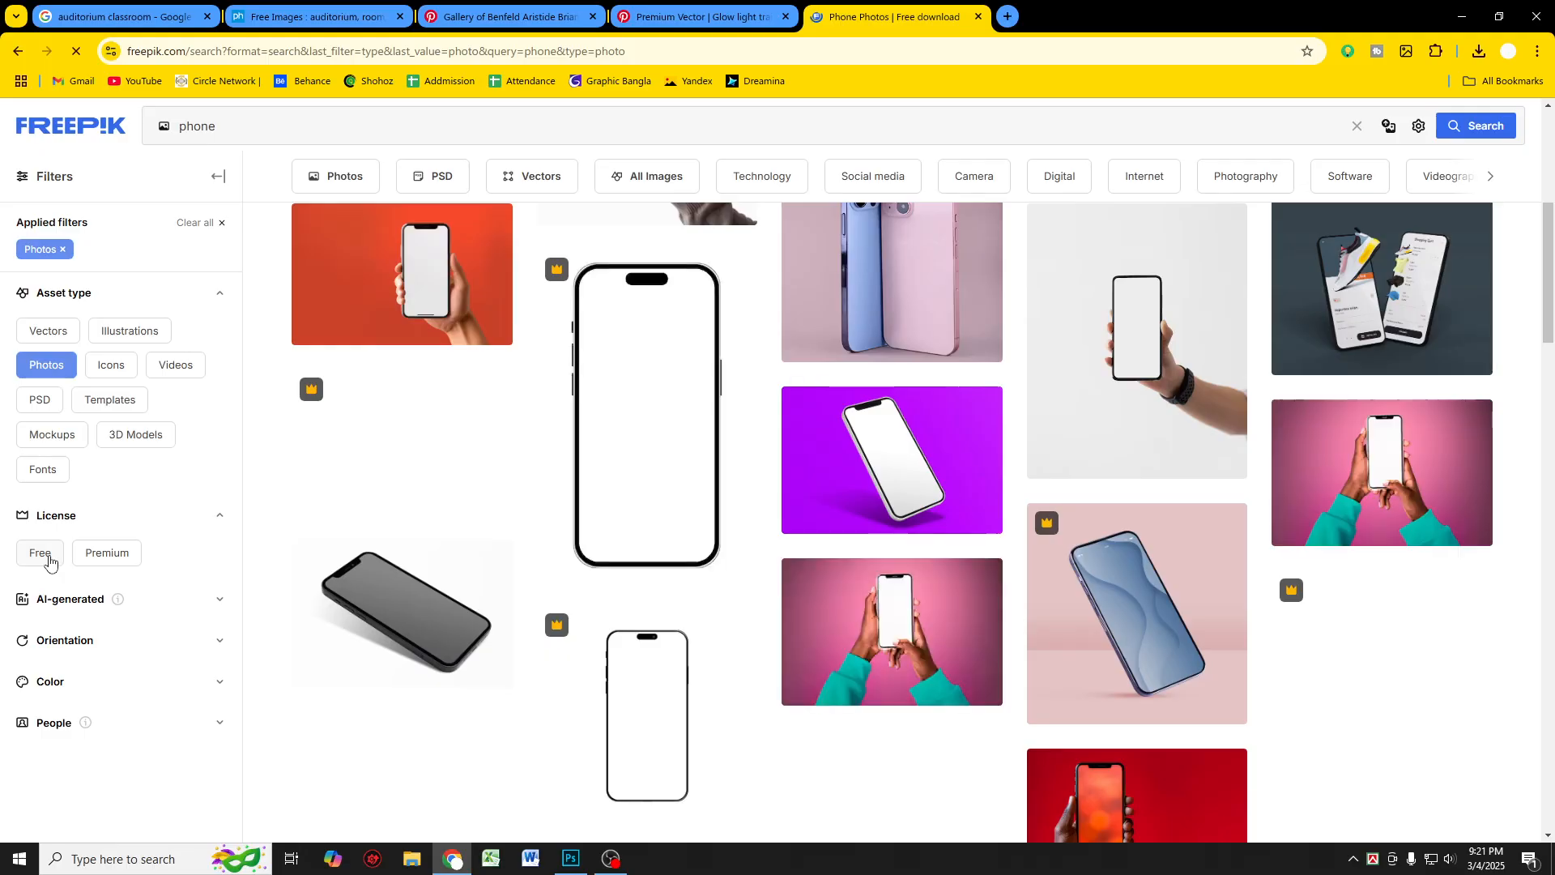
left_click(40, 552)
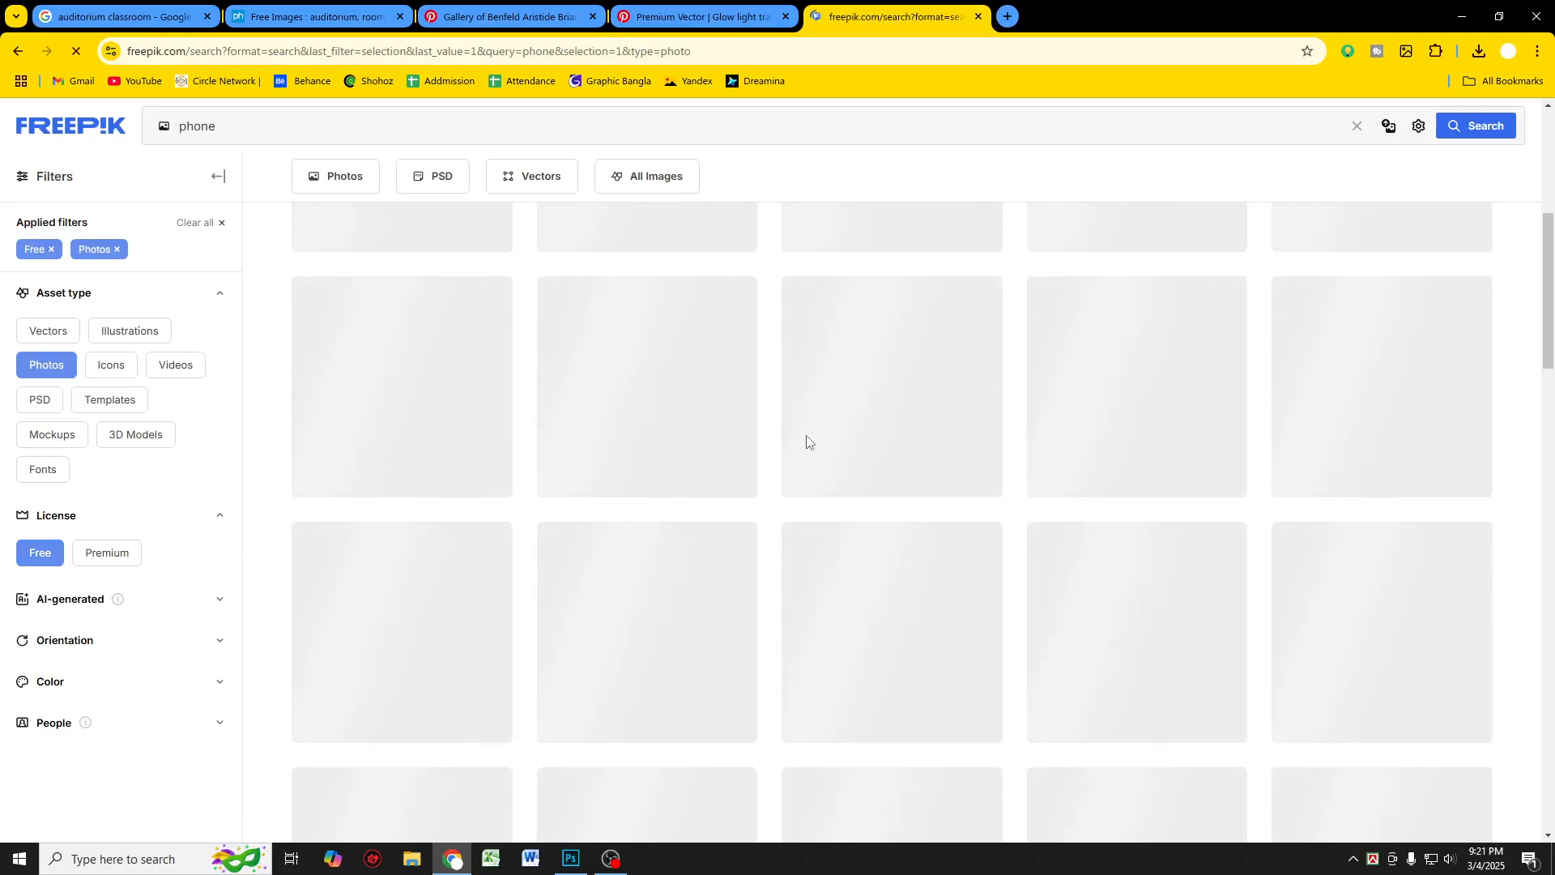
scroll(873, 496, "up", 2)
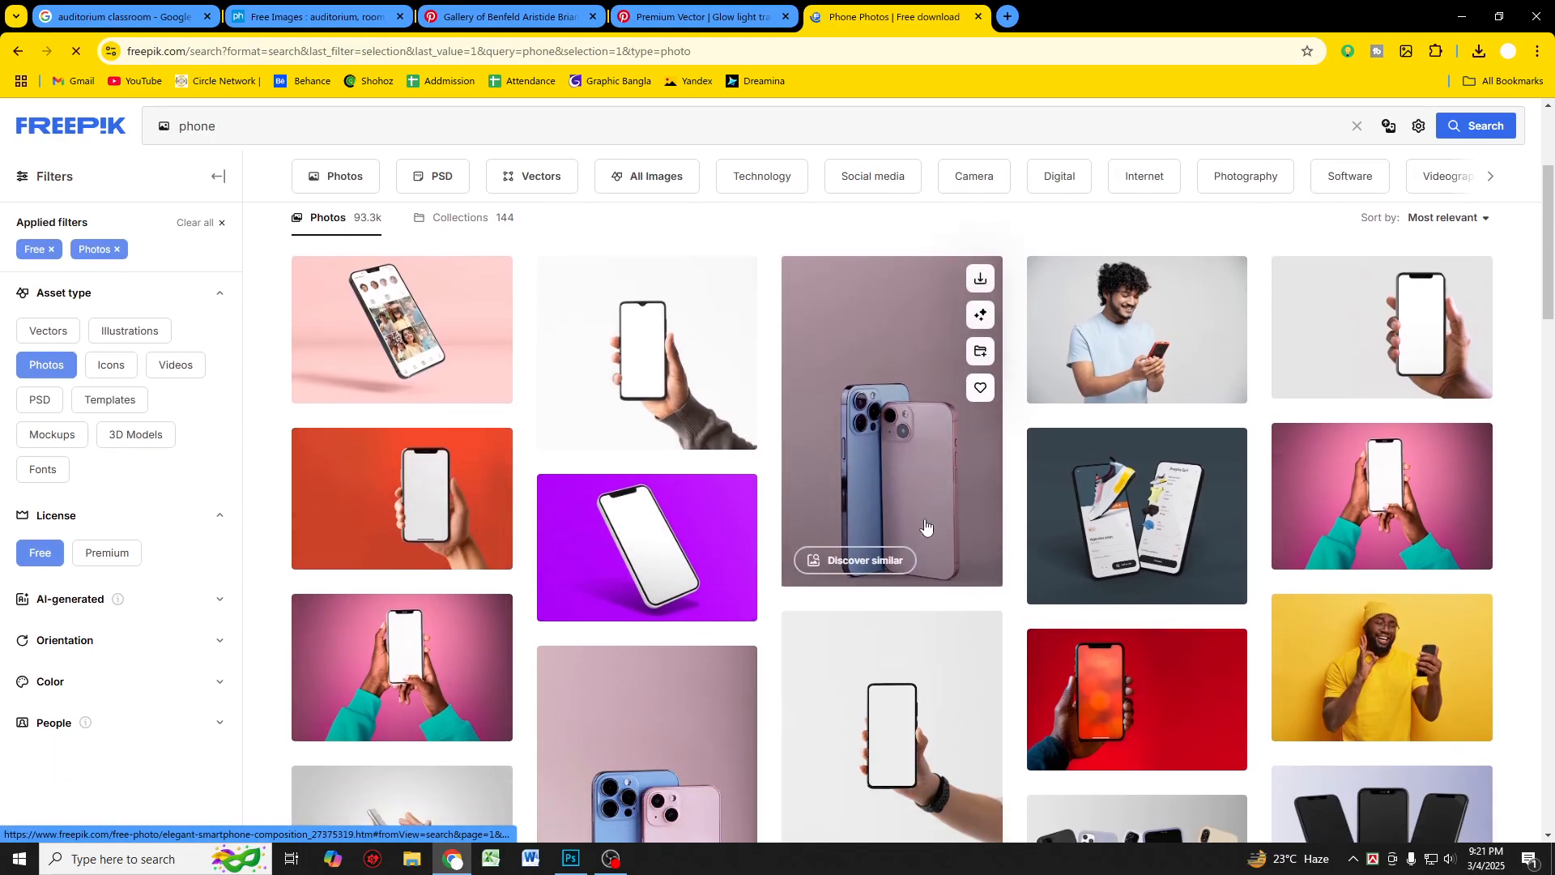
Step: Browse the free phone photos across the first two result pages
scroll(924, 527, "down", 6)
scroll(919, 530, "up", 2)
scroll(915, 537, "down", 15)
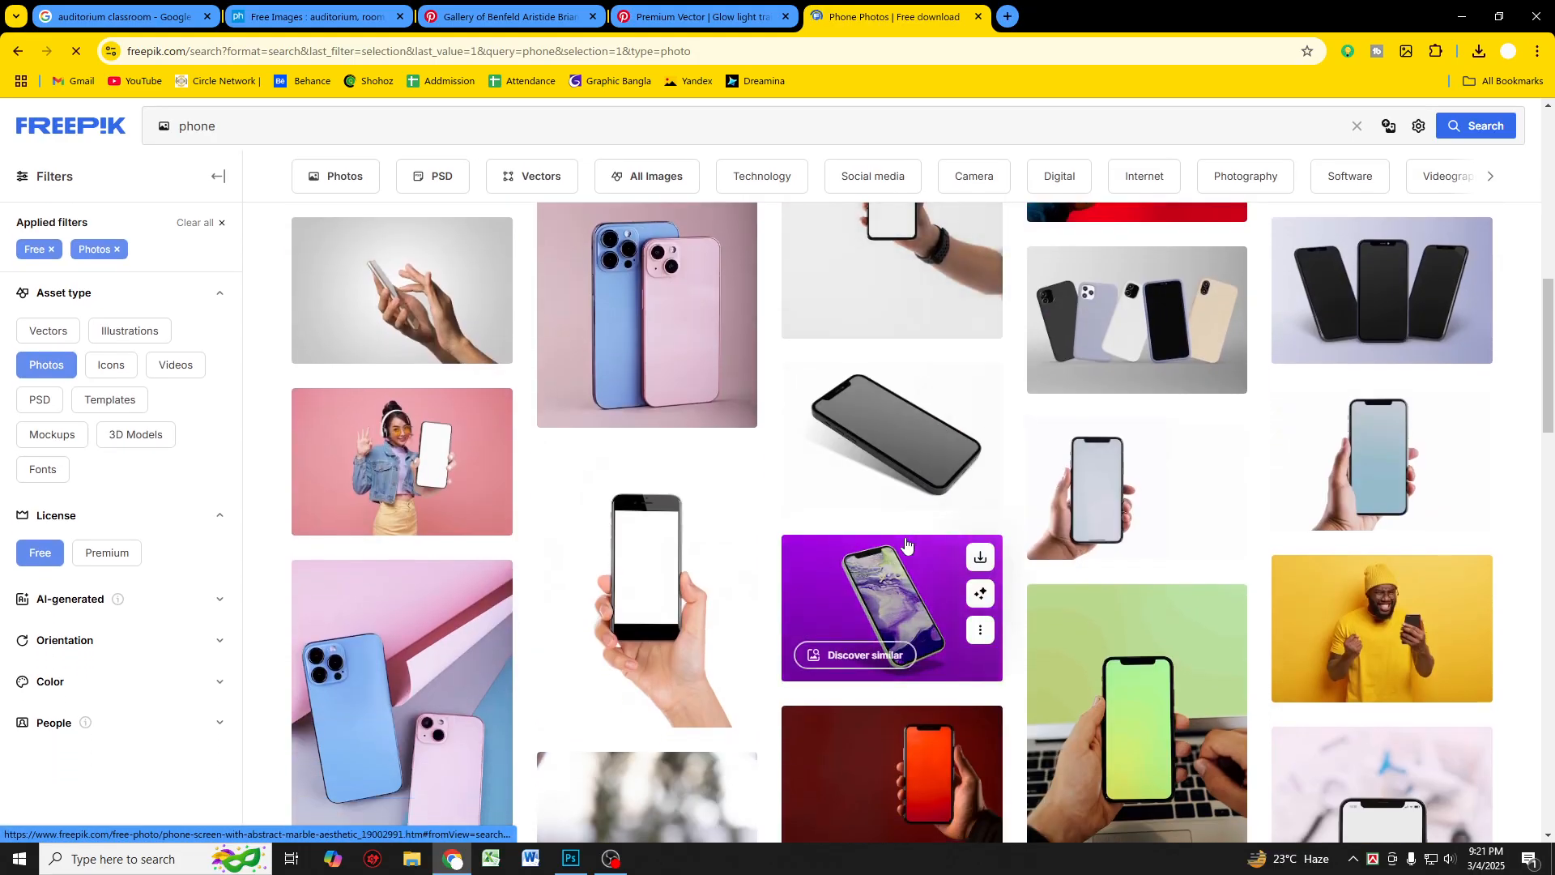
scroll(900, 541, "down", 10)
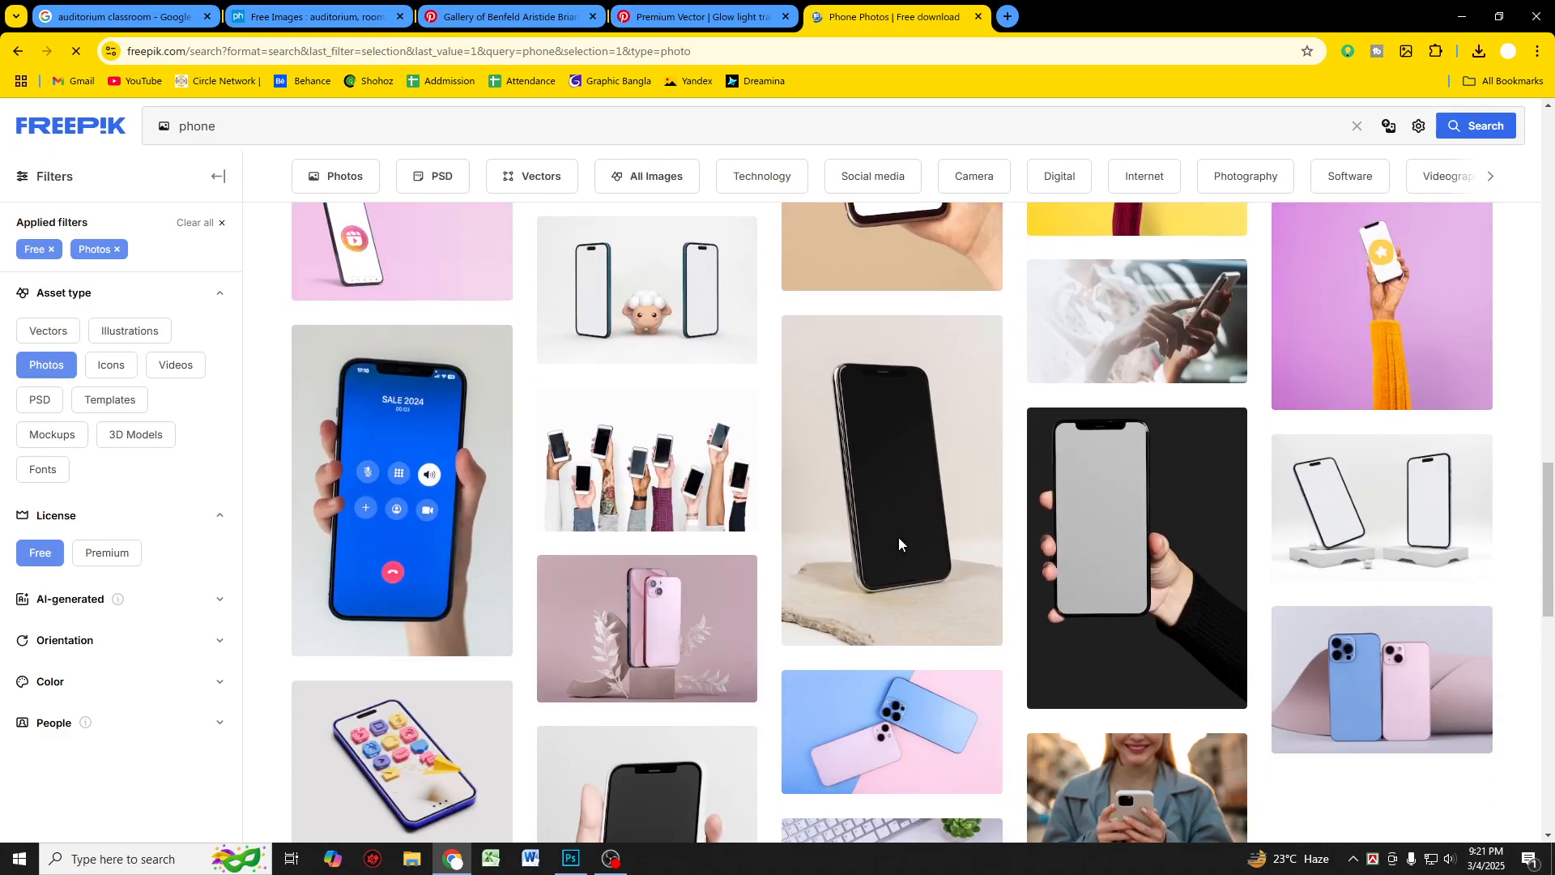
scroll(899, 541, "down", 3)
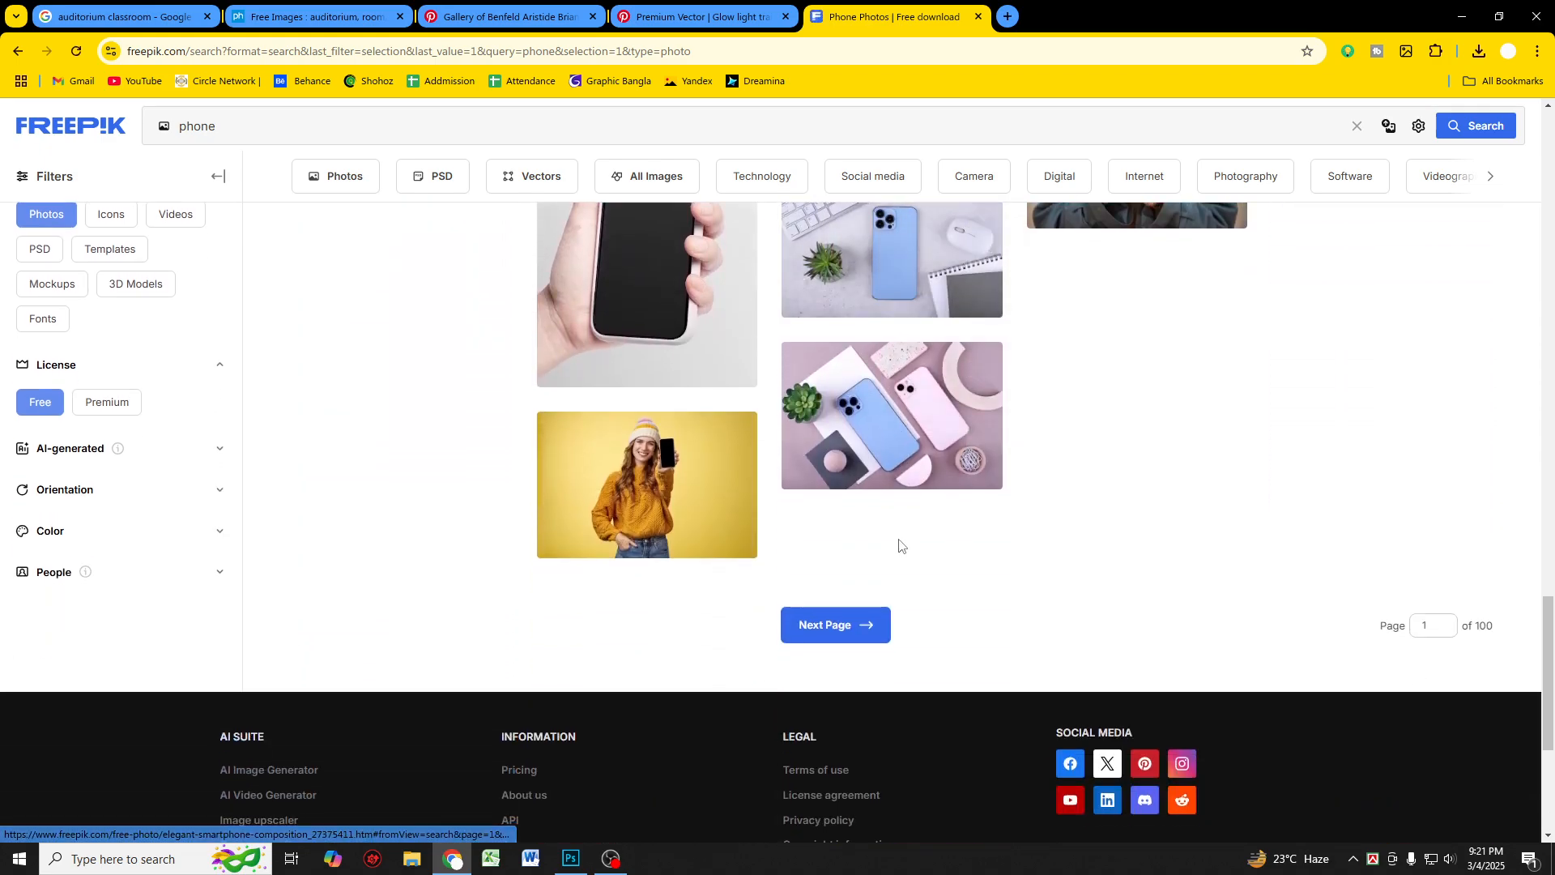
left_click(843, 626)
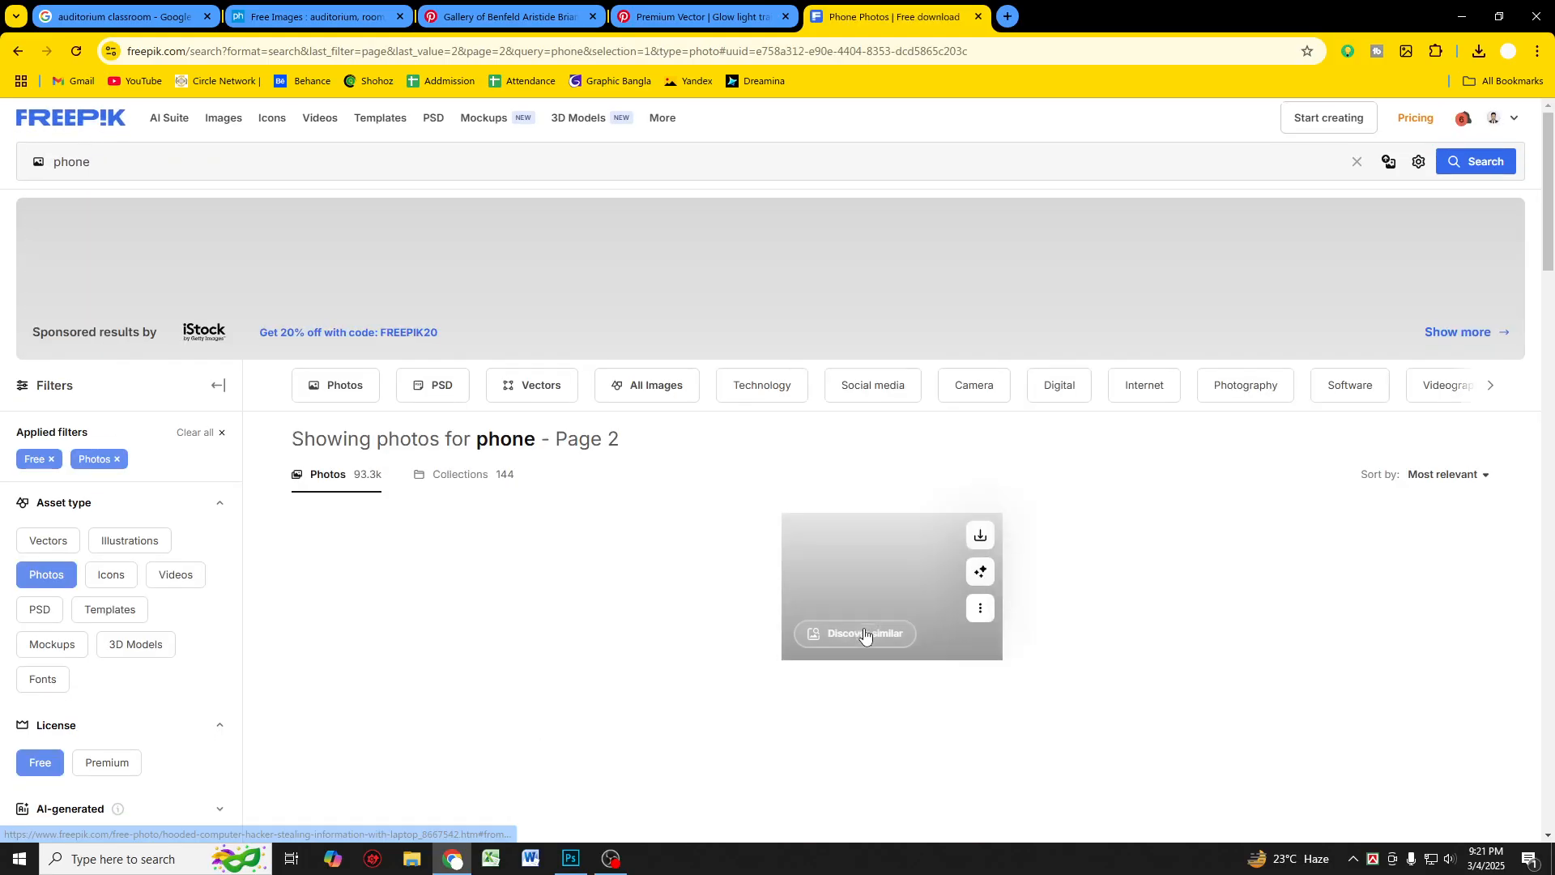
scroll(863, 632, "down", 5)
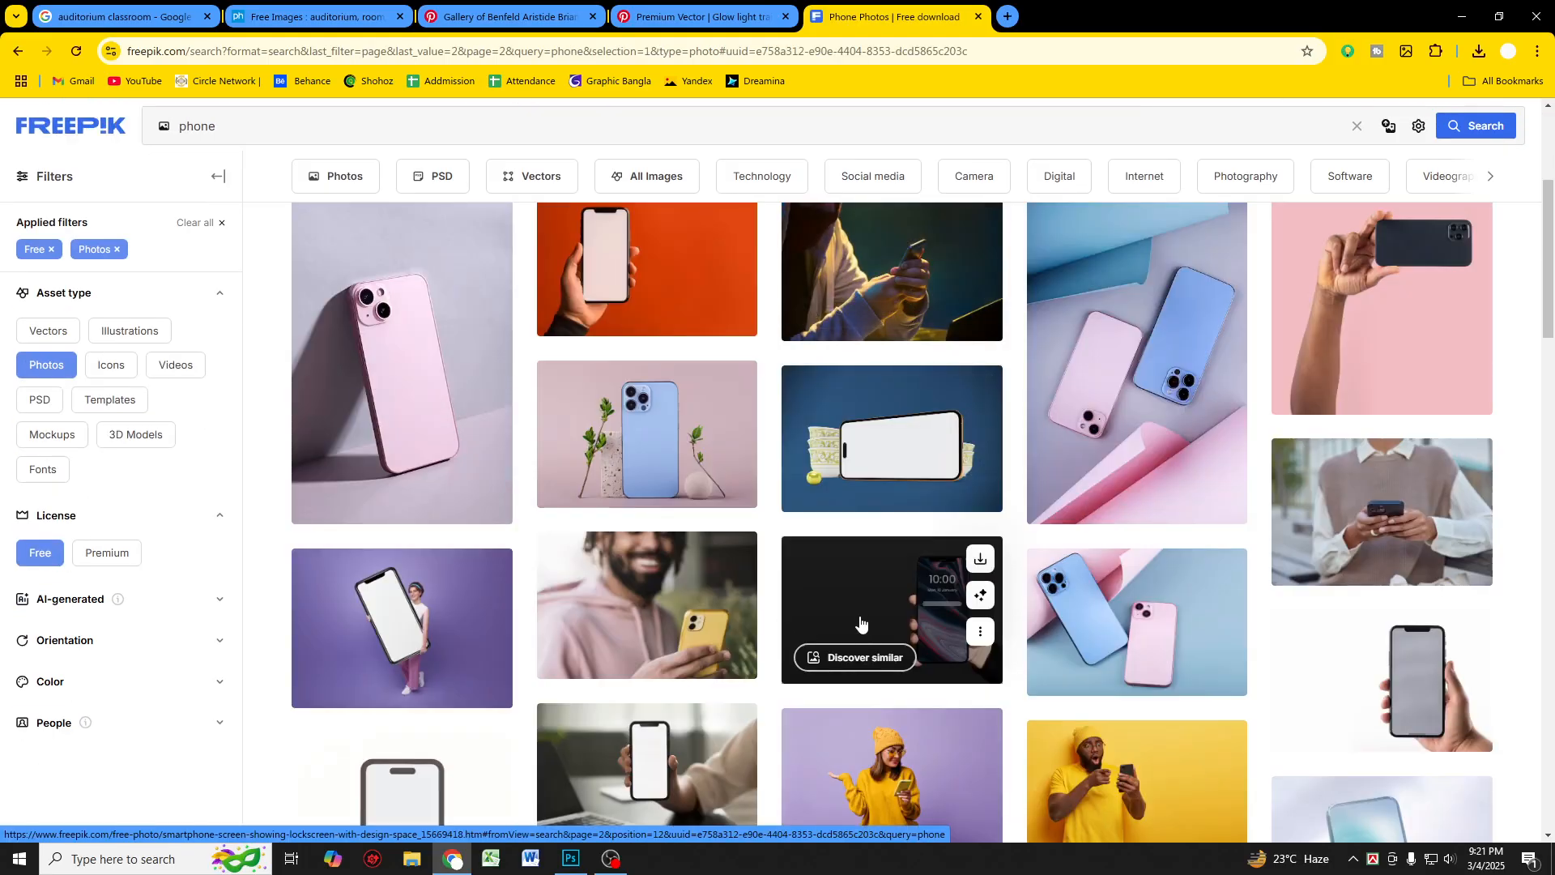
scroll(860, 622, "down", 6)
scroll(860, 616, "down", 12)
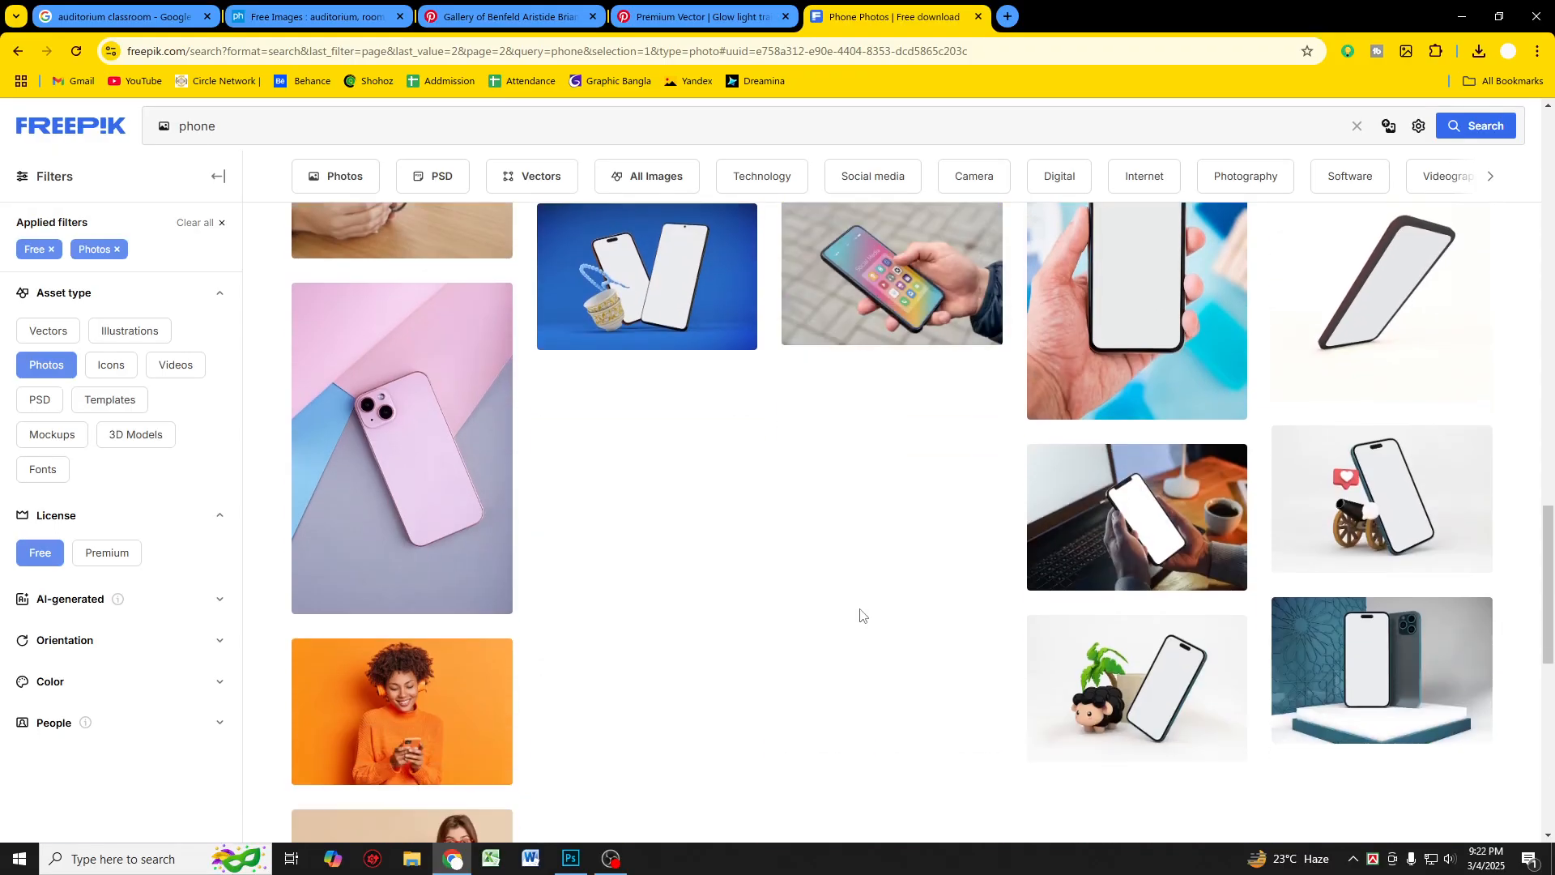
scroll(861, 616, "down", 4)
left_click(883, 700)
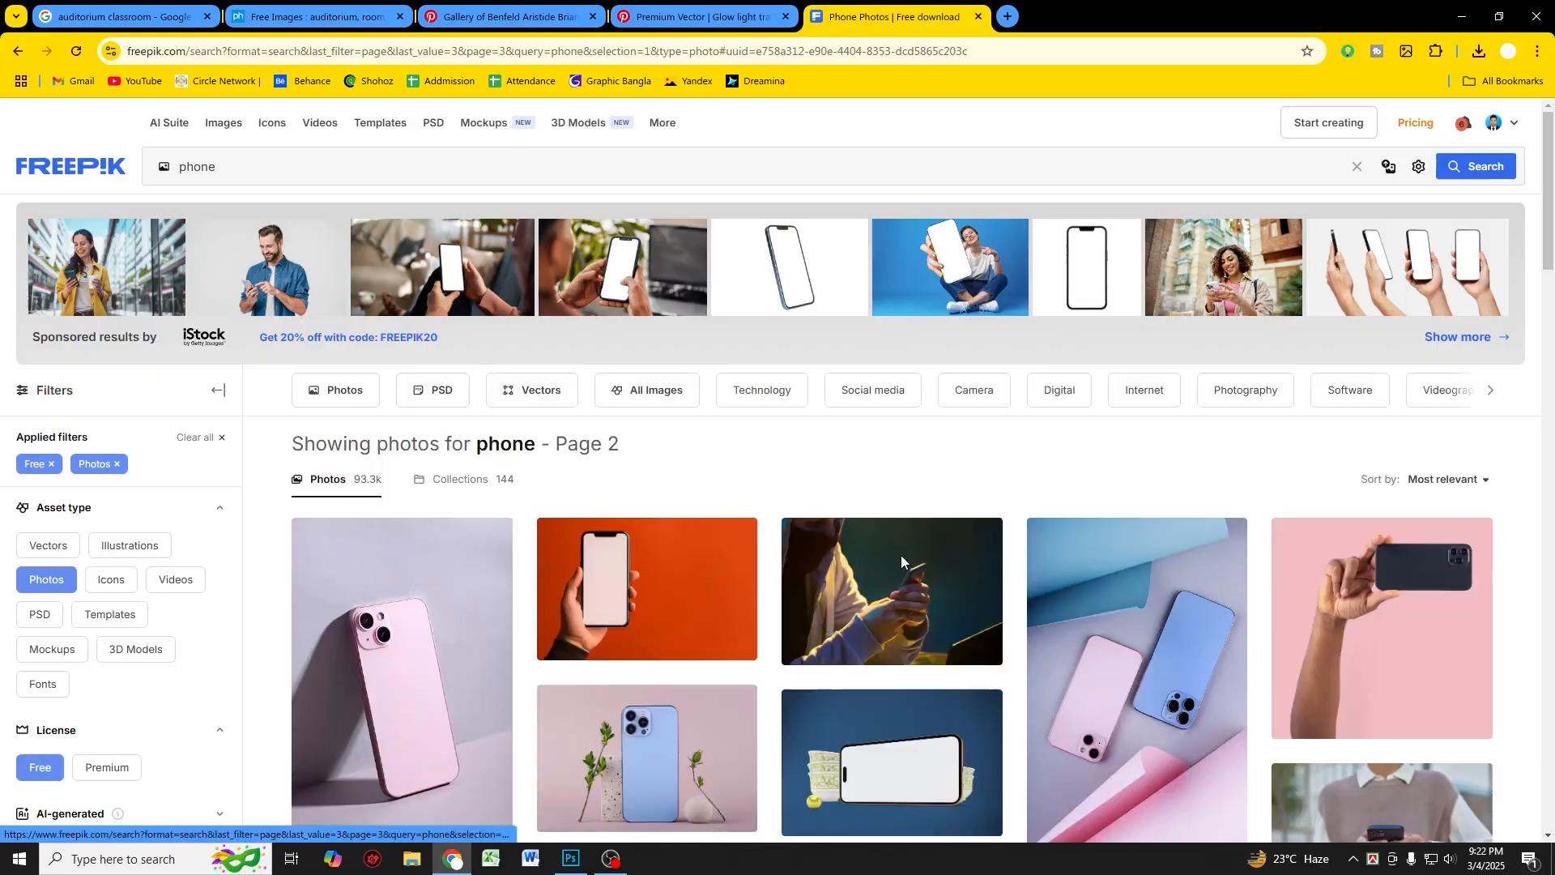
Step: Browse further pages of free phone photos
scroll(908, 573, "down", 3)
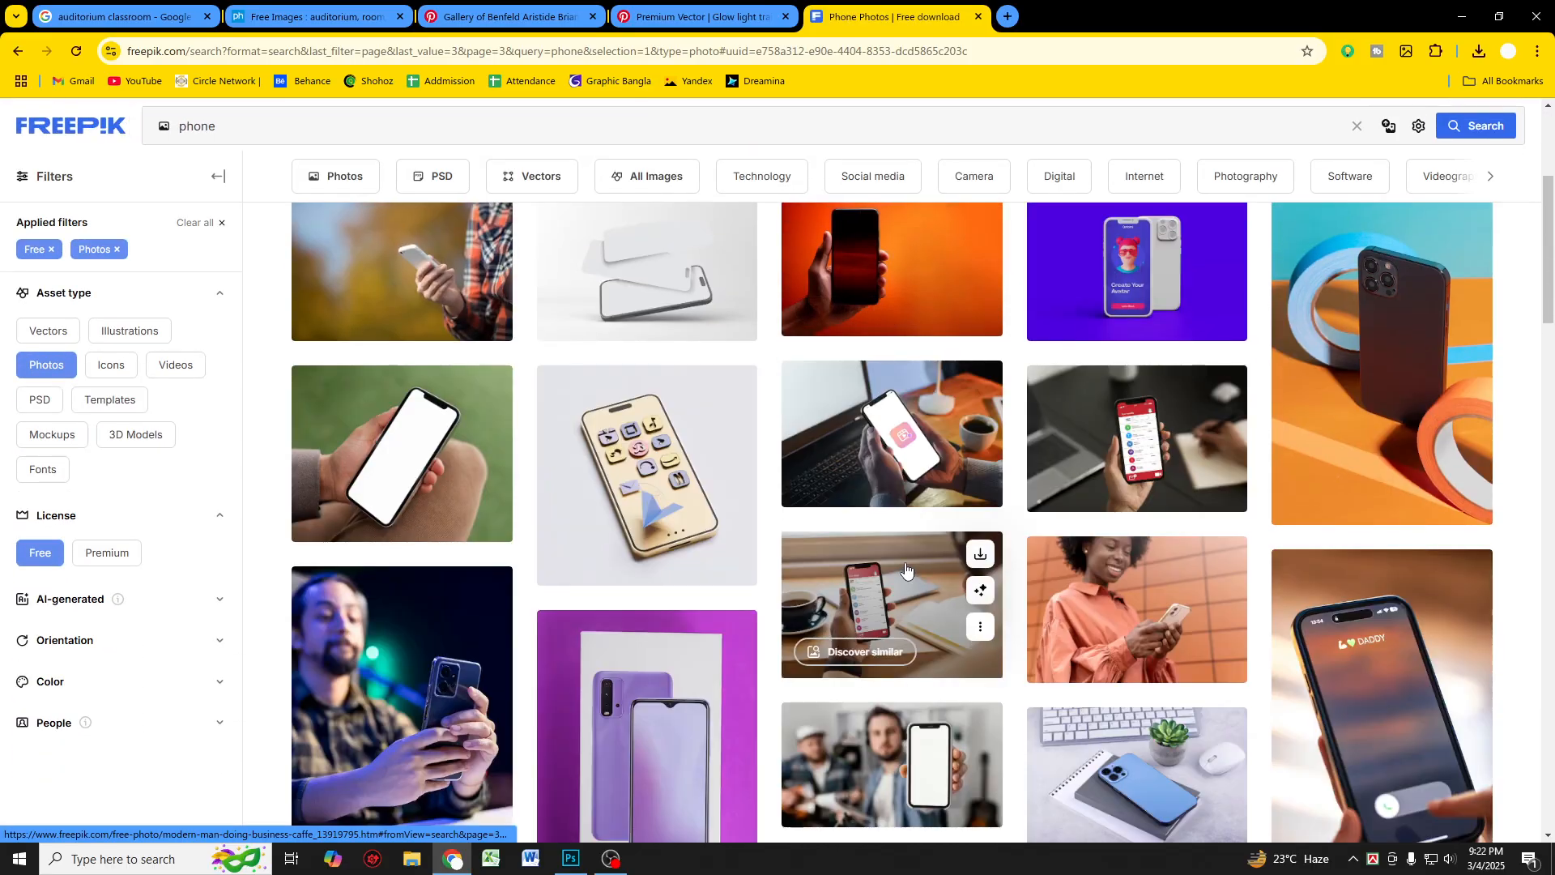
scroll(906, 570, "down", 9)
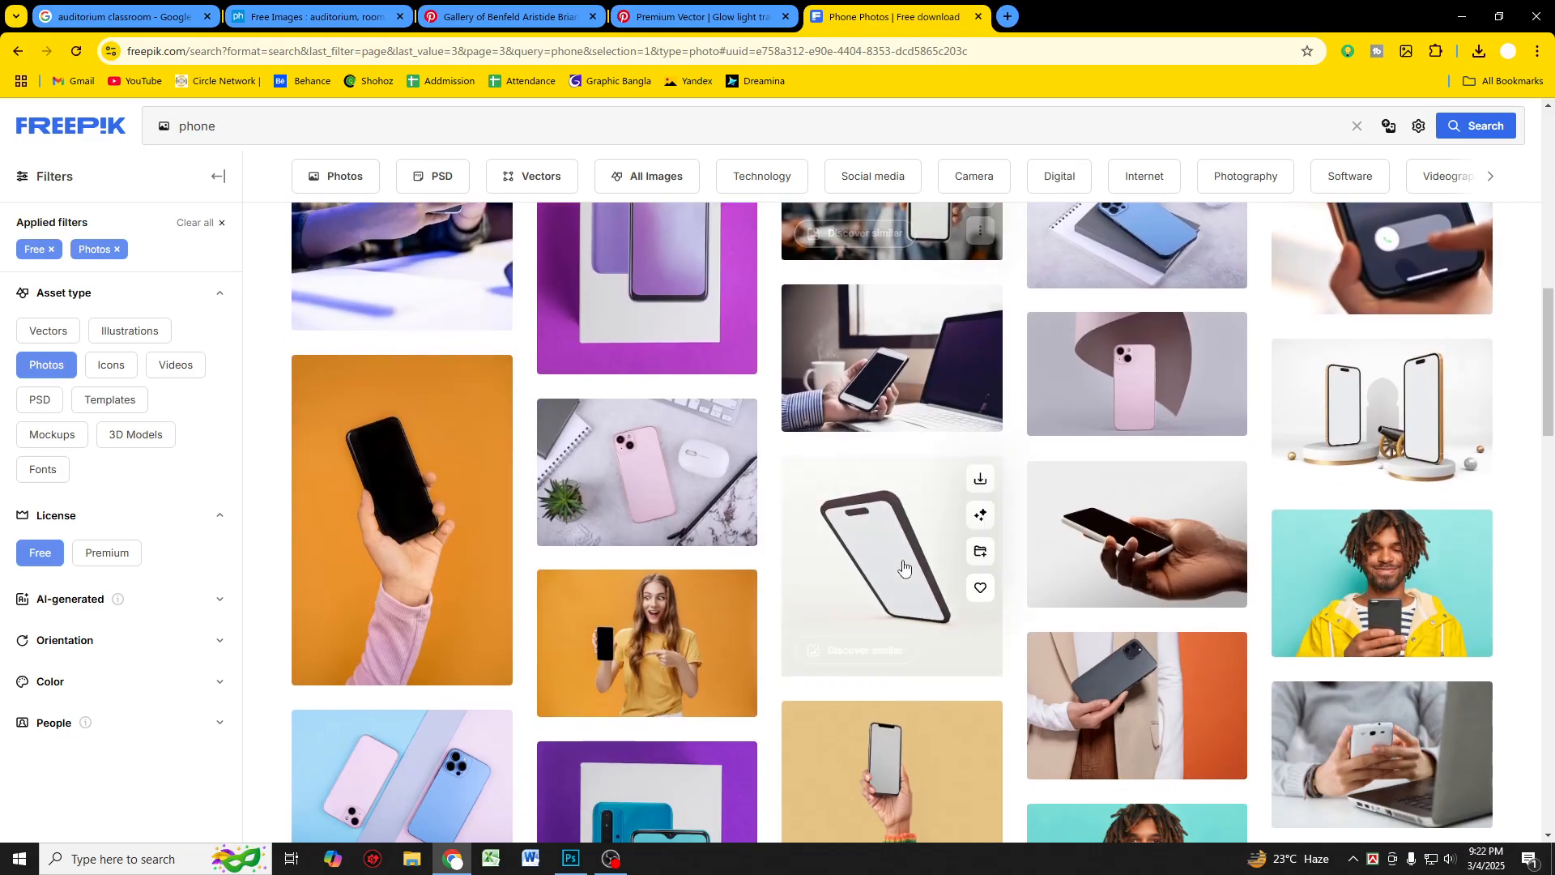
scroll(904, 567, "down", 10)
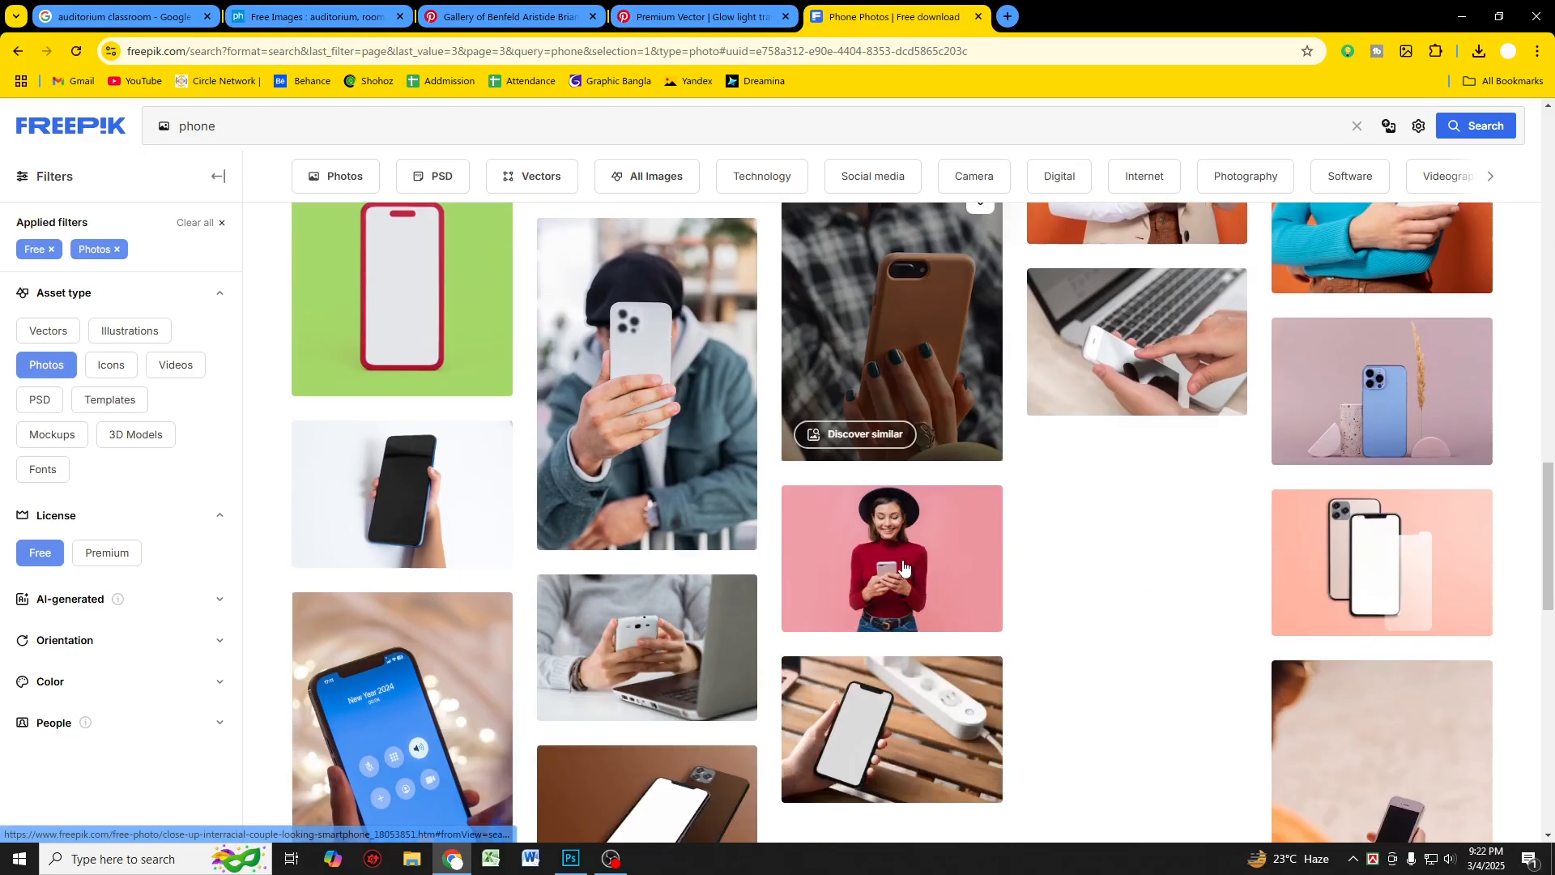
scroll(904, 567, "down", 10)
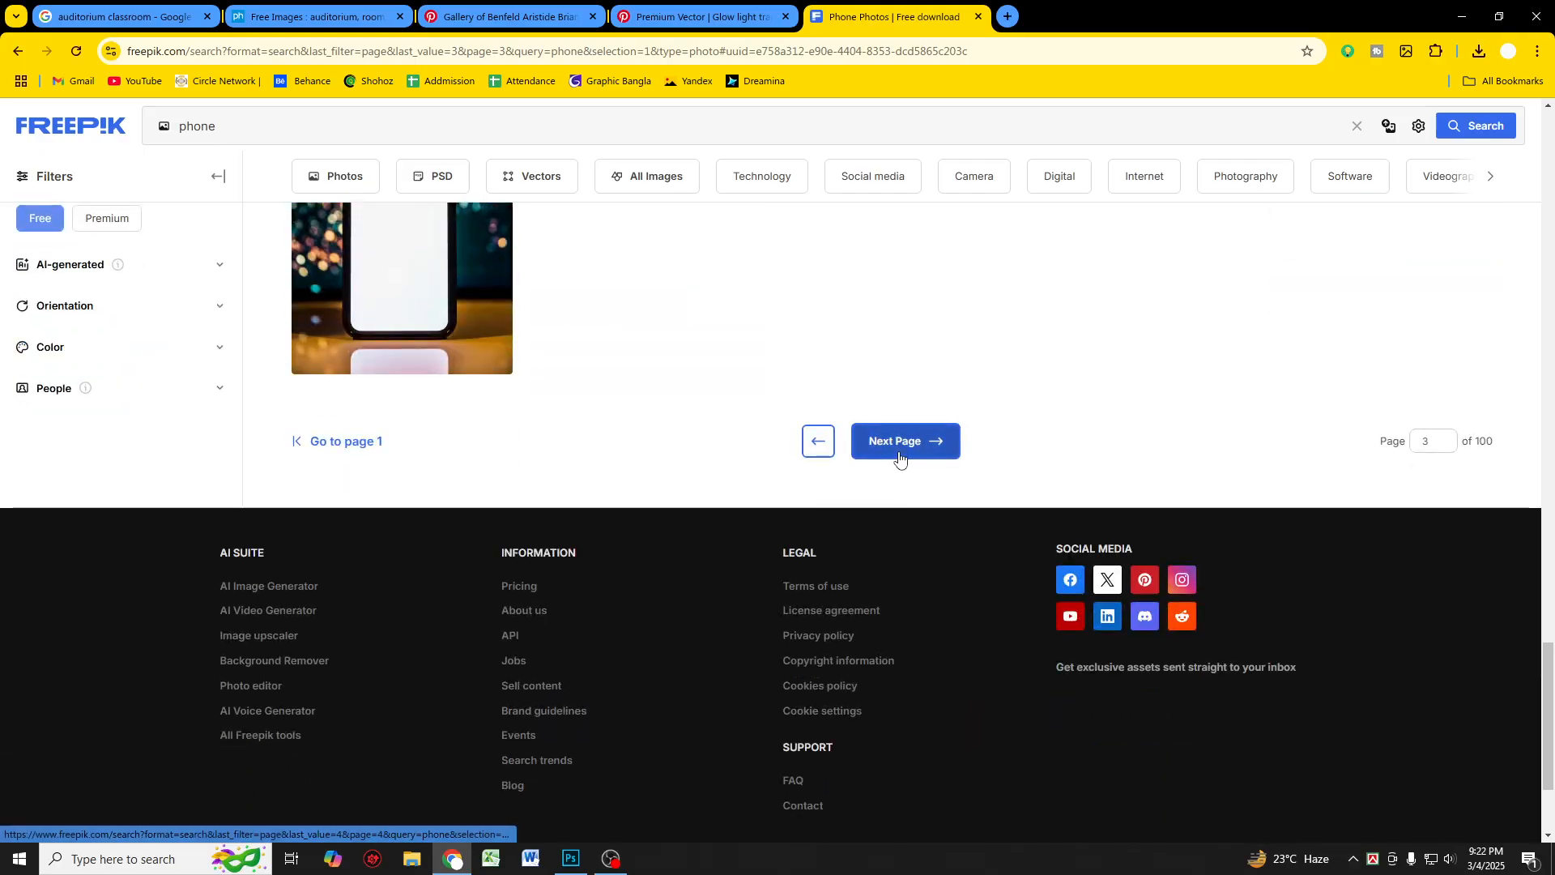
left_click(897, 455)
scroll(904, 457, "down", 3)
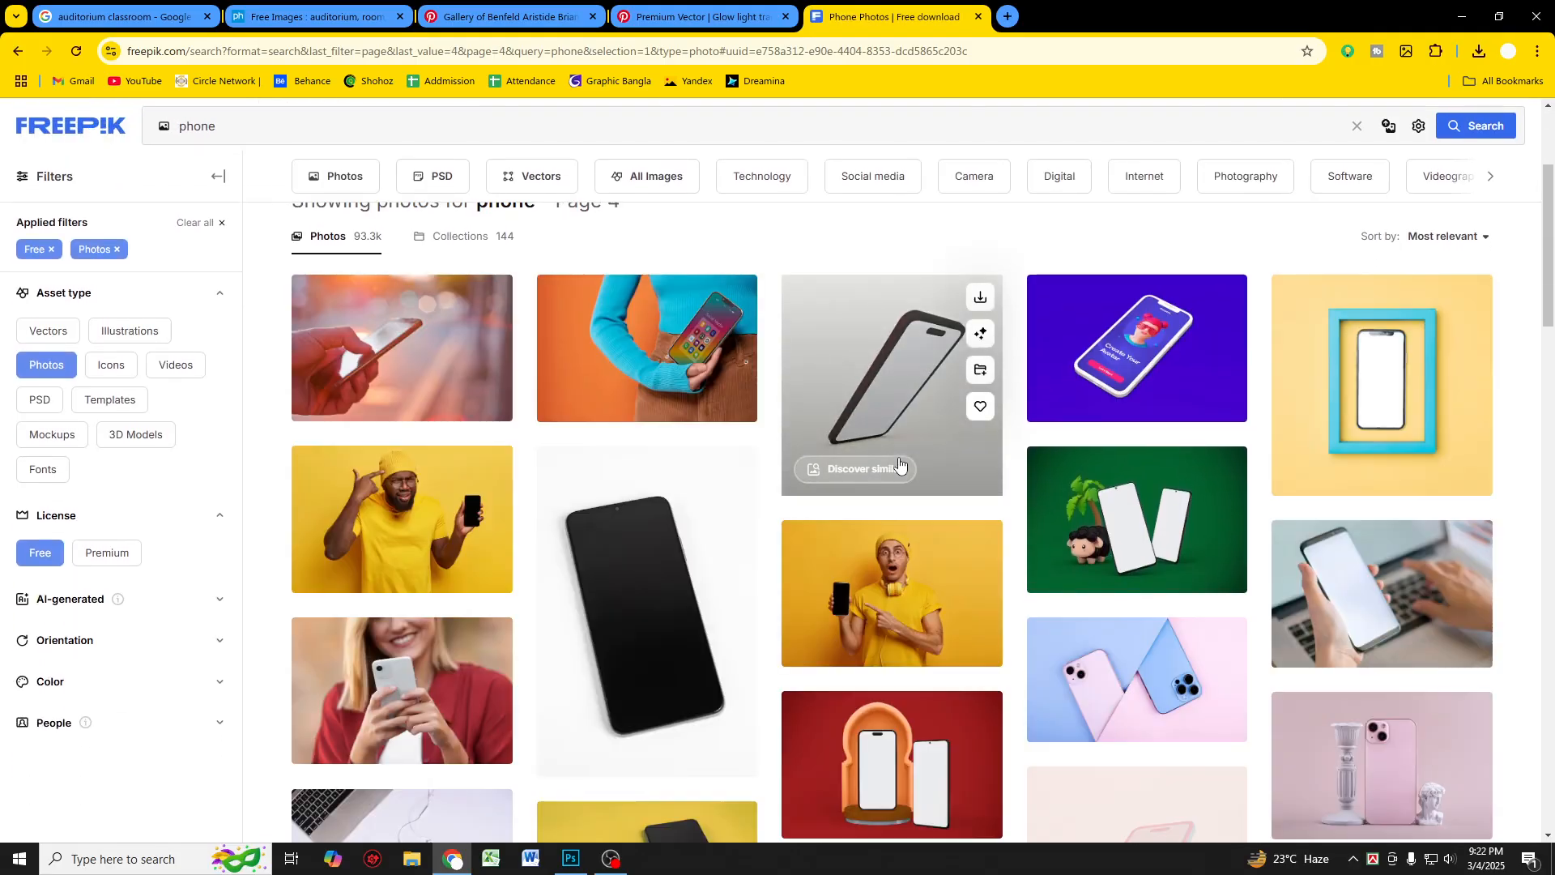
scroll(899, 464, "down", 6)
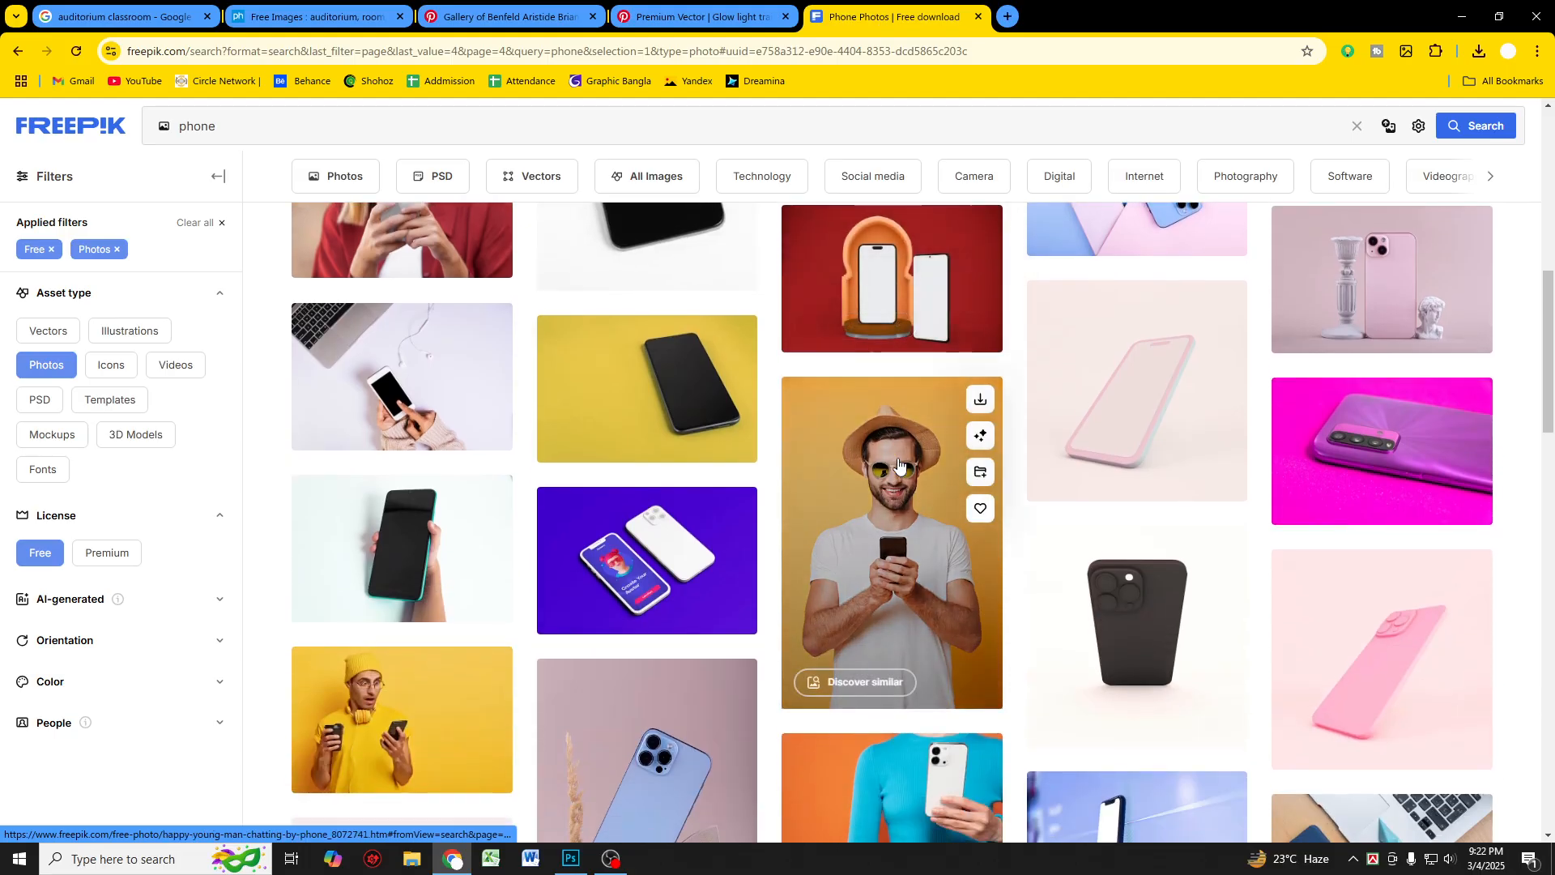
scroll(899, 464, "down", 15)
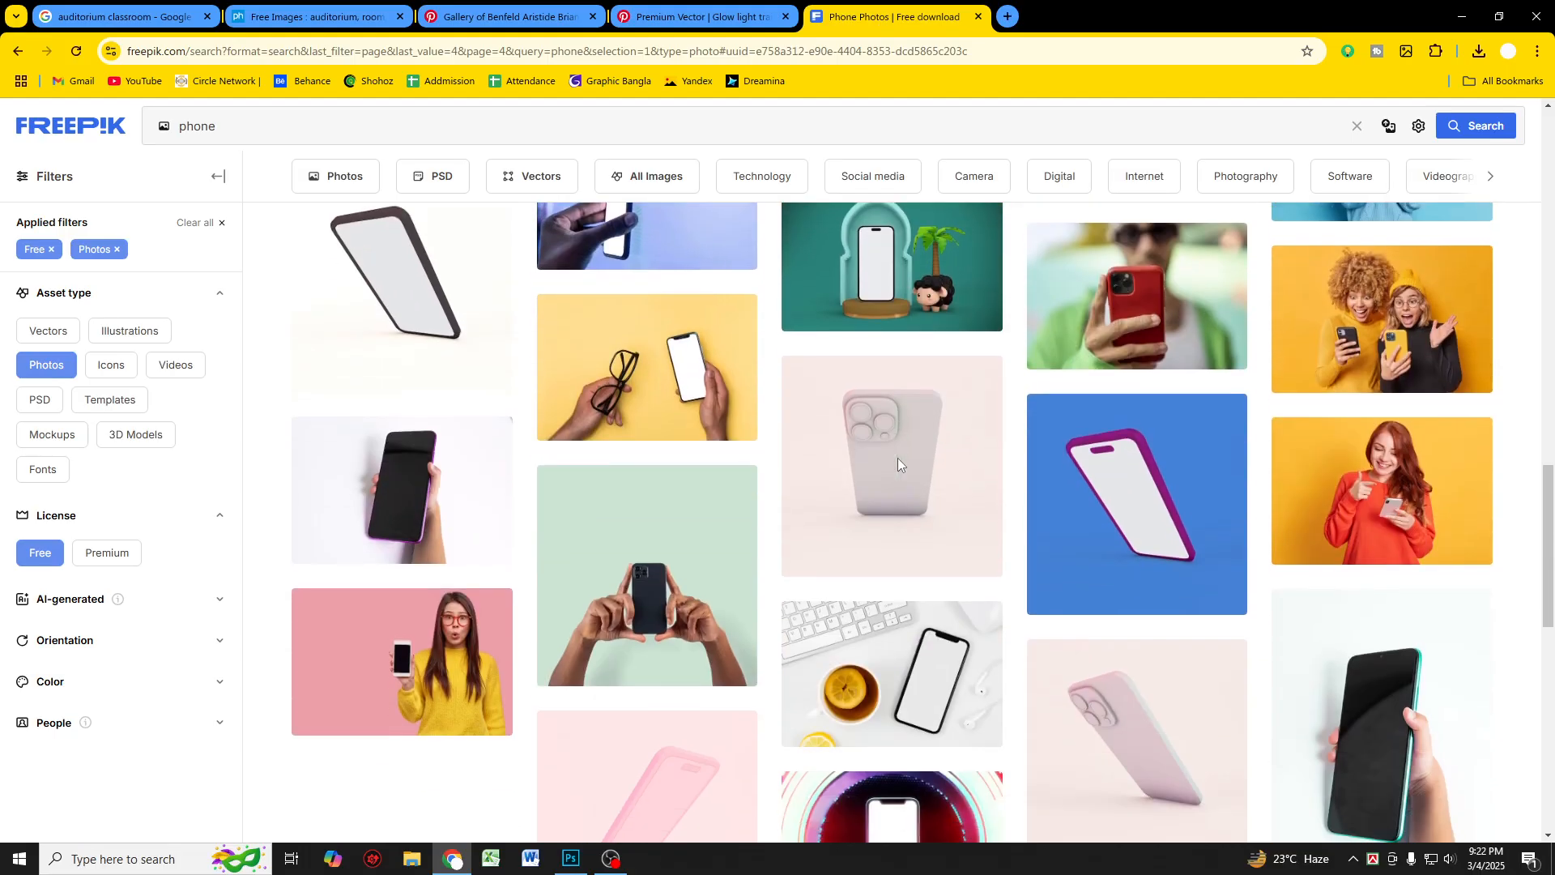
scroll(897, 458, "down", 6)
scroll(891, 486, "up", 10)
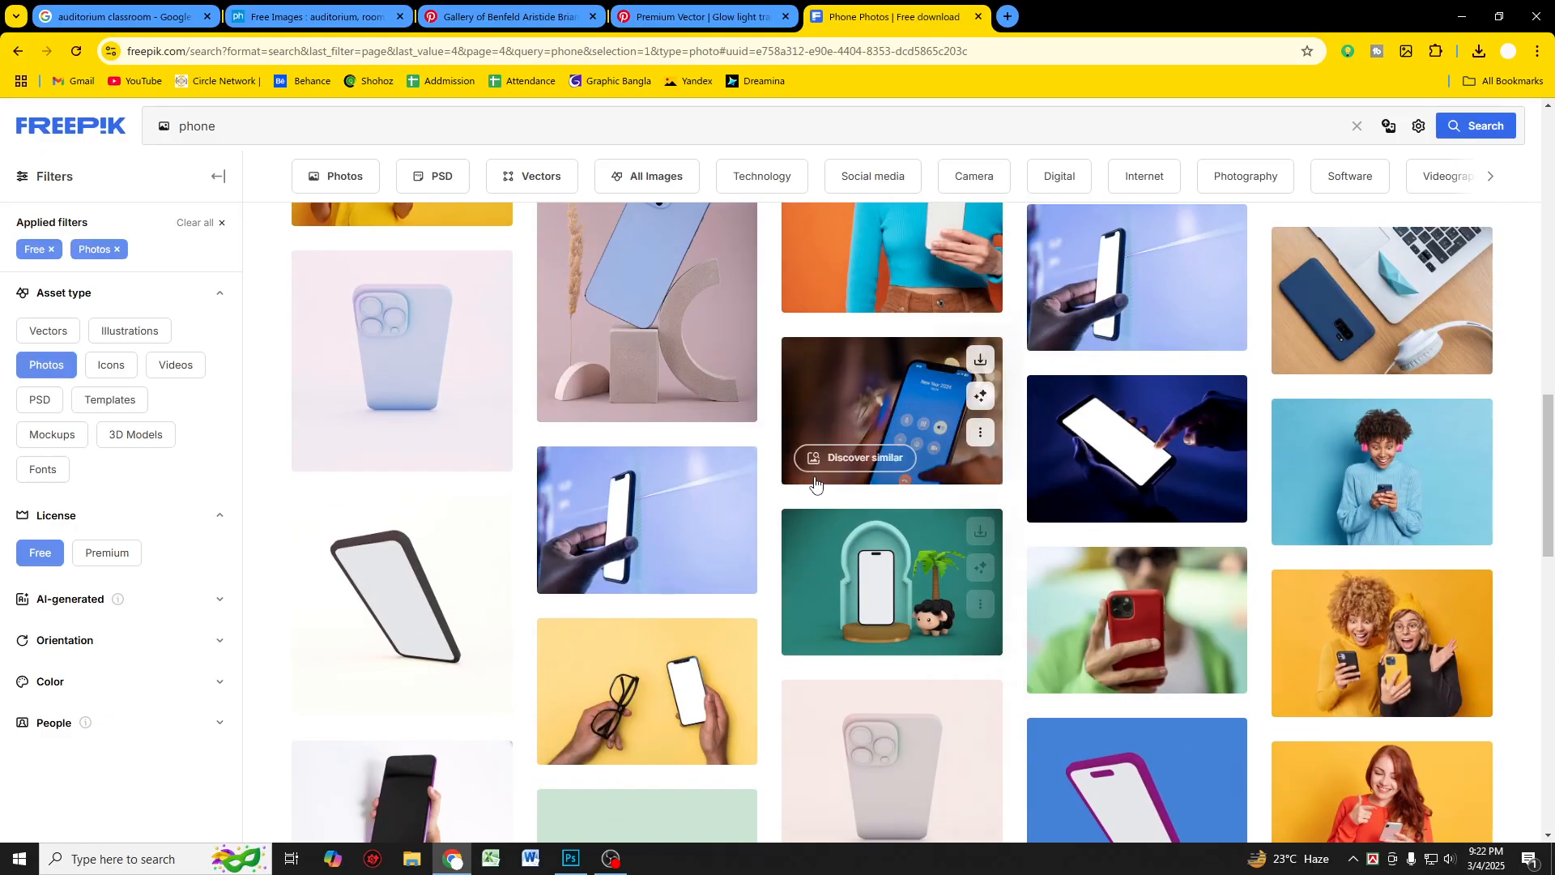
scroll(815, 484, "up", 5)
Step: Search for "single phone" and scroll through the results
left_click(222, 124)
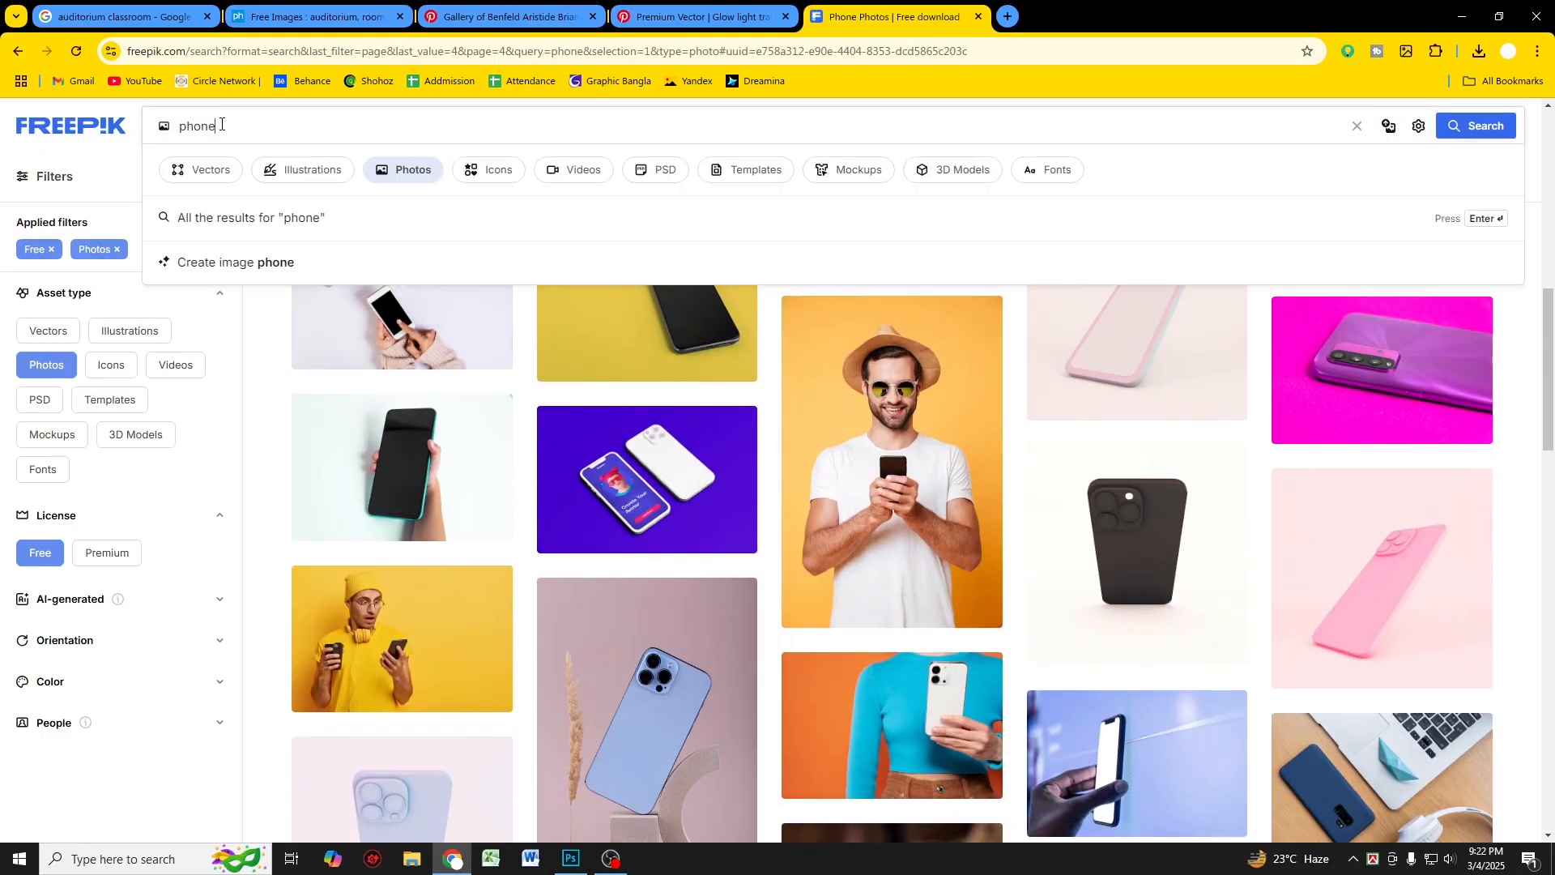
type("single")
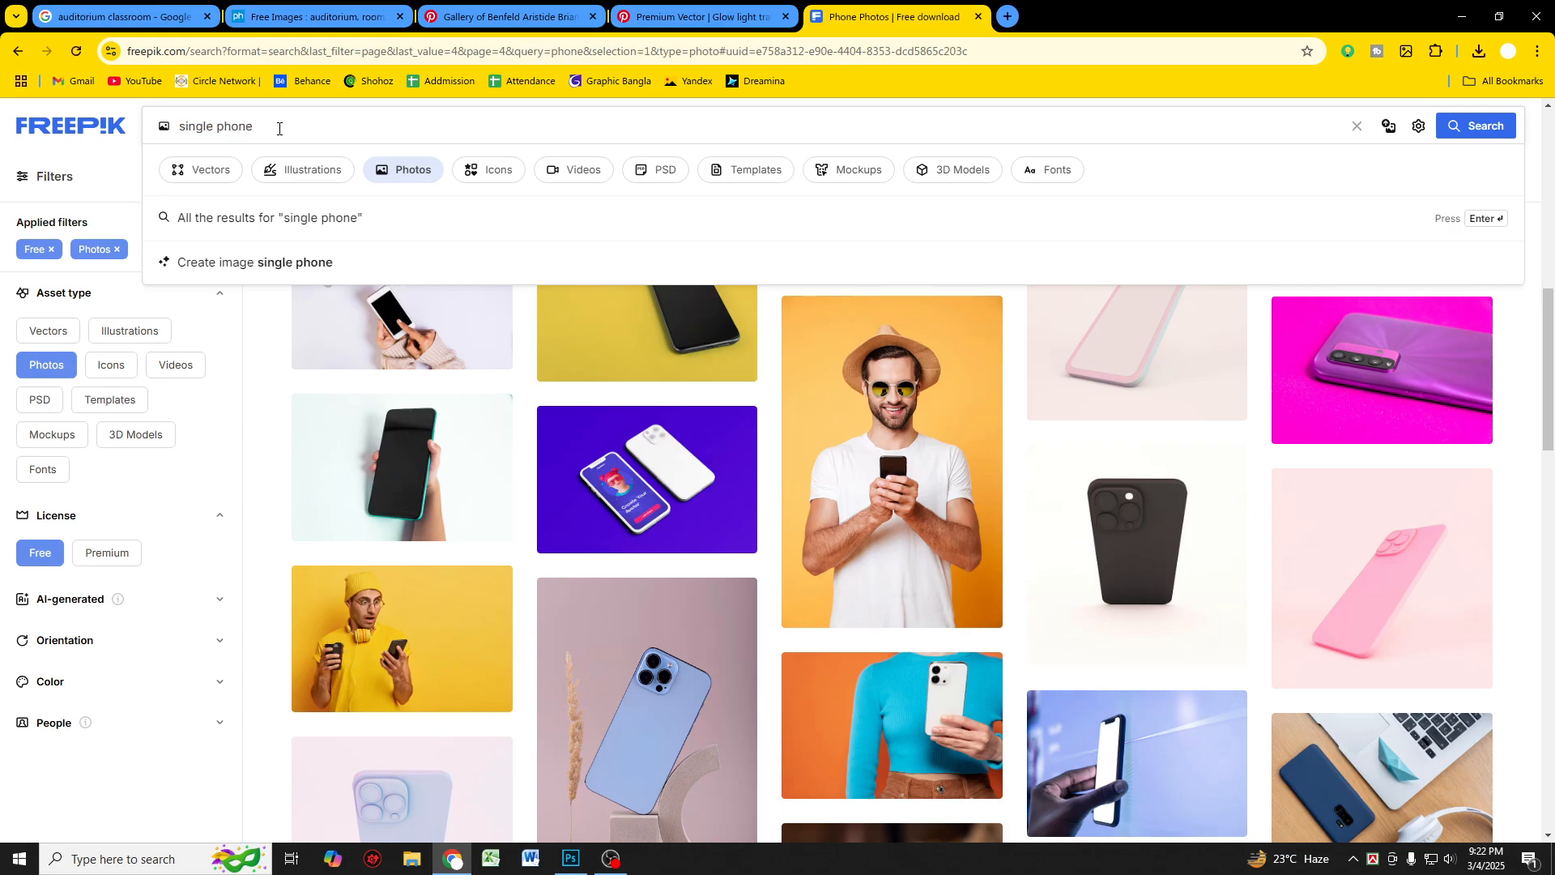
key("Return")
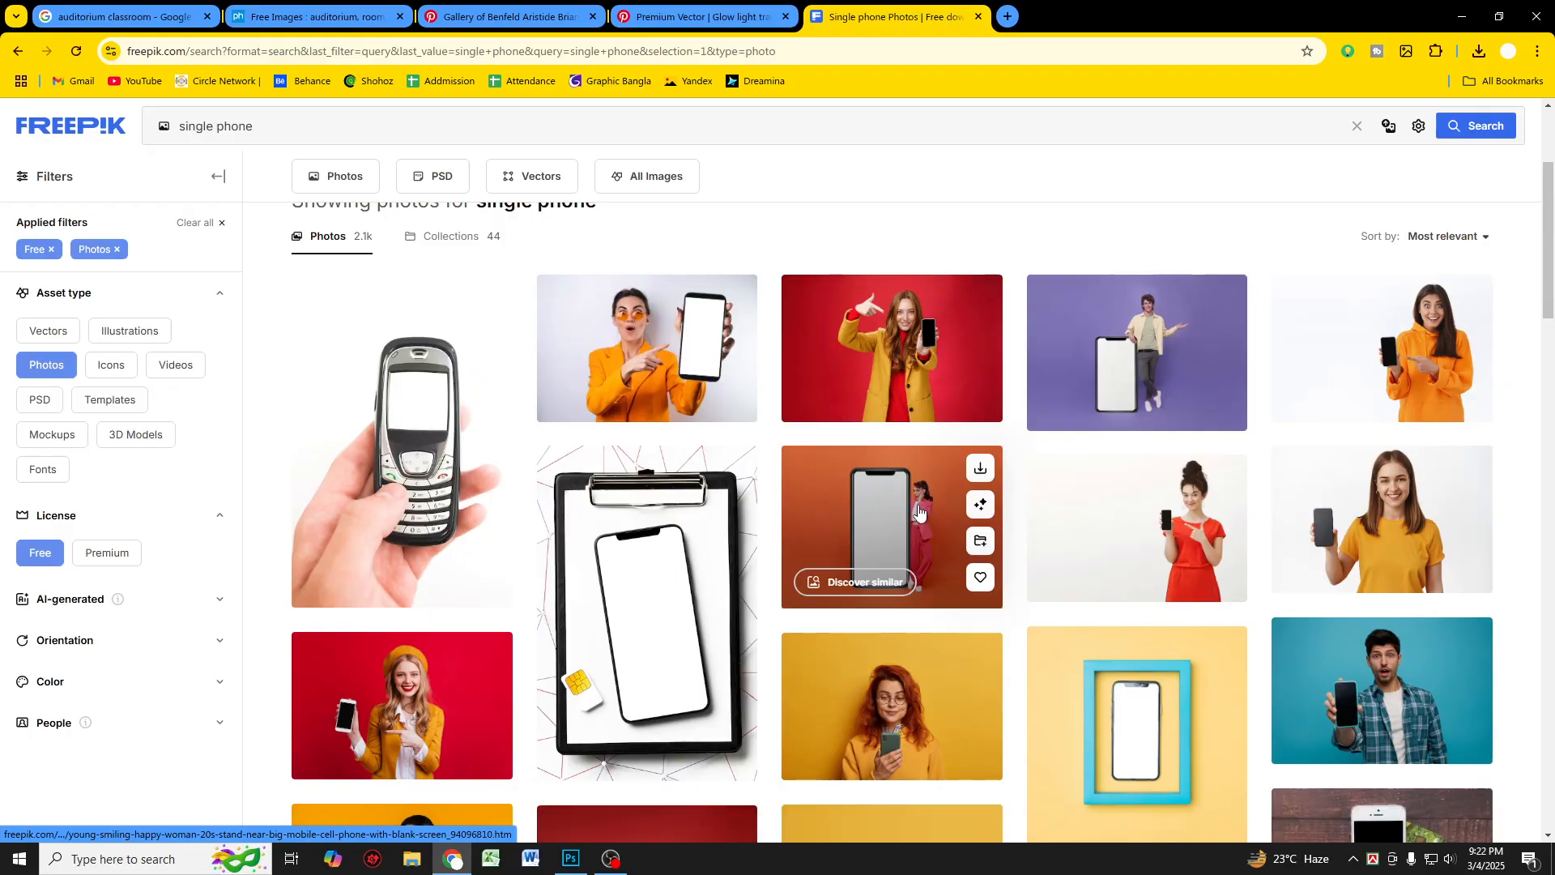
scroll(940, 502, "down", 8)
scroll(970, 492, "down", 13)
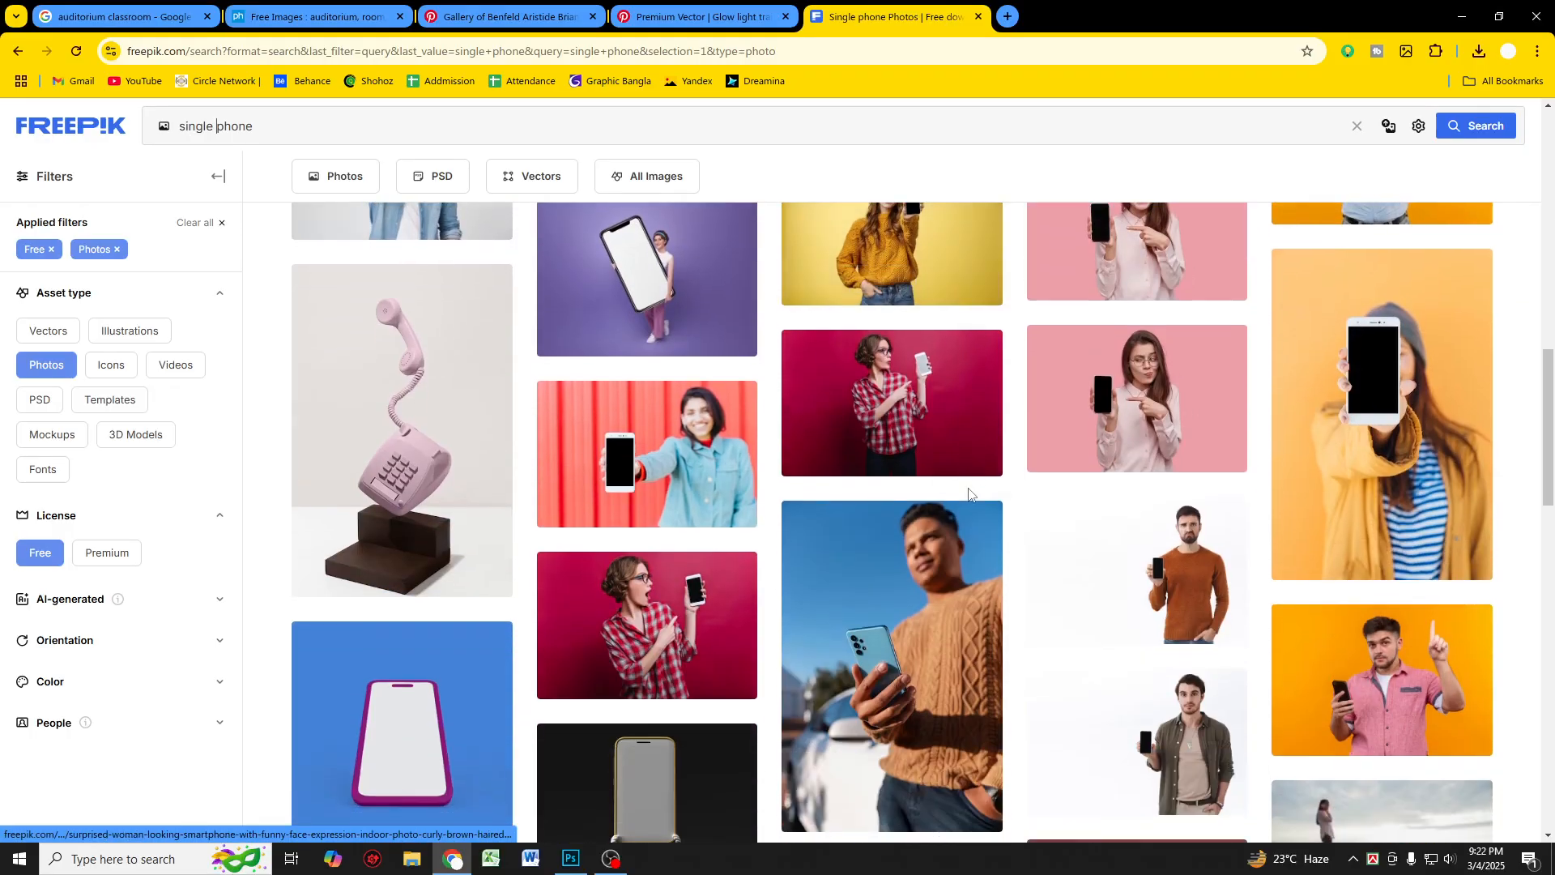
scroll(970, 495, "down", 9)
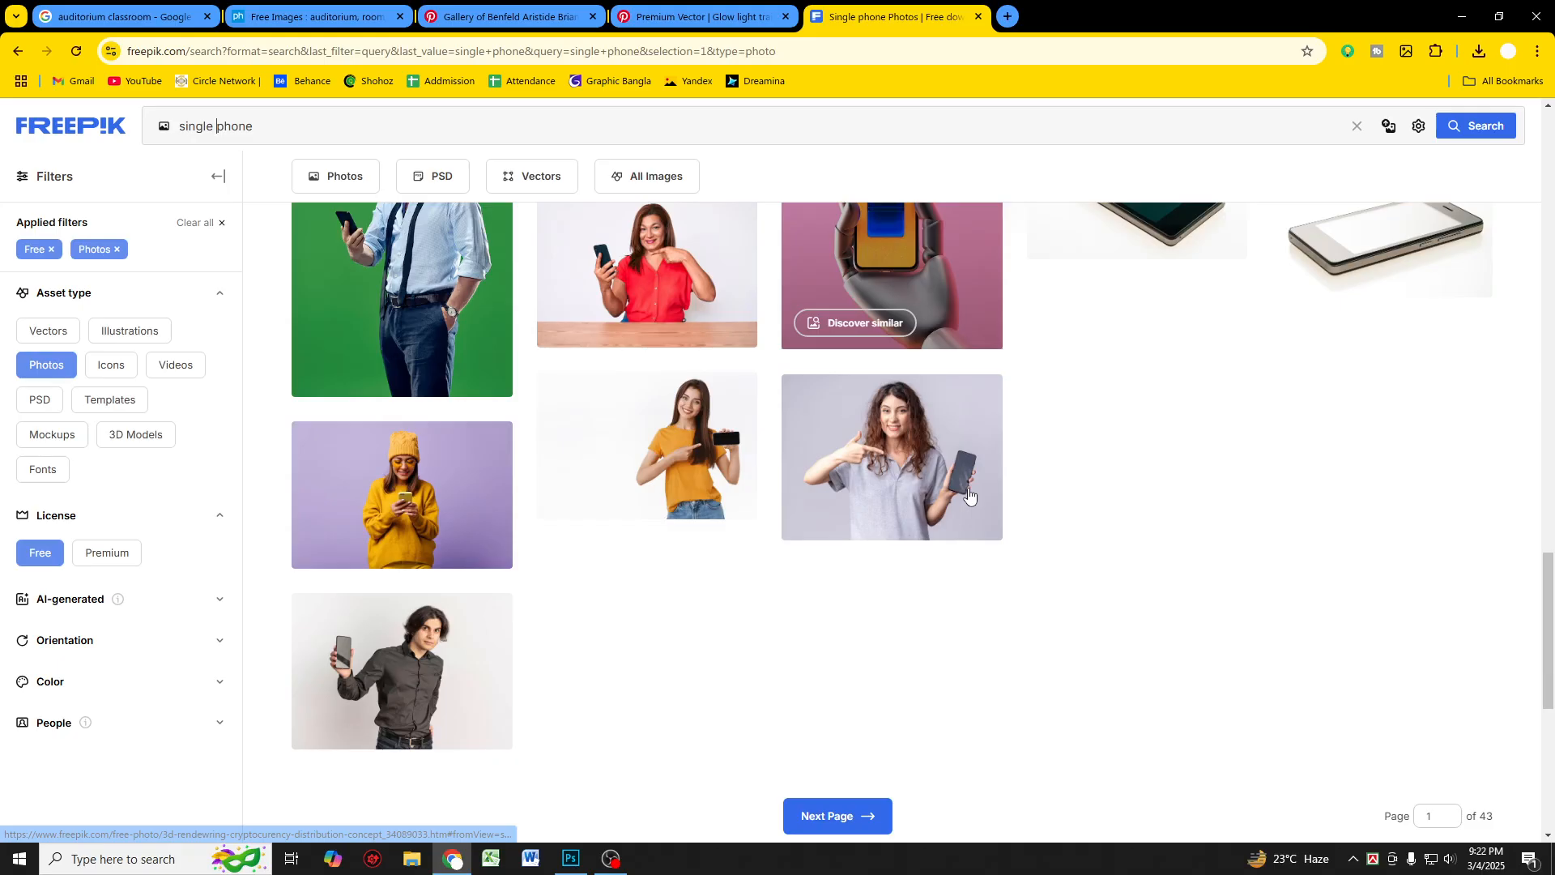
scroll(497, 430, "up", 4)
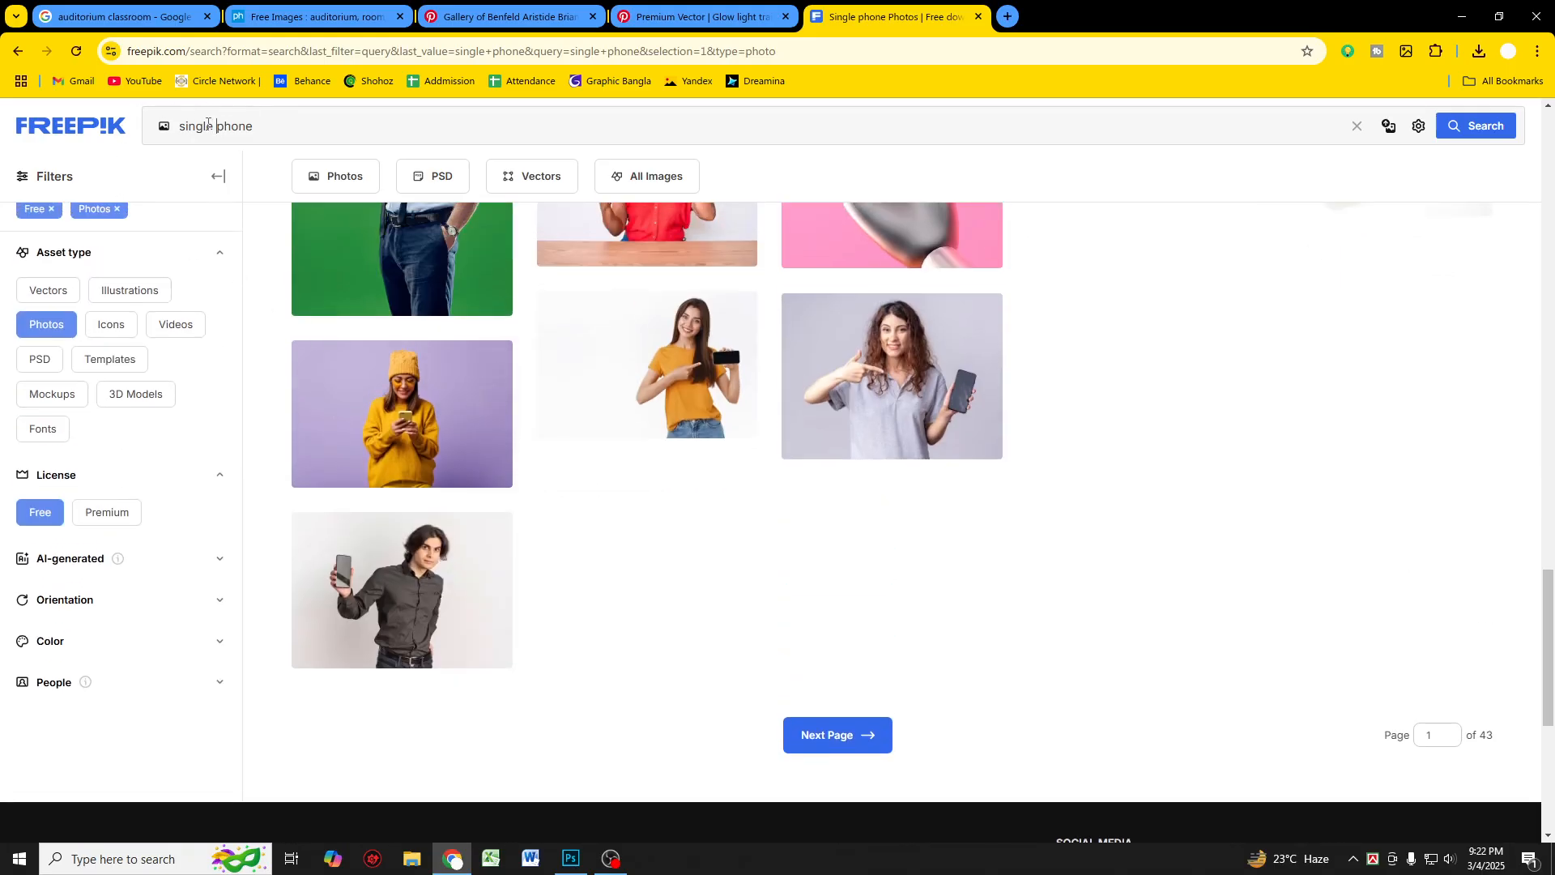
Step: Change the search to "phone png" and scroll through the results
key("Delete")
key("Delete")
left_click(243, 128)
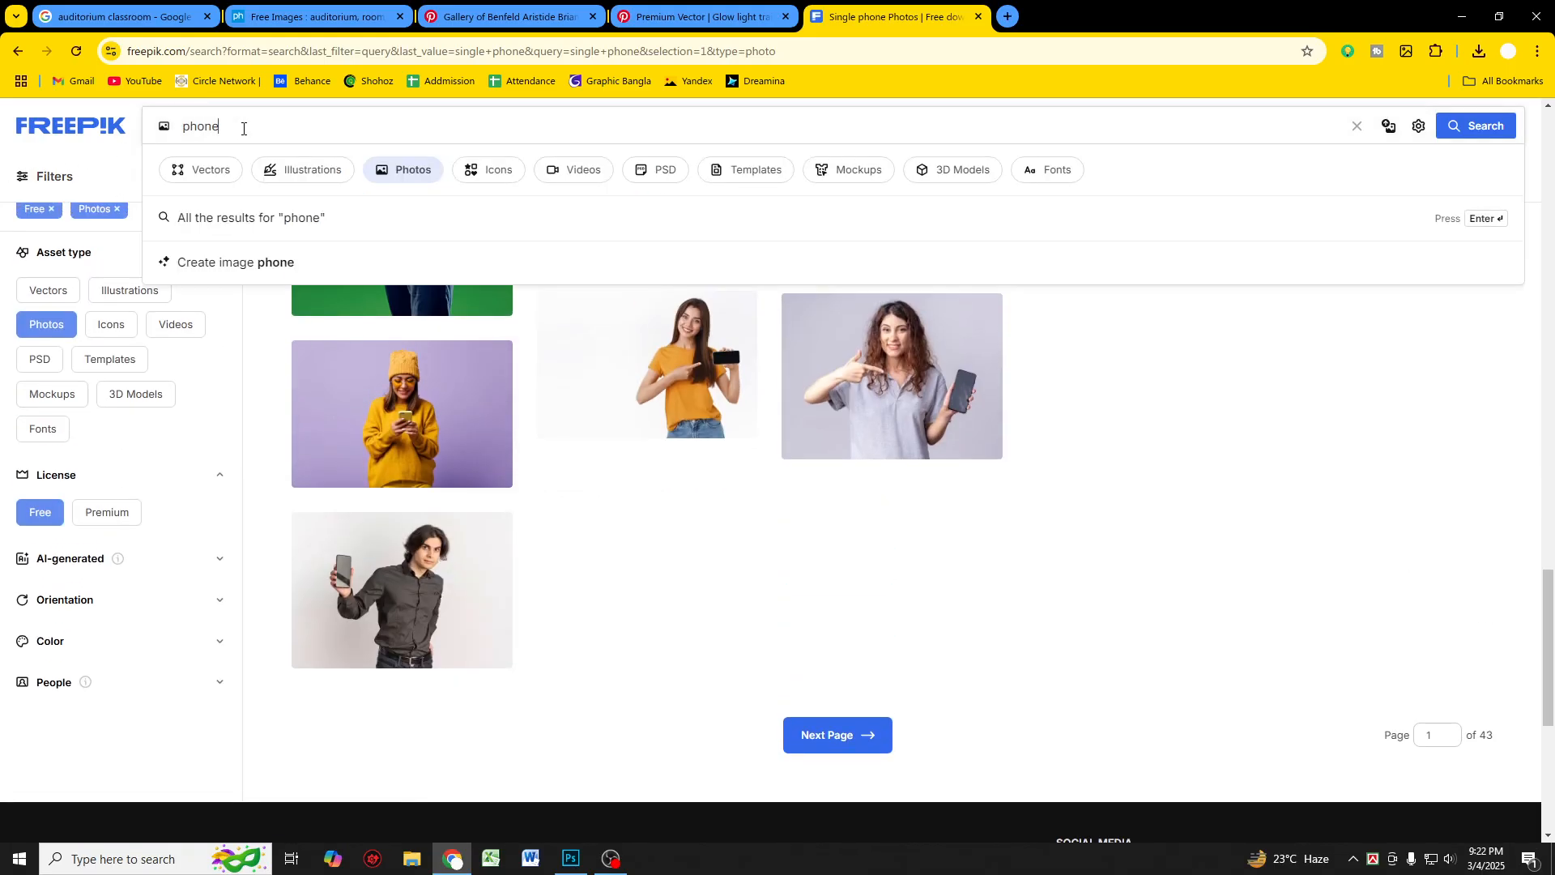
key("Return")
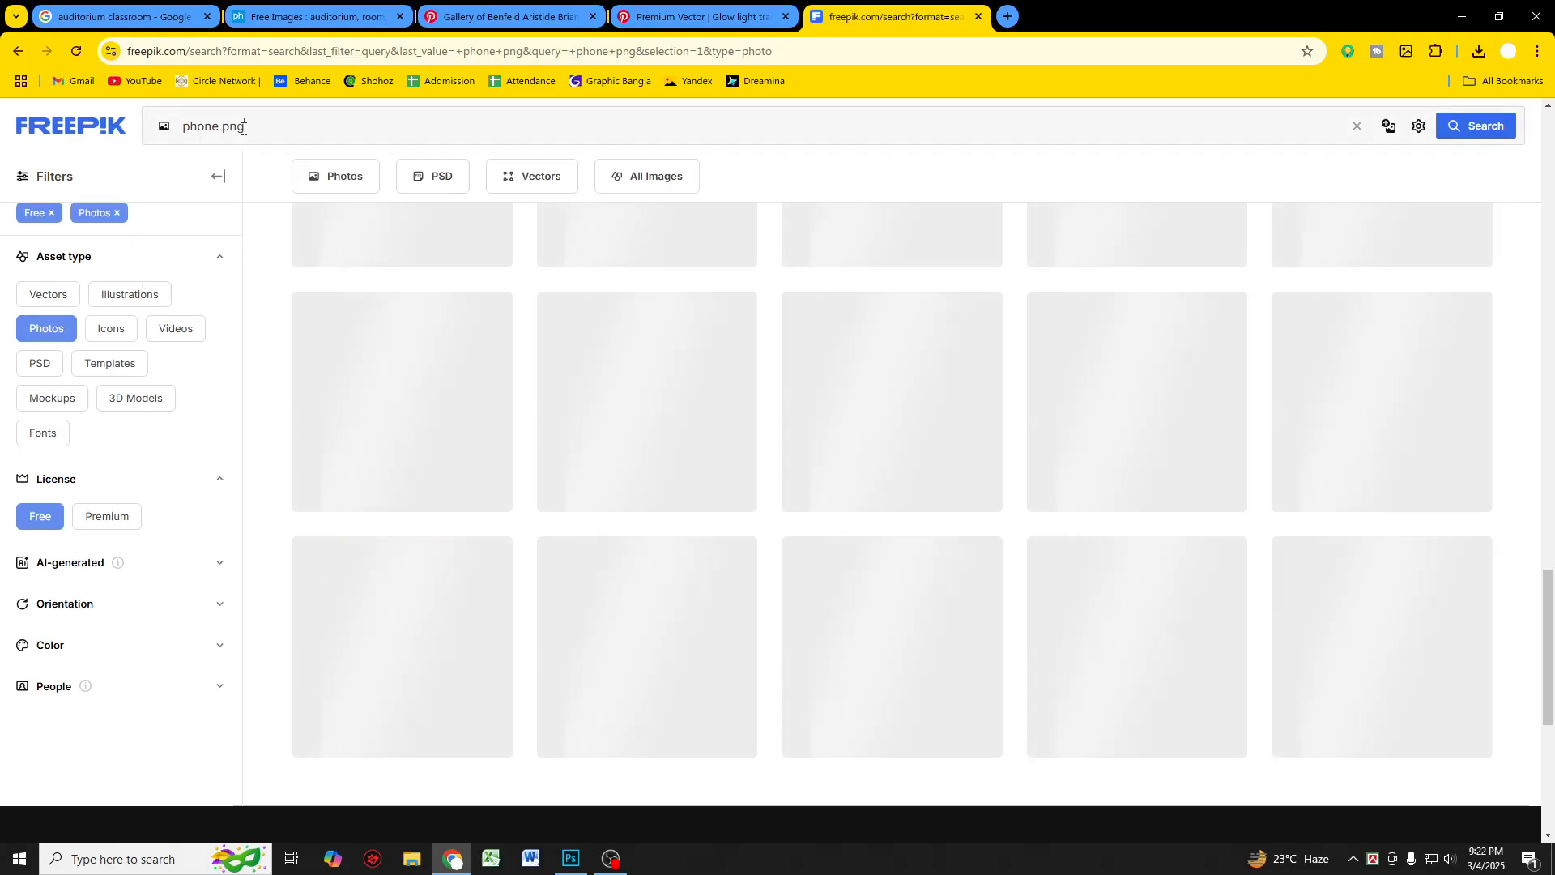
scroll(1276, 527, "down", 3)
scroll(1276, 527, "down", 15)
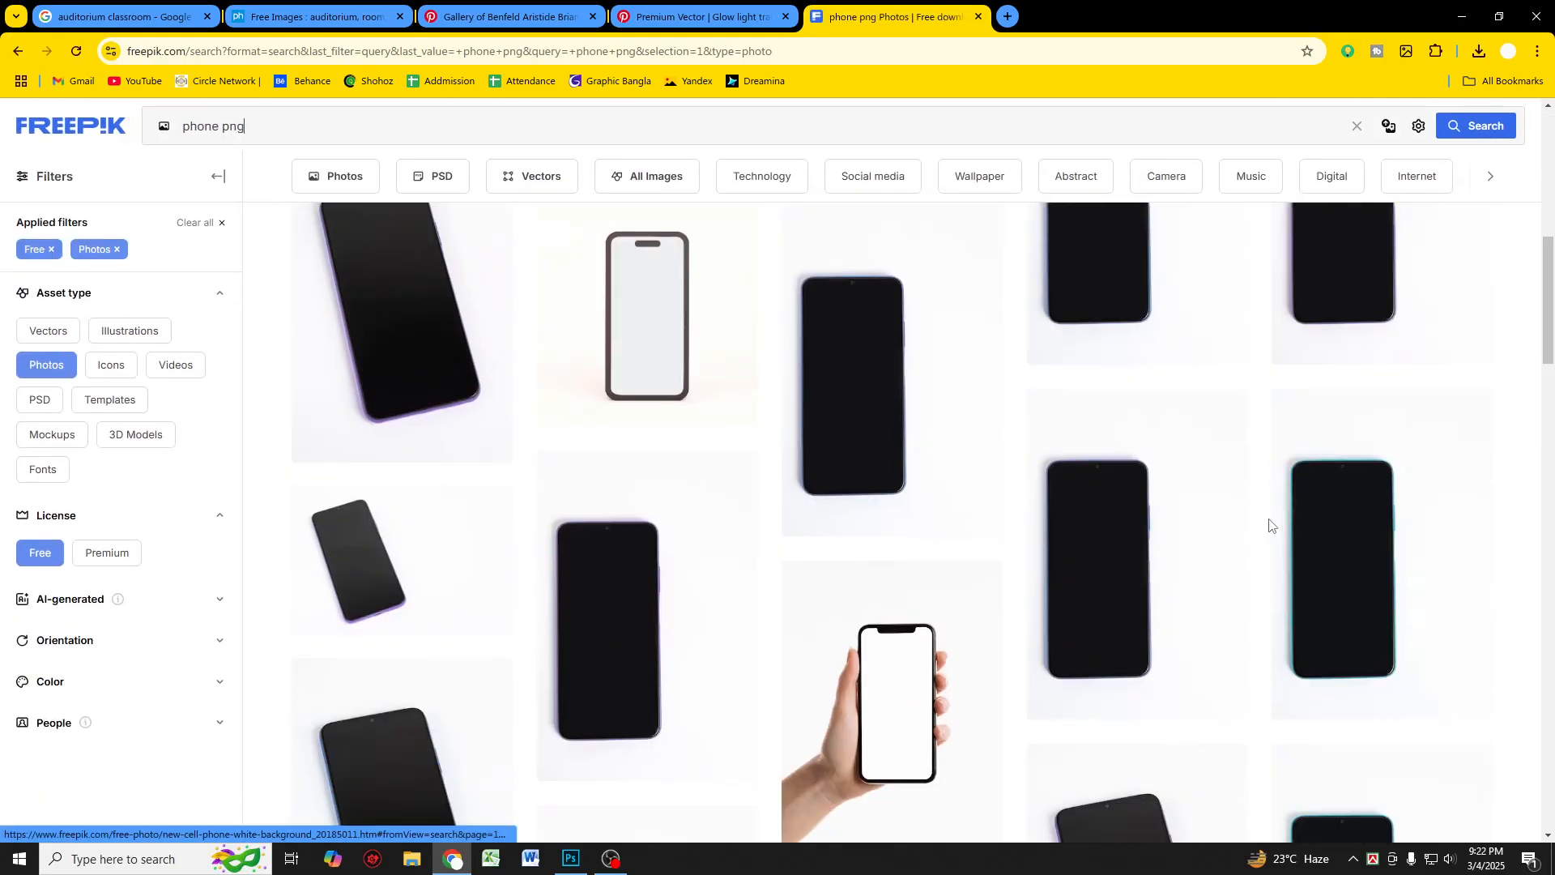
scroll(1214, 516, "down", 15)
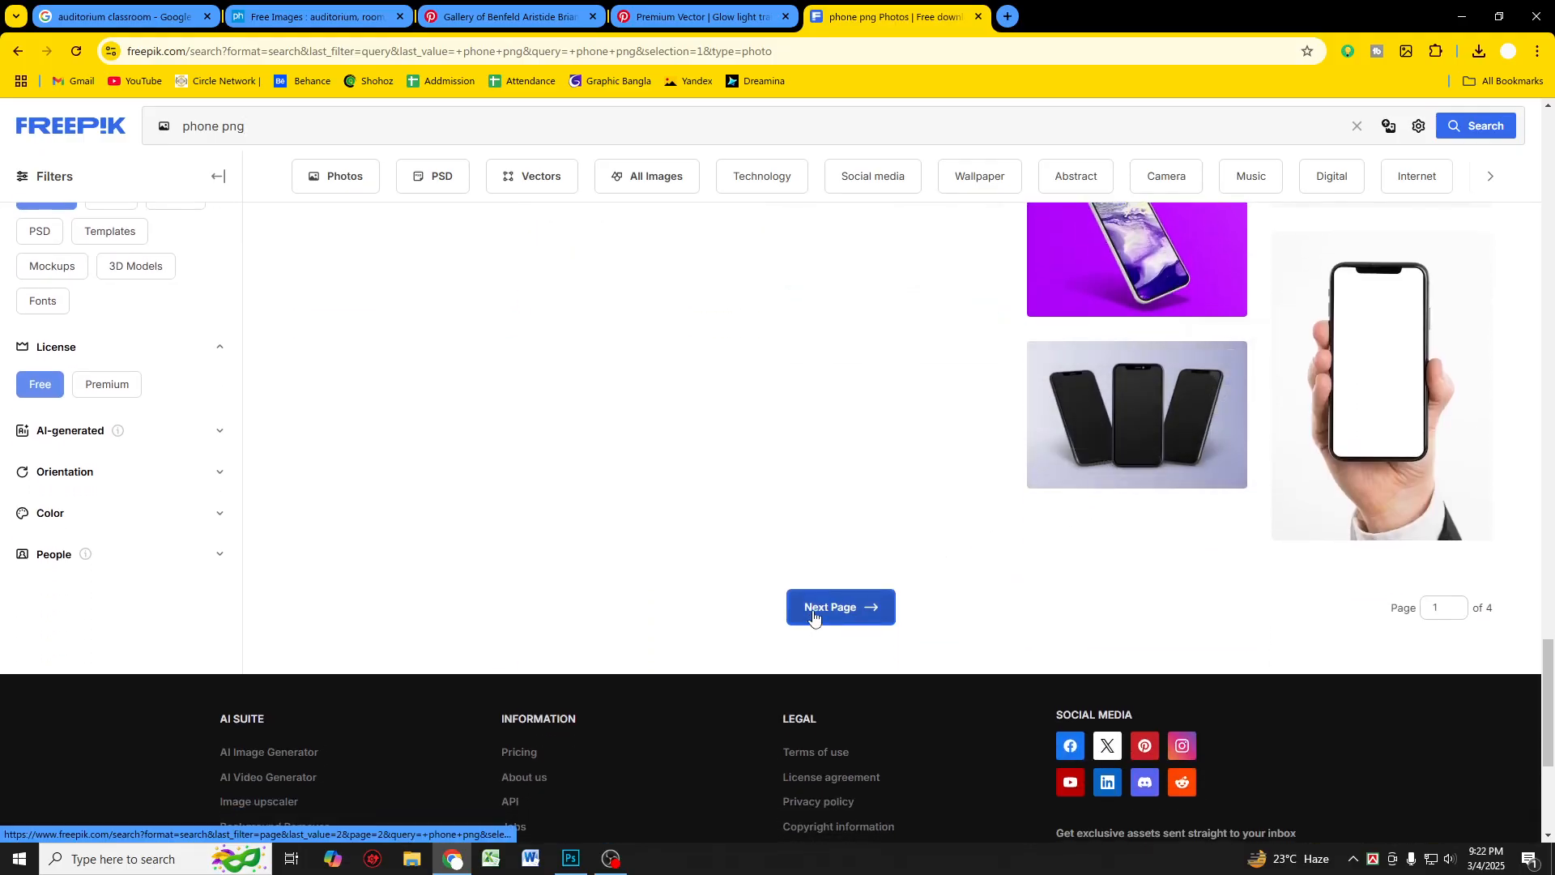
Step: Browse the next result pages of "phone png" photos
left_click(814, 618)
scroll(625, 375, "down", 10)
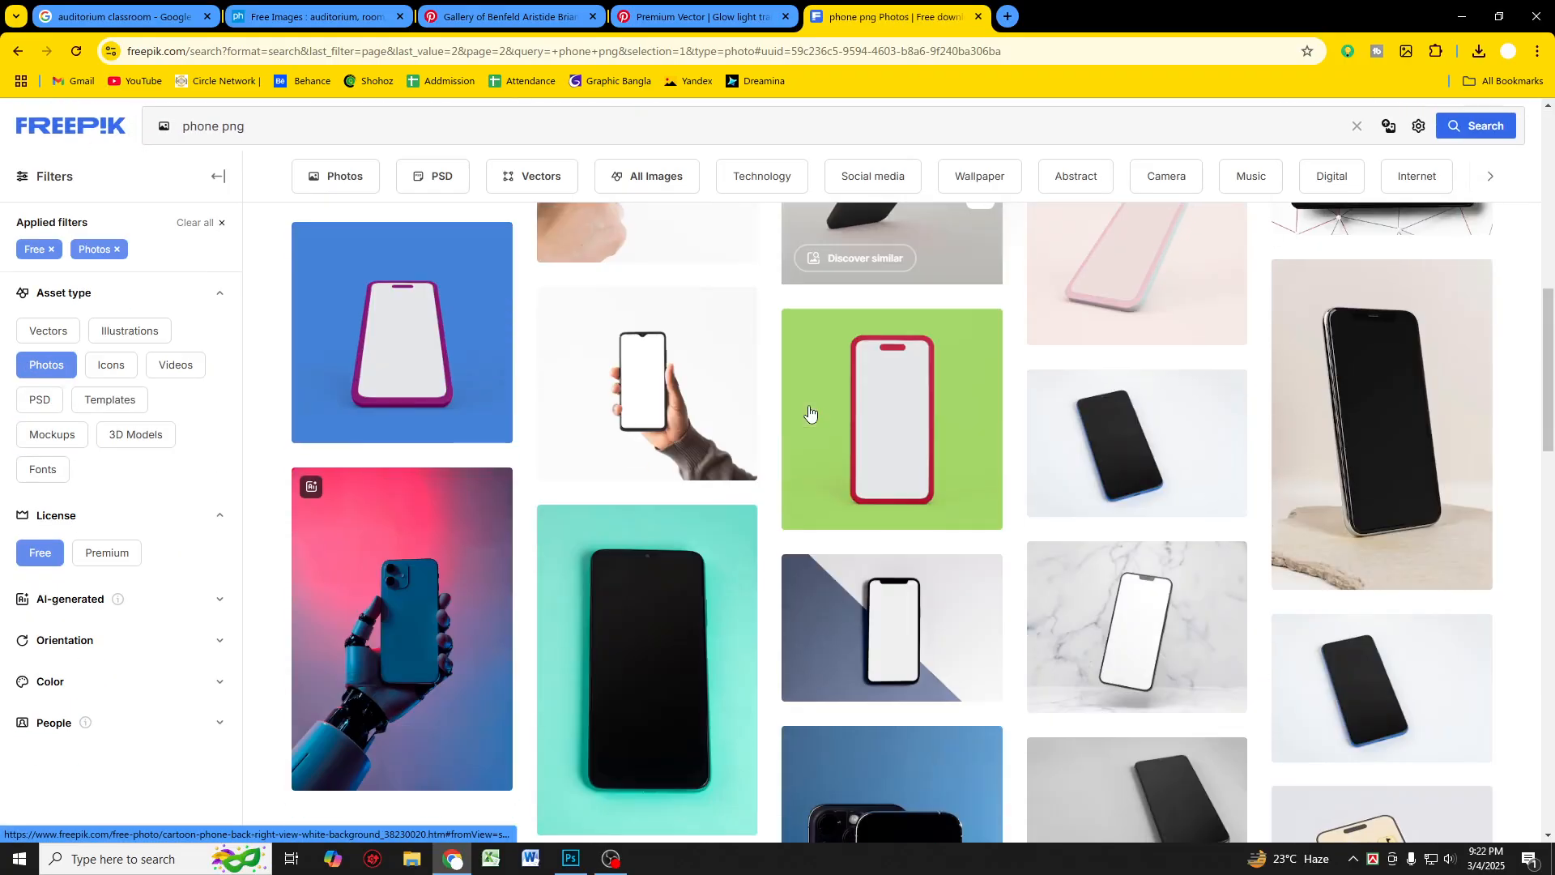
scroll(809, 413, "down", 10)
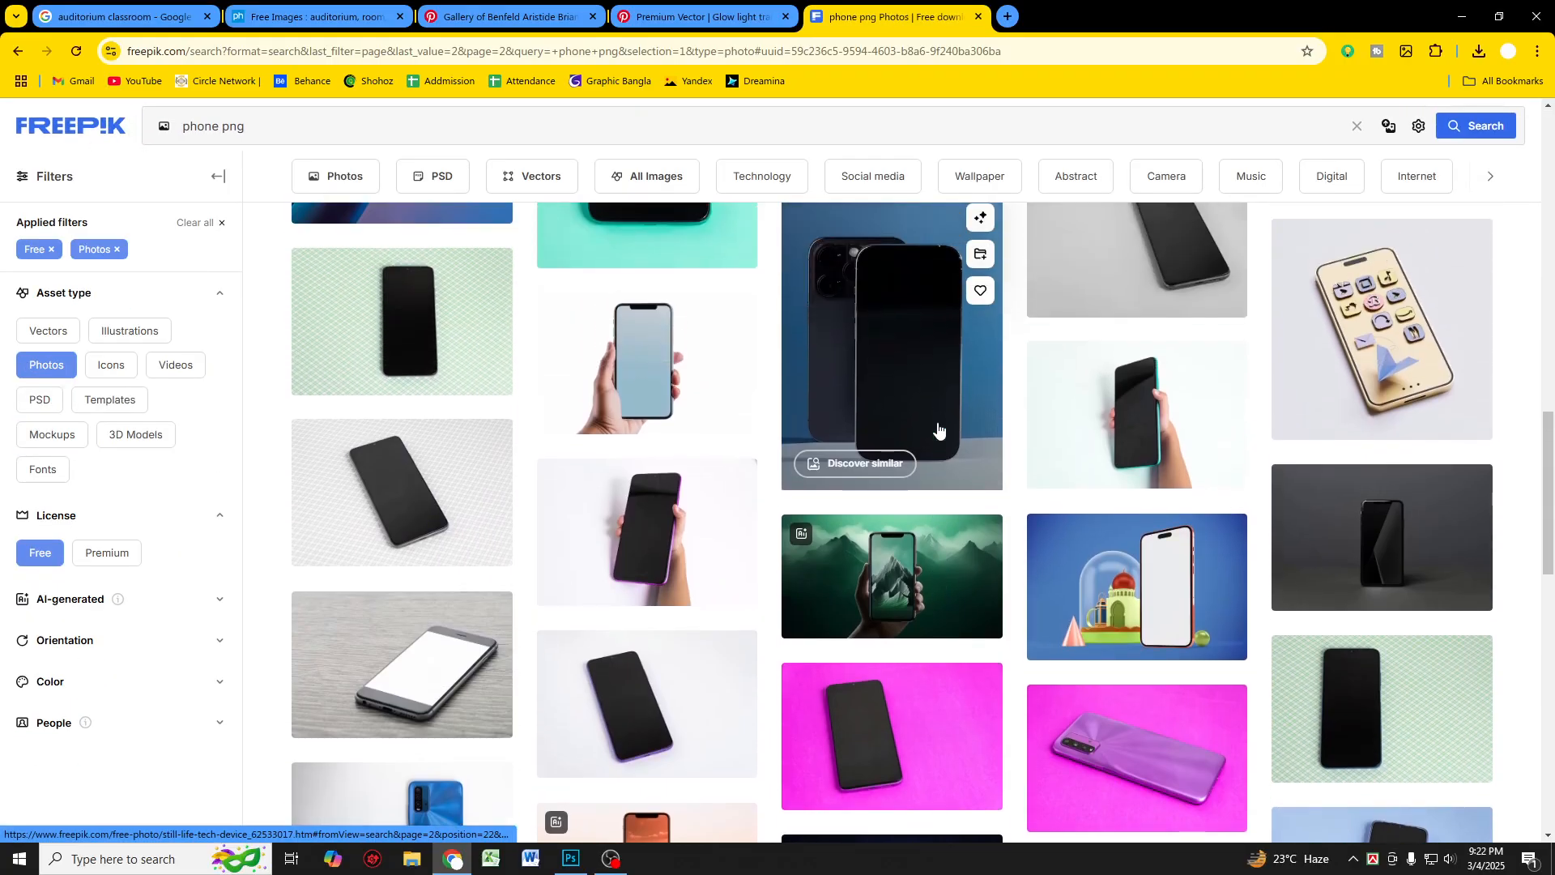
scroll(938, 430, "down", 10)
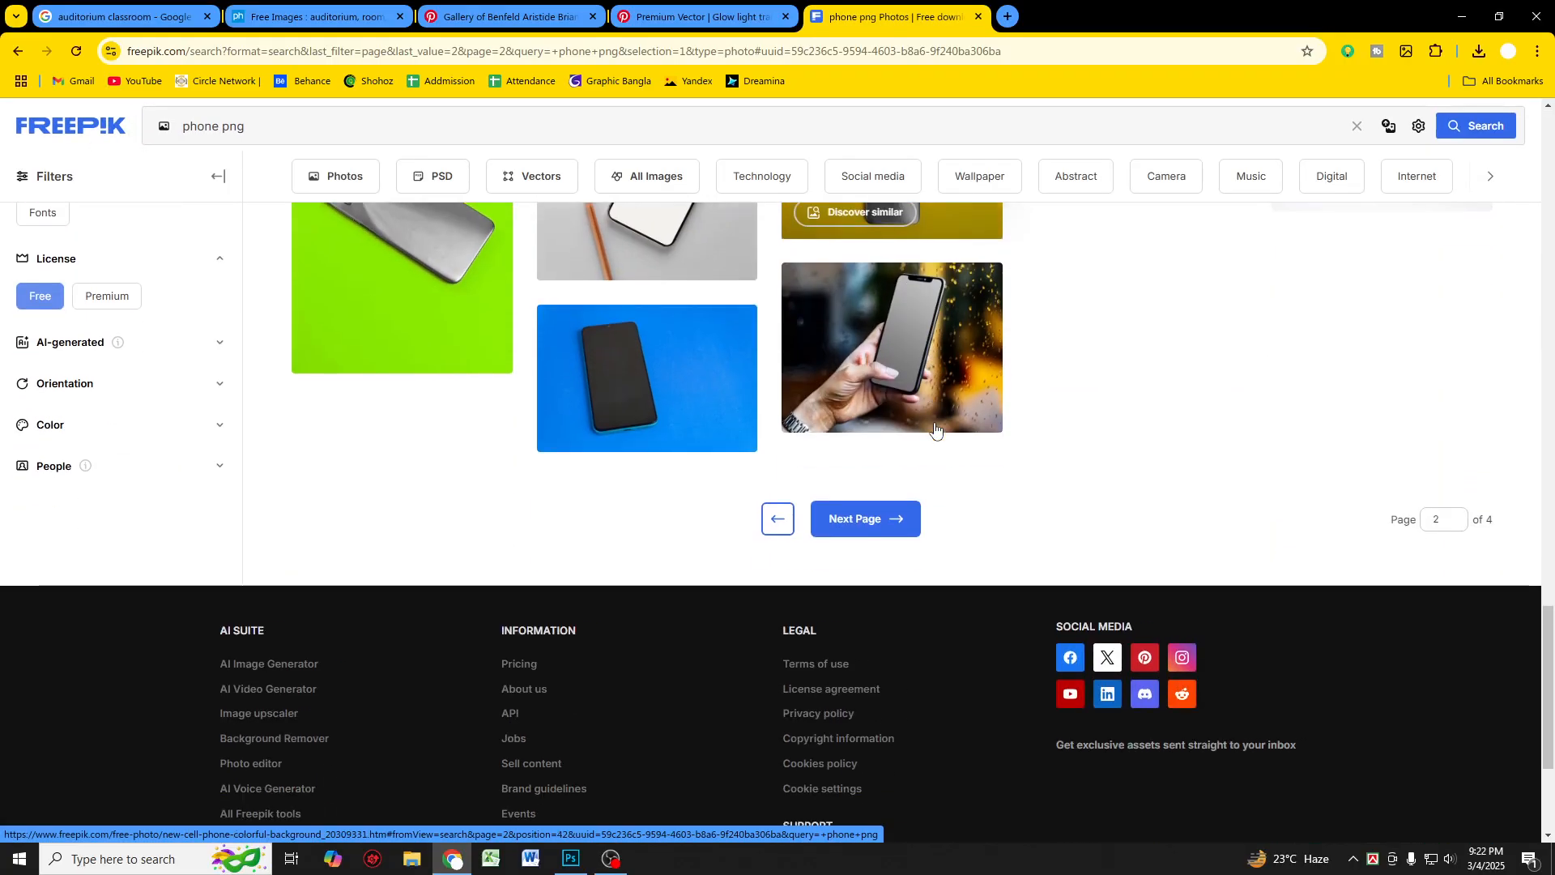
left_click(889, 520)
scroll(810, 429, "down", 5)
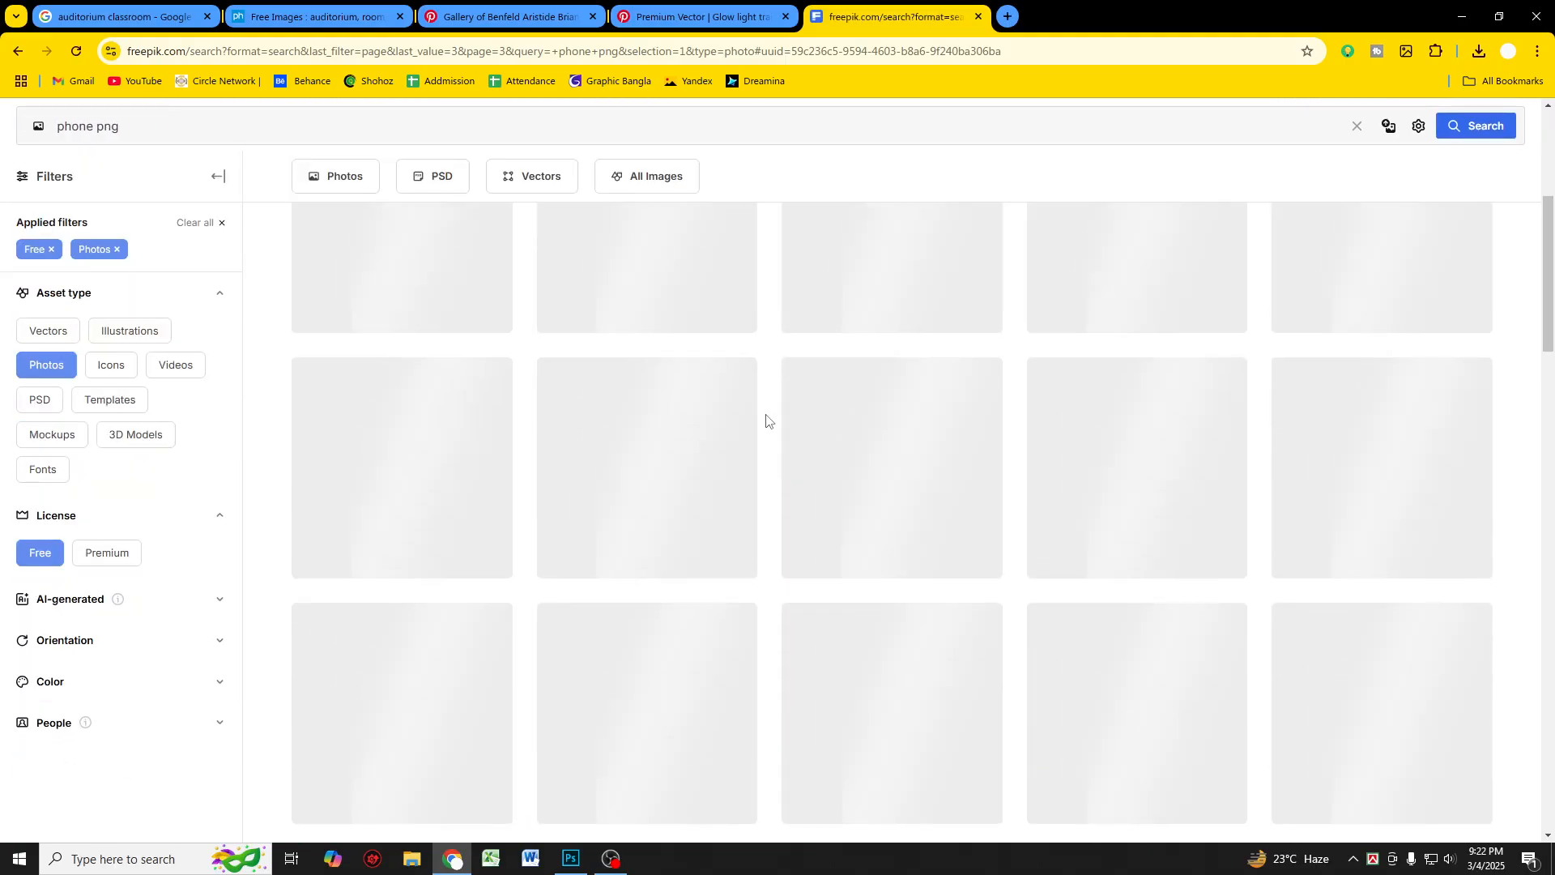
Step: Scroll to the end of the current "phone png" results page
scroll(766, 420, "down", 6)
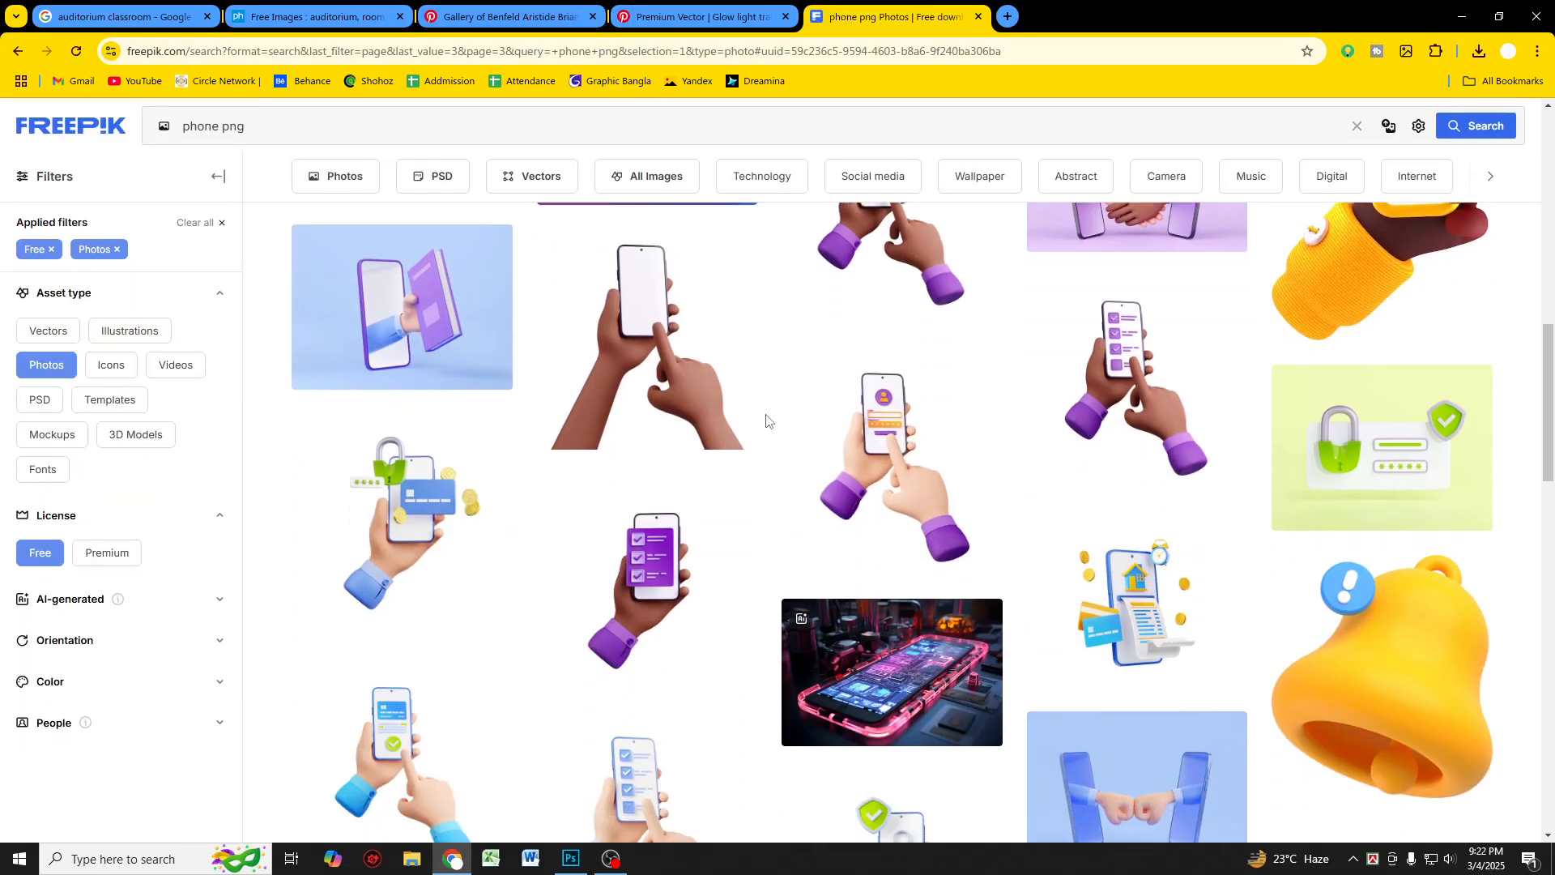
scroll(767, 420, "down", 15)
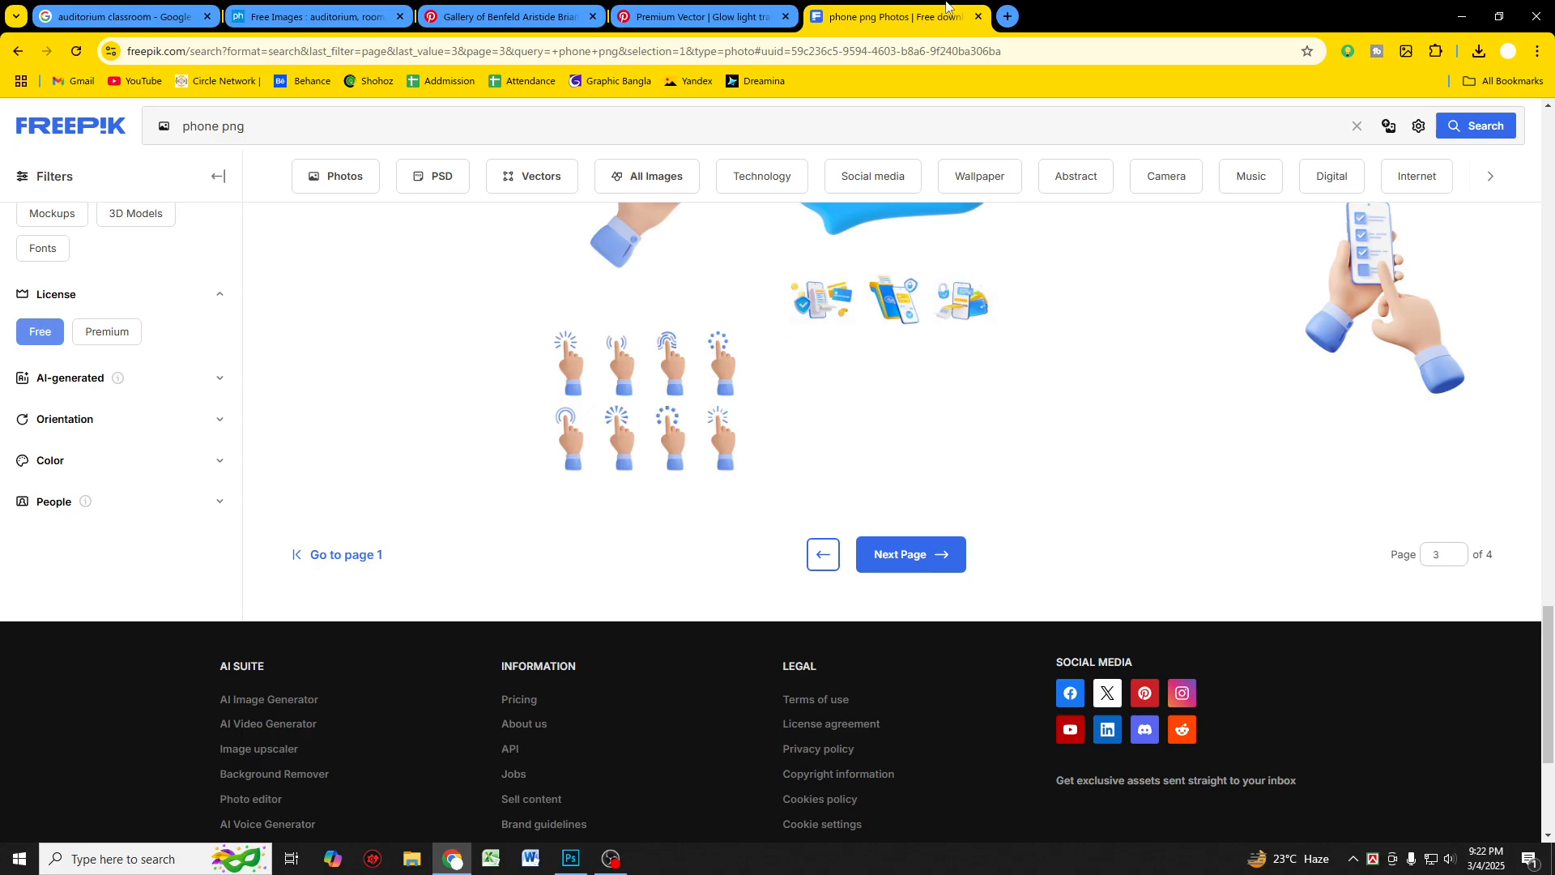
Step: Open a new tab and search Google Images for "phone"
left_click(1008, 16)
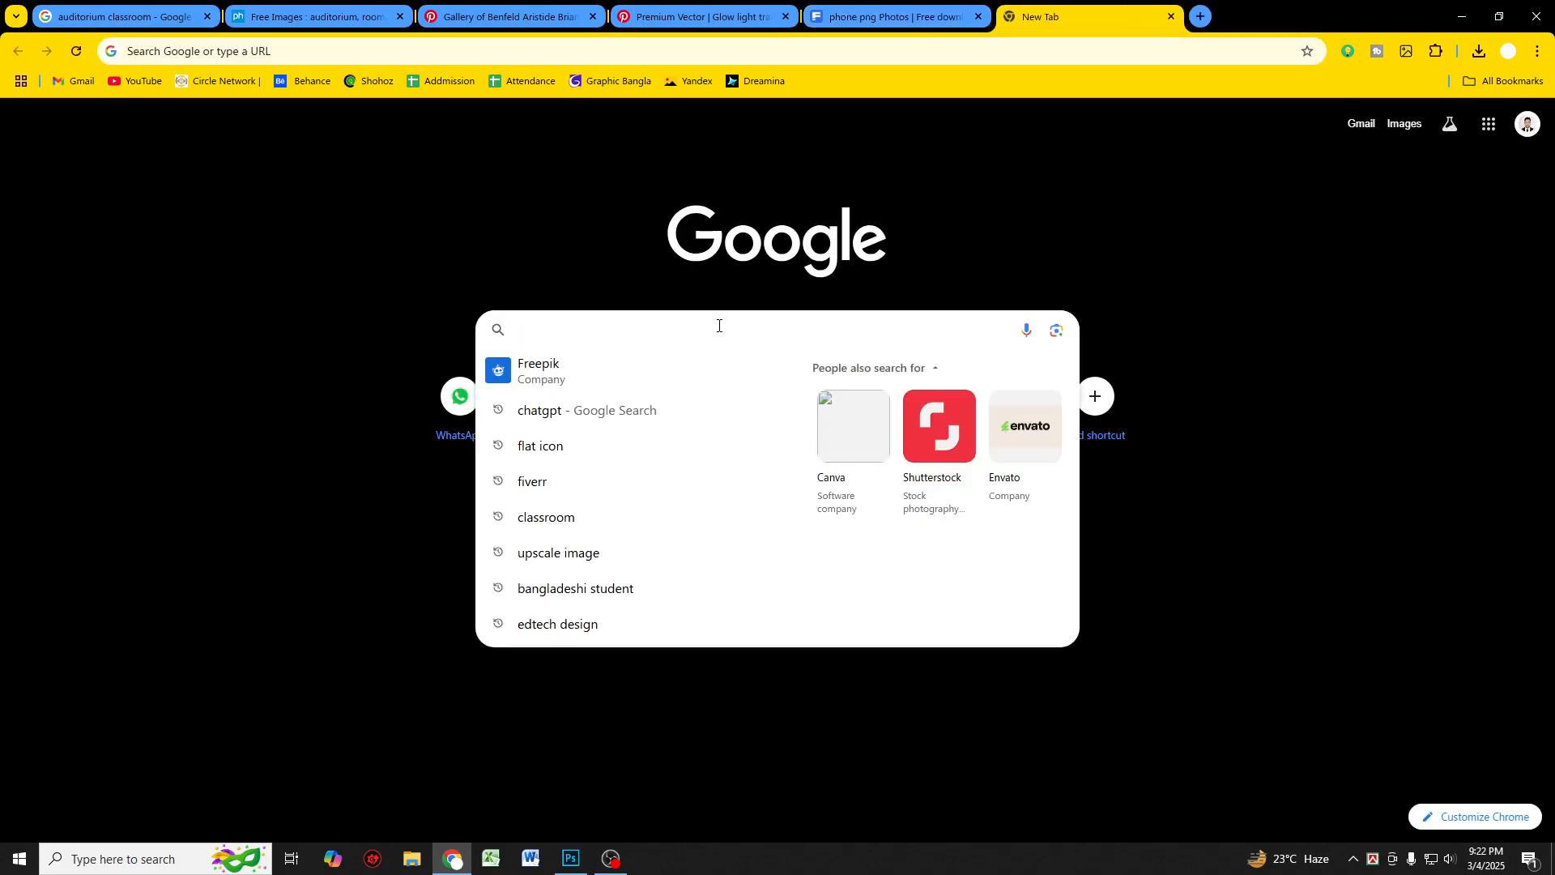
type("phone")
key("Return")
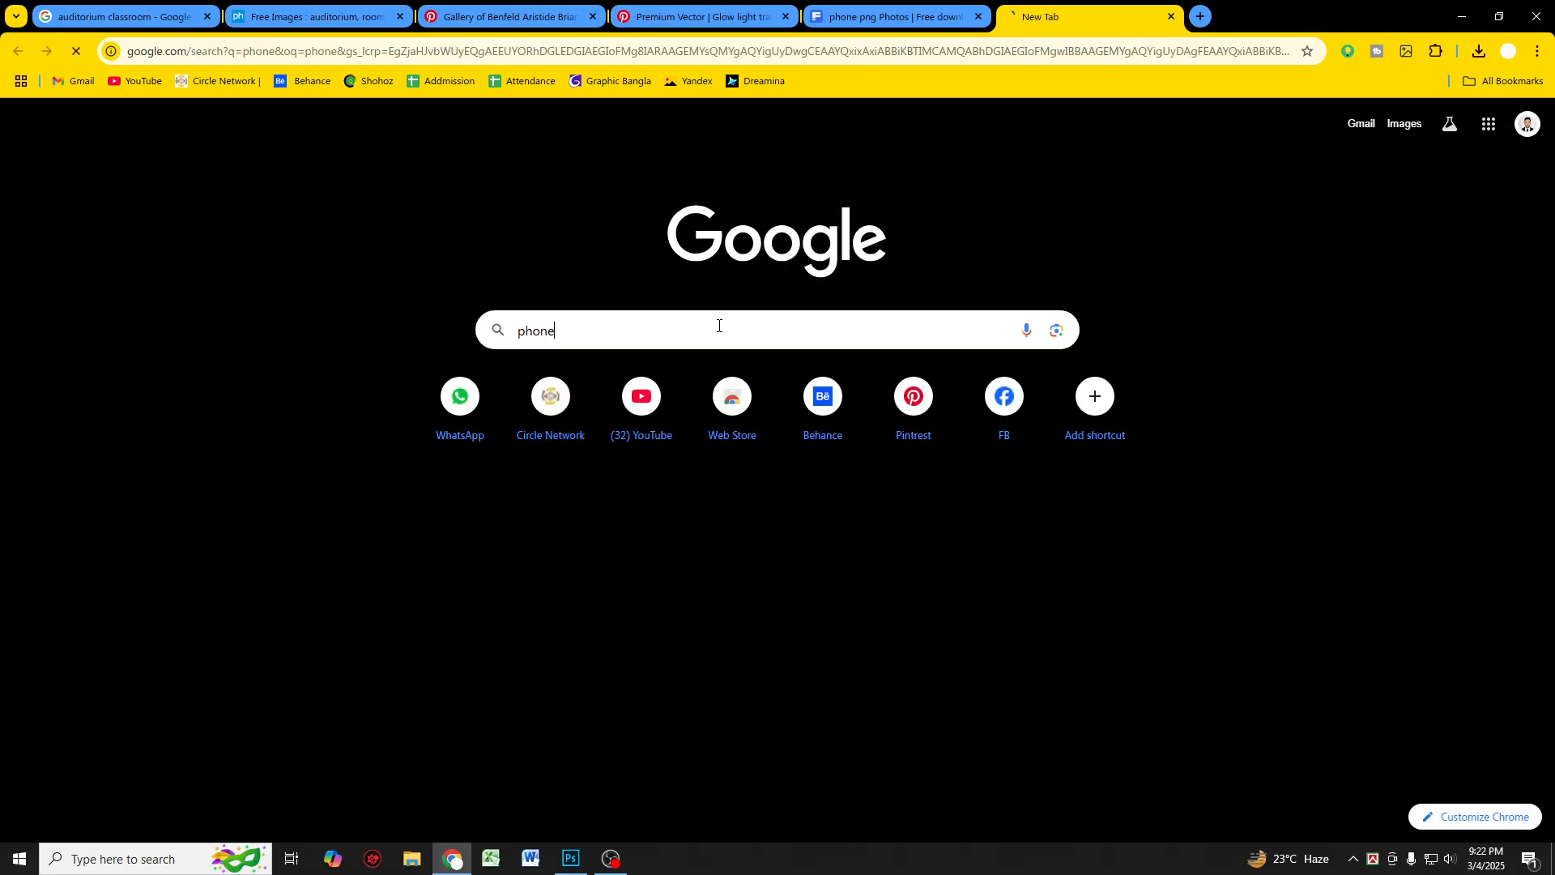
left_click(224, 180)
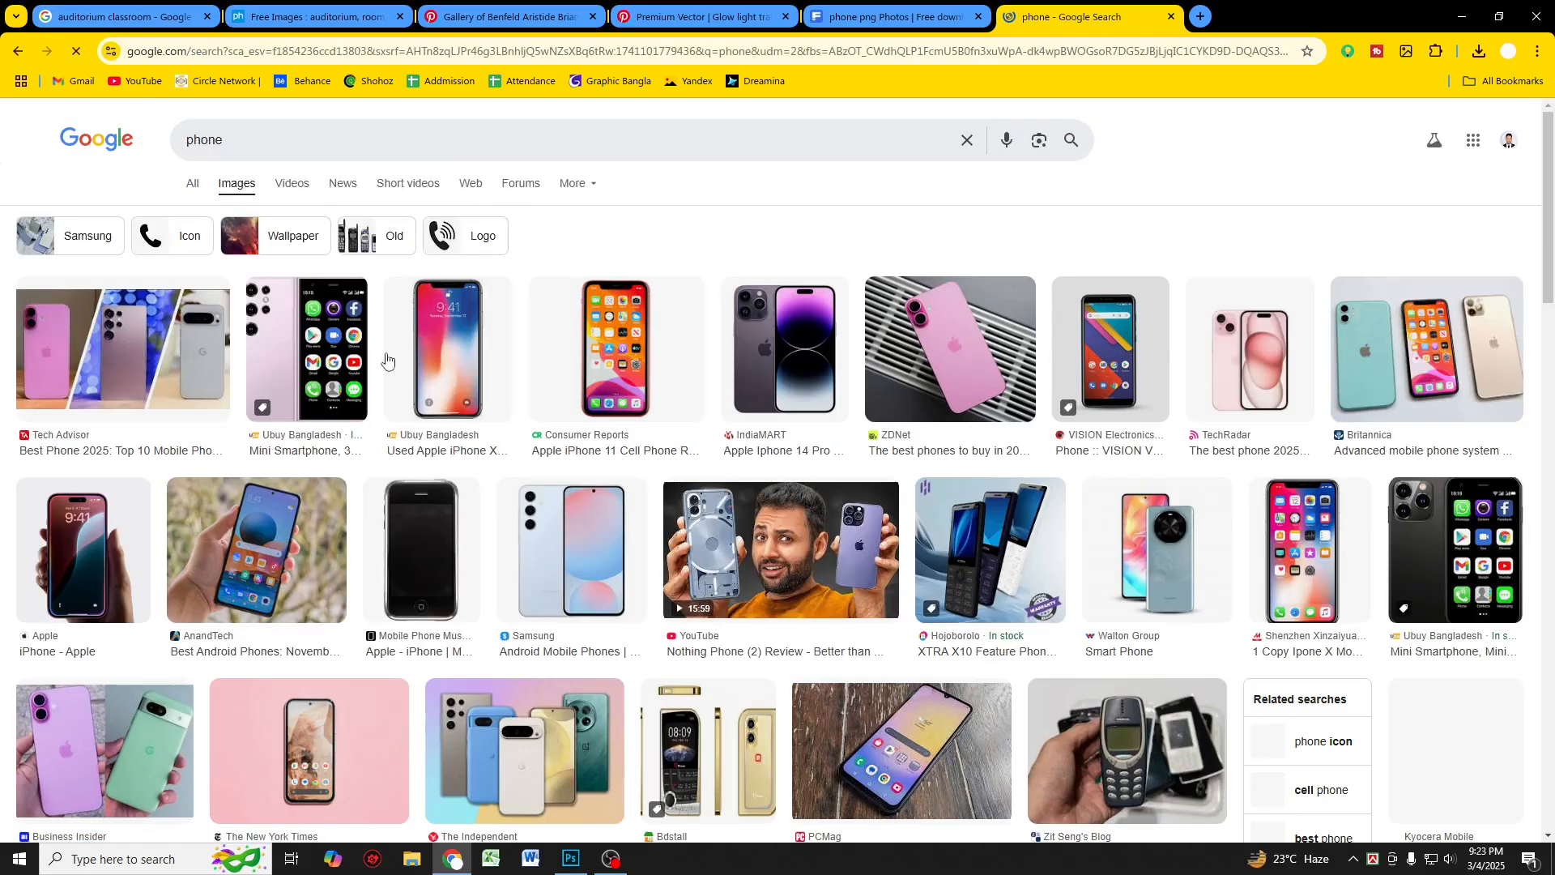
Step: Open the Apple iPhone 11 image's source page and enlarge the front-view phone photo
left_click(604, 360)
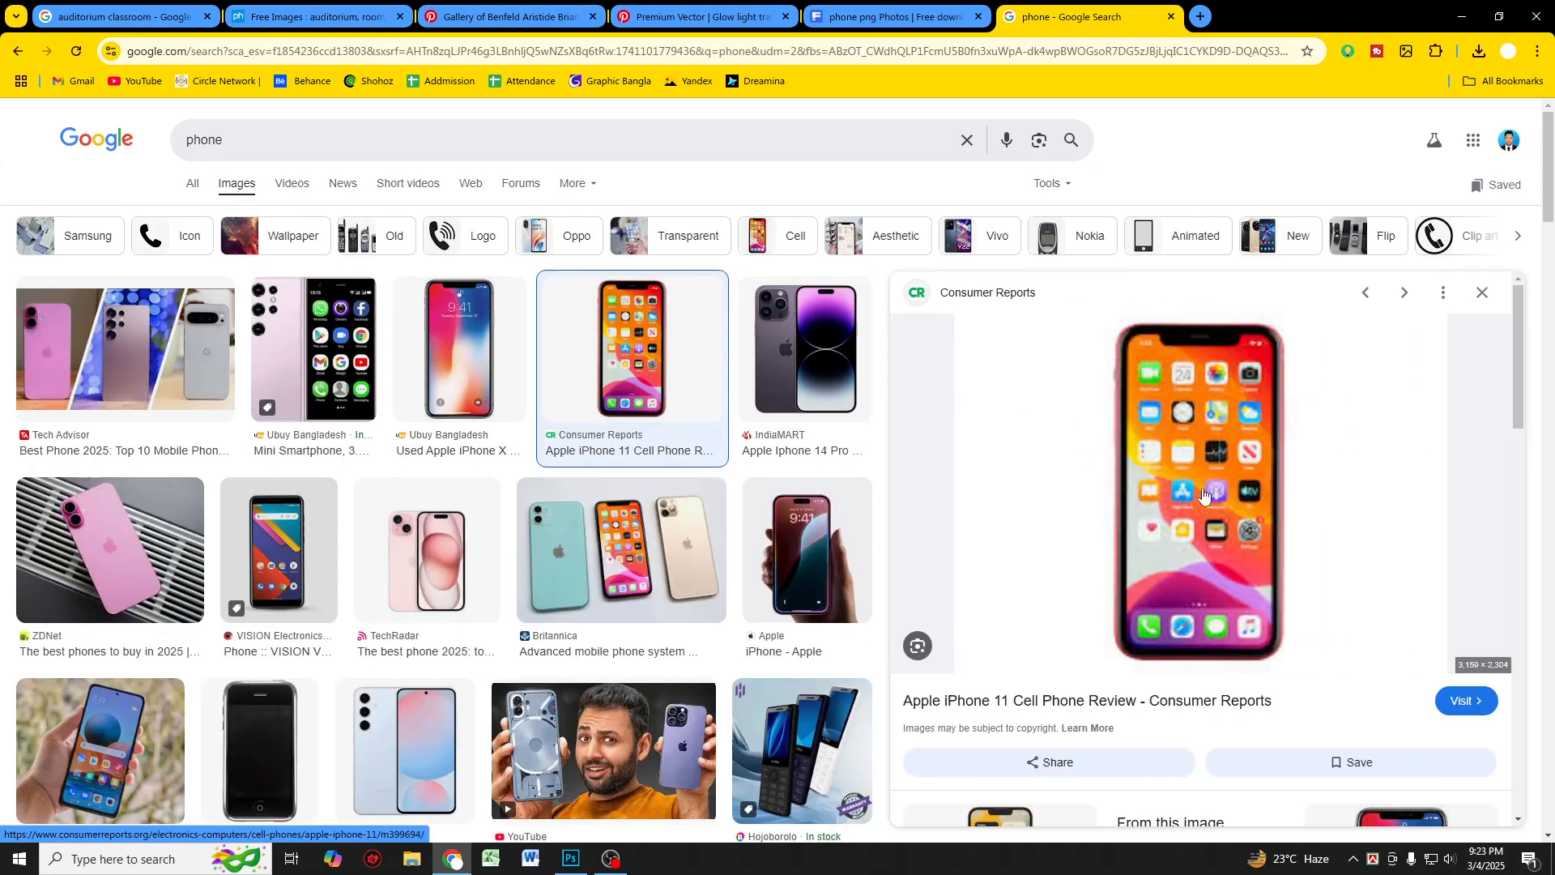
scroll(1204, 496, "down", 3)
left_click(1159, 392)
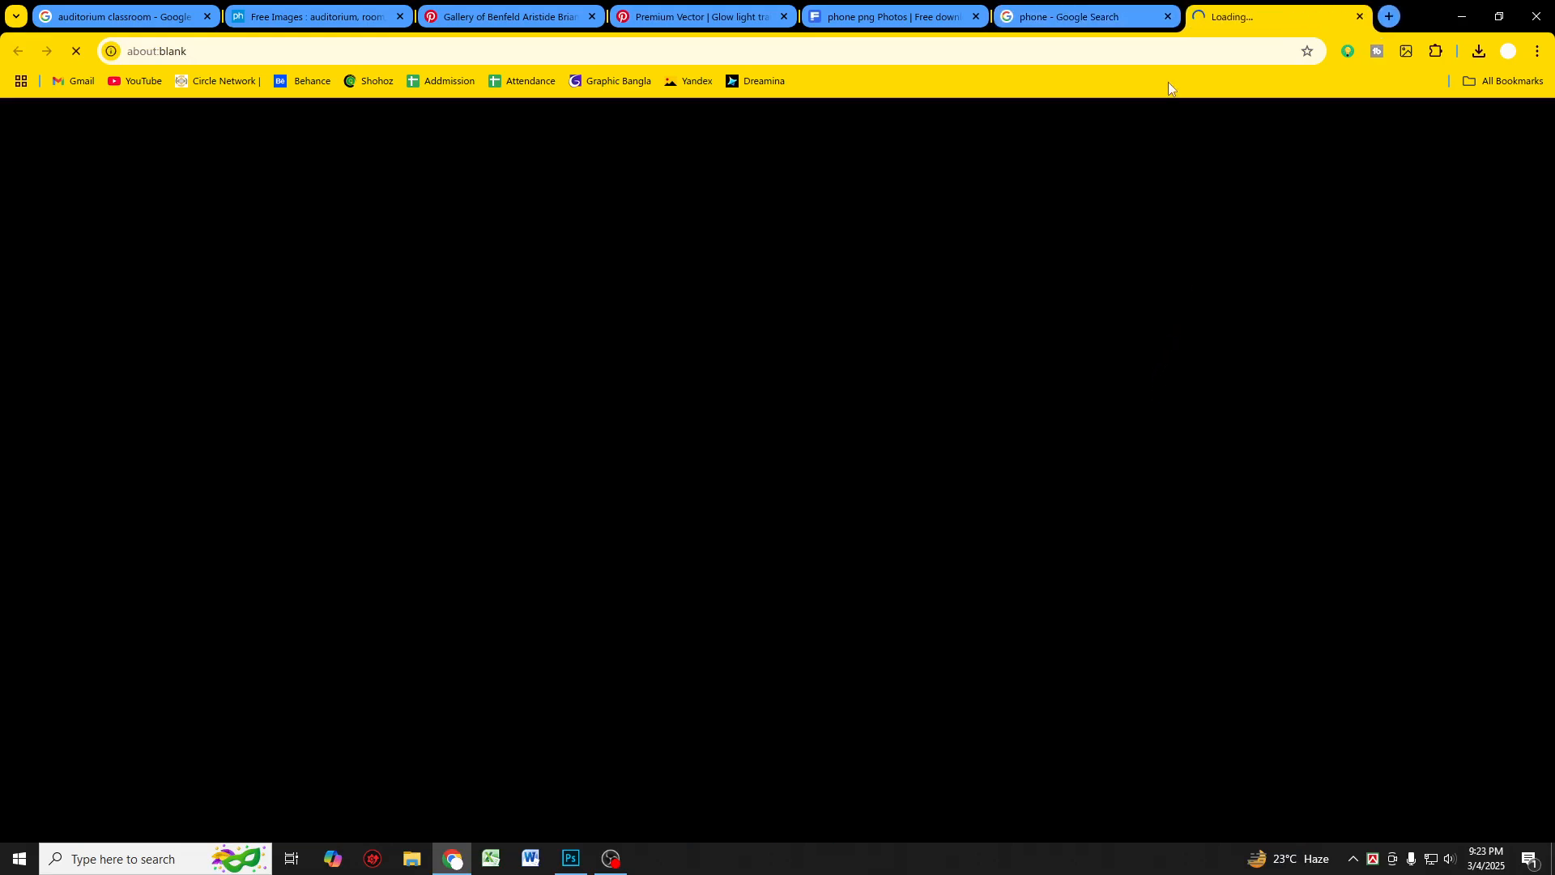
left_click(1126, 17)
scroll(652, 531, "down", 4)
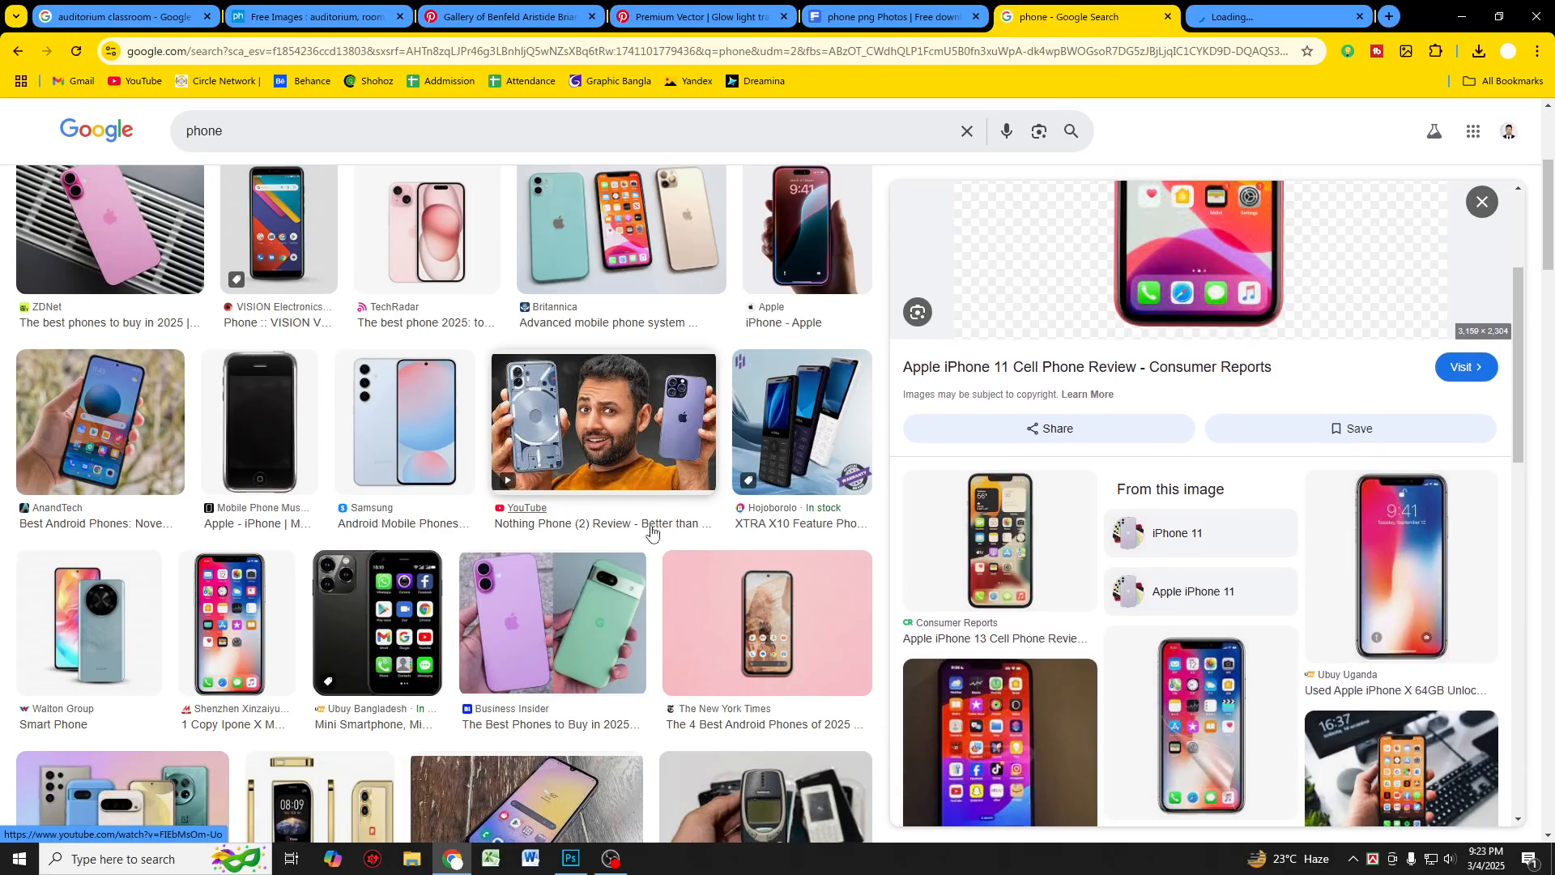
scroll(652, 530, "down", 3)
key("ctrl+Tab")
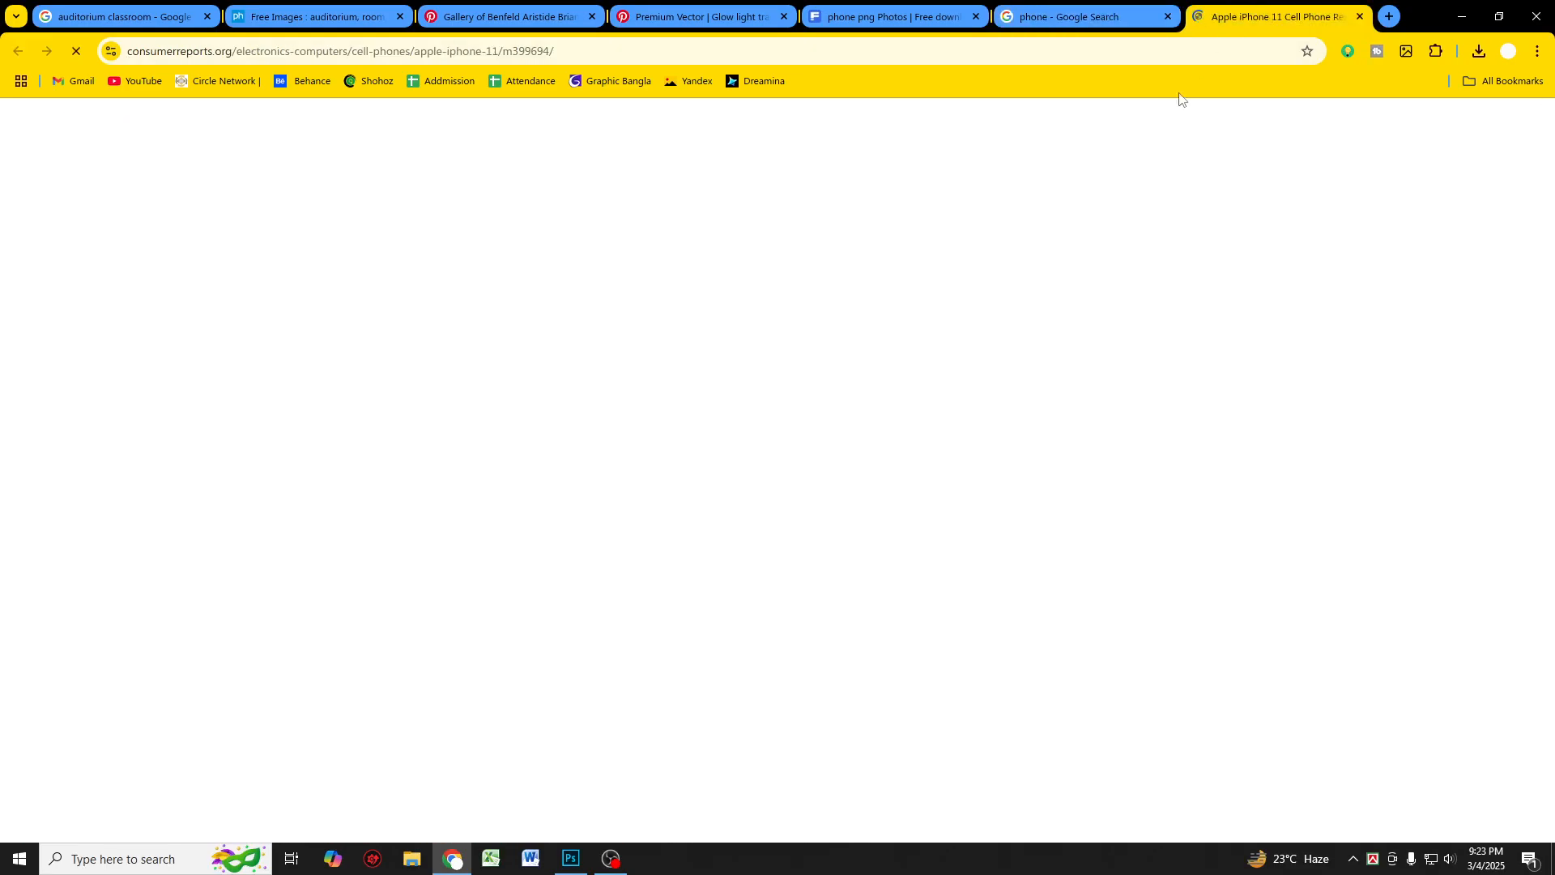
scroll(611, 573, "down", 4)
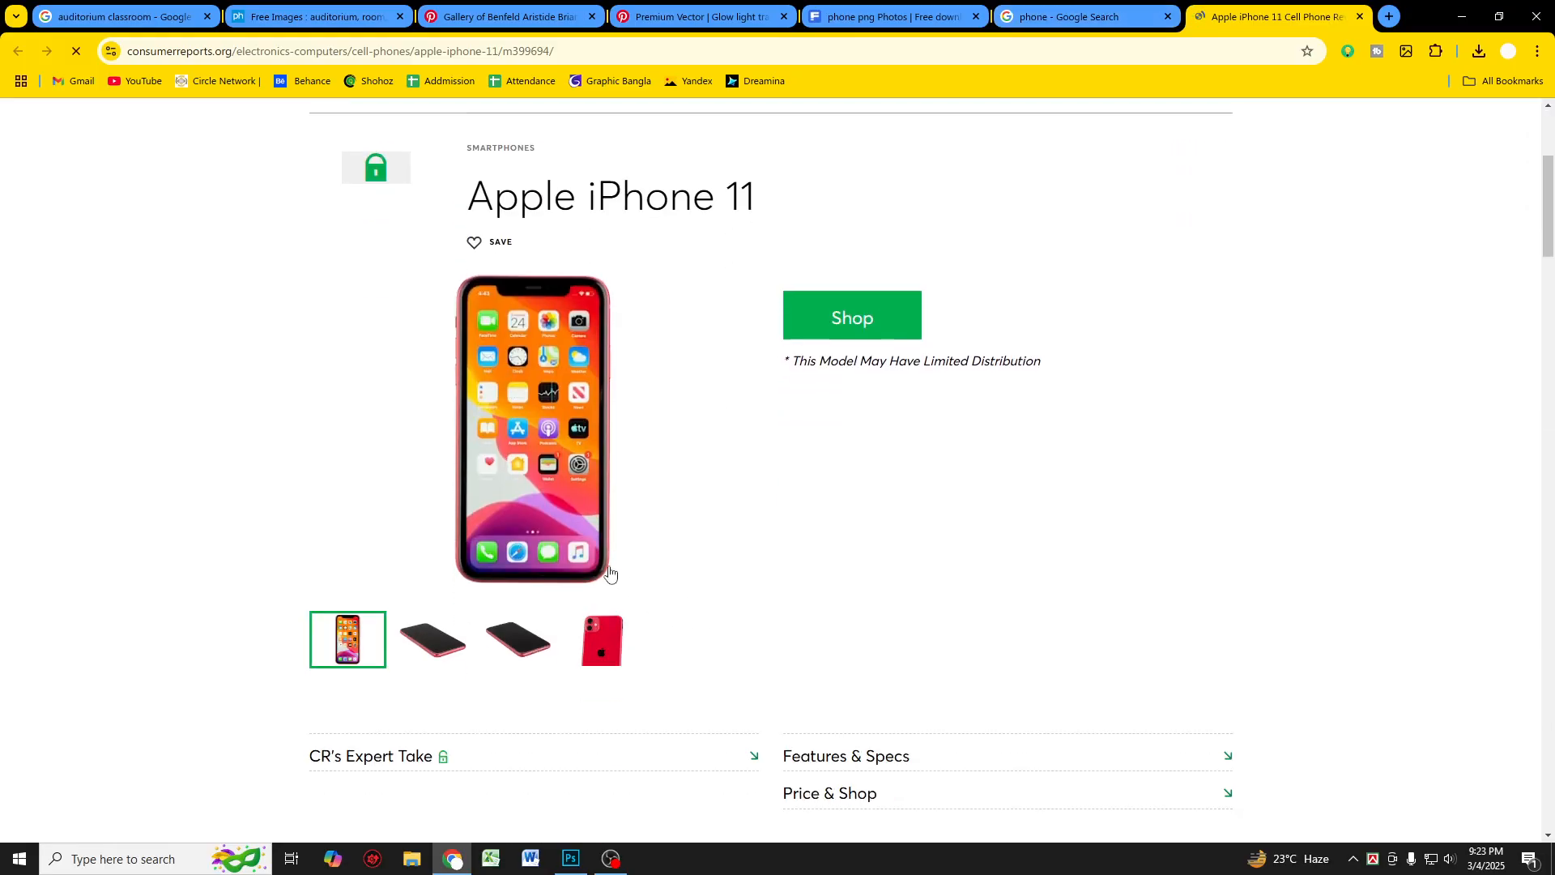
left_click(533, 417)
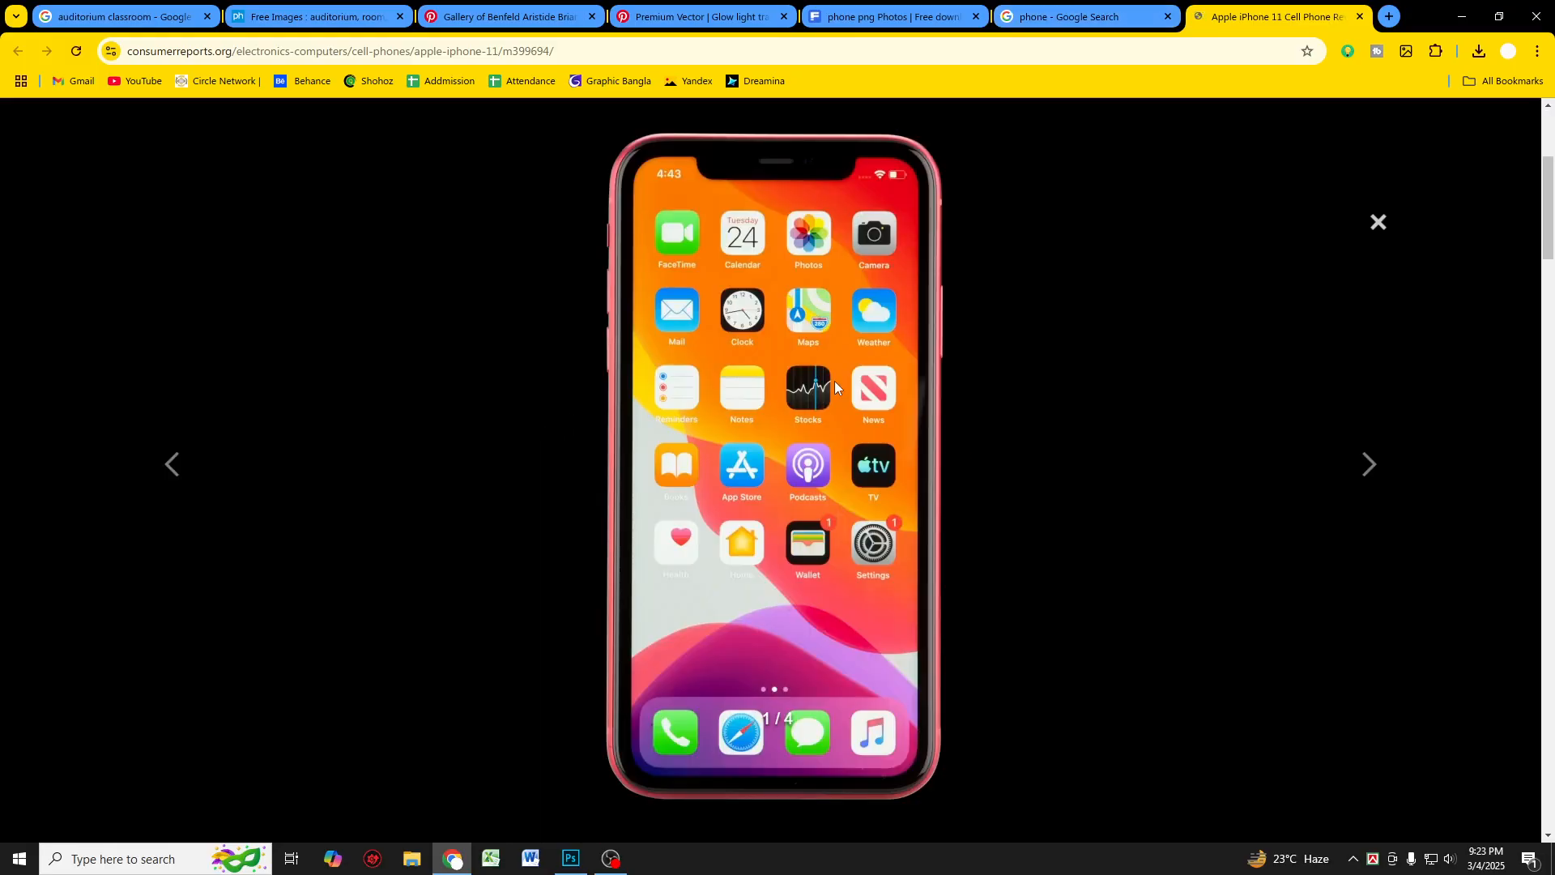
Step: Copy the enlarged iPhone 11 image
right_click(773, 289)
left_click(843, 330)
left_click(717, 413)
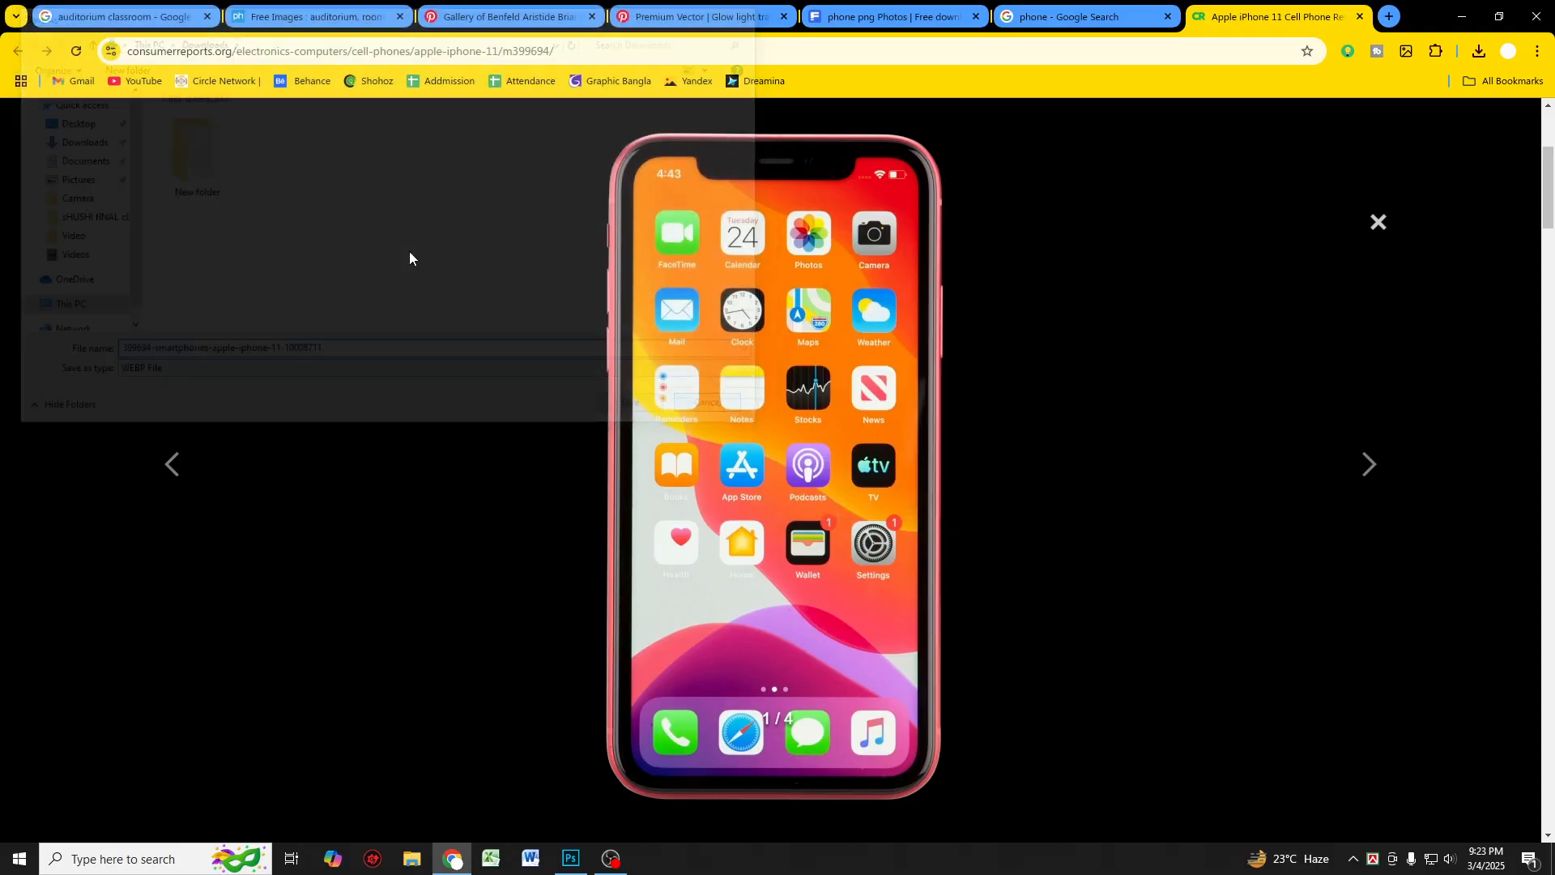
right_click(814, 298)
left_click(878, 376)
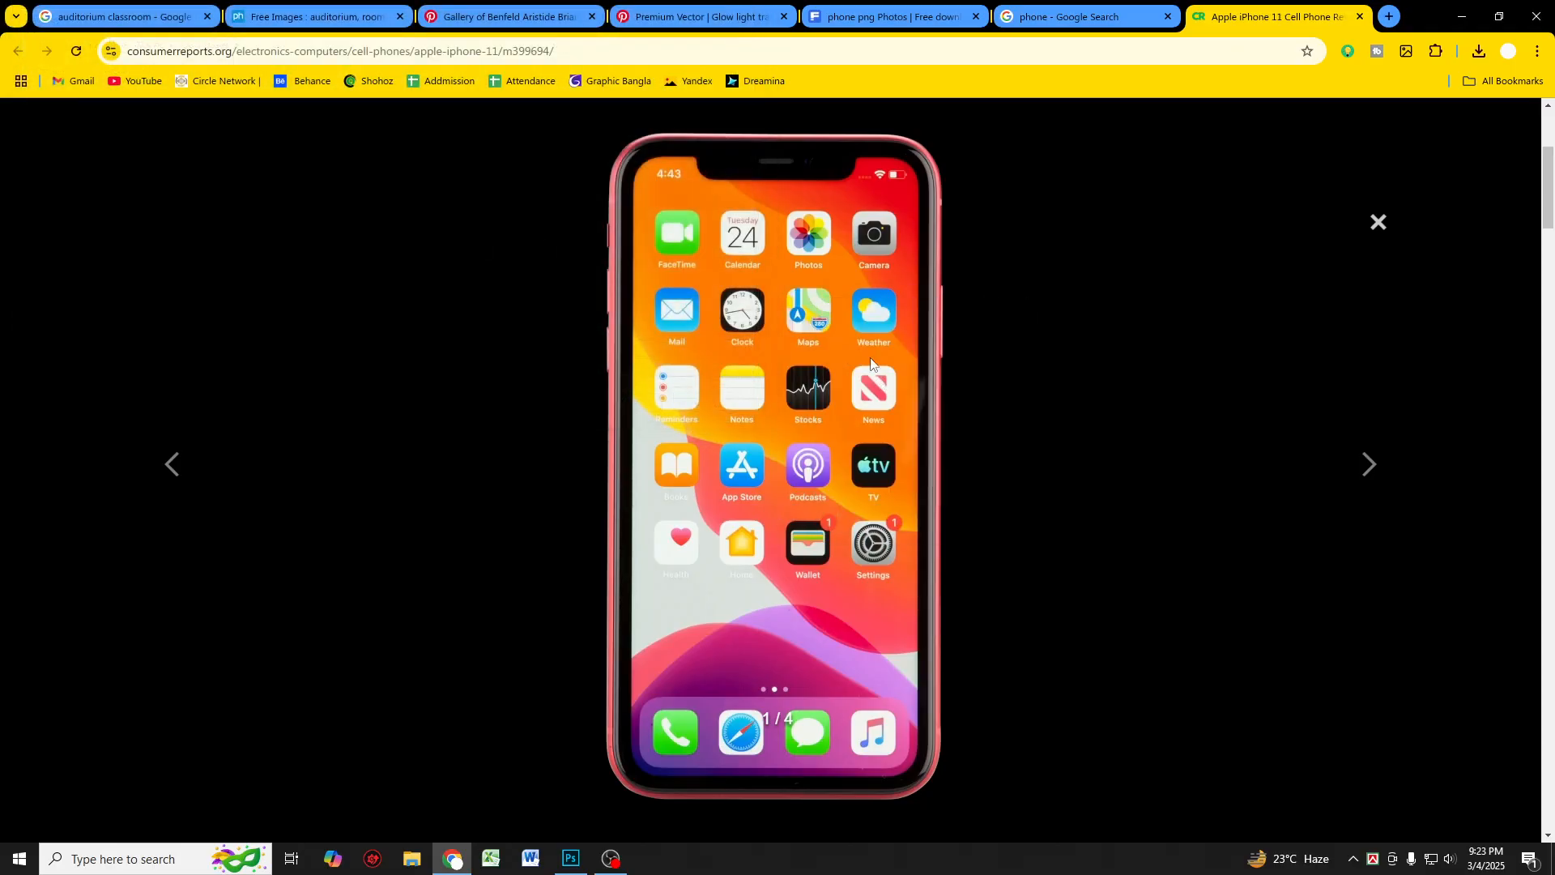
right_click(855, 347)
left_click(892, 408)
Step: Switch to Photoshop and paste the copied phone image into the design as a new layer
left_click(571, 859)
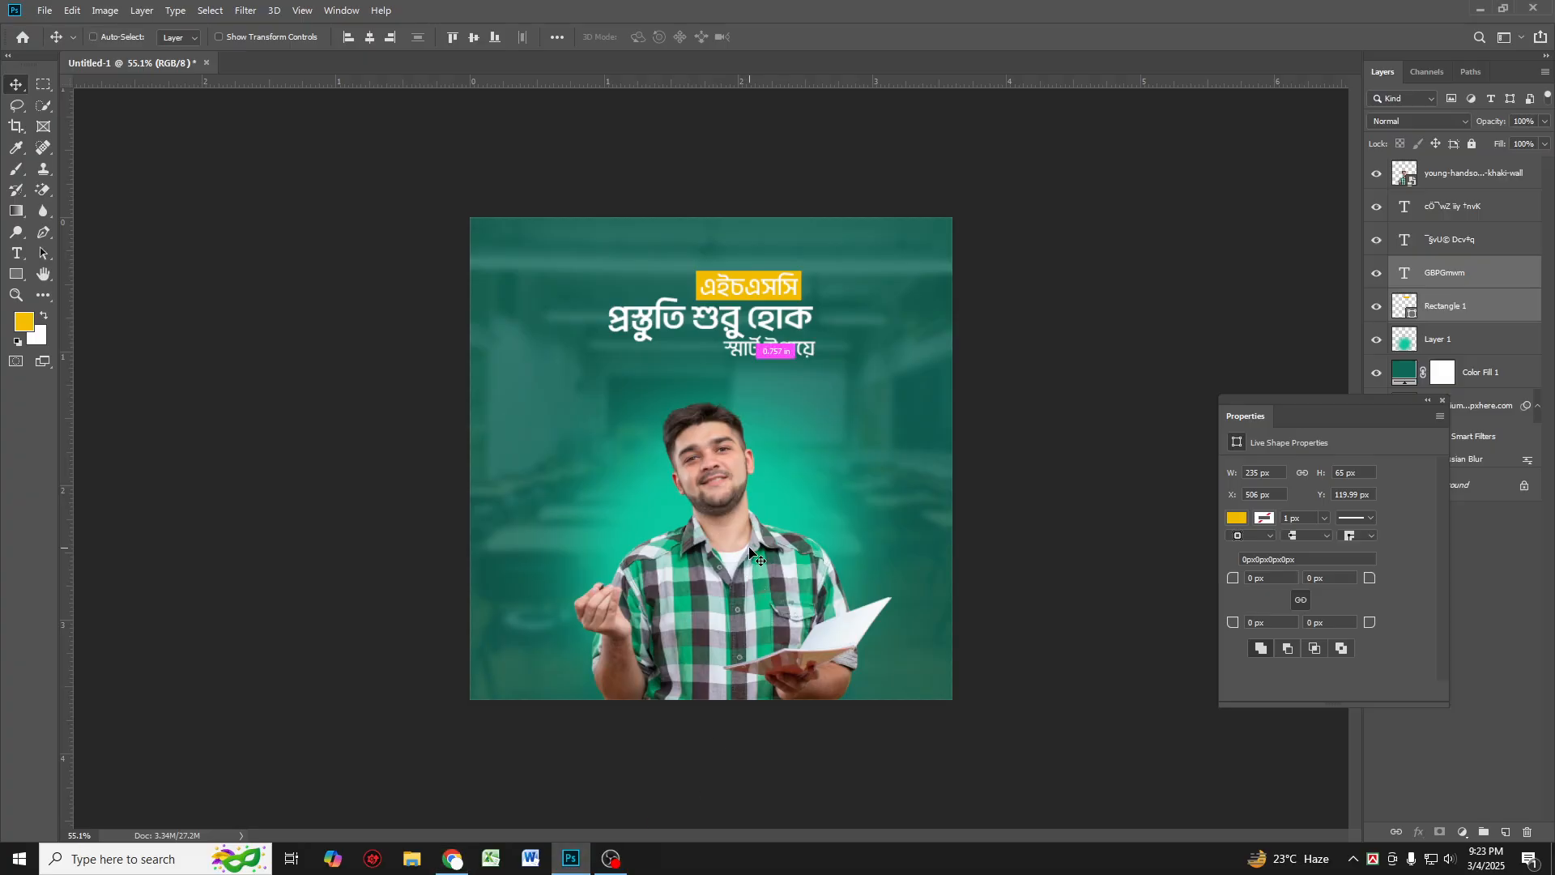
key("ctrl+v")
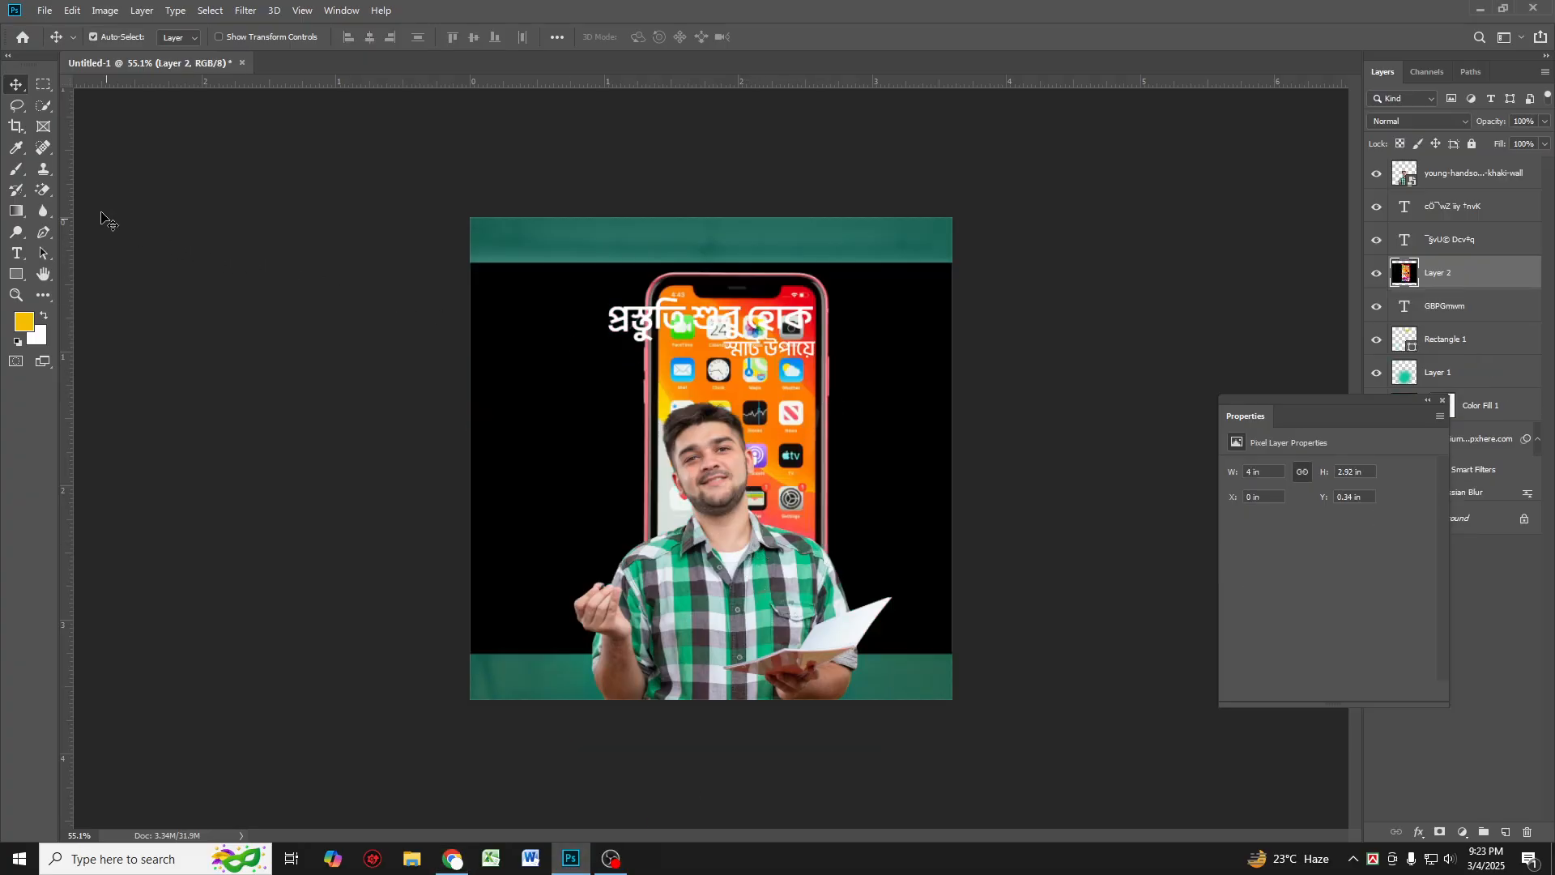
Step: Remove the phone image's black background with the Magic Eraser tool
right_click(36, 191)
left_click(107, 217)
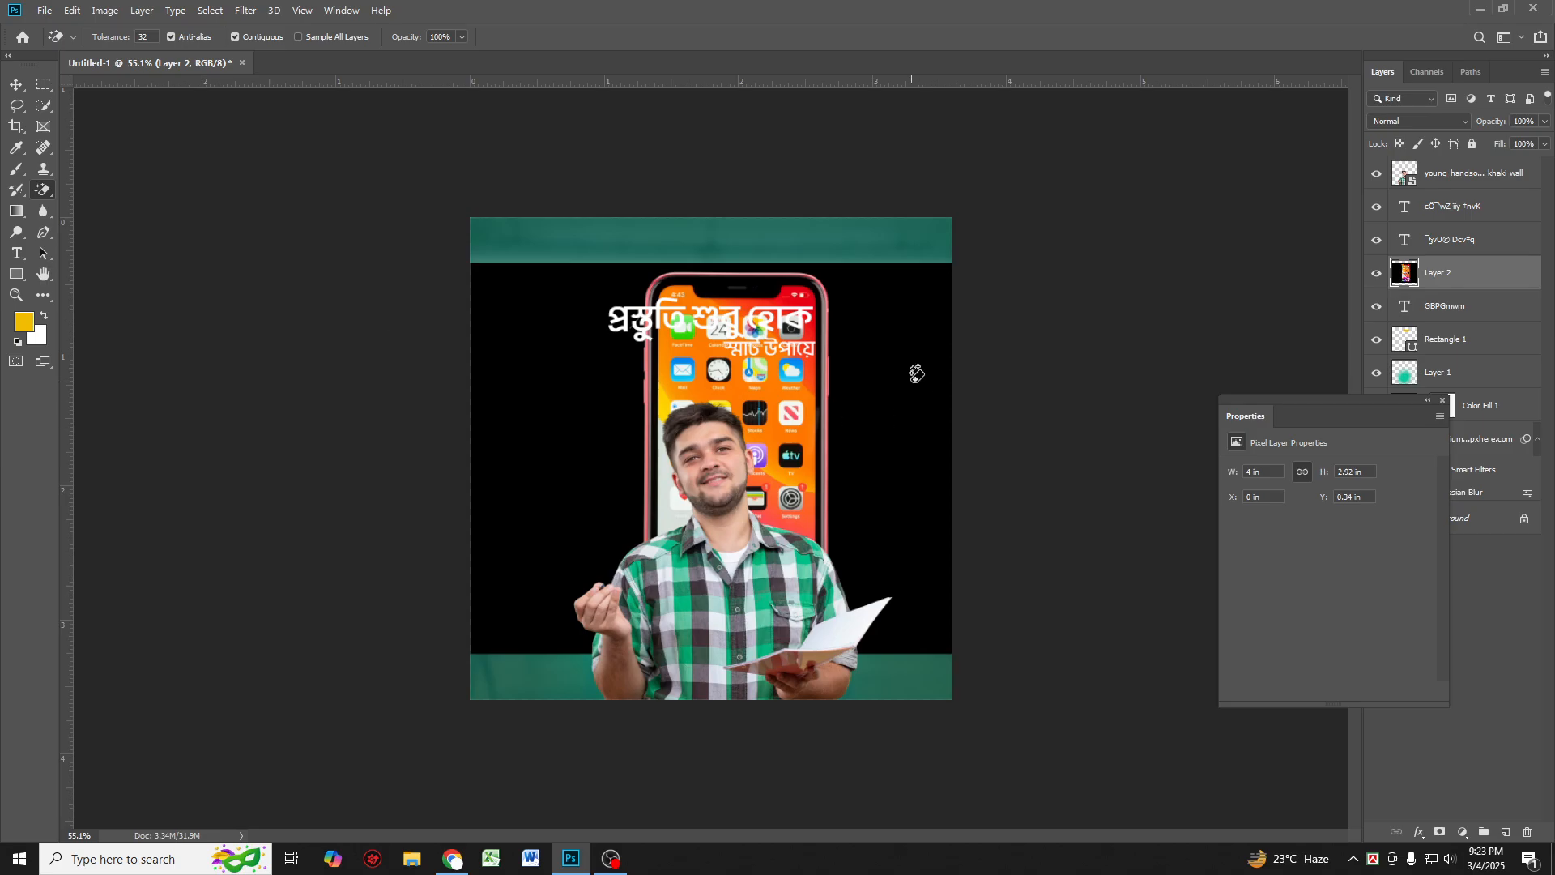
left_click(916, 373)
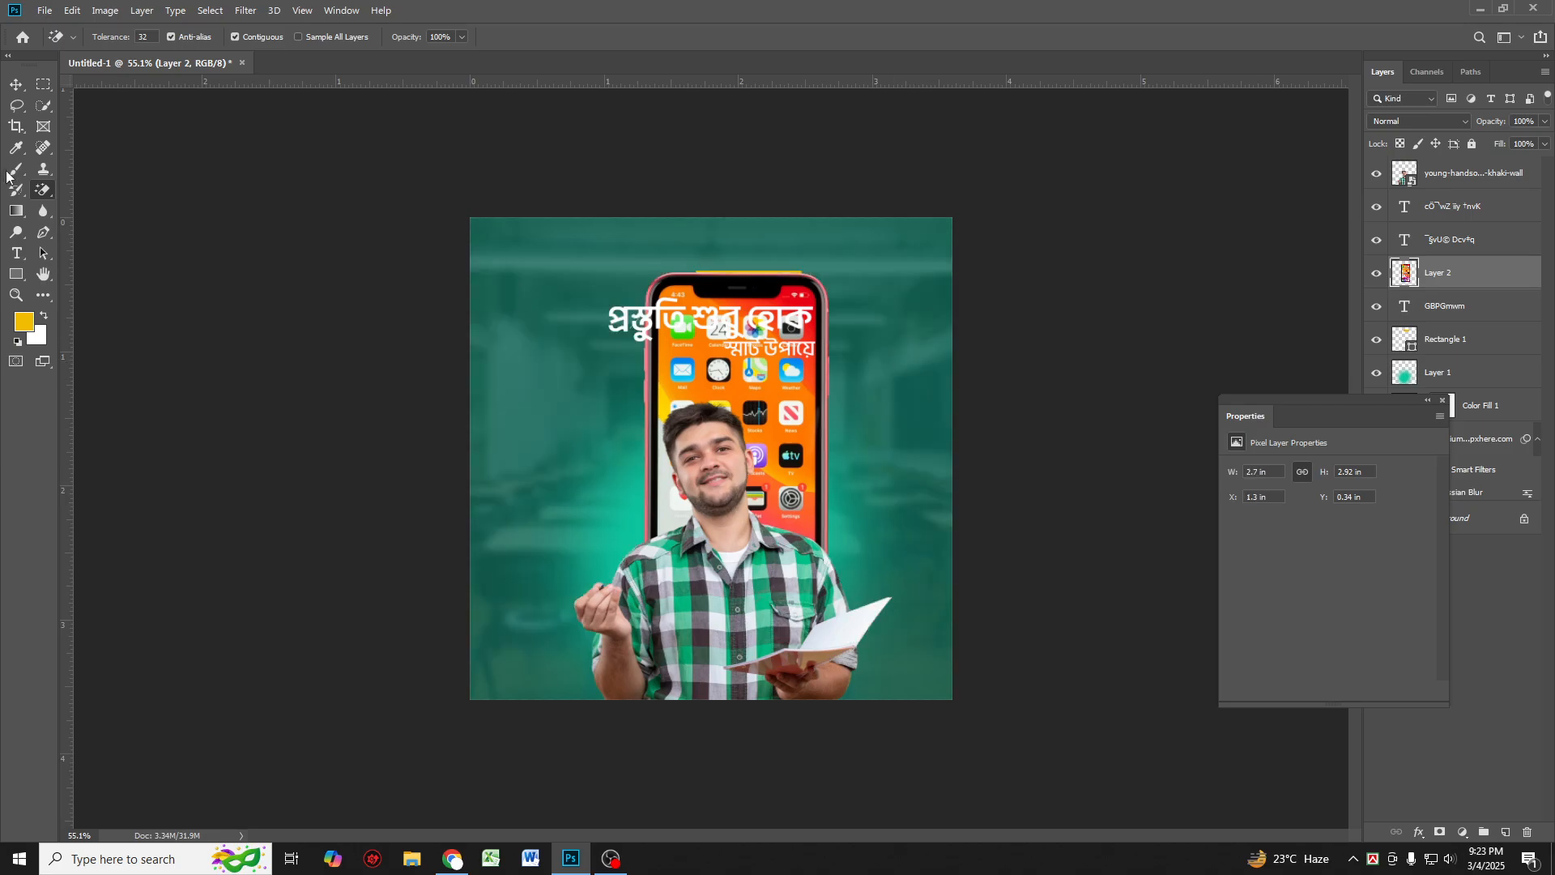
left_click(16, 84)
Step: Convert the phone layer to a smart object, then scale it to about 57%, tilt it and move it beside the student
right_click(1452, 266)
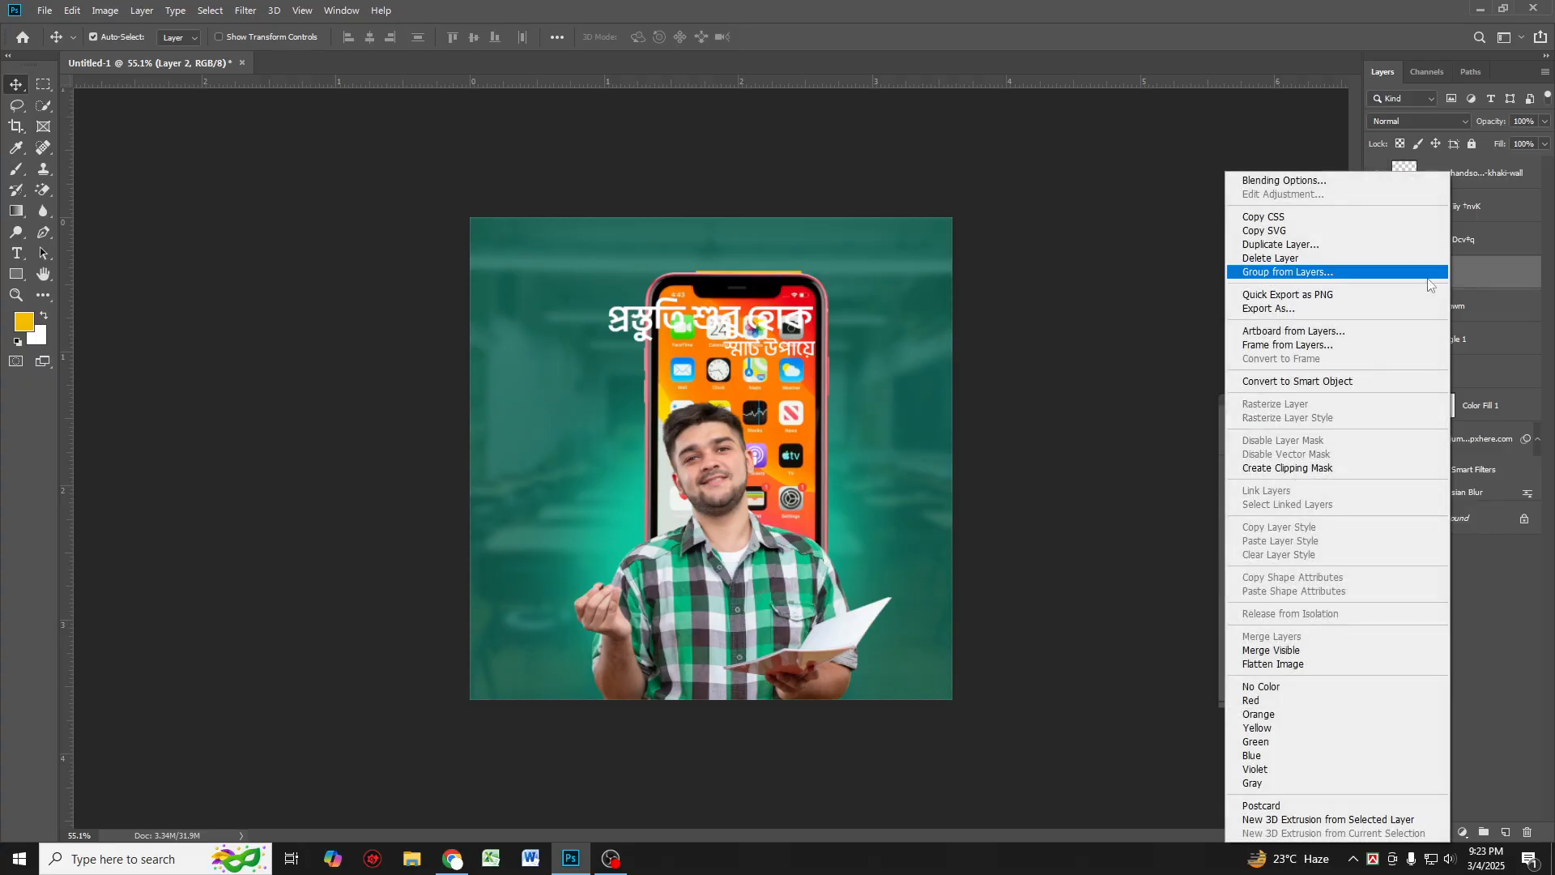
left_click(1296, 383)
key("ctrl+t")
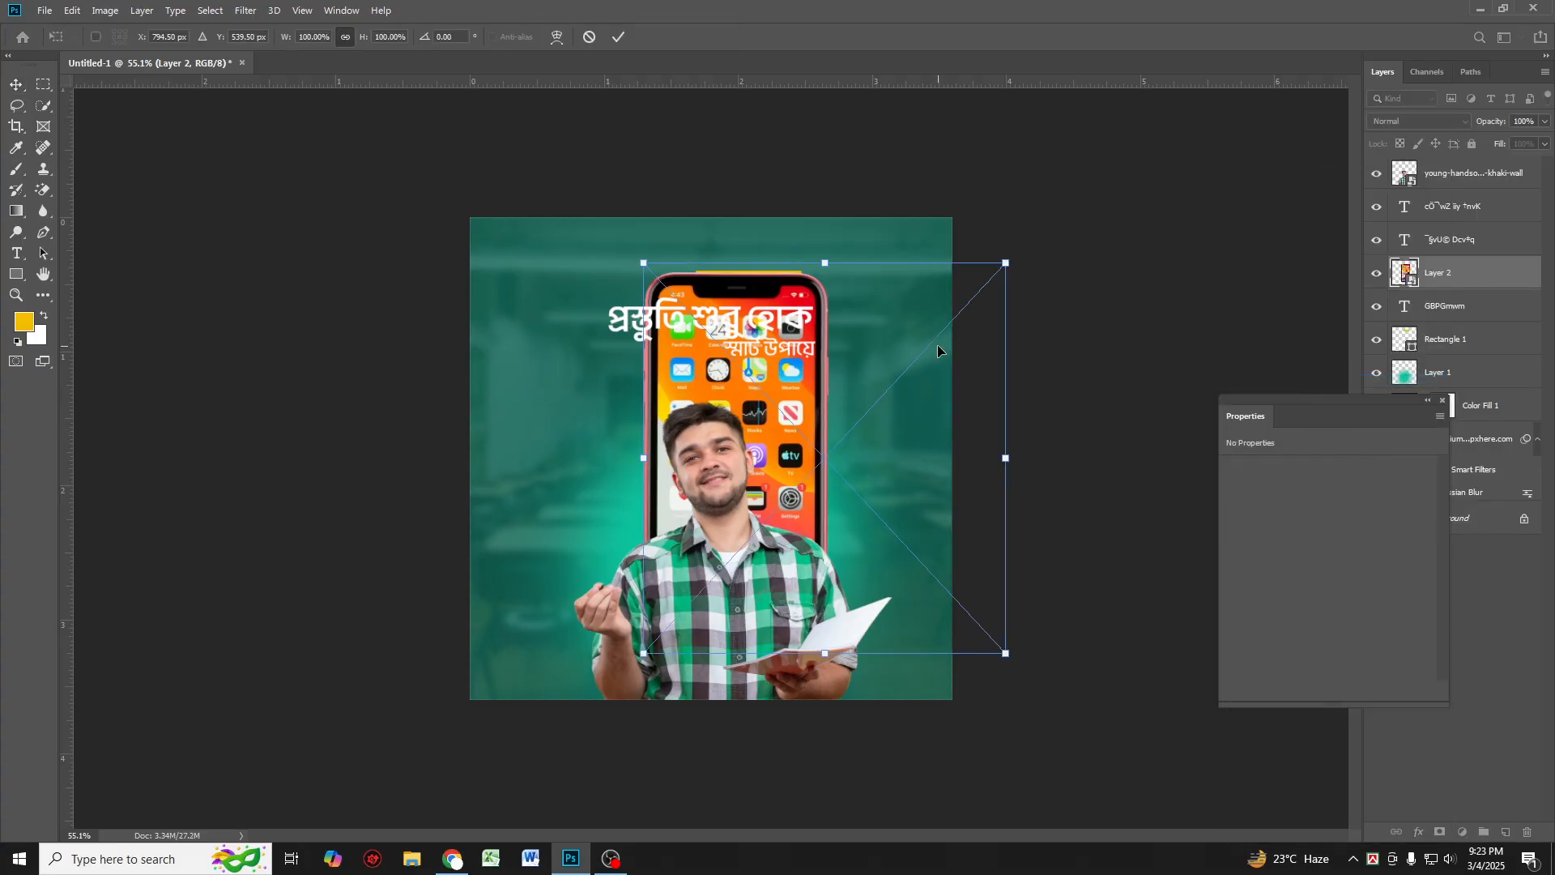
left_click_drag(1015, 270, 843, 408)
left_click_drag(797, 464, 697, 451)
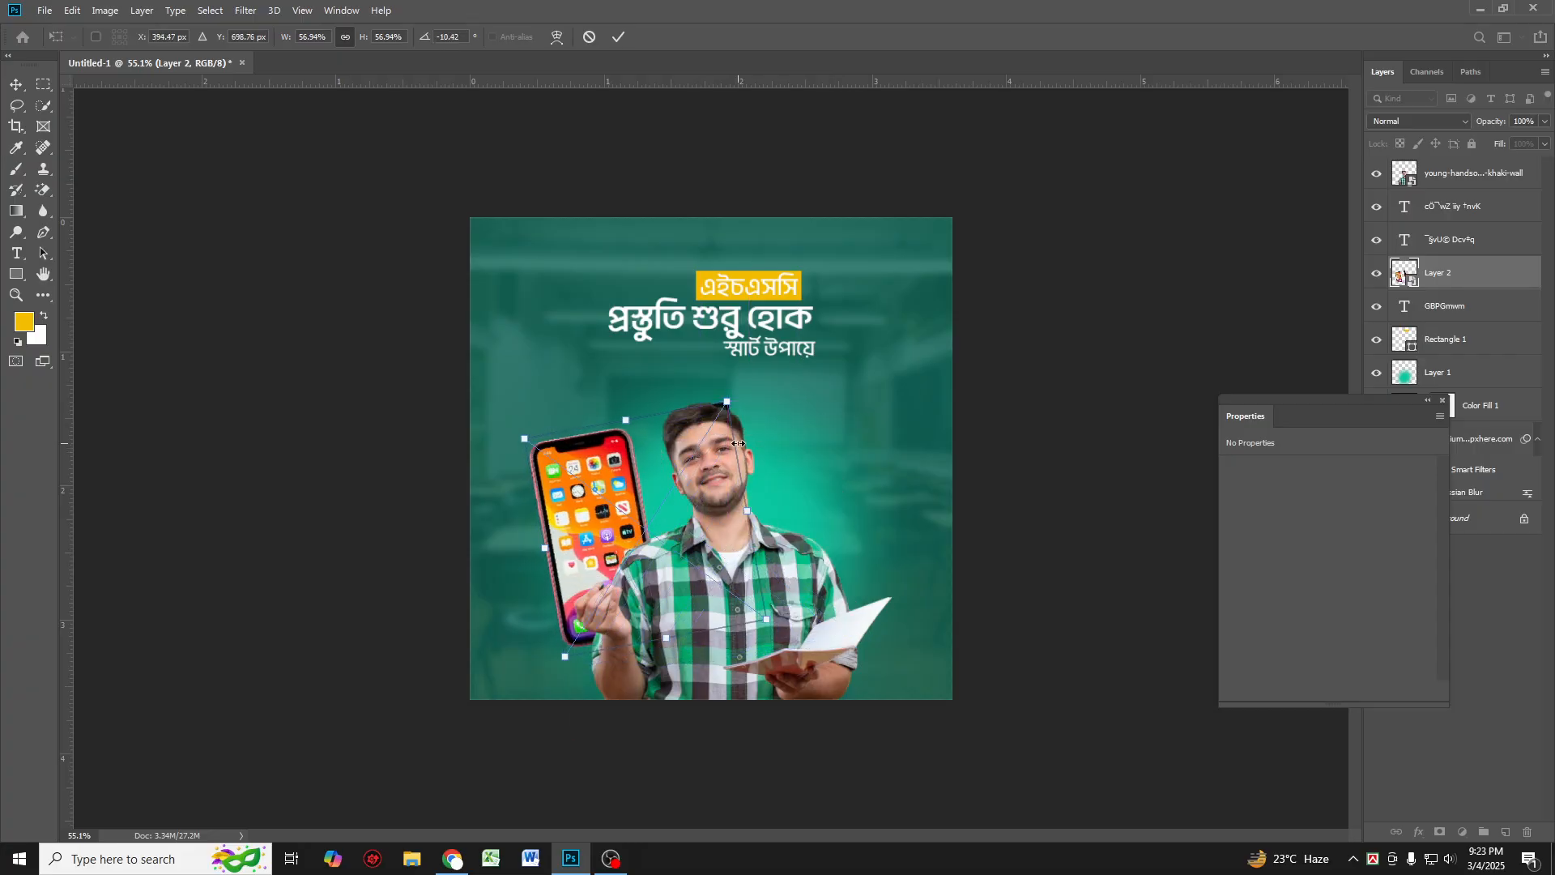
key("Return")
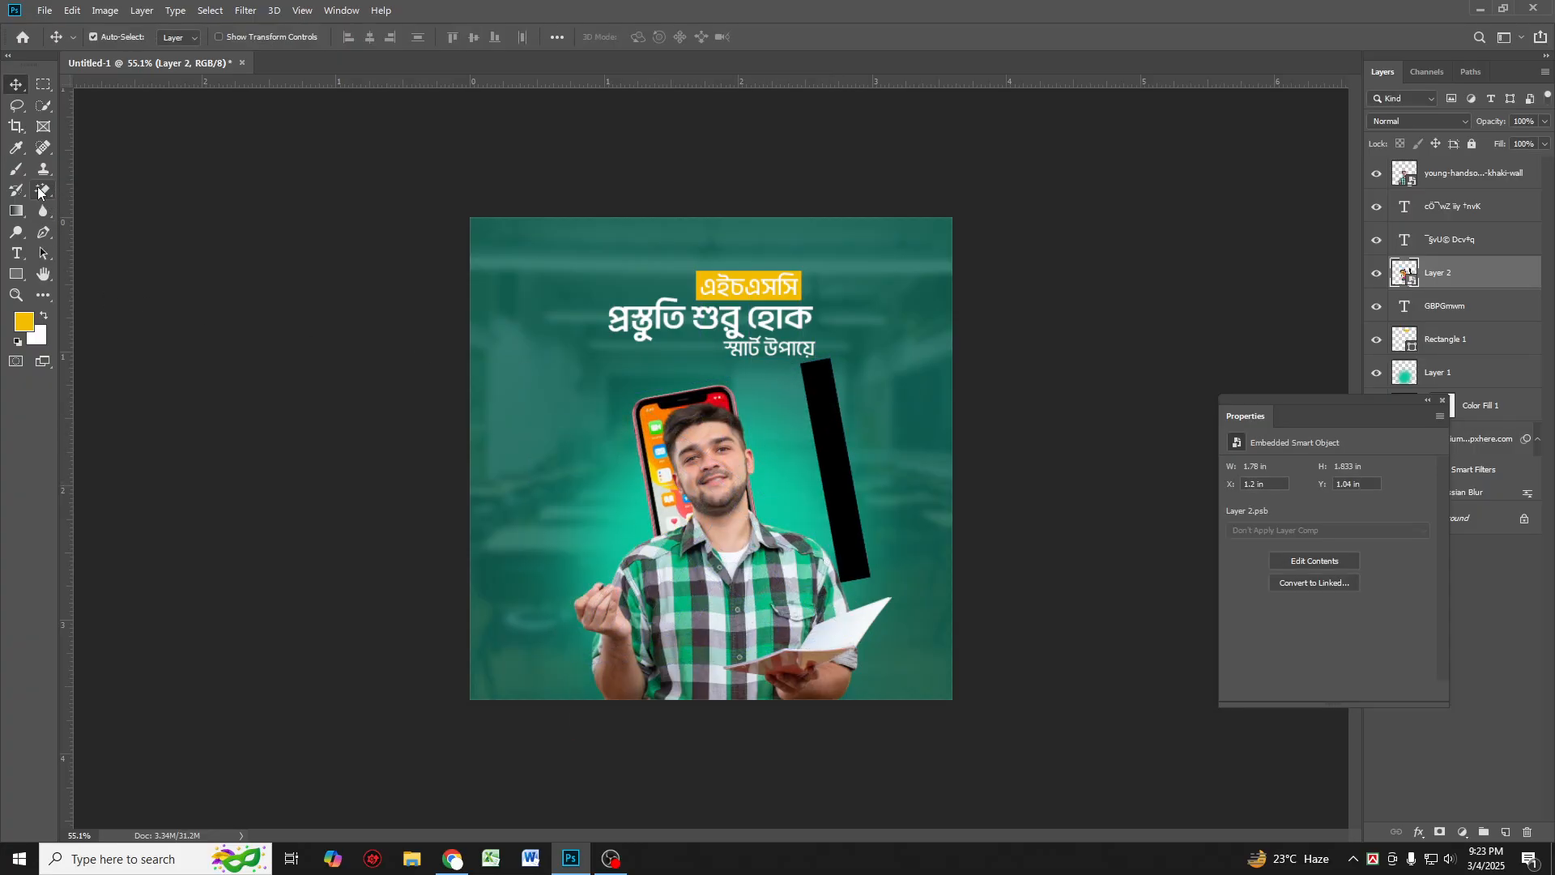
Step: Erase the leftover black strip with the Magic Eraser and convert the phone layer back to a smart object
left_click(38, 189)
left_click(827, 382)
left_click(740, 329)
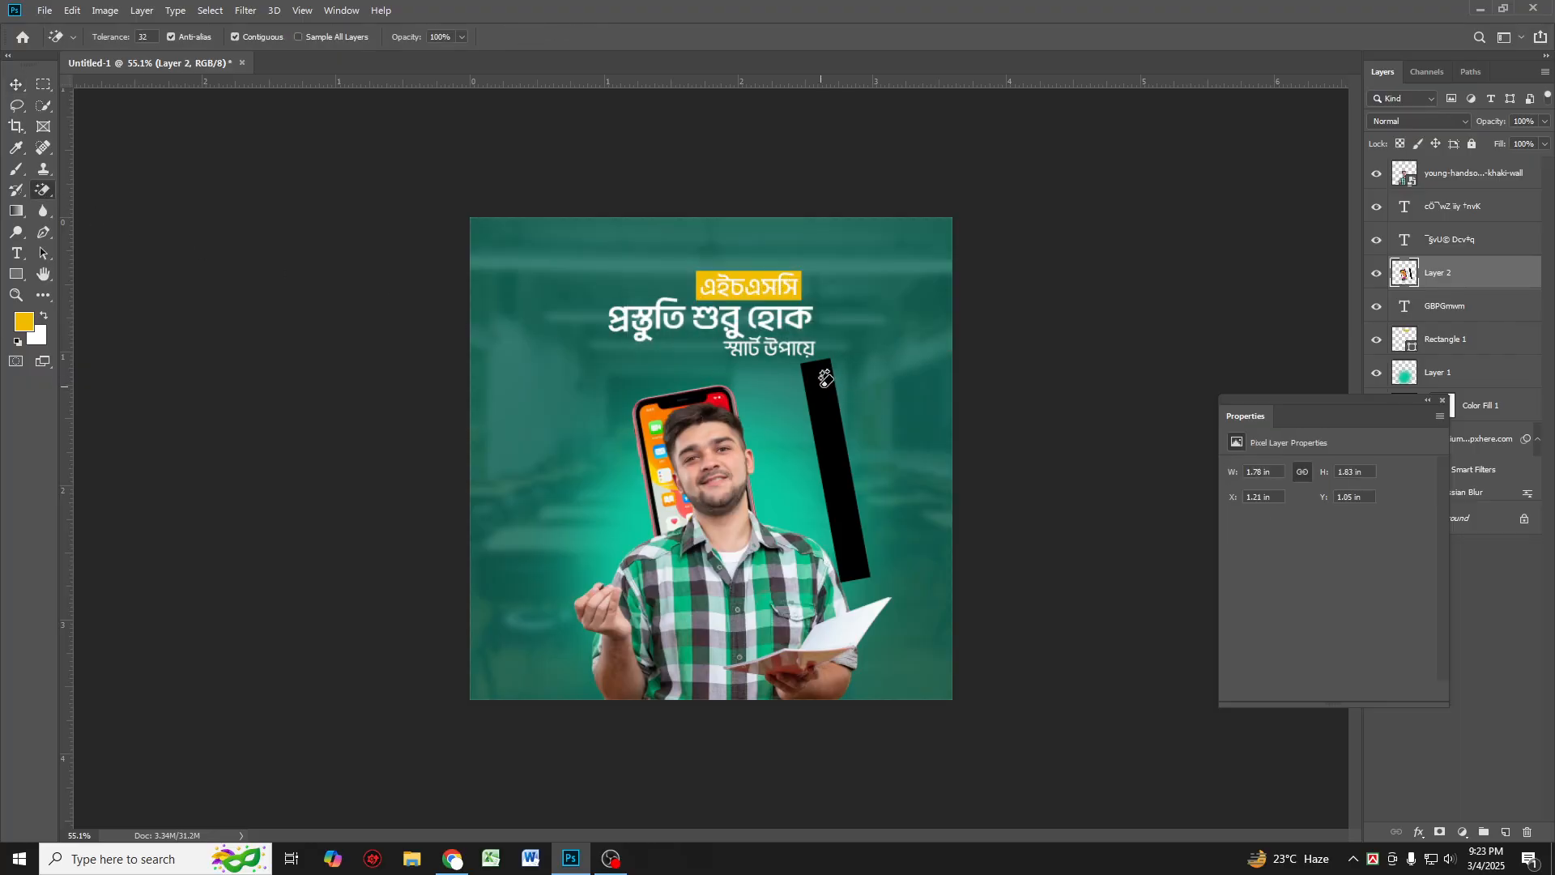
left_click(824, 378)
left_click(16, 84)
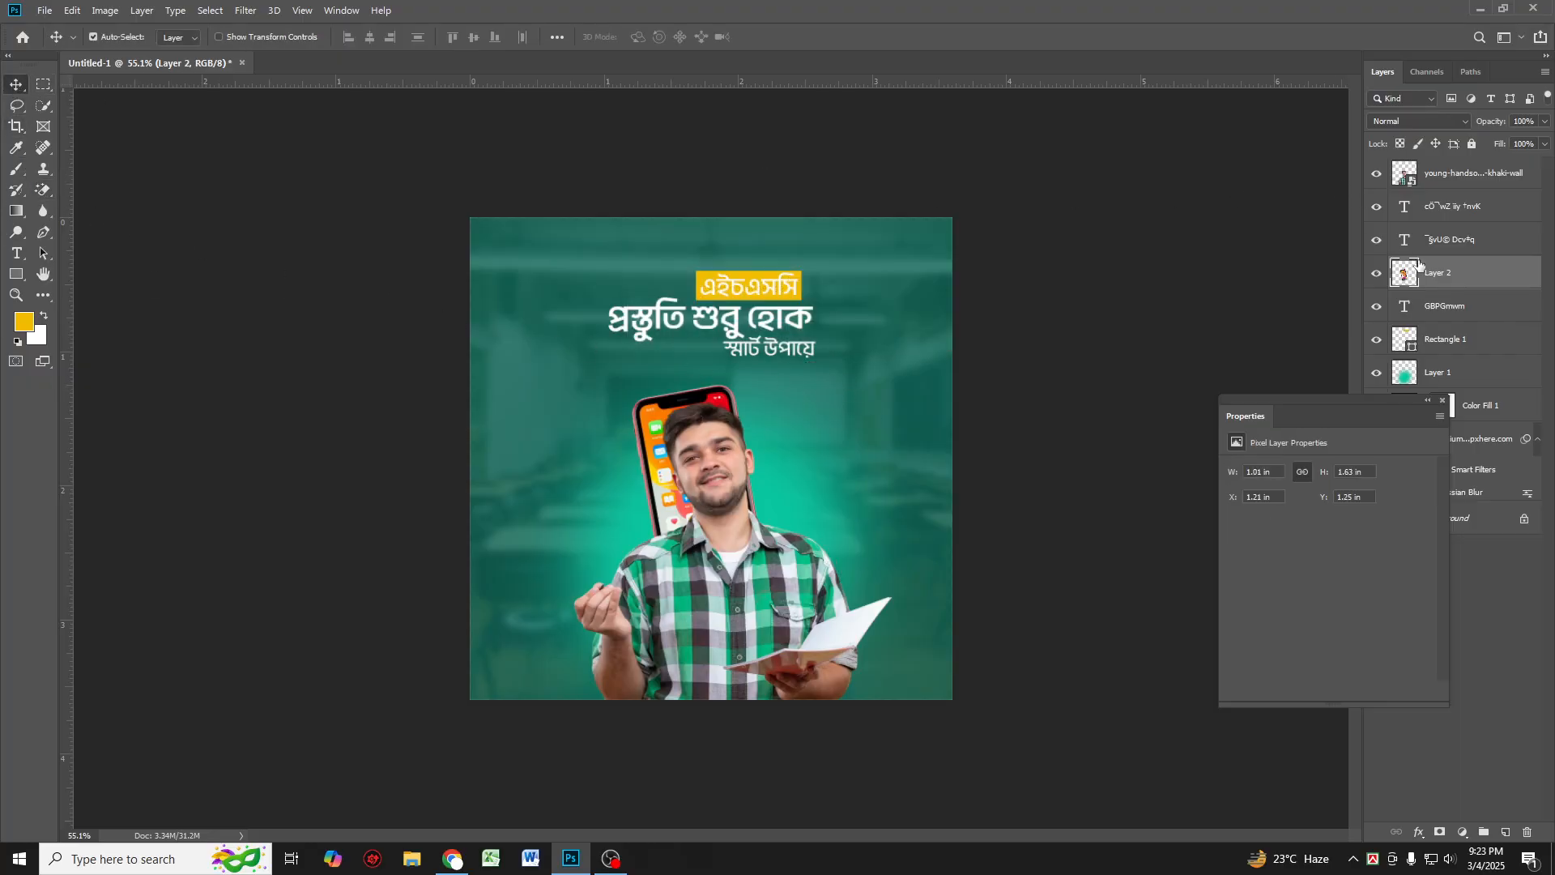
right_click(1419, 263)
left_click(1320, 382)
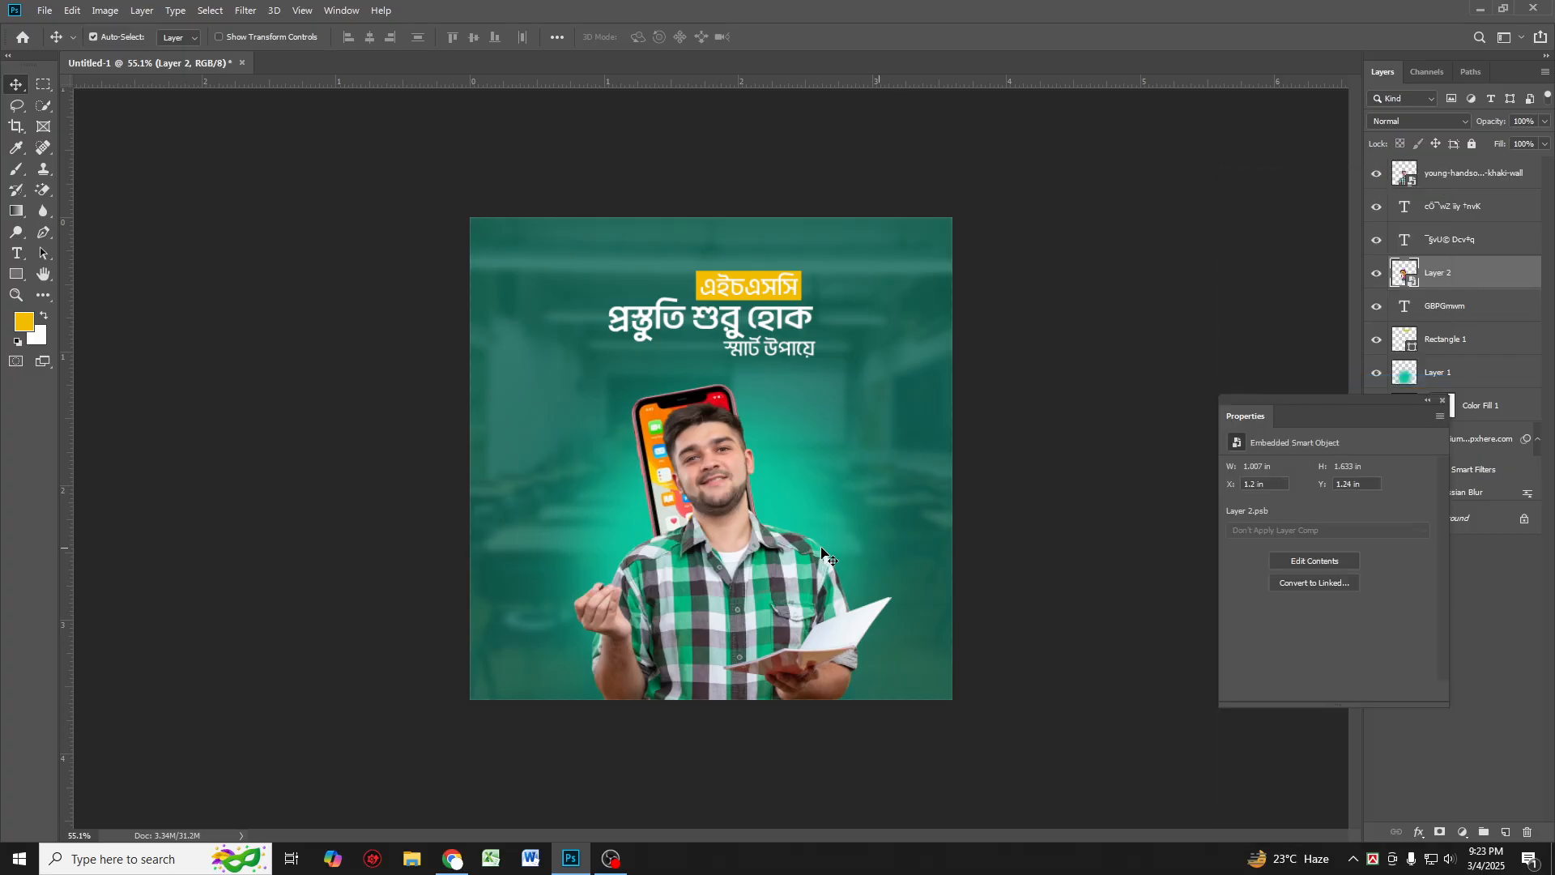
Step: Rotate, resize and reposition the phone so it sits in the student's raised hand
key("ctrl+t")
left_click_drag(765, 384, 782, 353)
left_click_drag(702, 404, 663, 435)
key("Return")
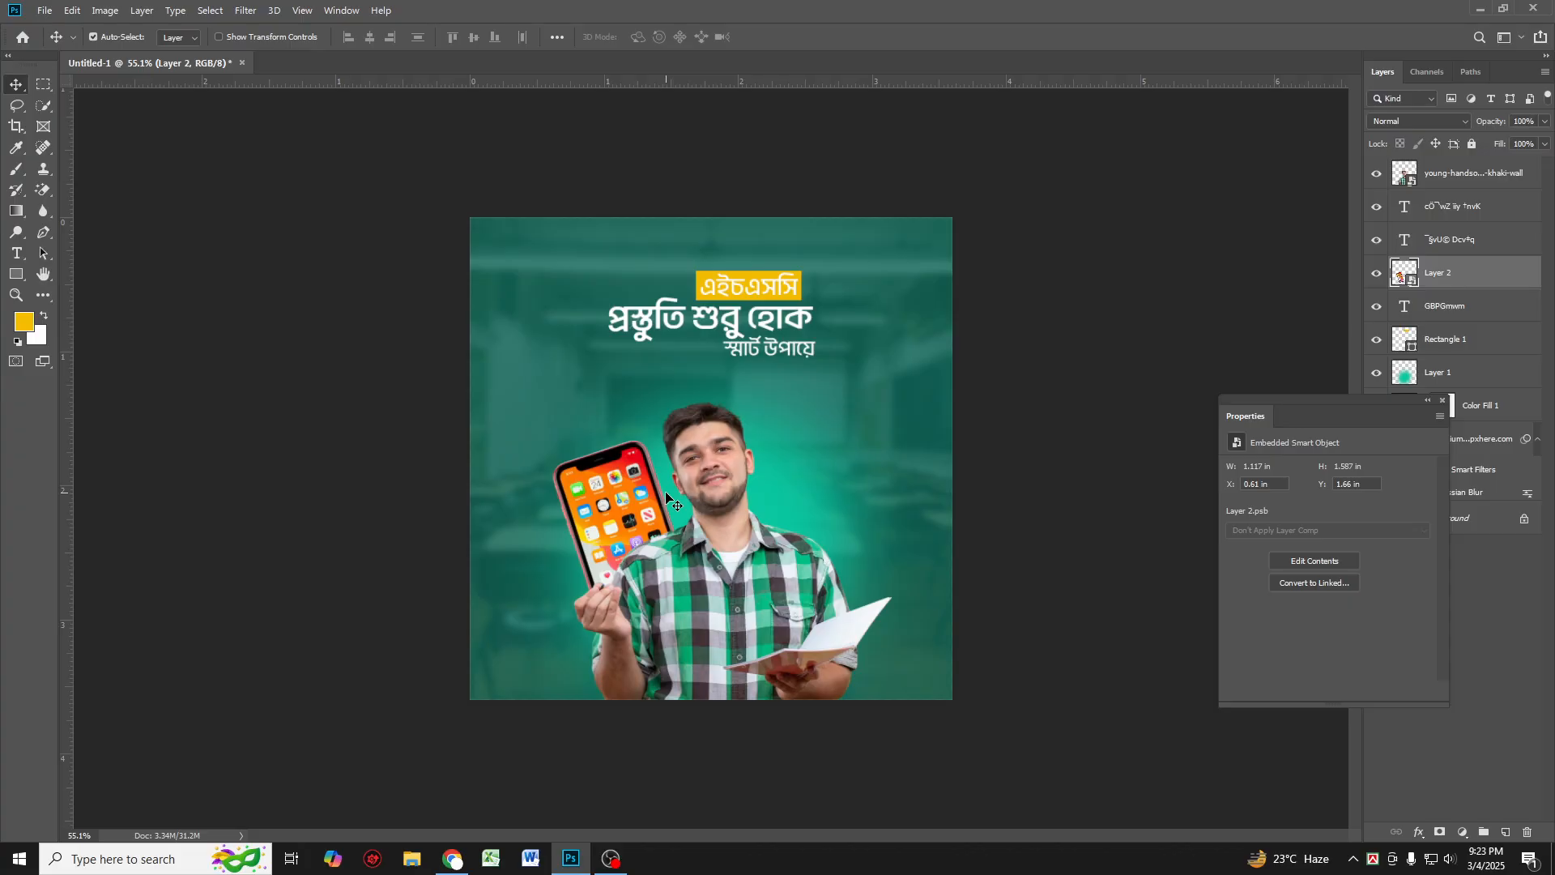
left_click_drag(625, 496, 631, 497)
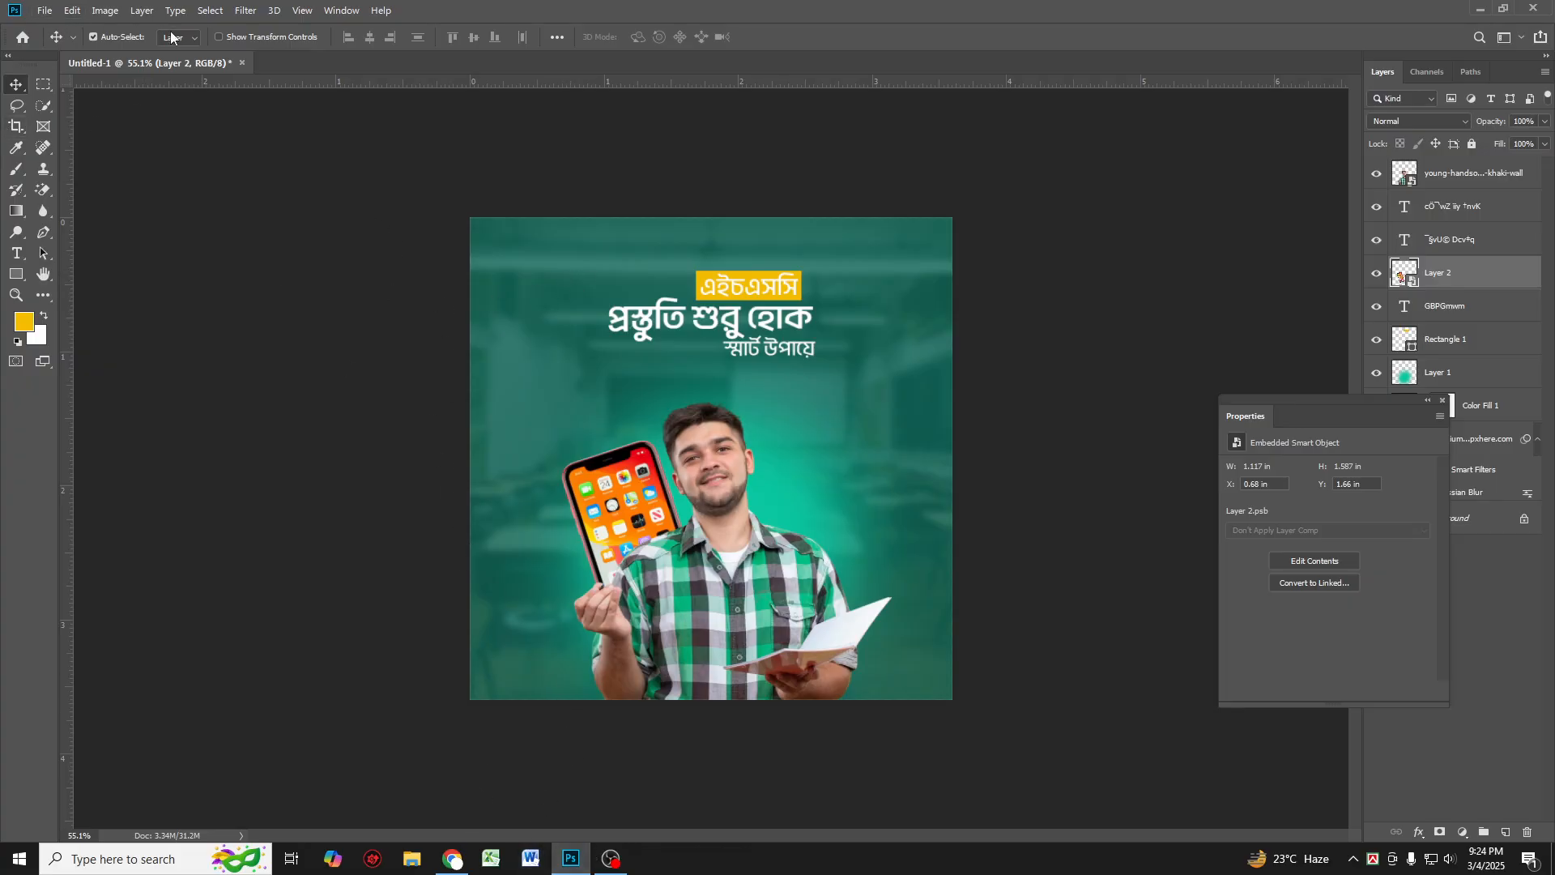
Step: Switch to the browser and search Google Images for "educational logo"
left_click(462, 864)
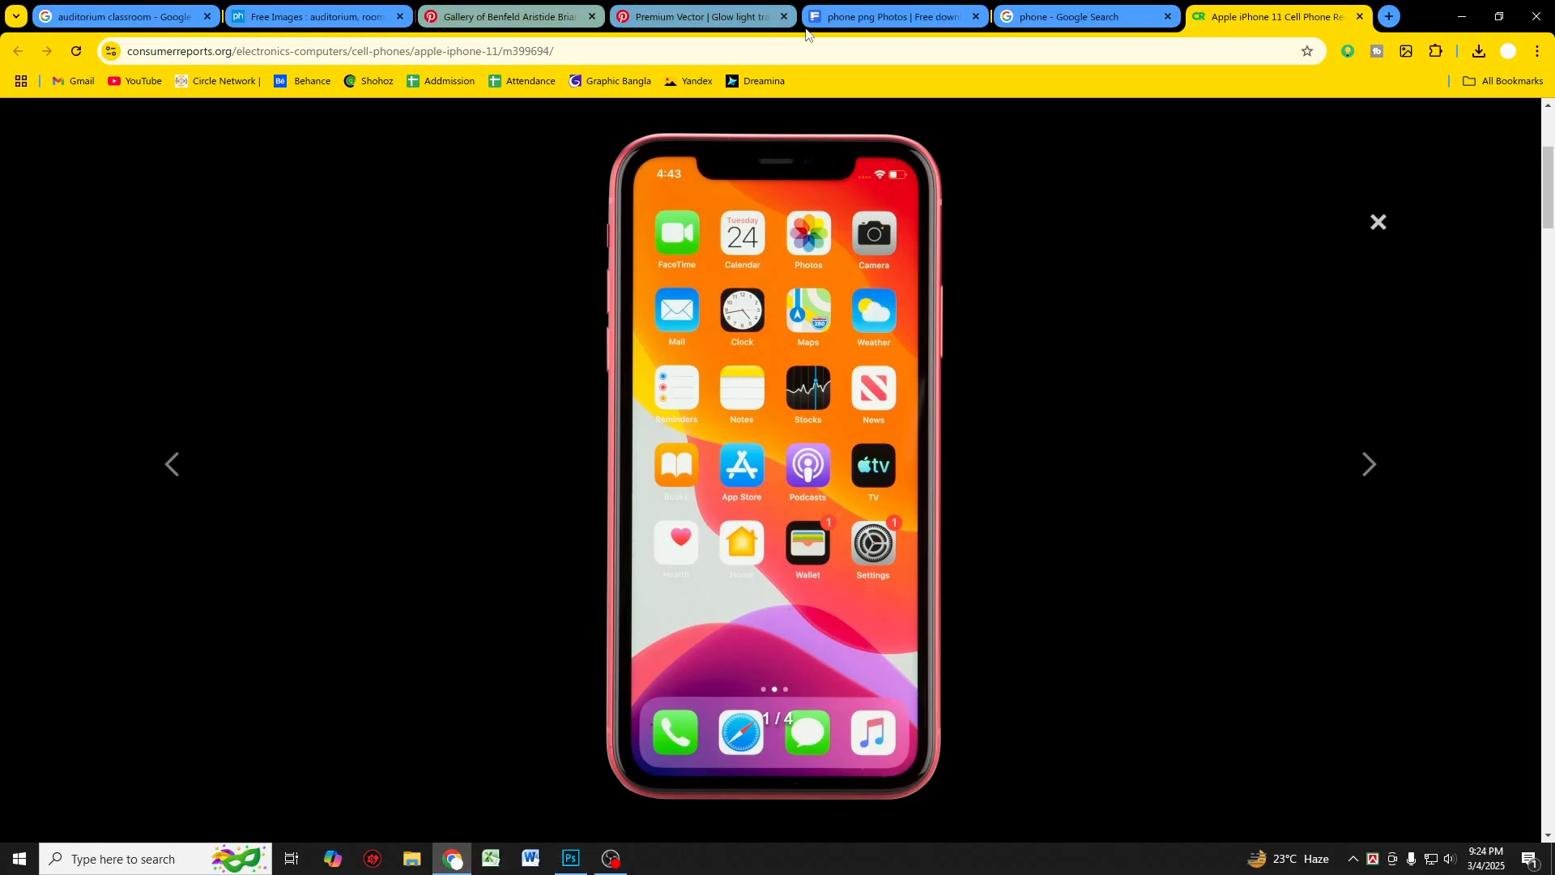
left_click(1066, 15)
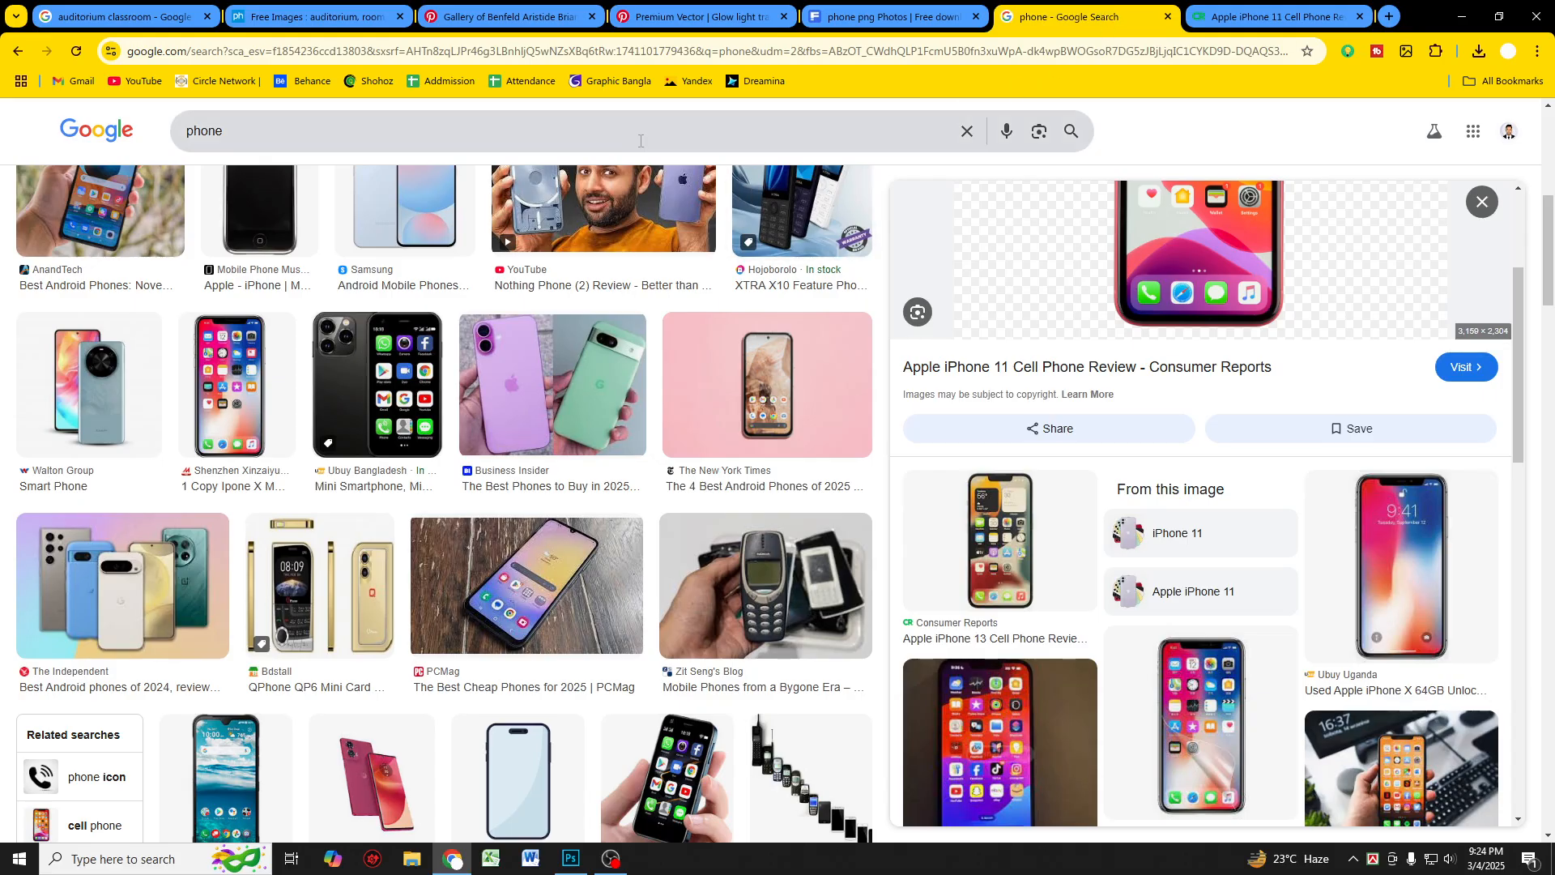
key("ctrl+a")
key("BackSpace")
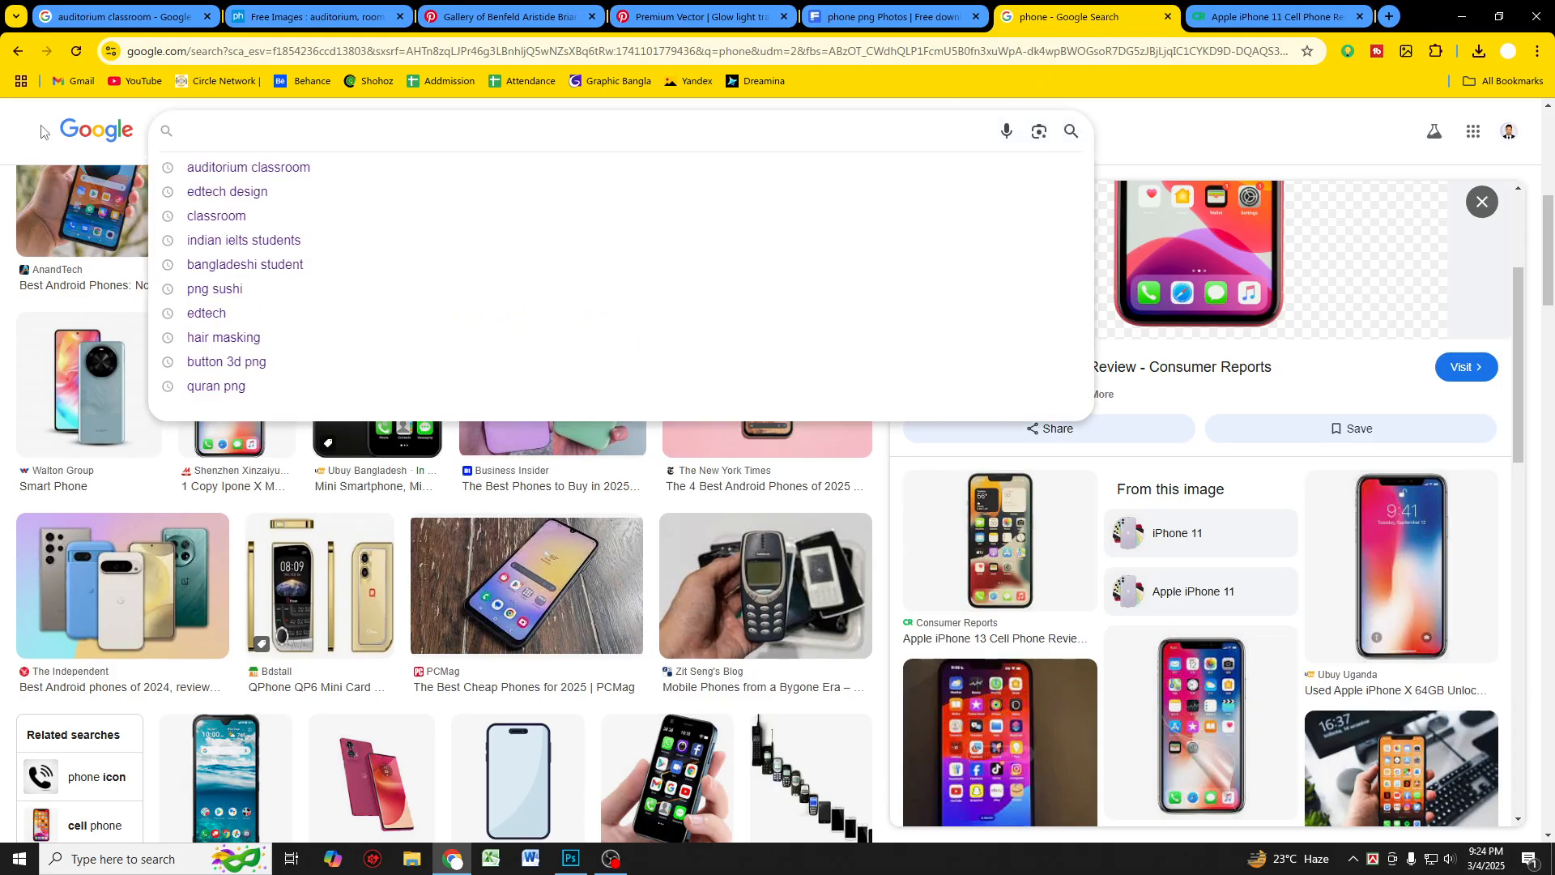
type("educatio")
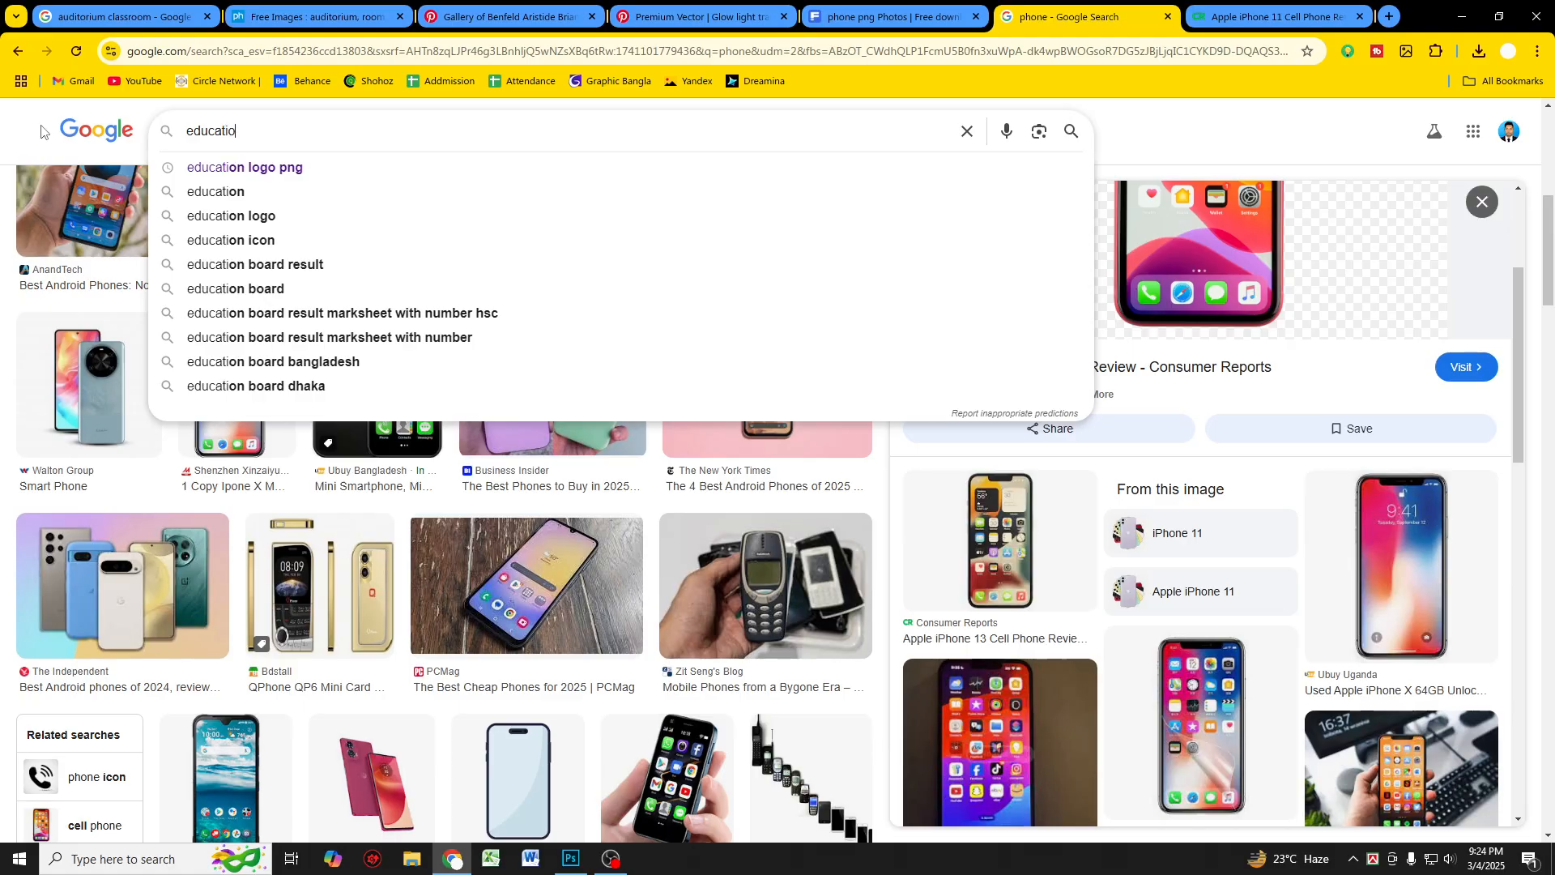
type("nal logo")
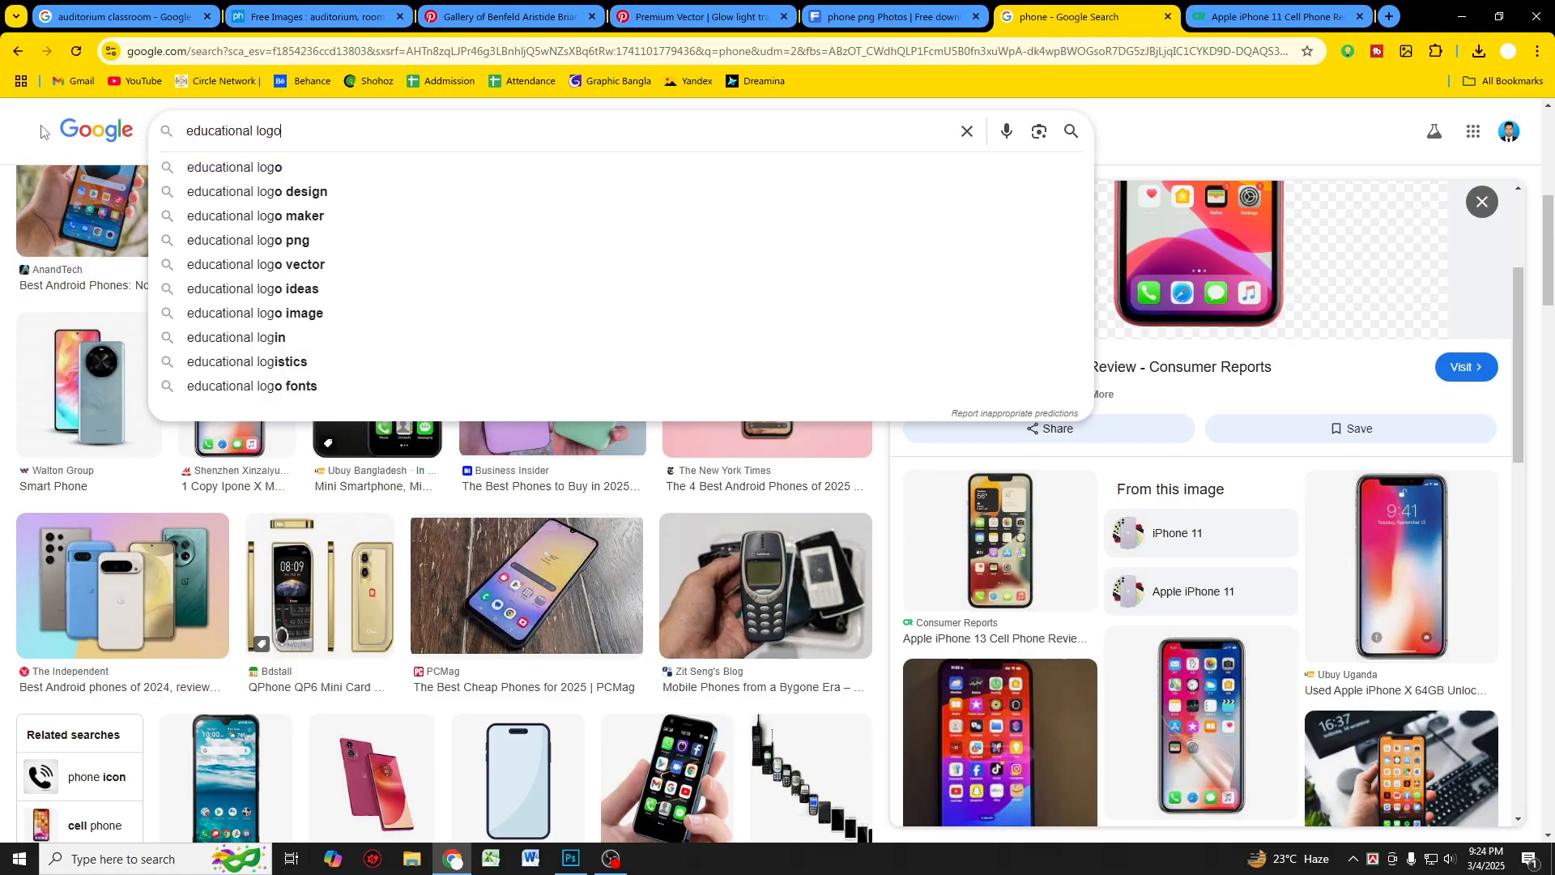
key("Return")
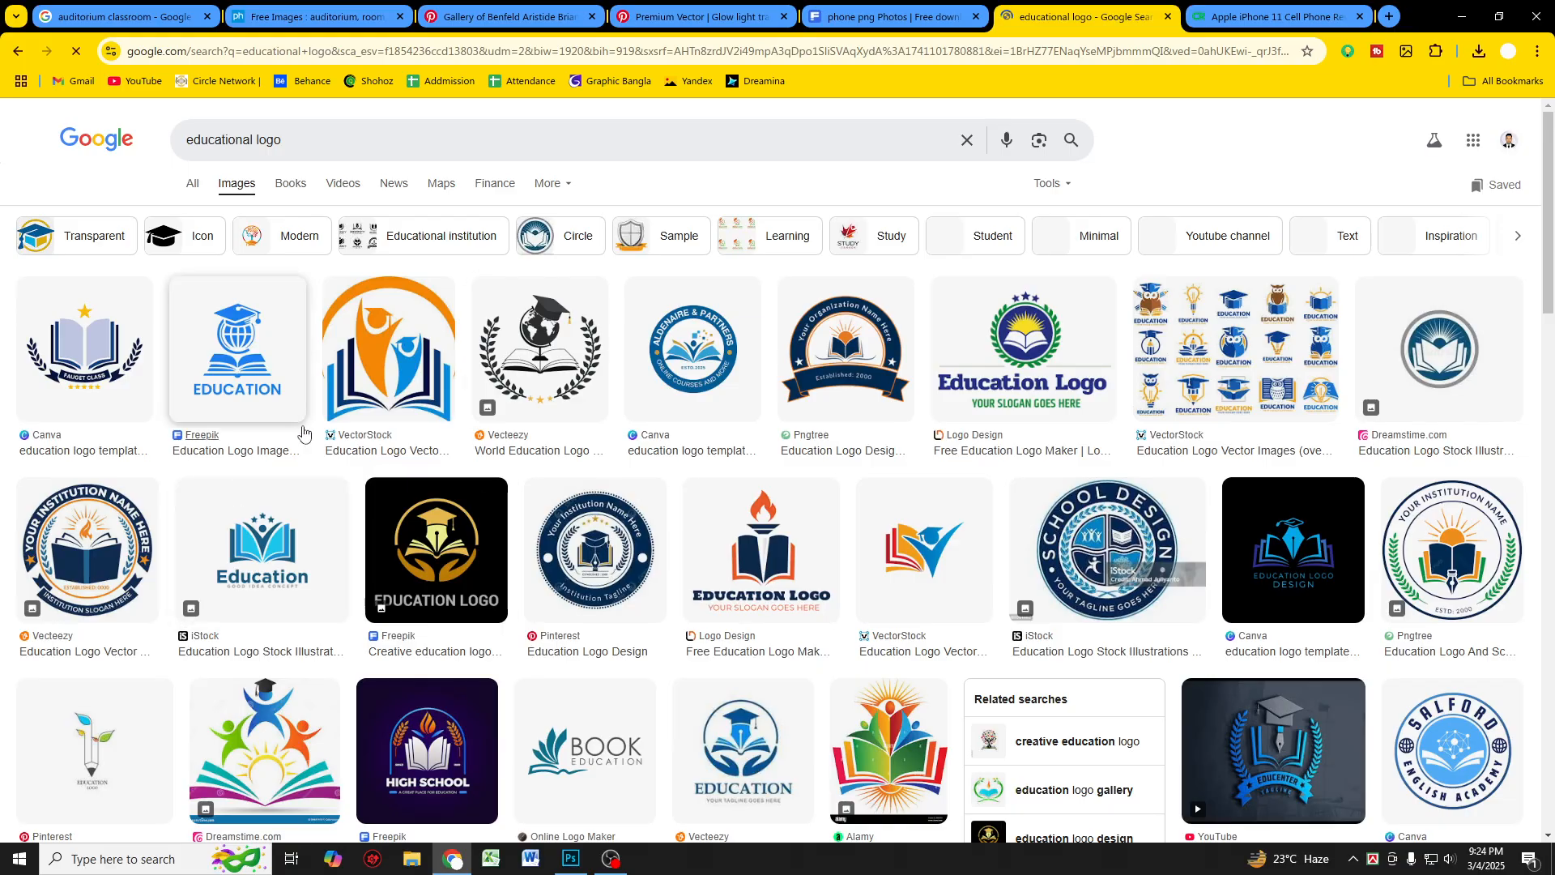
Step: Scroll through the educational logo image results
scroll(588, 522, "down", 2)
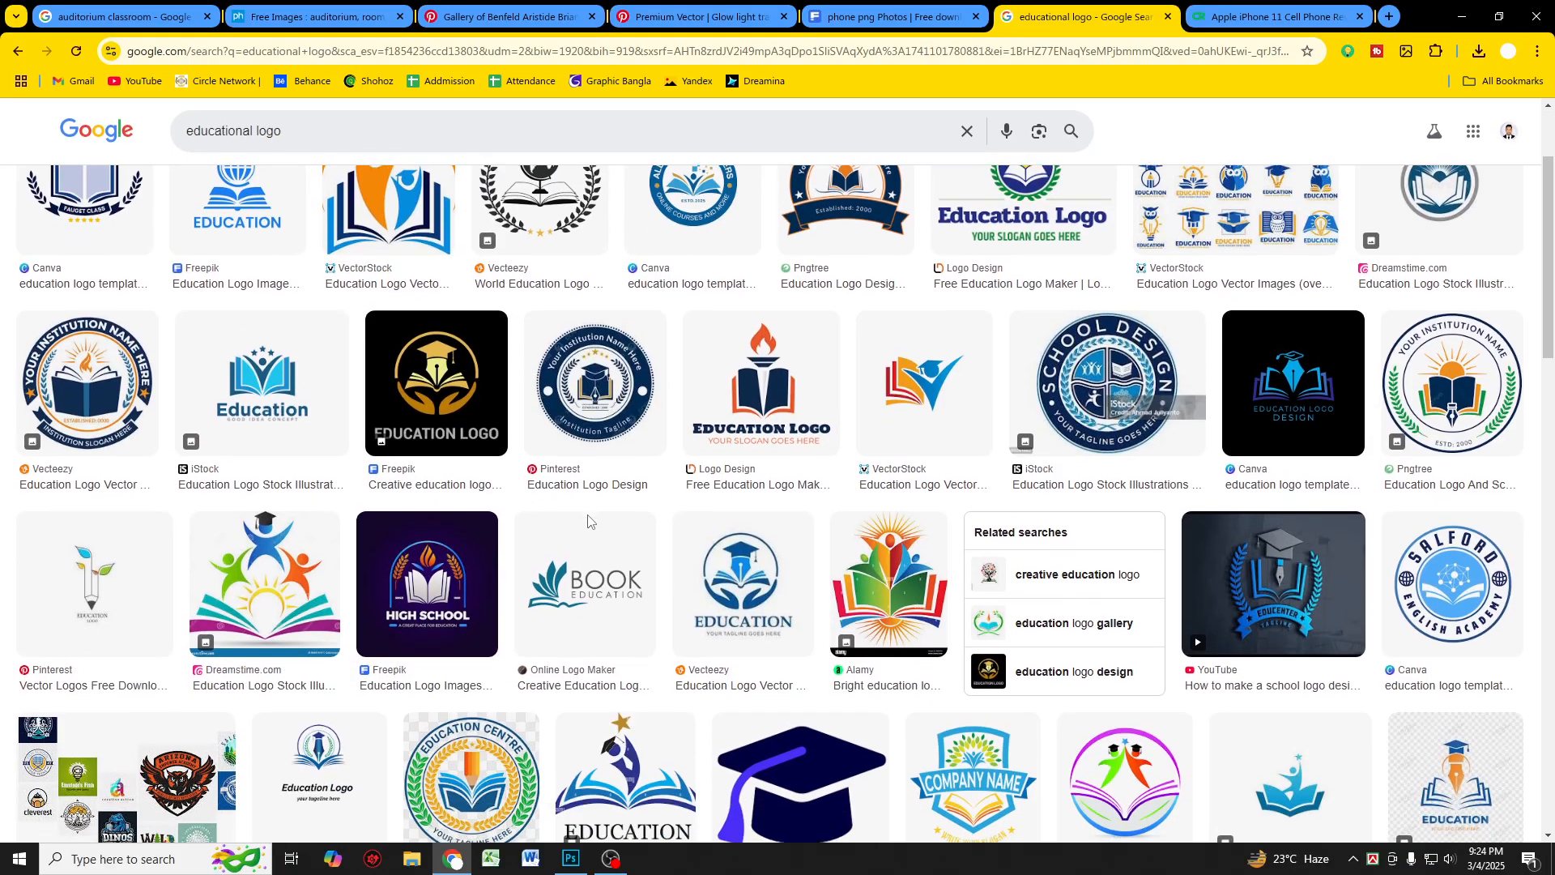
scroll(589, 522, "down", 2)
scroll(589, 521, "down", 5)
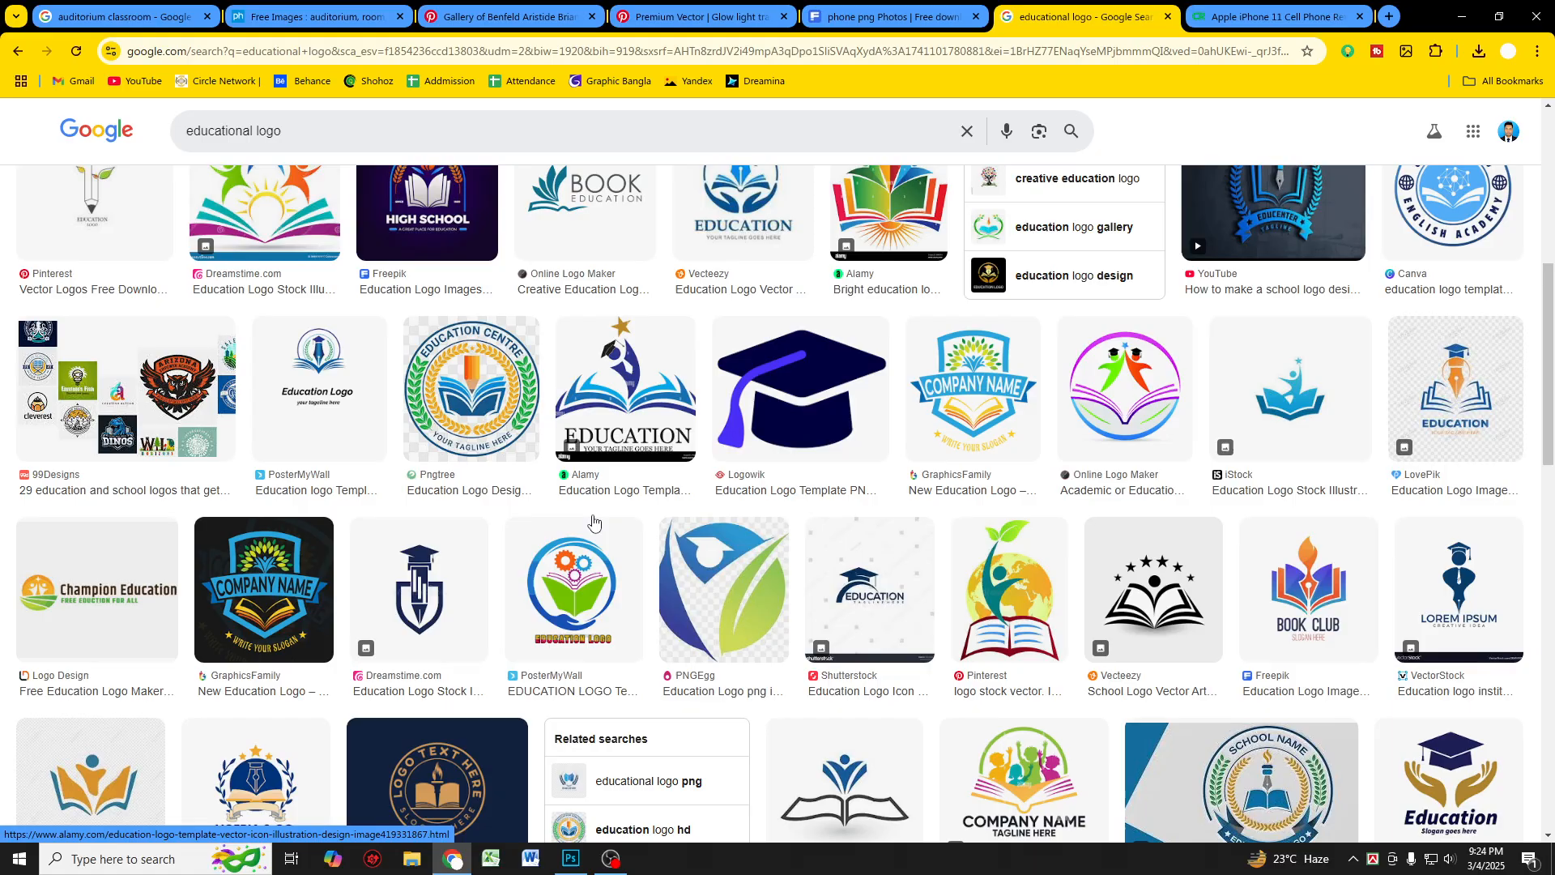
scroll(595, 513, "down", 2)
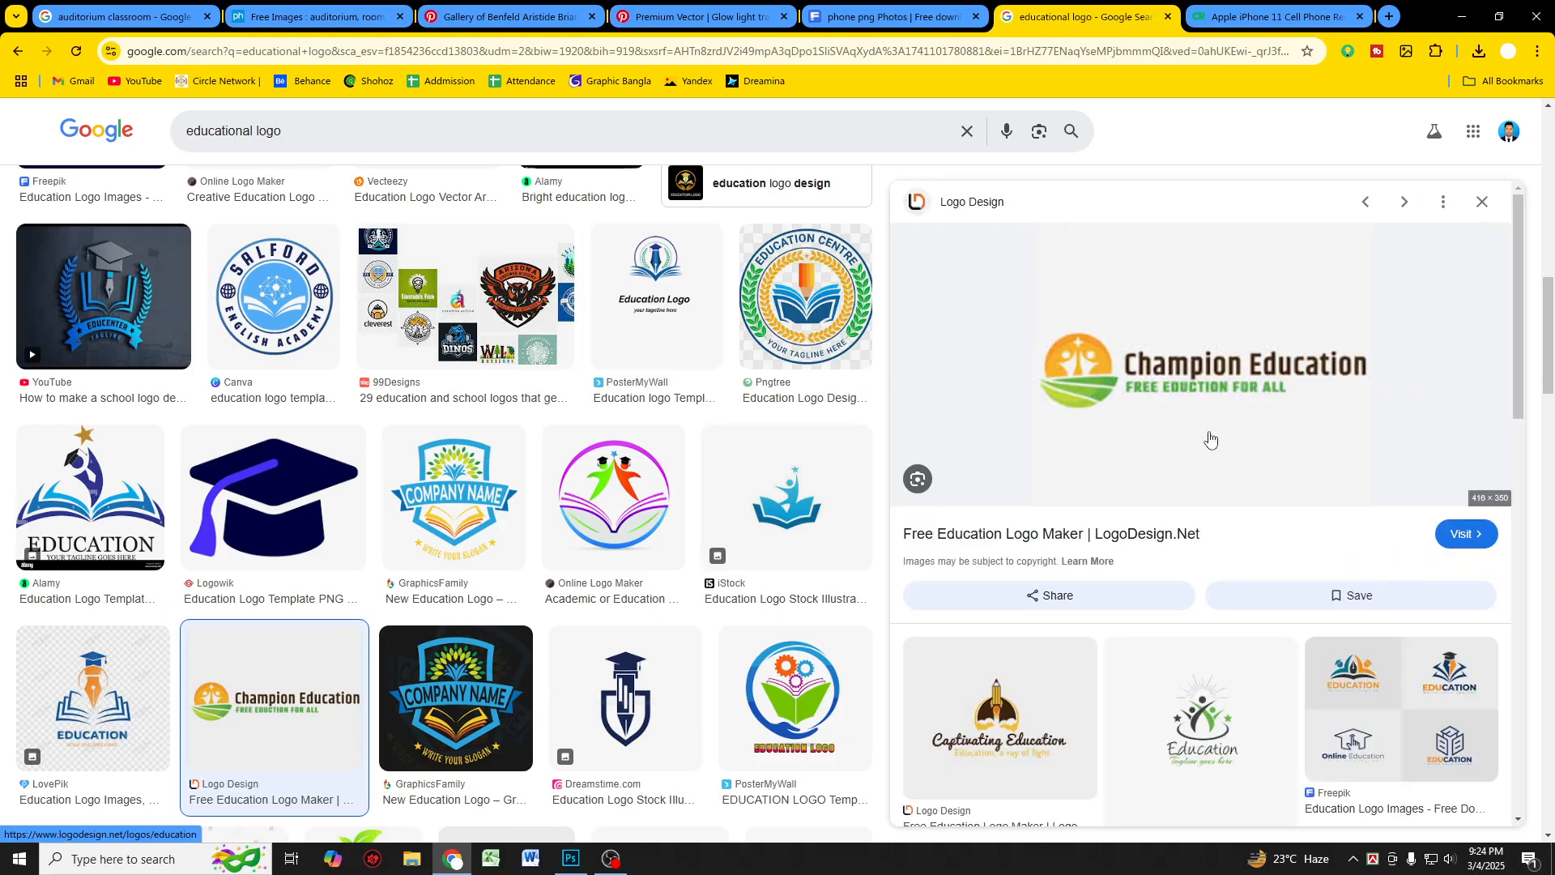
Step: Preview the Champion Education logo result, open its source page and close that tab again
scroll(1212, 439, "down", 4)
scroll(1212, 438, "down", 7)
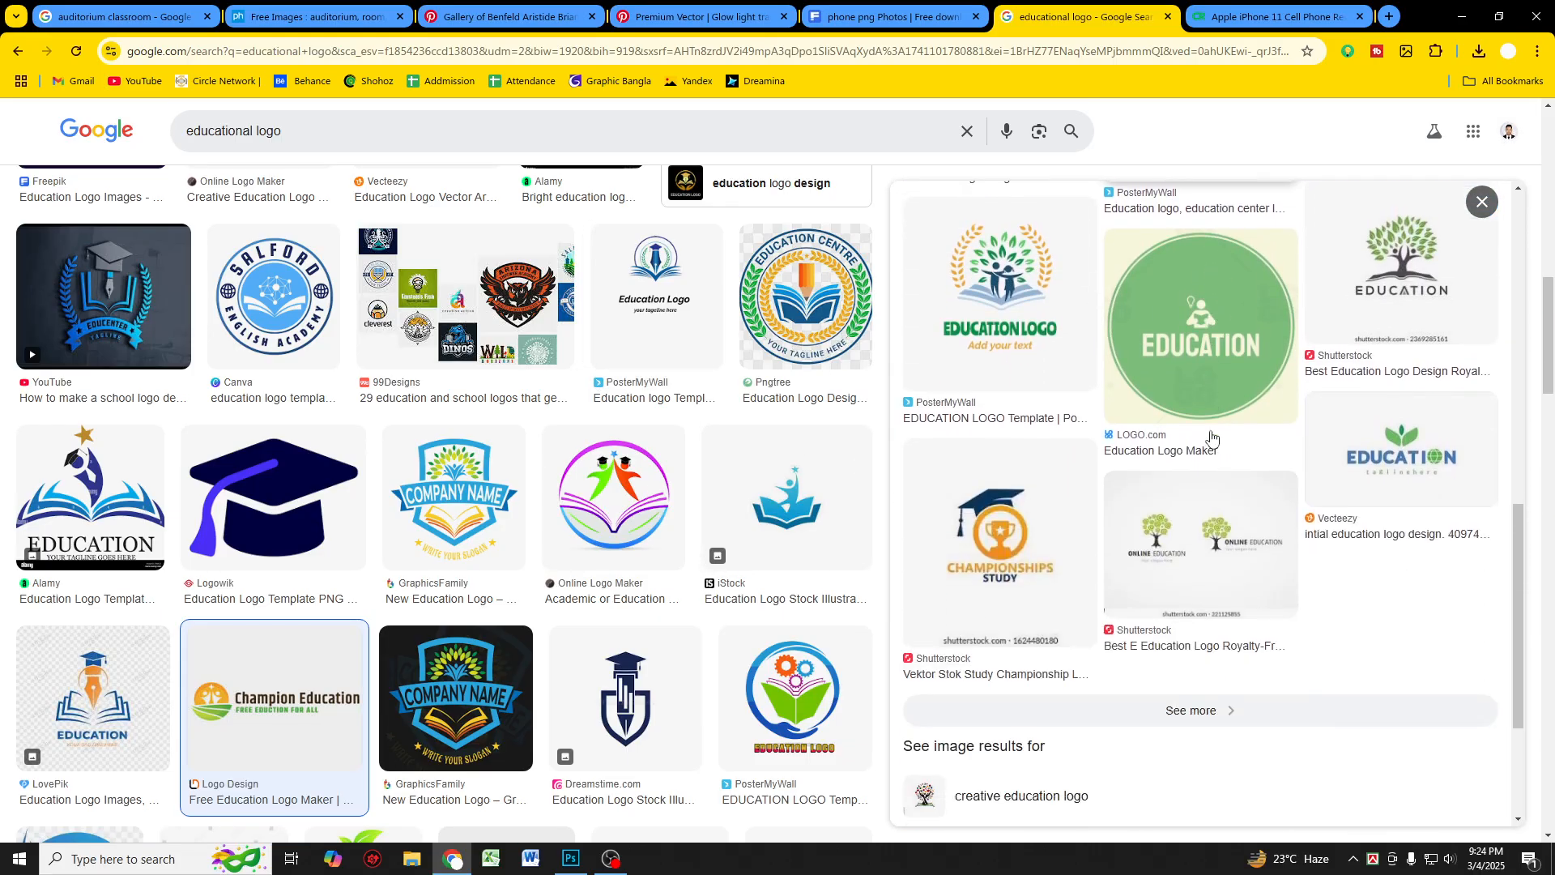
scroll(1183, 470, "up", 11)
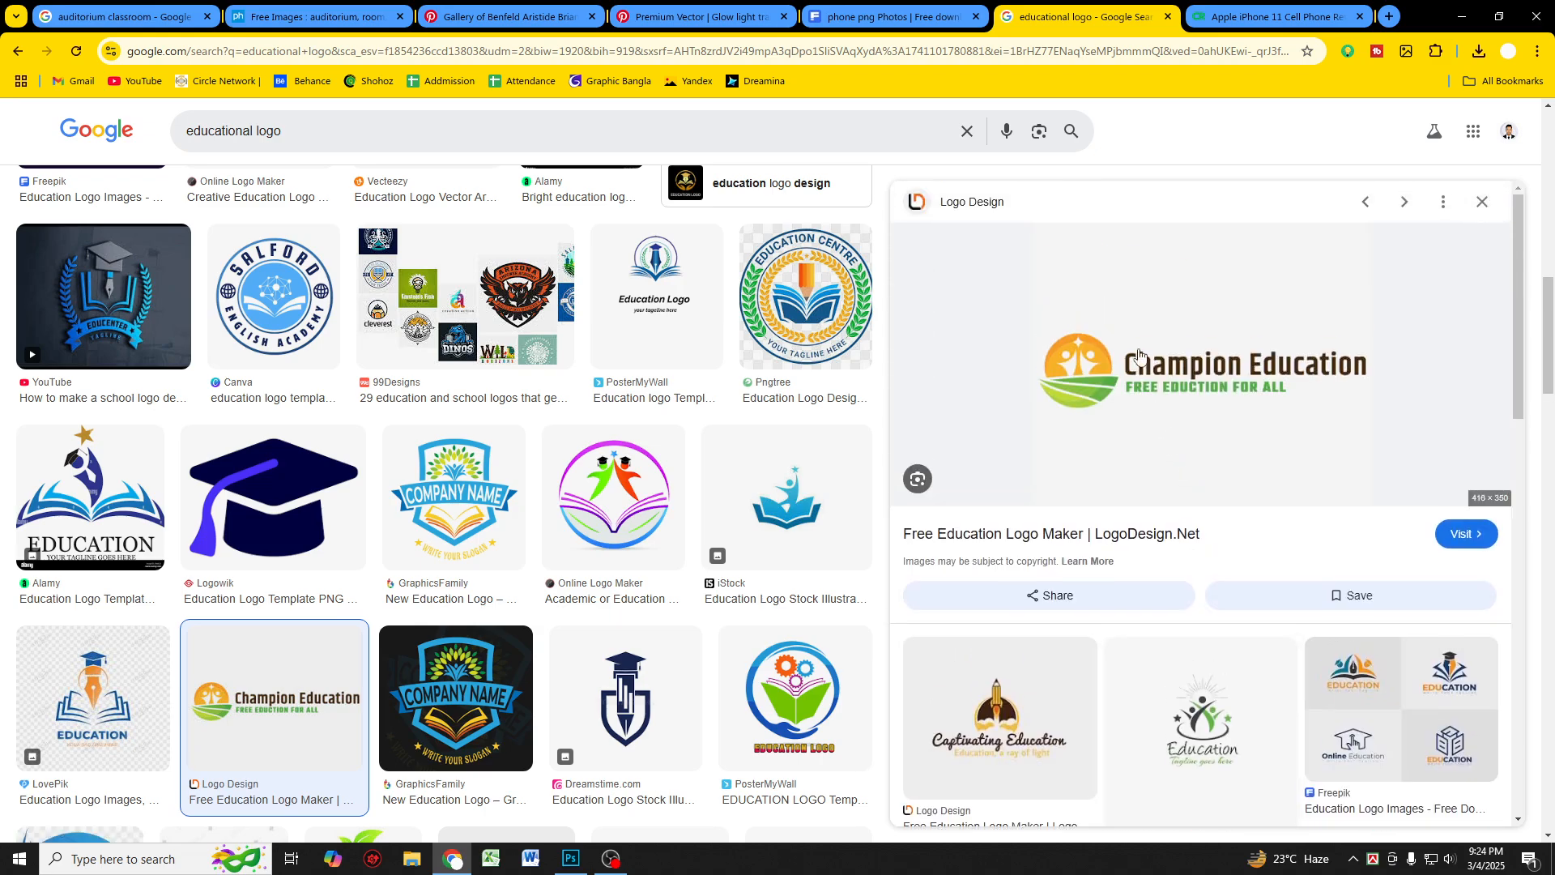
left_click(1216, 378)
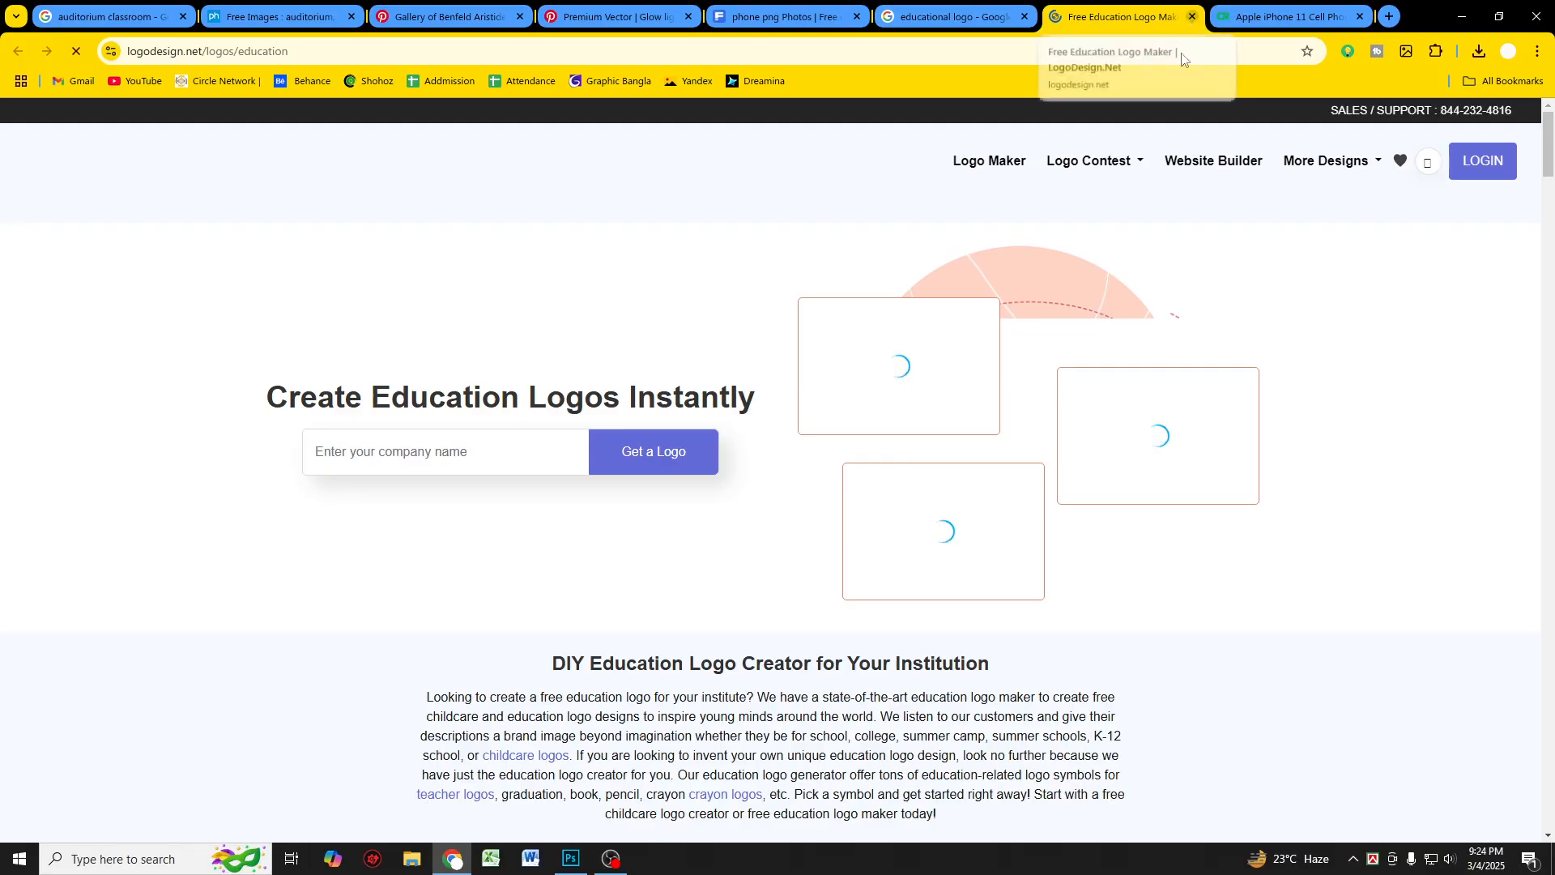
left_click(1191, 16)
Step: Search Google Images for "educational logo png" and scroll through the results
left_click(503, 139)
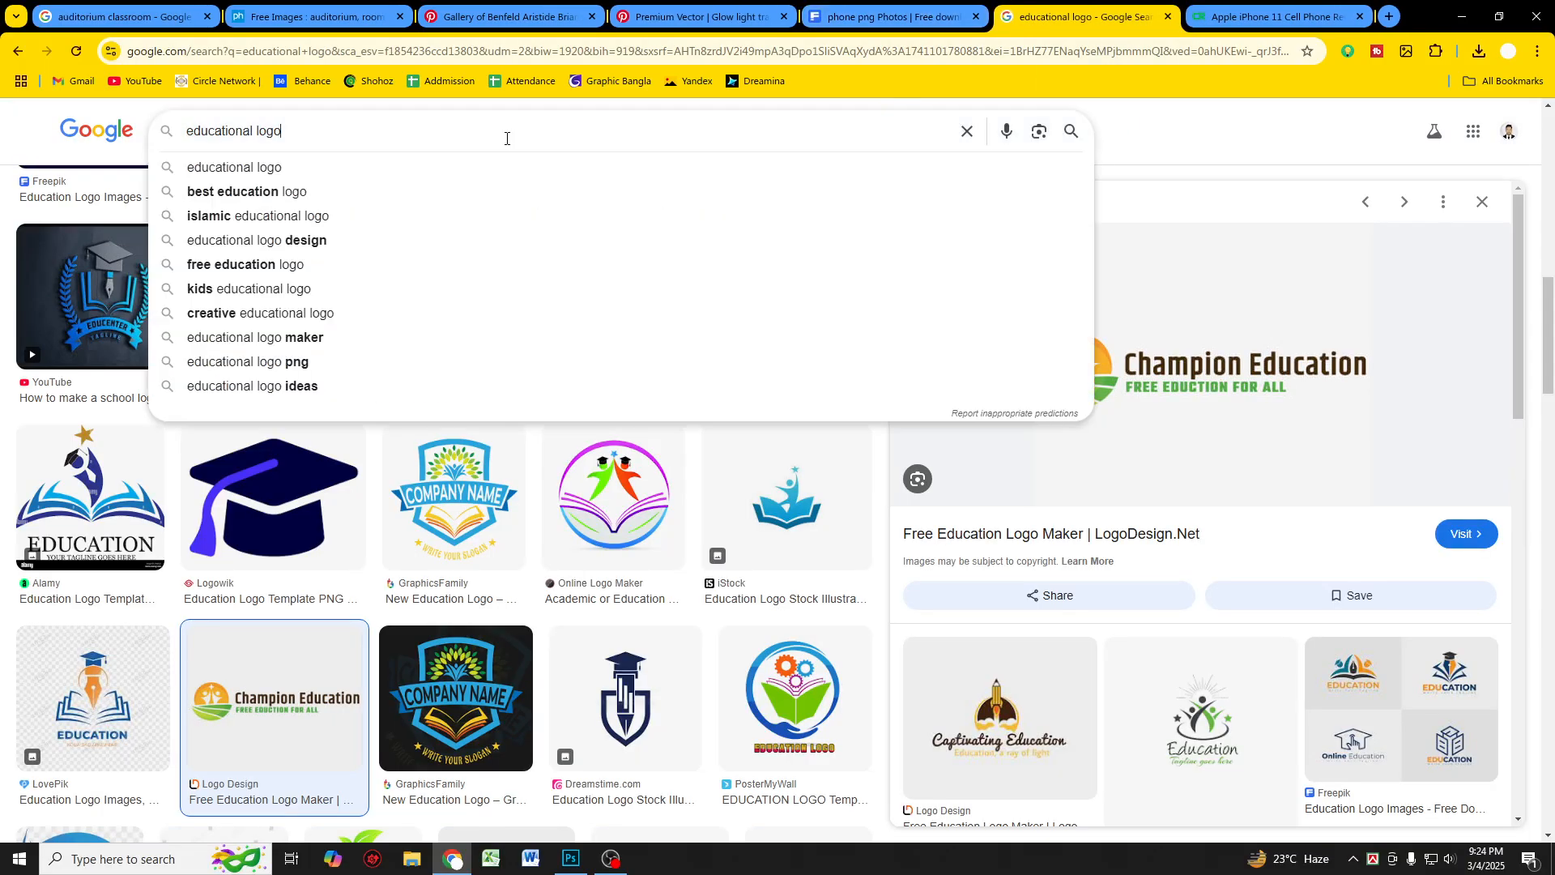
left_click(344, 217)
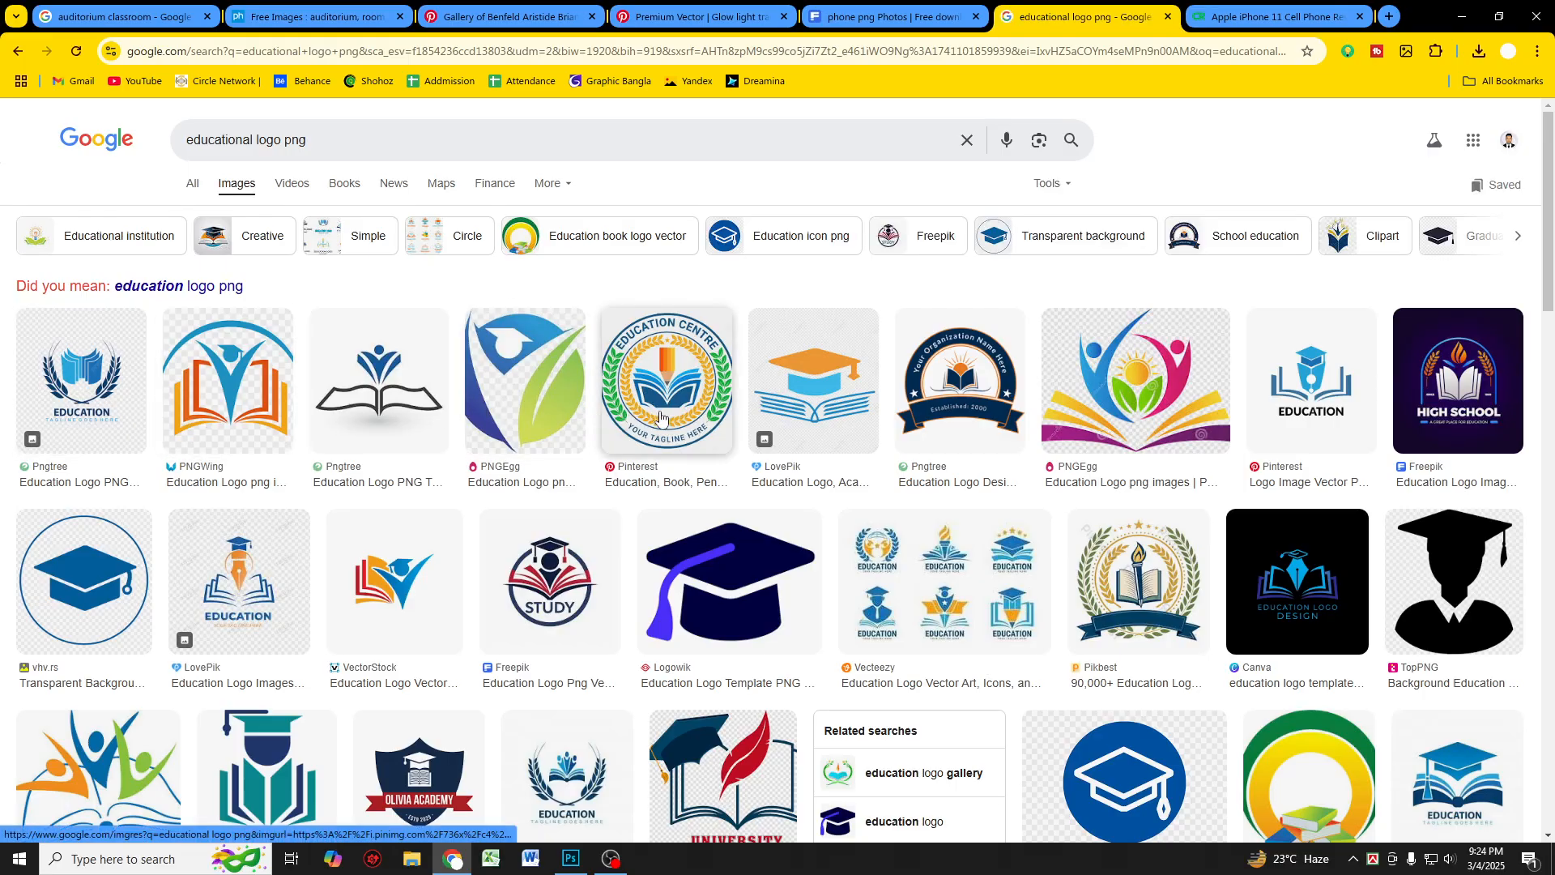
scroll(658, 417, "down", 3)
scroll(657, 417, "down", 4)
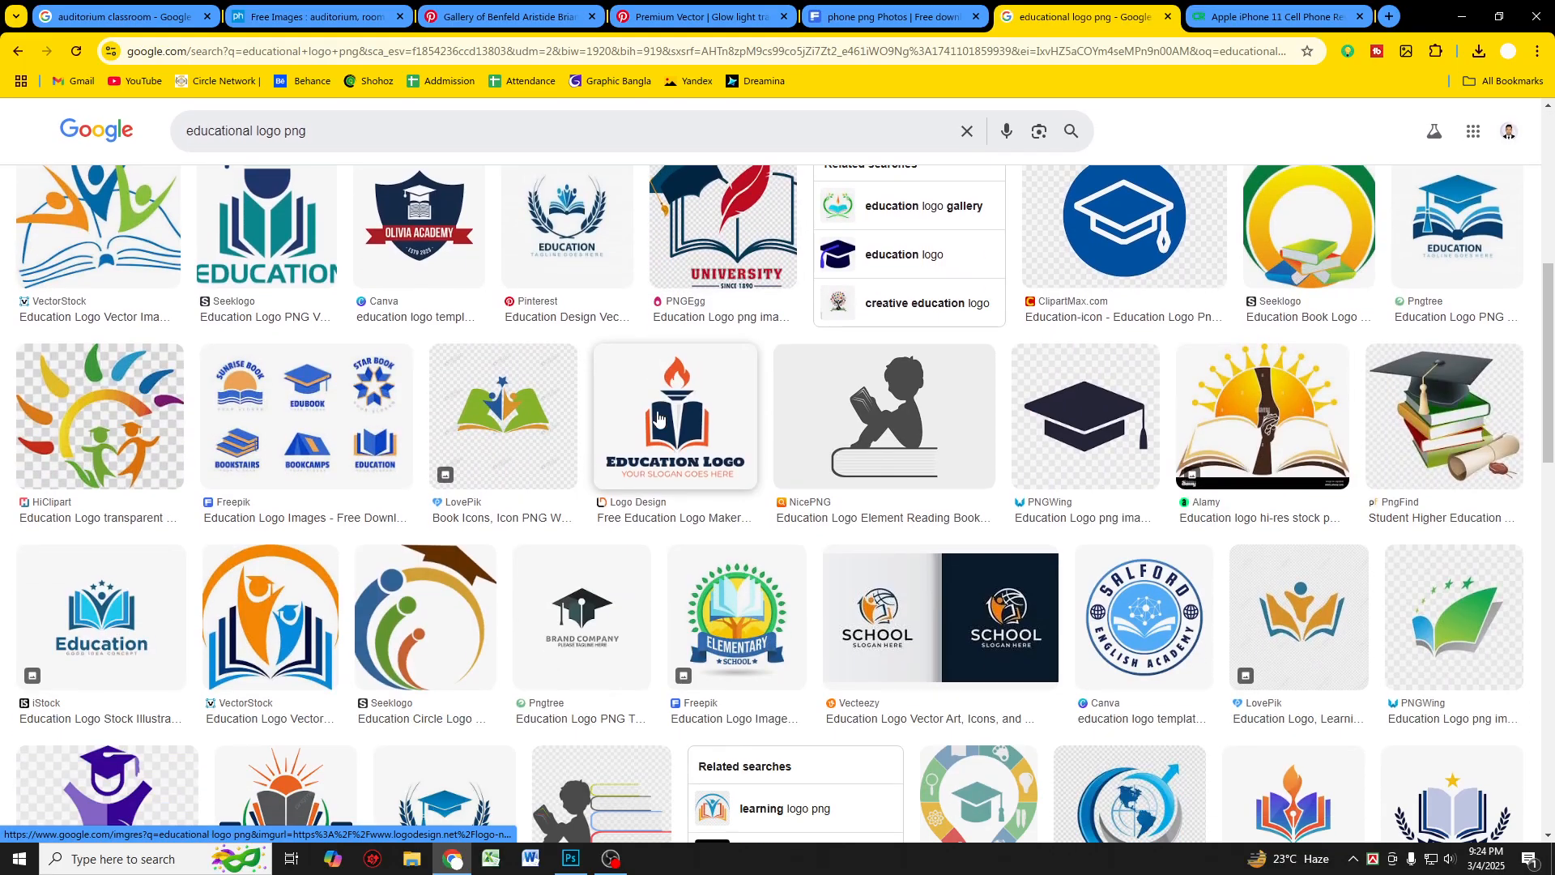
scroll(658, 417, "down", 4)
Step: Preview several education logo results, including the blue book logo and the blue-orange book logo
left_click(154, 356)
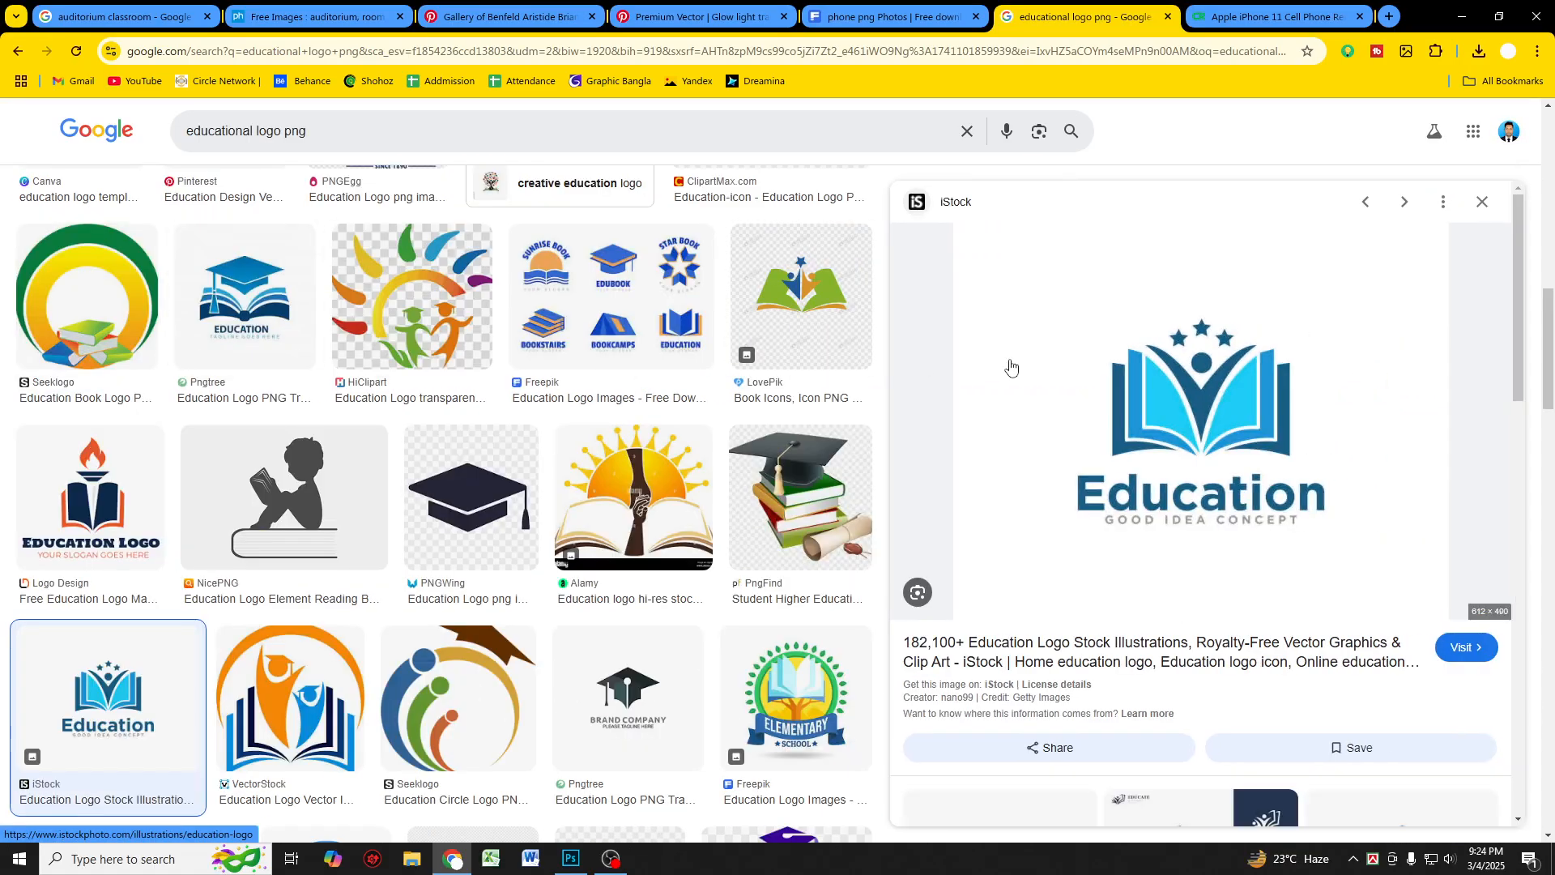
scroll(1031, 445, "down", 3)
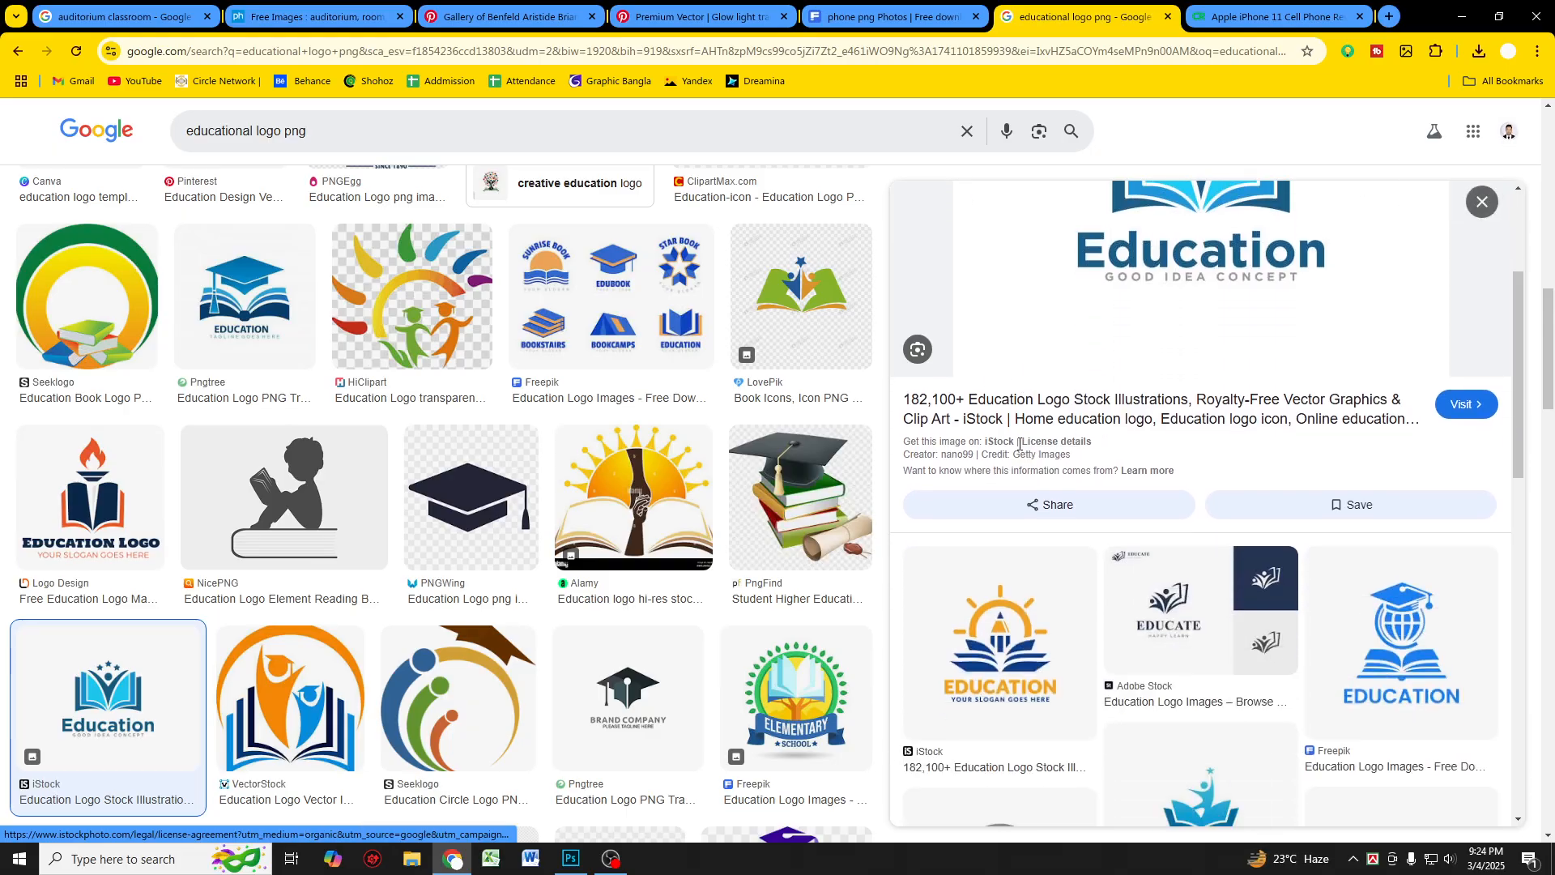
scroll(1027, 448, "down", 2)
scroll(466, 395, "up", 3)
scroll(466, 395, "up", 10)
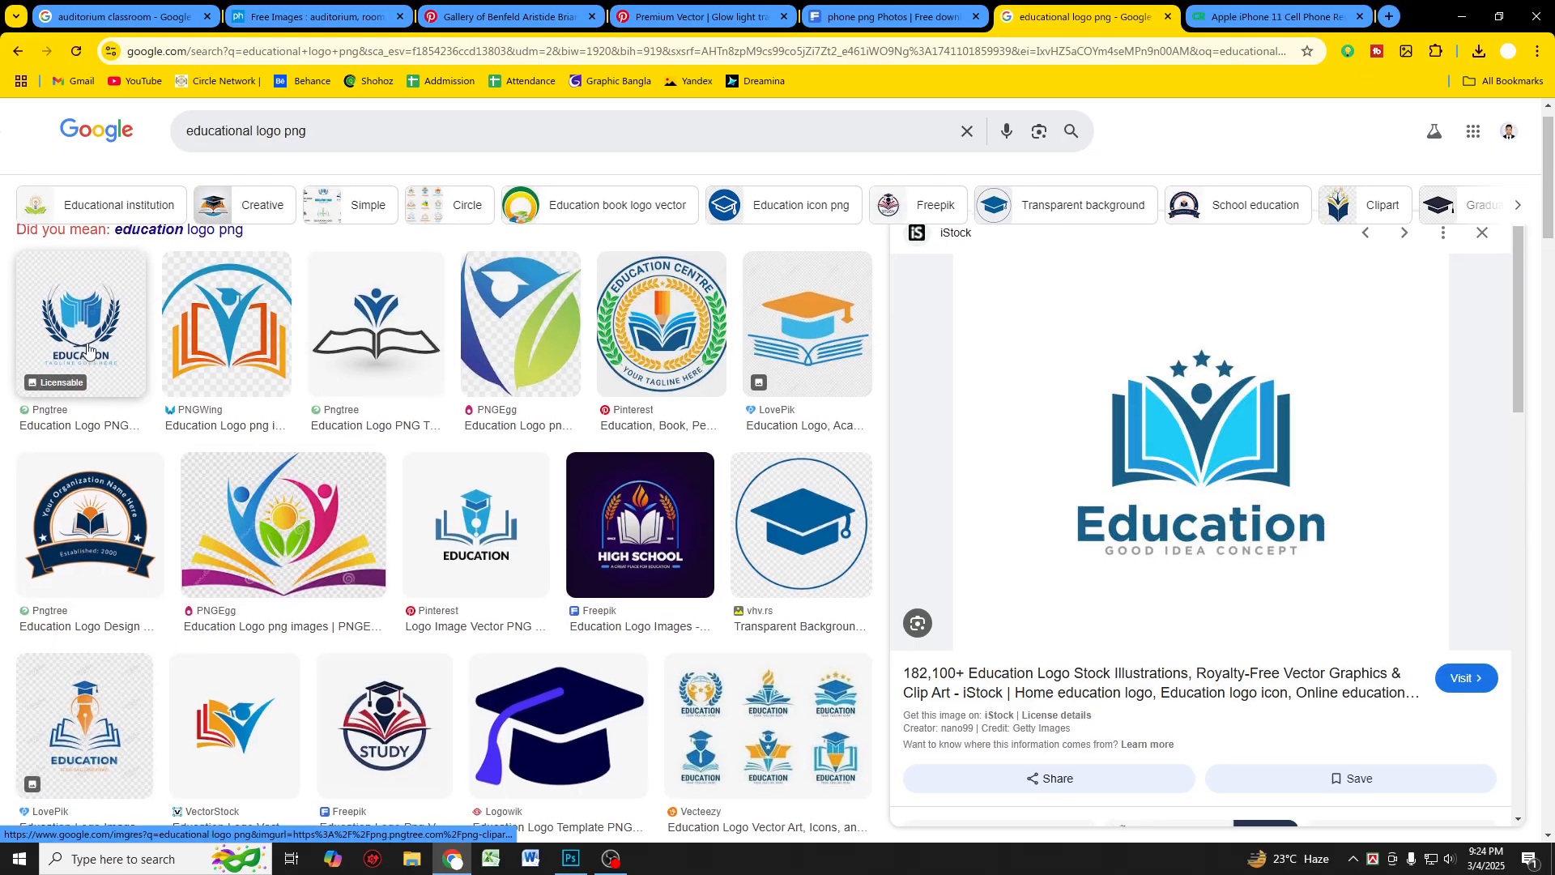
scroll(239, 388, "up", 1)
left_click(236, 383)
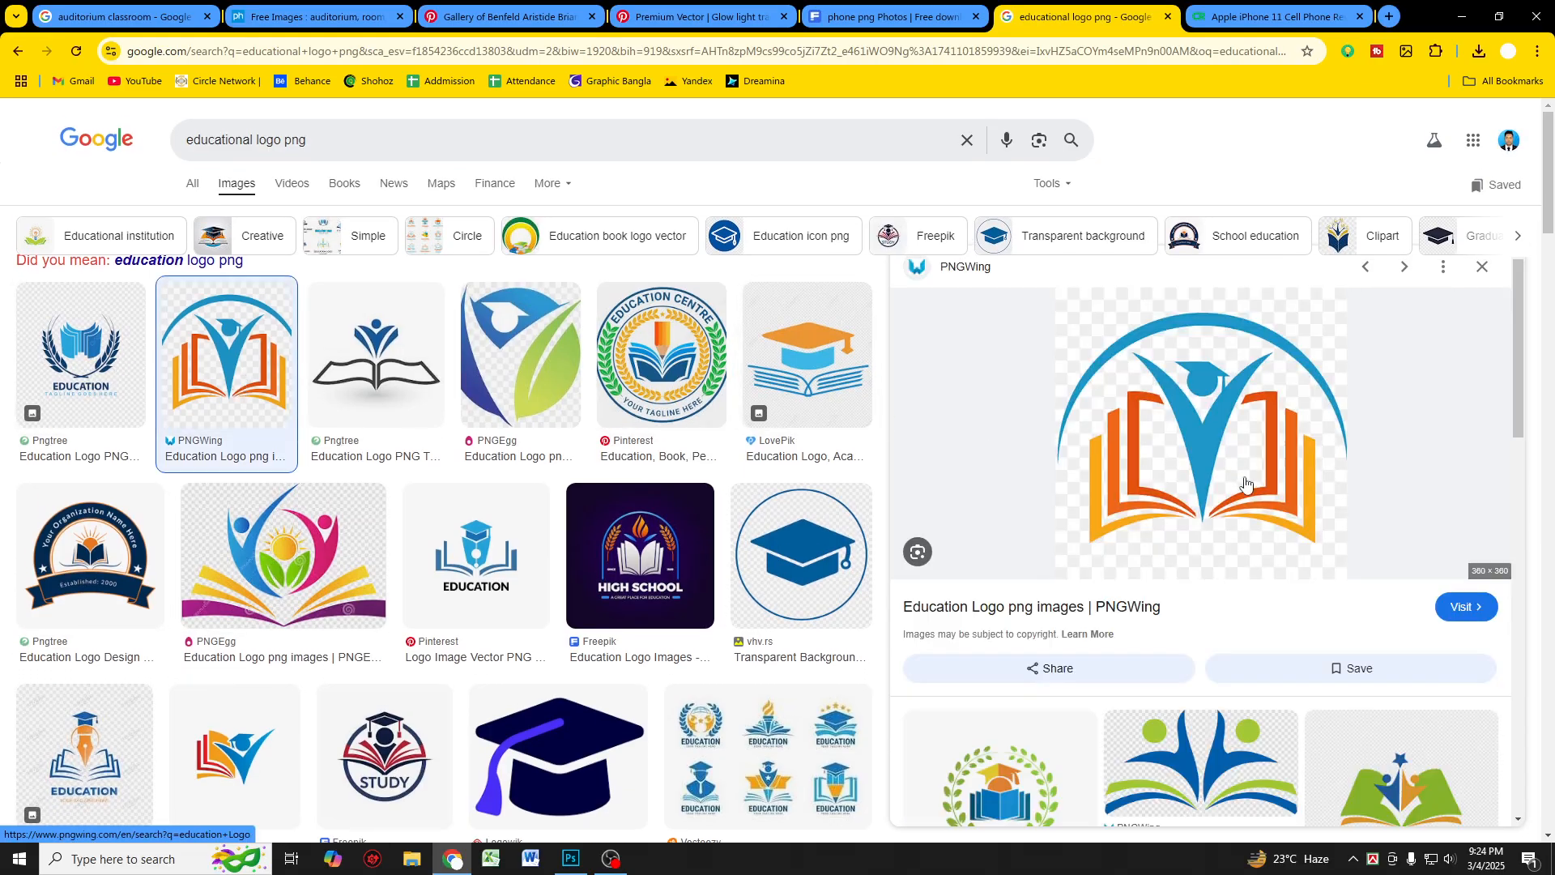
scroll(1257, 486, "down", 4)
scroll(1210, 437, "up", 4)
Step: Open the blue and orange book education logo on PNGWing and start downloading it as a PNG
left_click(1209, 436)
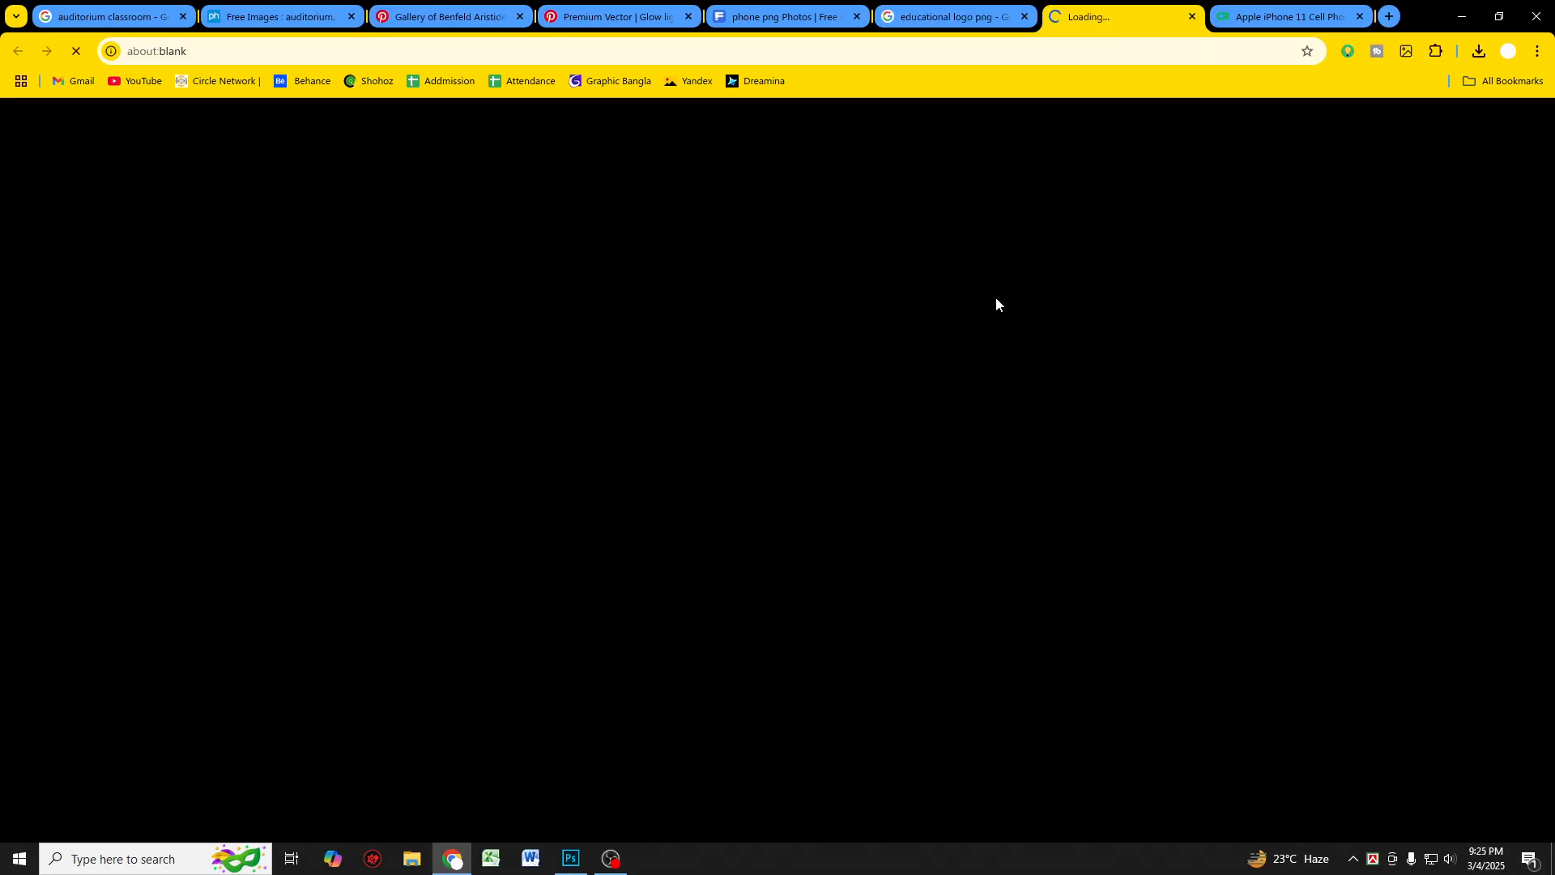
scroll(584, 373, "down", 1)
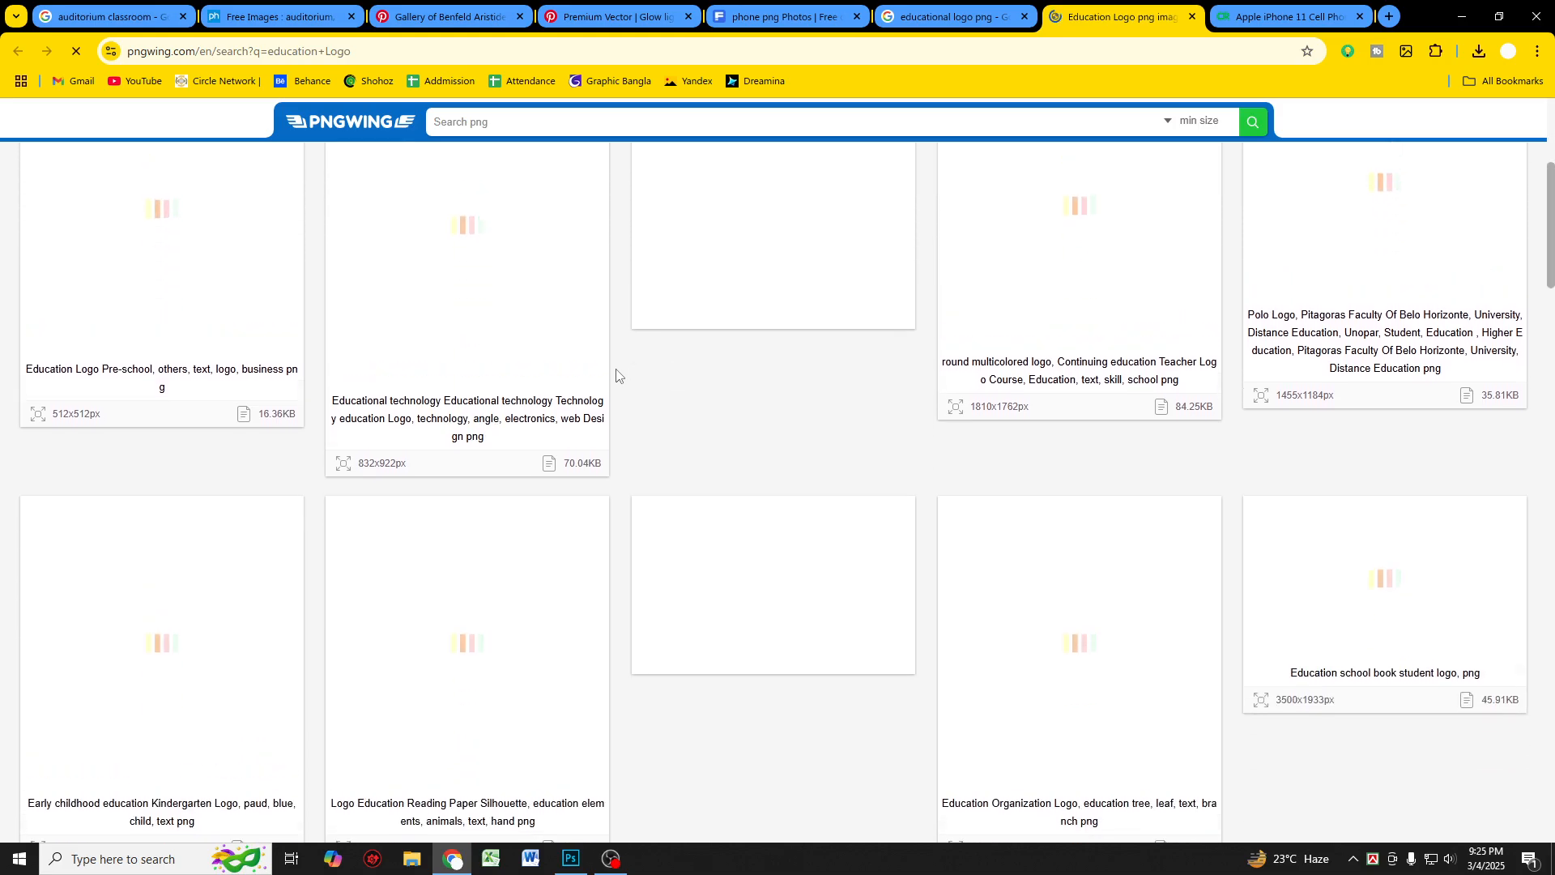
scroll(615, 375, "up", 2)
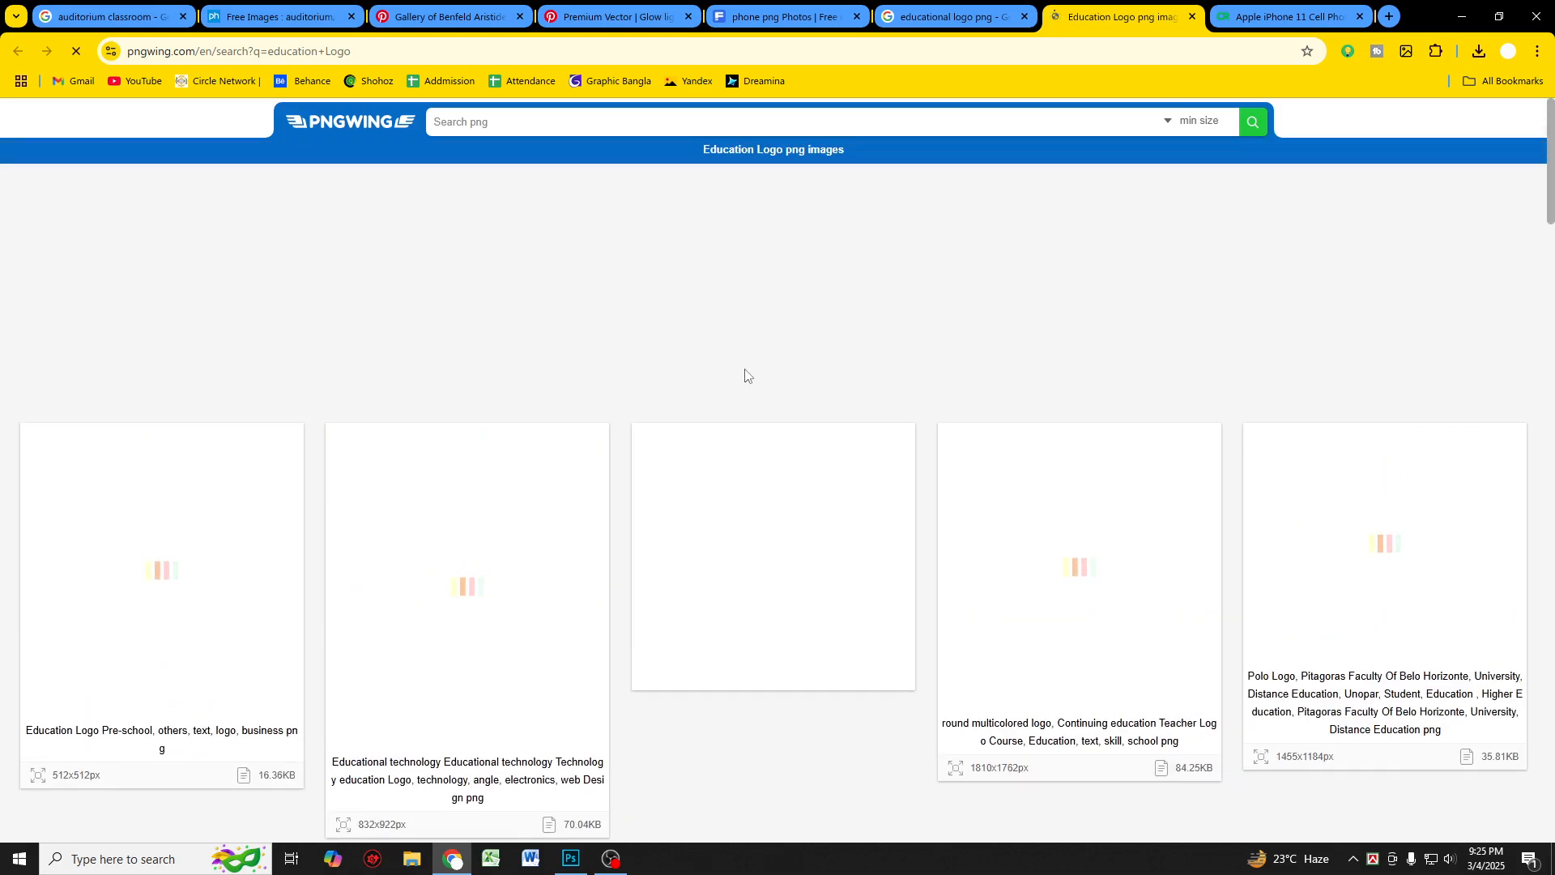
scroll(746, 375, "down", 3)
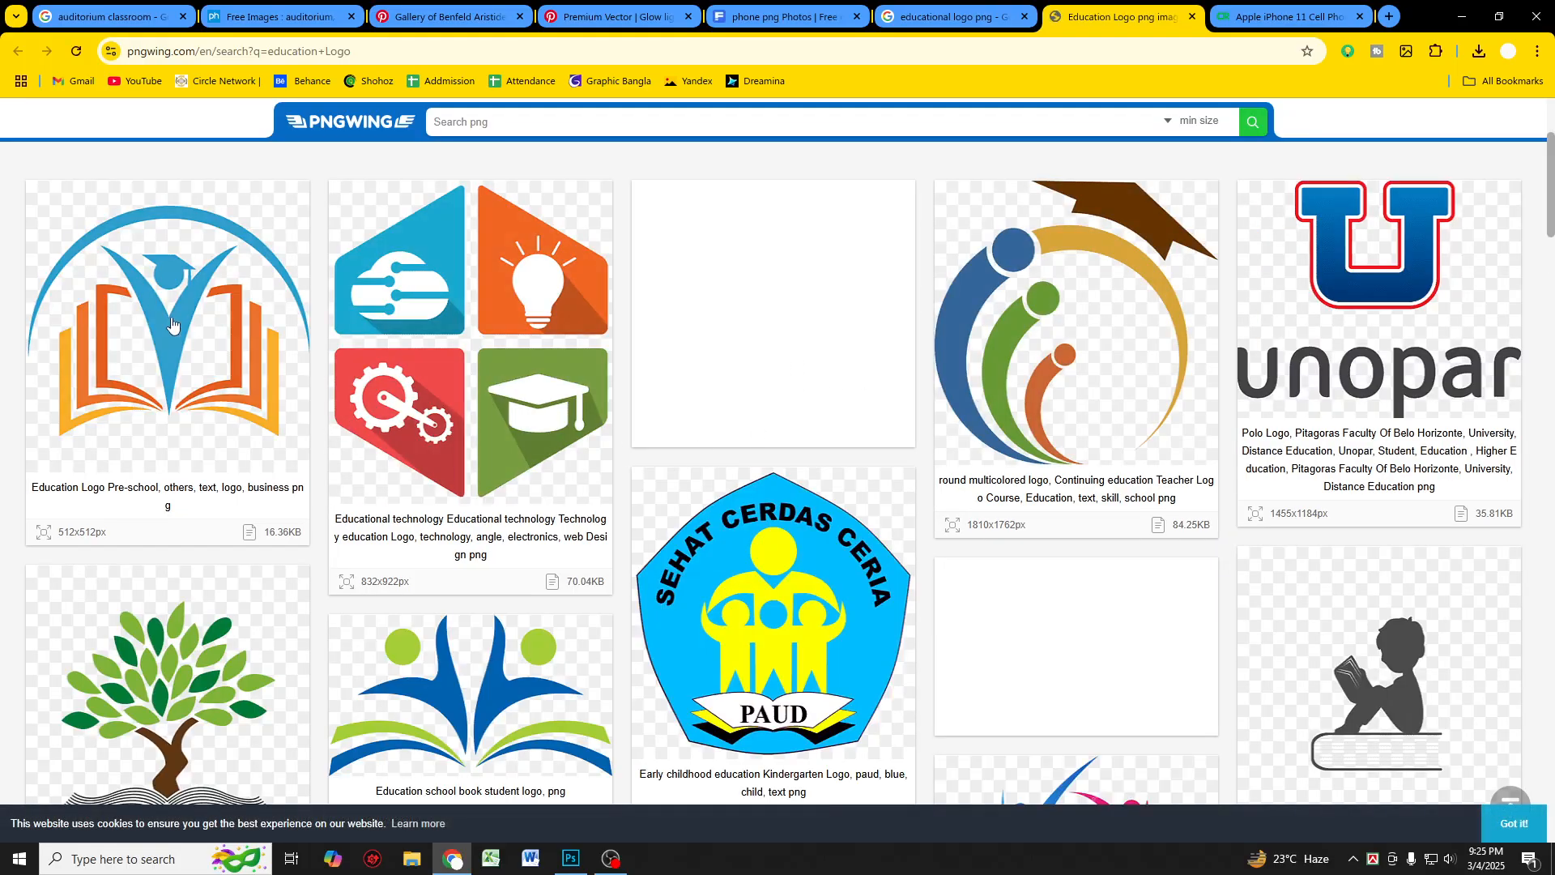
left_click(177, 348)
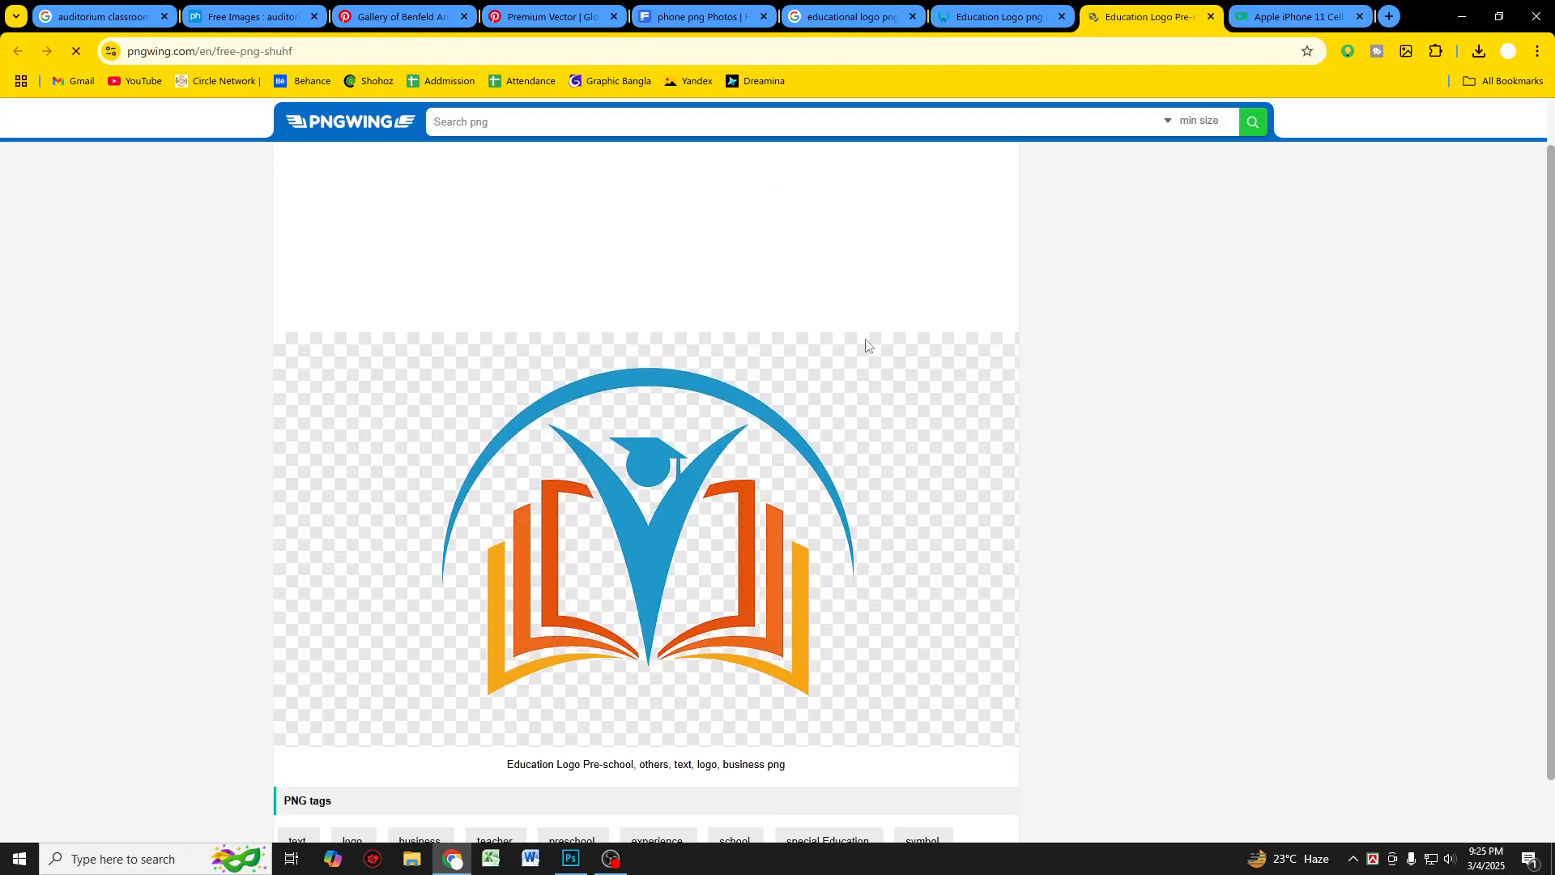
scroll(875, 497, "down", 3)
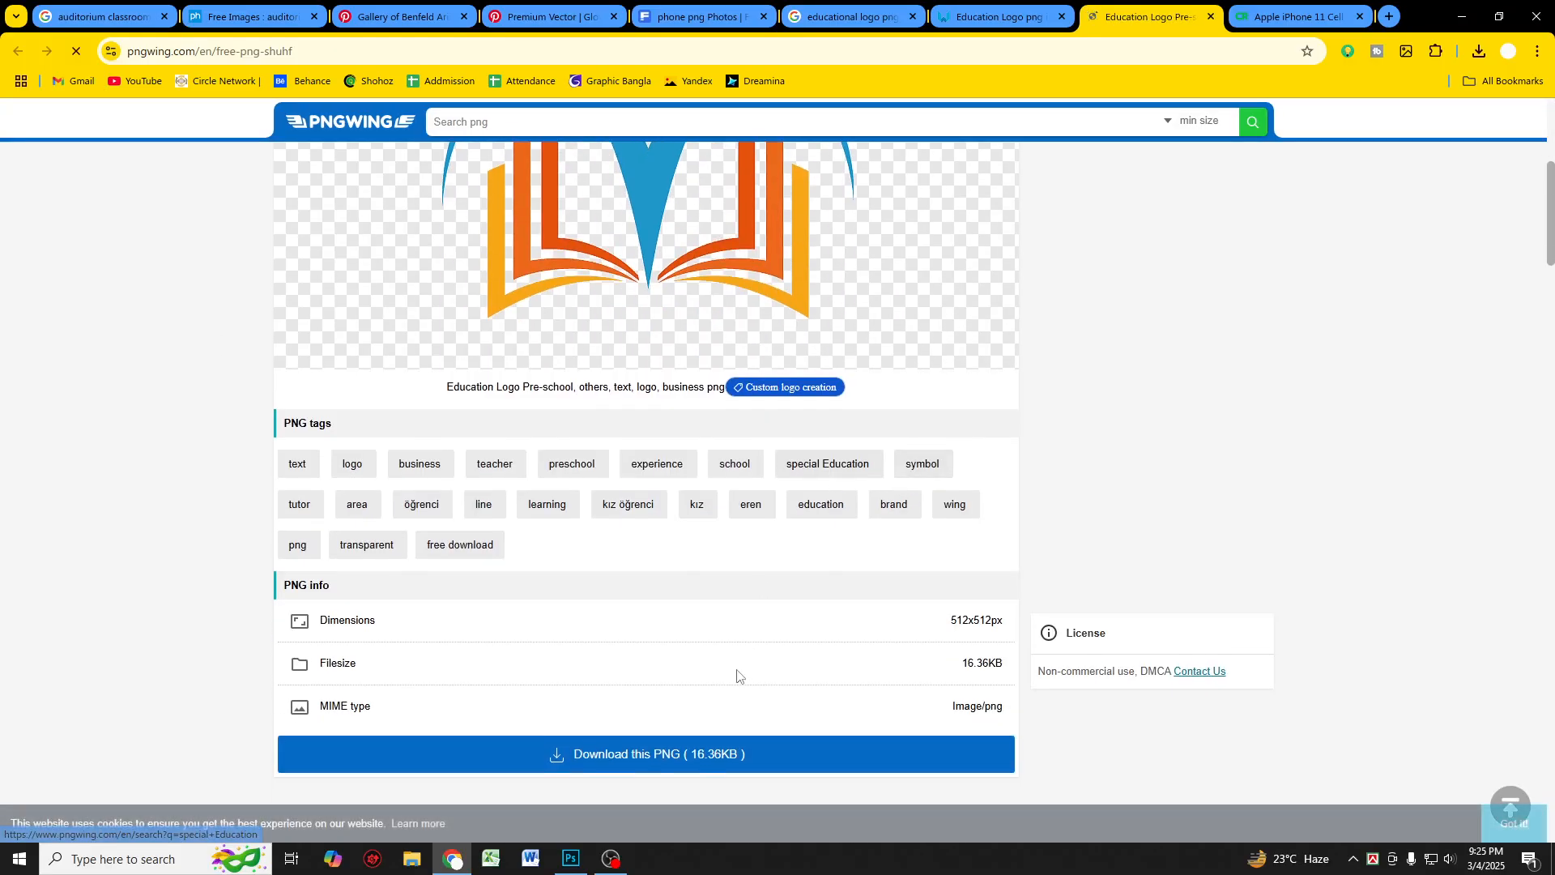
left_click(702, 755)
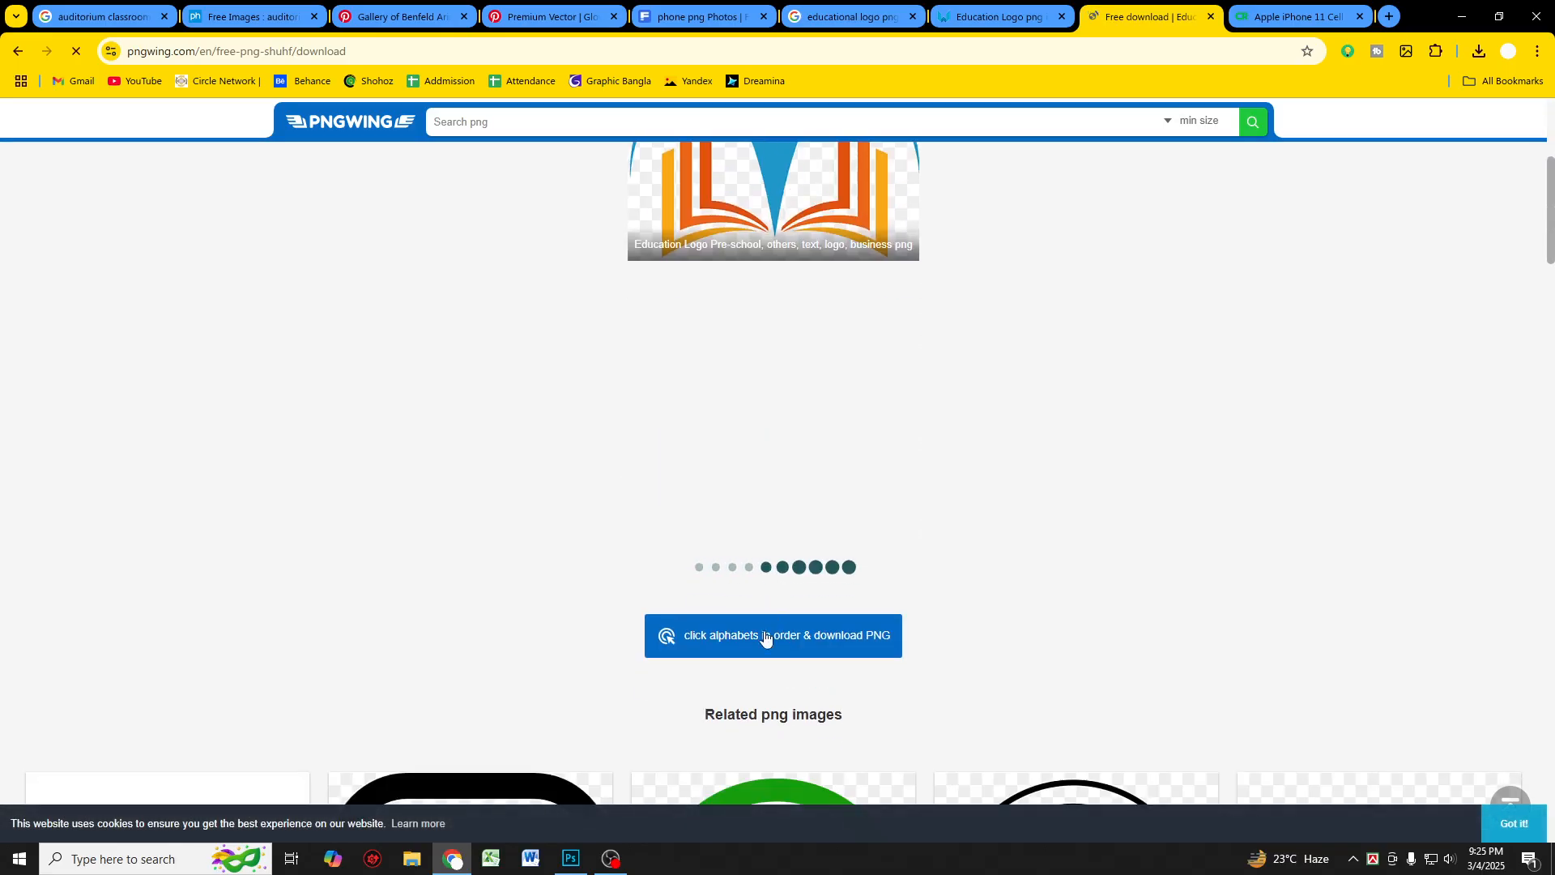
left_click(766, 636)
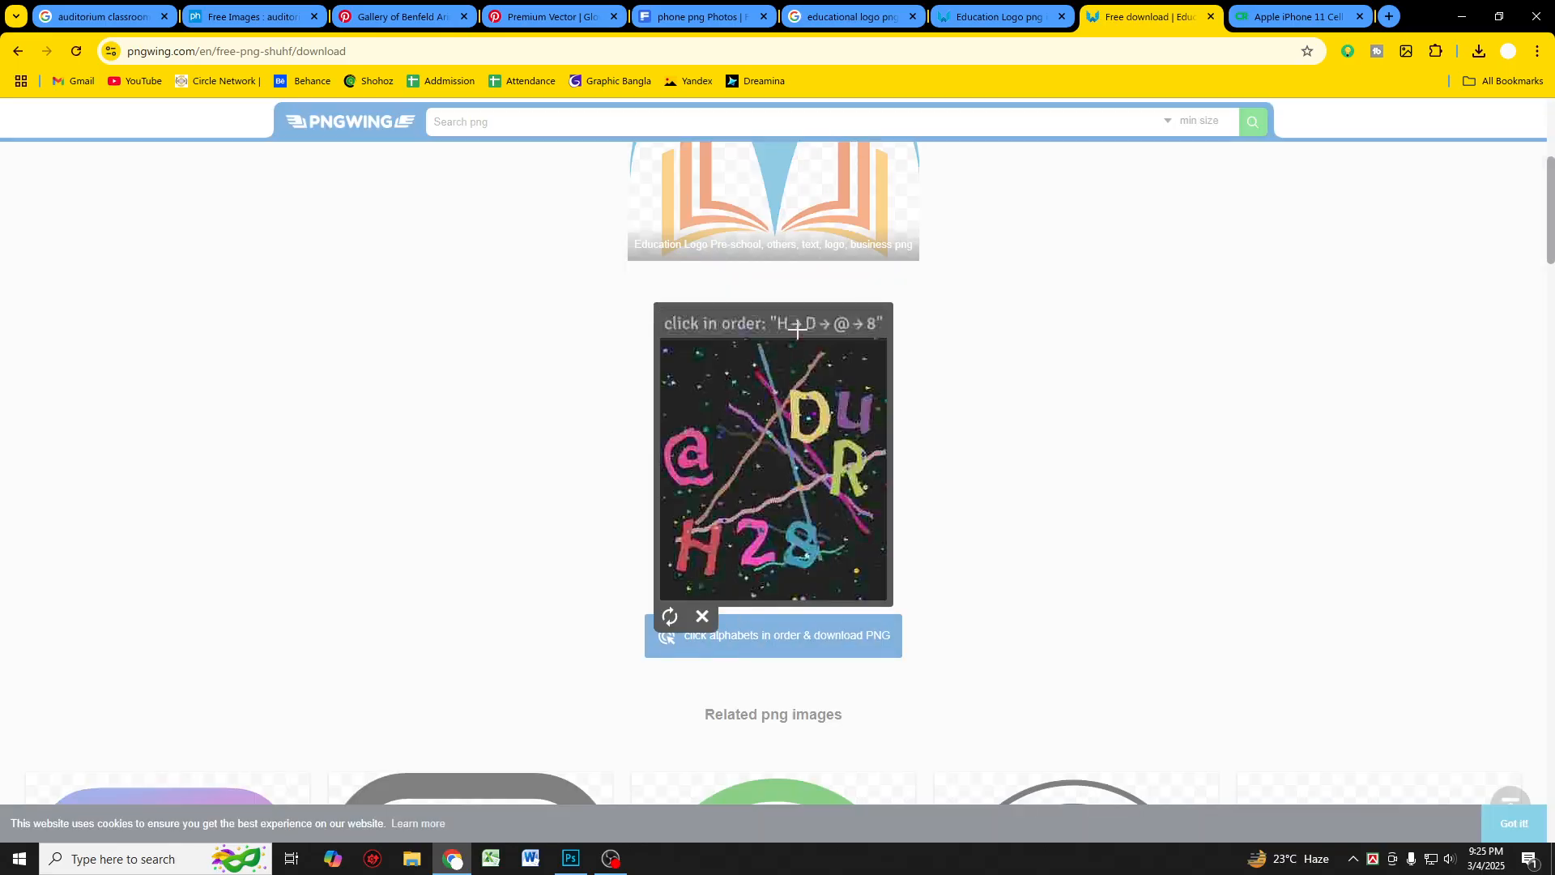
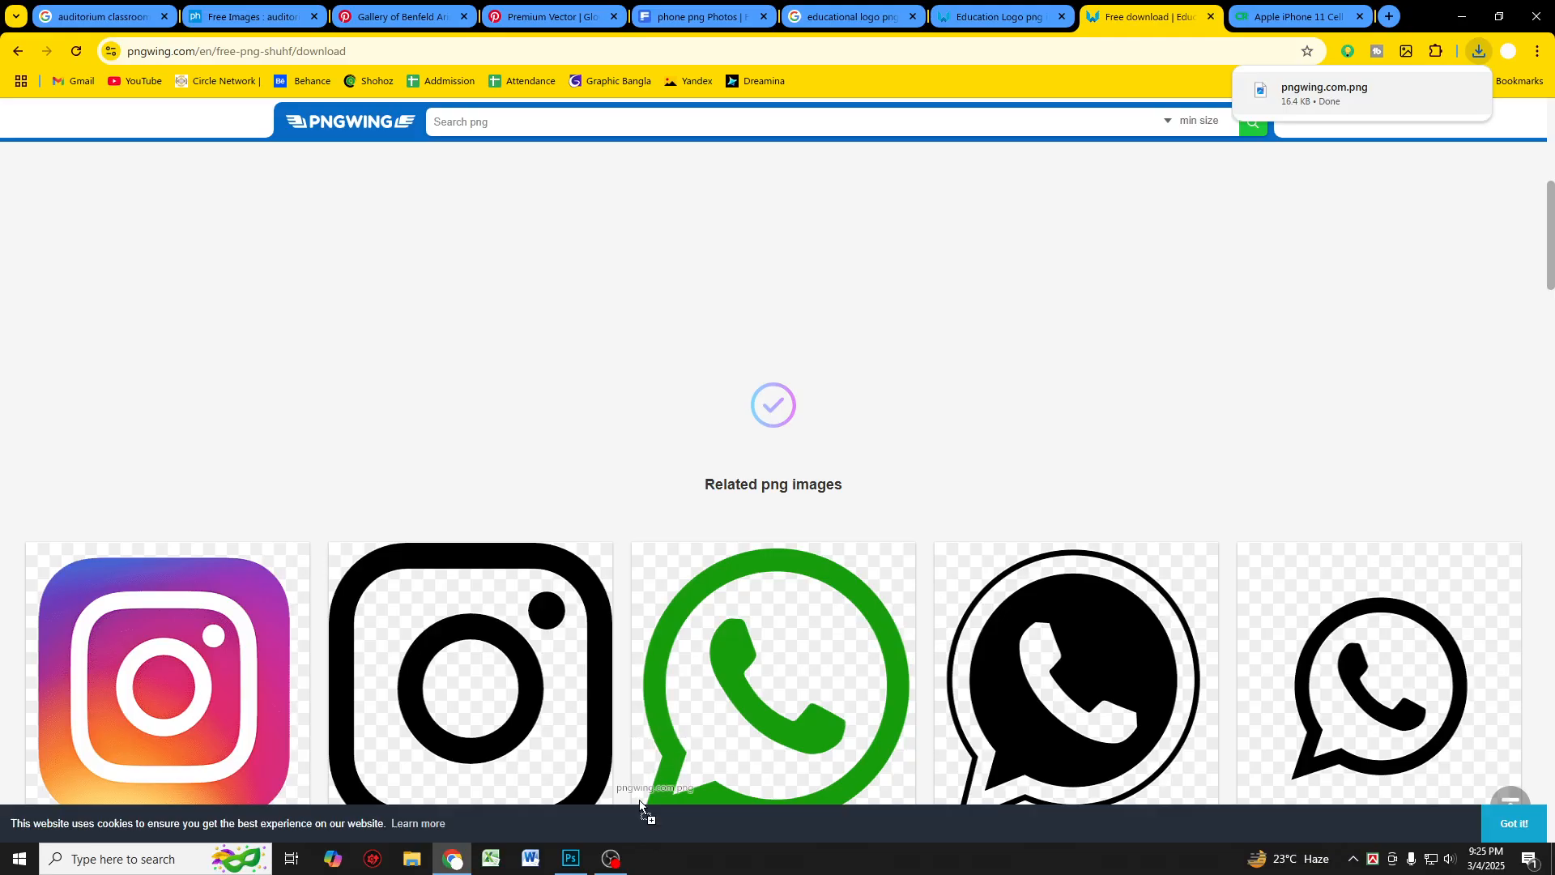
Step: Place the downloaded education logo into the design and scale it down into the top-left corner
left_click_drag(559, 845, 572, 395)
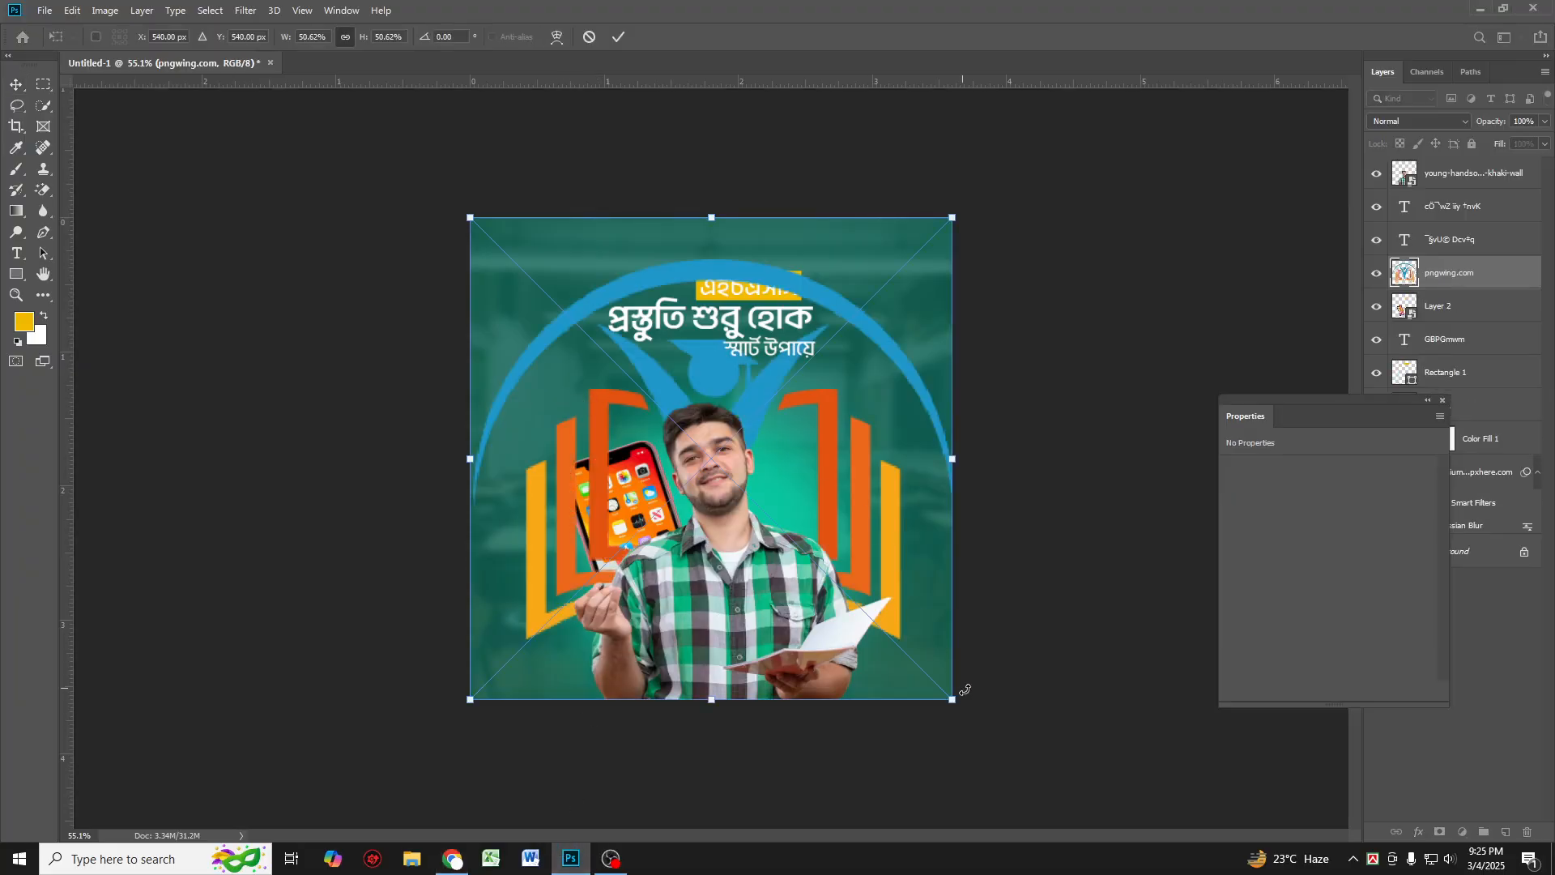
left_click_drag(952, 700, 539, 269)
key("Return")
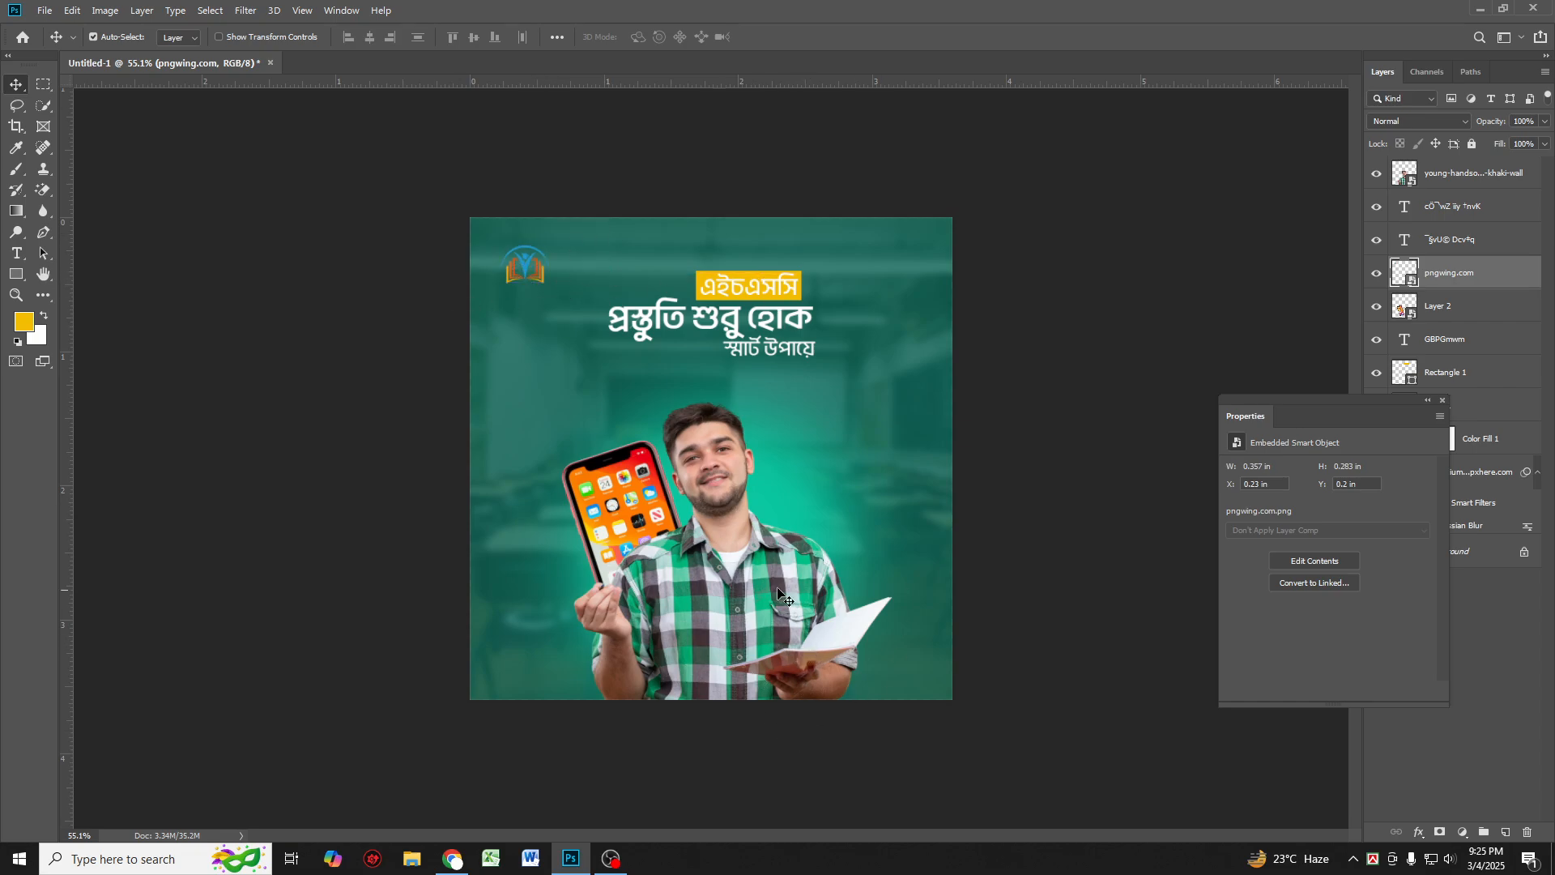
Step: Browse the Pinterest glow light trail pin and its related light-effect images in the browser
left_click(452, 859)
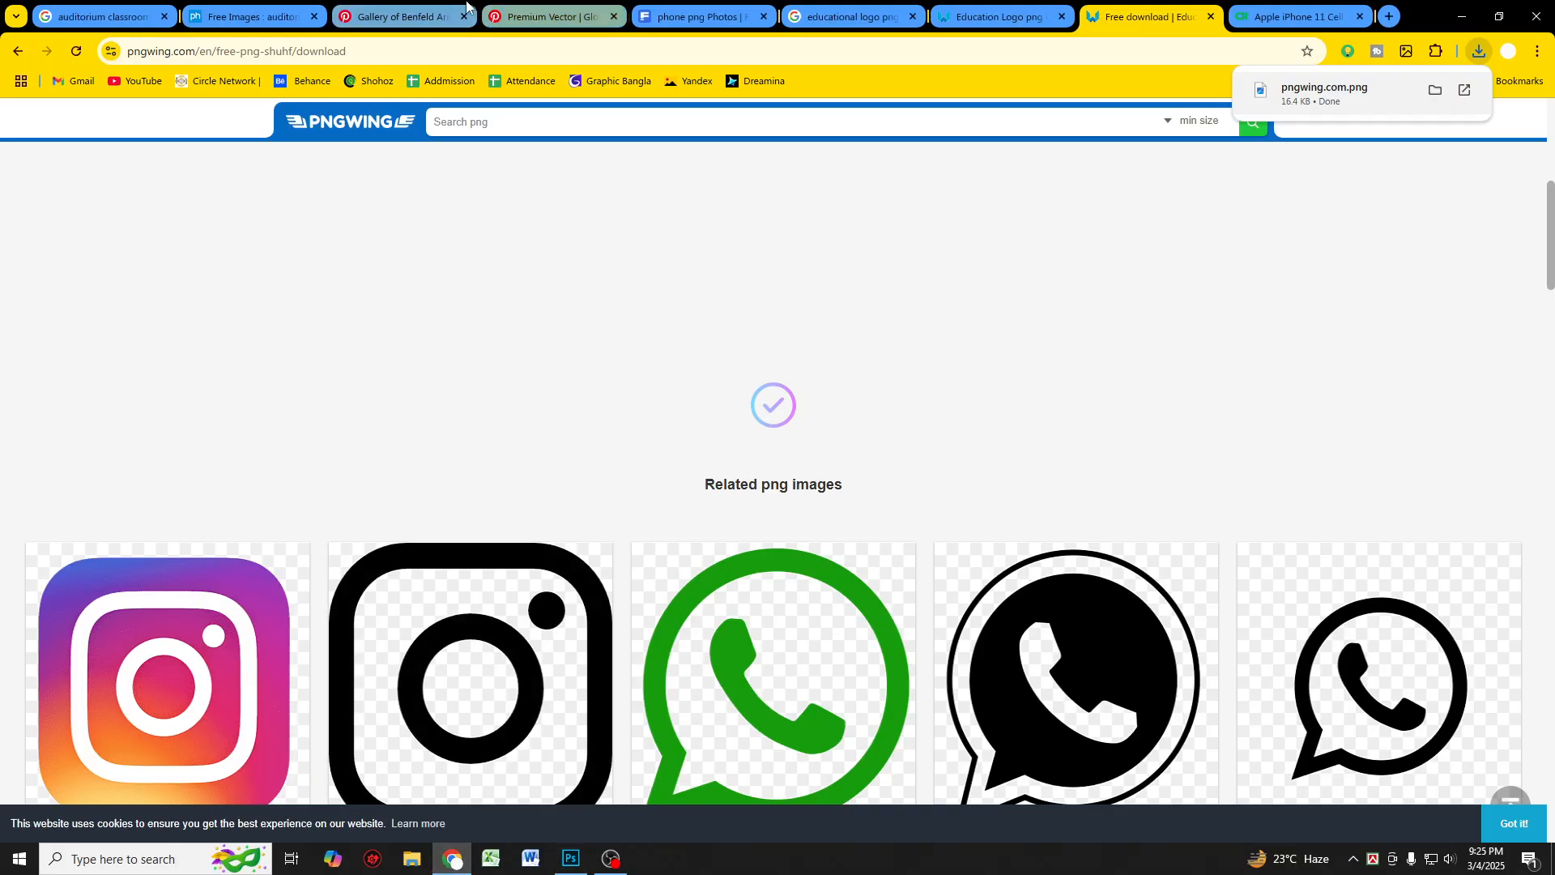
left_click(437, 17)
key("ctrl+Tab")
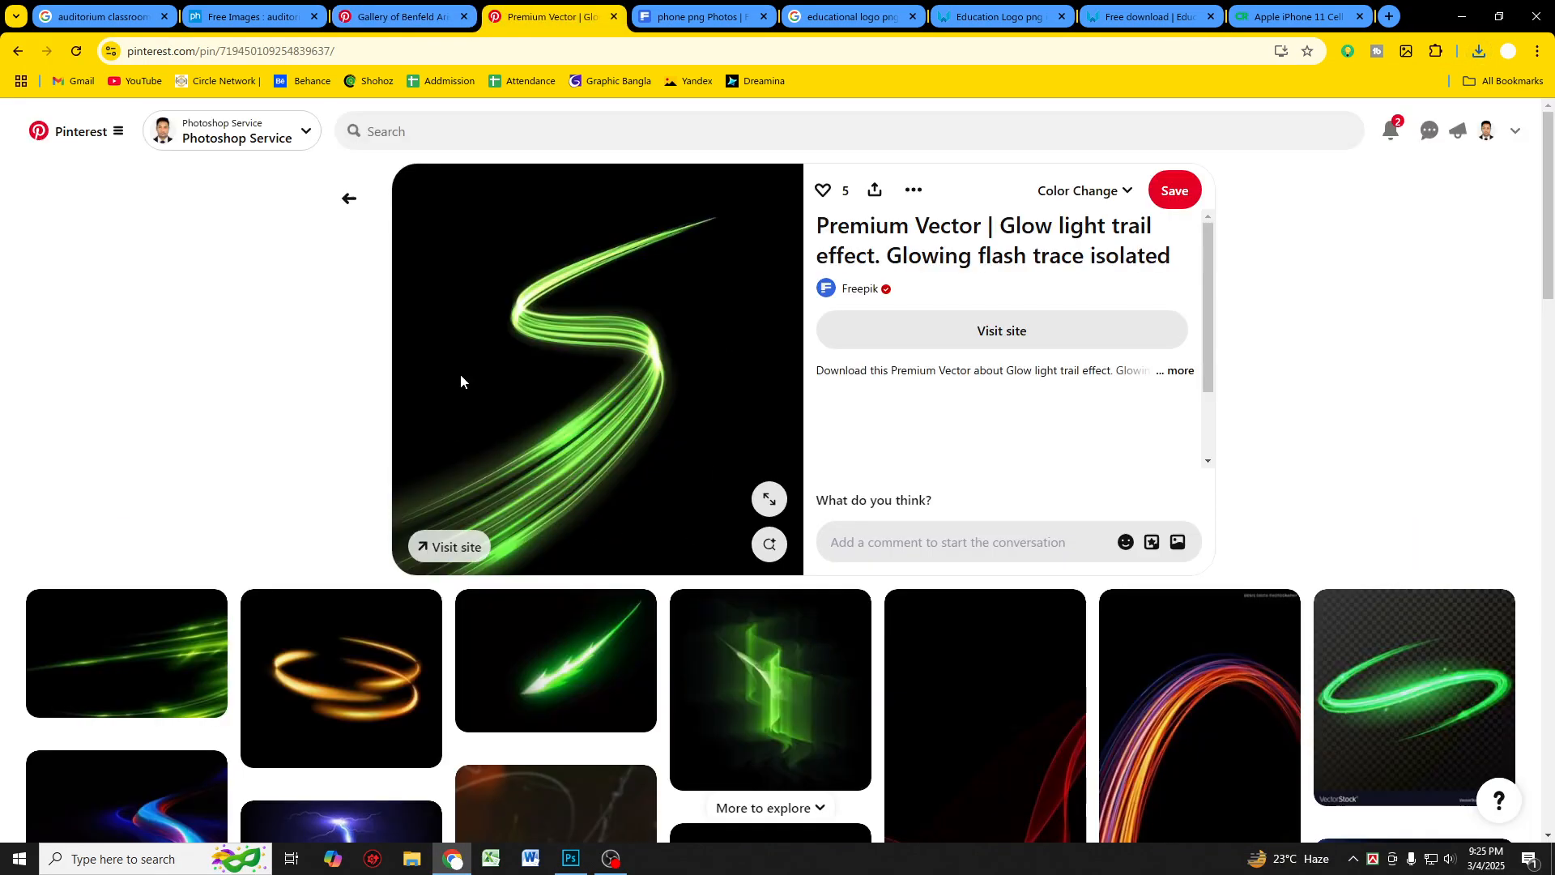
scroll(468, 388, "down", 10)
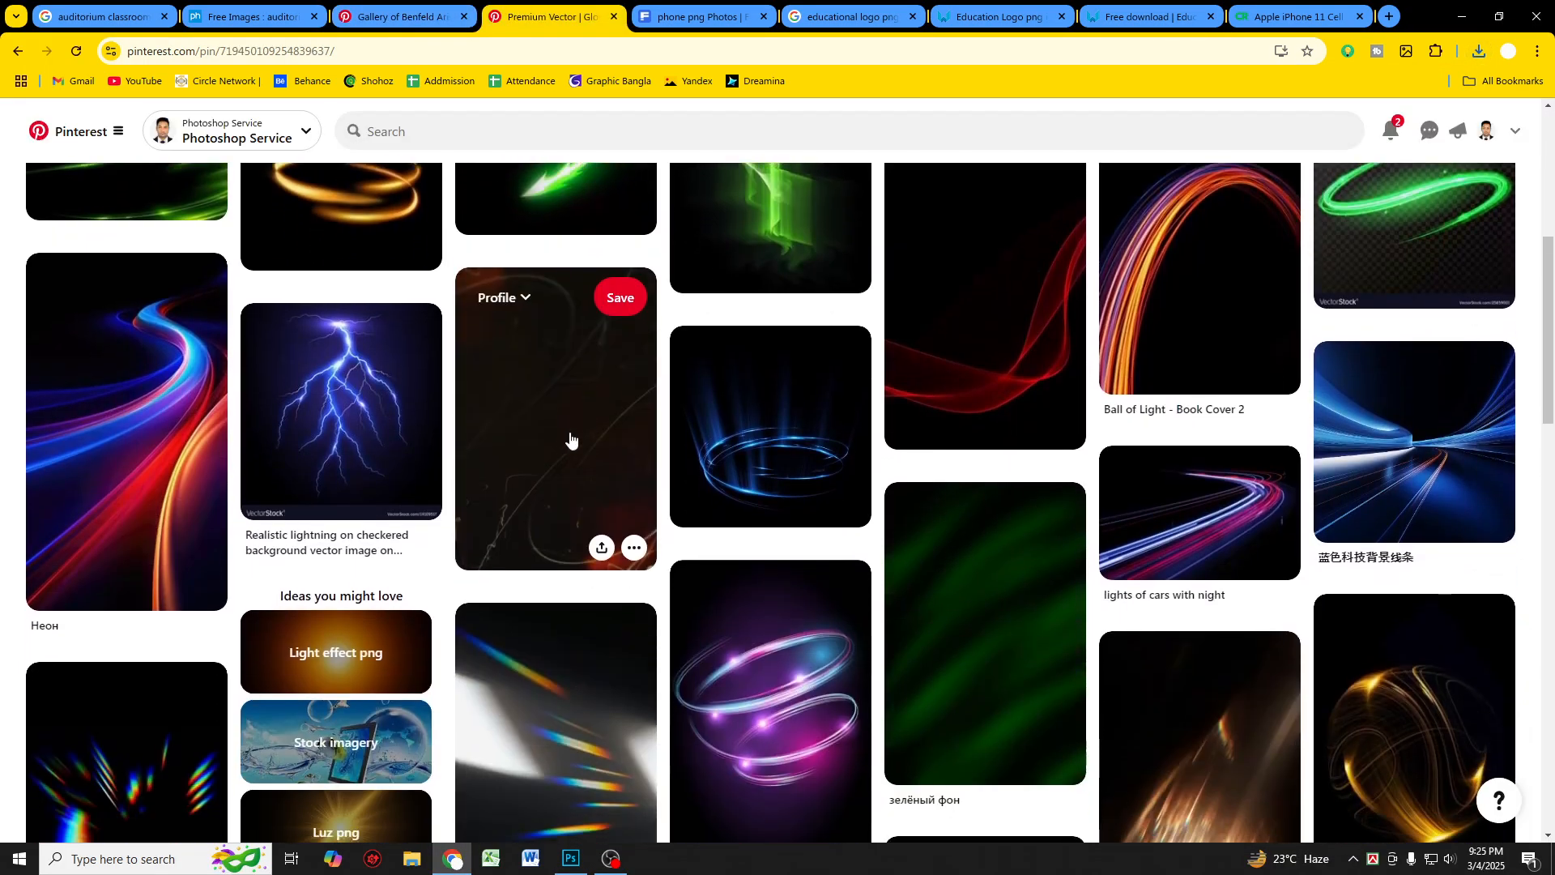
scroll(733, 486, "down", 8)
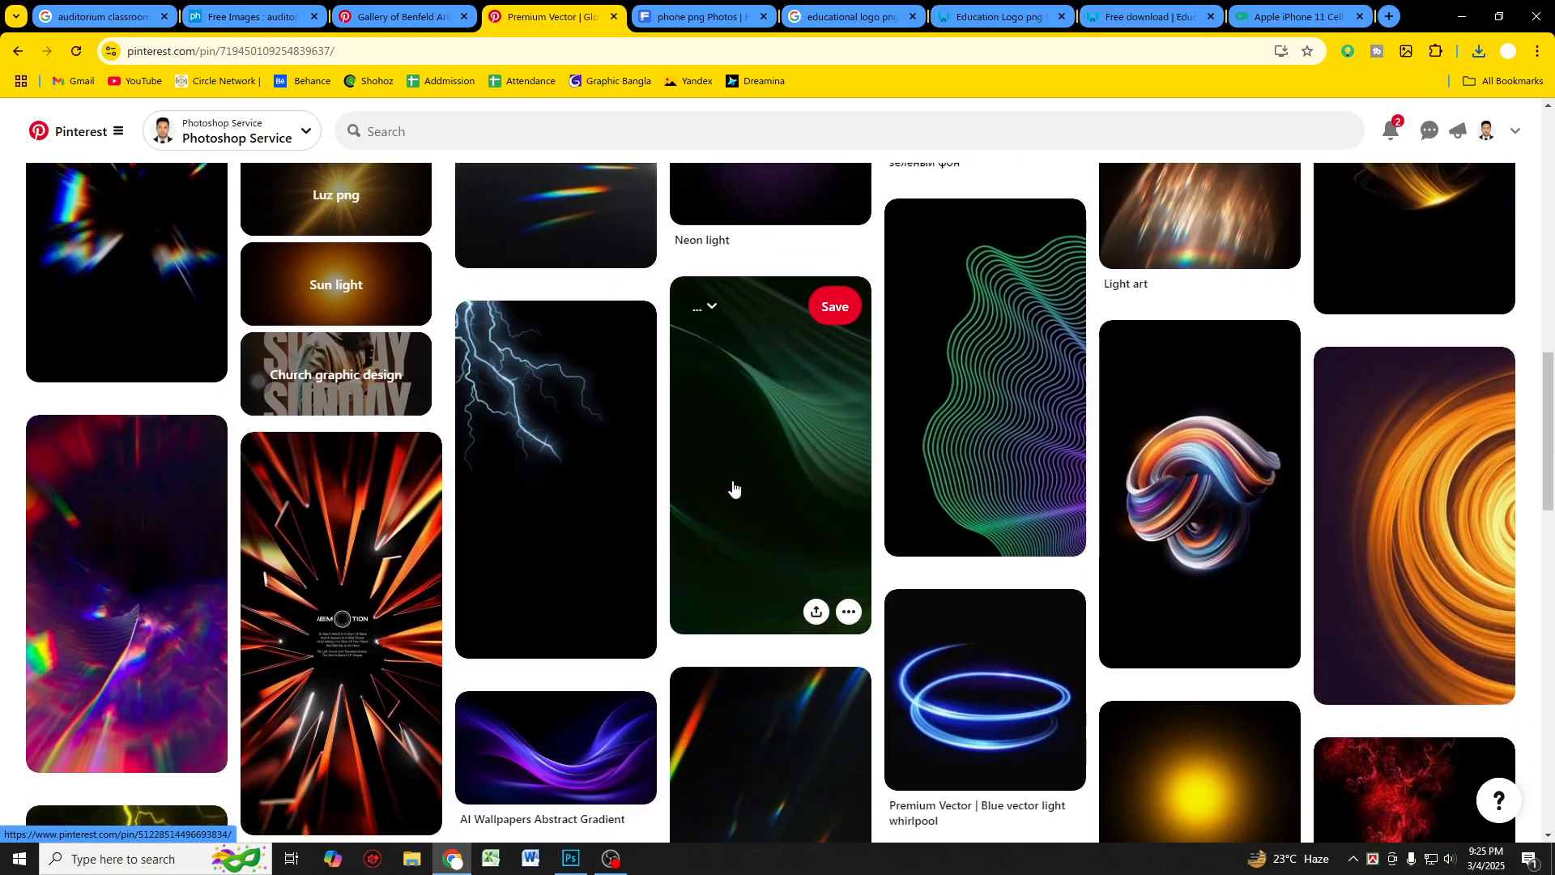
scroll(730, 485, "down", 2)
scroll(721, 485, "down", 2)
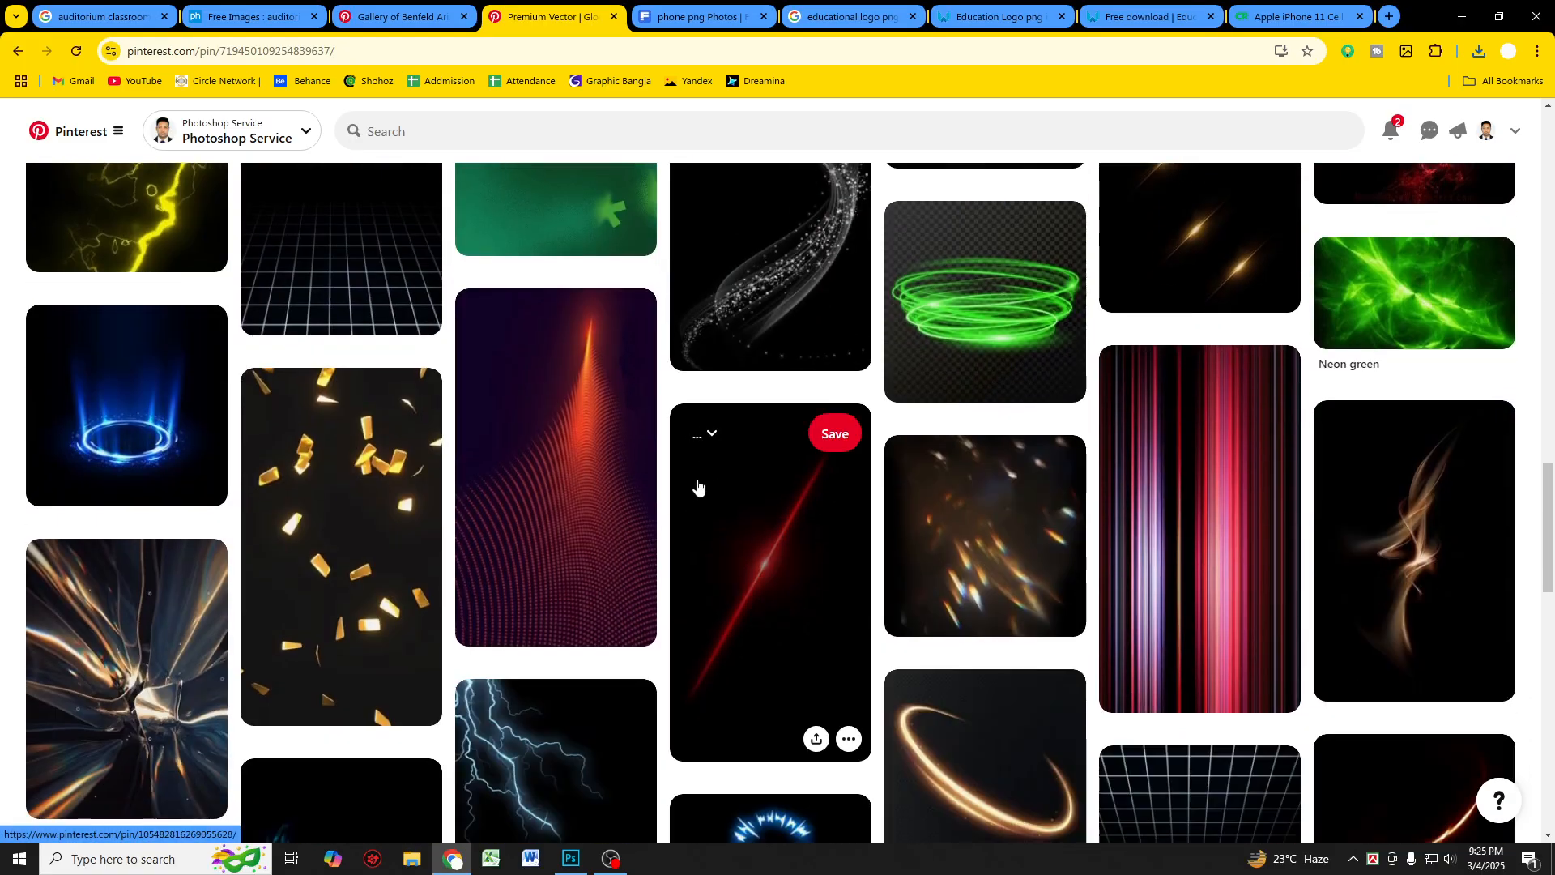
scroll(634, 478, "up", 2)
Step: Open the AI Wallpapers Abstract Gradient pin in a new tab and look through its related images
middle_click(634, 478)
scroll(670, 388, "down", 5)
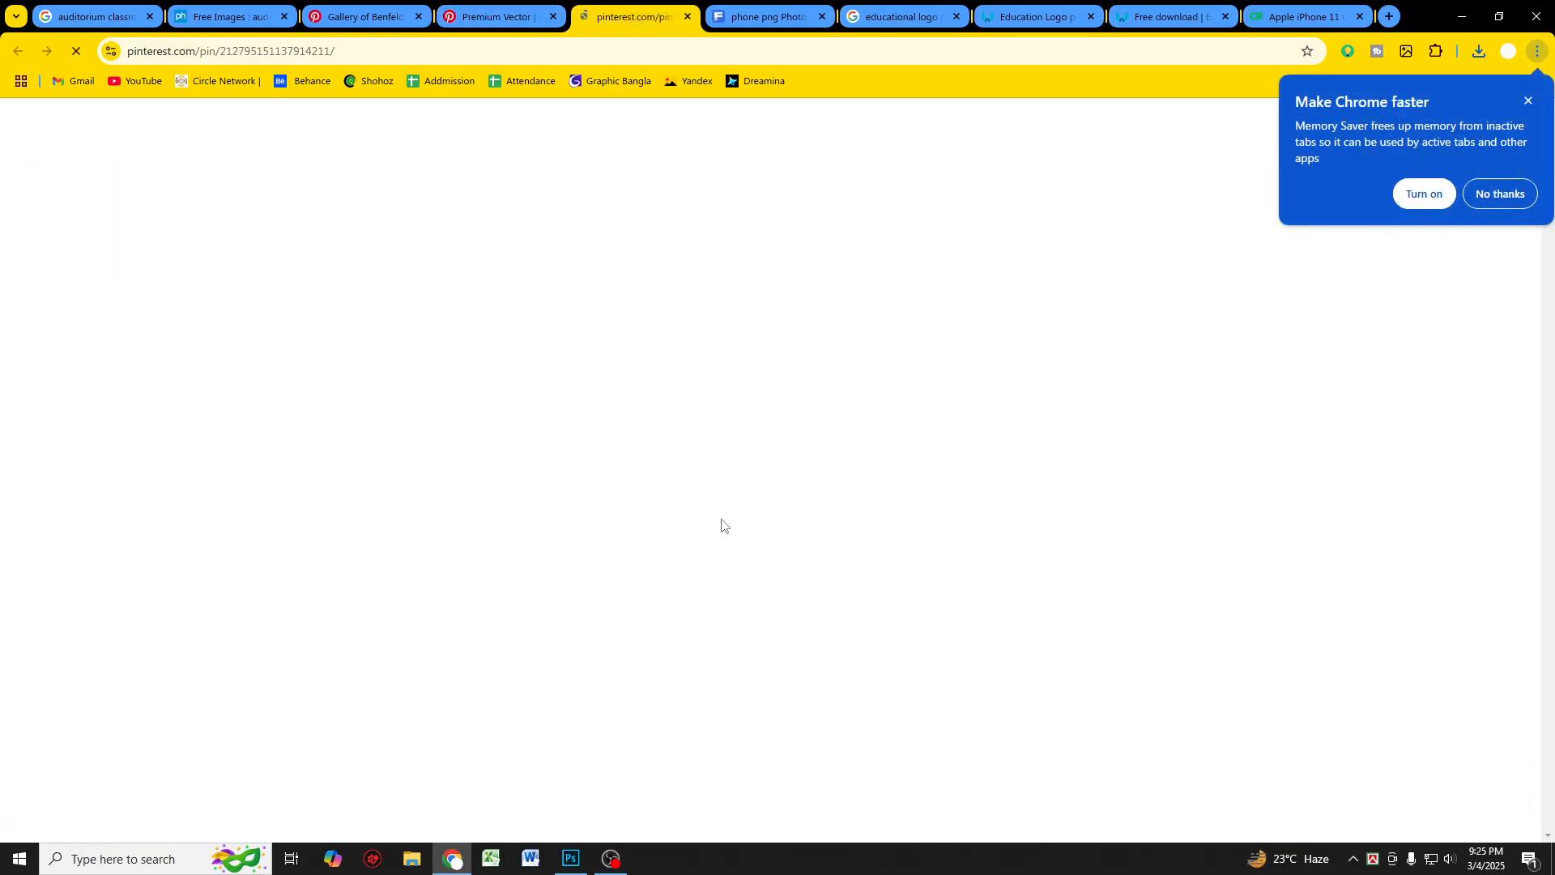
scroll(830, 402, "down", 3)
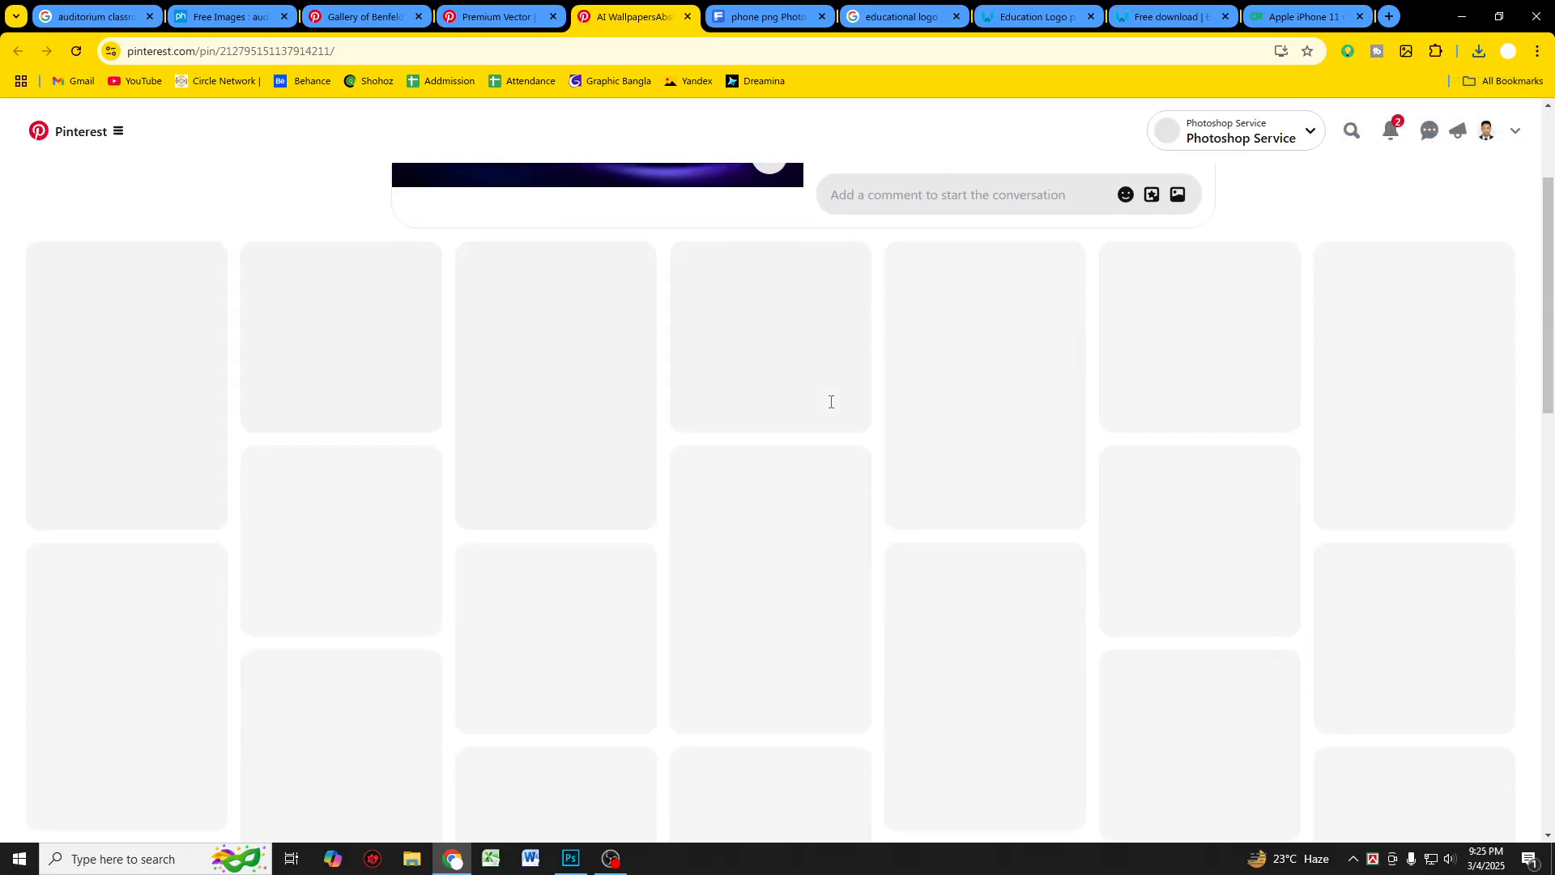
scroll(648, 461, "up", 3)
scroll(669, 450, "down", 1)
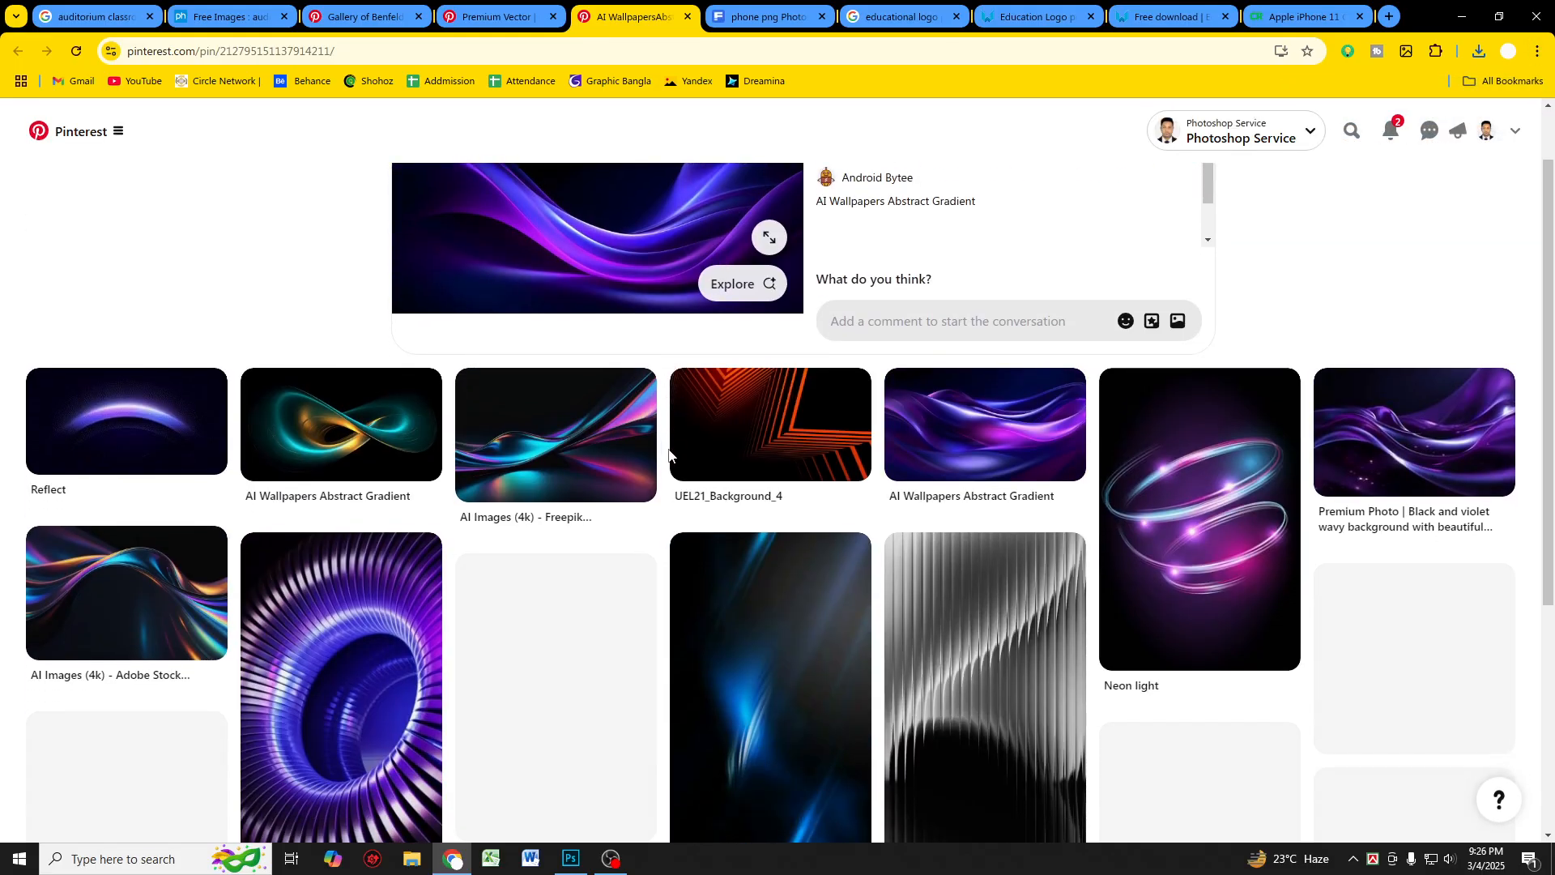
scroll(669, 456, "down", 7)
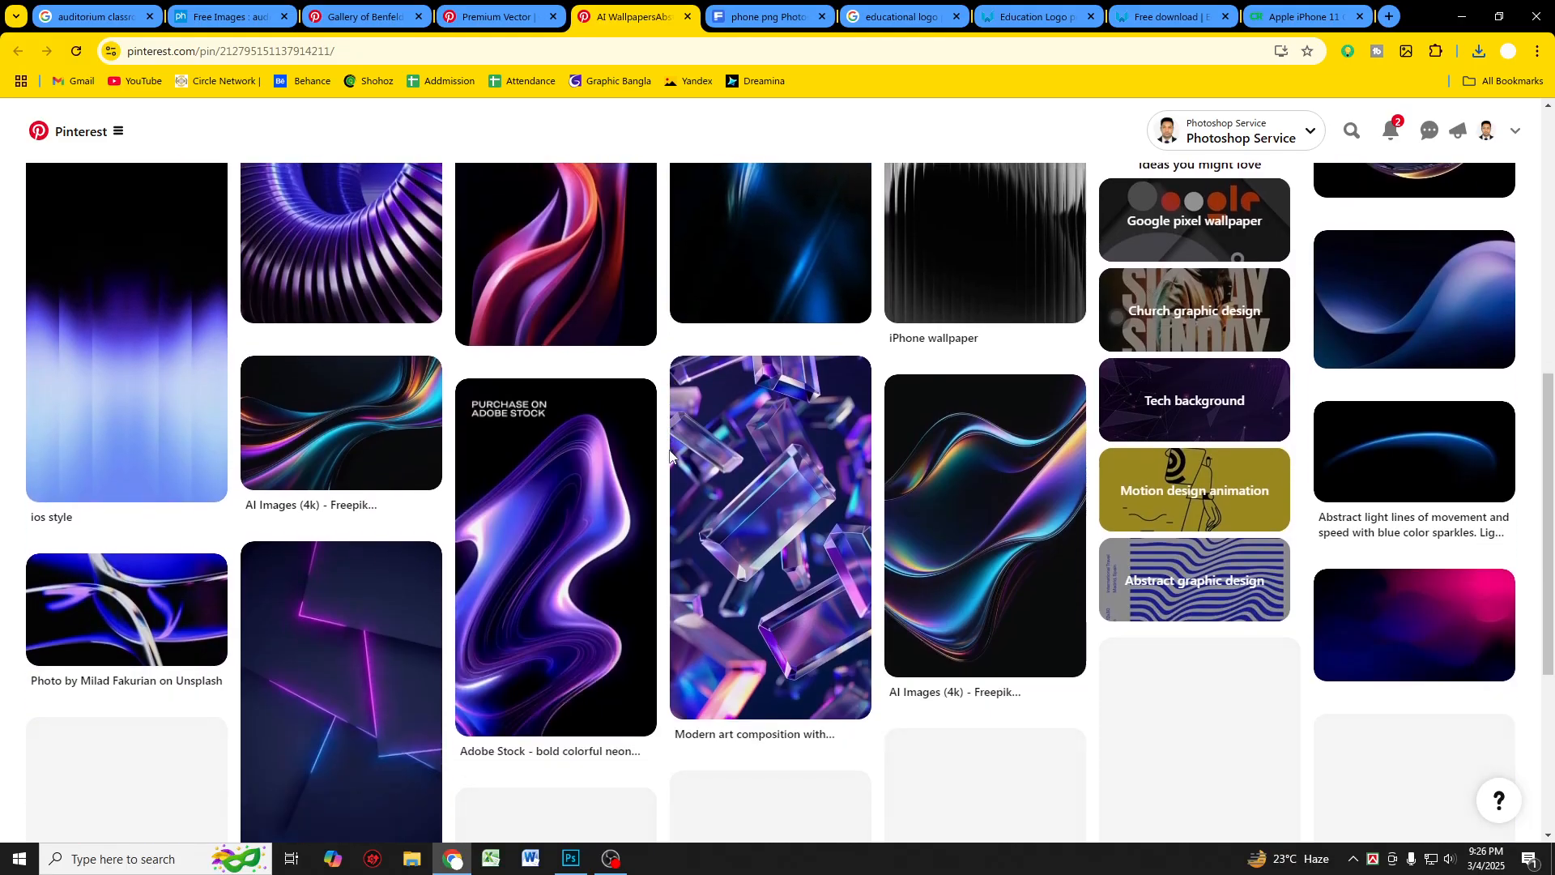
key("ctrl+shift+Tab")
scroll(526, 567, "up", 10)
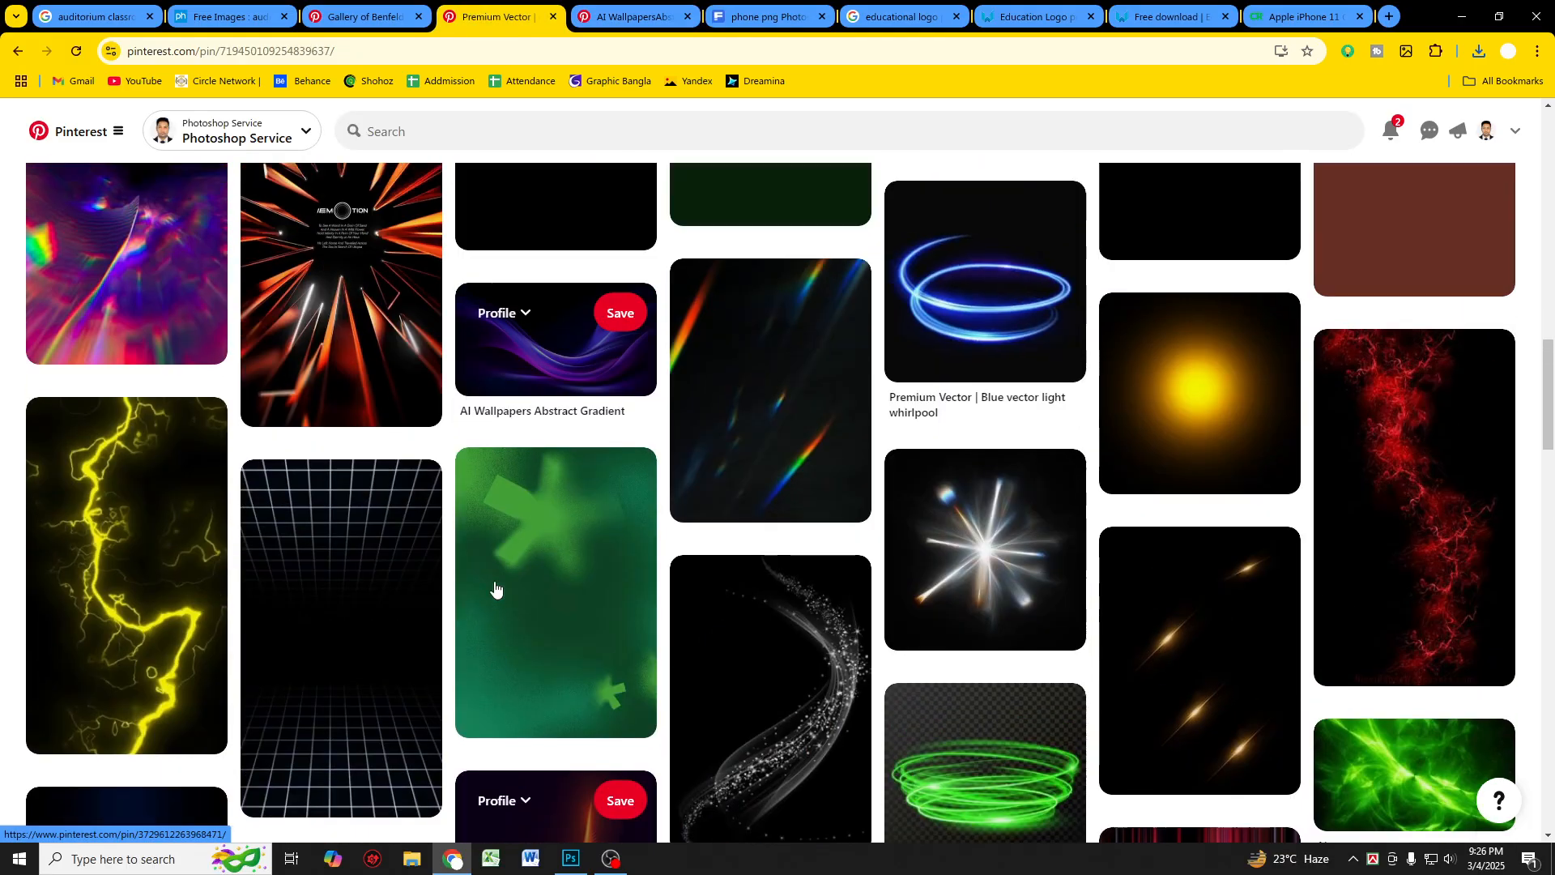
scroll(490, 576, "up", 8)
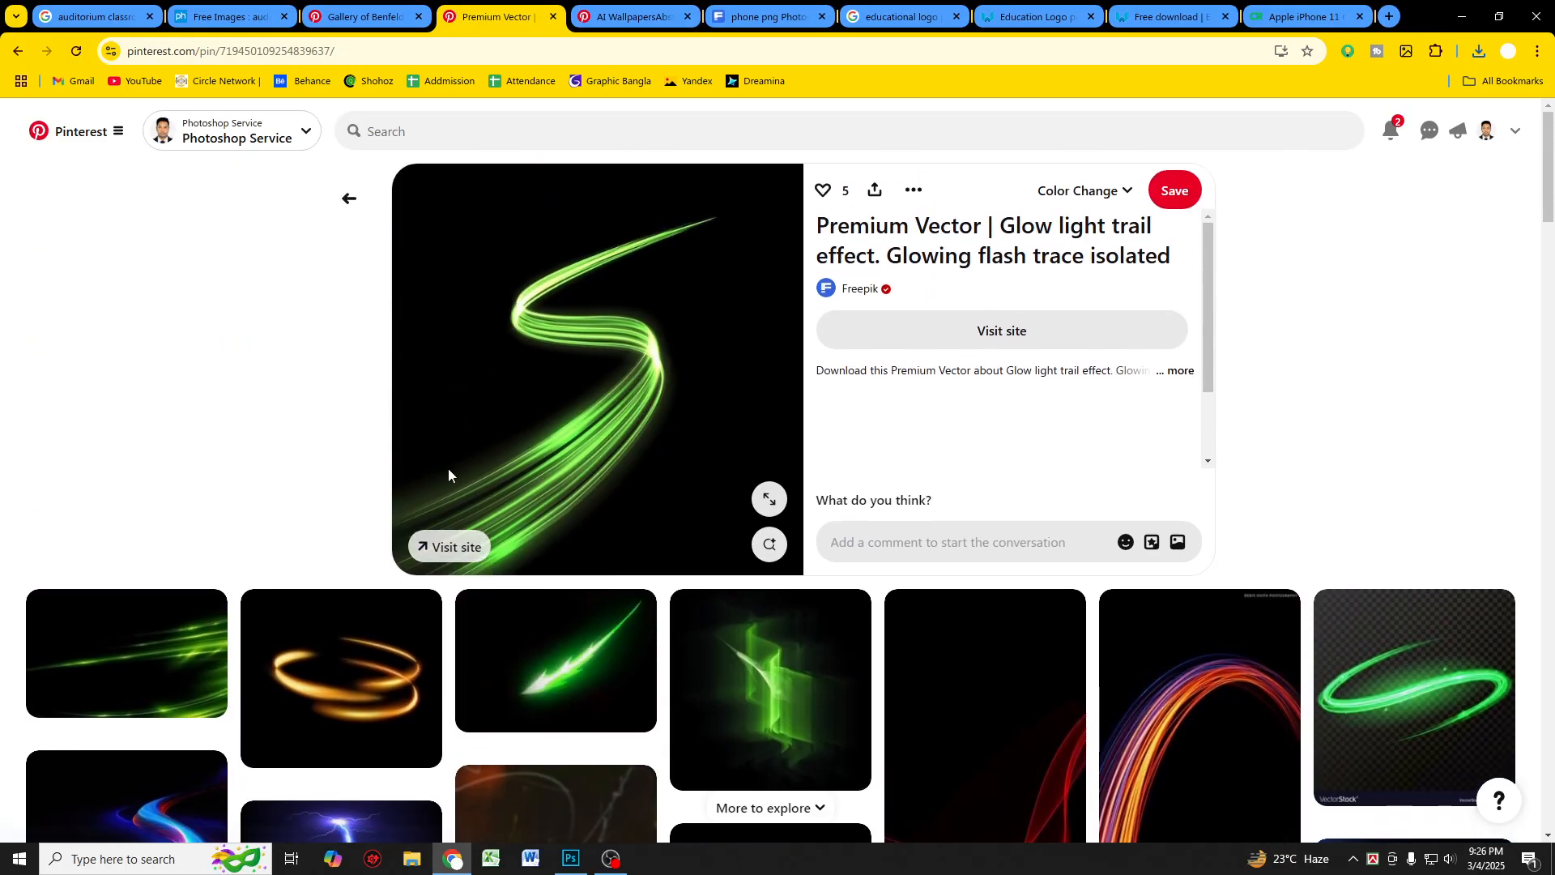
Step: Open the Неон light-streak pin and browse its related neon background images
left_click(365, 16)
left_click(496, 16)
scroll(824, 541, "down", 4)
scroll(825, 541, "down", 2)
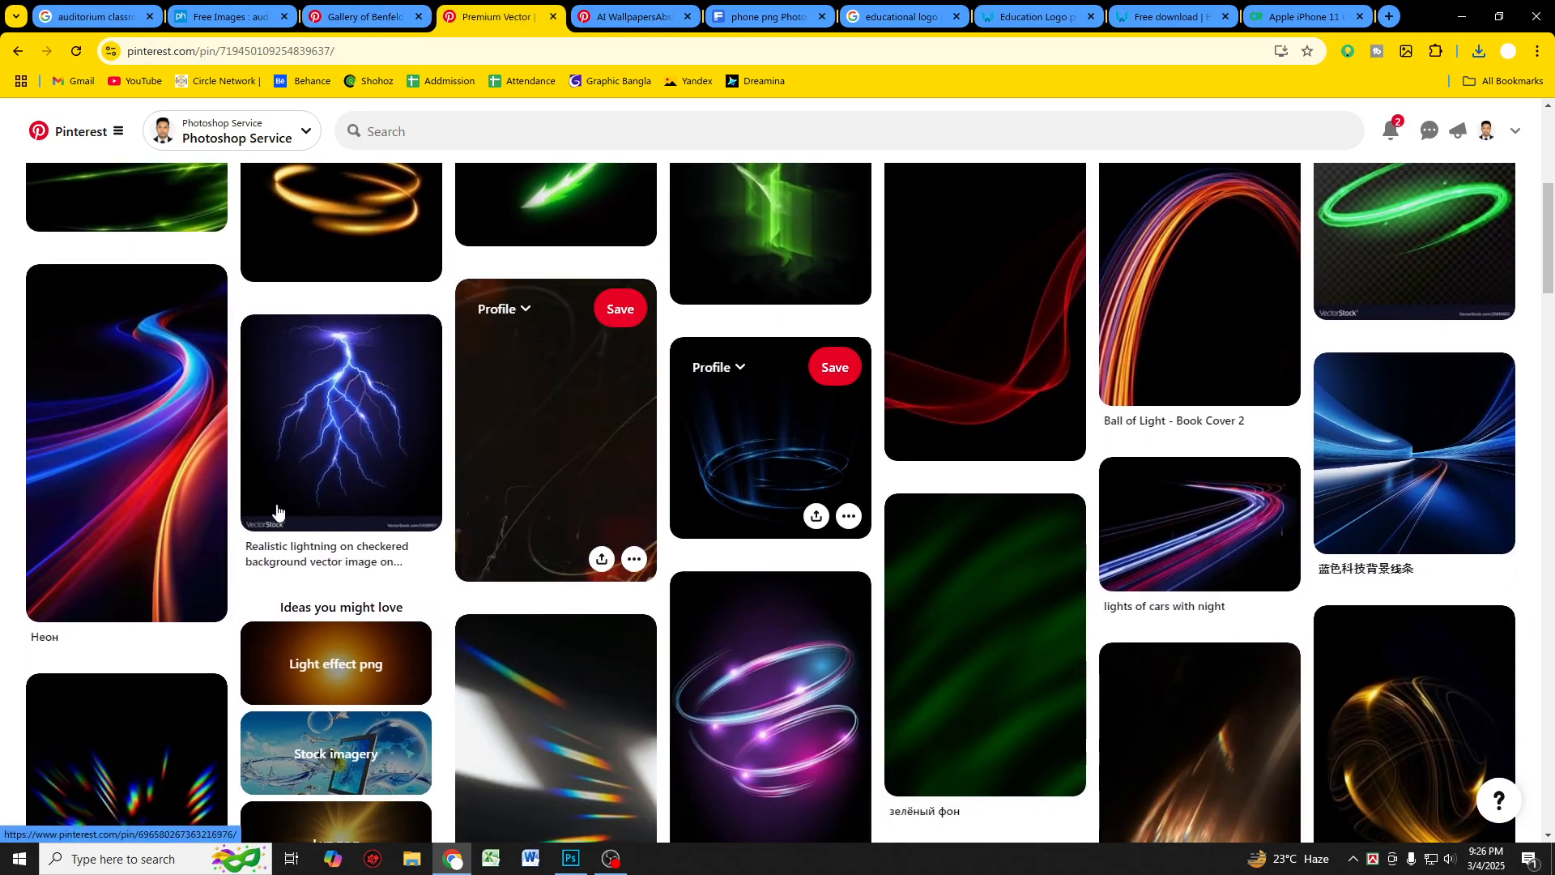
left_click(214, 431)
scroll(721, 430, "down", 5)
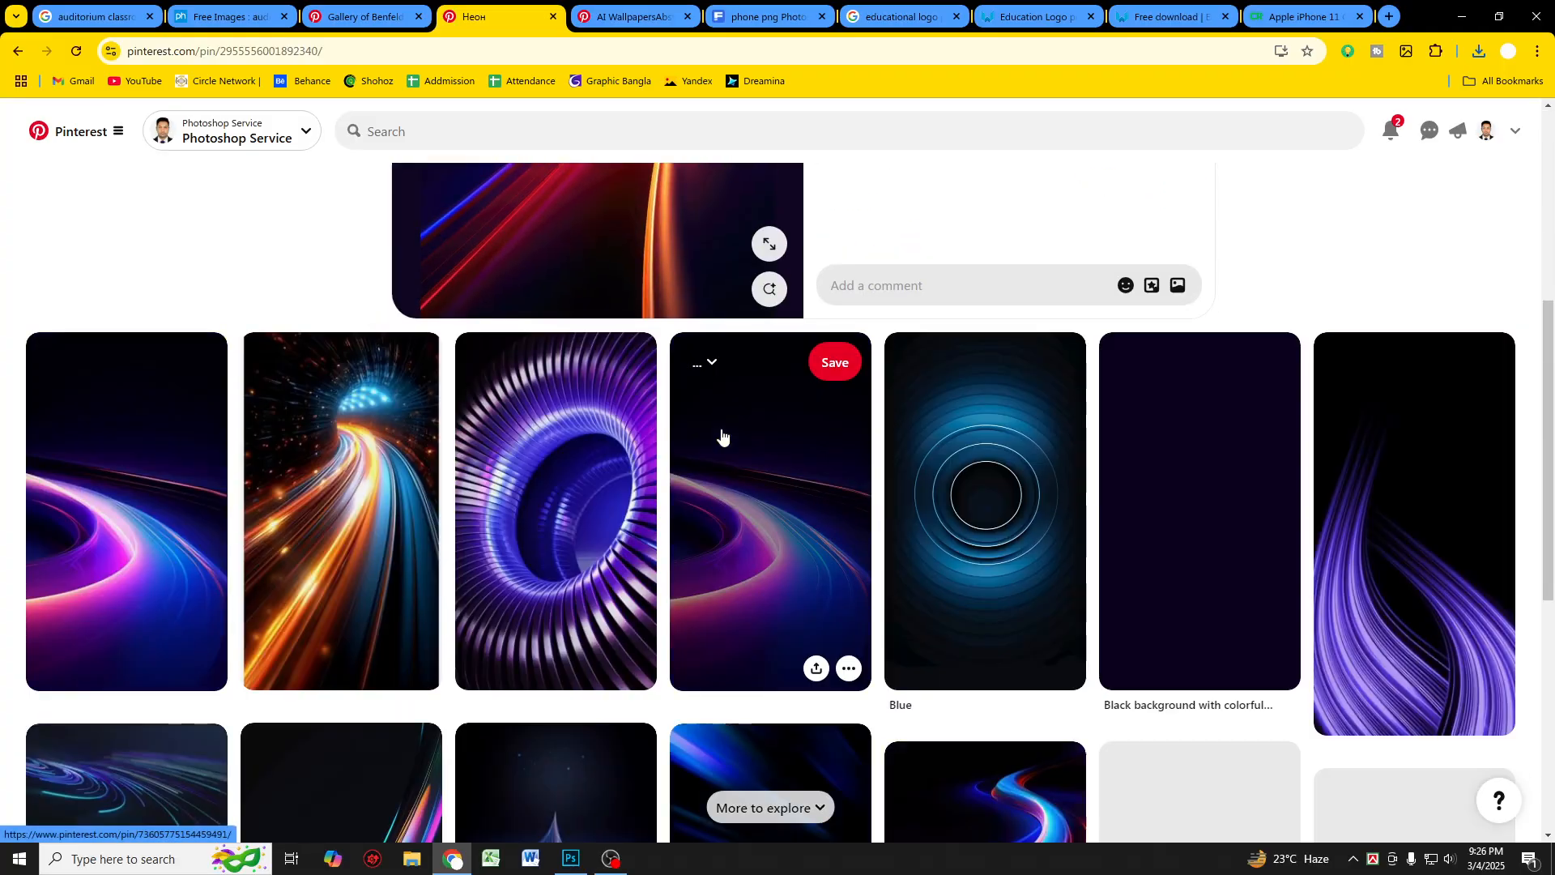
scroll(696, 455, "down", 4)
scroll(999, 462, "up", 3)
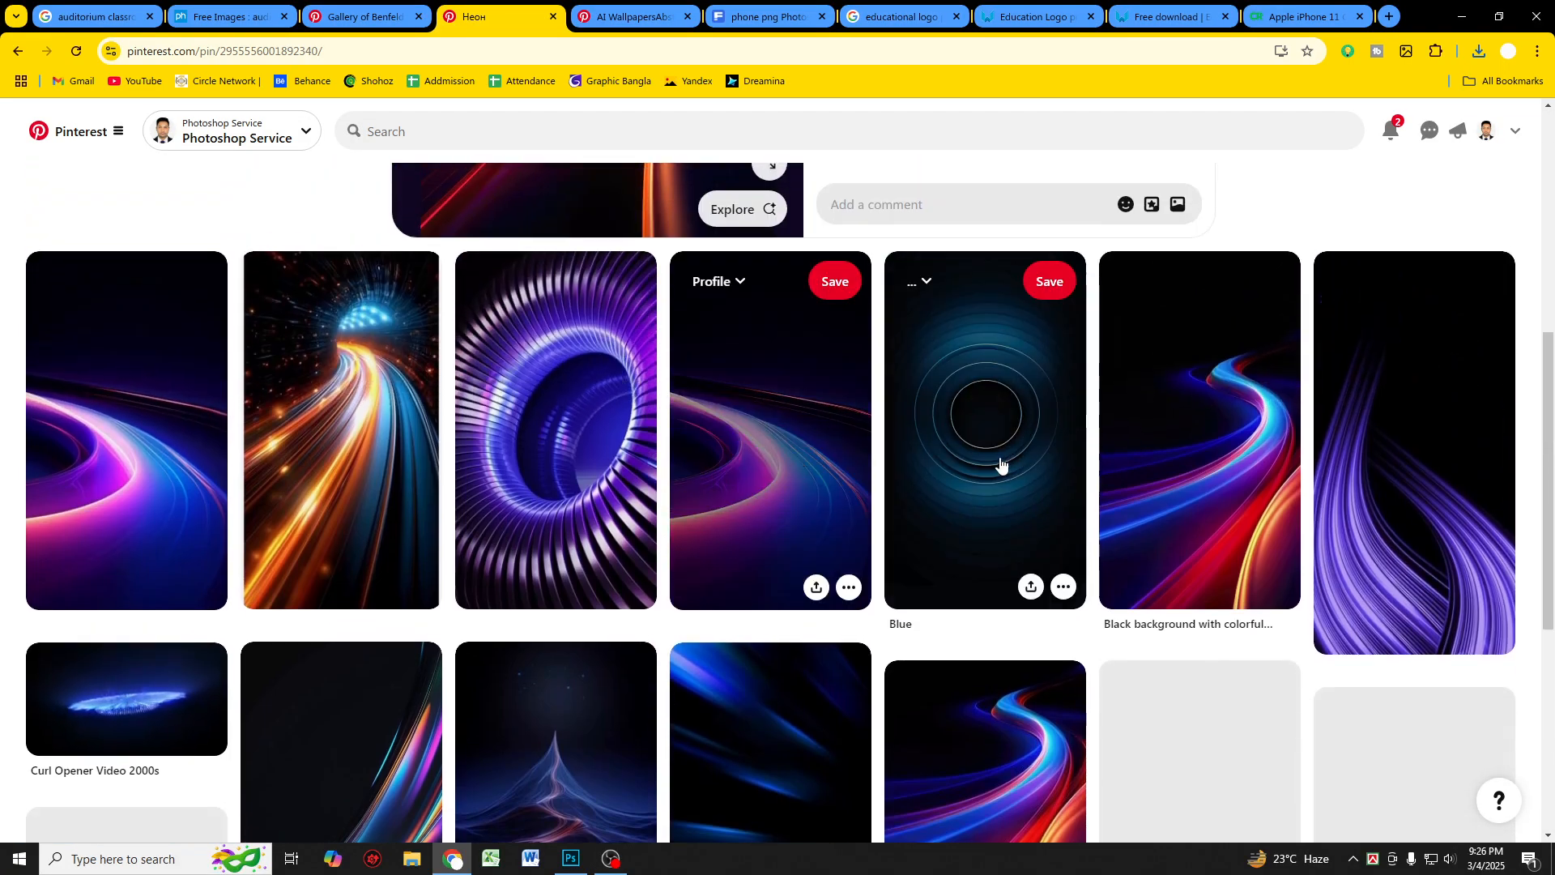
scroll(756, 519, "down", 4)
scroll(753, 521, "down", 4)
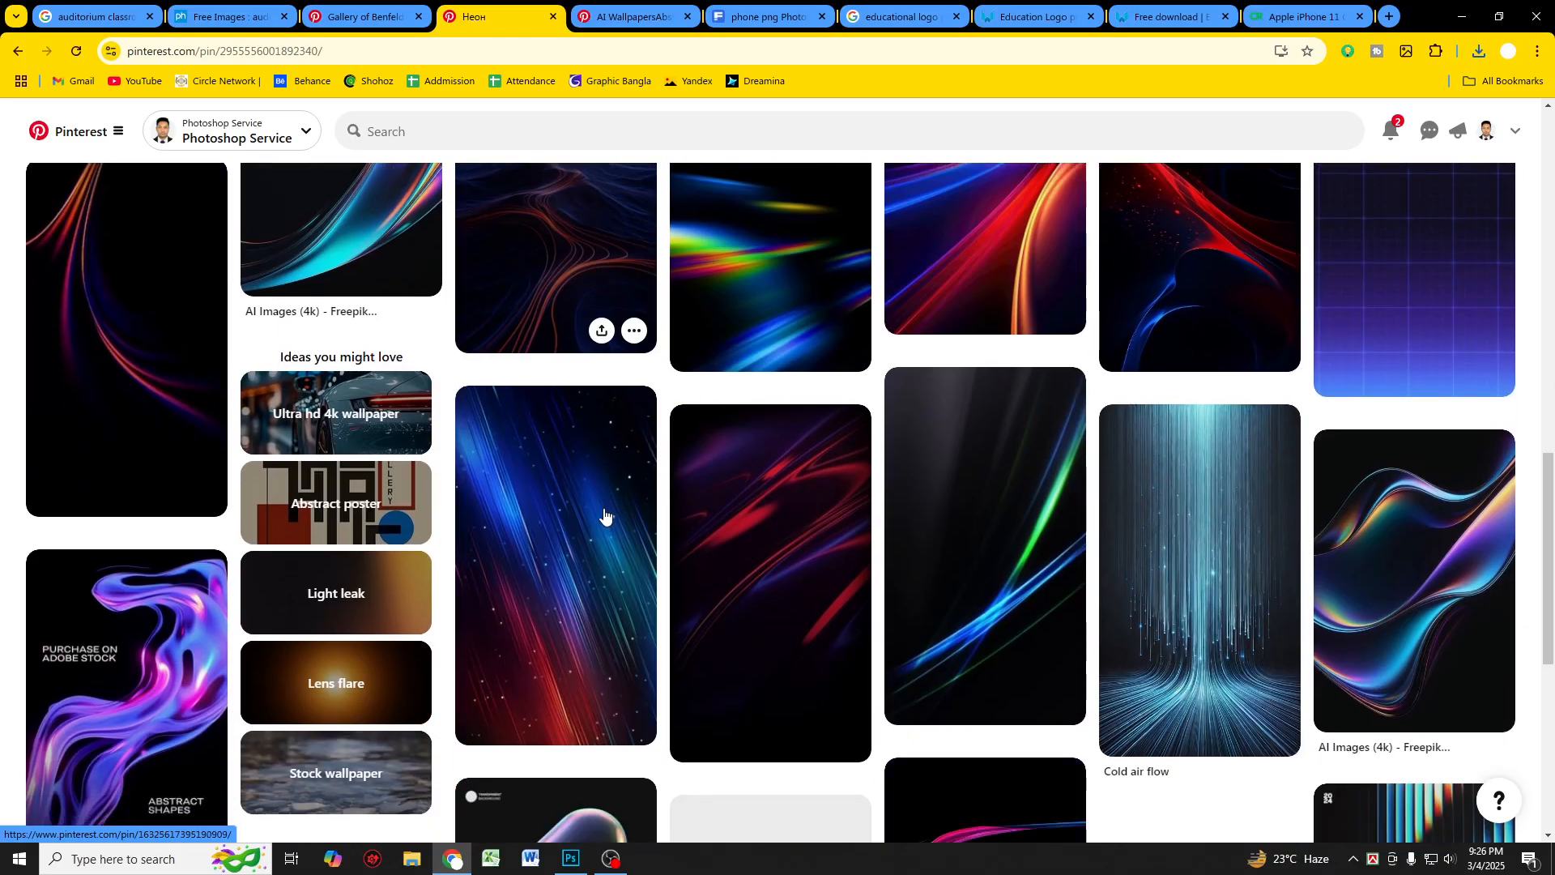
scroll(604, 514, "up", 5)
scroll(561, 486, "up", 8)
Step: Copy the Неон light-streak image and paste it into the Photoshop design
right_click(548, 371)
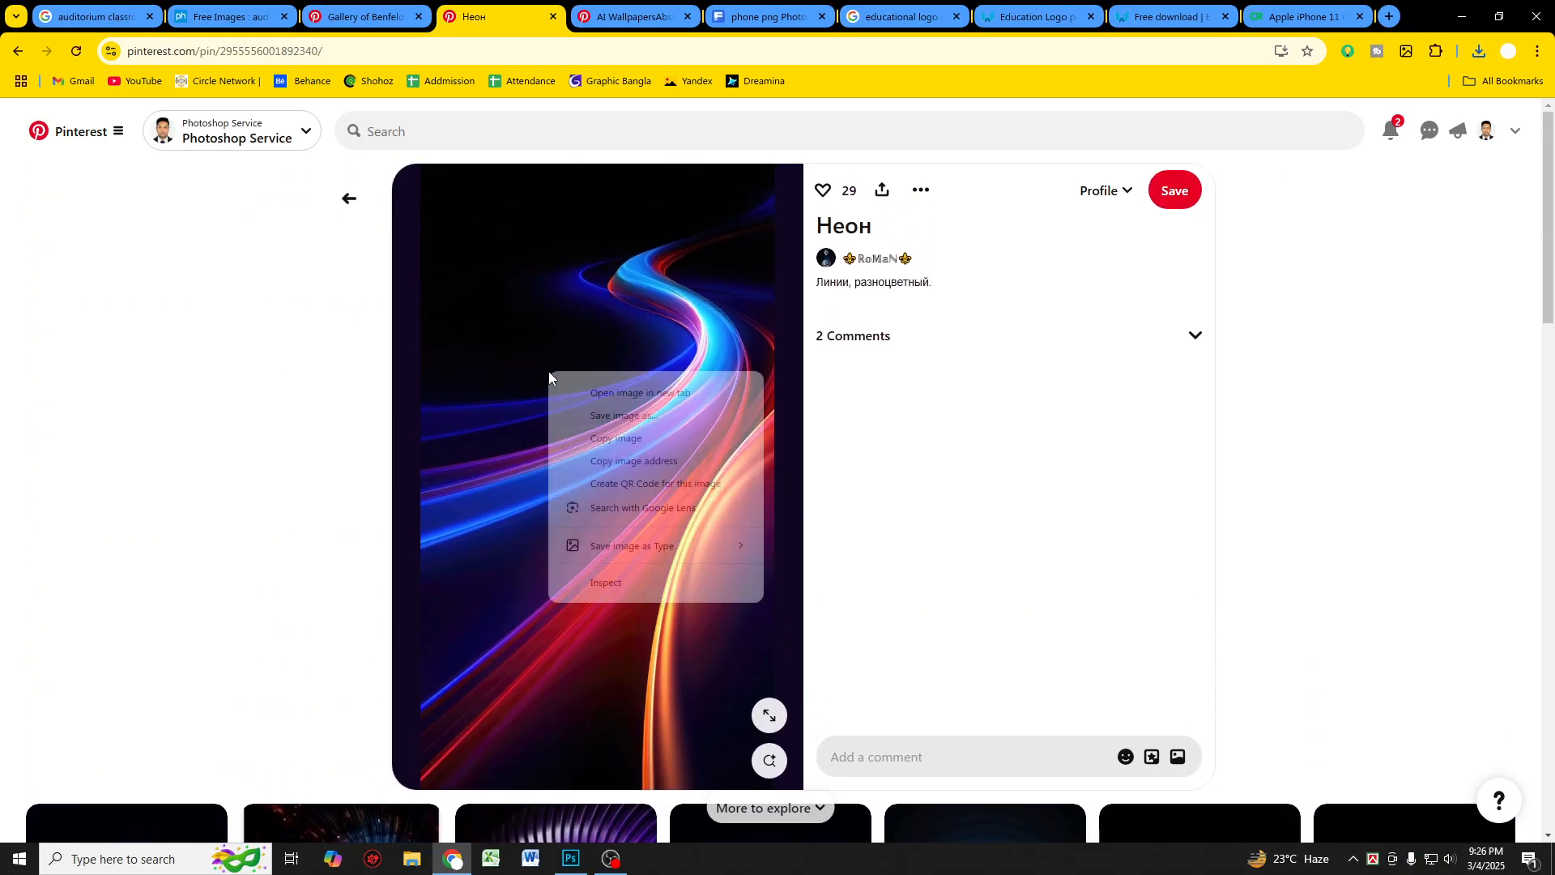
left_click(612, 437)
left_click(571, 859)
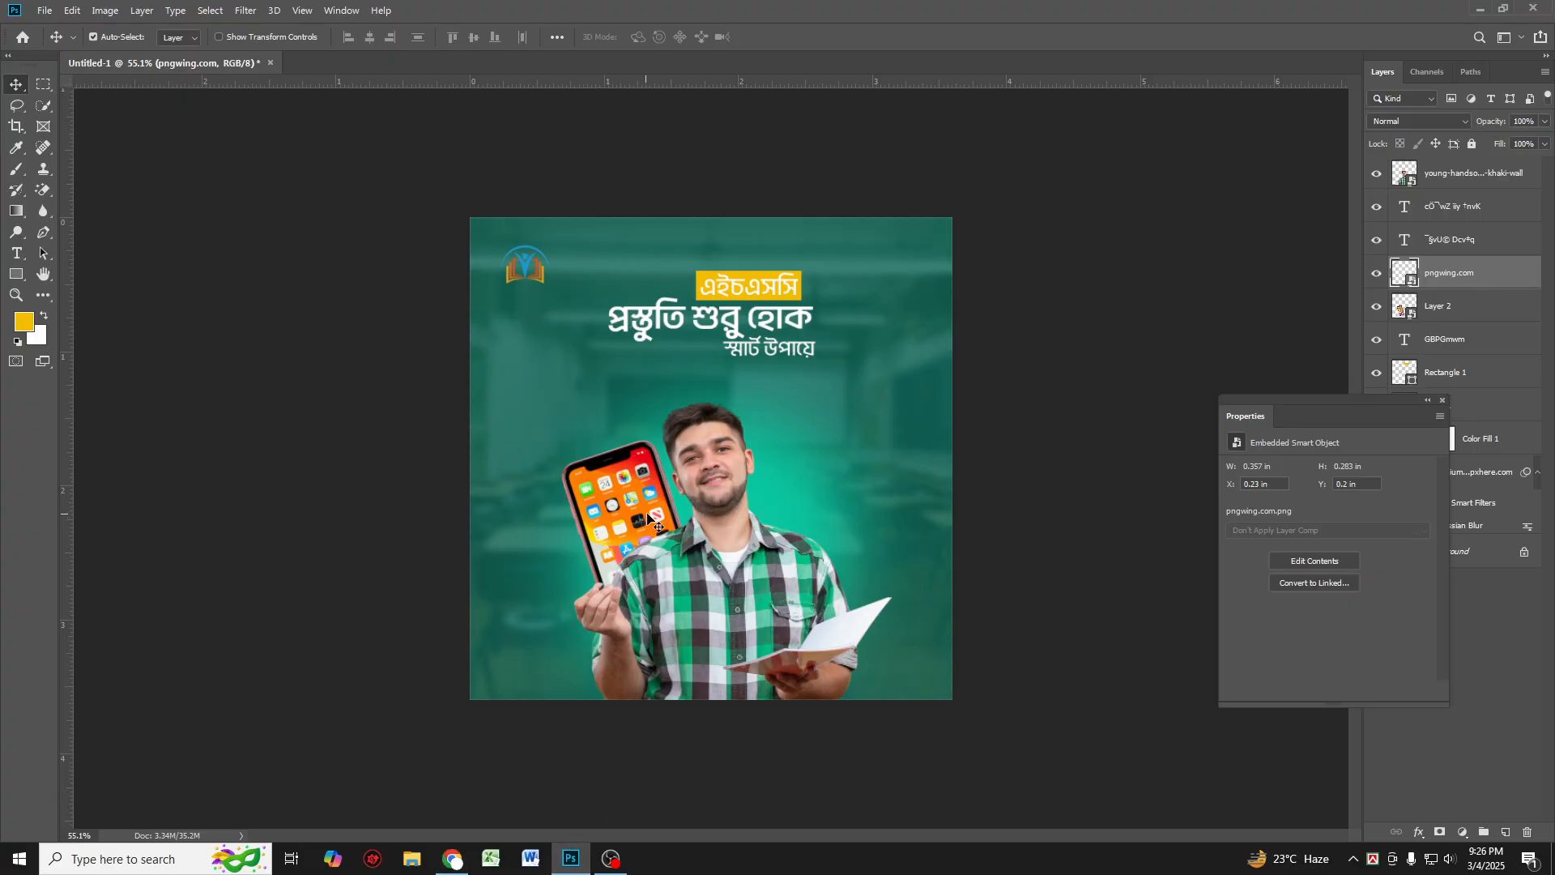
key("ctrl+v")
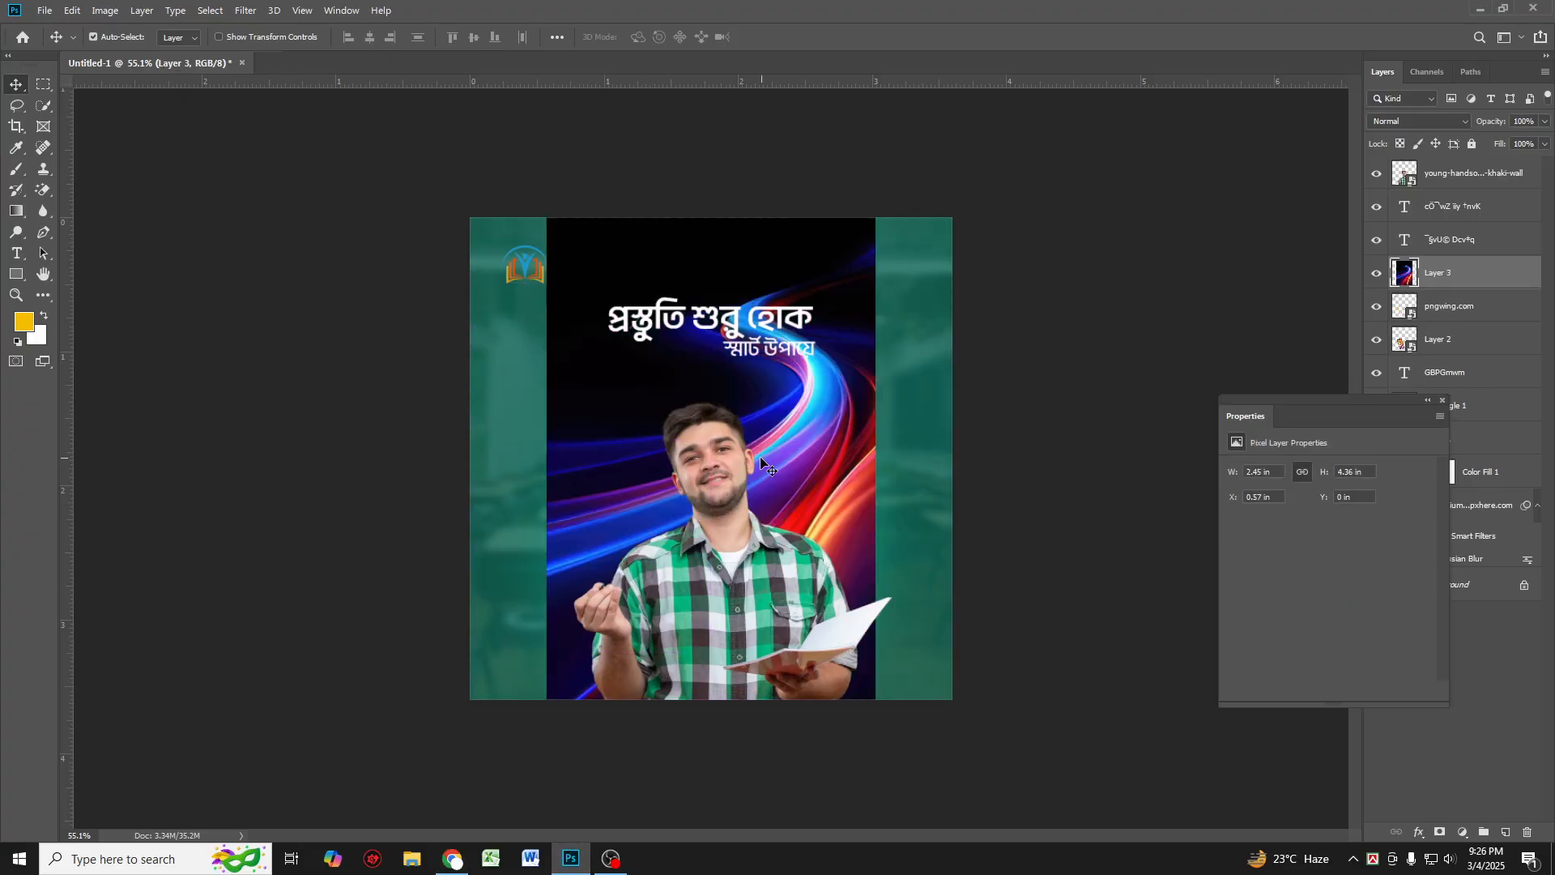
Step: Move the pasted light-streak layer to the top of the layer stack and set its blend mode to Screen
left_click_drag(1476, 282, 1466, 166)
left_click(1426, 121)
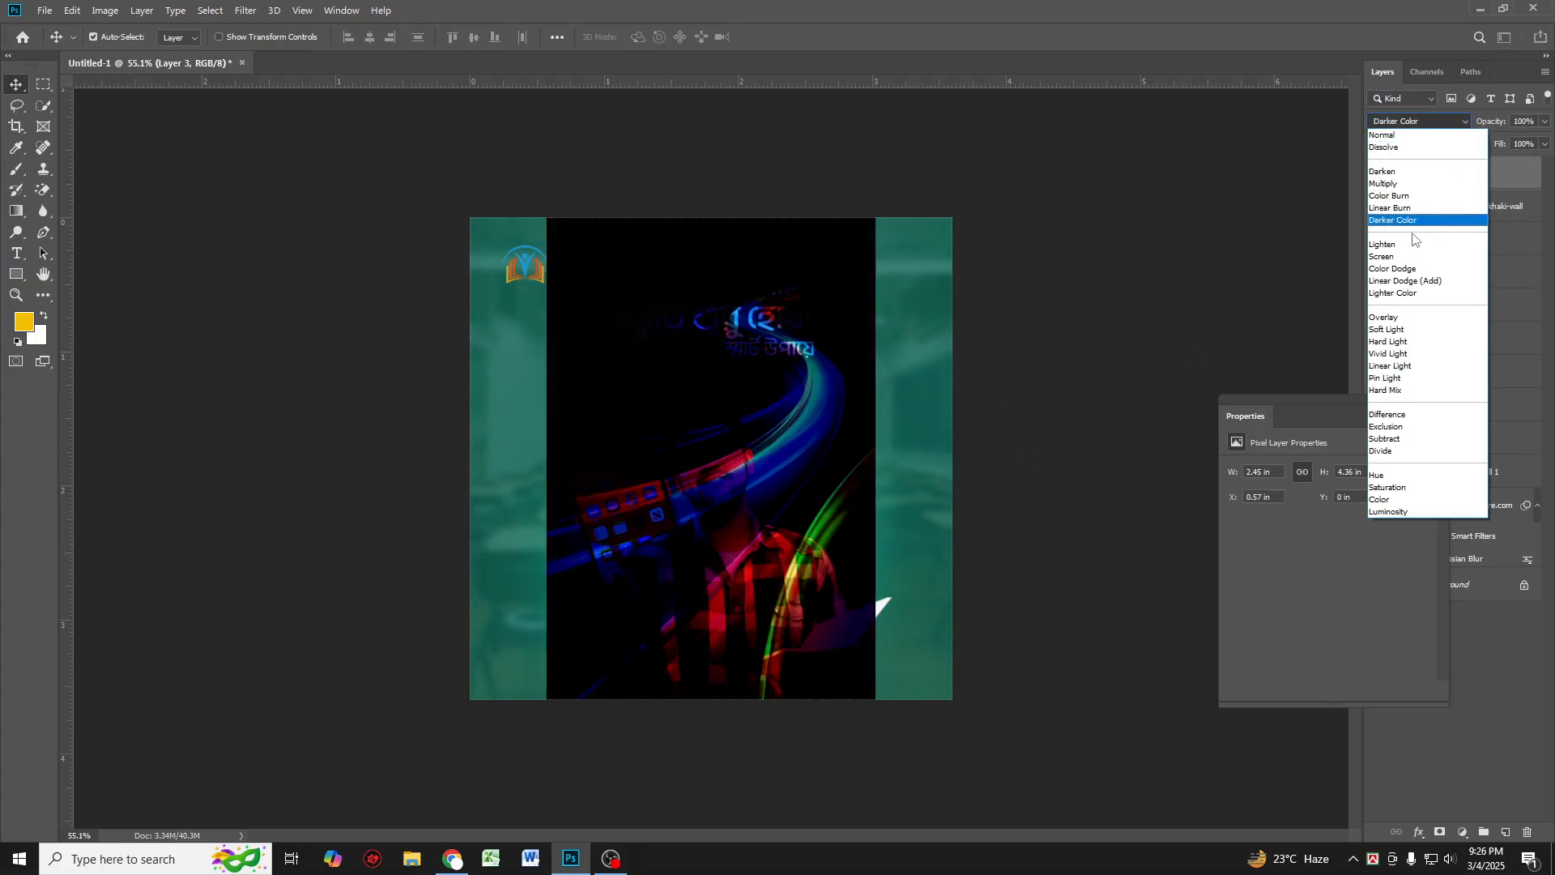
left_click(1401, 258)
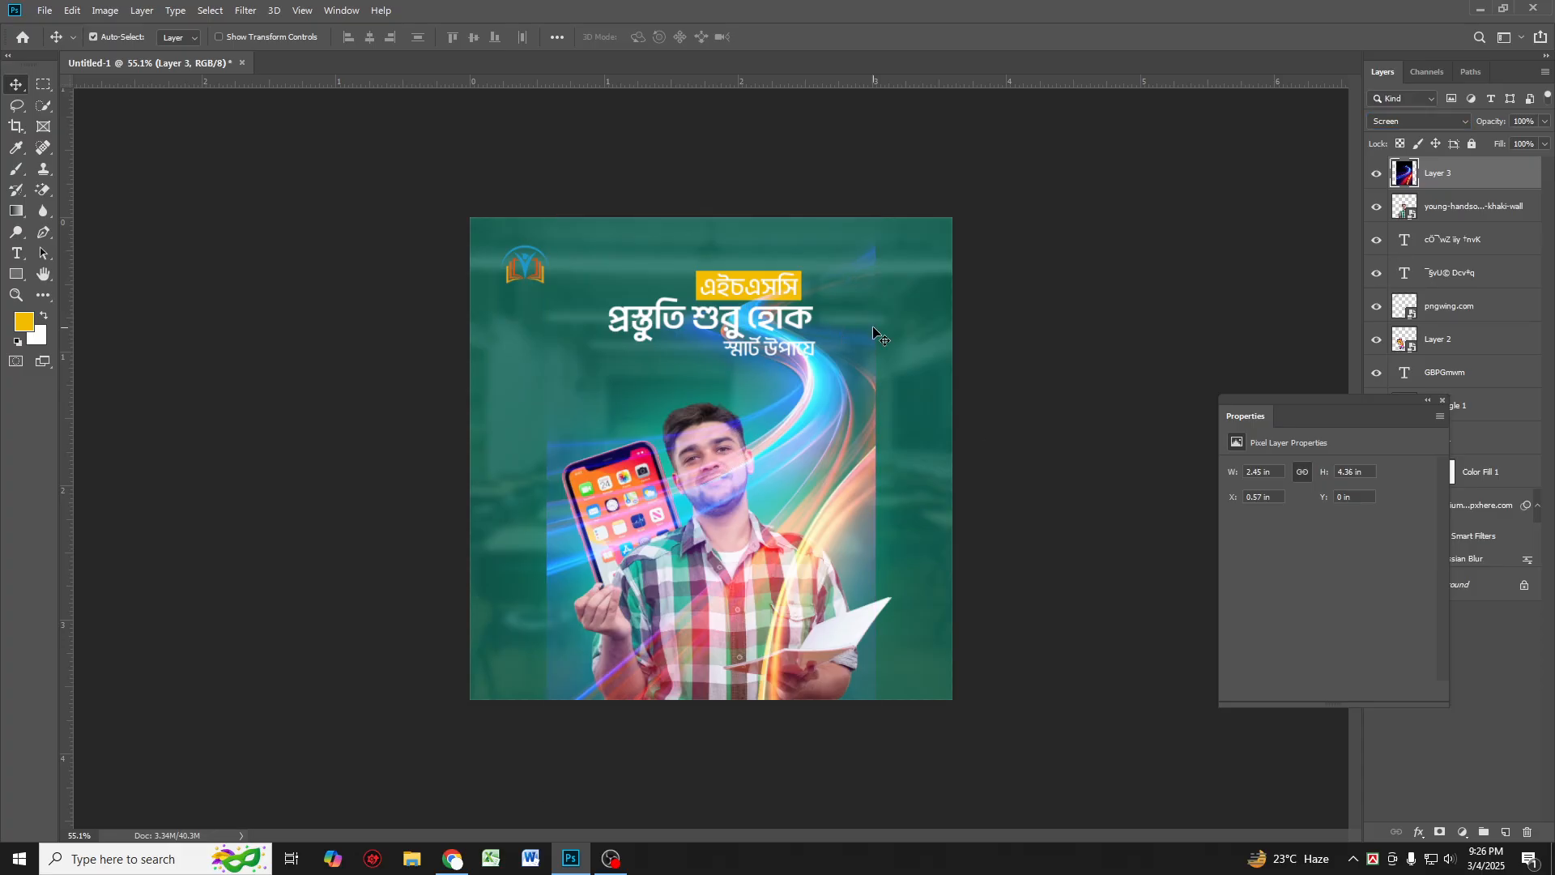
Step: Rotate, scale down and reposition the light-streak layer near the bottom behind the student's hands
key("ctrl+t")
left_click_drag(896, 198, 960, 352)
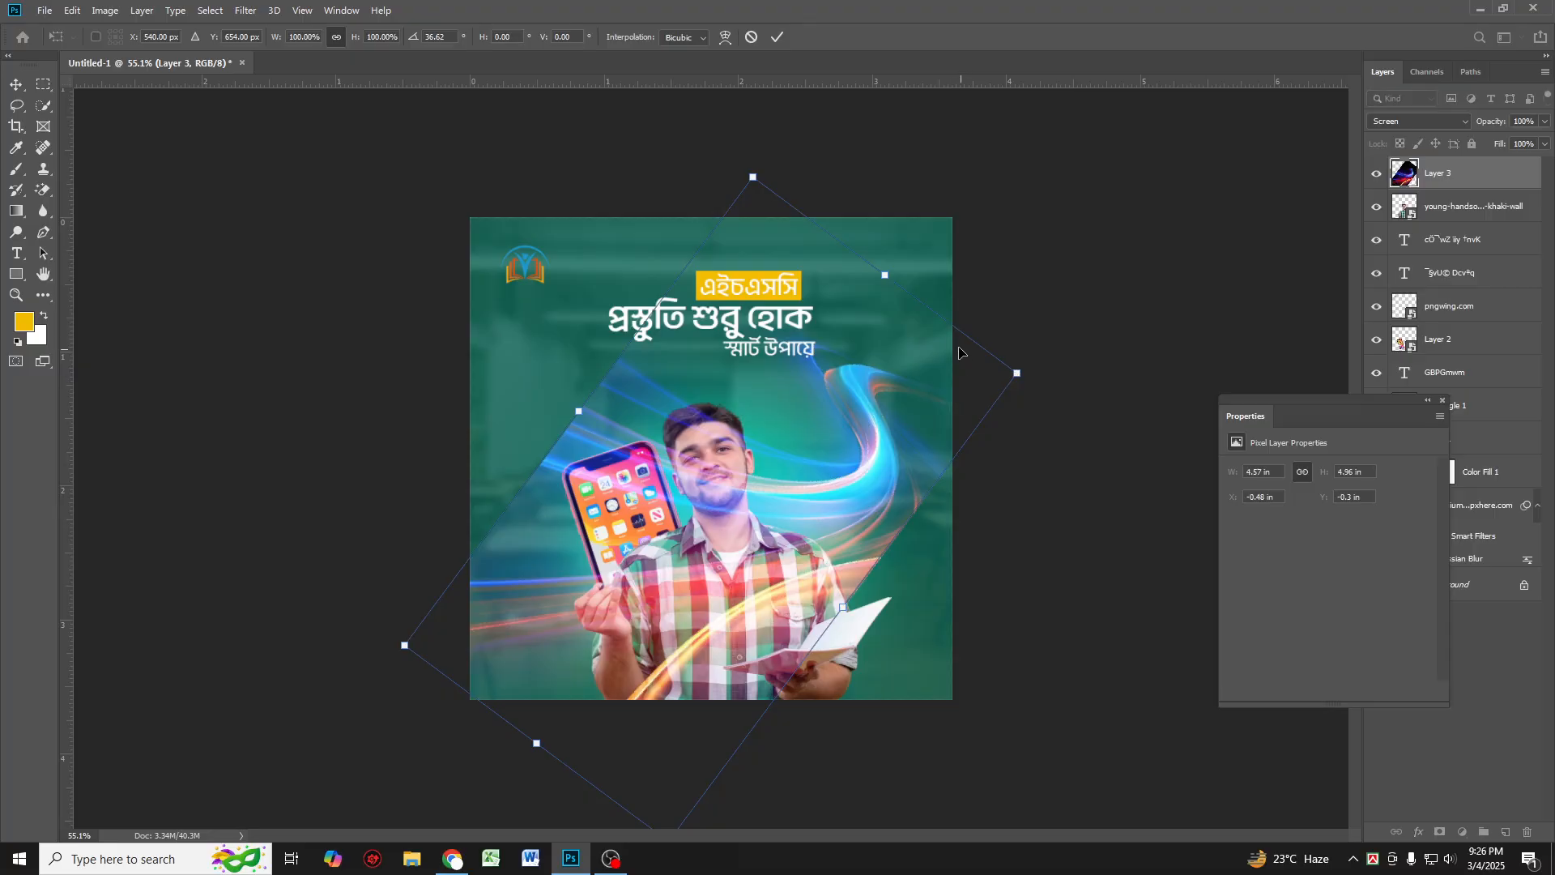
left_click_drag(903, 287, 918, 462)
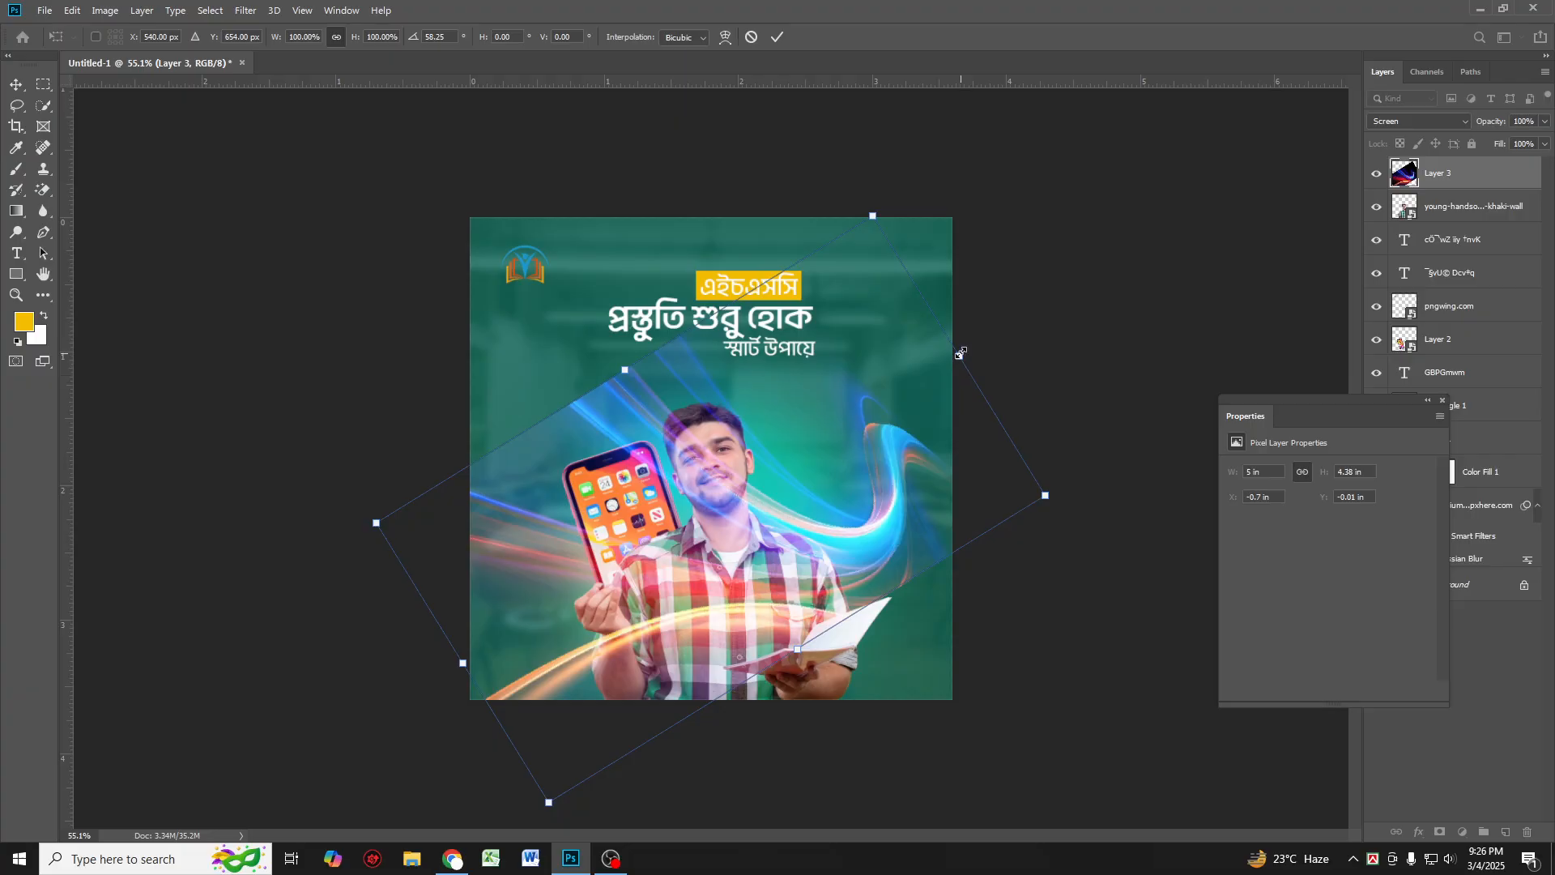
left_click_drag(961, 354, 819, 472)
left_click_drag(905, 505, 885, 432)
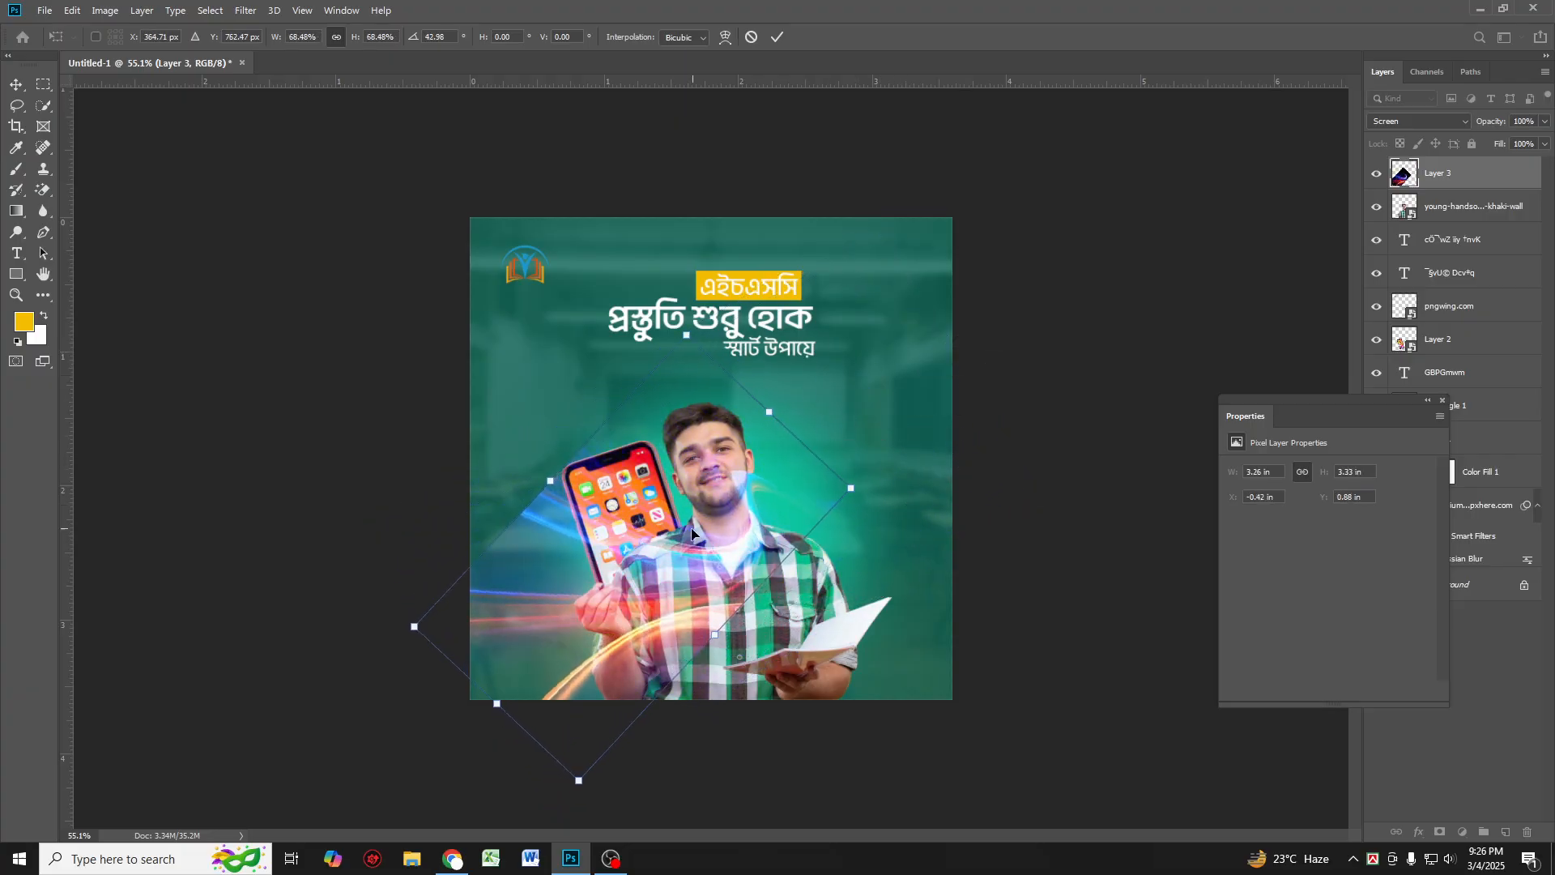
left_click_drag(691, 532, 732, 597)
key("Return")
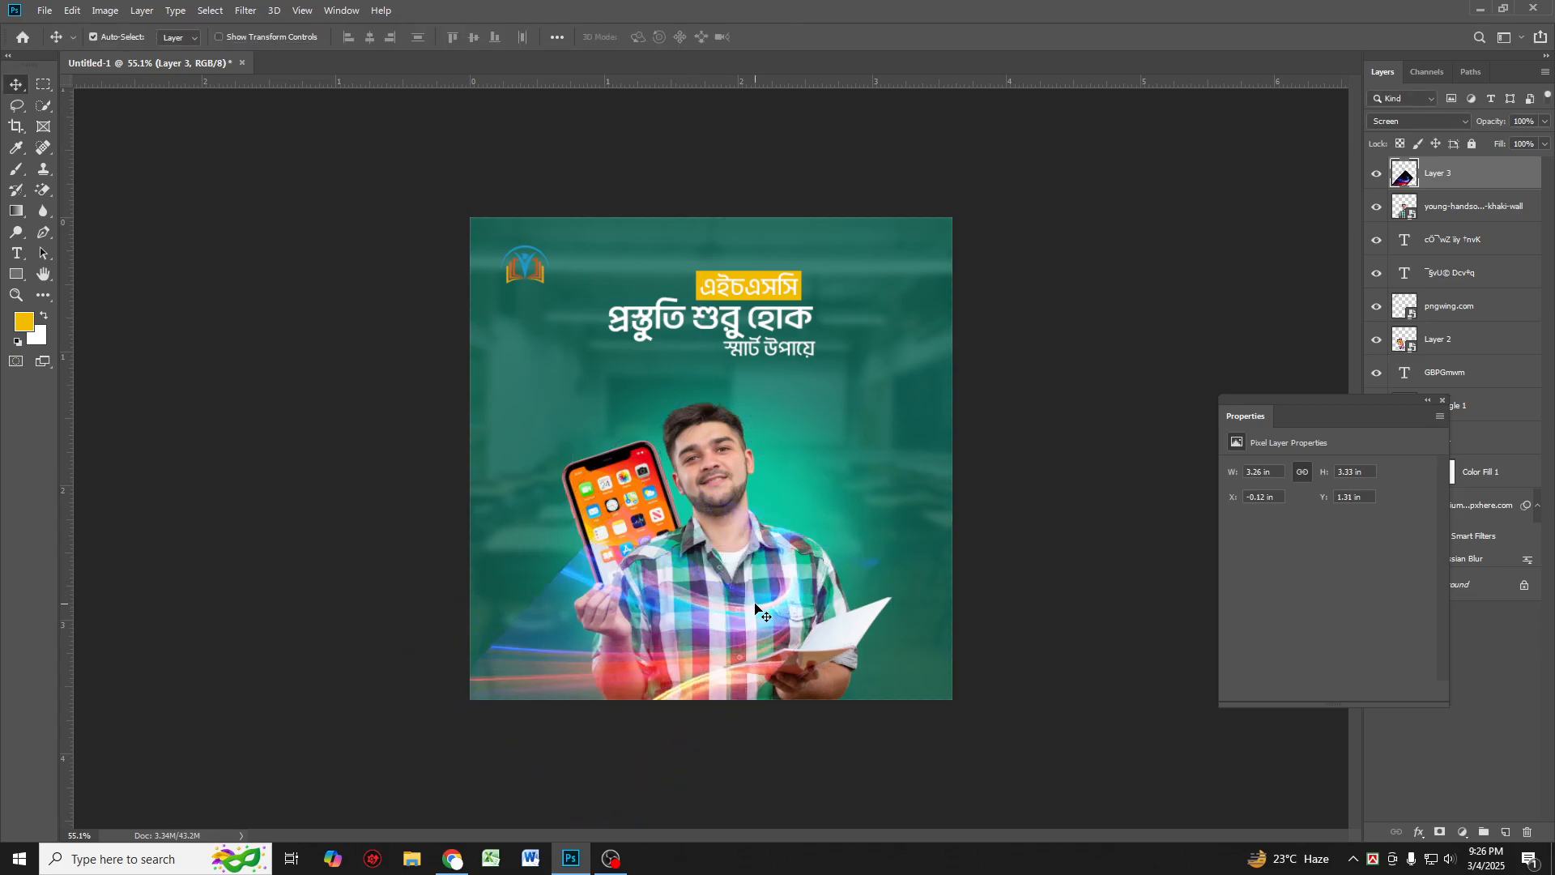
Step: Delete the light-streak layer and return to the browser
key("Delete")
key("alt+Tab")
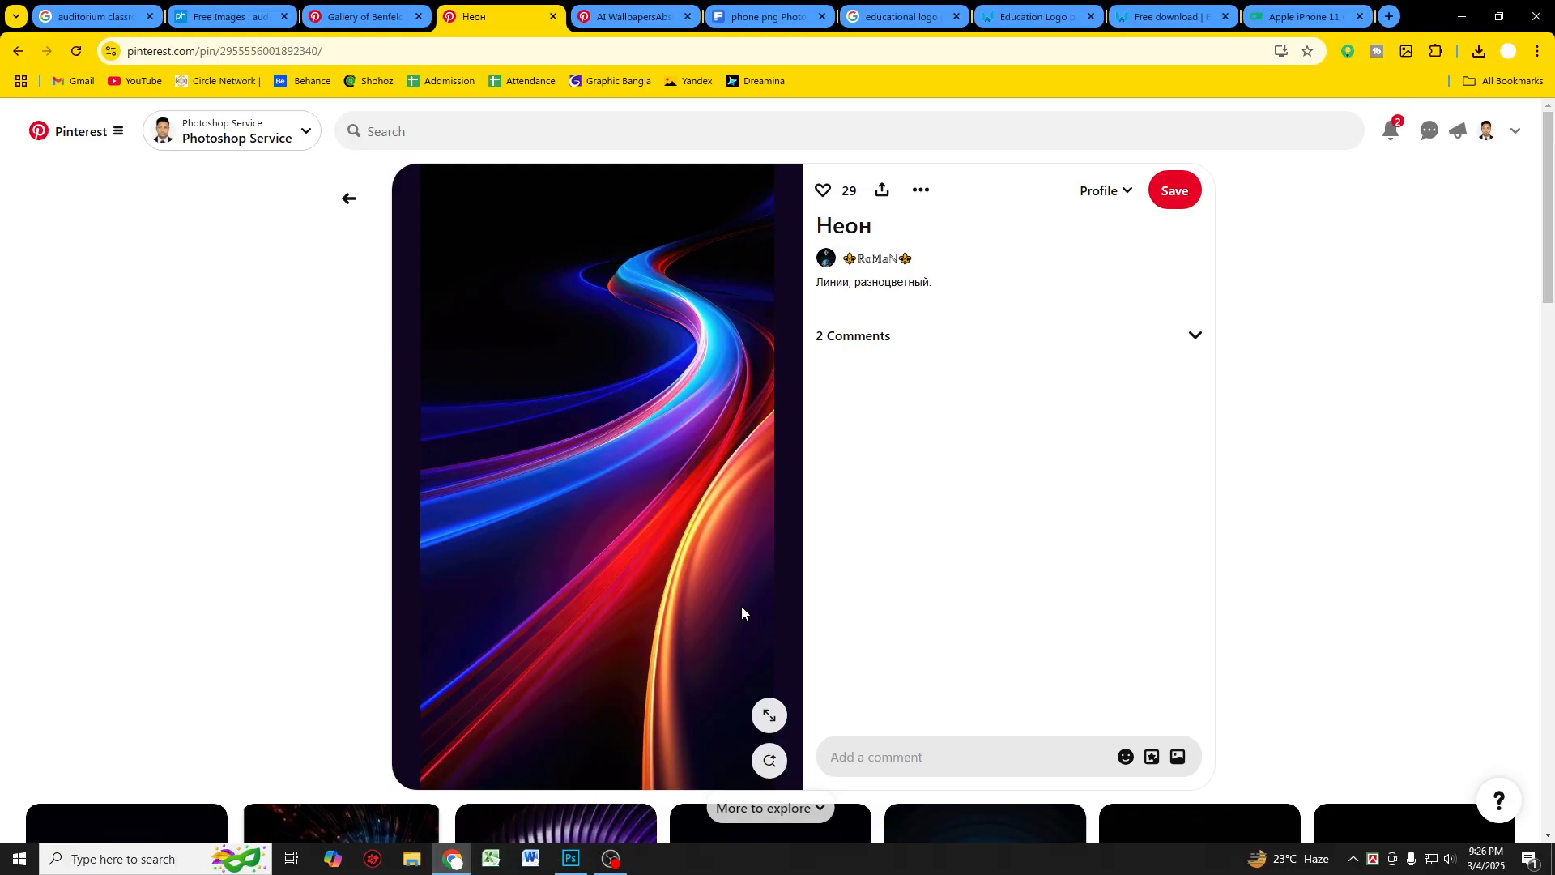
Step: Look through more neon and light-effect pins, returning to the glow light trail pin
scroll(741, 613, "down", 10)
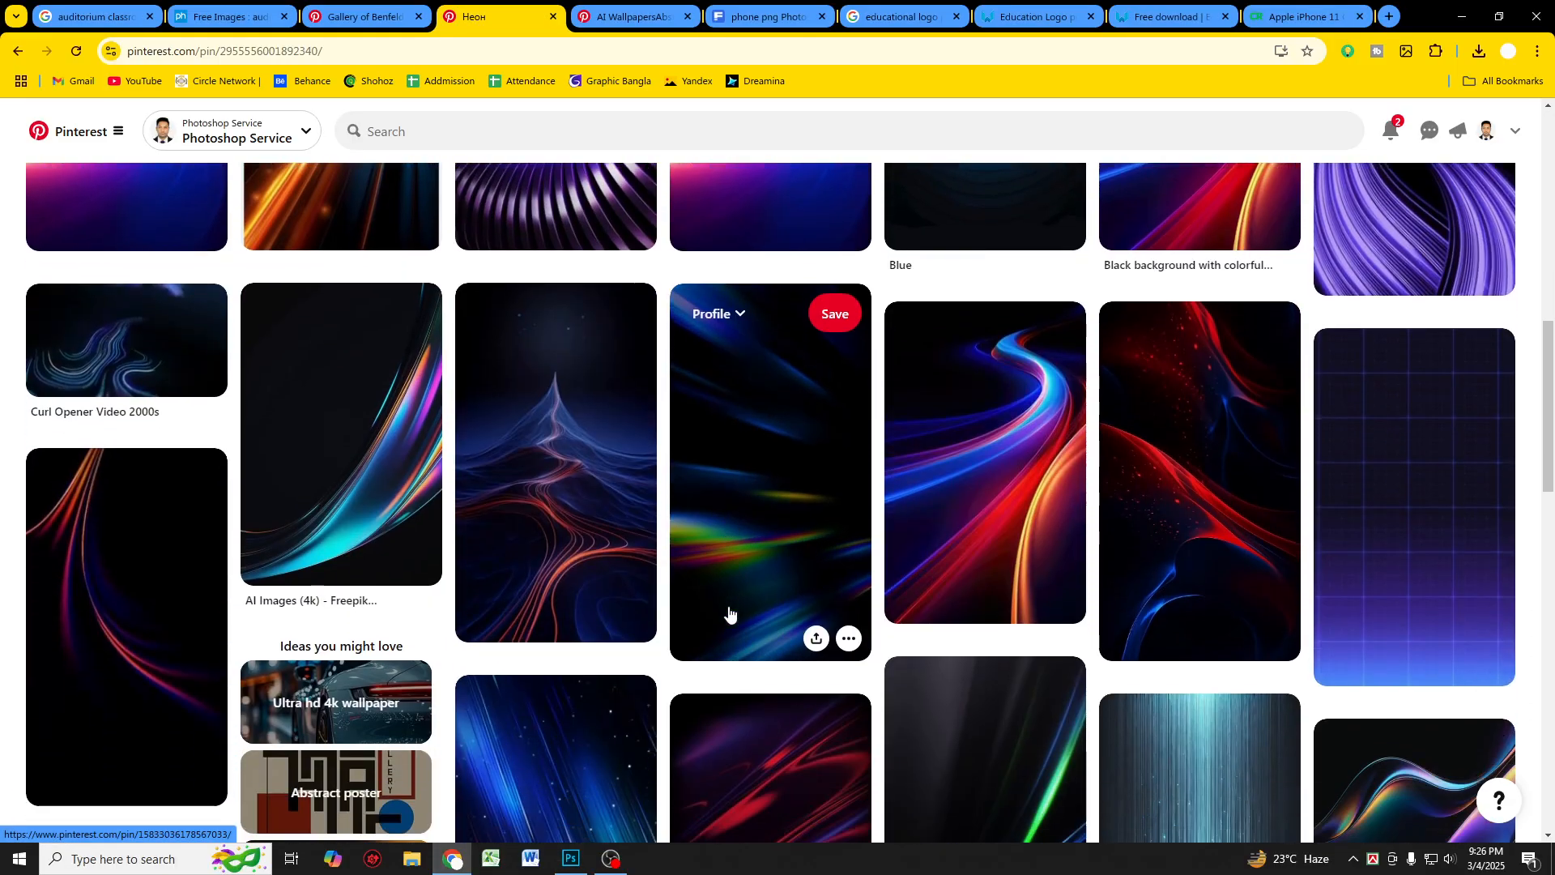
scroll(730, 613, "down", 12)
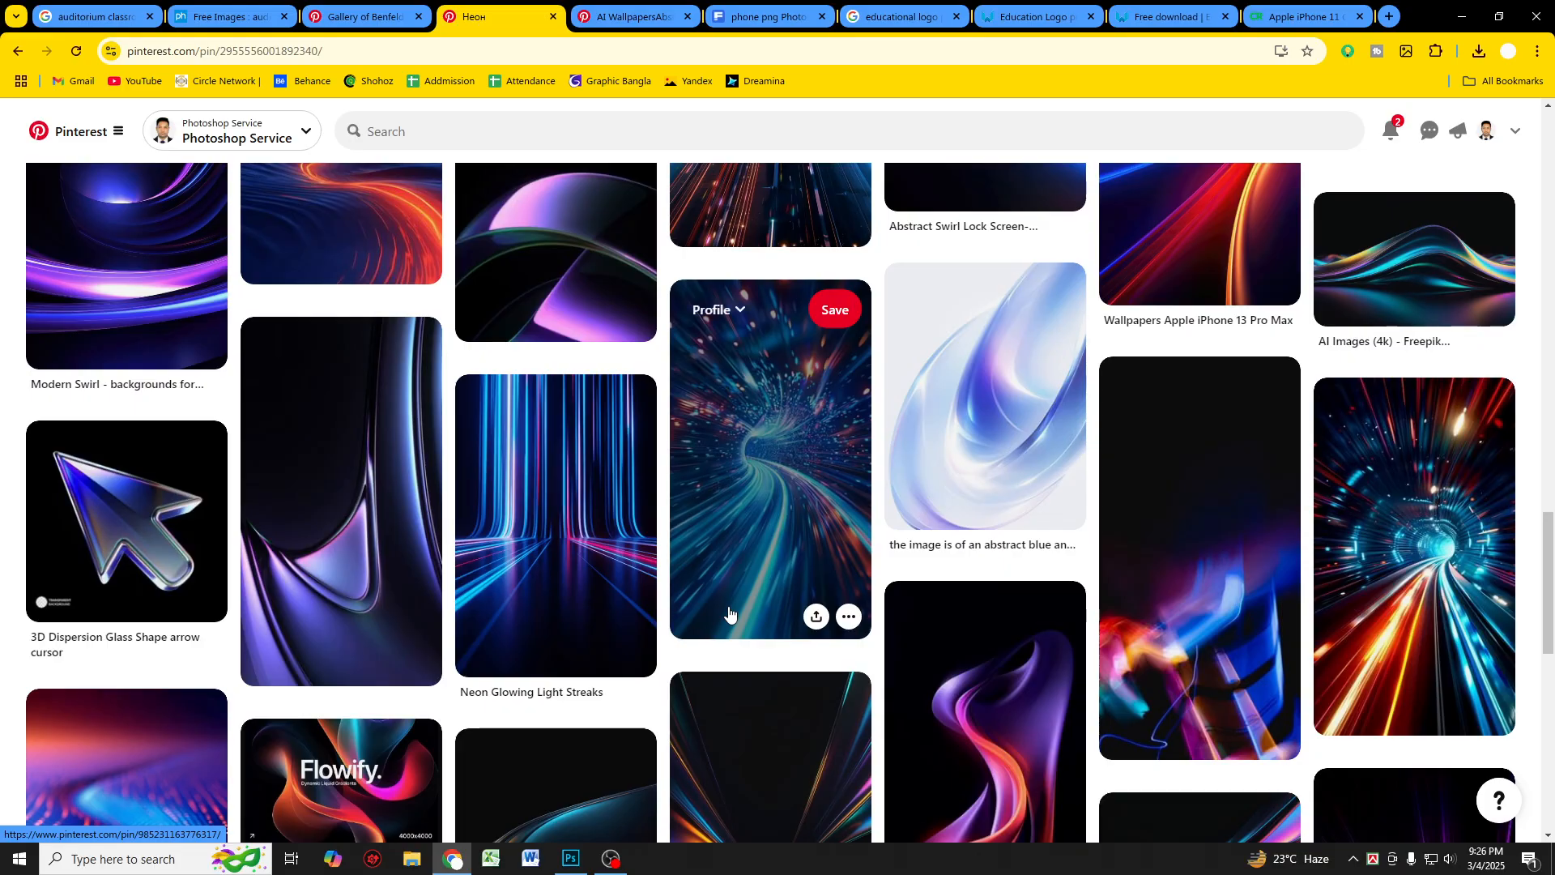
scroll(729, 614, "down", 10)
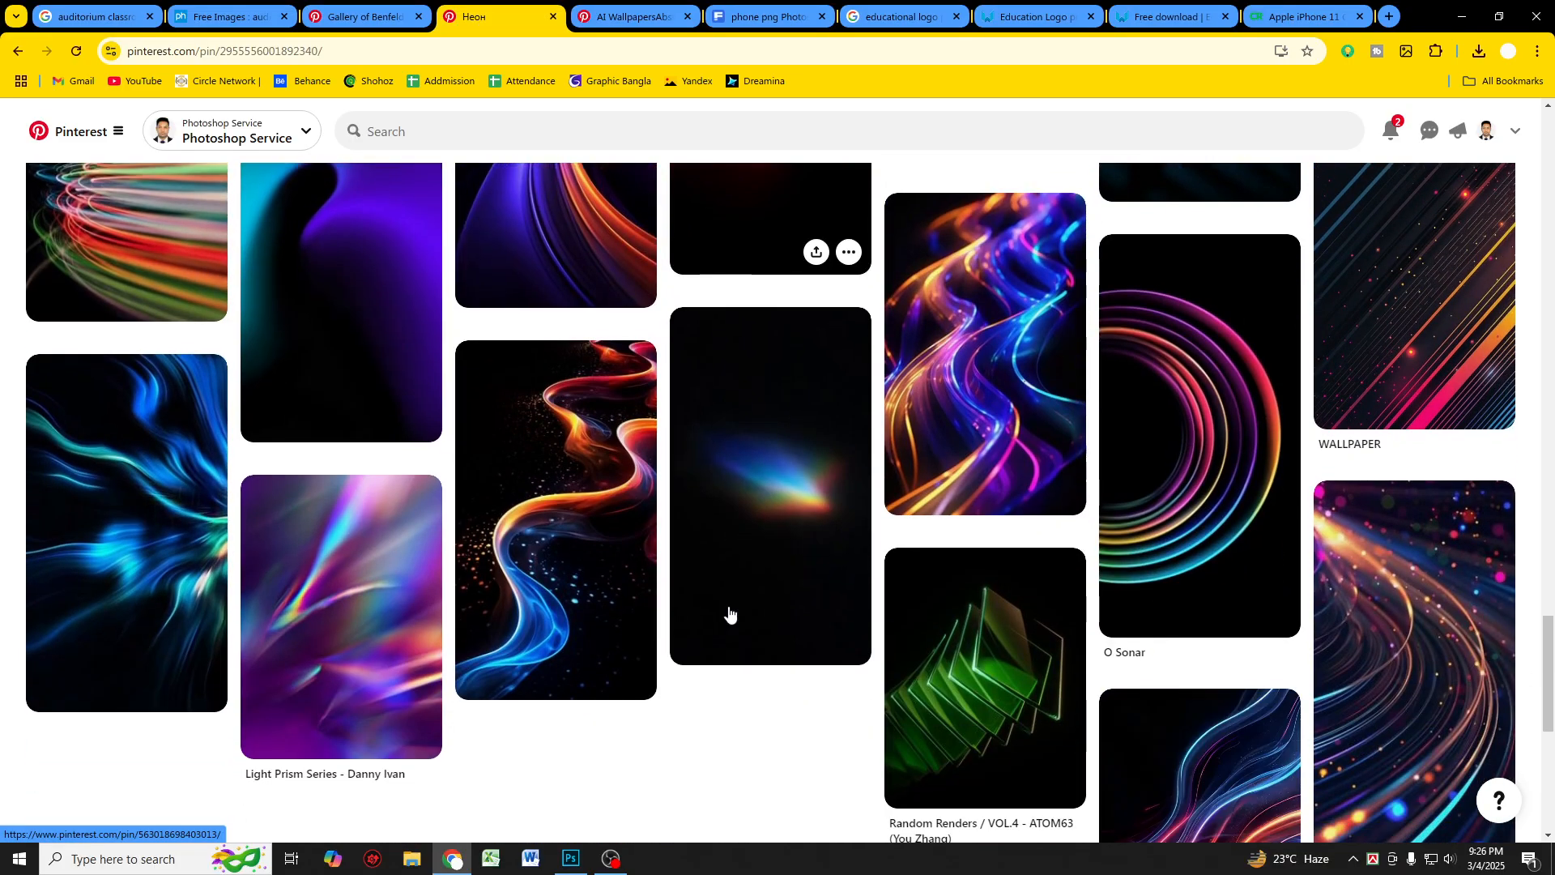
scroll(729, 613, "down", 10)
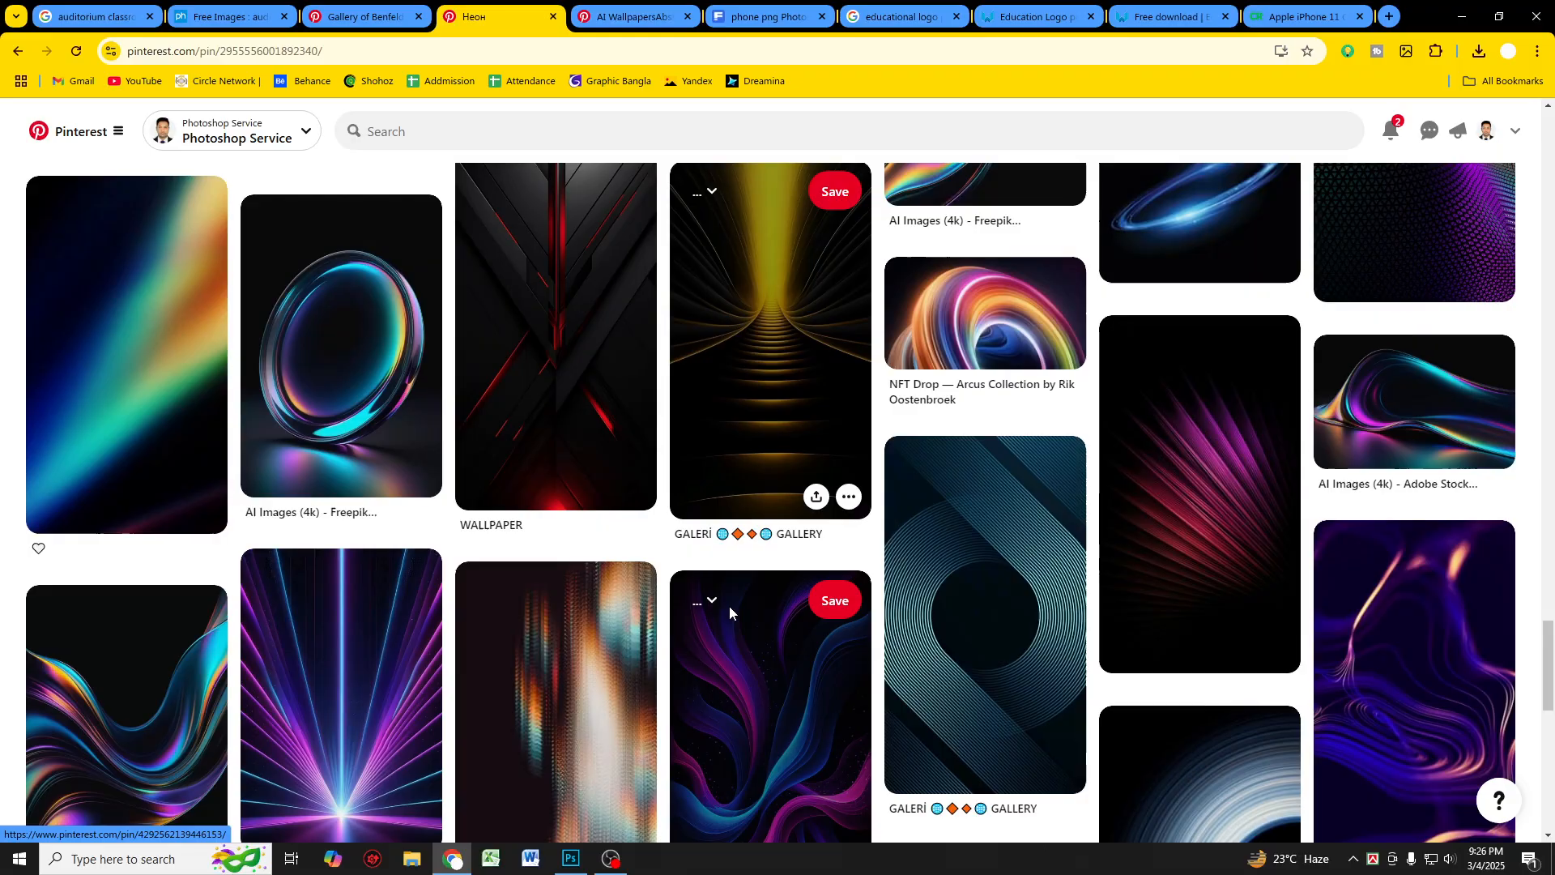
scroll(729, 606, "down", 10)
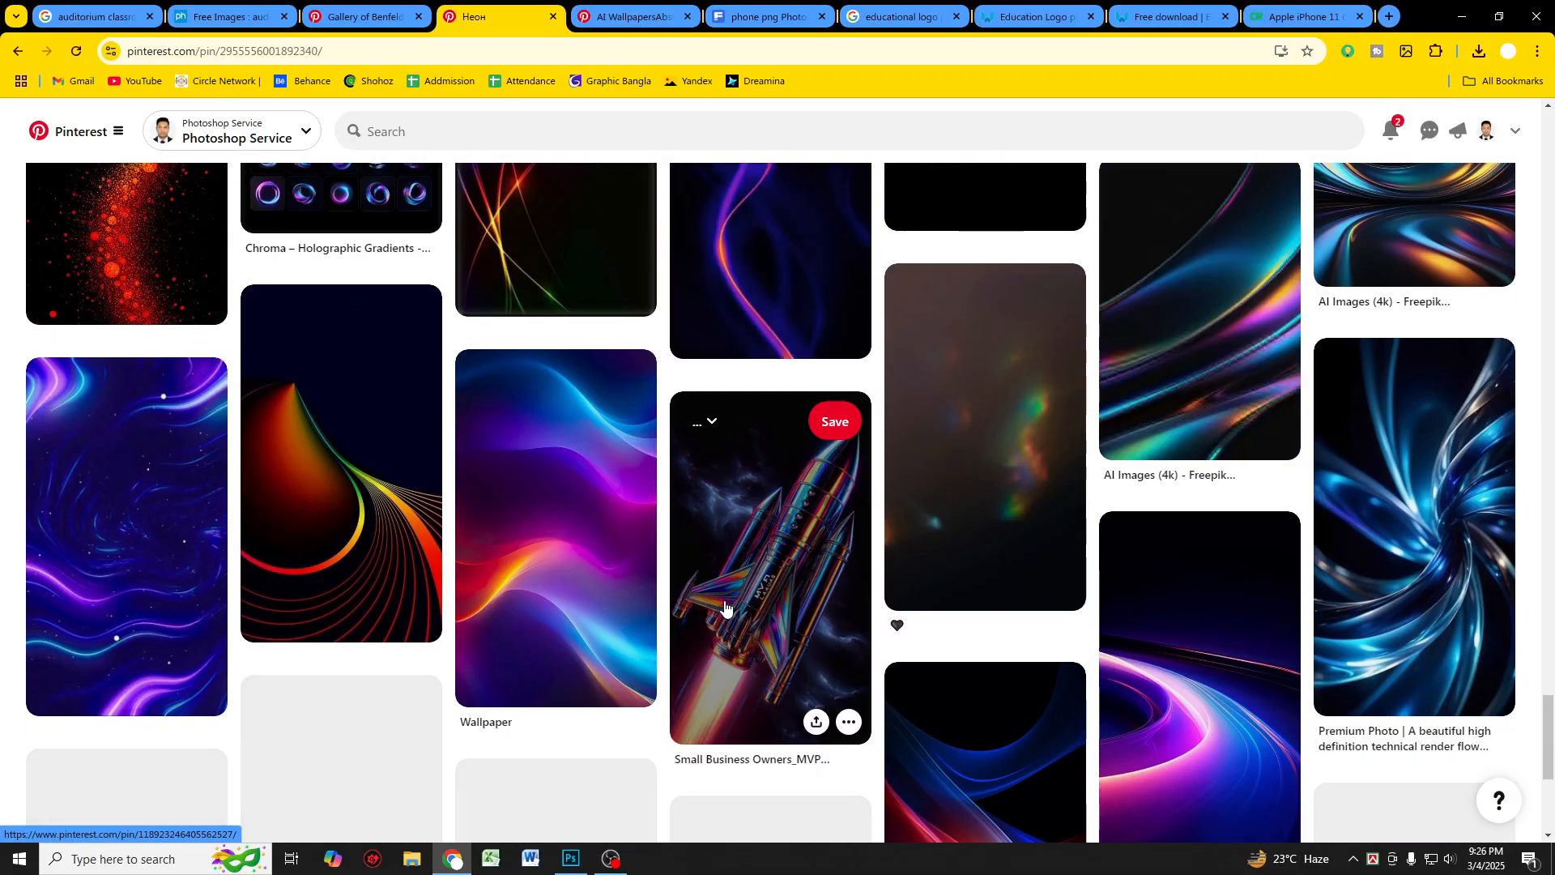
key("ctrl+Tab")
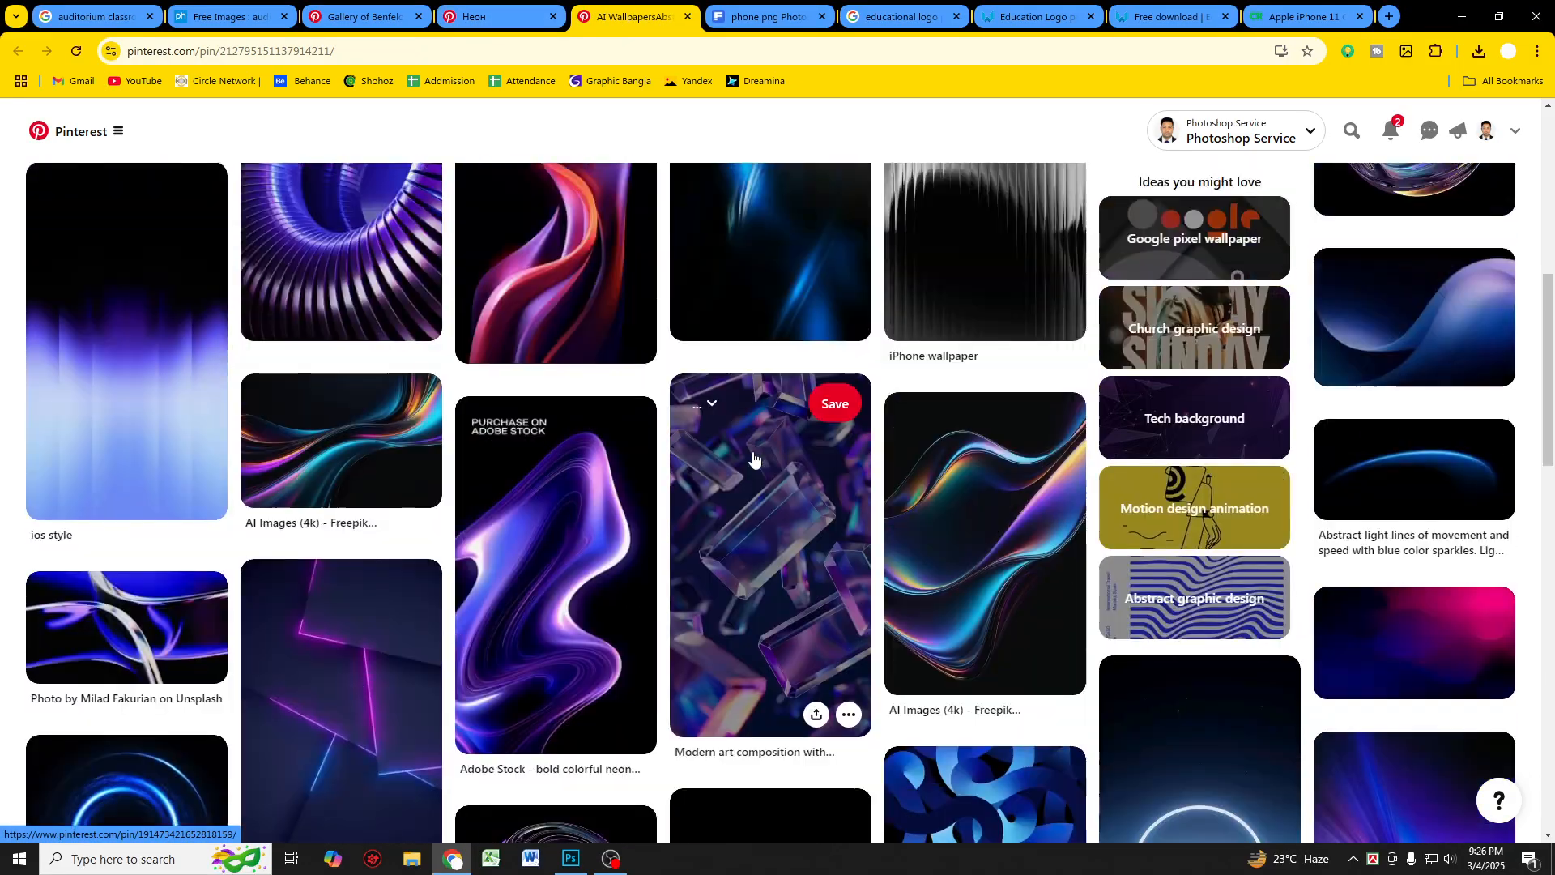
scroll(754, 458, "up", 8)
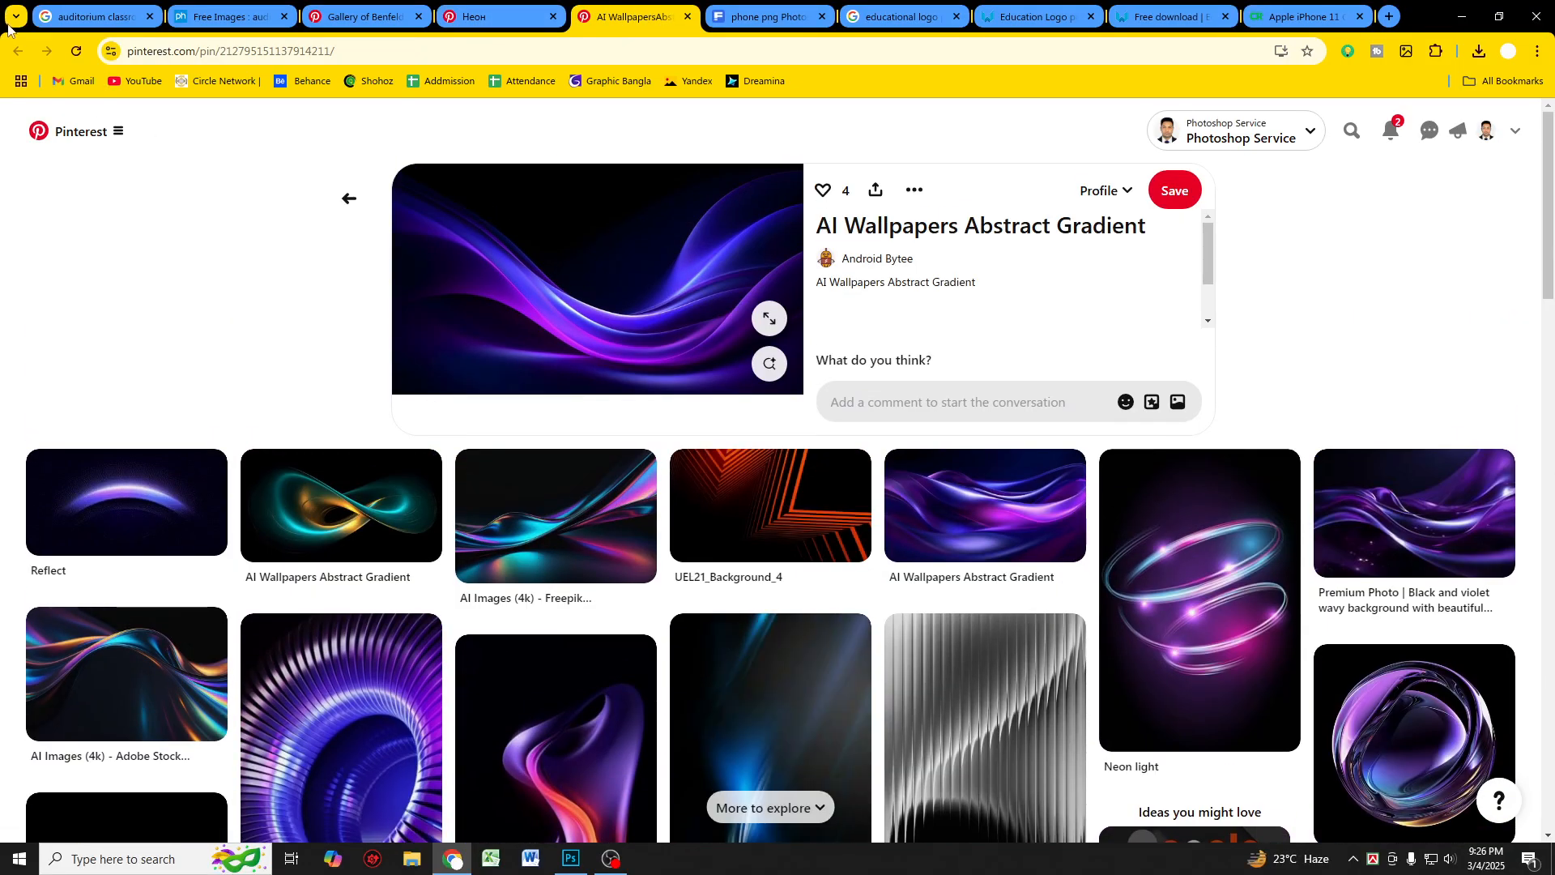
key("ctrl+shift+Tab")
left_click(25, 59)
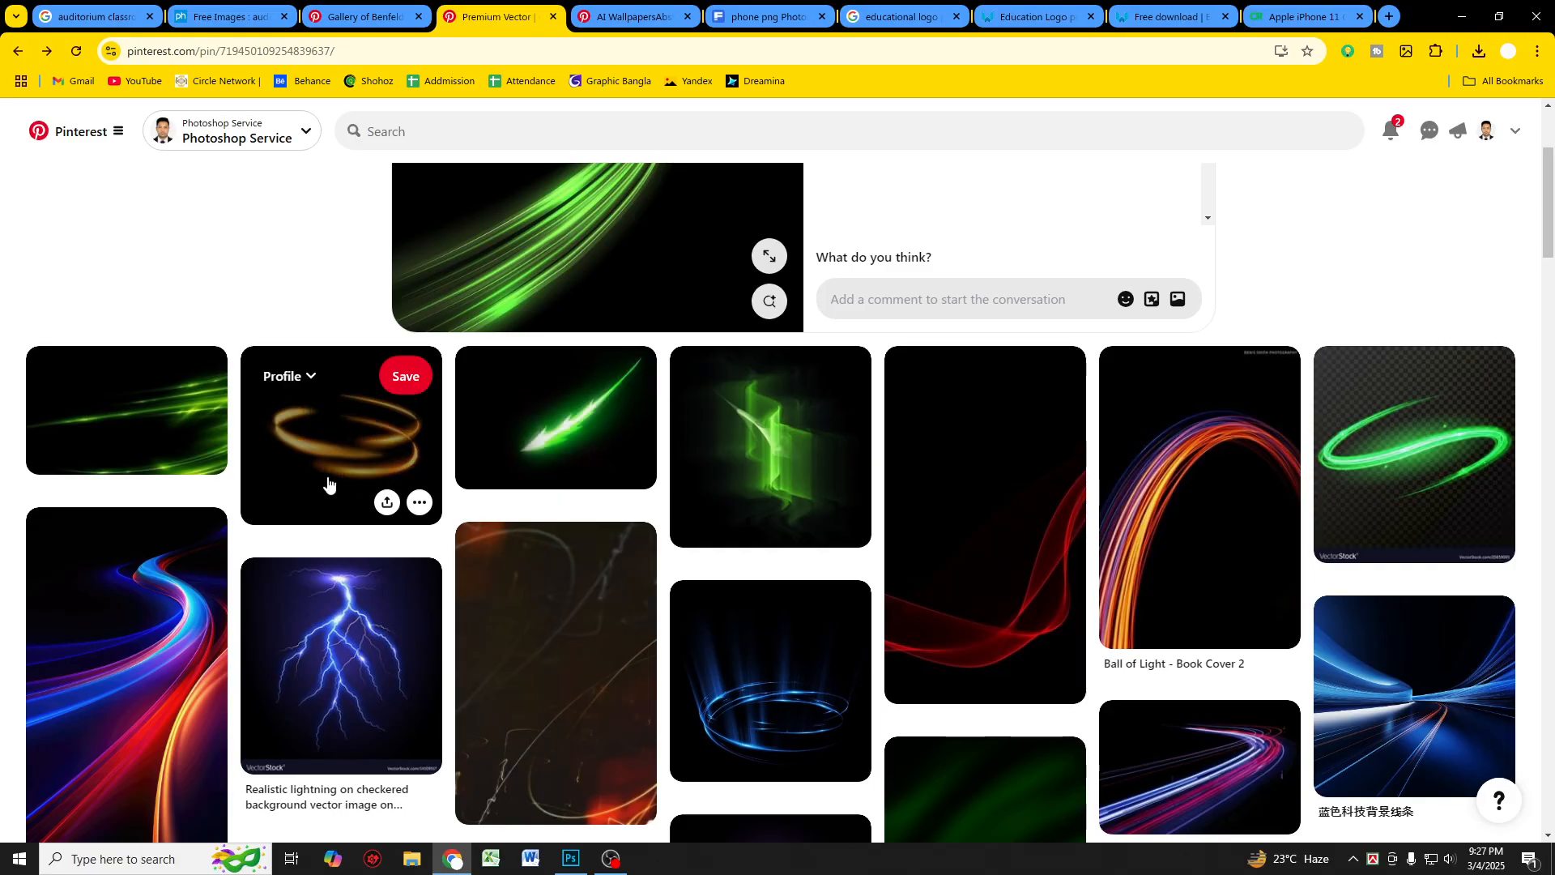
Step: Browse the gold light-effect pins and return to the green glow light trail pin
left_click(17, 56)
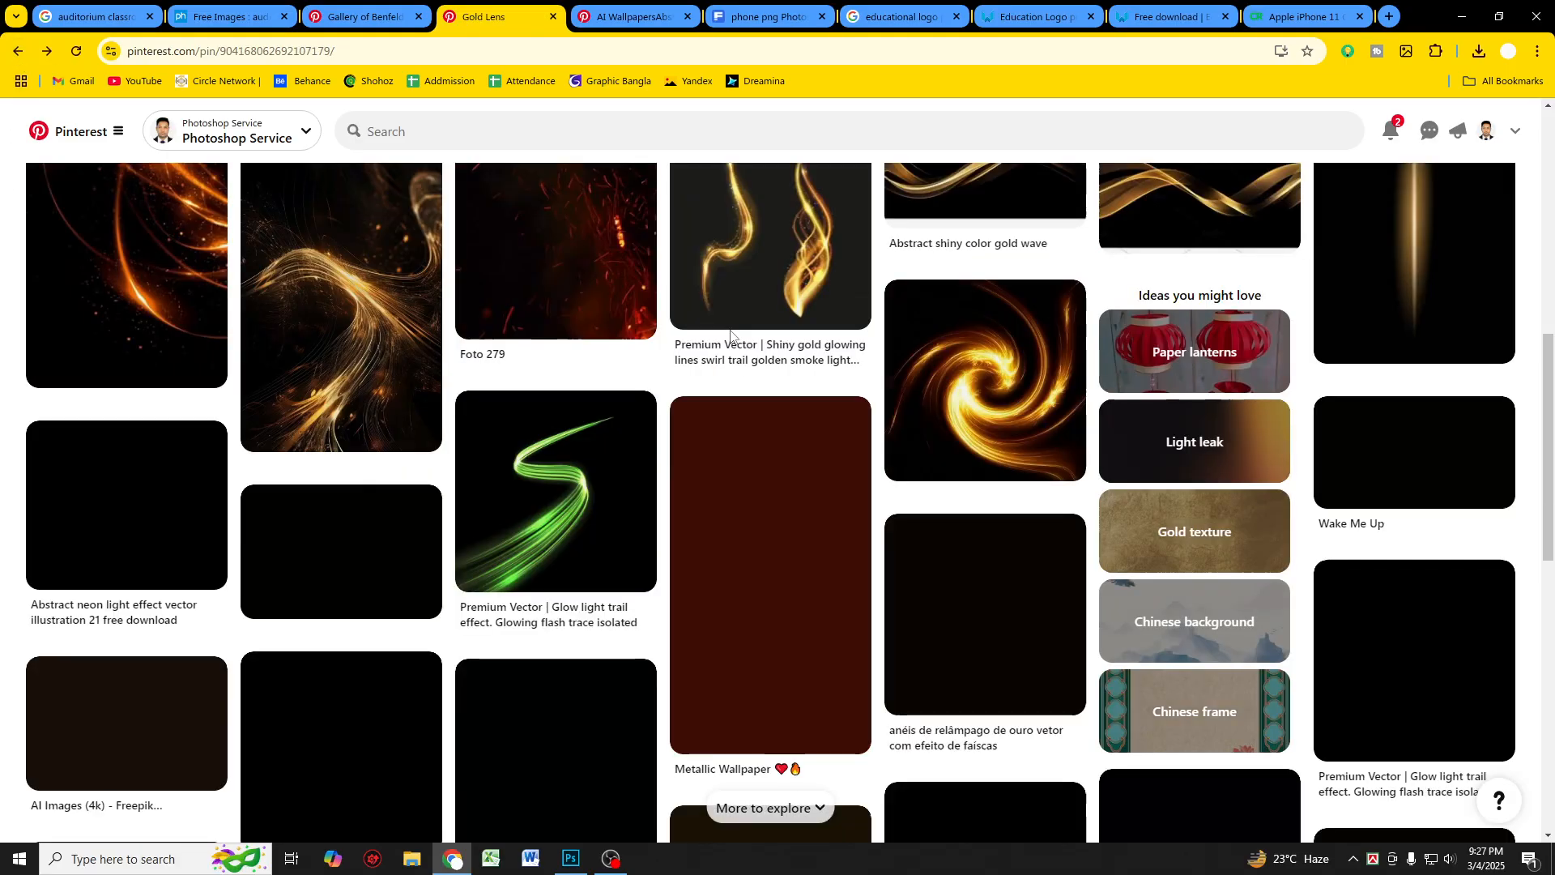
scroll(699, 435, "up", 3)
scroll(704, 456, "down", 4)
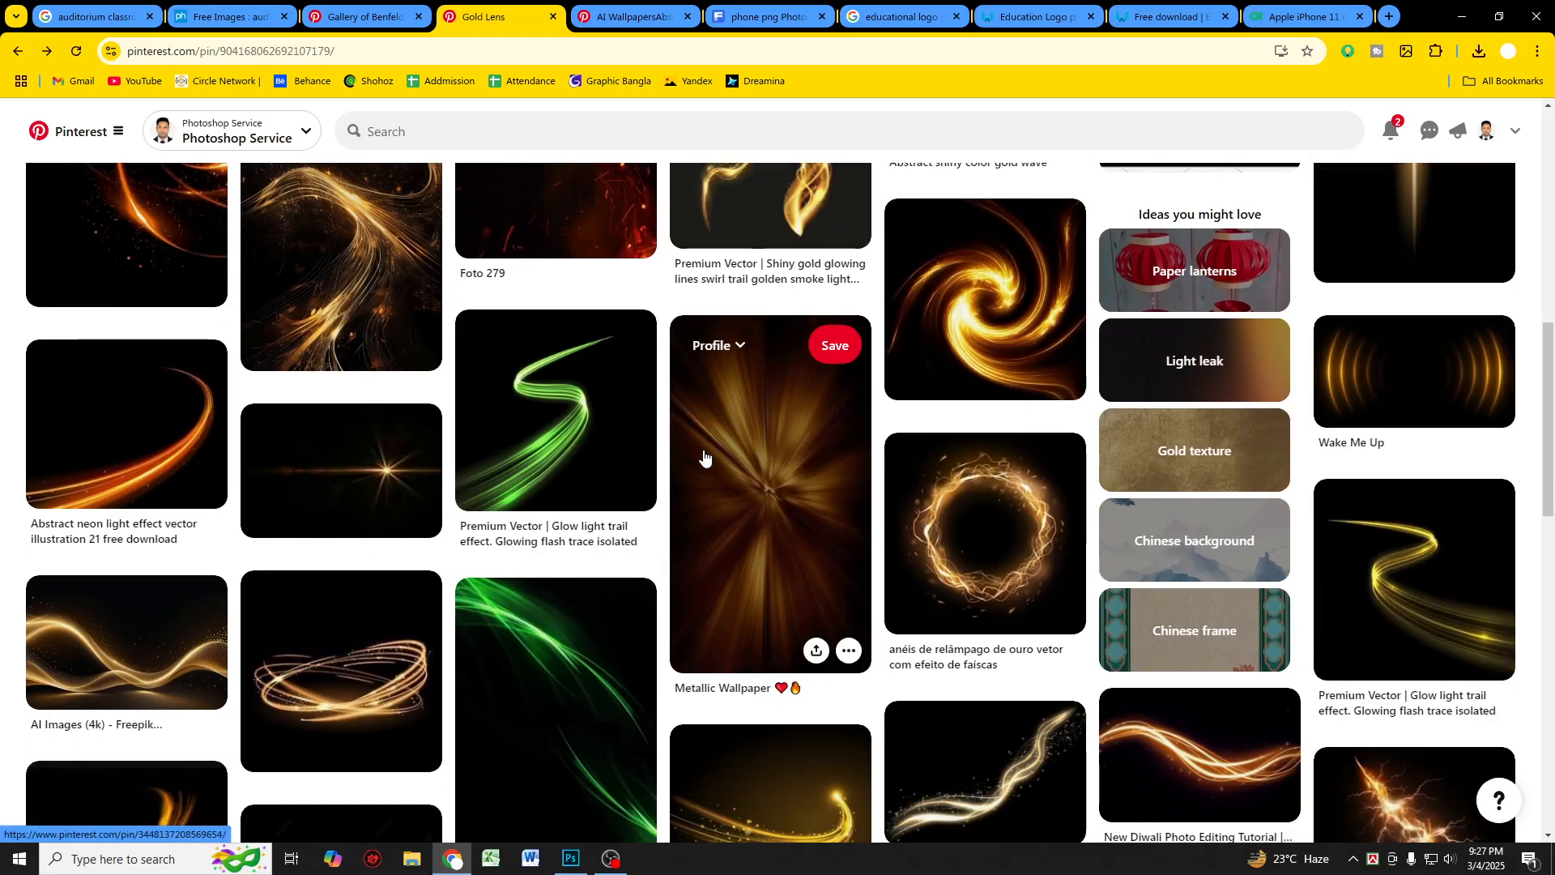
scroll(691, 490, "down", 9)
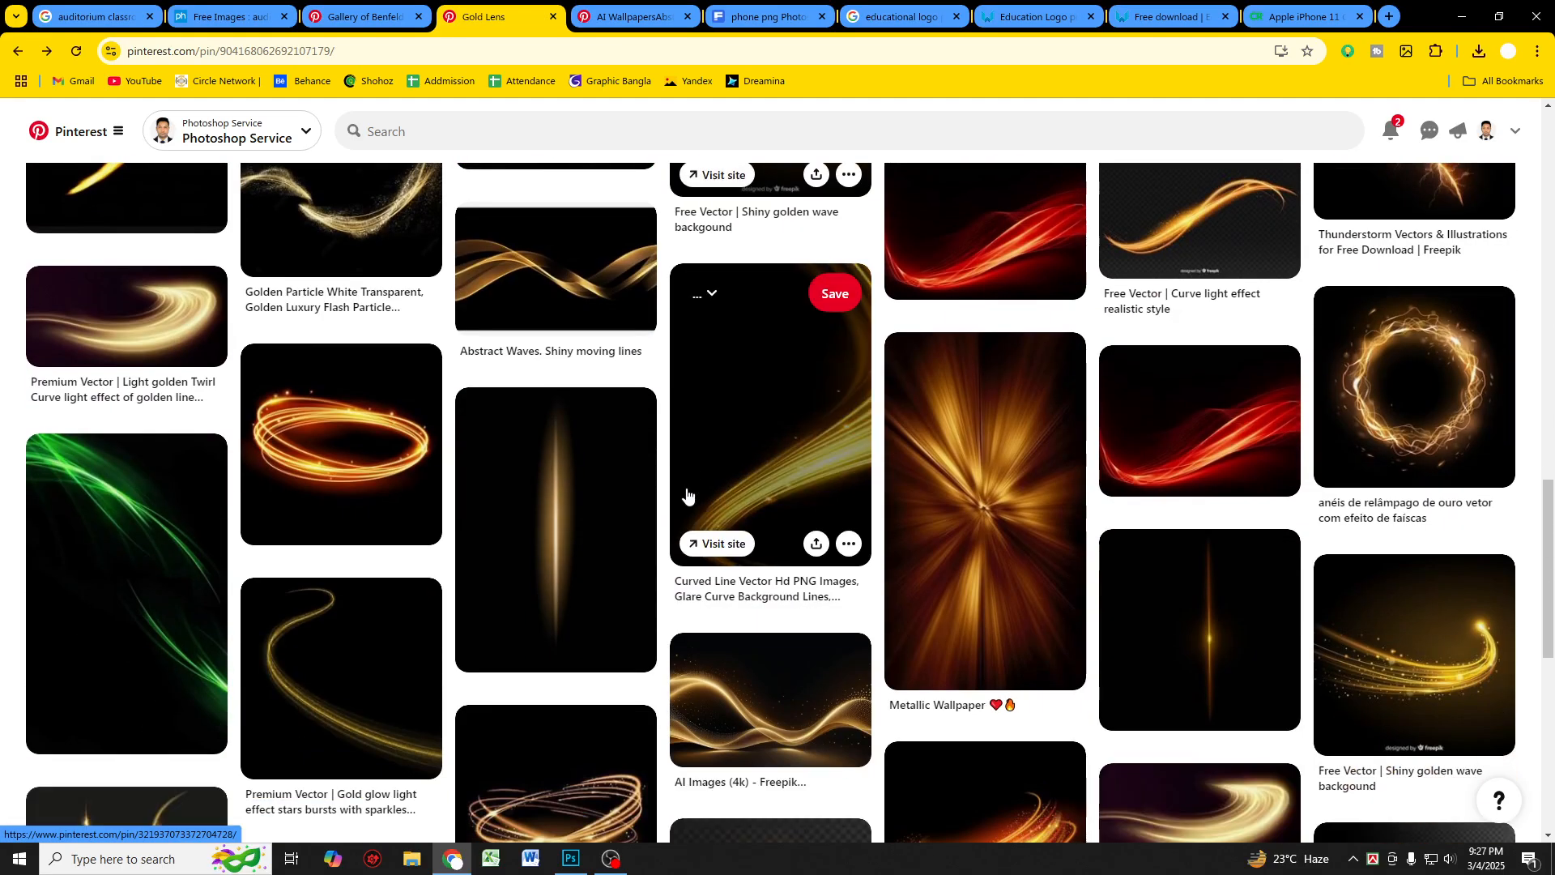
scroll(687, 495, "down", 8)
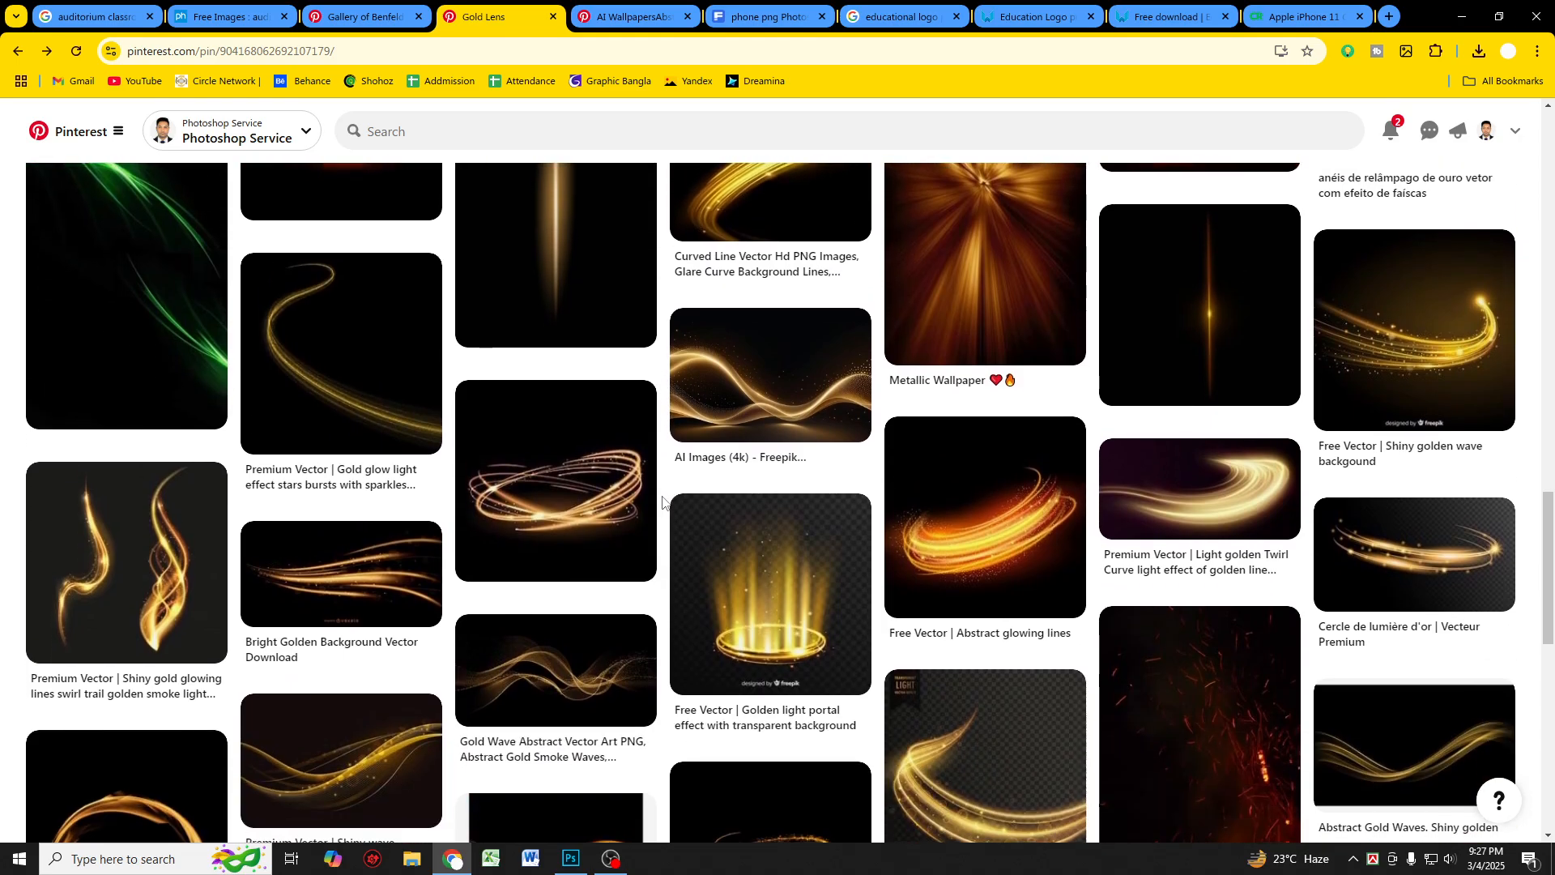
scroll(663, 502, "down", 5)
scroll(662, 502, "down", 14)
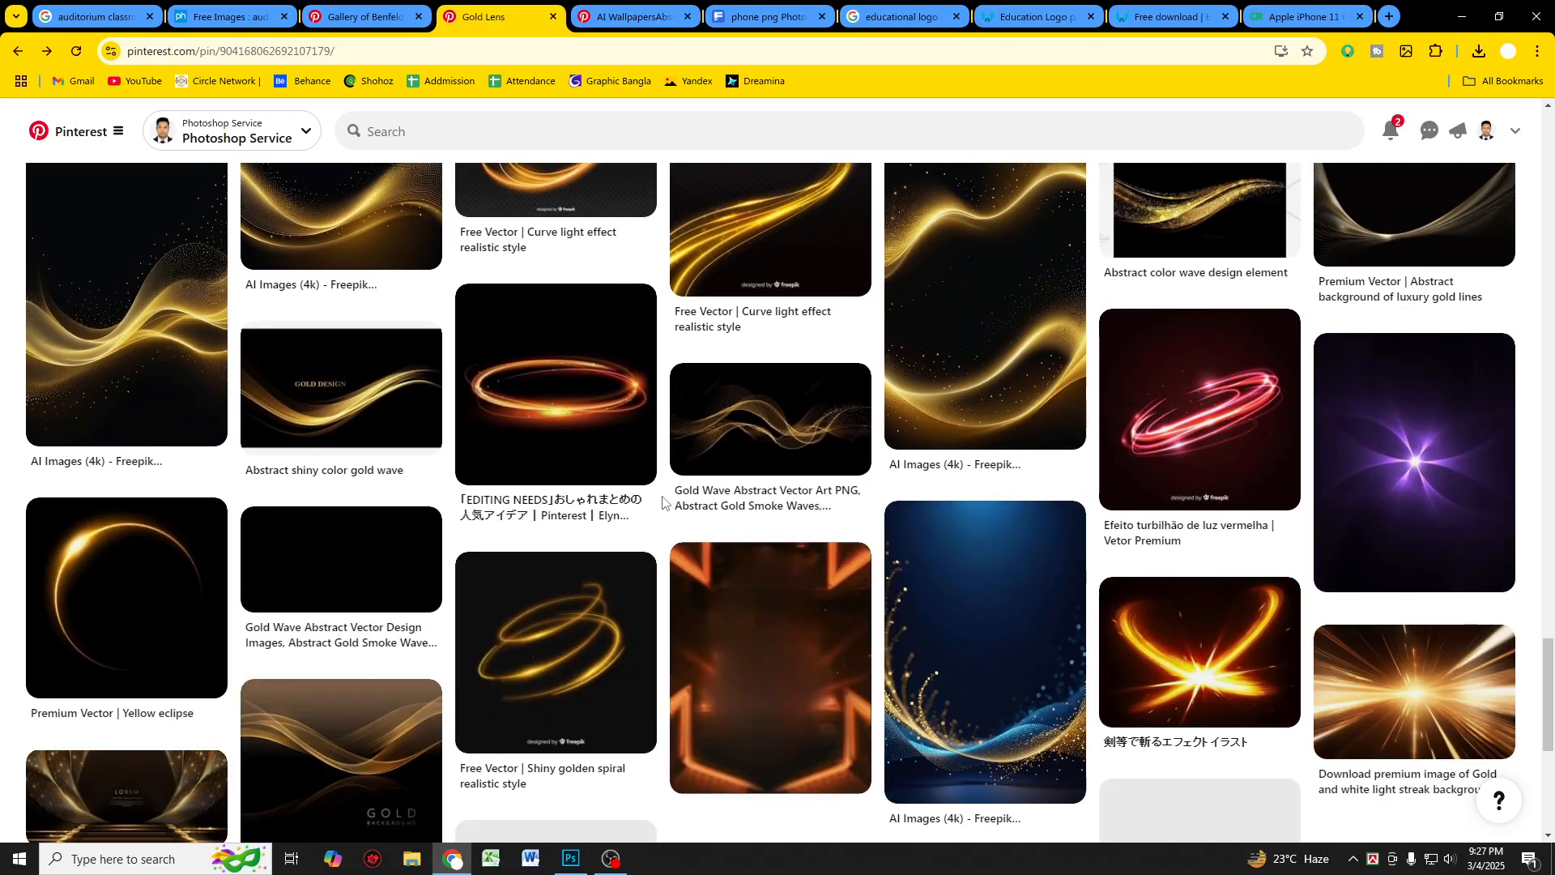
scroll(658, 514, "down", 10)
scroll(654, 525, "down", 5)
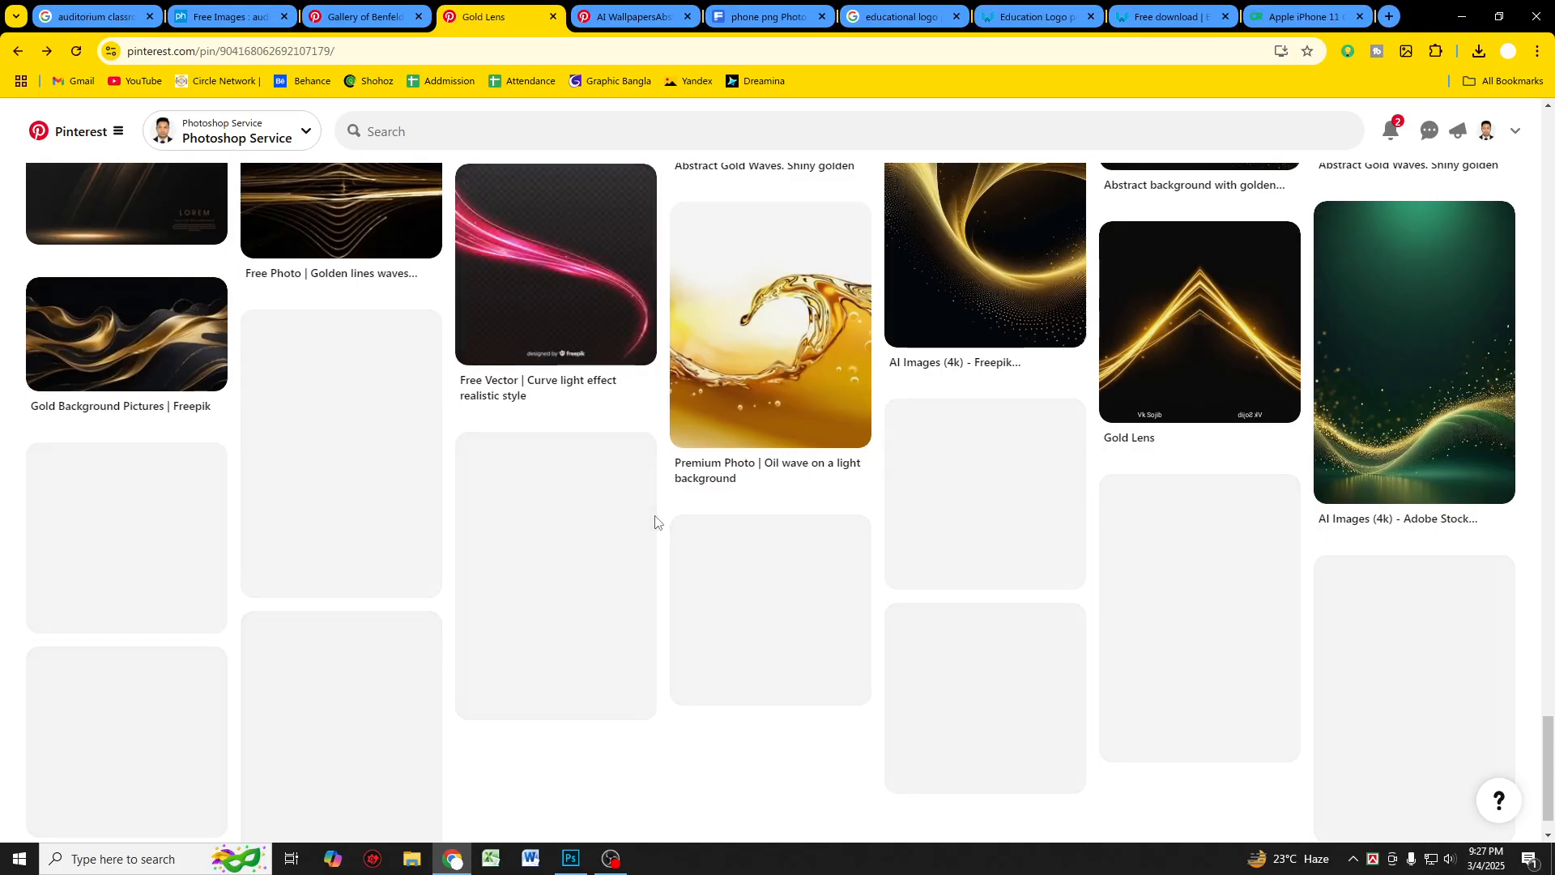
scroll(653, 521, "down", 3)
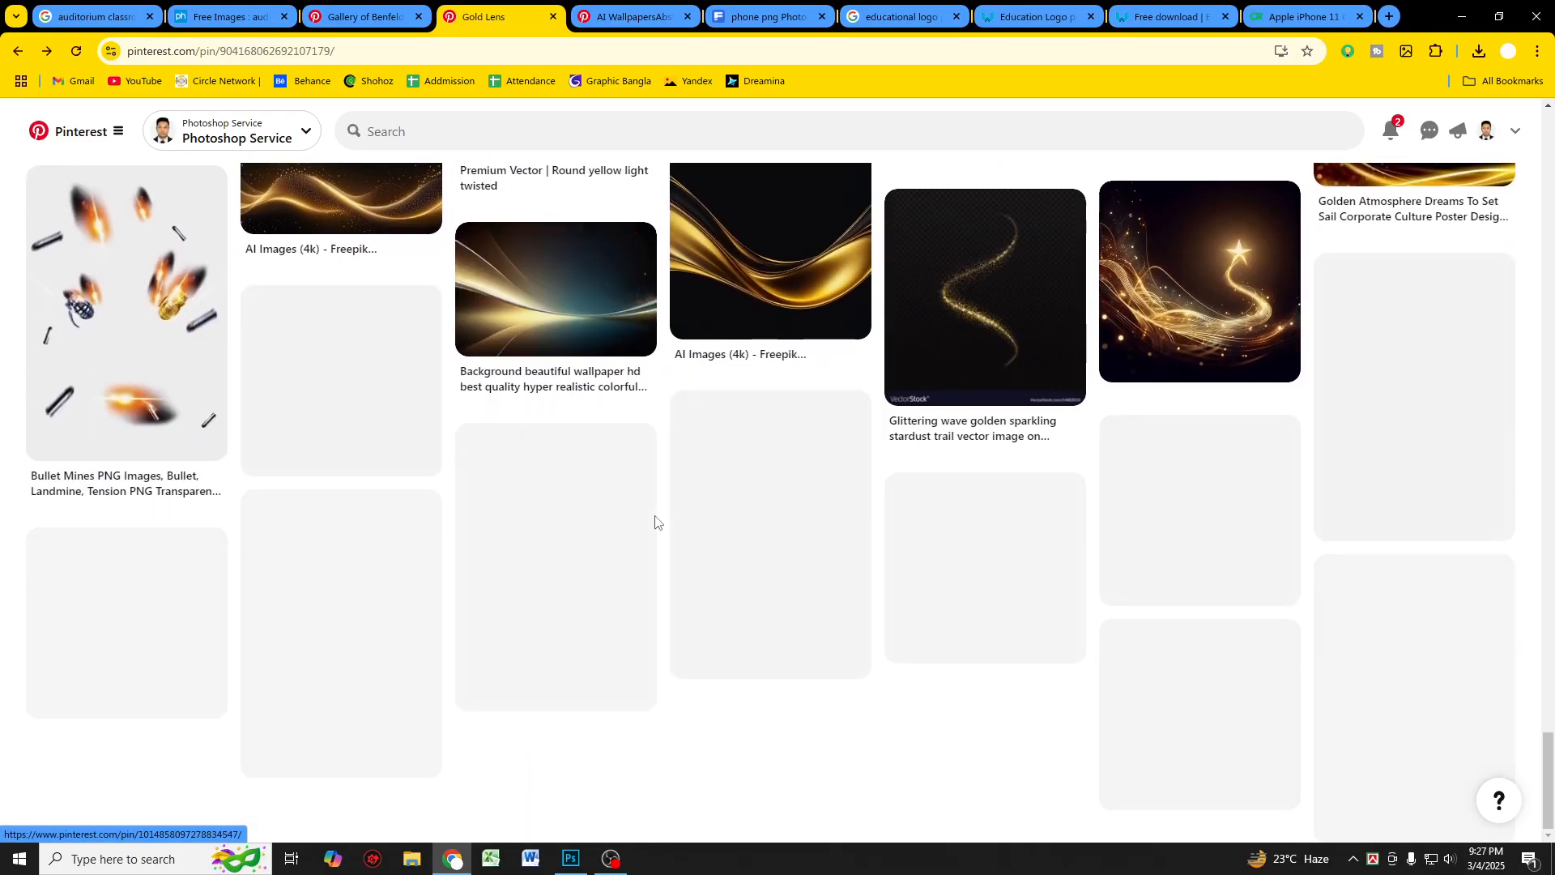
scroll(660, 522, "up", 7)
scroll(662, 521, "up", 15)
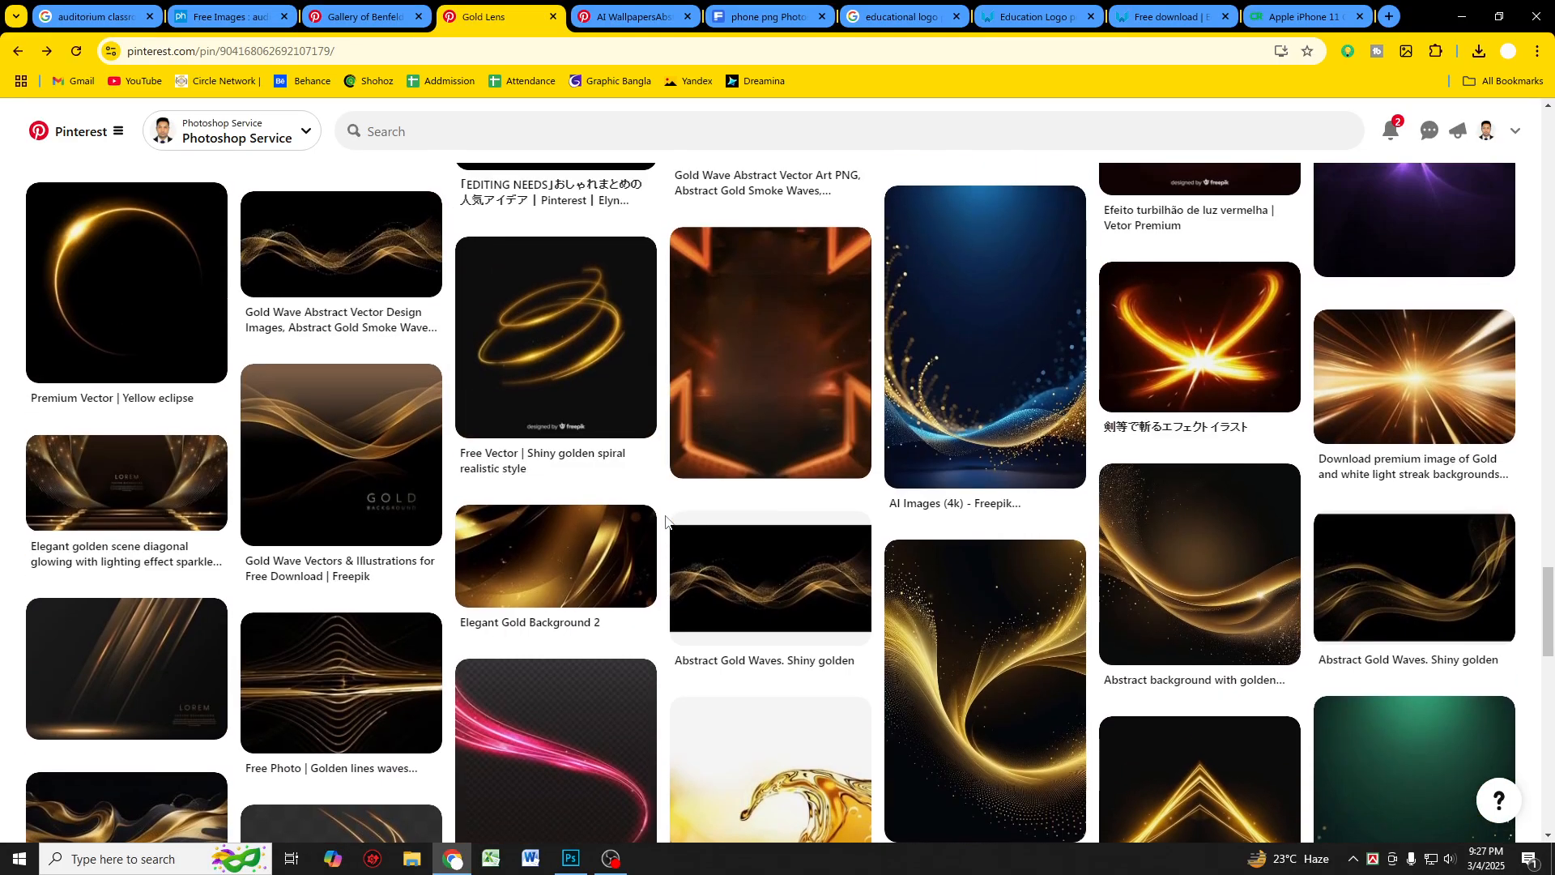
scroll(666, 521, "up", 10)
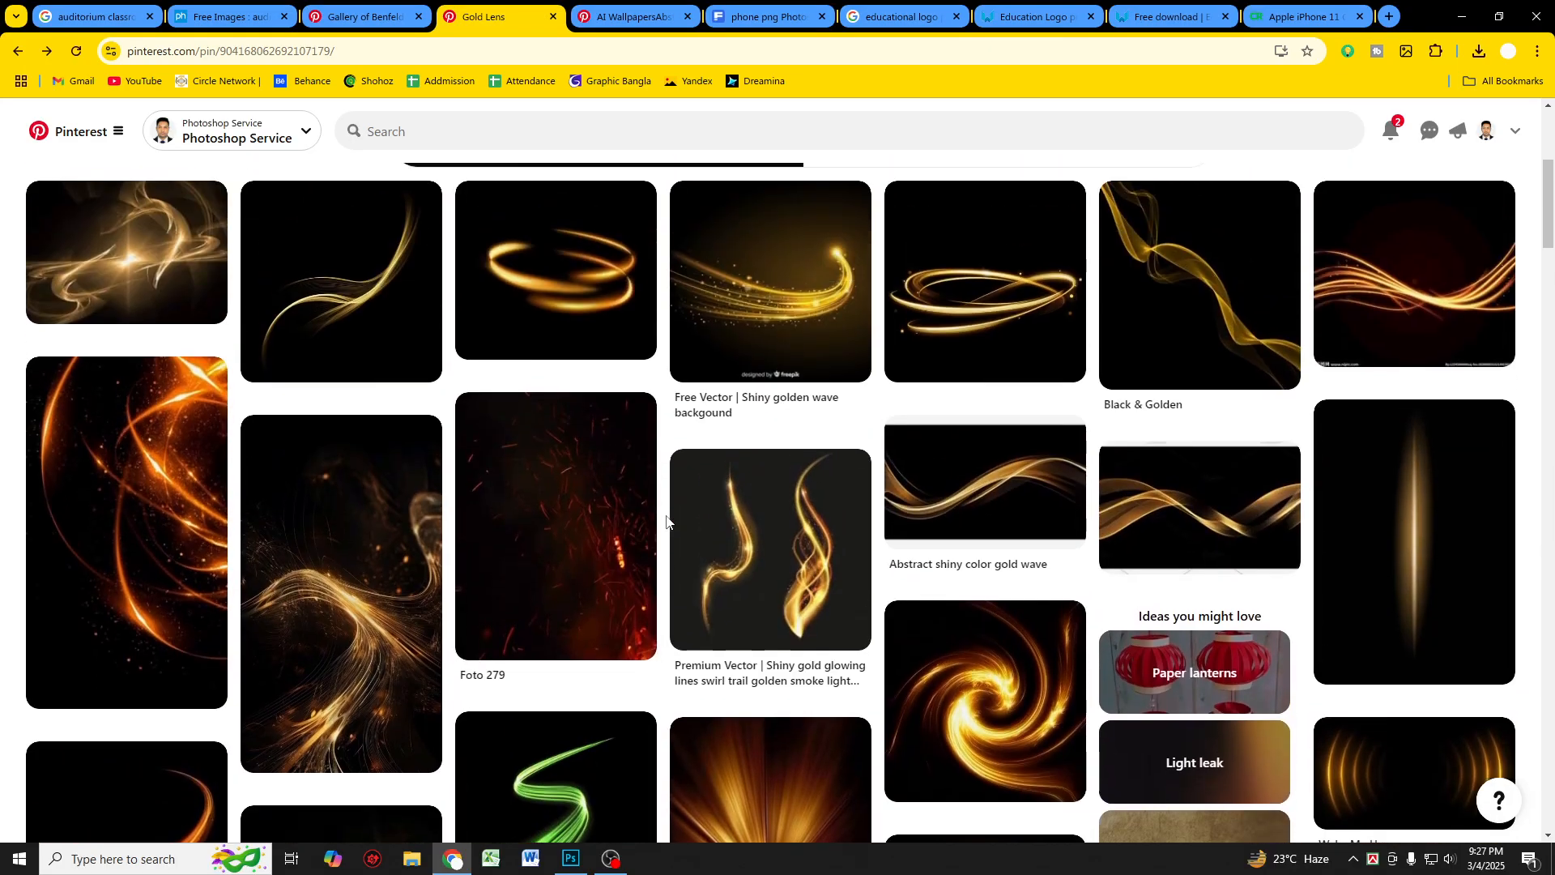
scroll(666, 521, "down", 3)
left_click(628, 563)
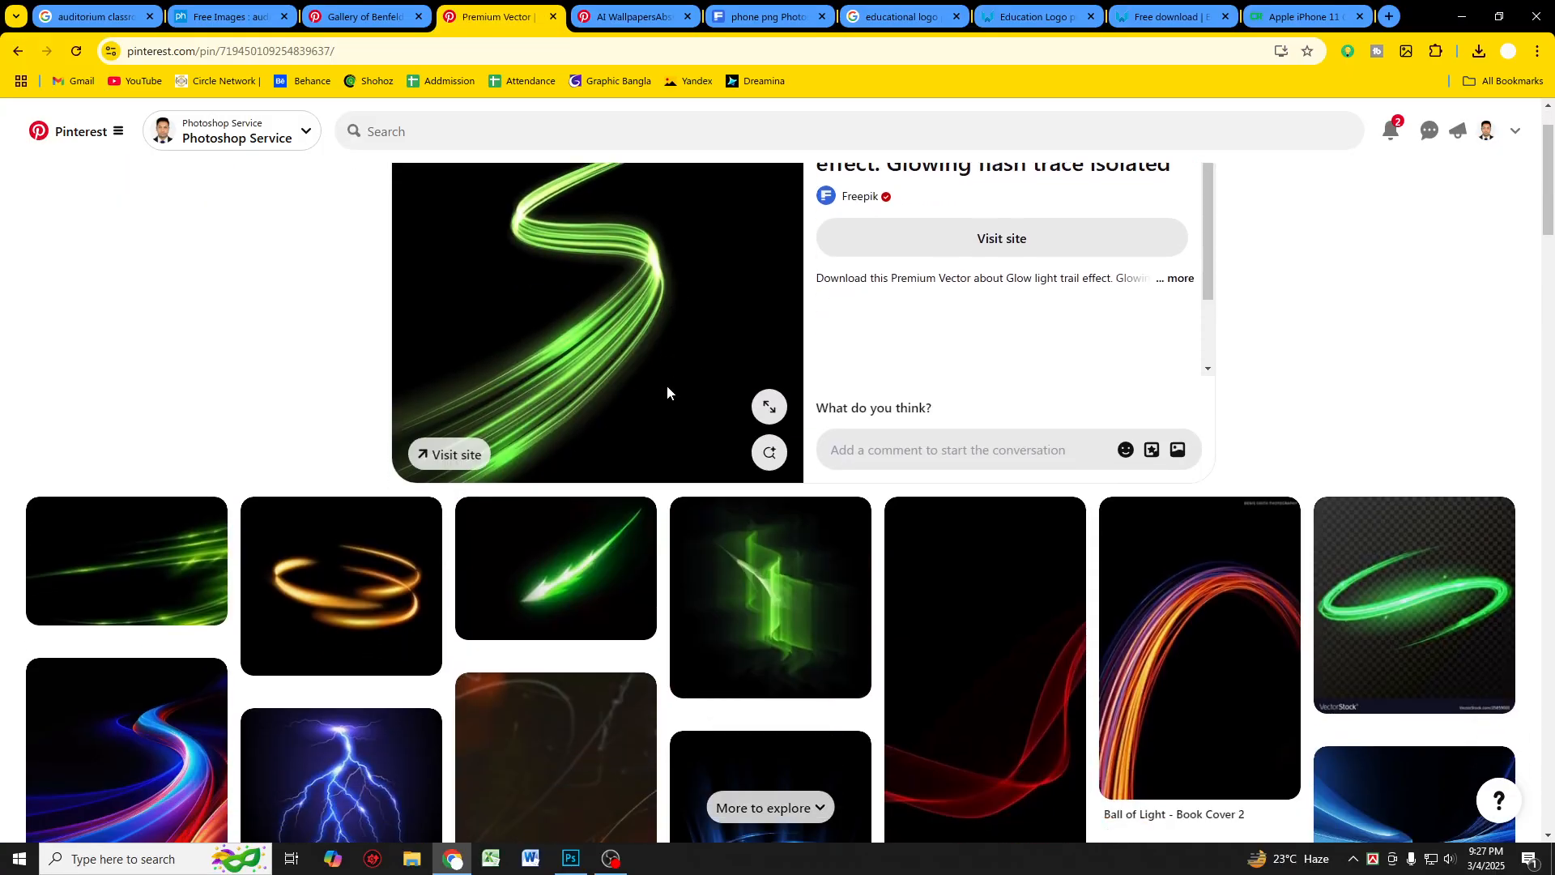
Step: Copy the green glow light trail image, paste it into the design and set its blend mode to Screen
scroll(667, 392, "down", 1)
right_click(581, 223)
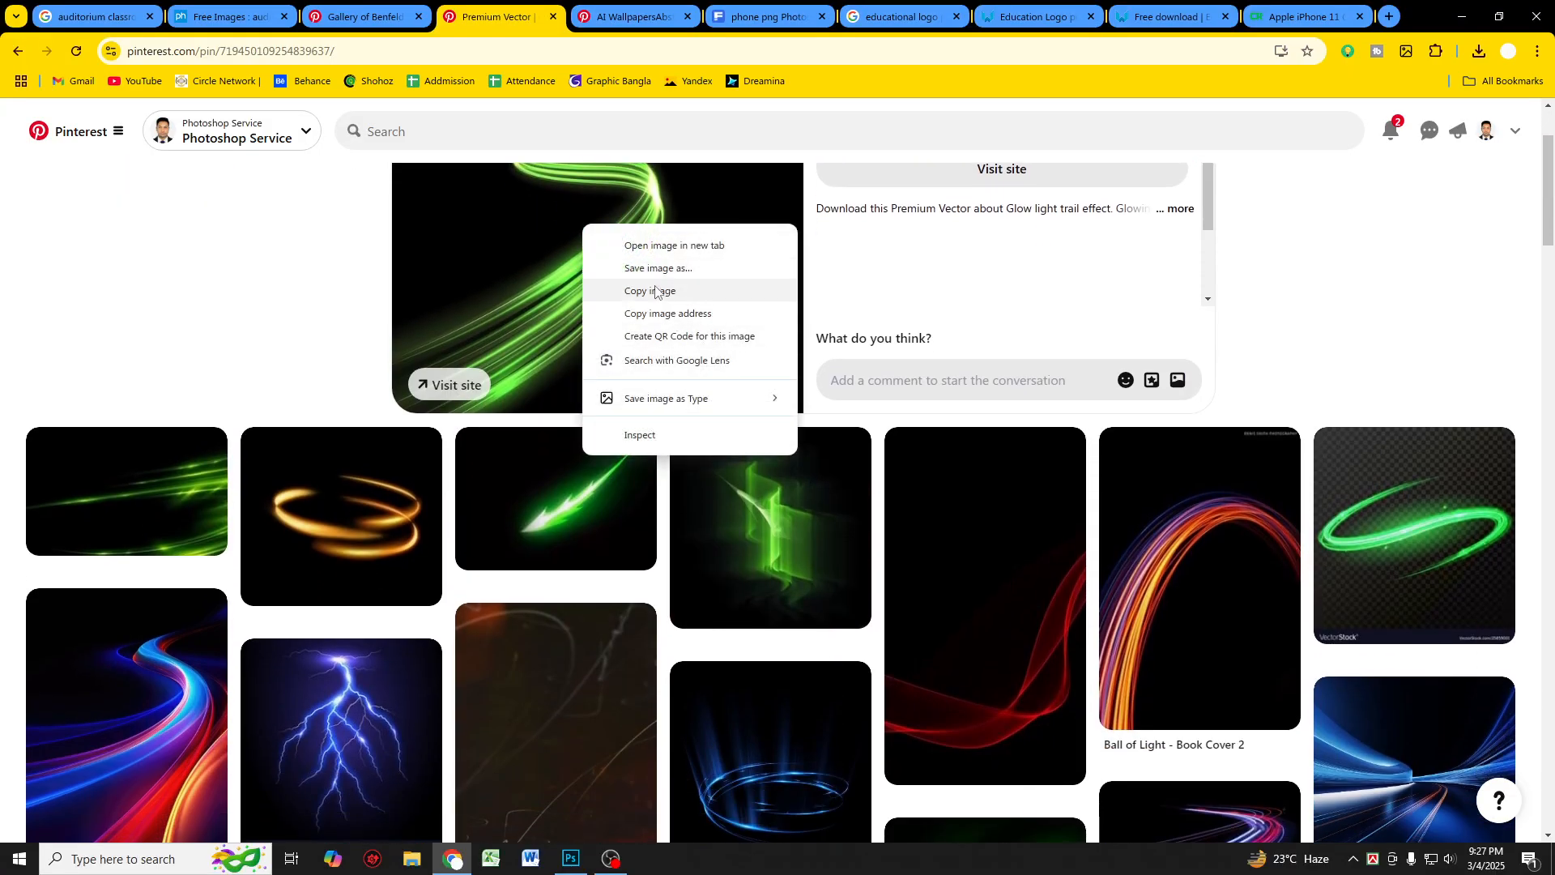
left_click(623, 290)
left_click(572, 859)
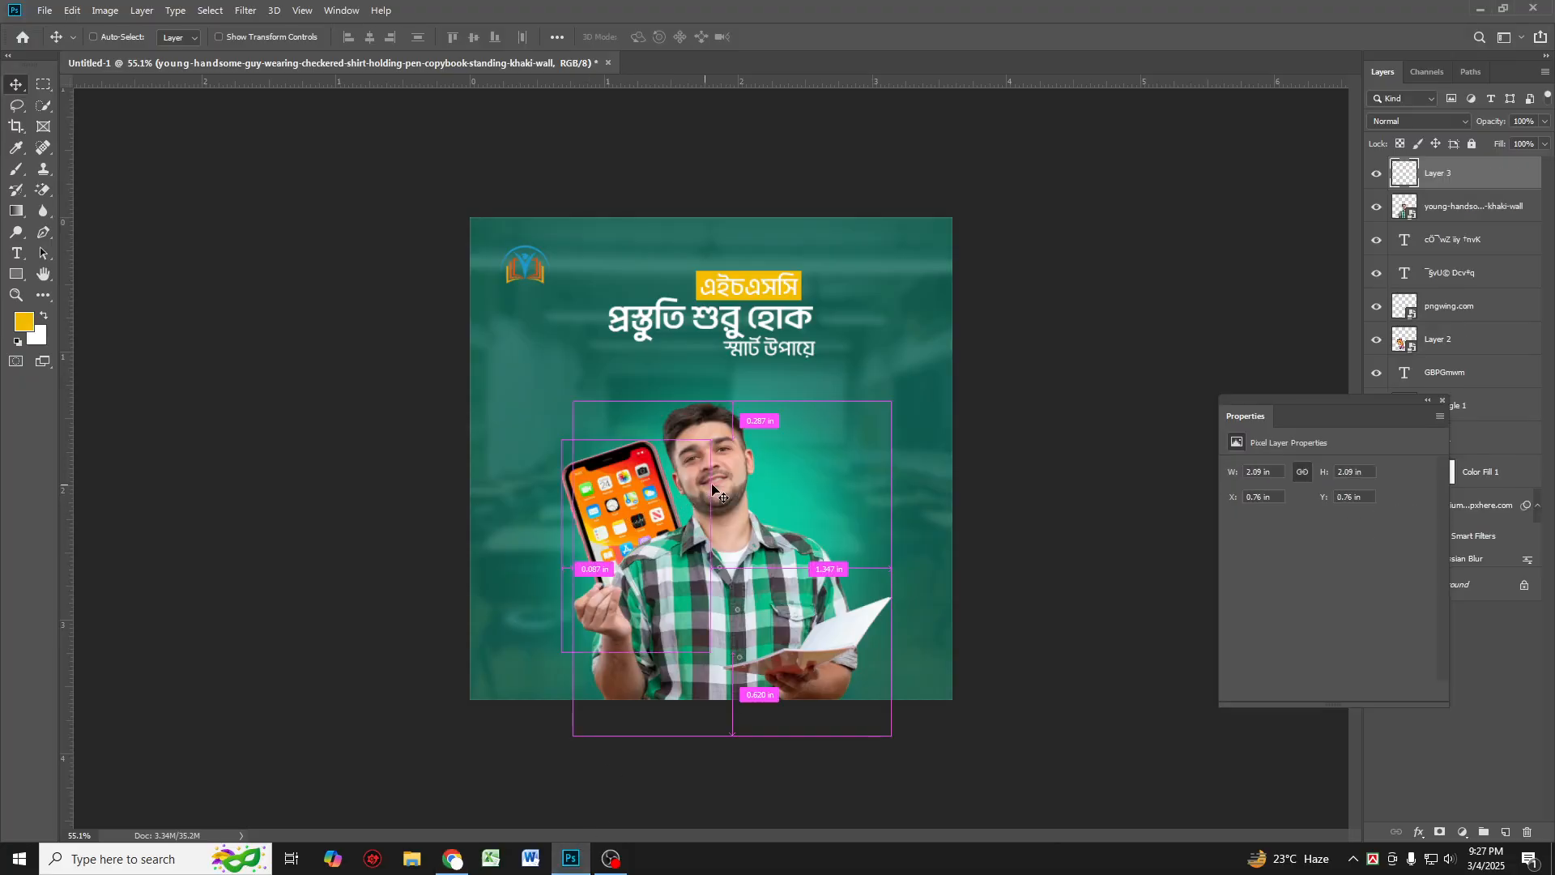
key("ctrl+v")
left_click(1438, 123)
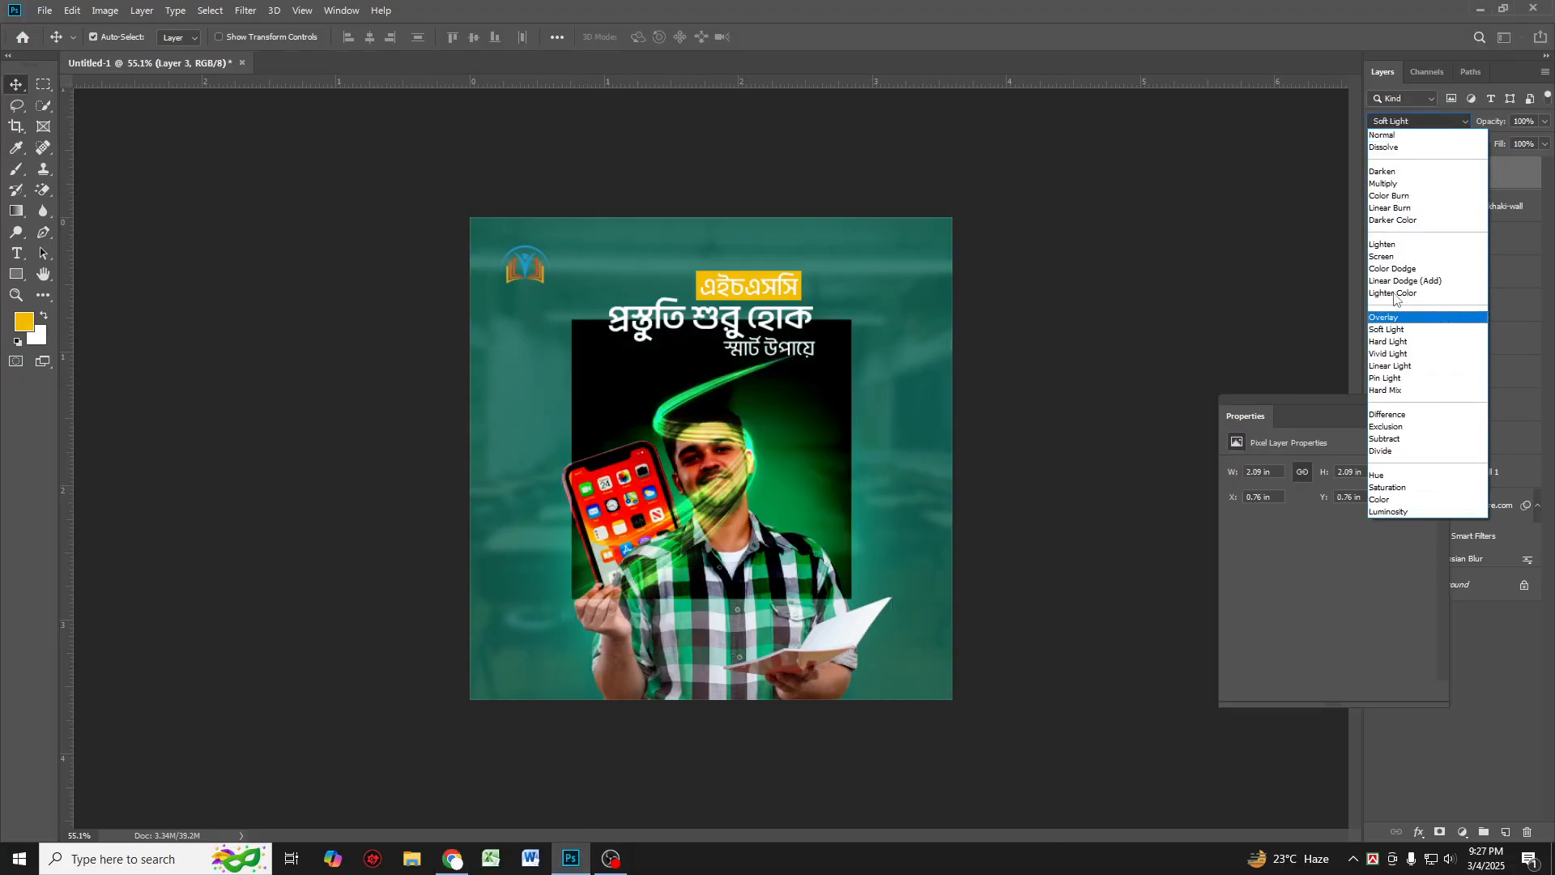
left_click(1398, 258)
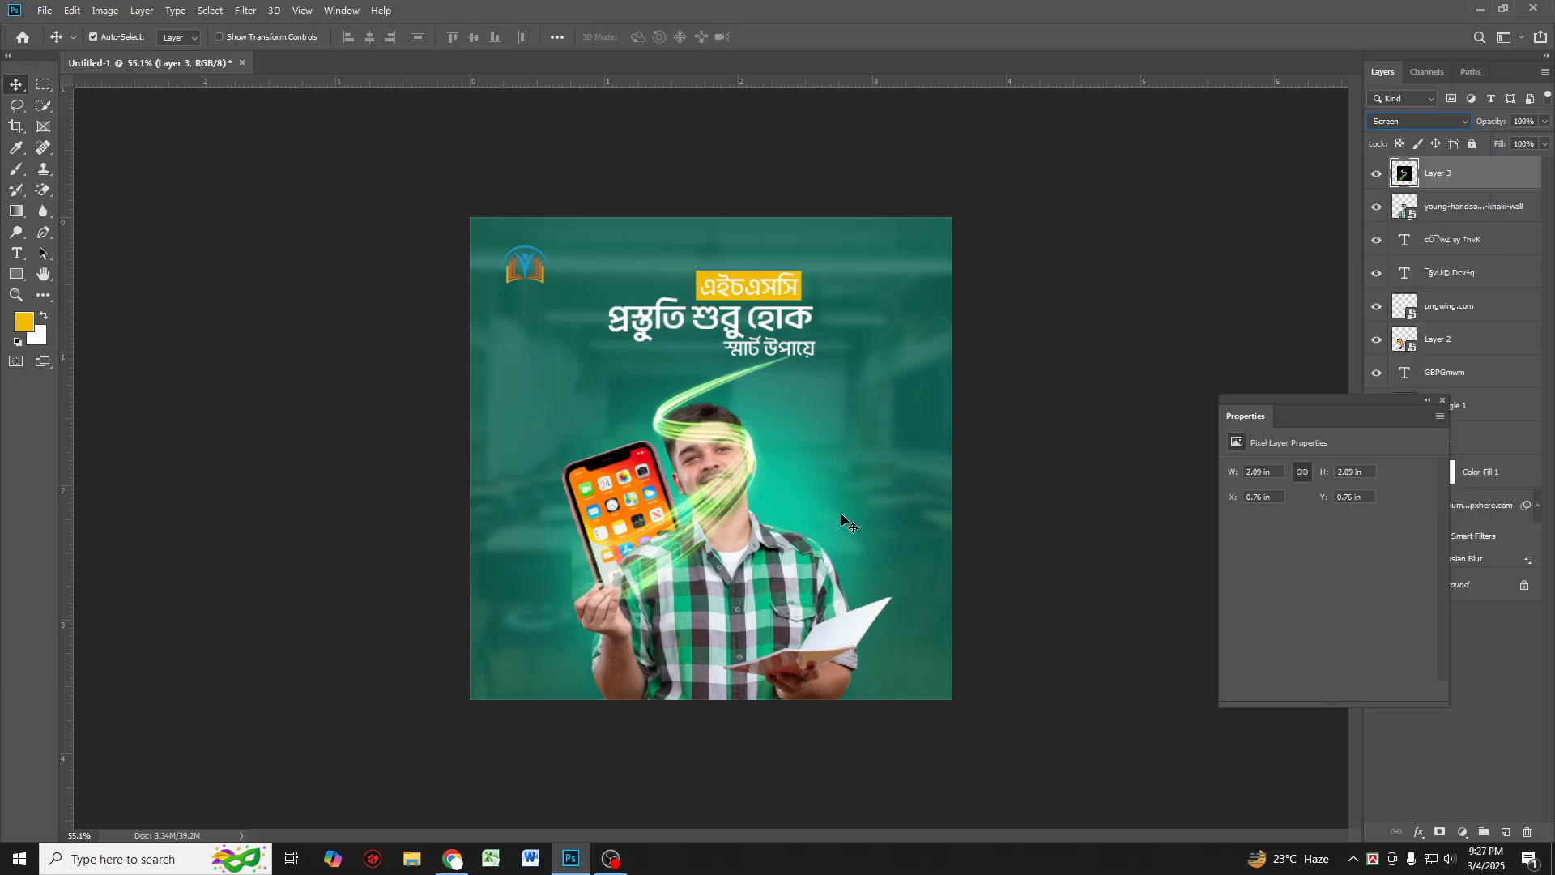
Step: Rotate, enlarge and move the light-trail layer to the bottom-left so it sweeps behind the student's hand
key("ctrl+t")
left_click_drag(885, 401, 671, 213)
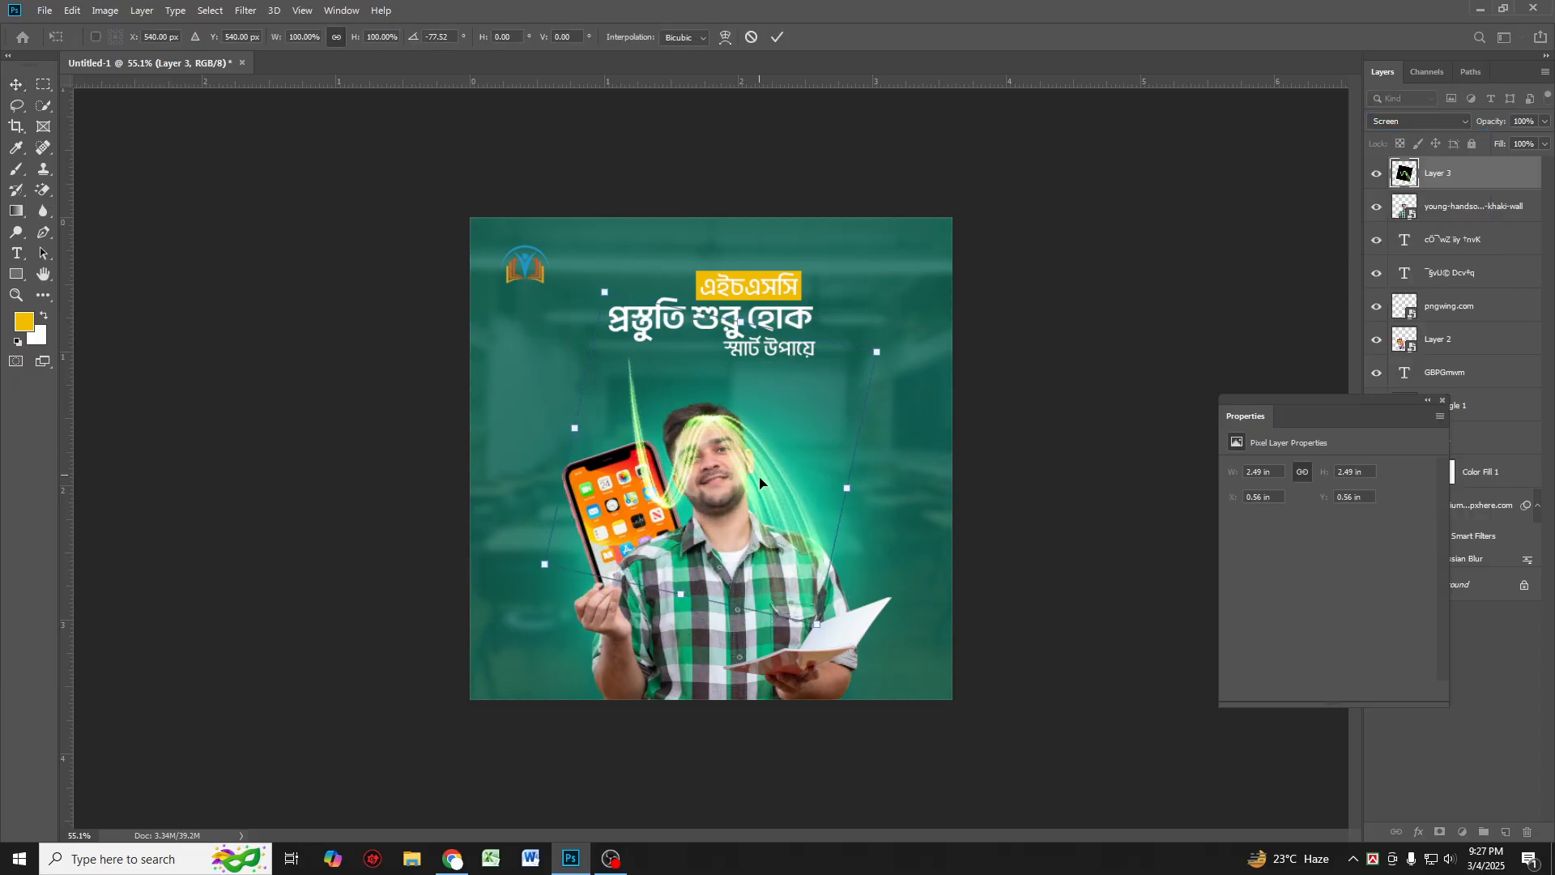
left_click_drag(760, 484, 764, 649)
left_click_drag(629, 590, 584, 616)
left_click_drag(809, 691, 1012, 757)
left_click_drag(792, 643, 658, 615)
key("Return")
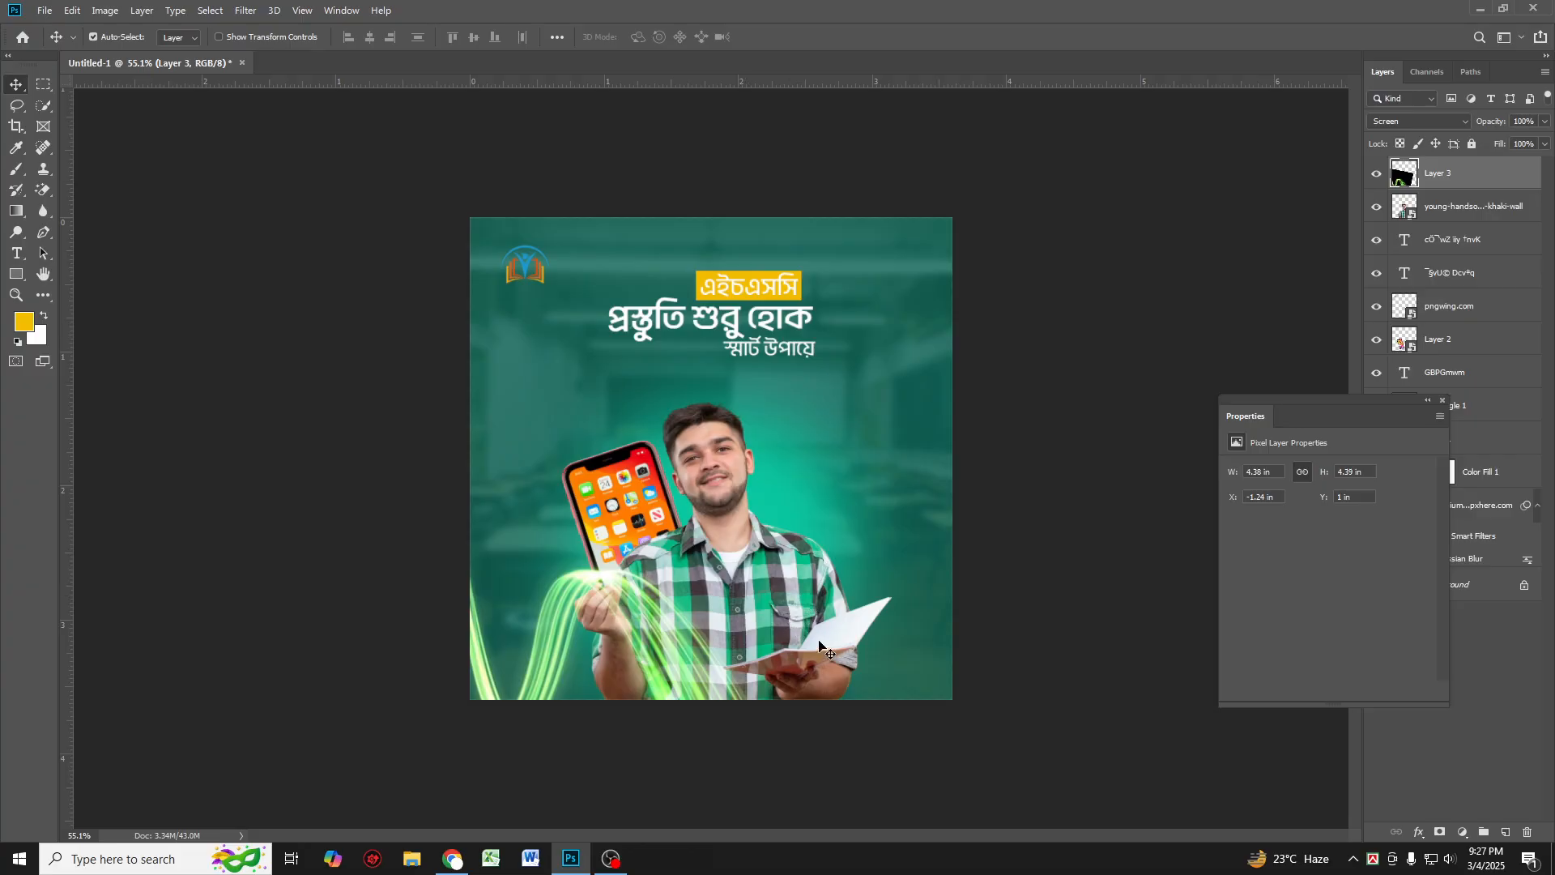
mouse_move(674, 669)
left_mouse_down()
mouse_move(691, 669)
mouse_move(690, 644)
mouse_move(688, 672)
left_mouse_up()
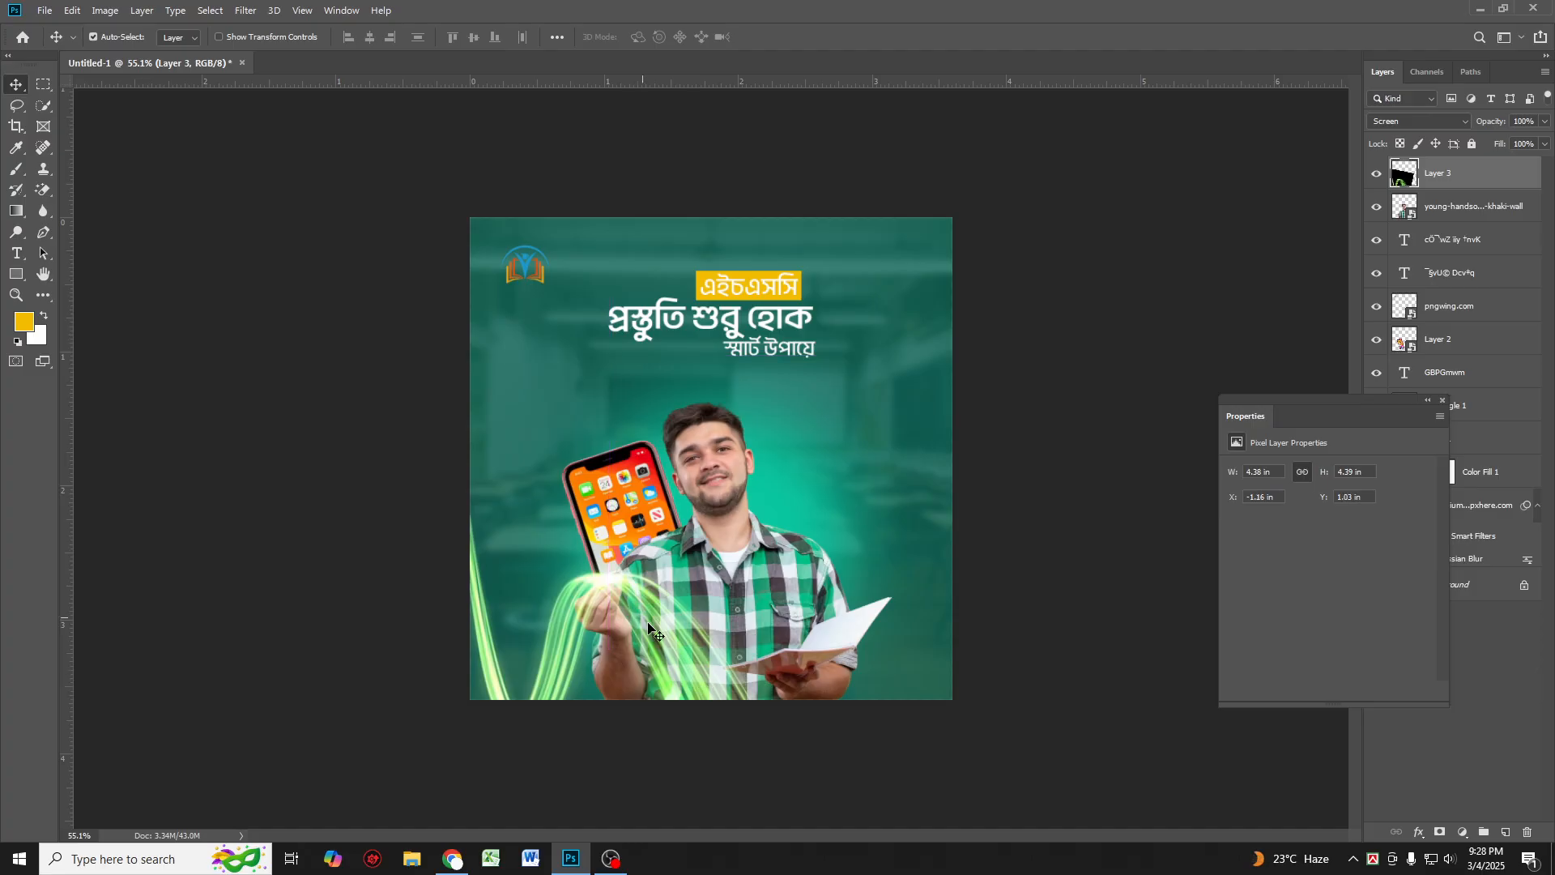
Step: Add a layer mask to the light-trail layer and lower its opacity to 80%
left_click(1441, 833)
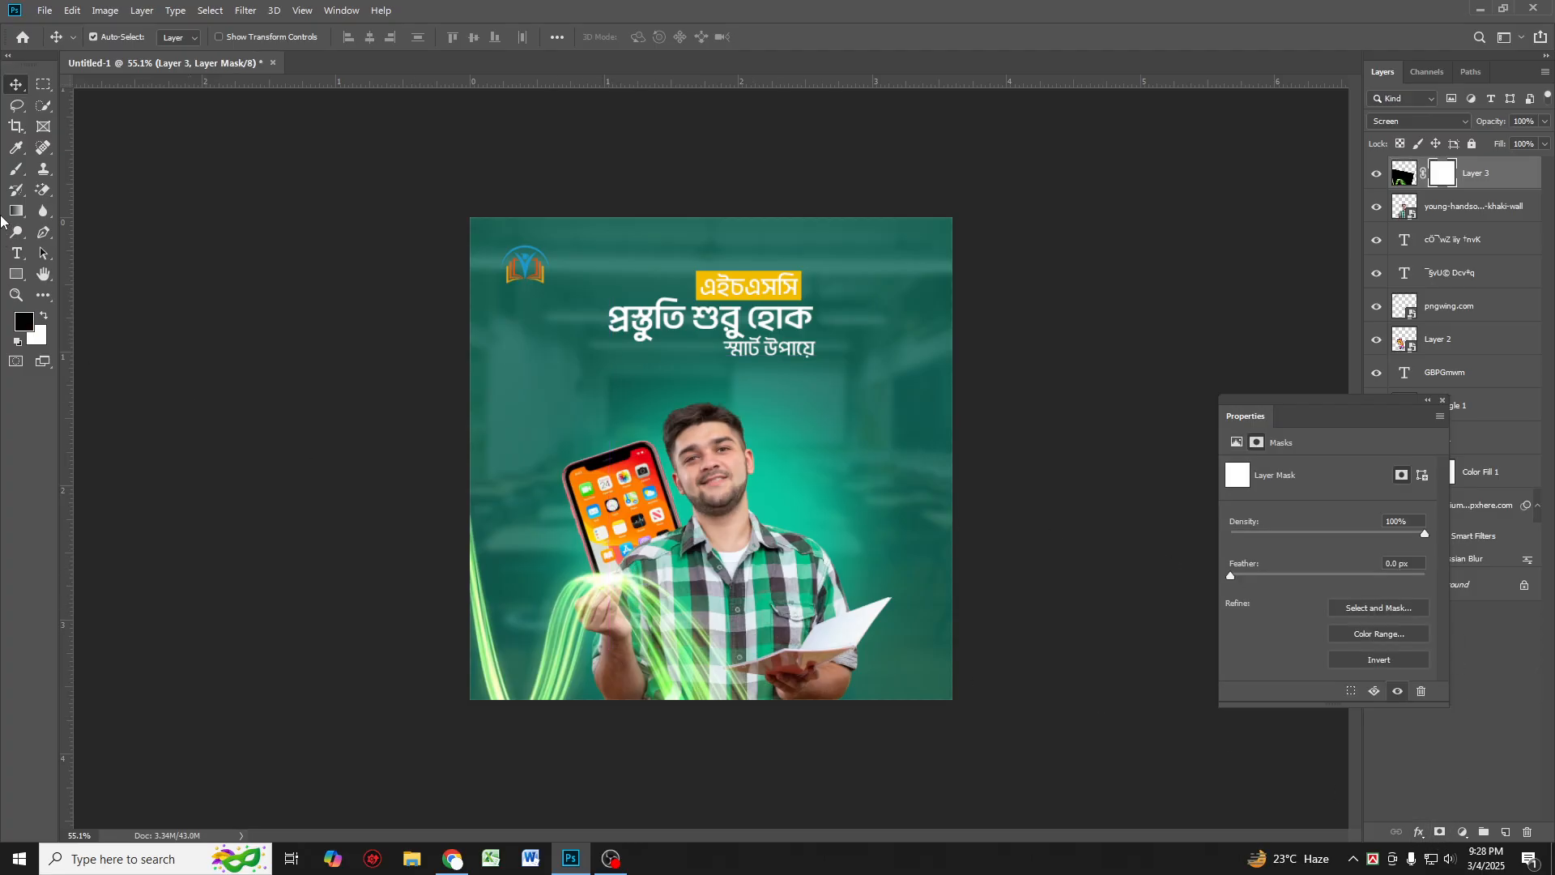
left_click(14, 172)
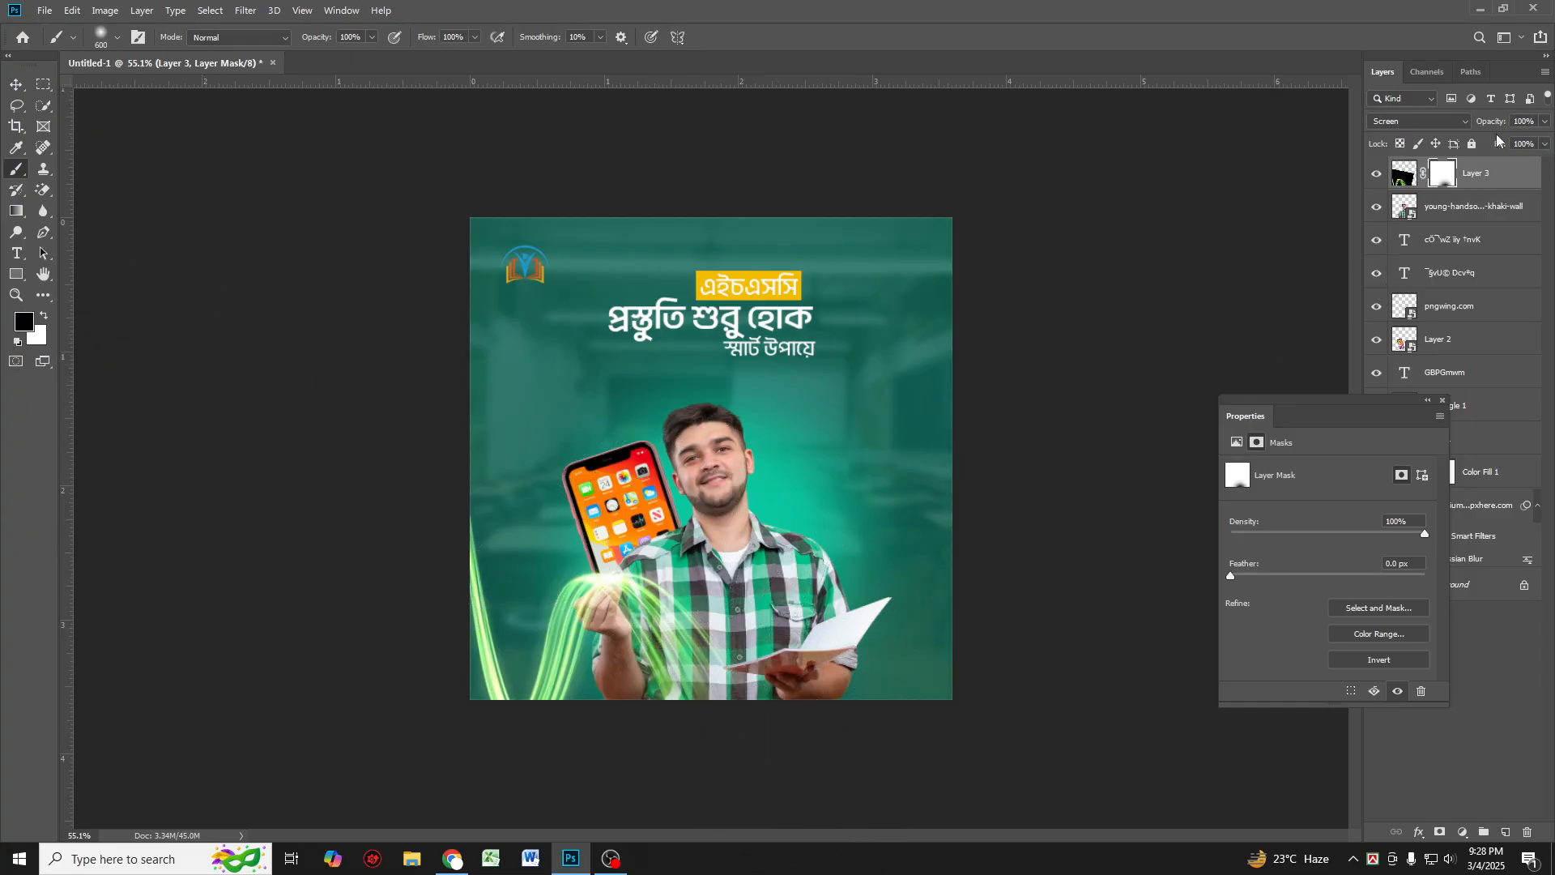
left_click(1406, 175)
left_click_drag(1478, 123, 1473, 128)
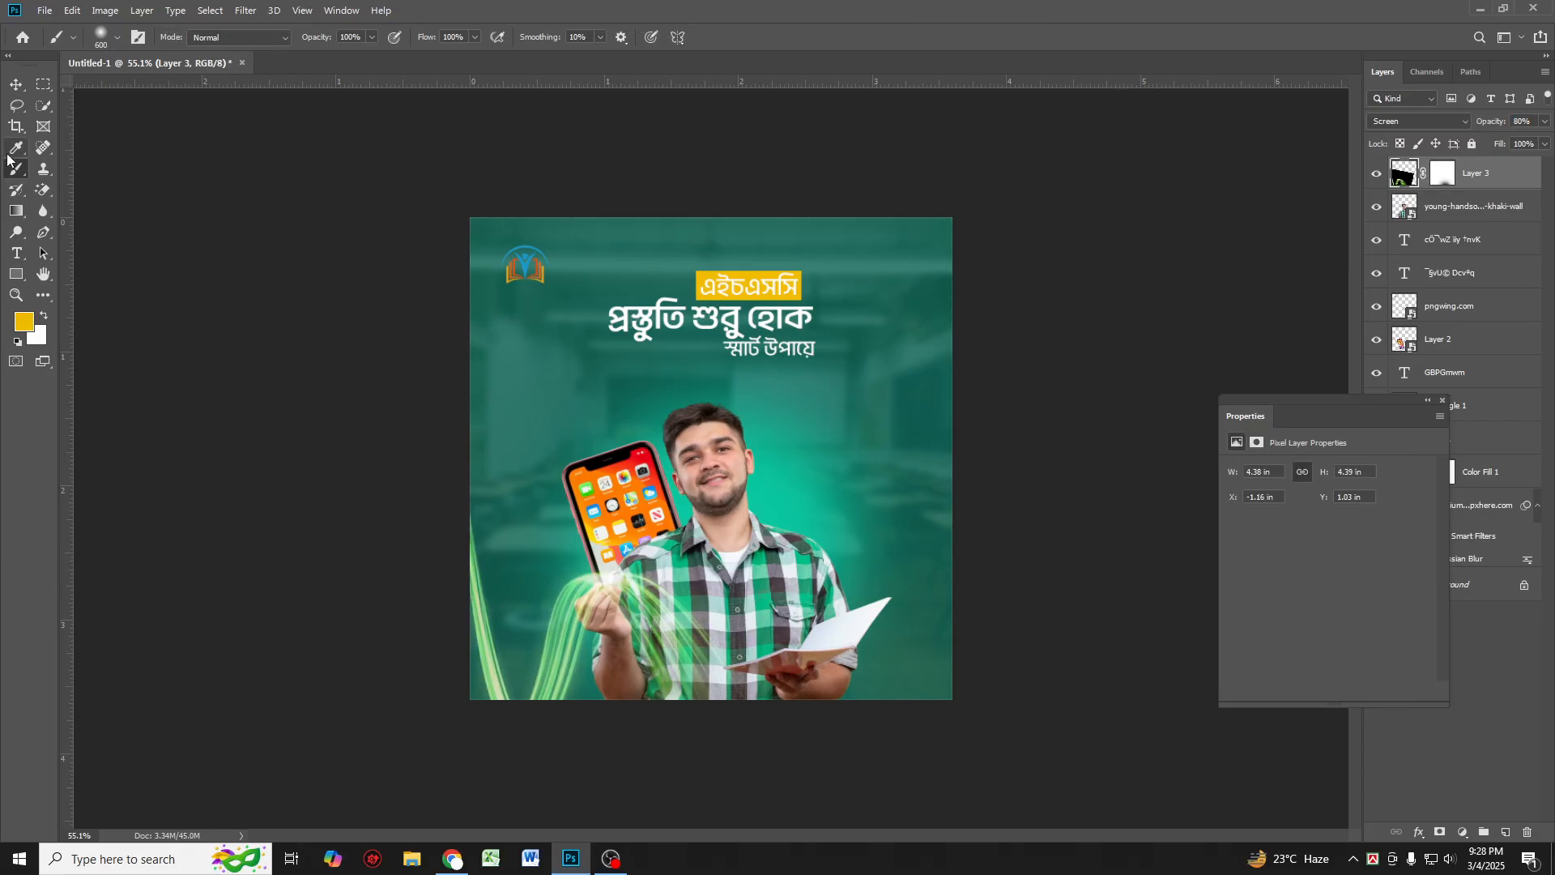
left_click(17, 85)
scroll(700, 487, "up", 3)
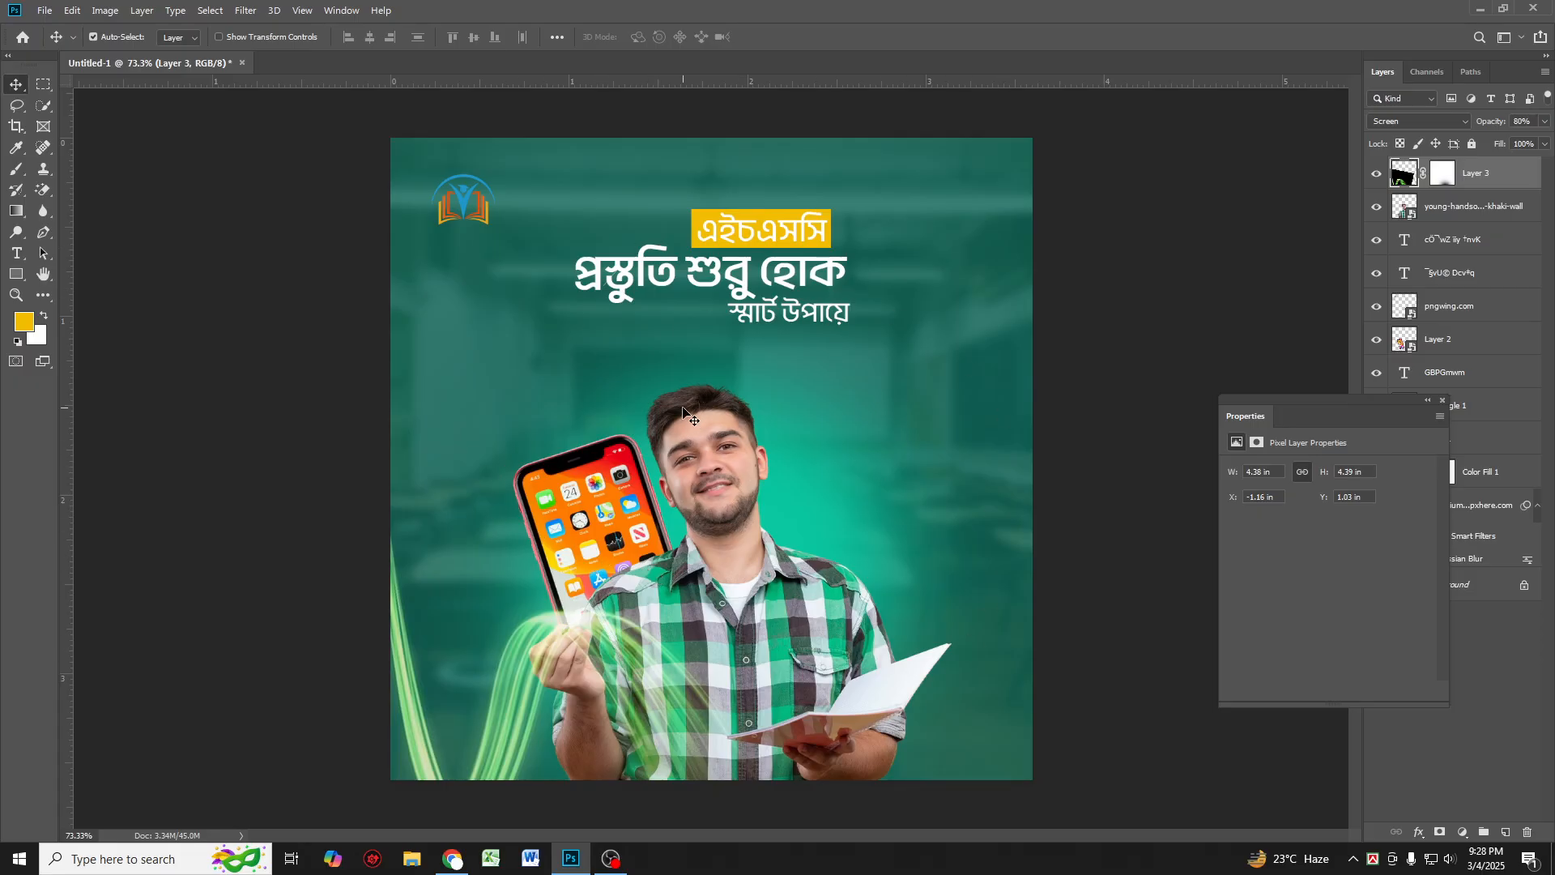
key("ctrl+minus")
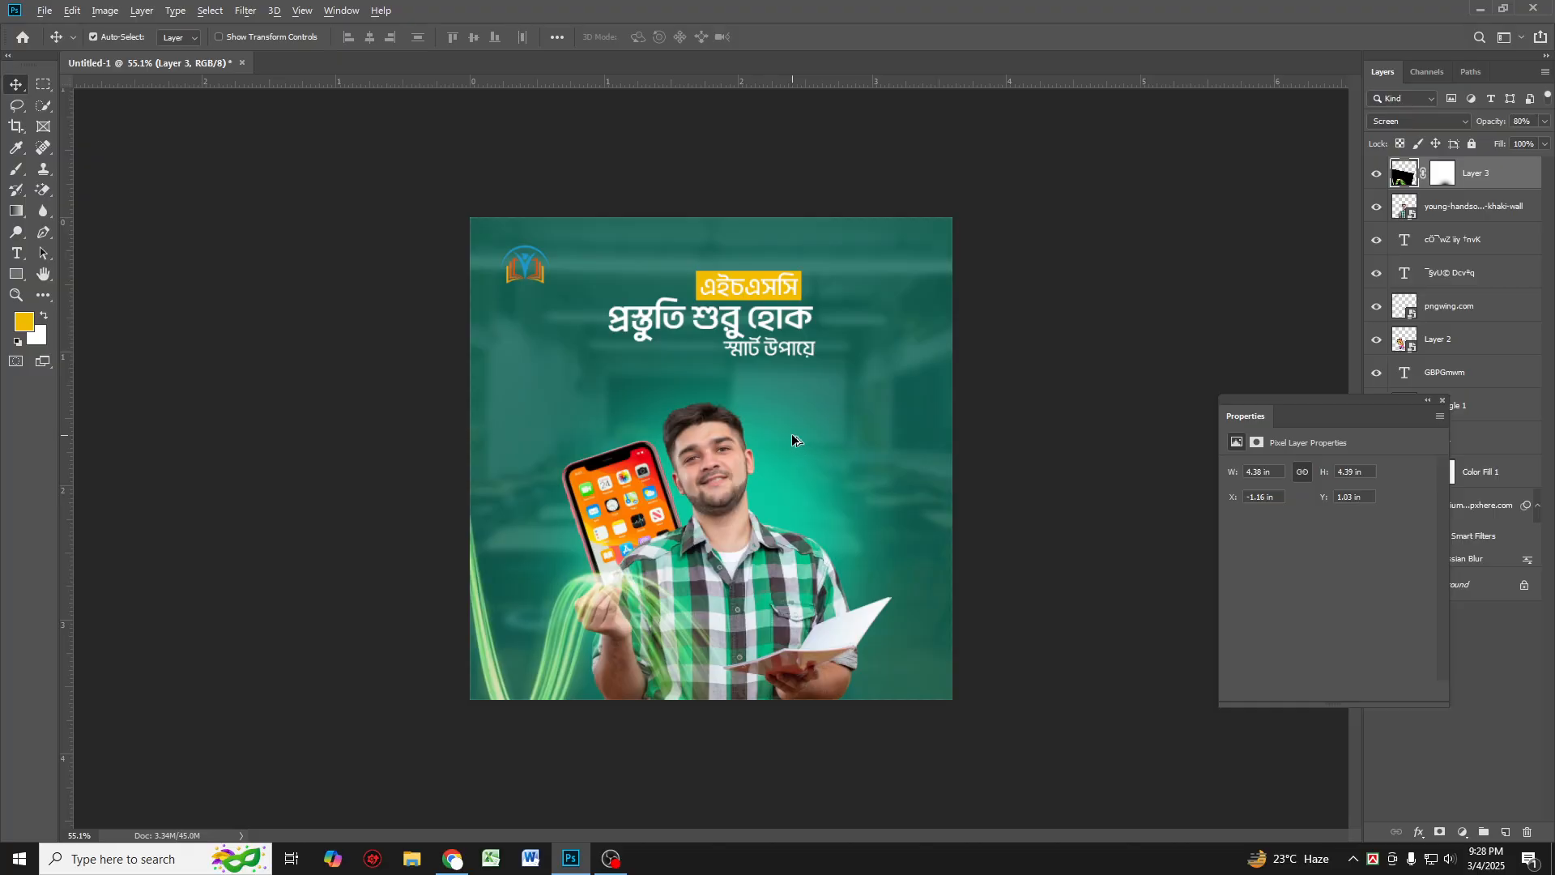
scroll(793, 454, "up", 1)
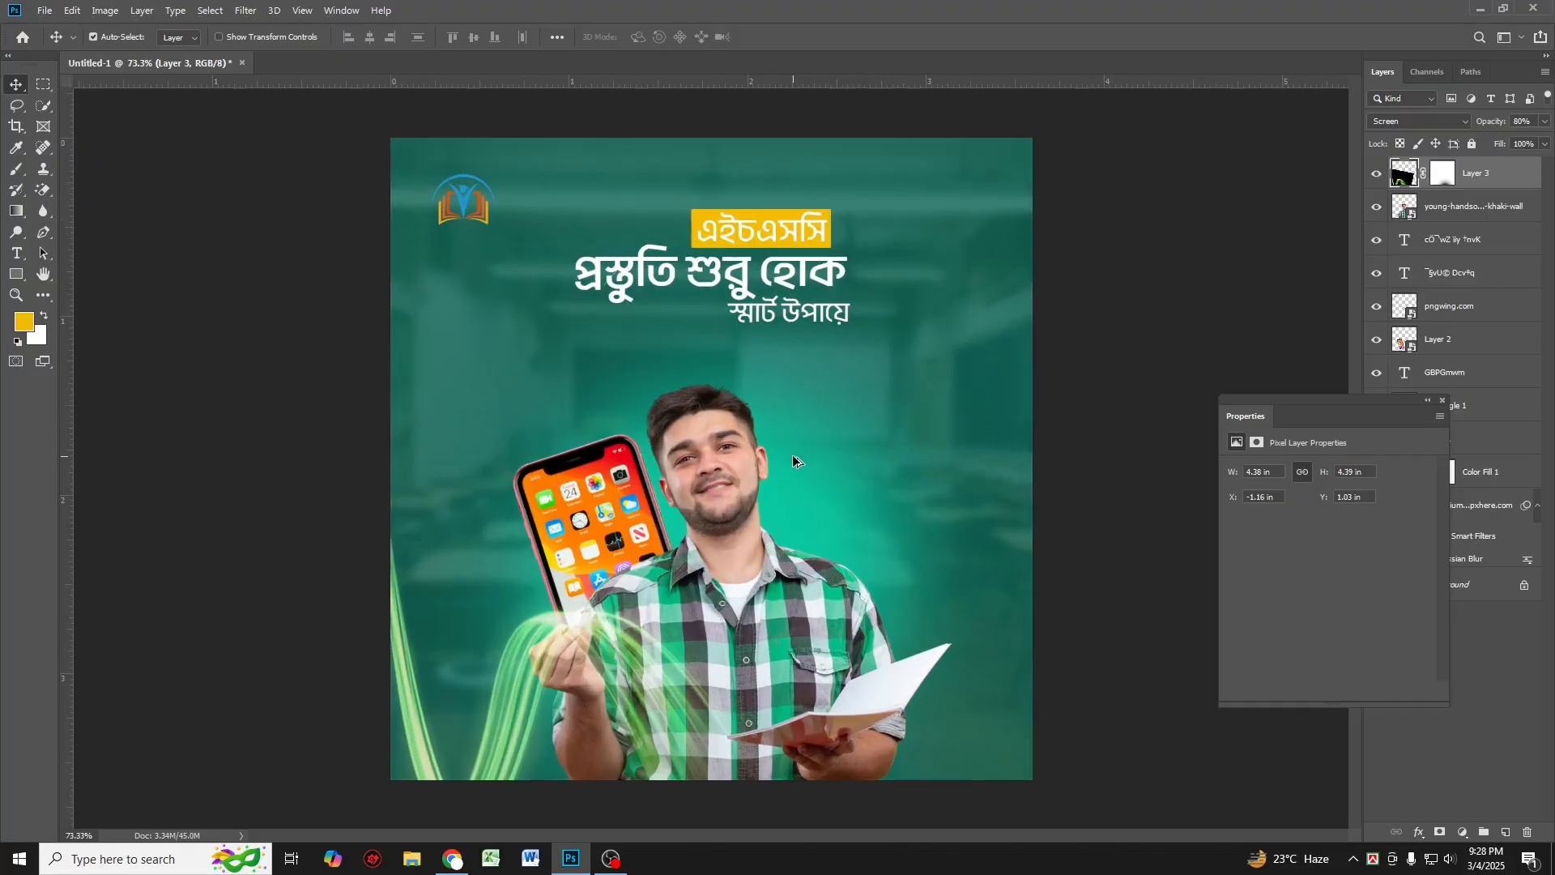